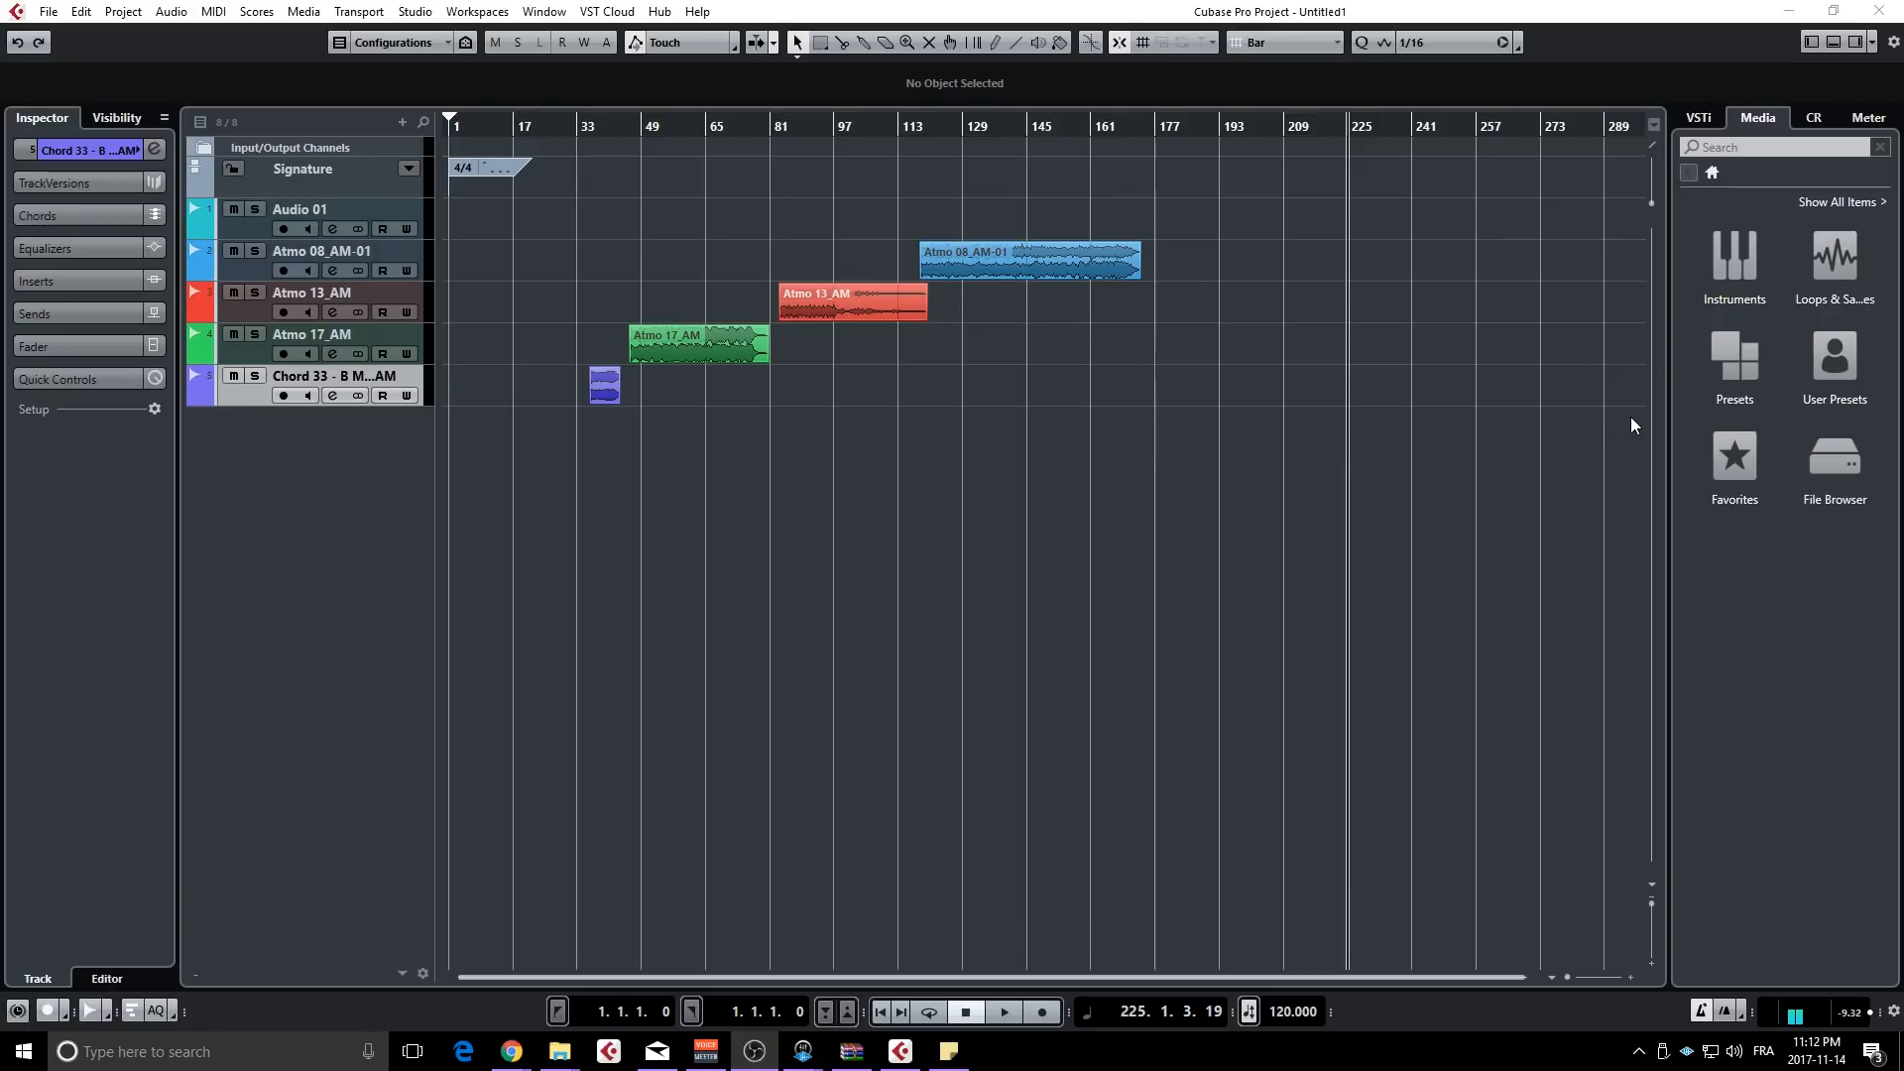
# - View the project's track visibility list and return to the inspector of the Chord 33 track
pyautogui.click(1134, 448)
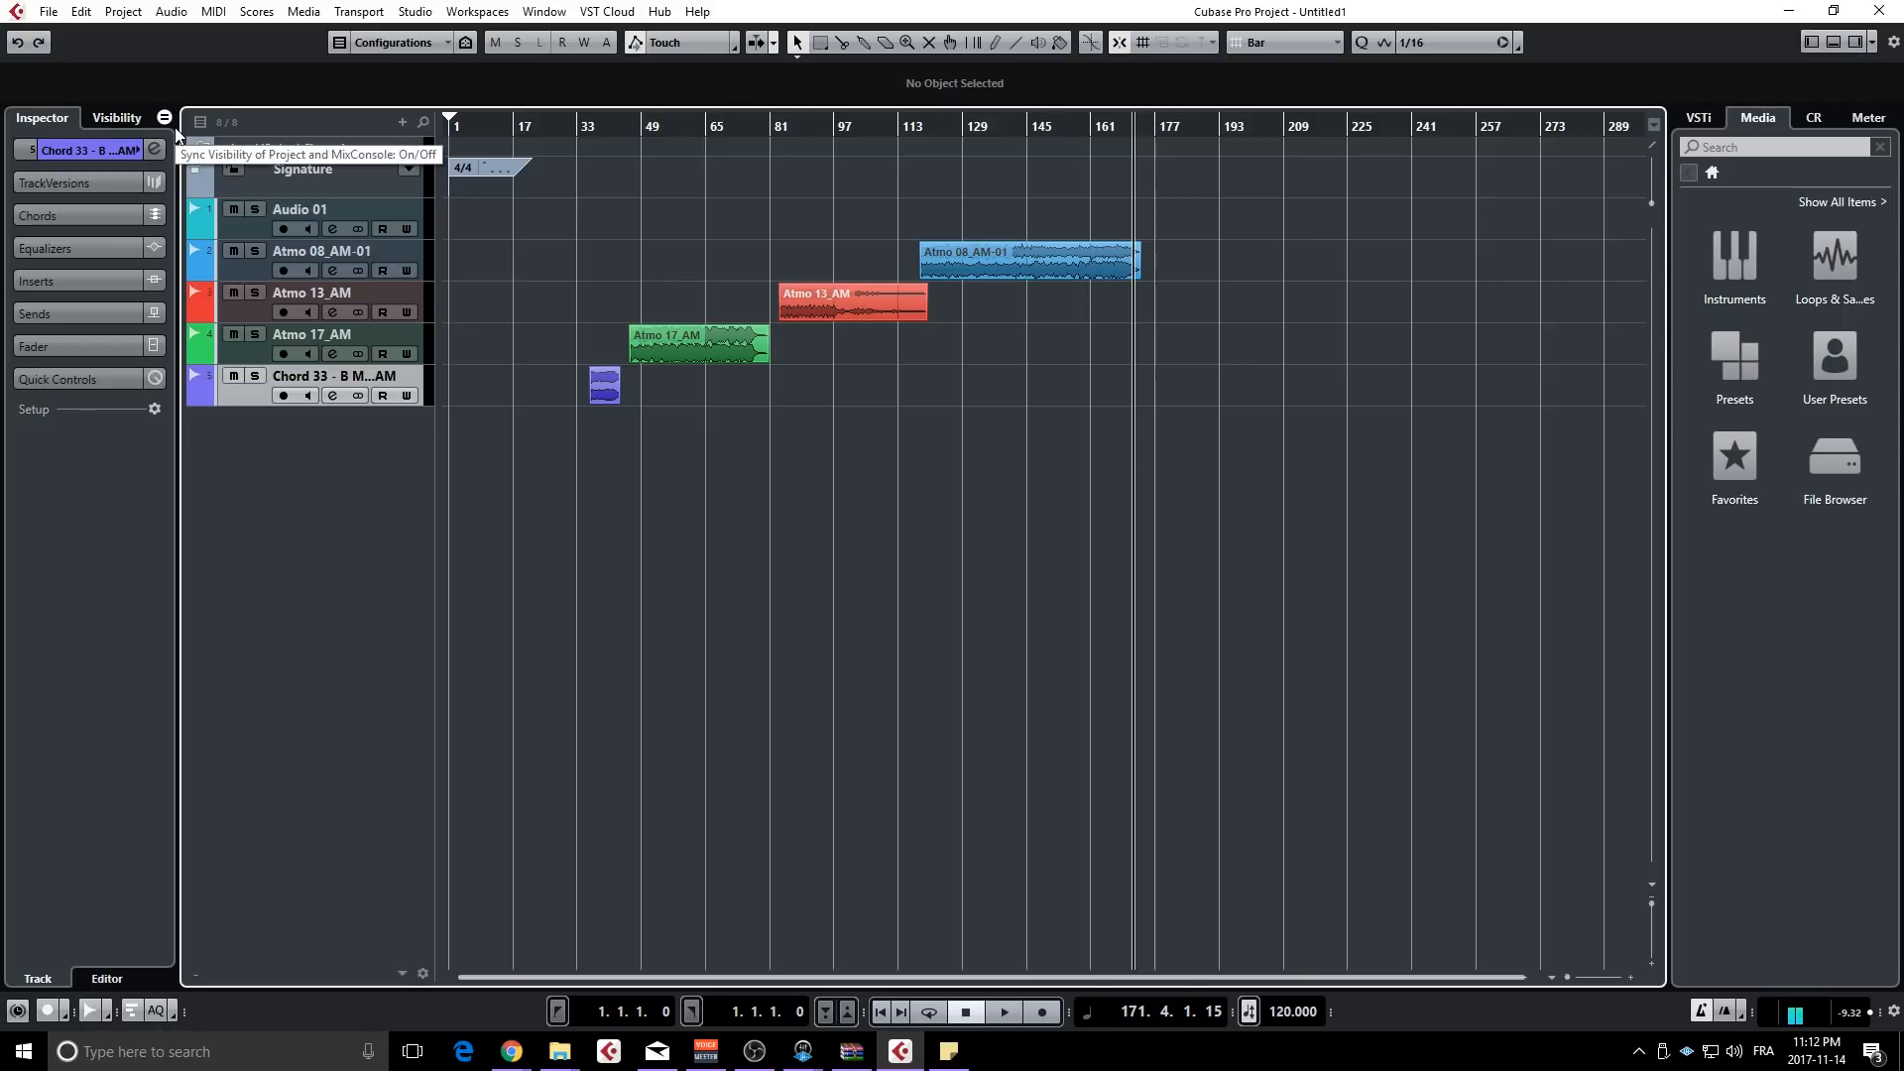
pyautogui.click(111, 118)
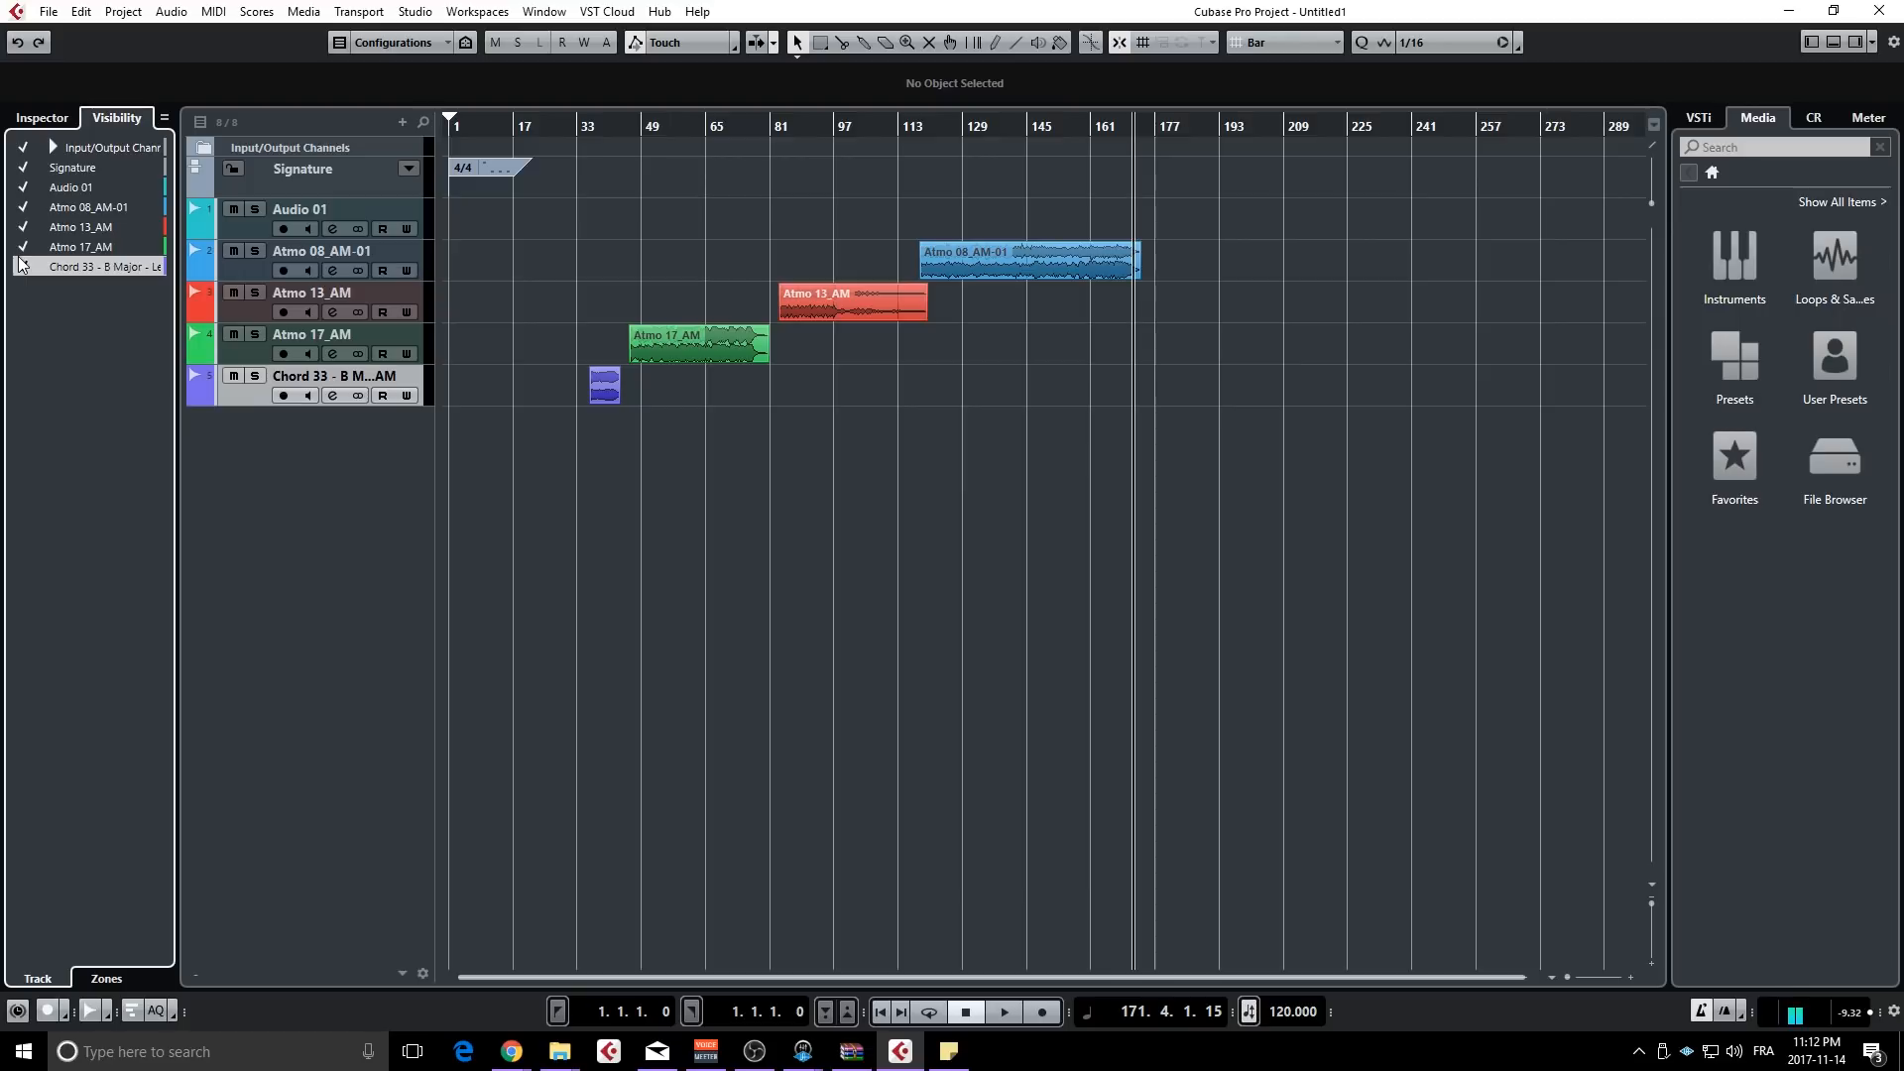
pyautogui.click(41, 117)
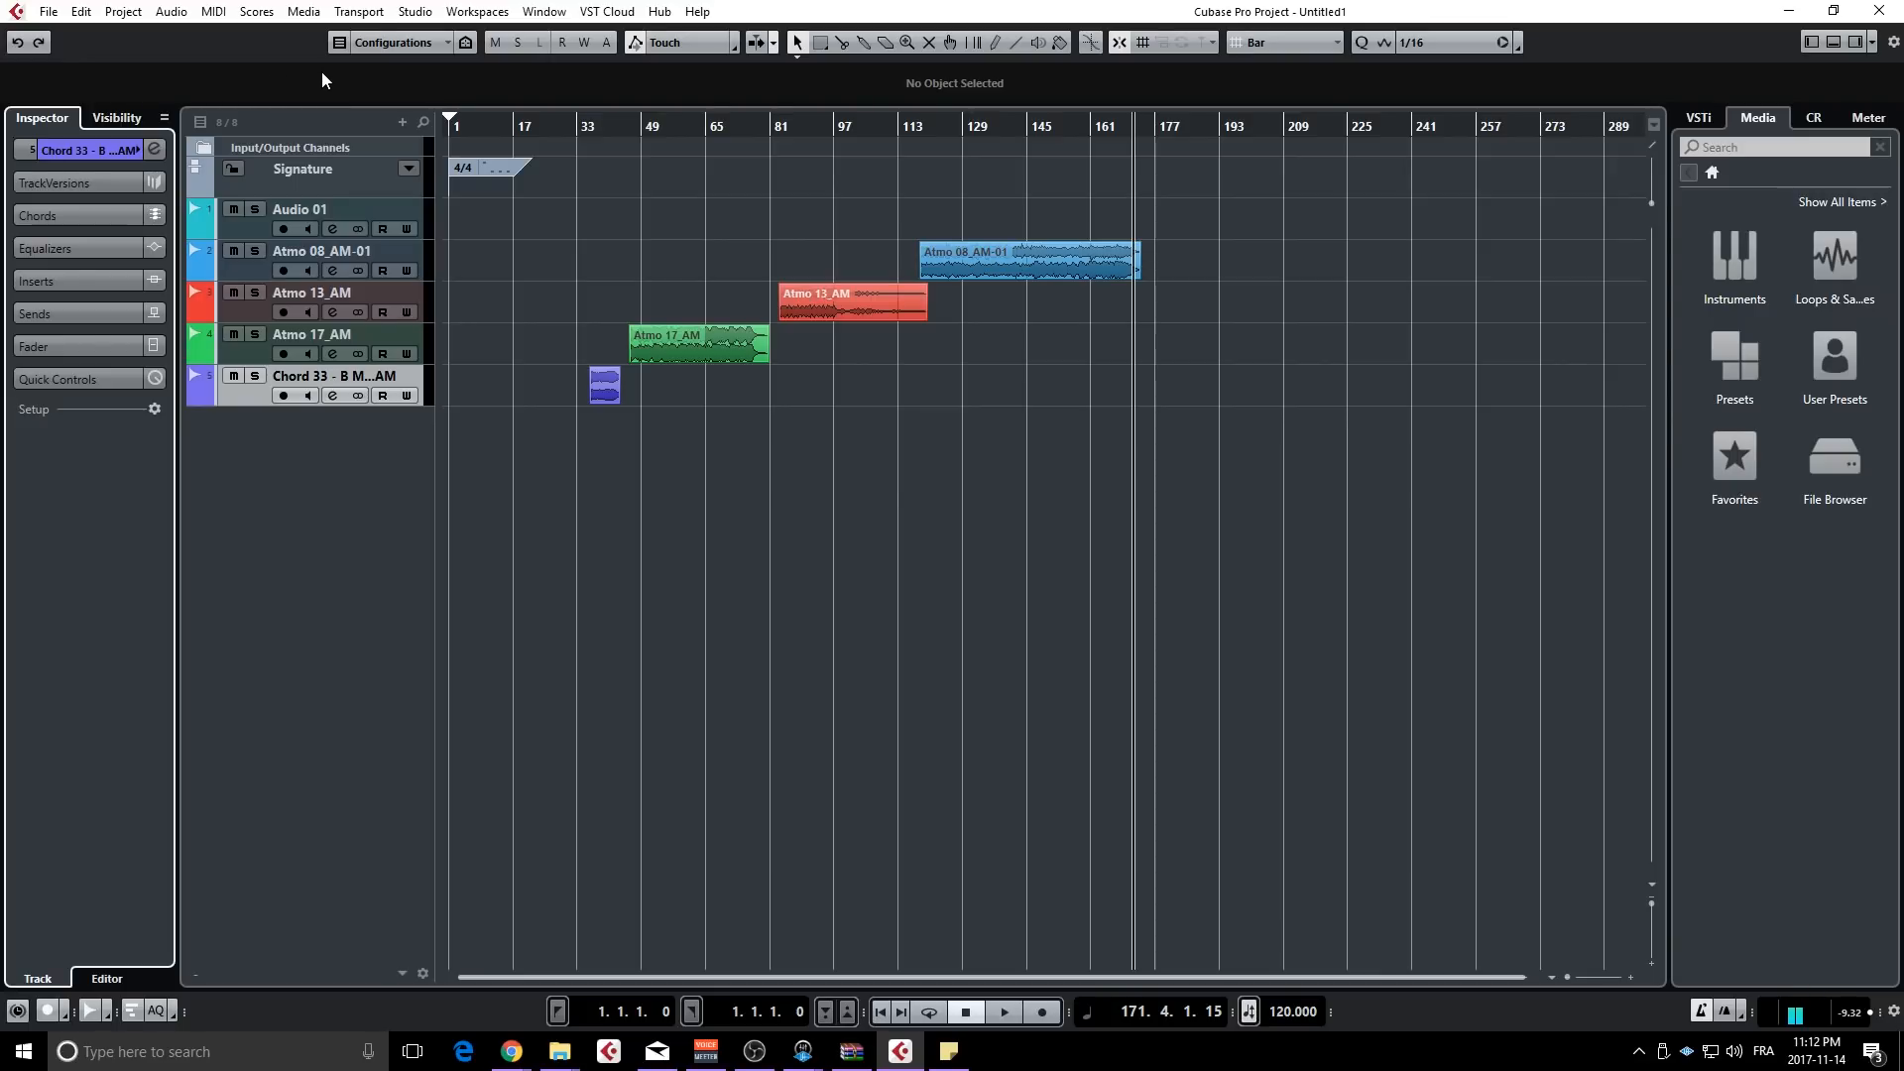
# - Try several reddish, brown, green and blue swatches in the Color Schemes preferences, and reselect the third scheme in the first row
pyautogui.click(47, 12)
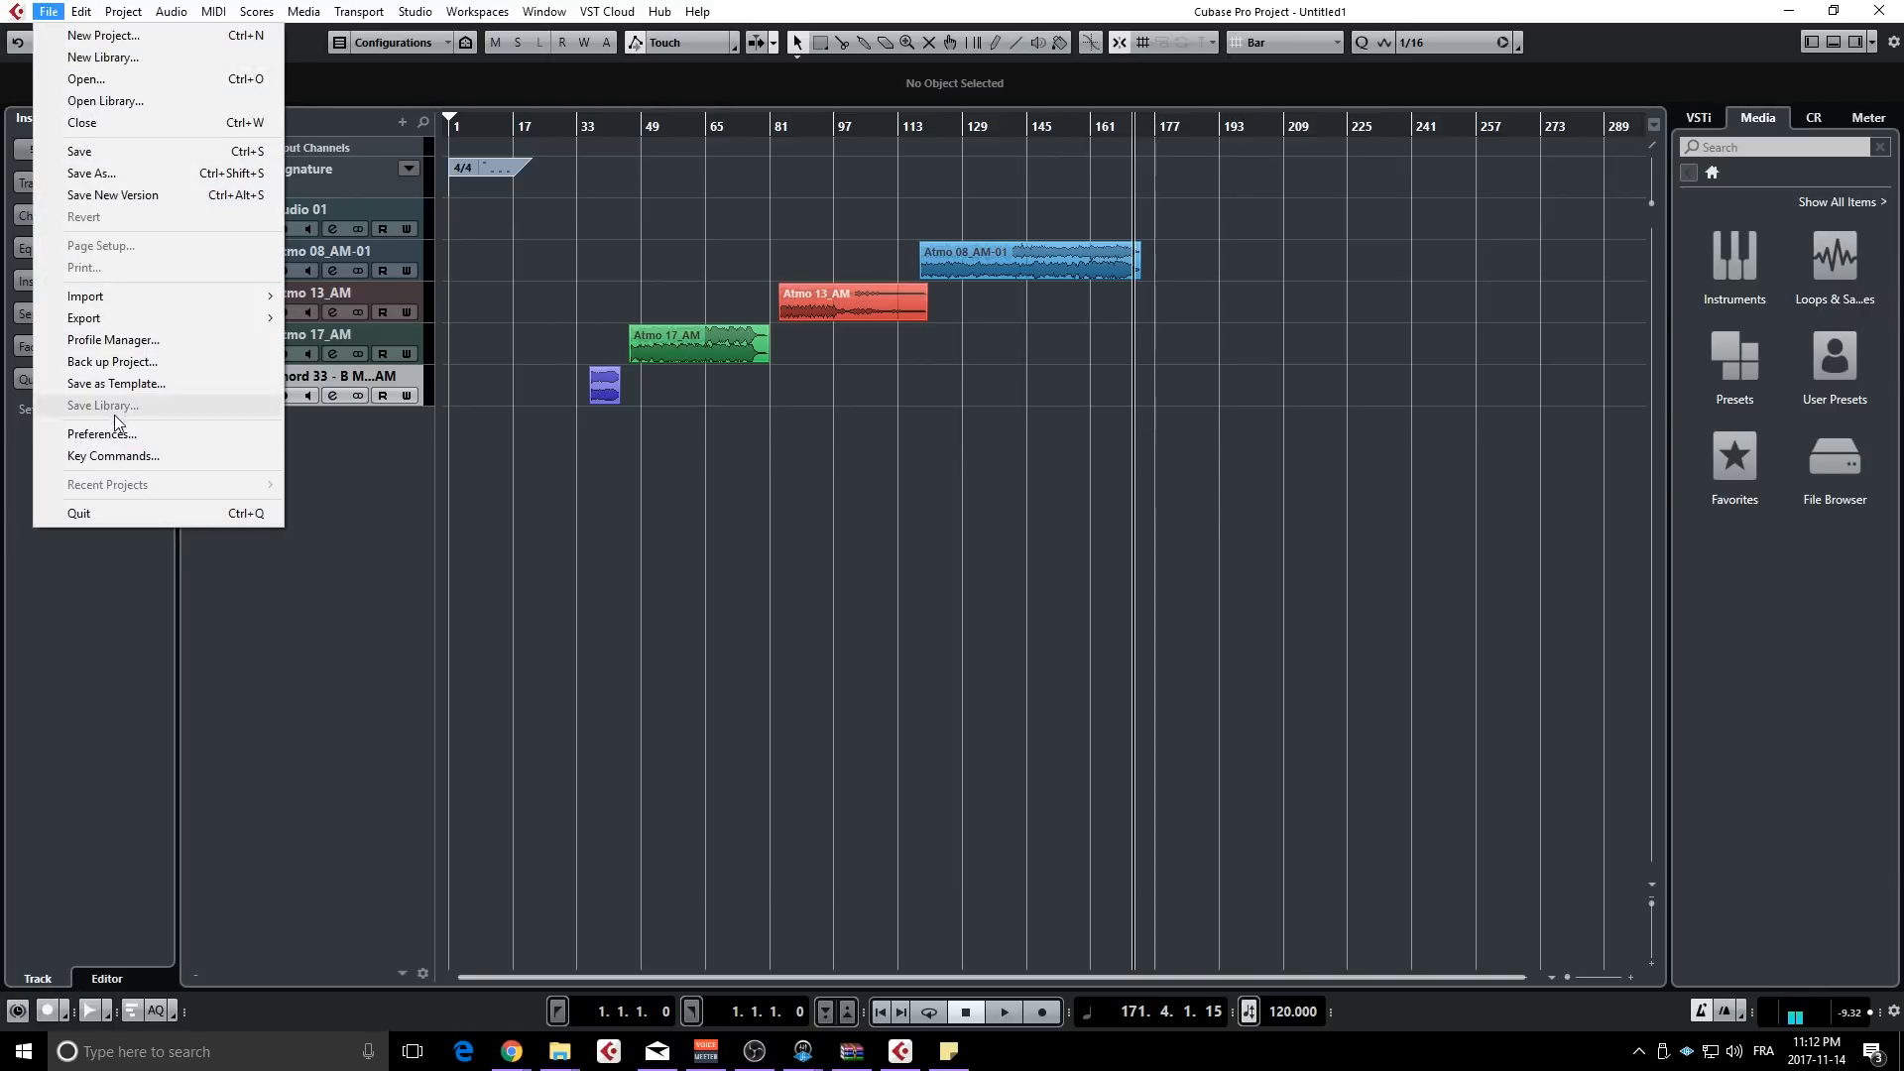
pyautogui.click(112, 443)
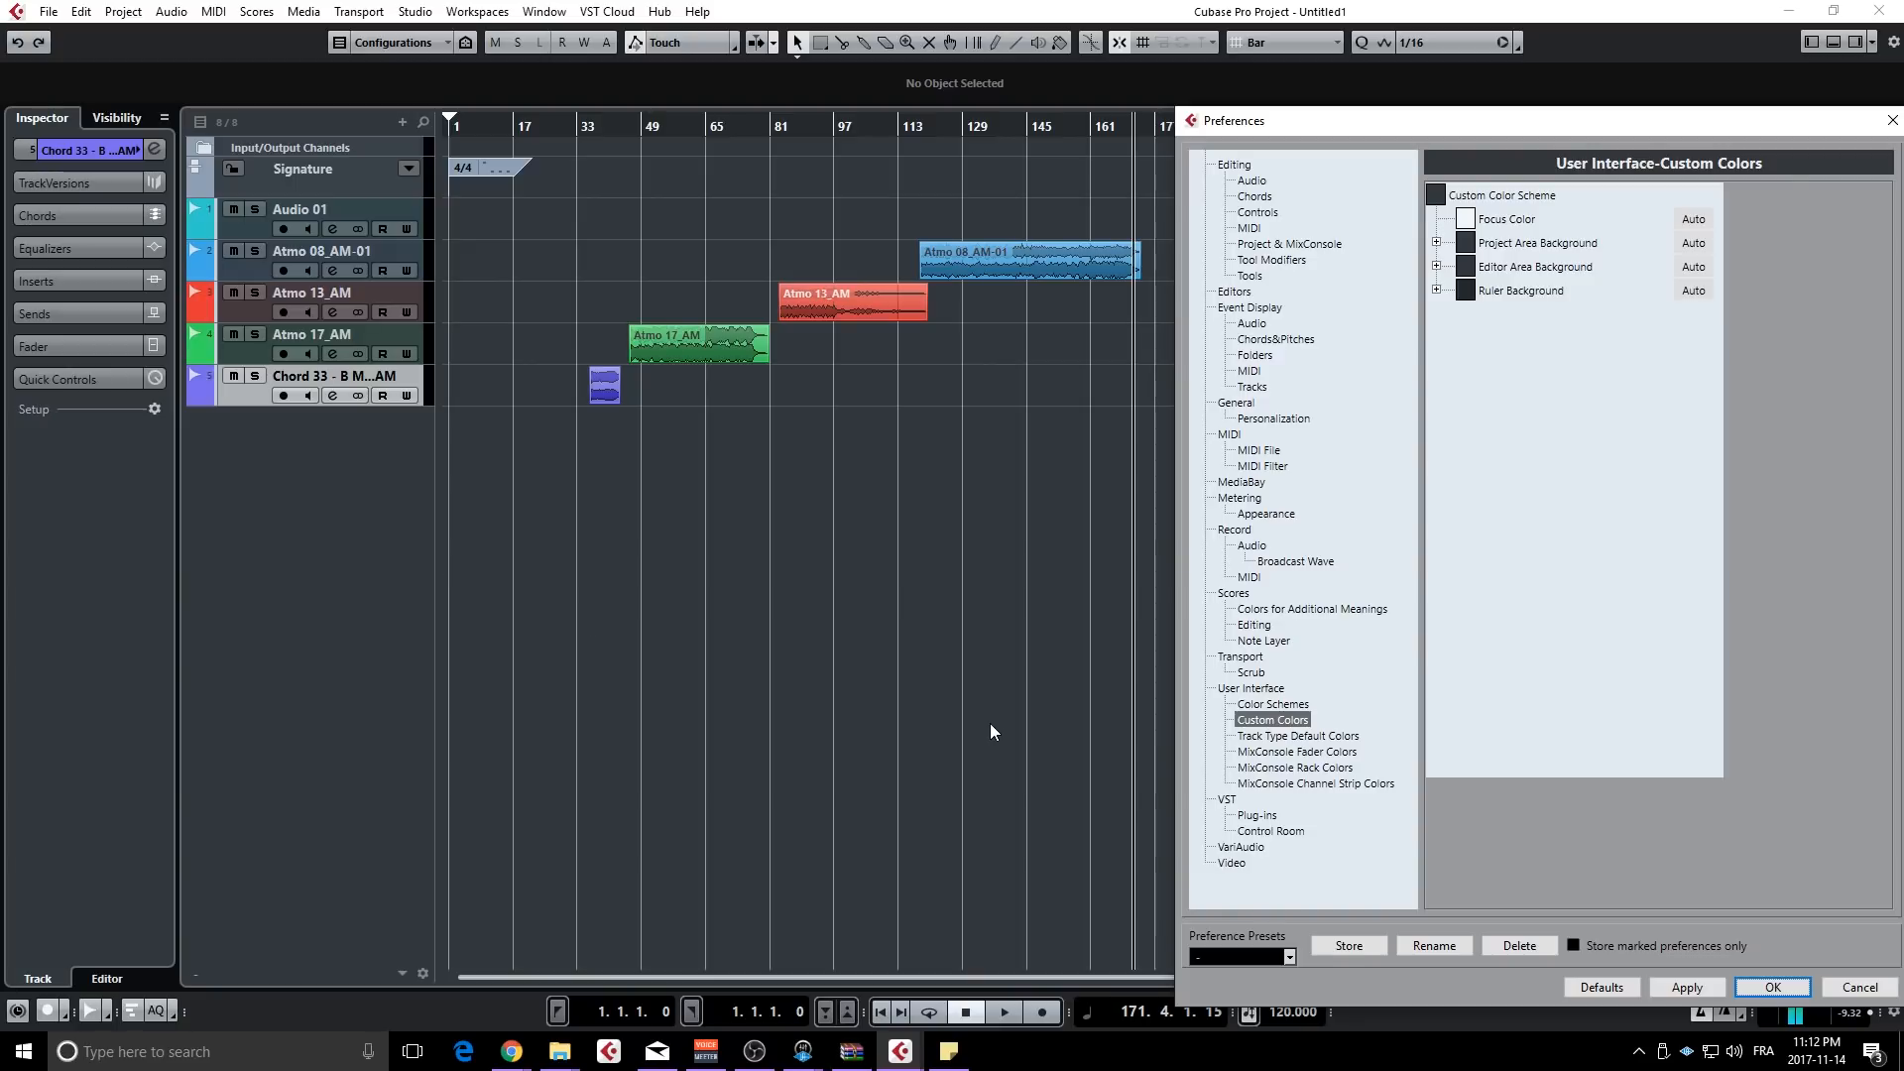
pyautogui.click(1255, 704)
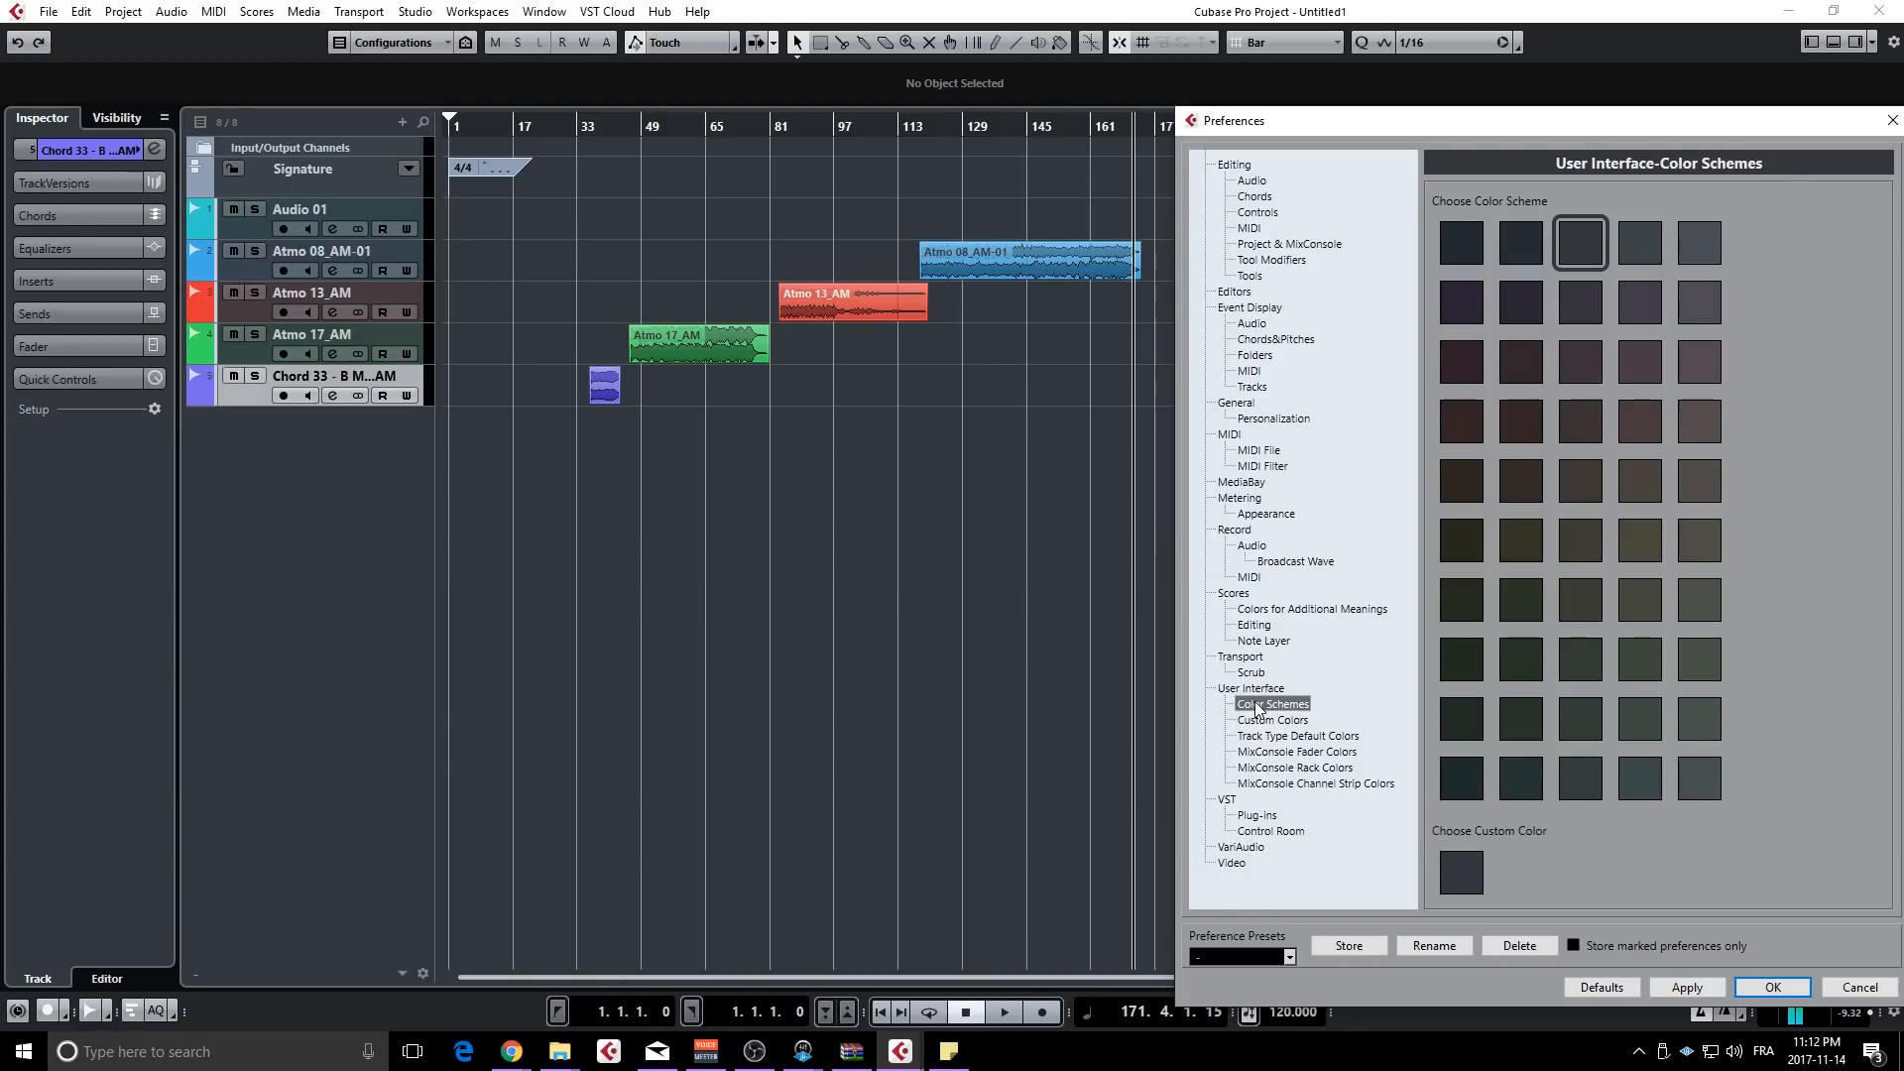
pyautogui.click(1580, 310)
pyautogui.click(1577, 367)
pyautogui.click(1573, 428)
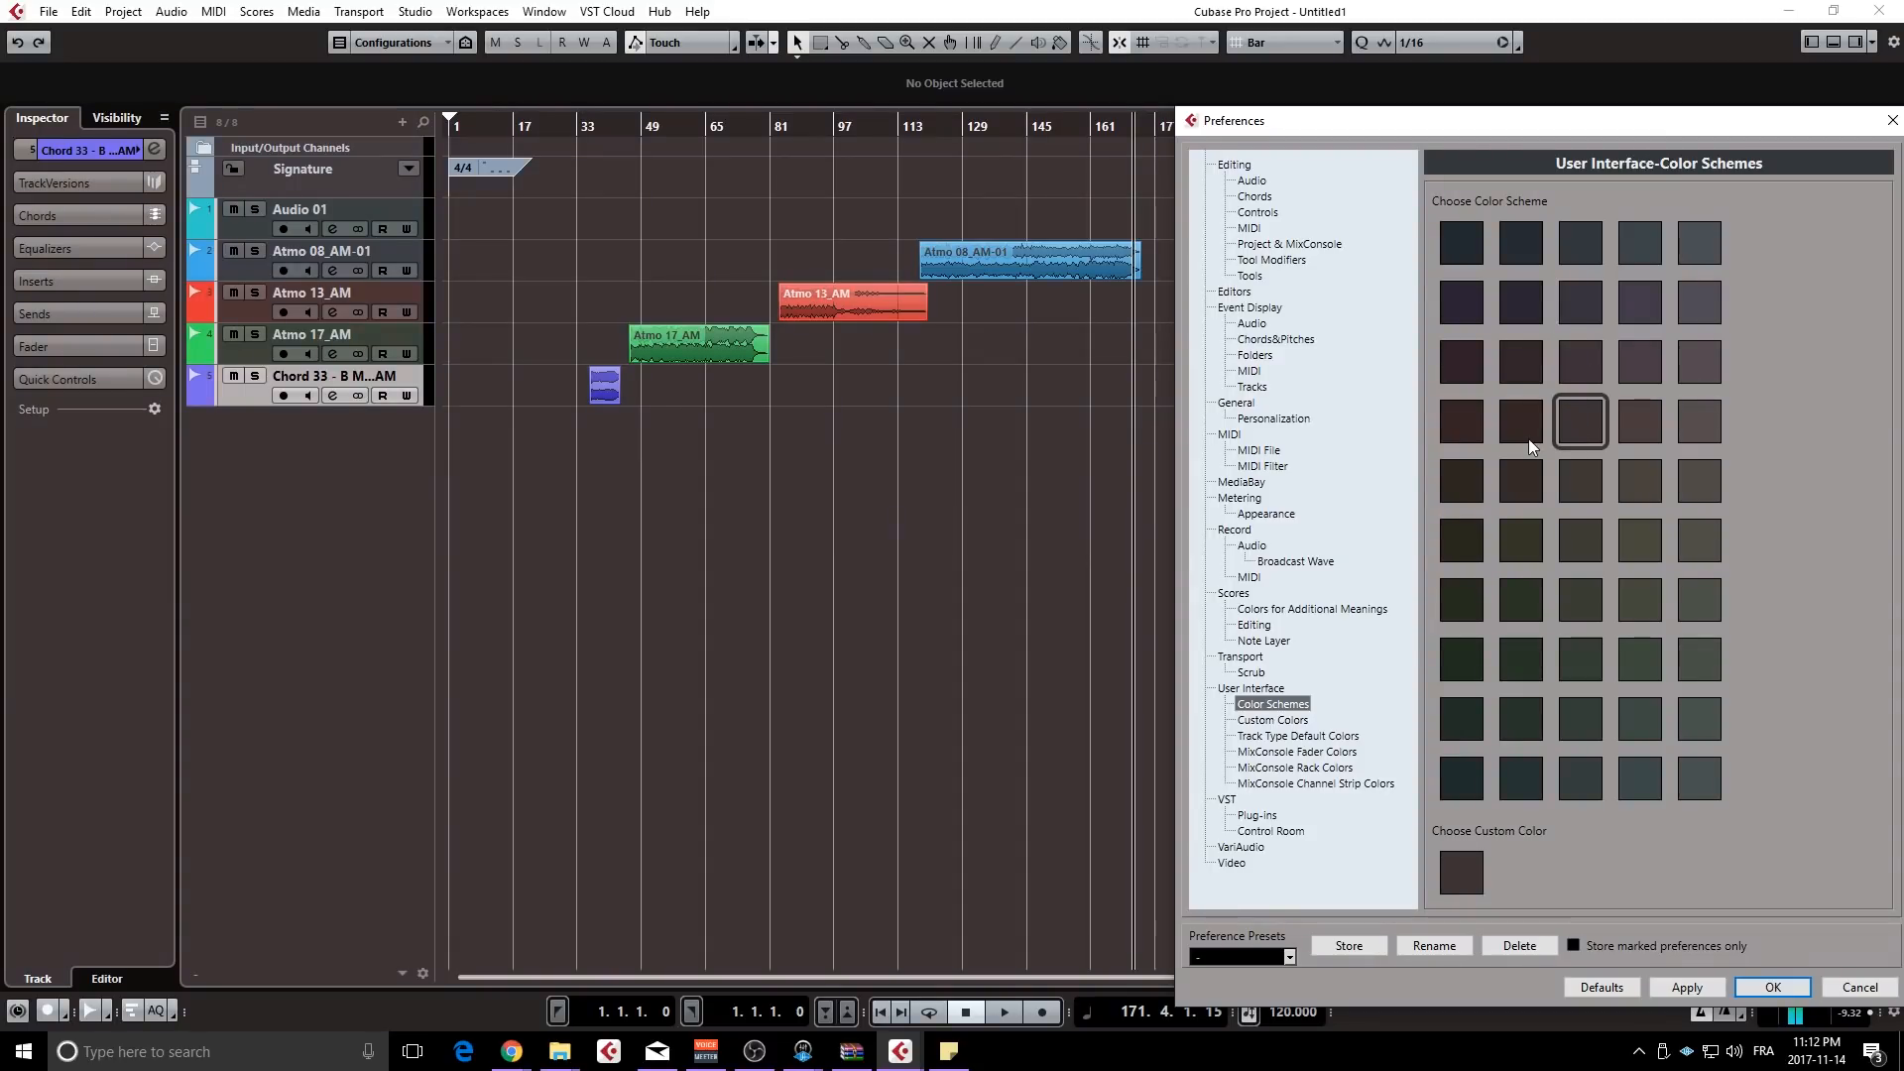
pyautogui.click(1524, 436)
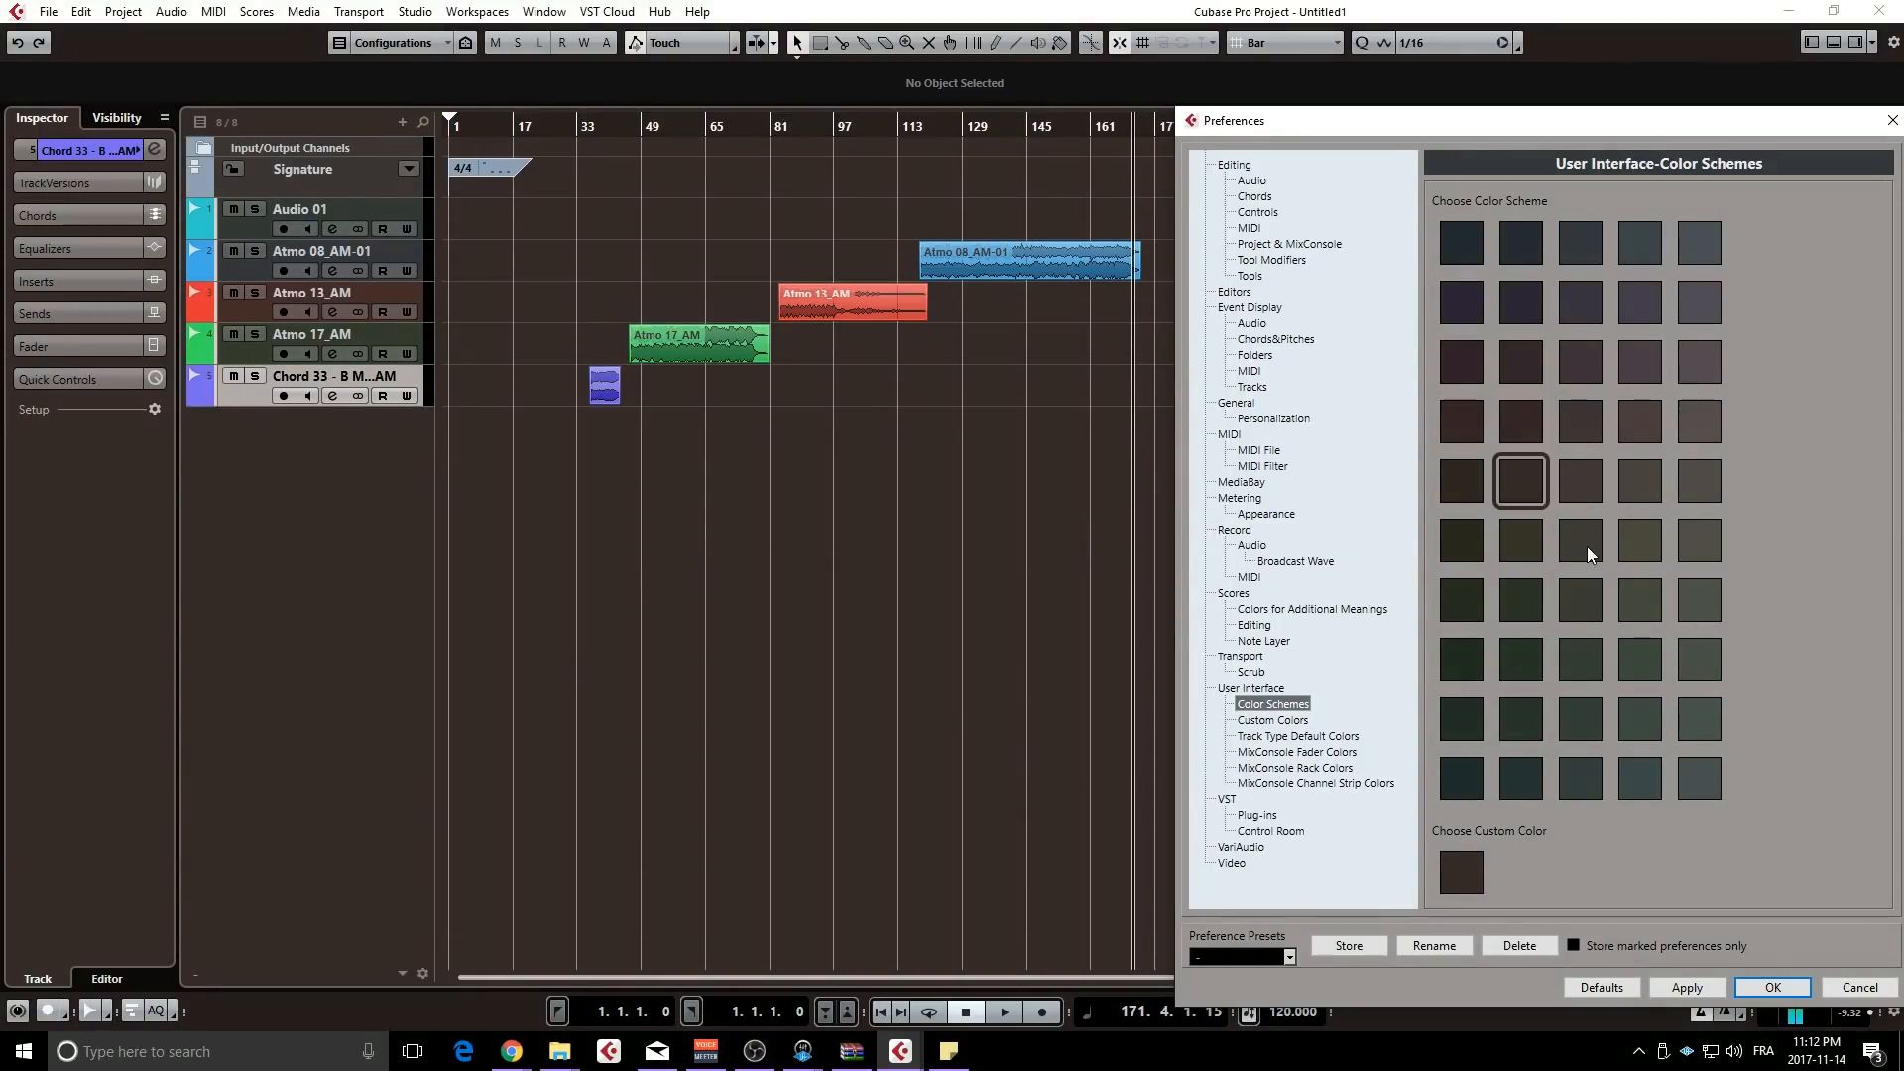
pyautogui.click(1585, 543)
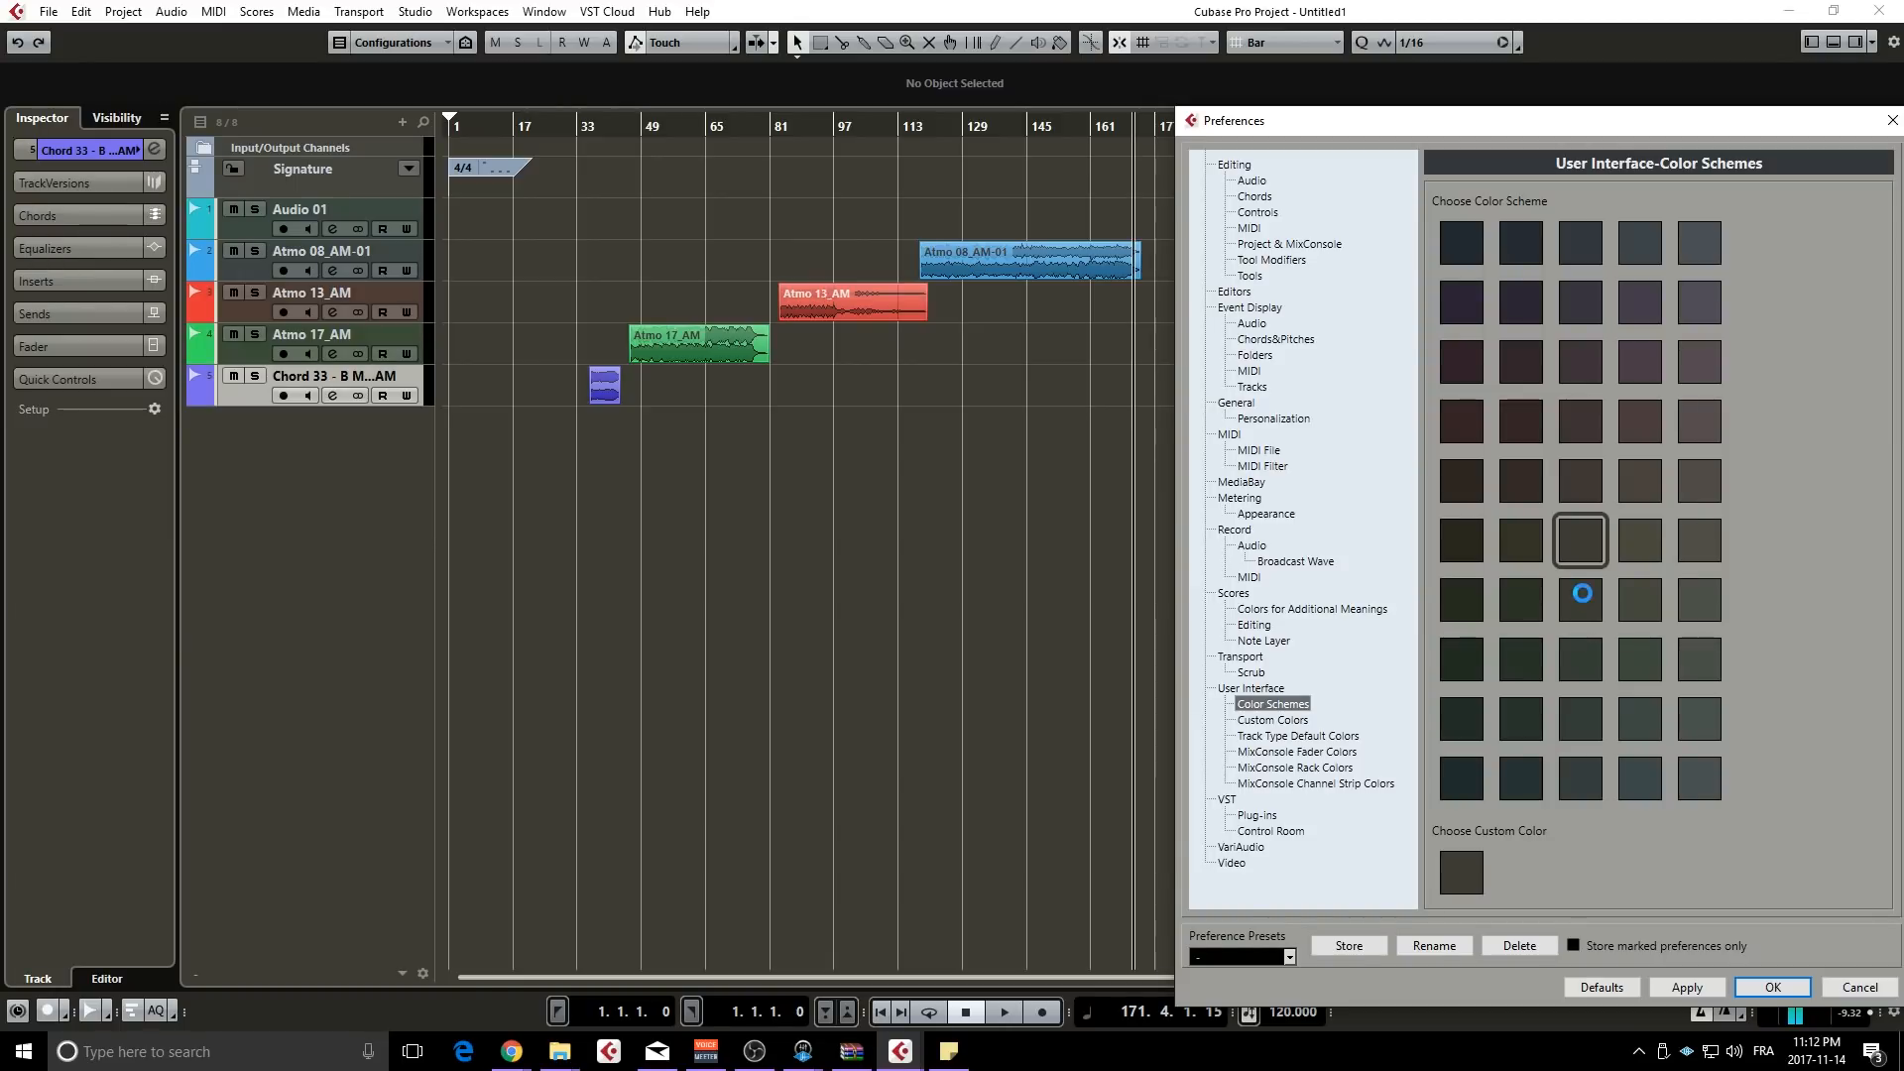
pyautogui.click(1582, 593)
pyautogui.click(1581, 652)
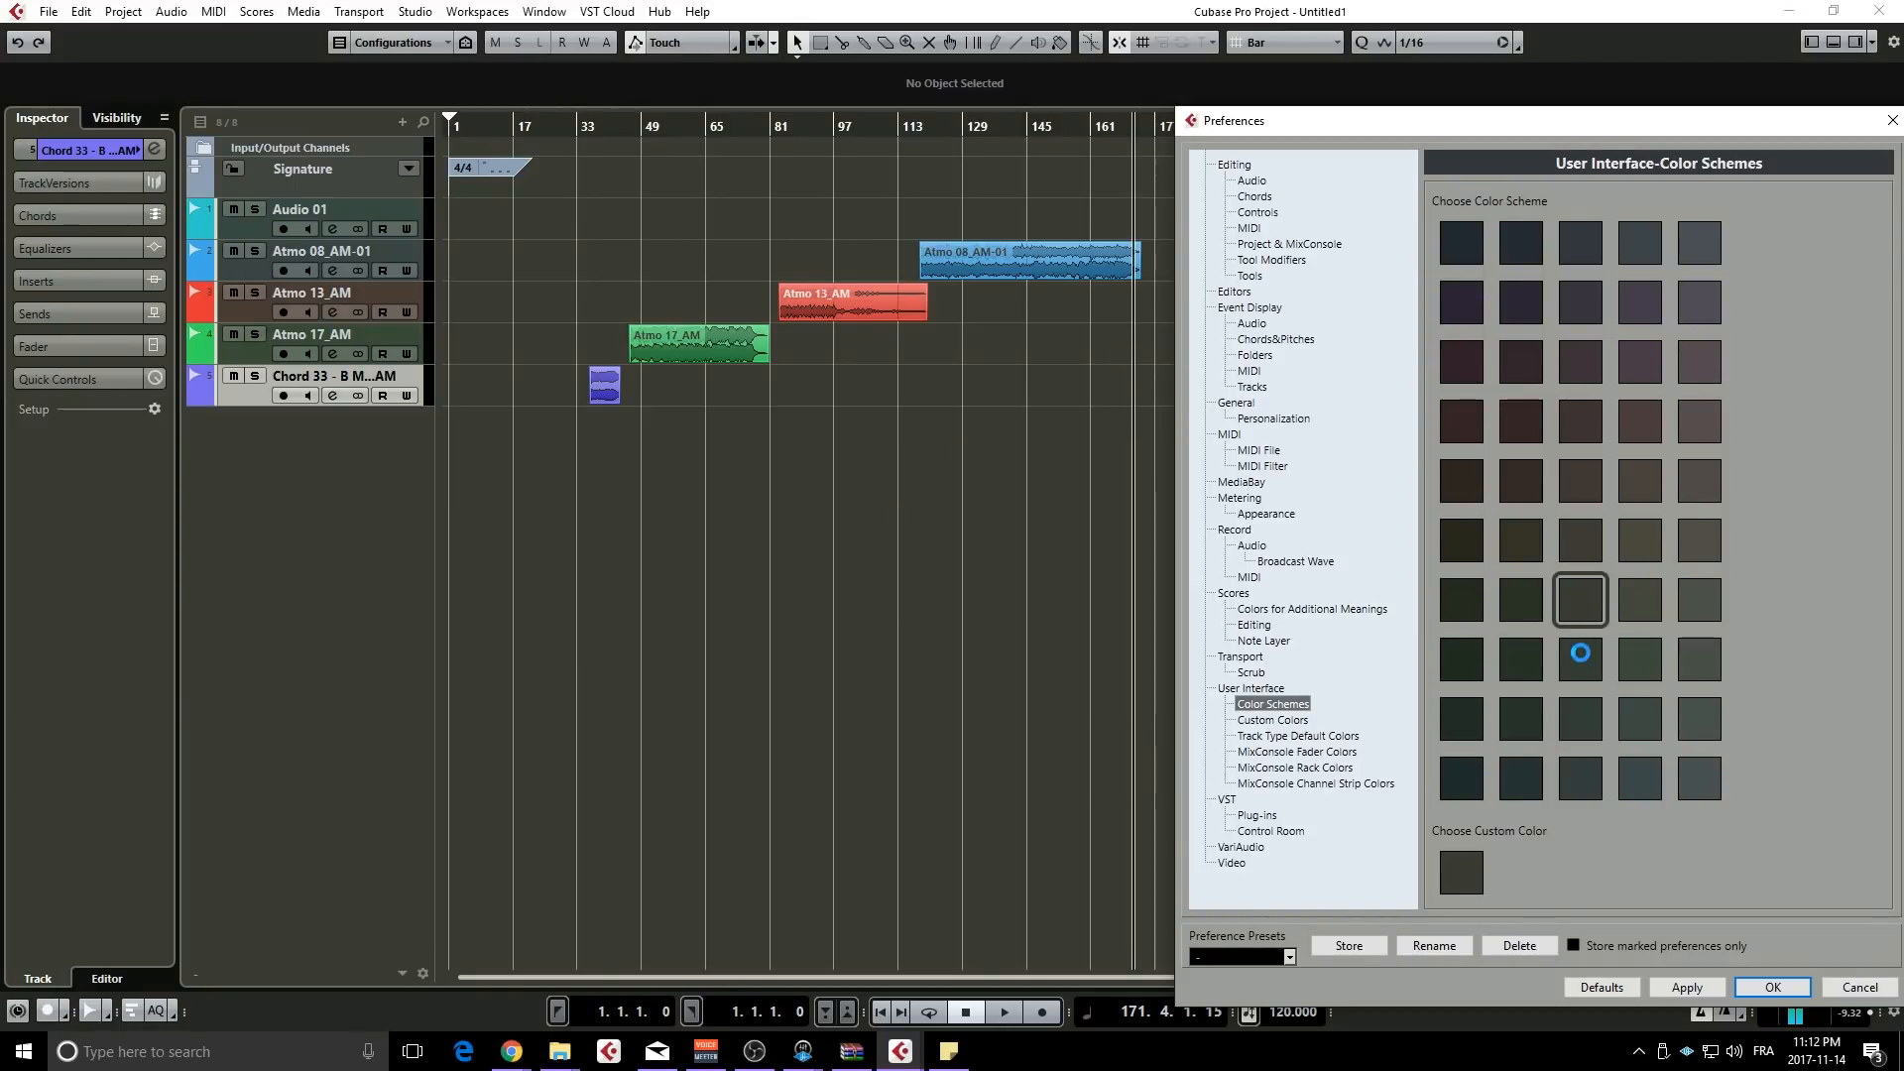
pyautogui.click(1587, 782)
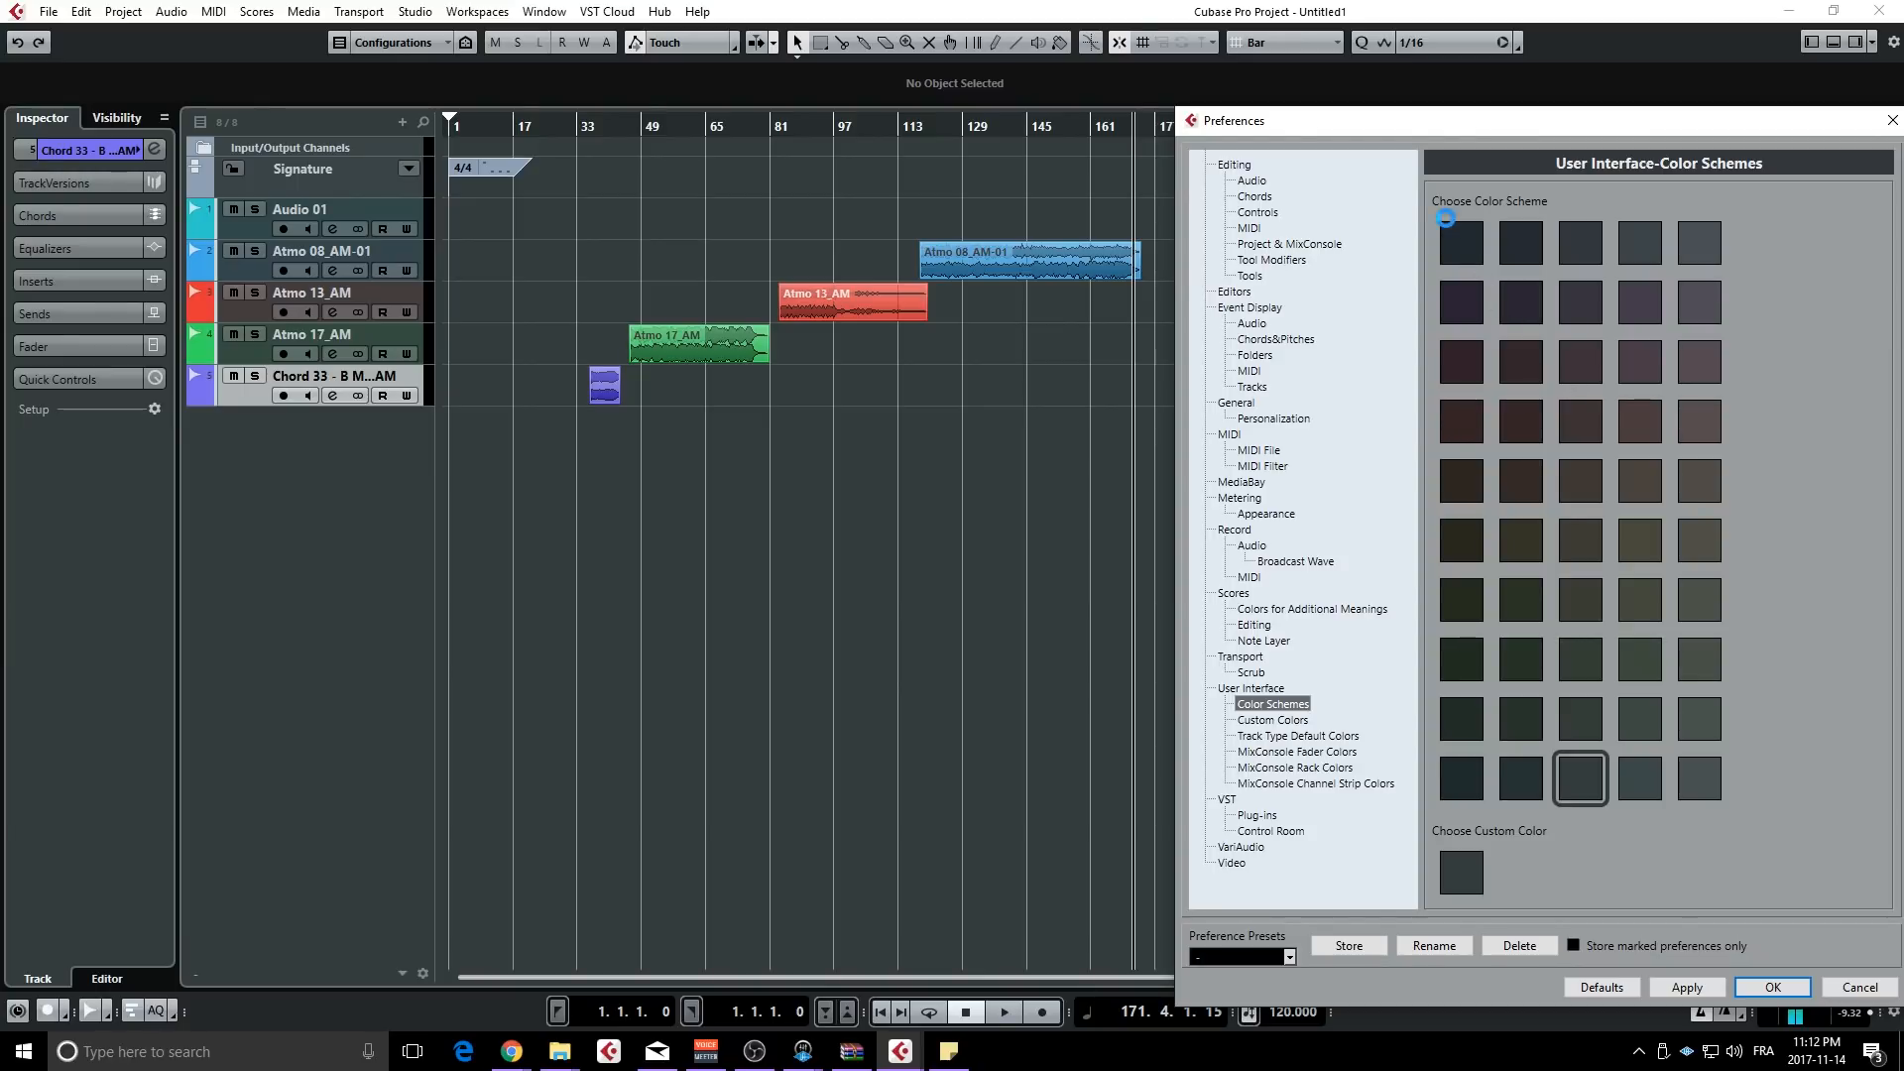
pyautogui.click(1462, 243)
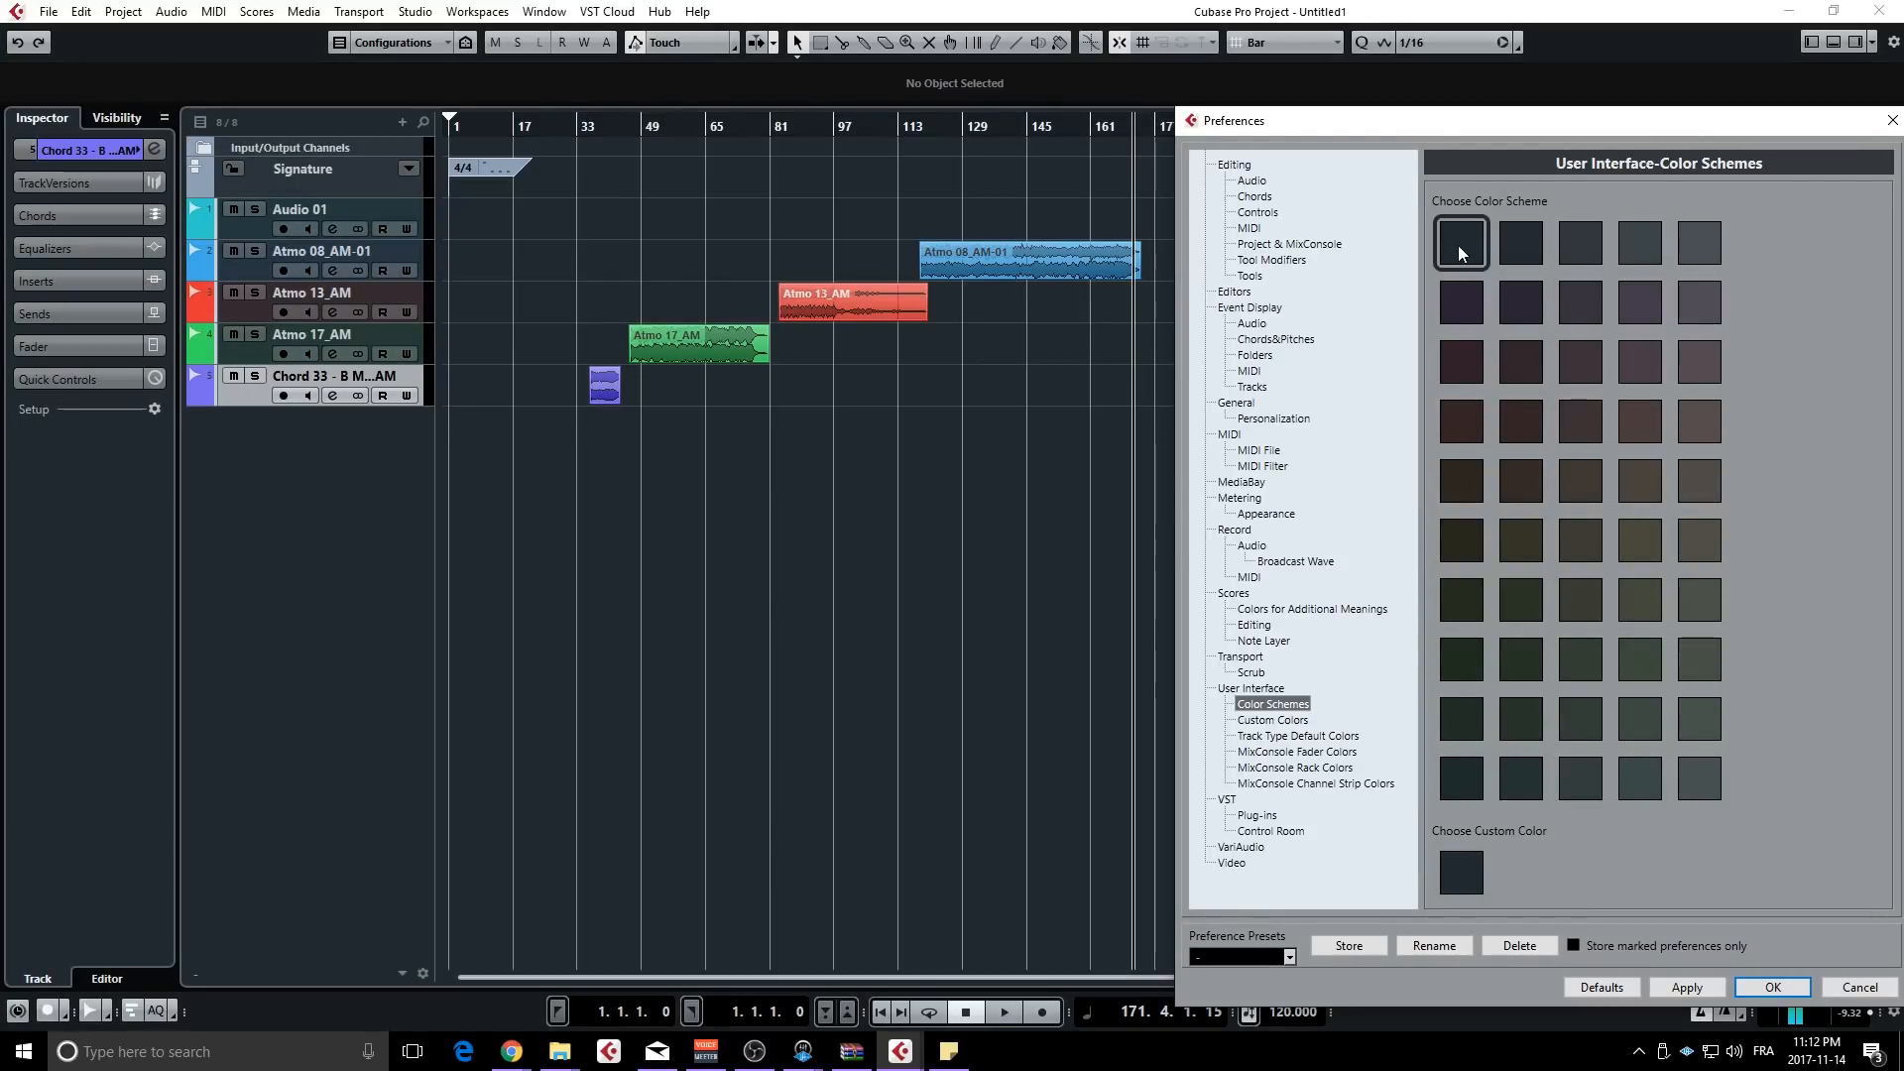
pyautogui.click(1558, 234)
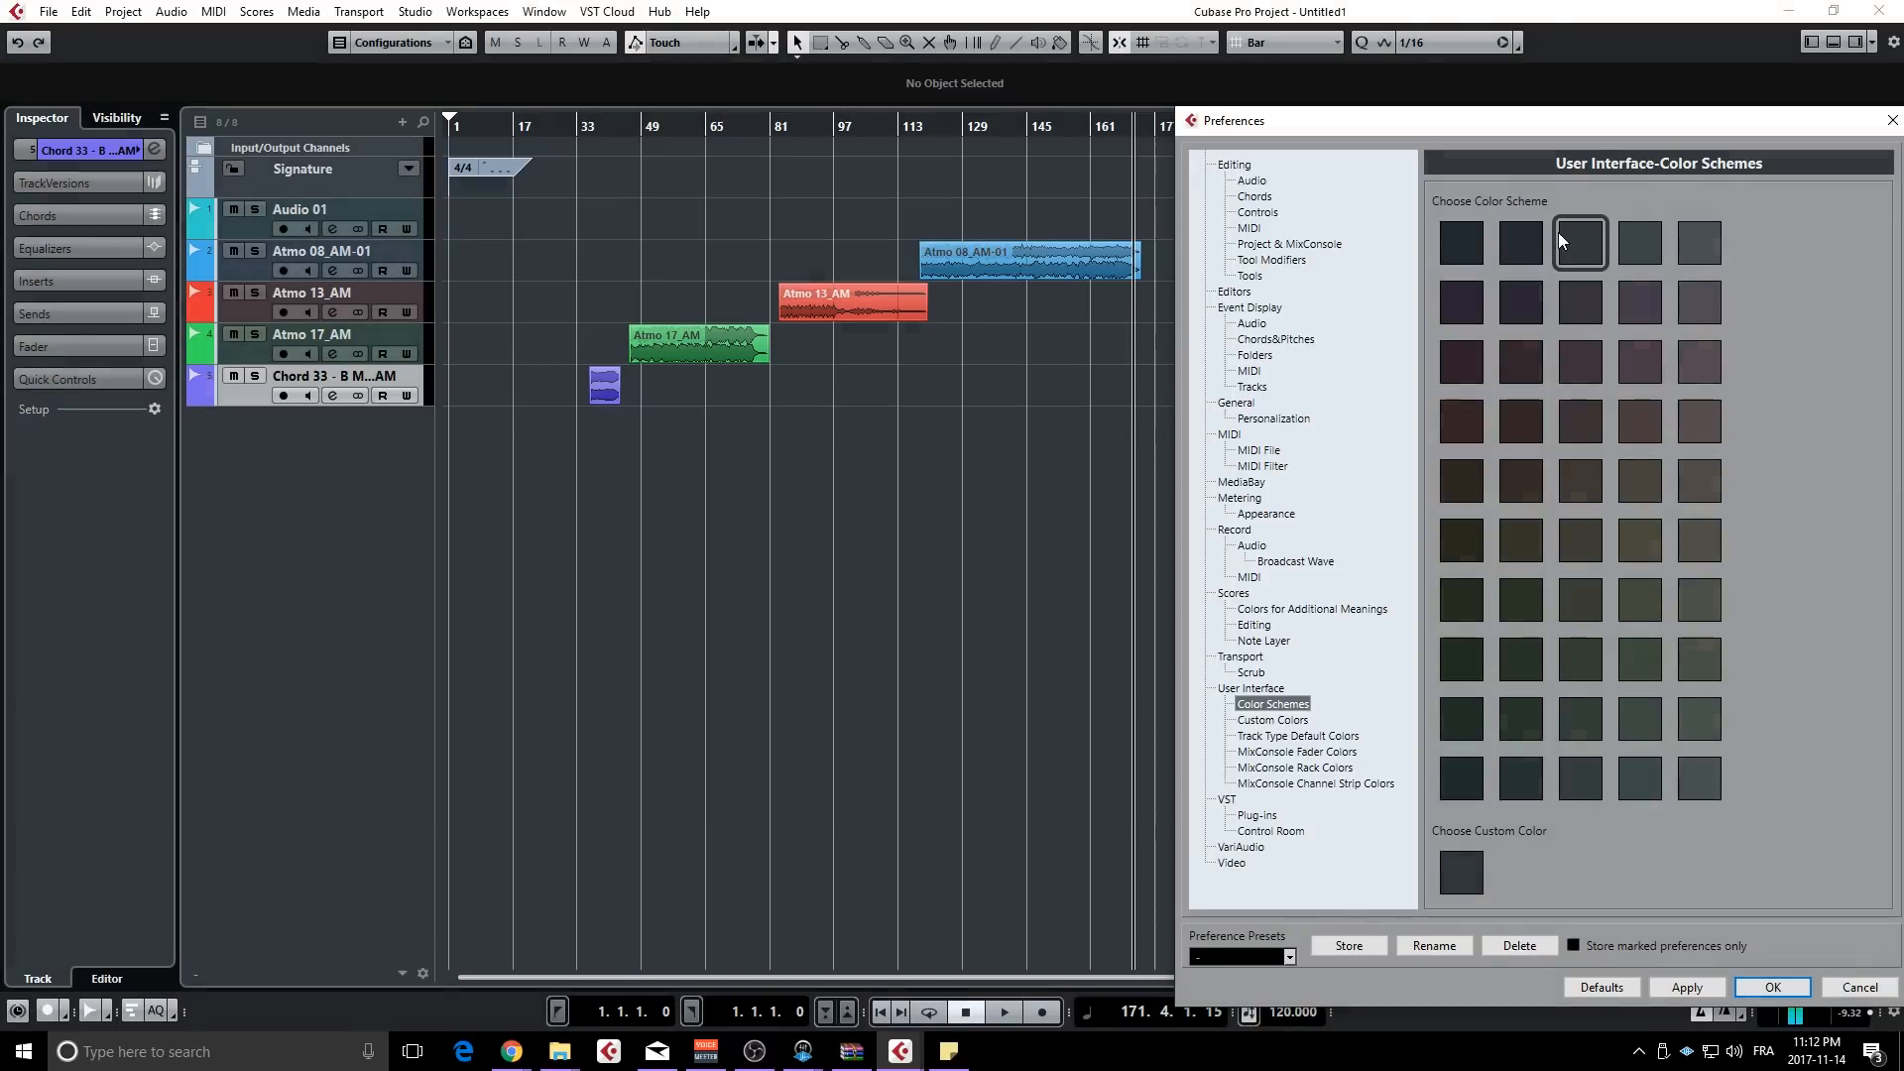
# - Examine the custom color picker and the Custom Colors entries for project area, editor area and ruler backgrounds, and cancel the preferences
pyautogui.click(1467, 870)
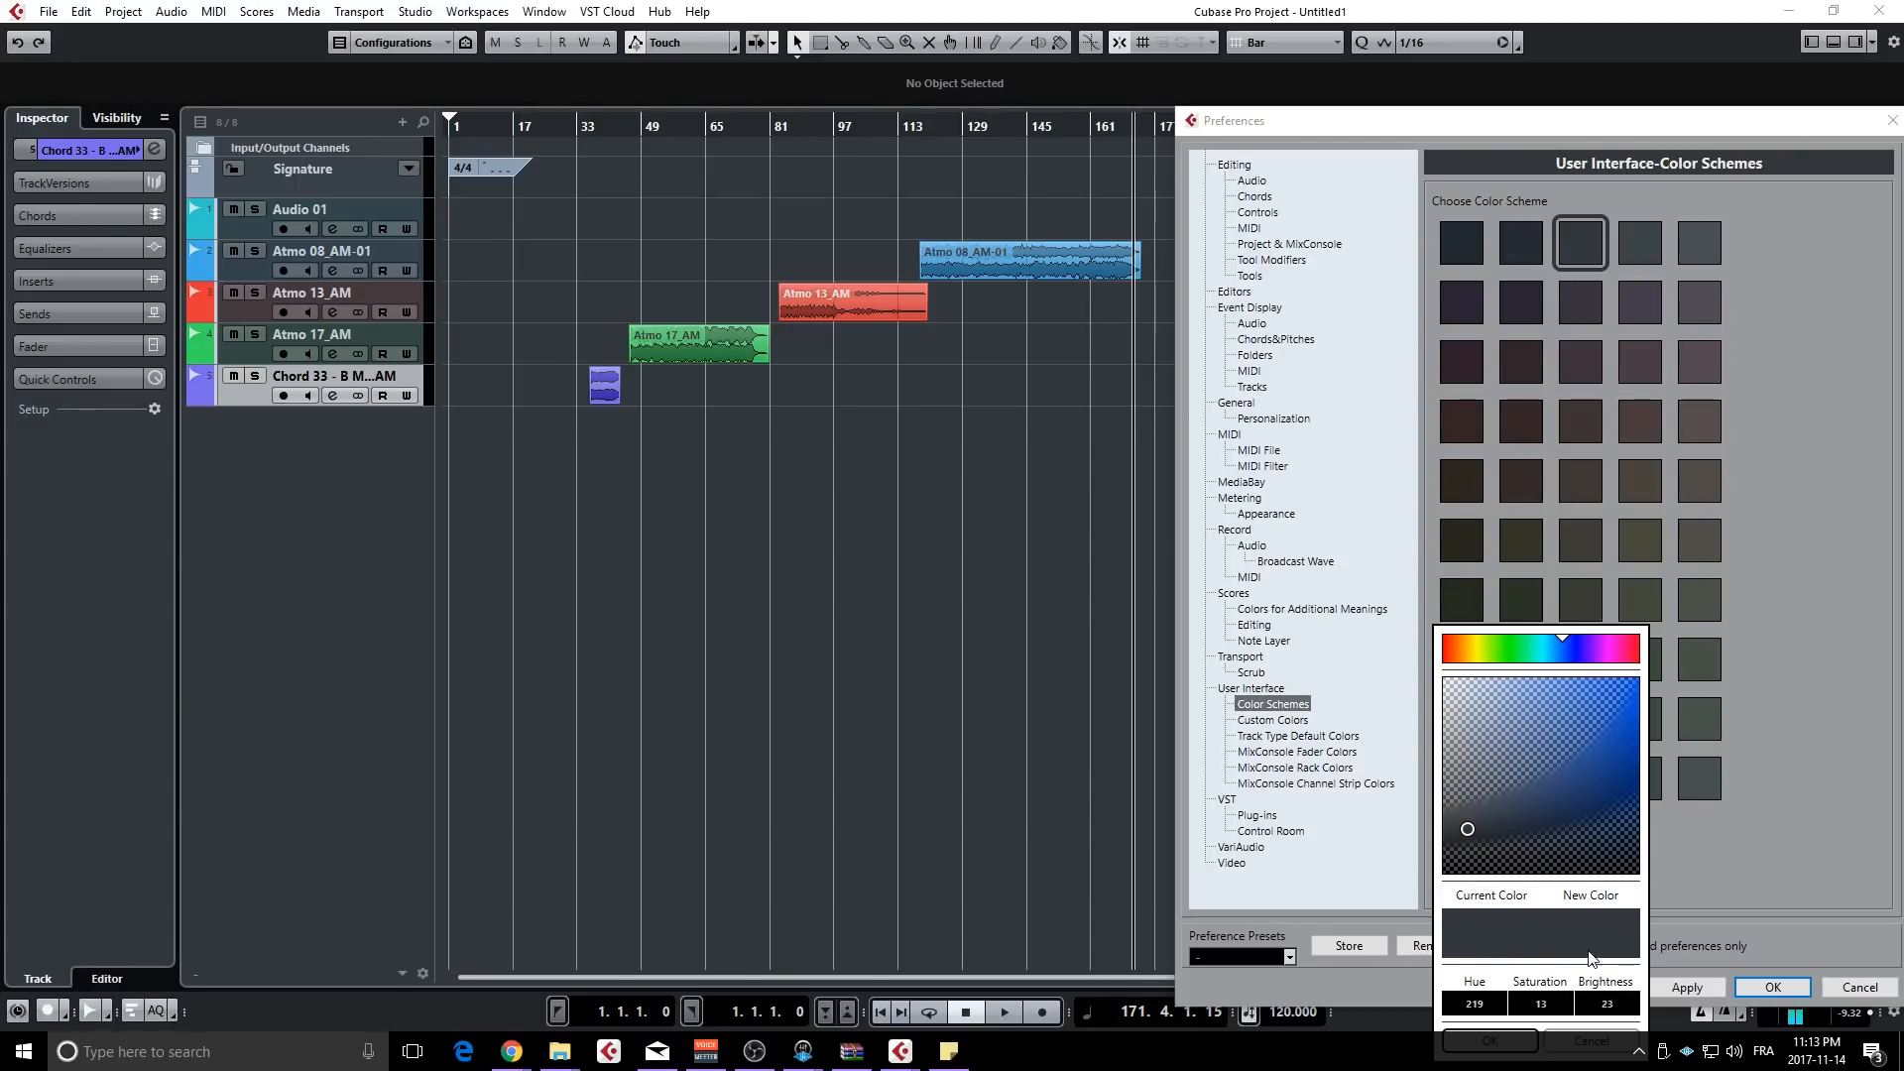
pyautogui.click(1746, 903)
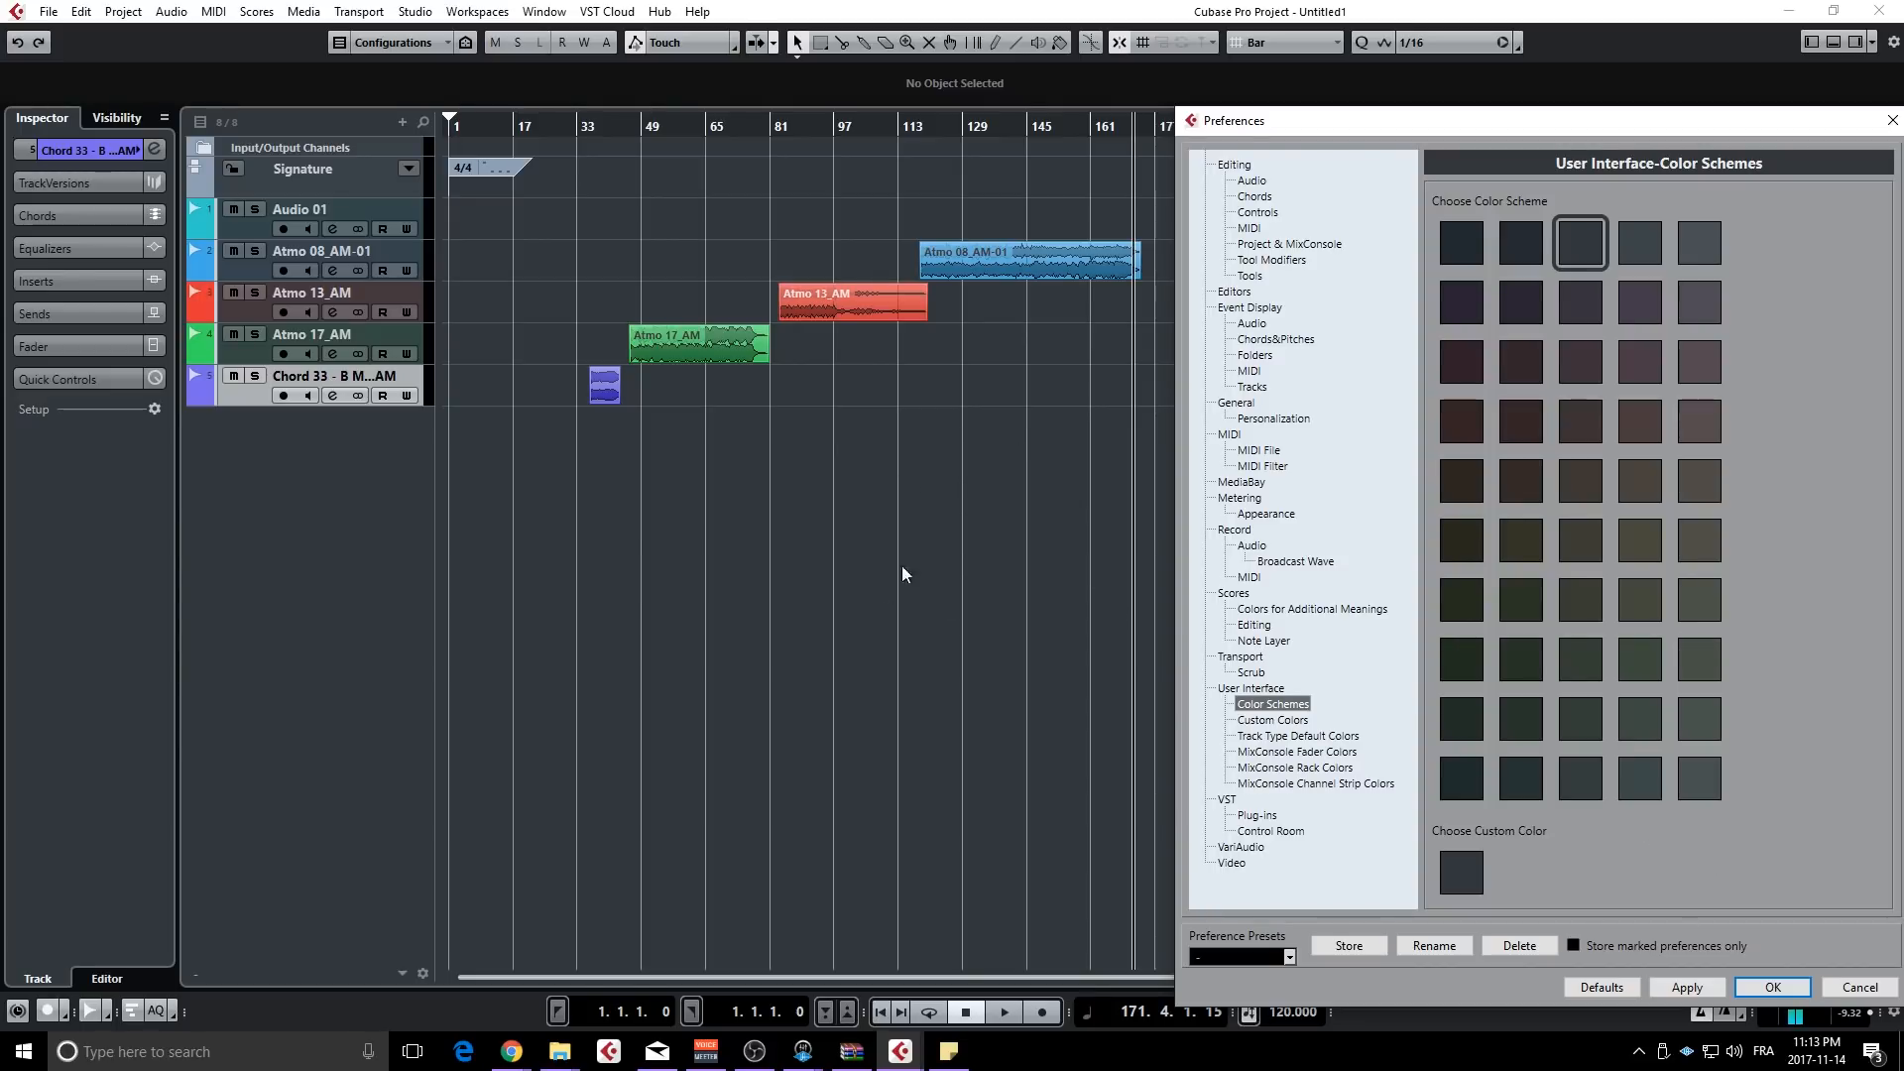
pyautogui.click(1274, 721)
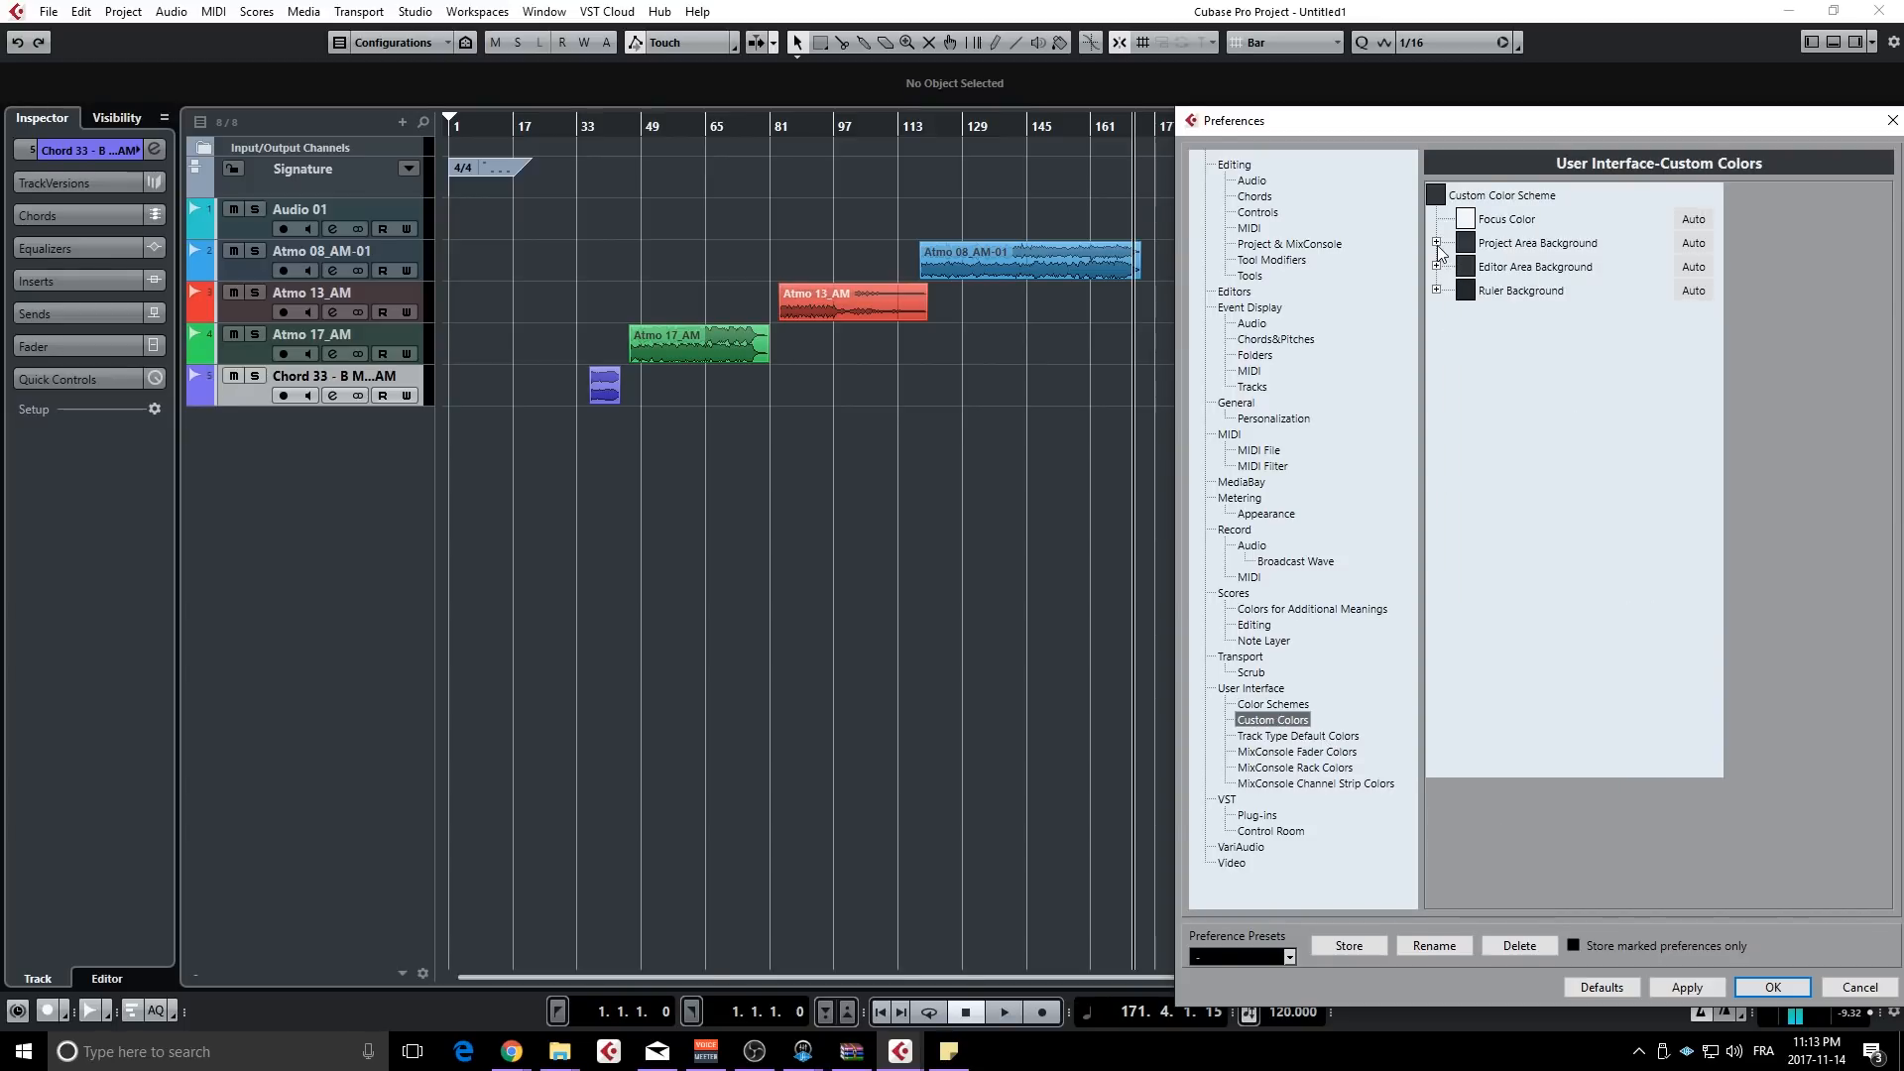
pyautogui.click(1438, 244)
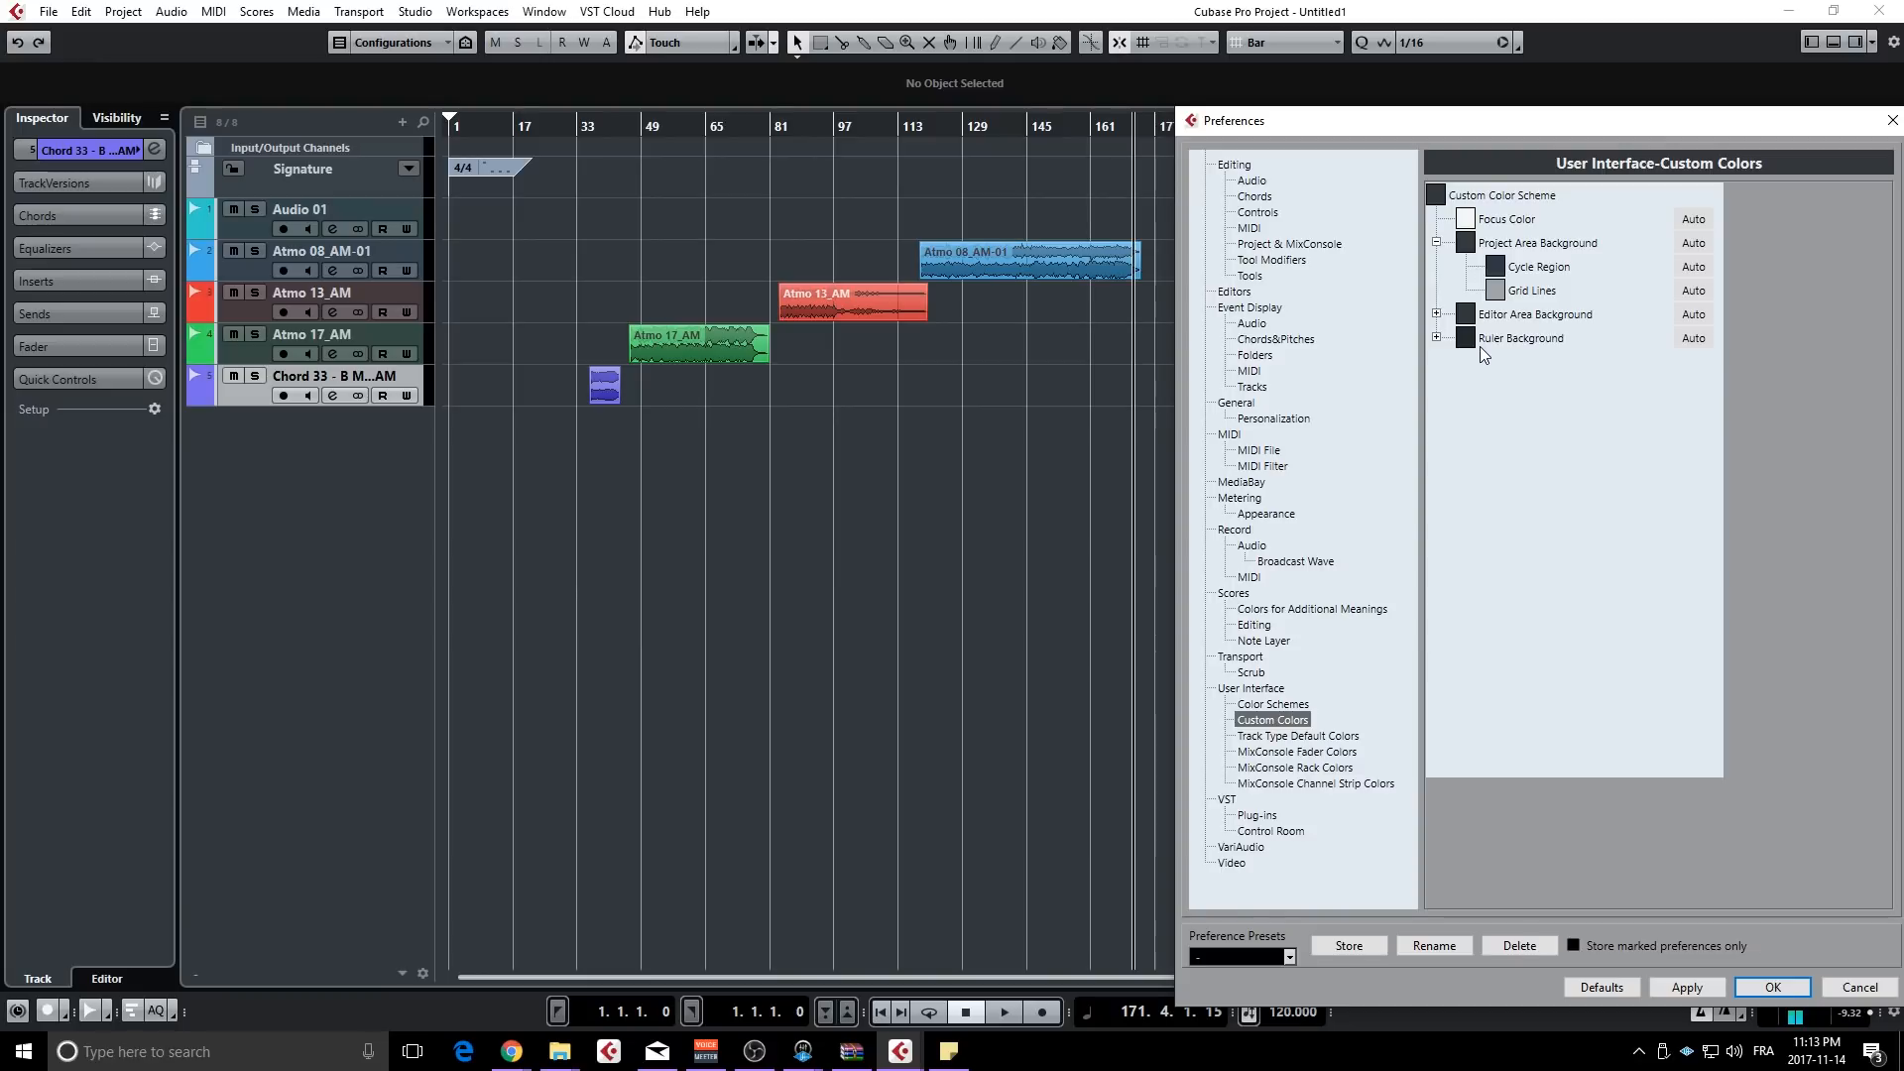
pyautogui.click(1436, 314)
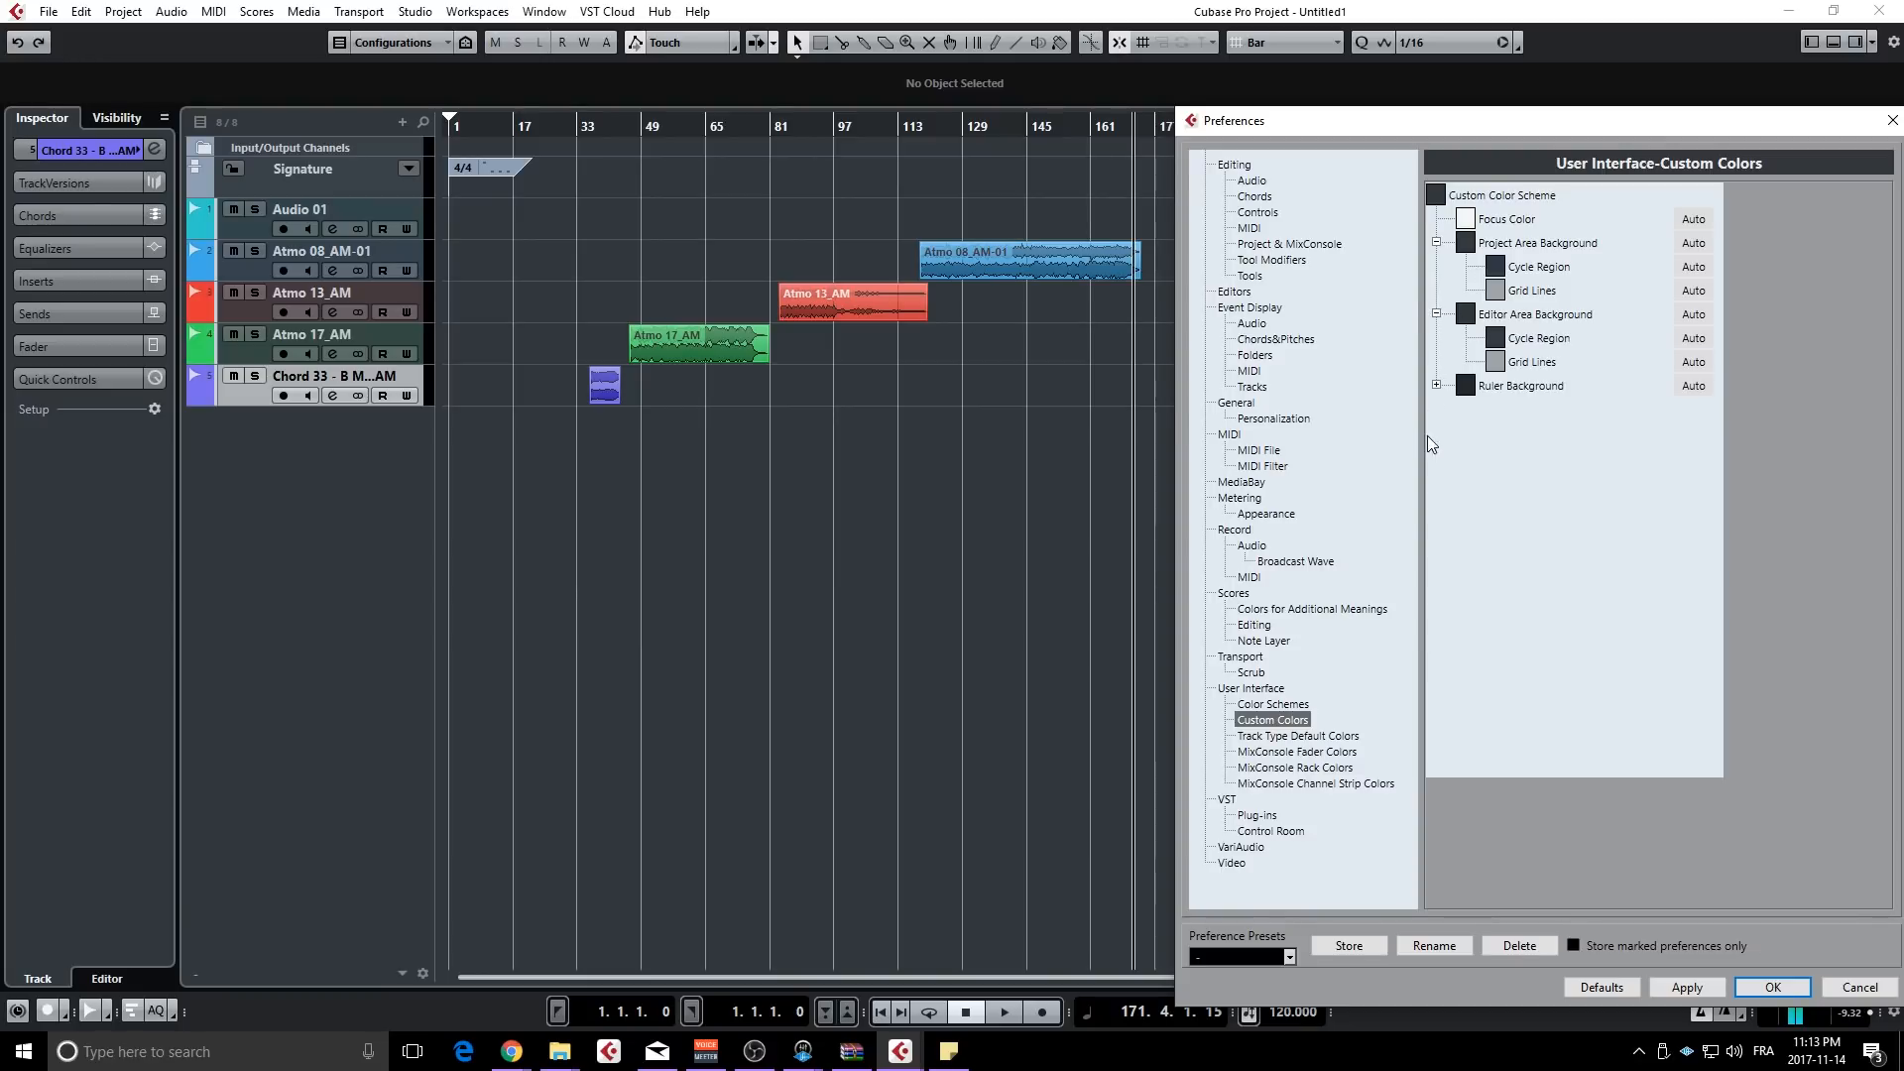
pyautogui.click(1436, 385)
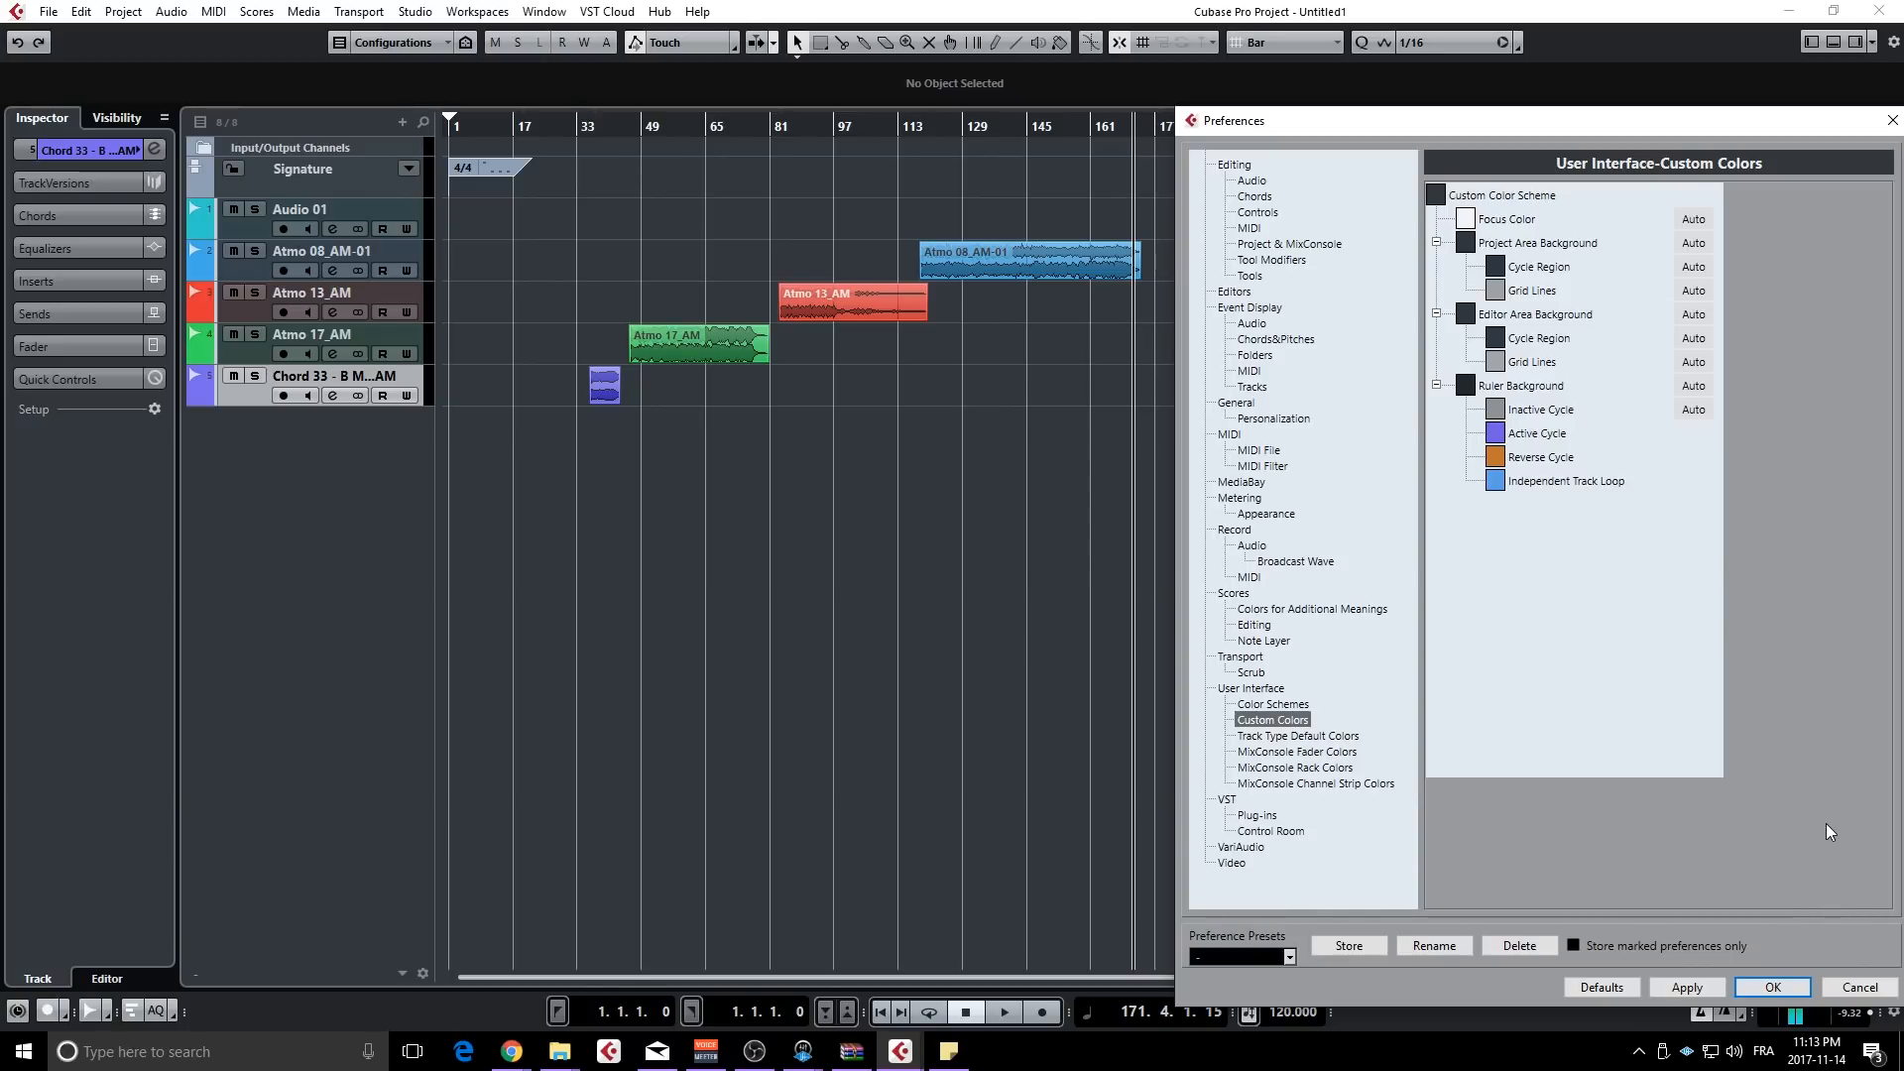
pyautogui.click(1837, 991)
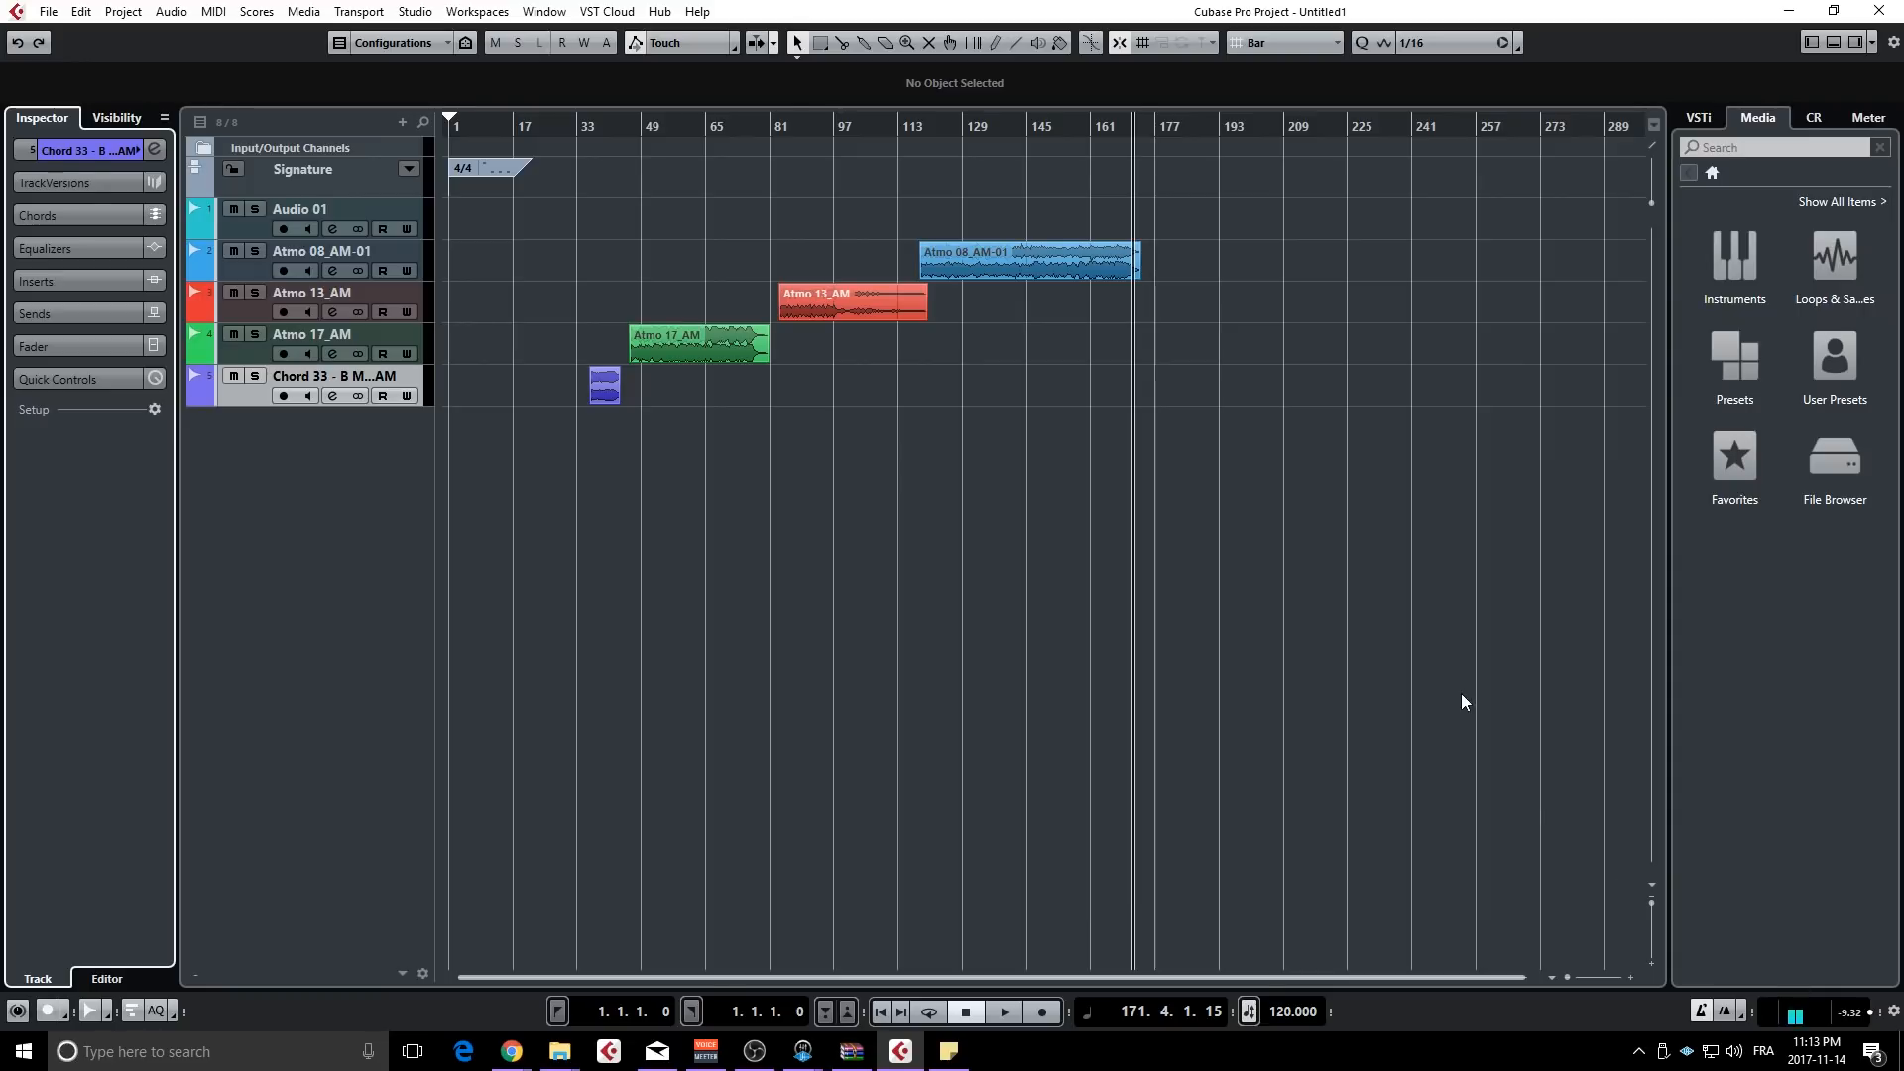
# - Examine the grid lines and audio events at different timeline zoom levels
pyautogui.scroll(4, 855, 466)
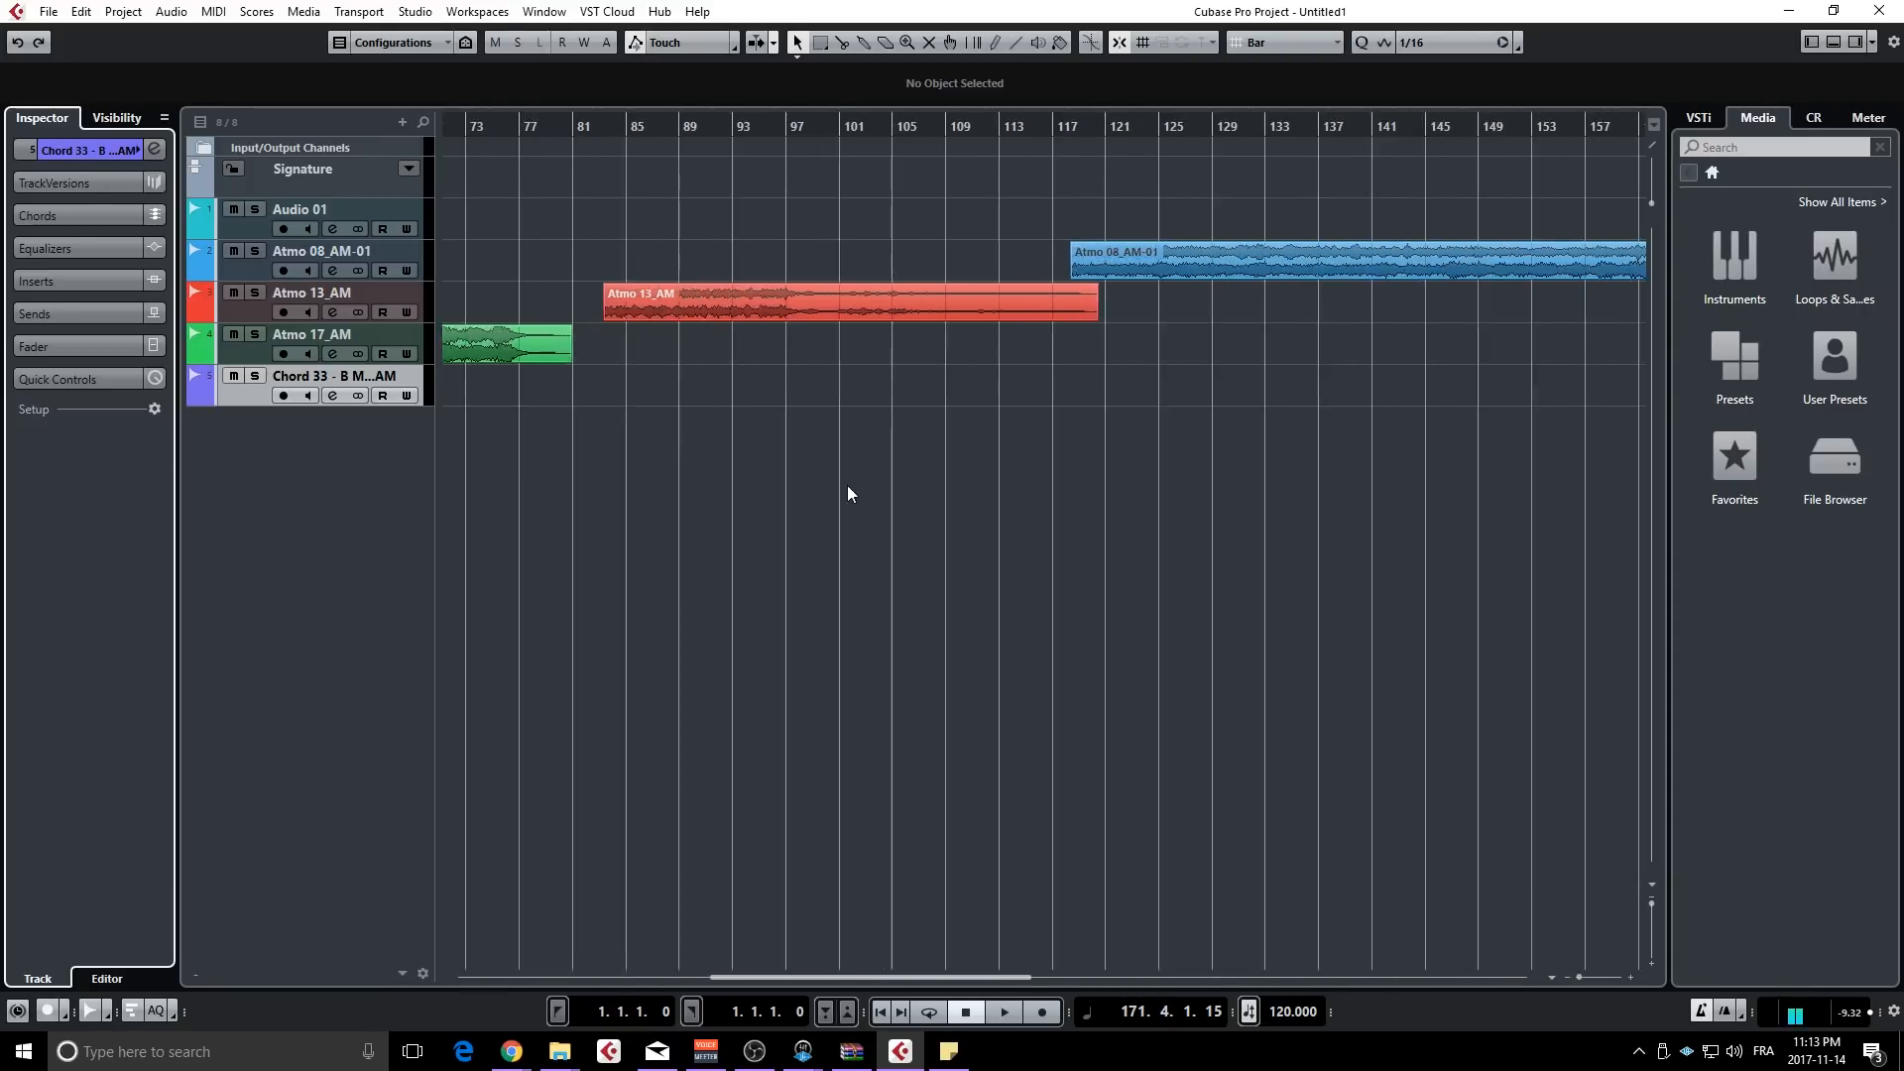
pyautogui.scroll(-4, 859, 484)
pyautogui.scroll(4, 817, 506)
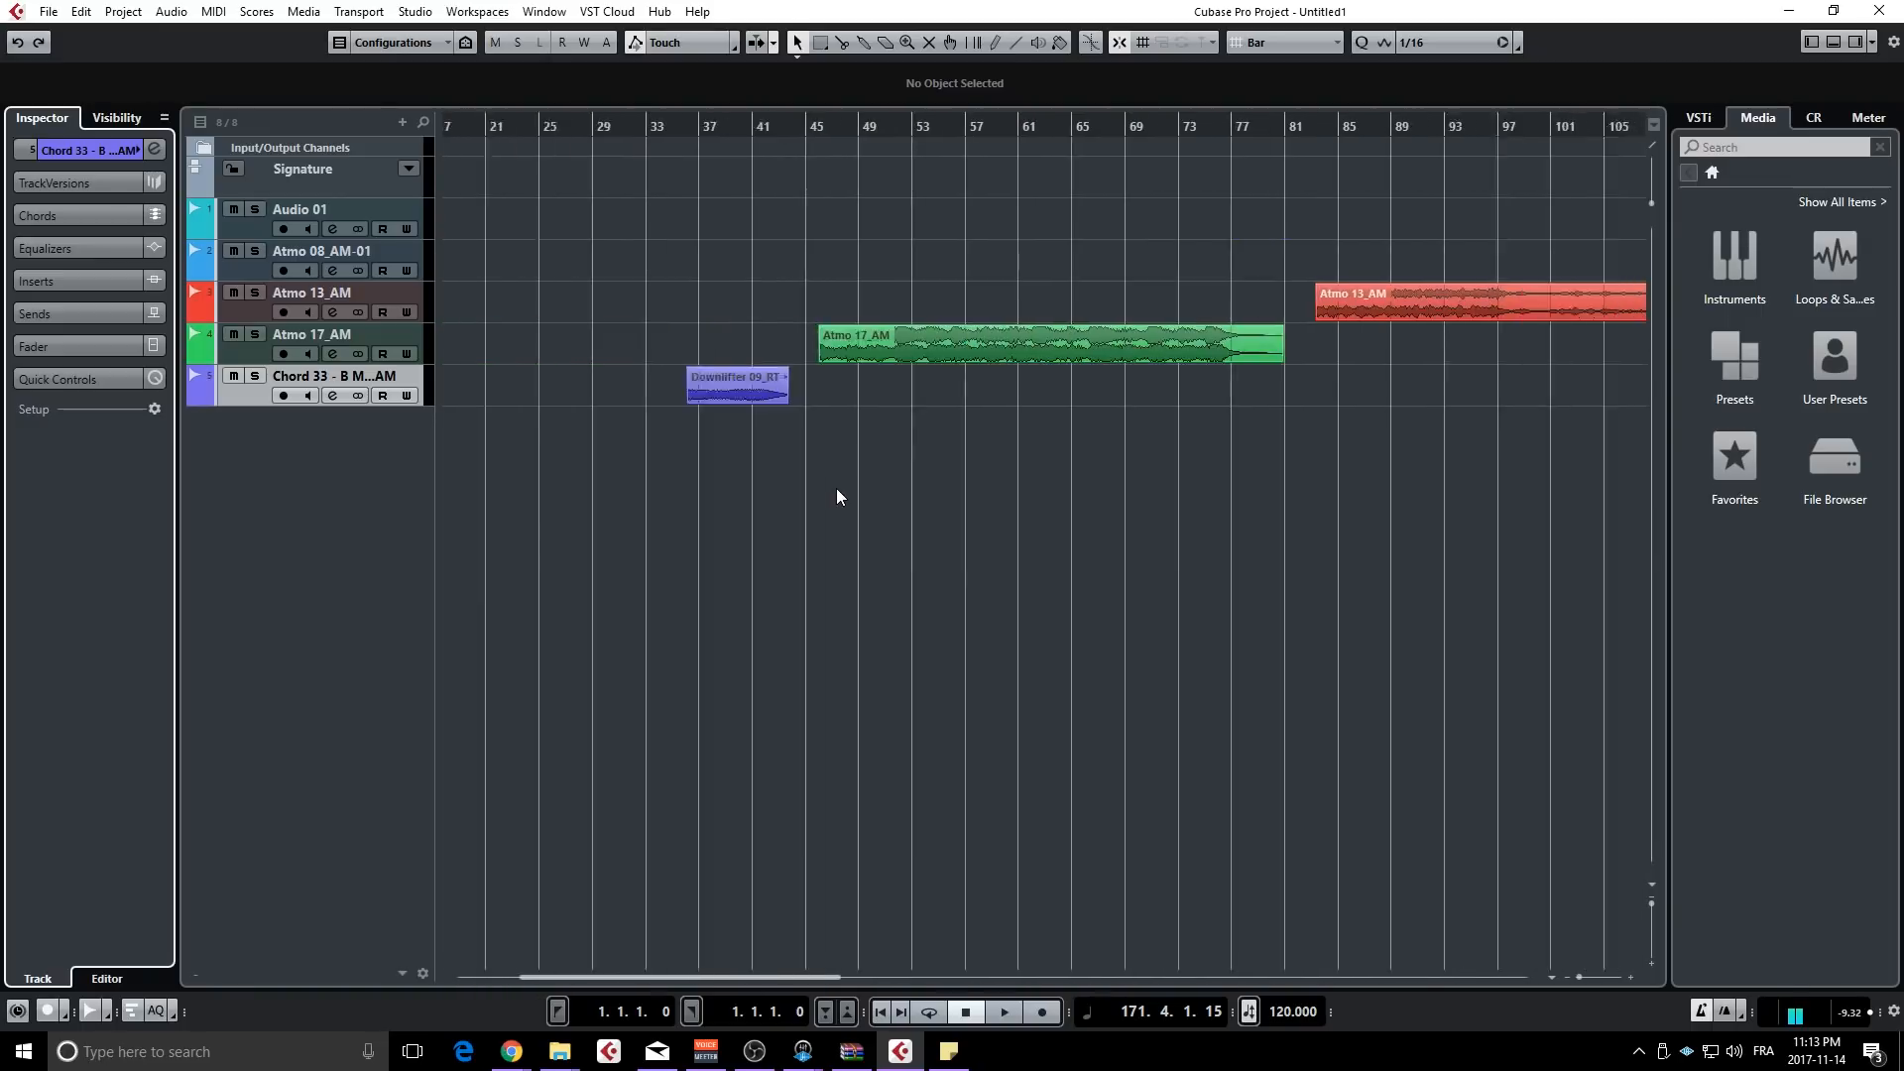
pyautogui.scroll(-4, 836, 496)
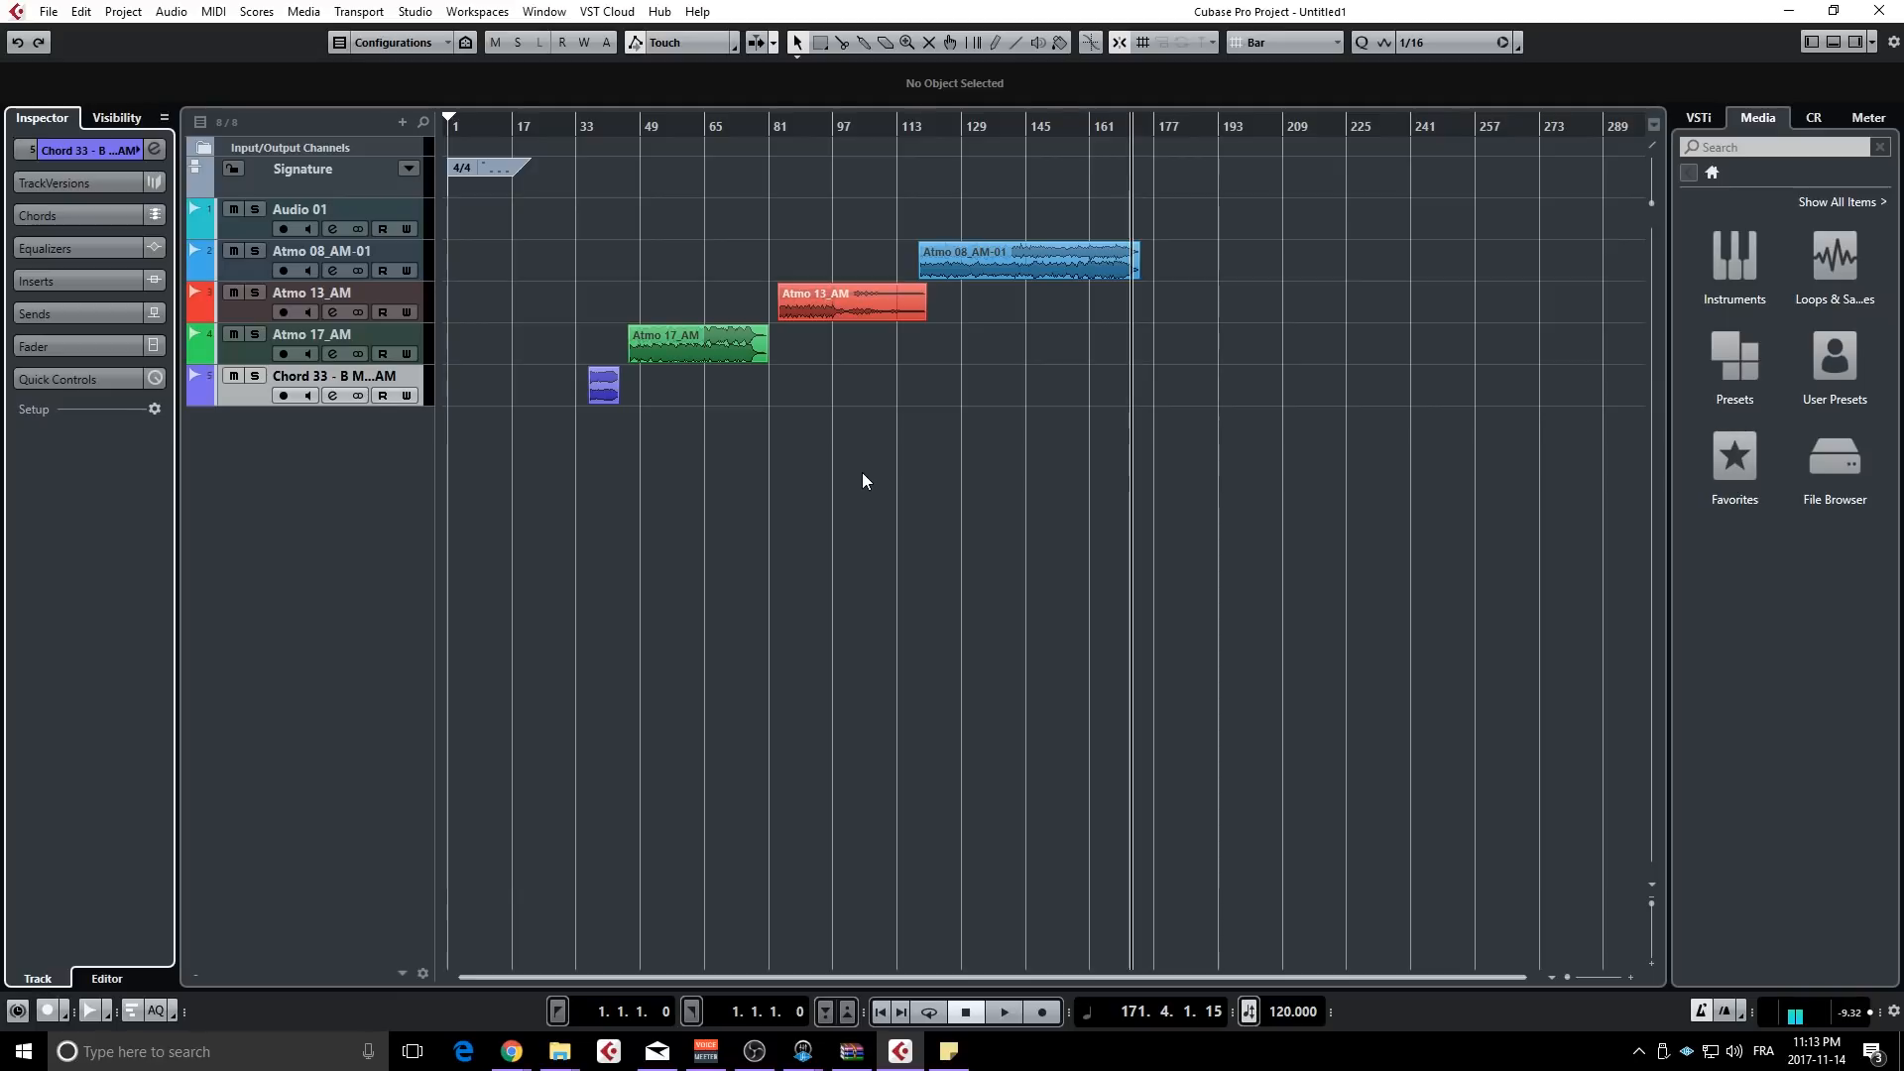
pyautogui.keyDown('ctrl'); pyautogui.scroll(12, 682, 385); pyautogui.keyUp('ctrl')
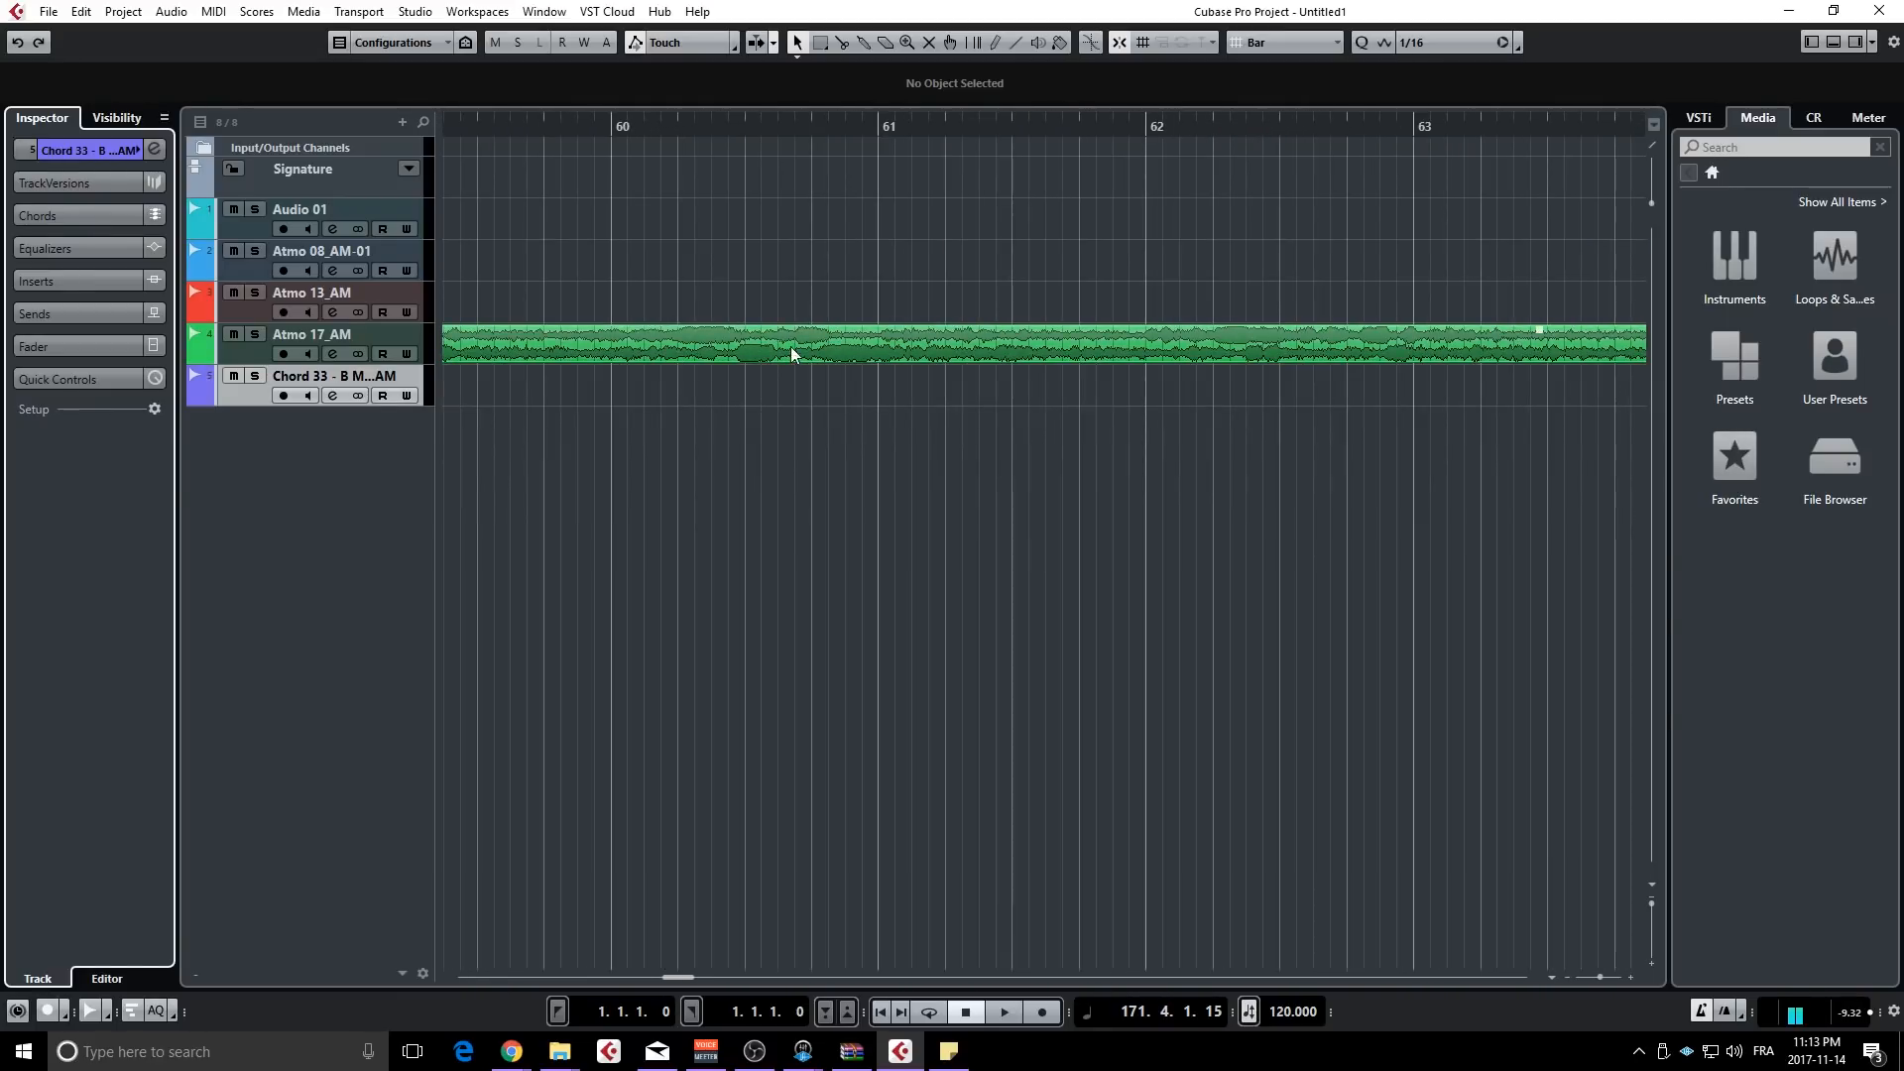
pyautogui.keyDown('ctrl'); pyautogui.scroll(-12, 1092, 318); pyautogui.keyUp('ctrl')
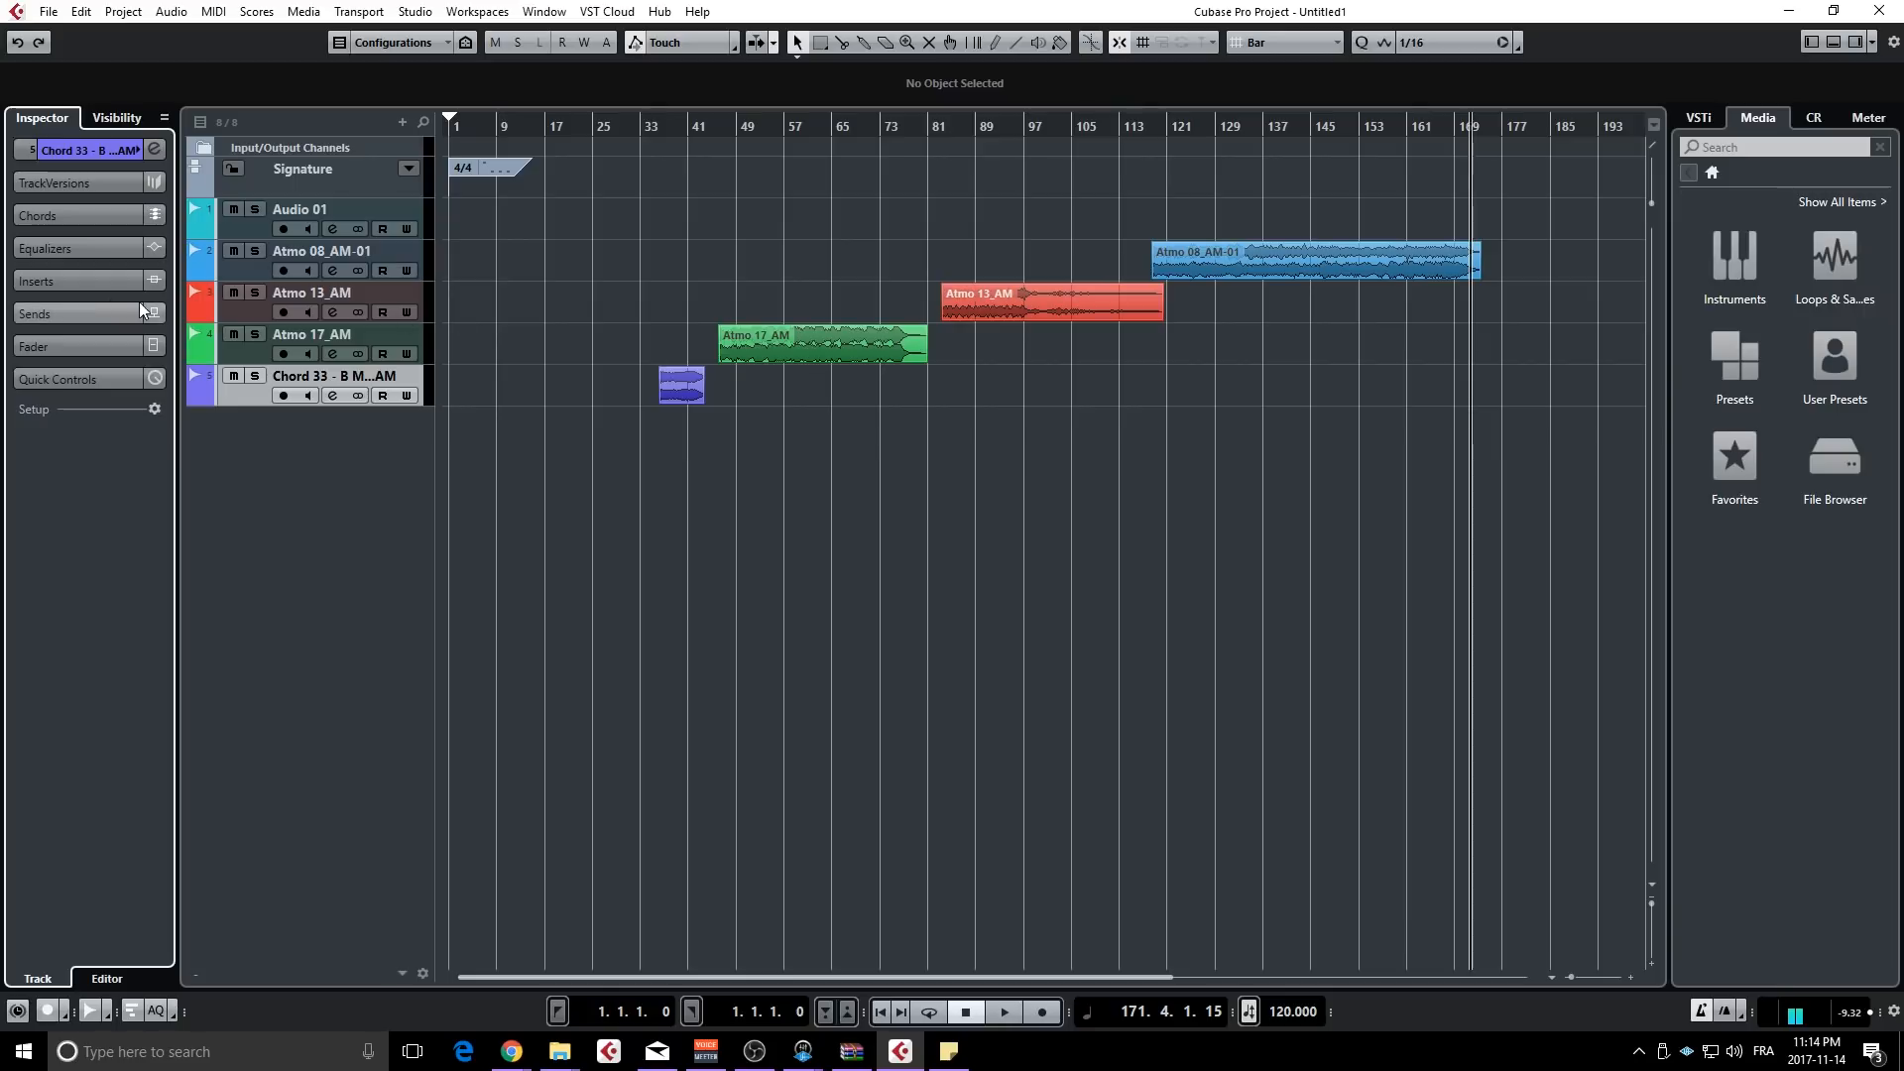
# - Try moving the pre/post-fader divider in the Chord 33 track's inserts above slot 11, and return it above slot 15
pyautogui.click(81, 288)
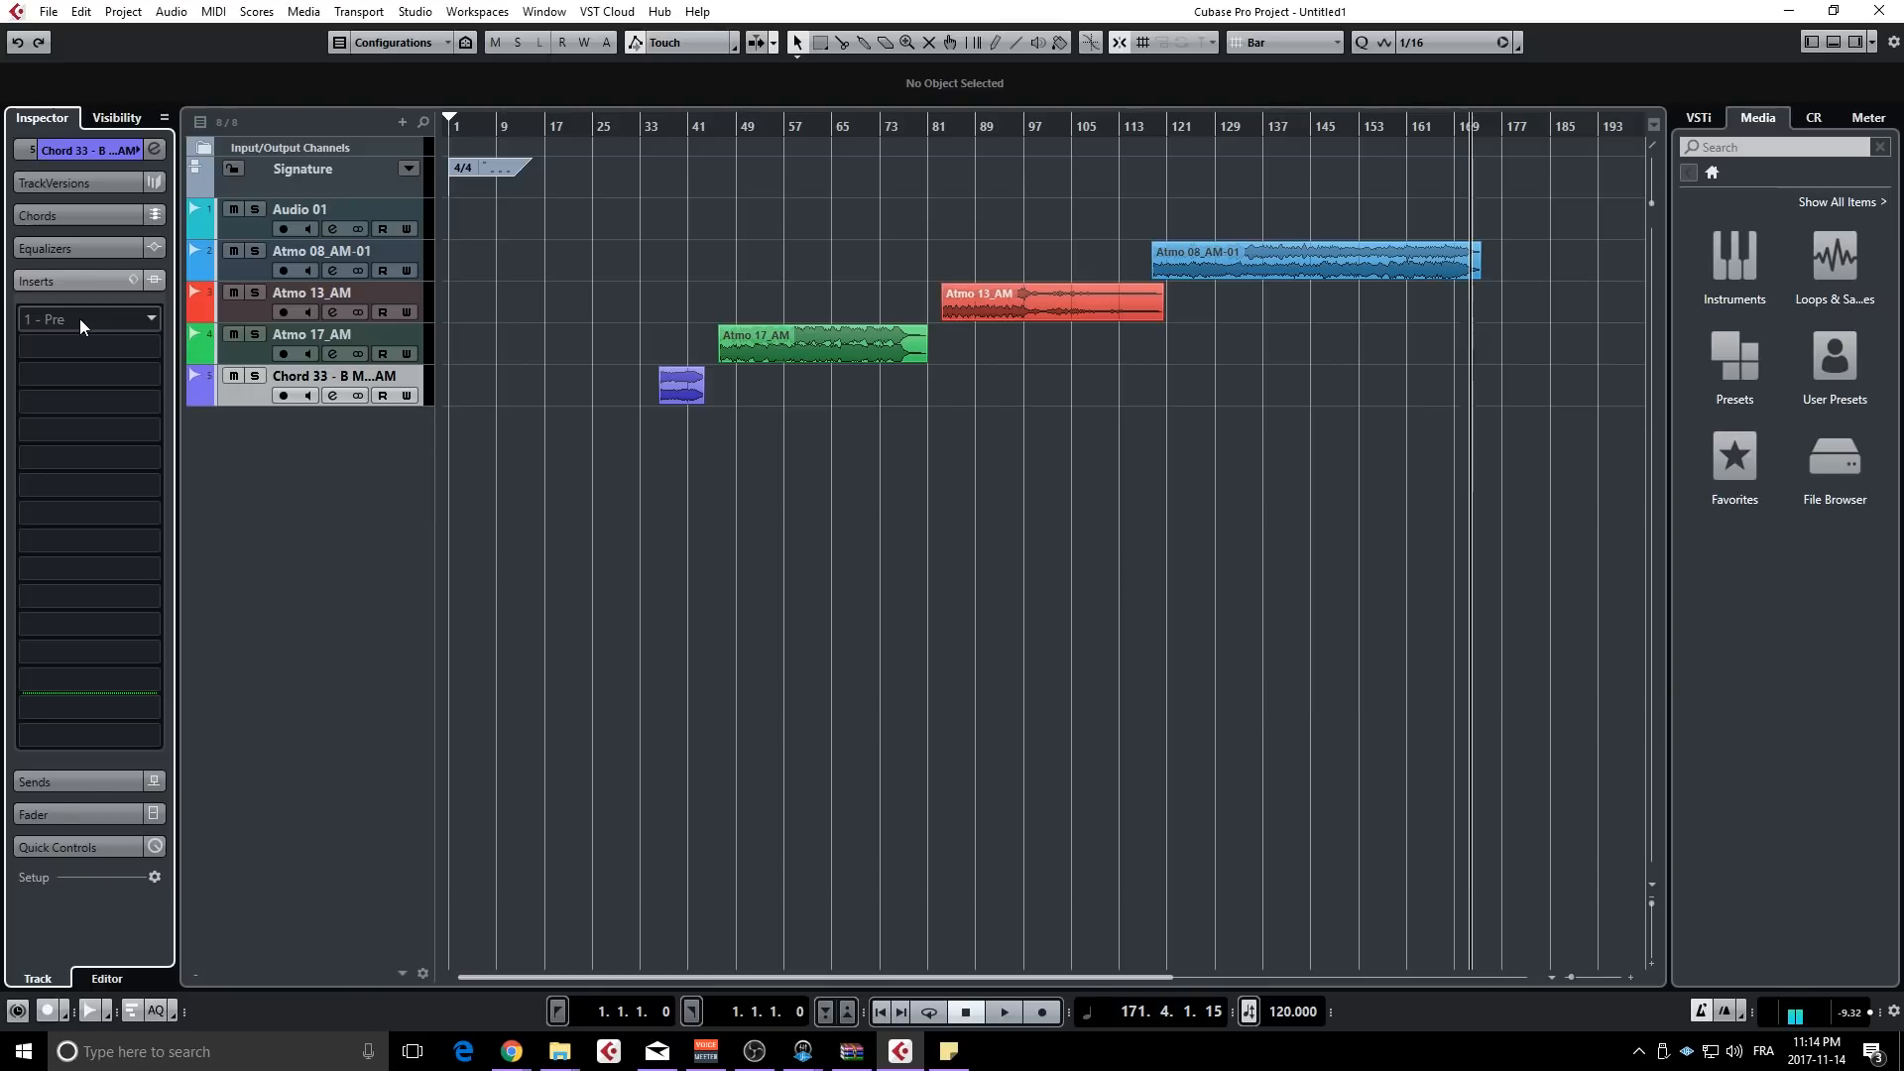
pyautogui.moveTo(79, 318); pyautogui.dragTo(72, 591)
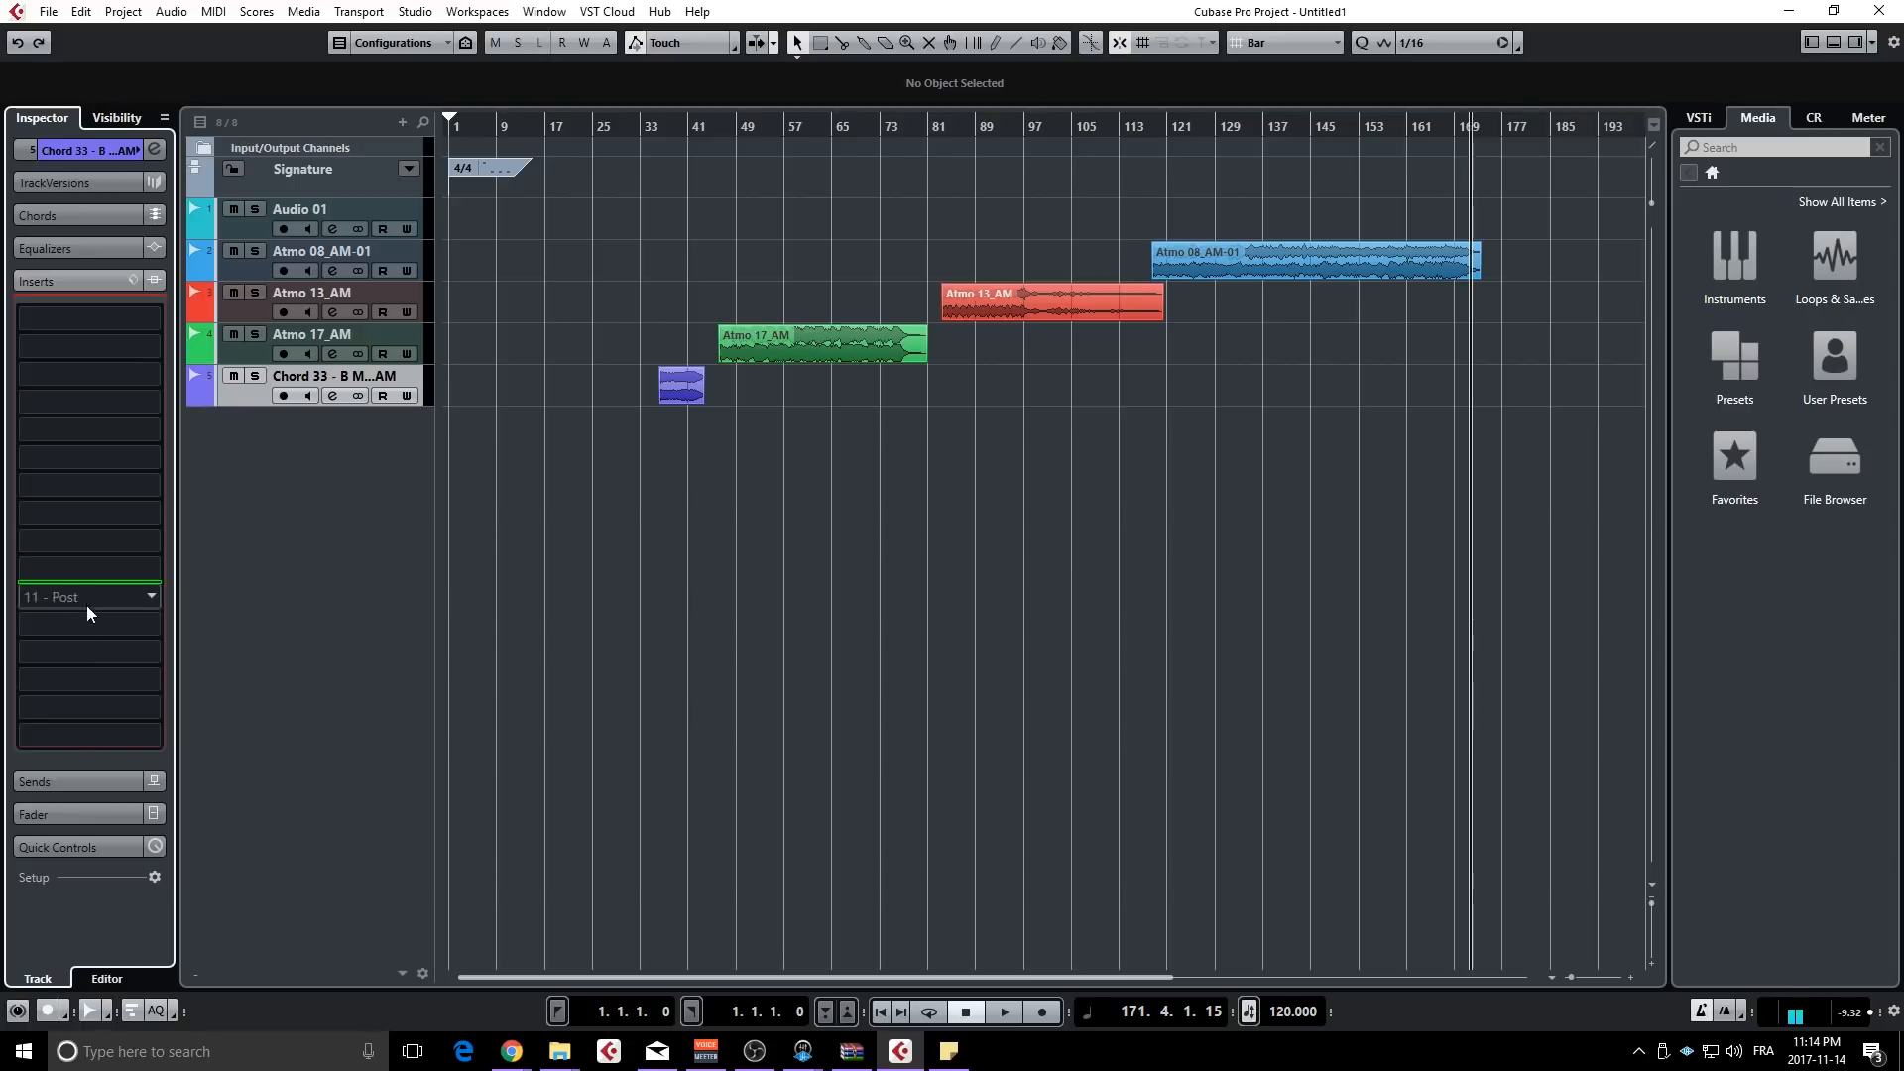
pyautogui.moveTo(86, 582); pyautogui.dragTo(80, 700)
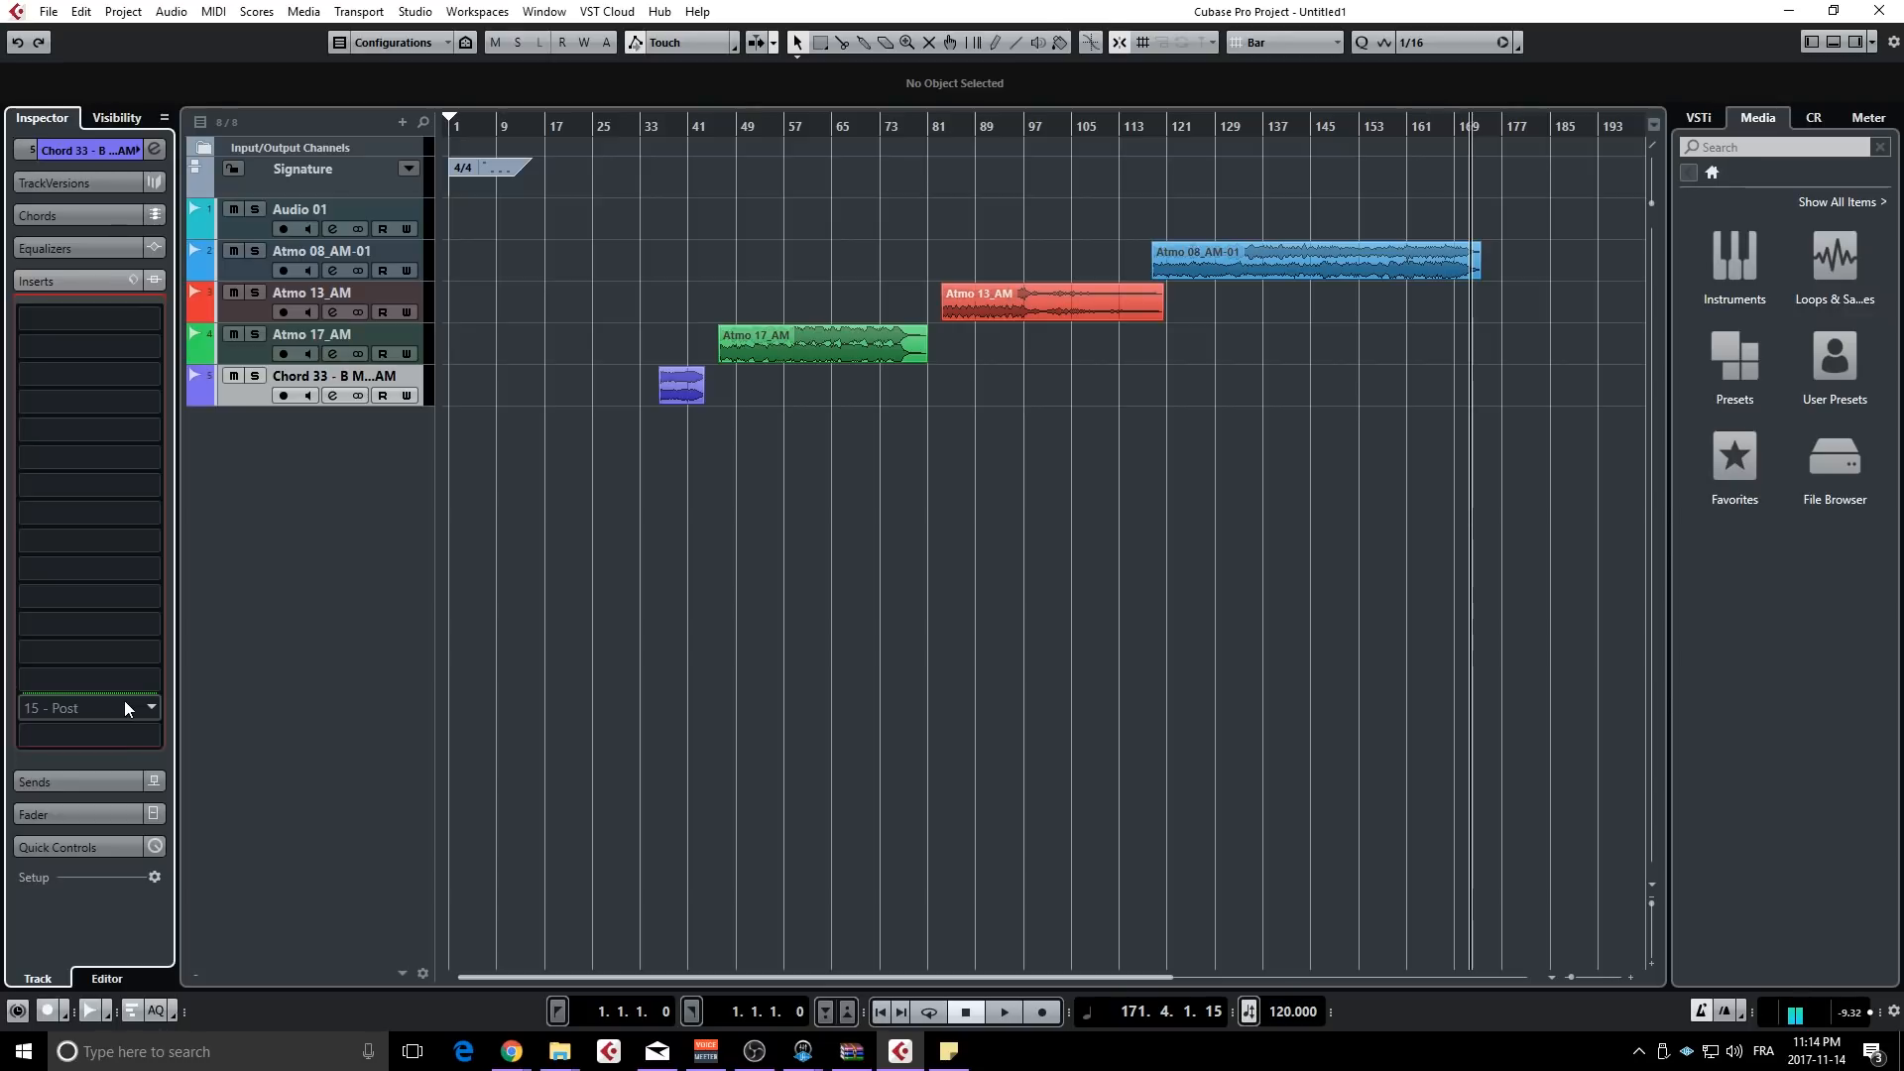
pyautogui.click(77, 284)
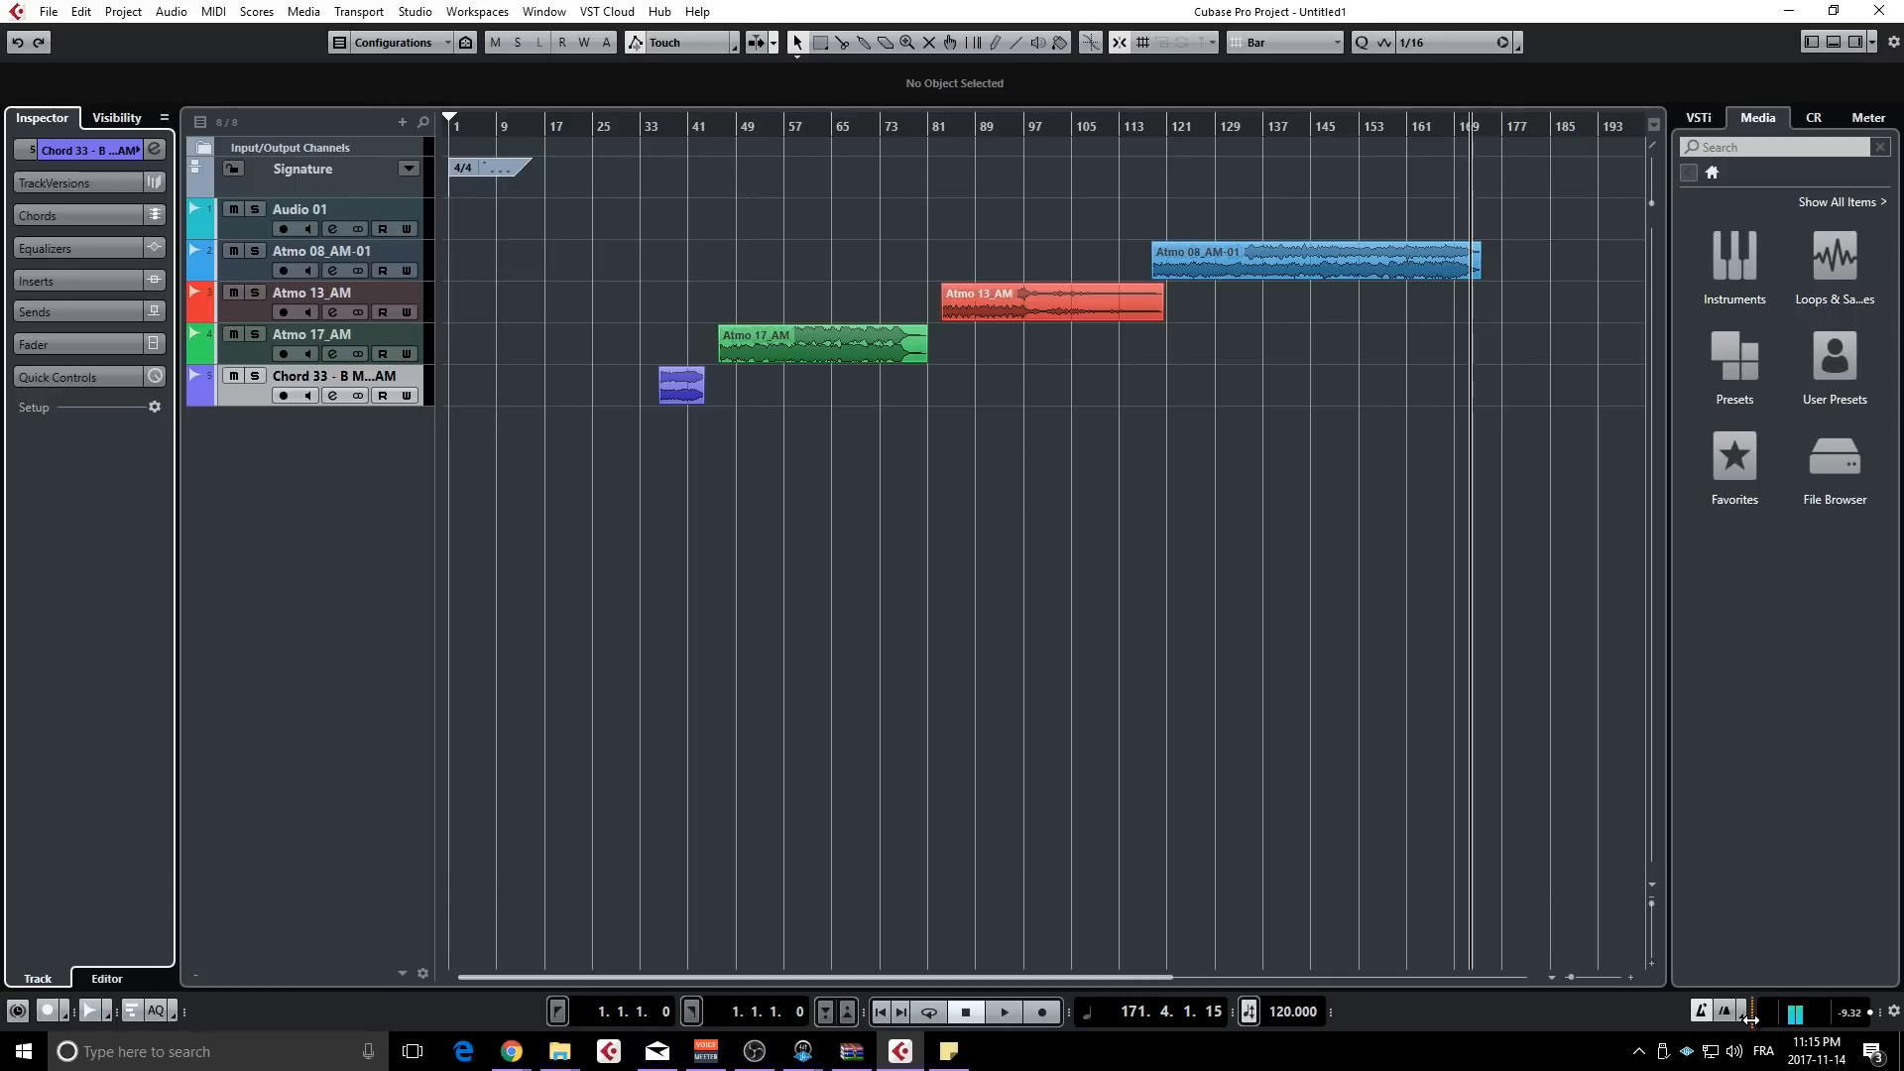
# - Toggle the metronome click and the count-in
pyautogui.click(1700, 1011)
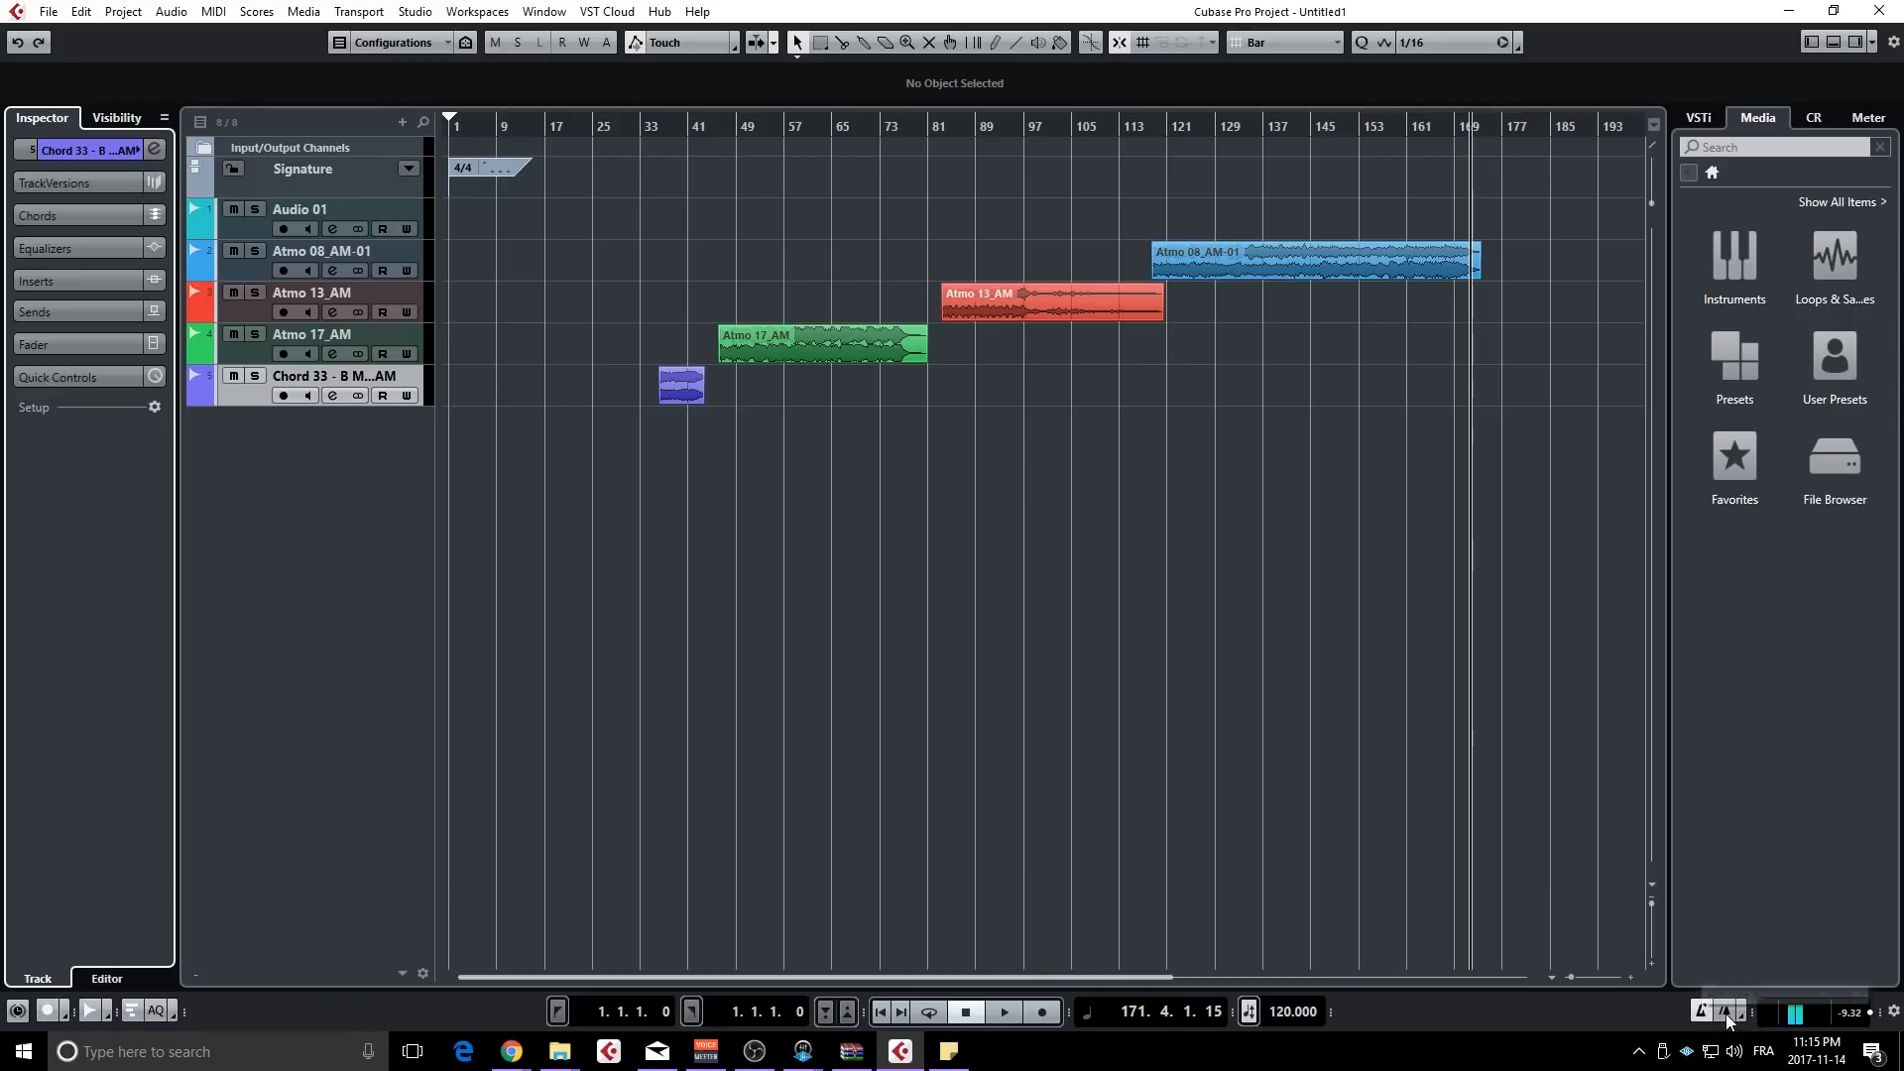
pyautogui.click(1699, 1012)
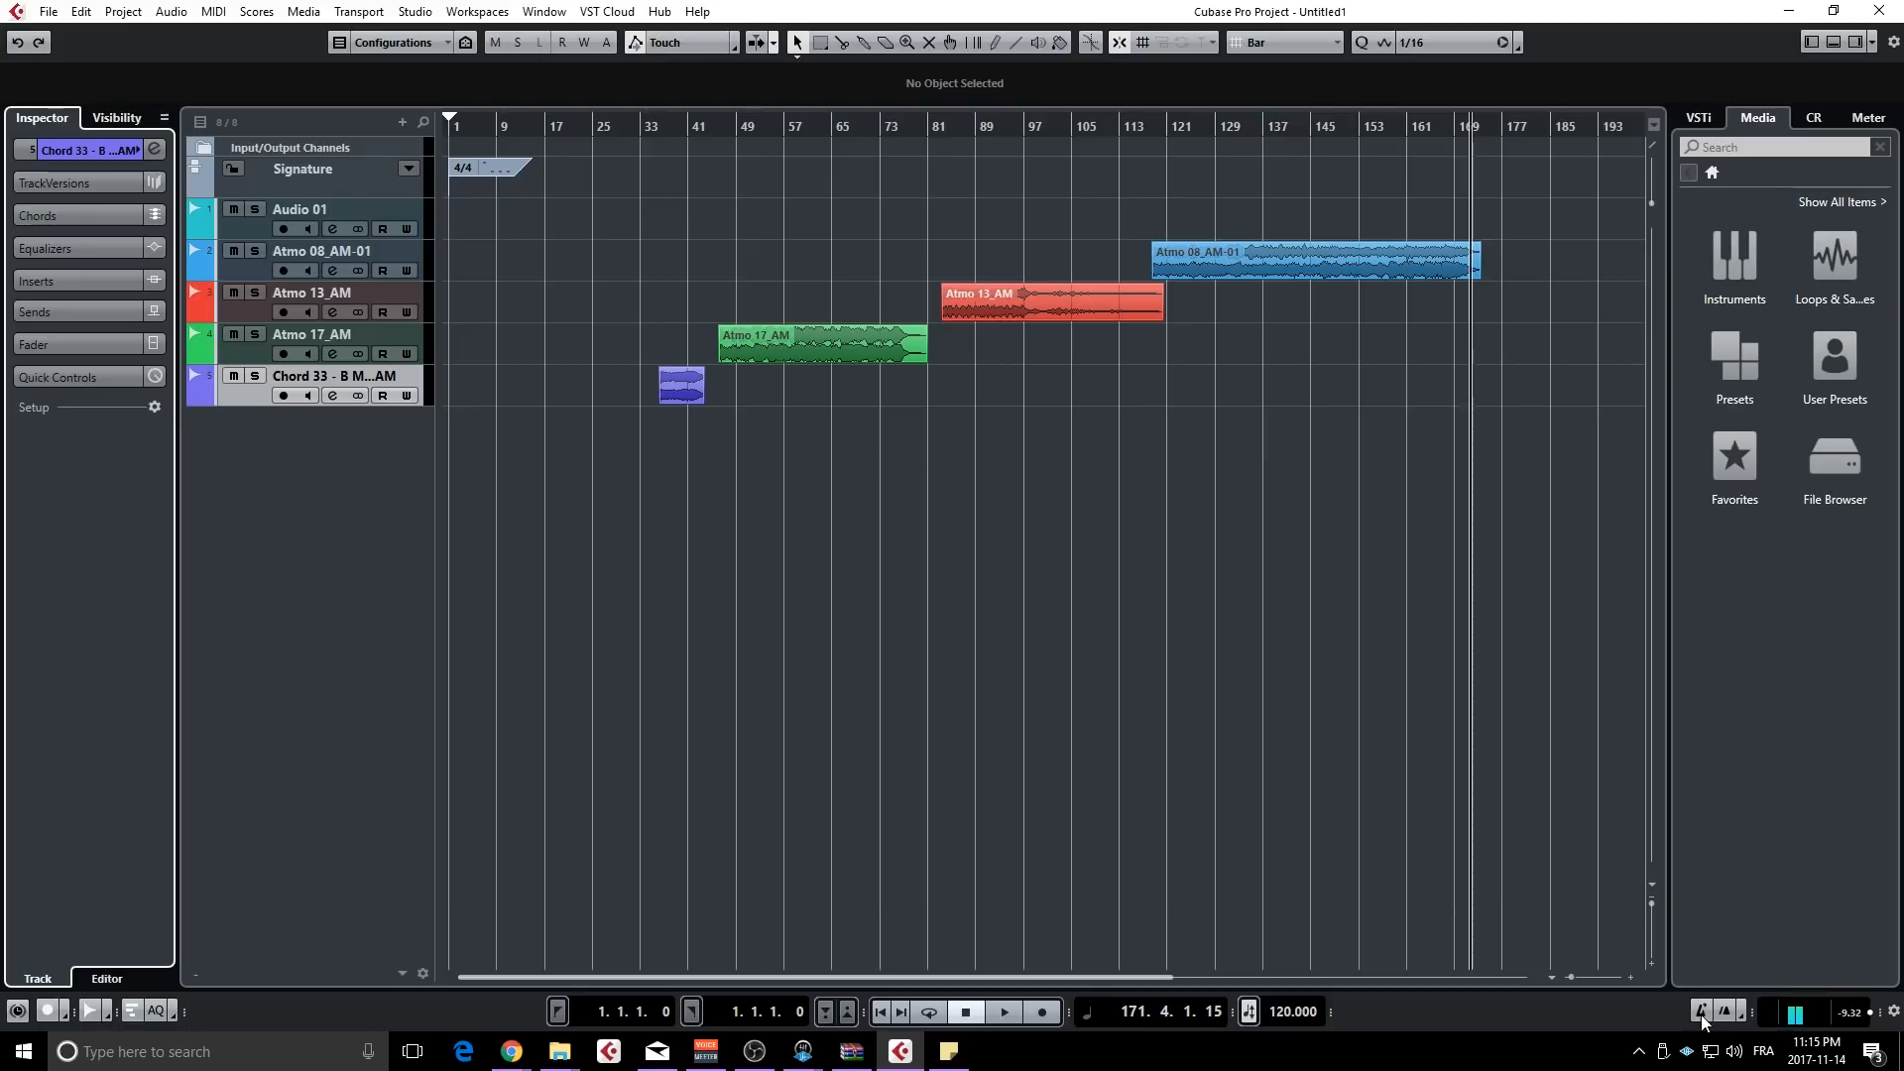
pyautogui.click(1700, 1012)
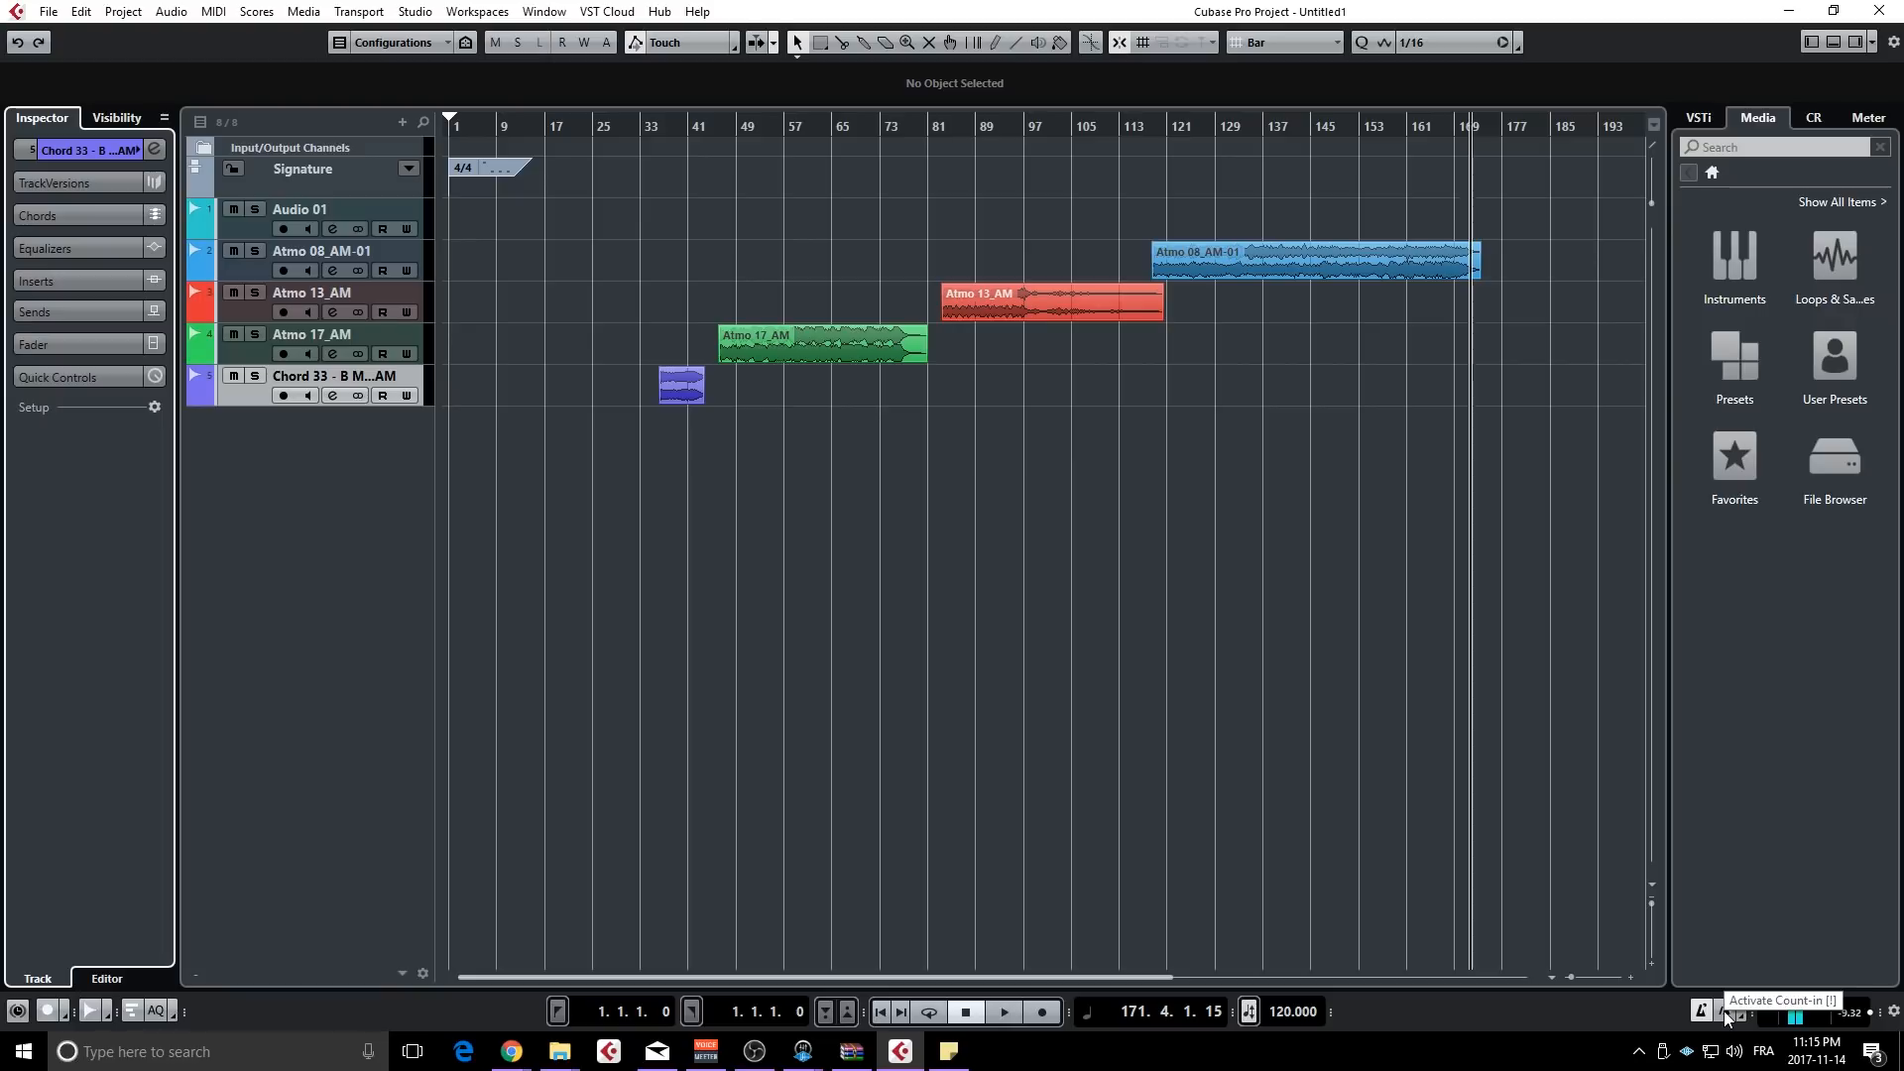
pyautogui.click(1723, 1009)
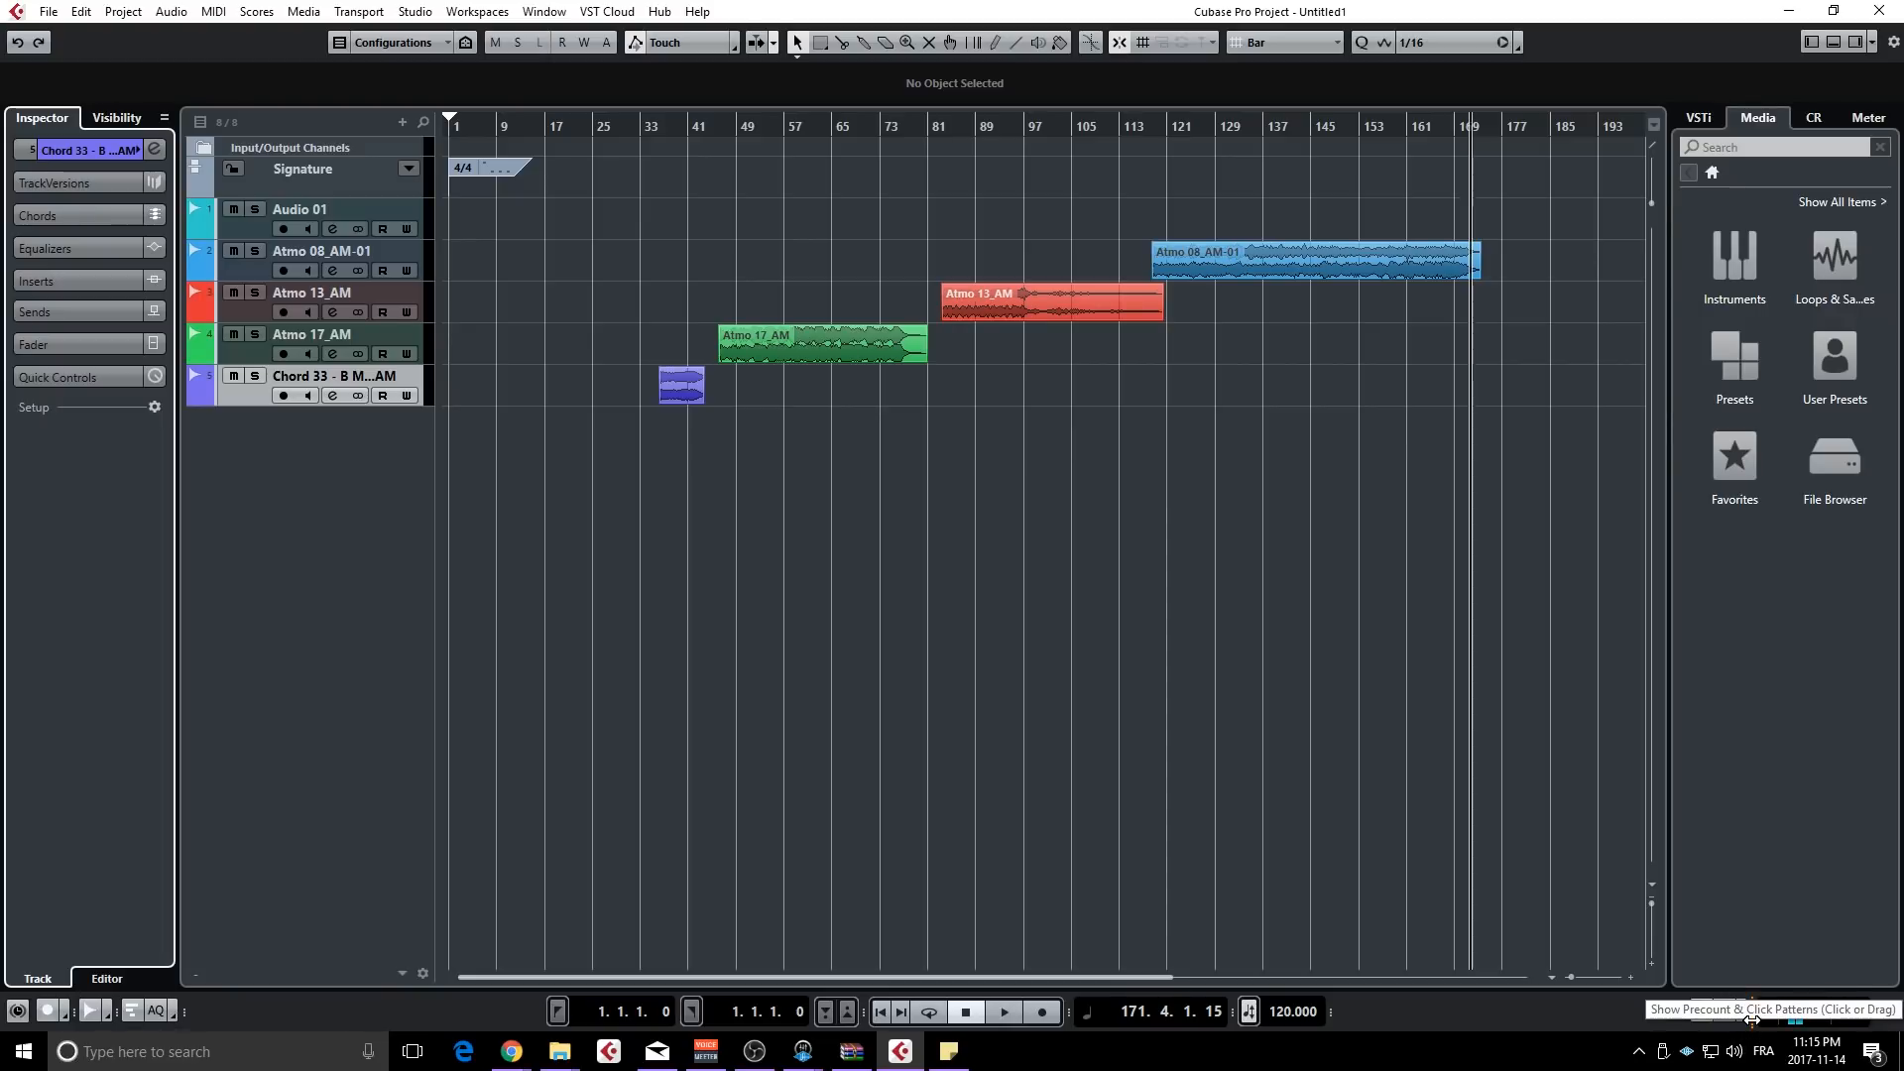
# - Show the click pattern section in the transport, and try 13 clicks in the Click Pattern Editor before returning the number to 4
pyautogui.moveTo(1751, 1018); pyautogui.dragTo(1807, 1011)
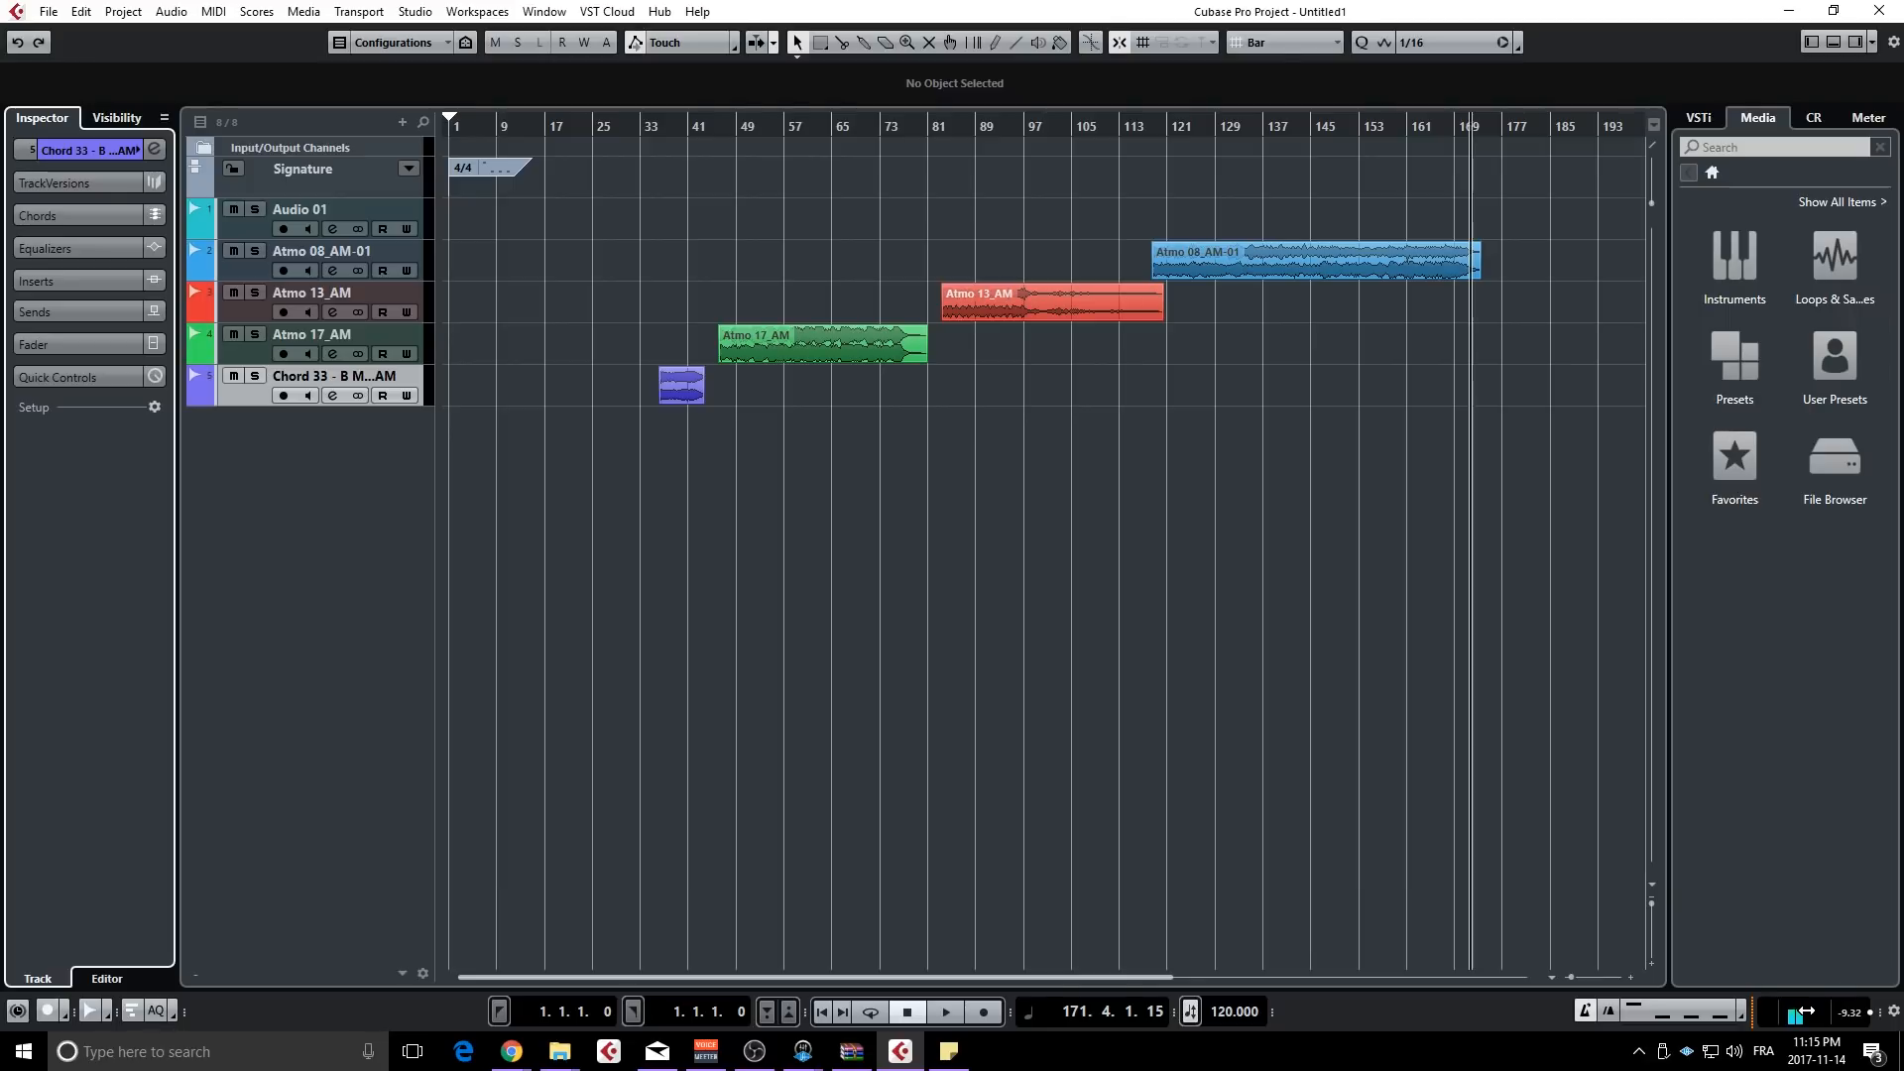
pyautogui.click(1664, 1014)
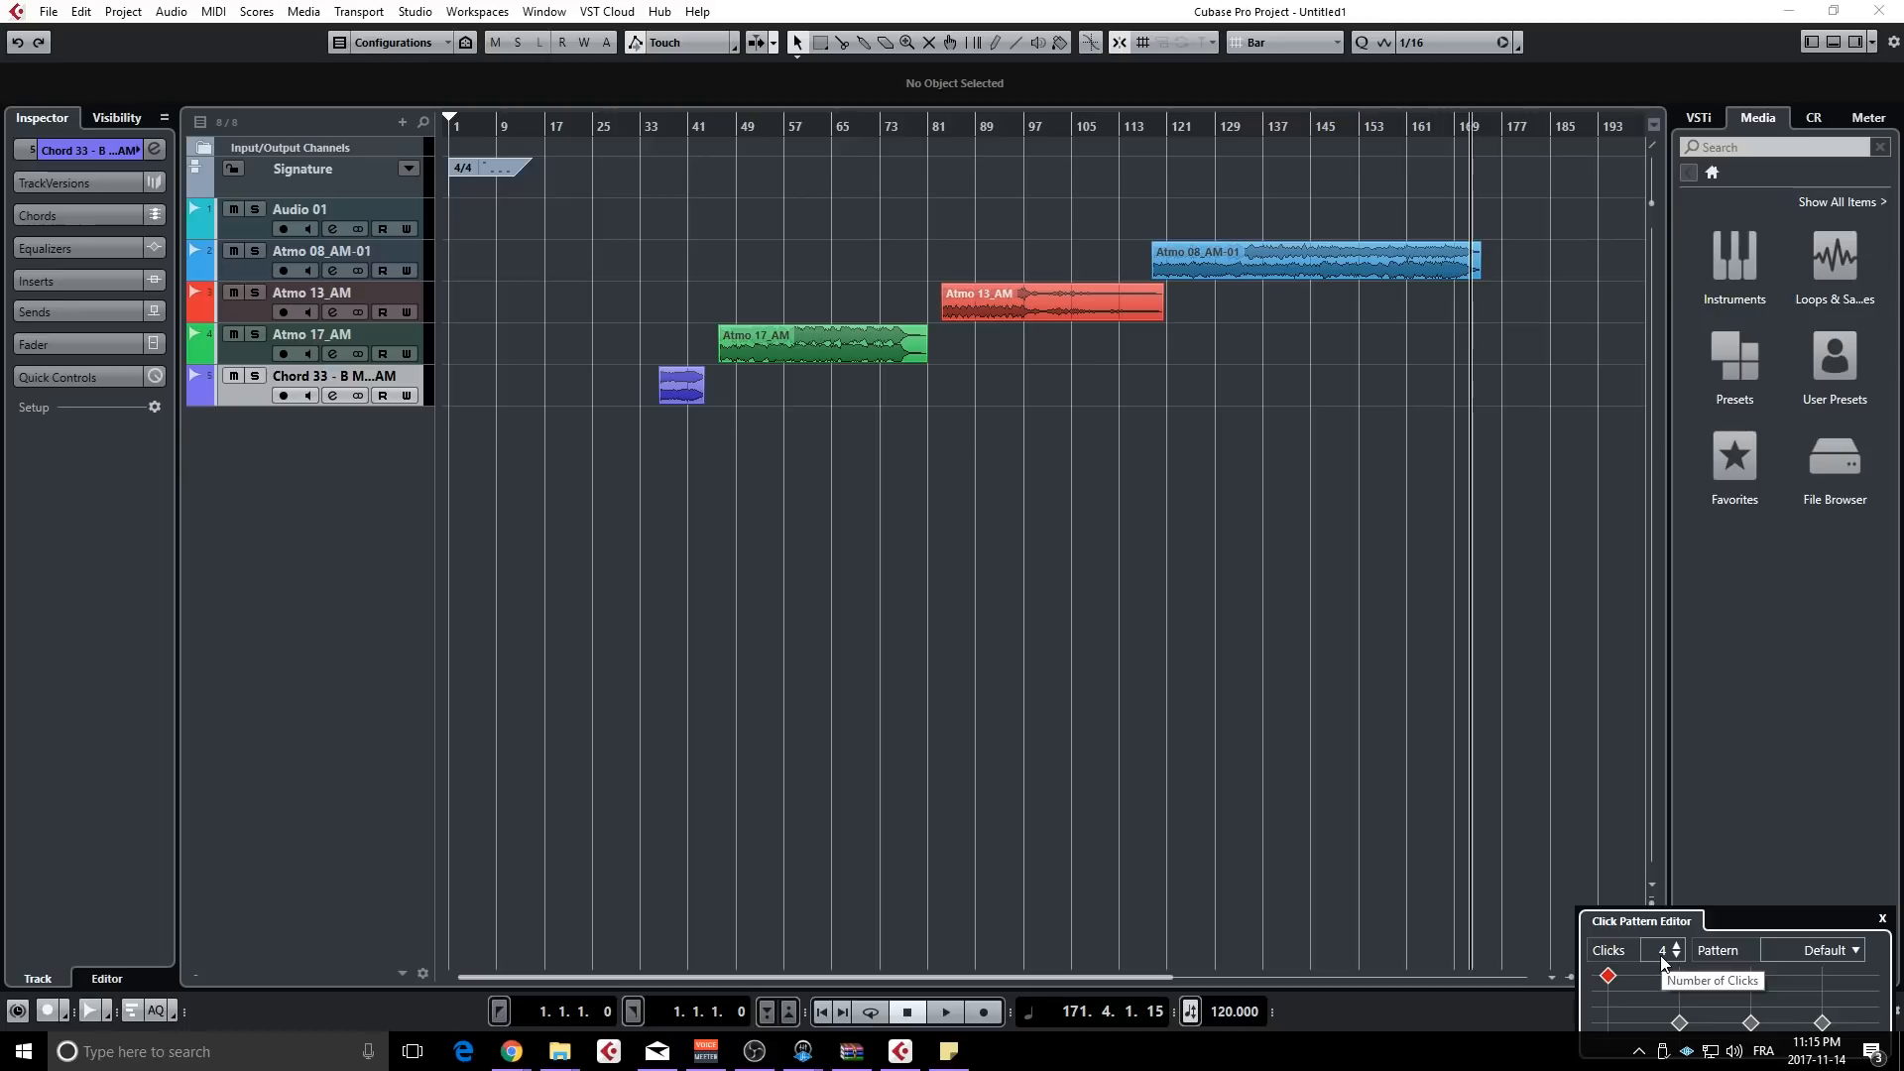
pyautogui.scroll(2, 1661, 958)
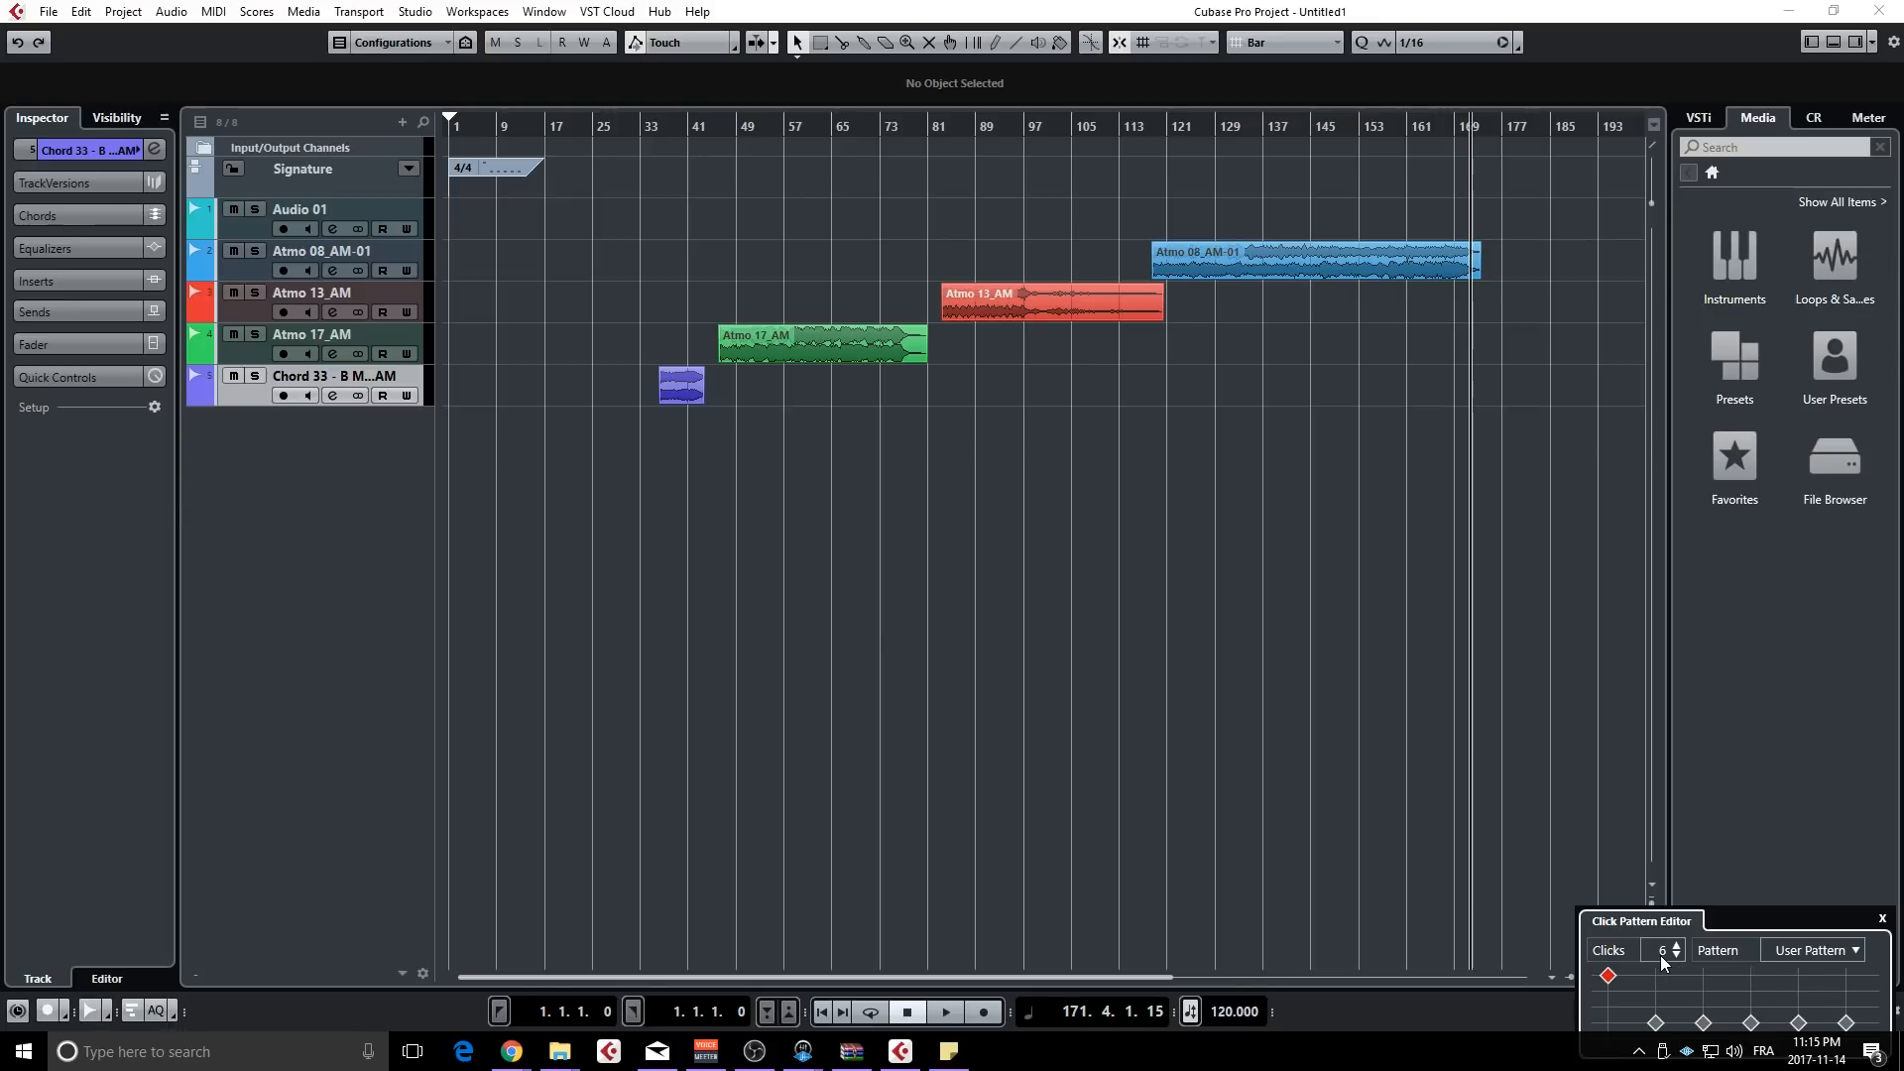
pyautogui.scroll(5, 1660, 955)
pyautogui.scroll(6, 1660, 955)
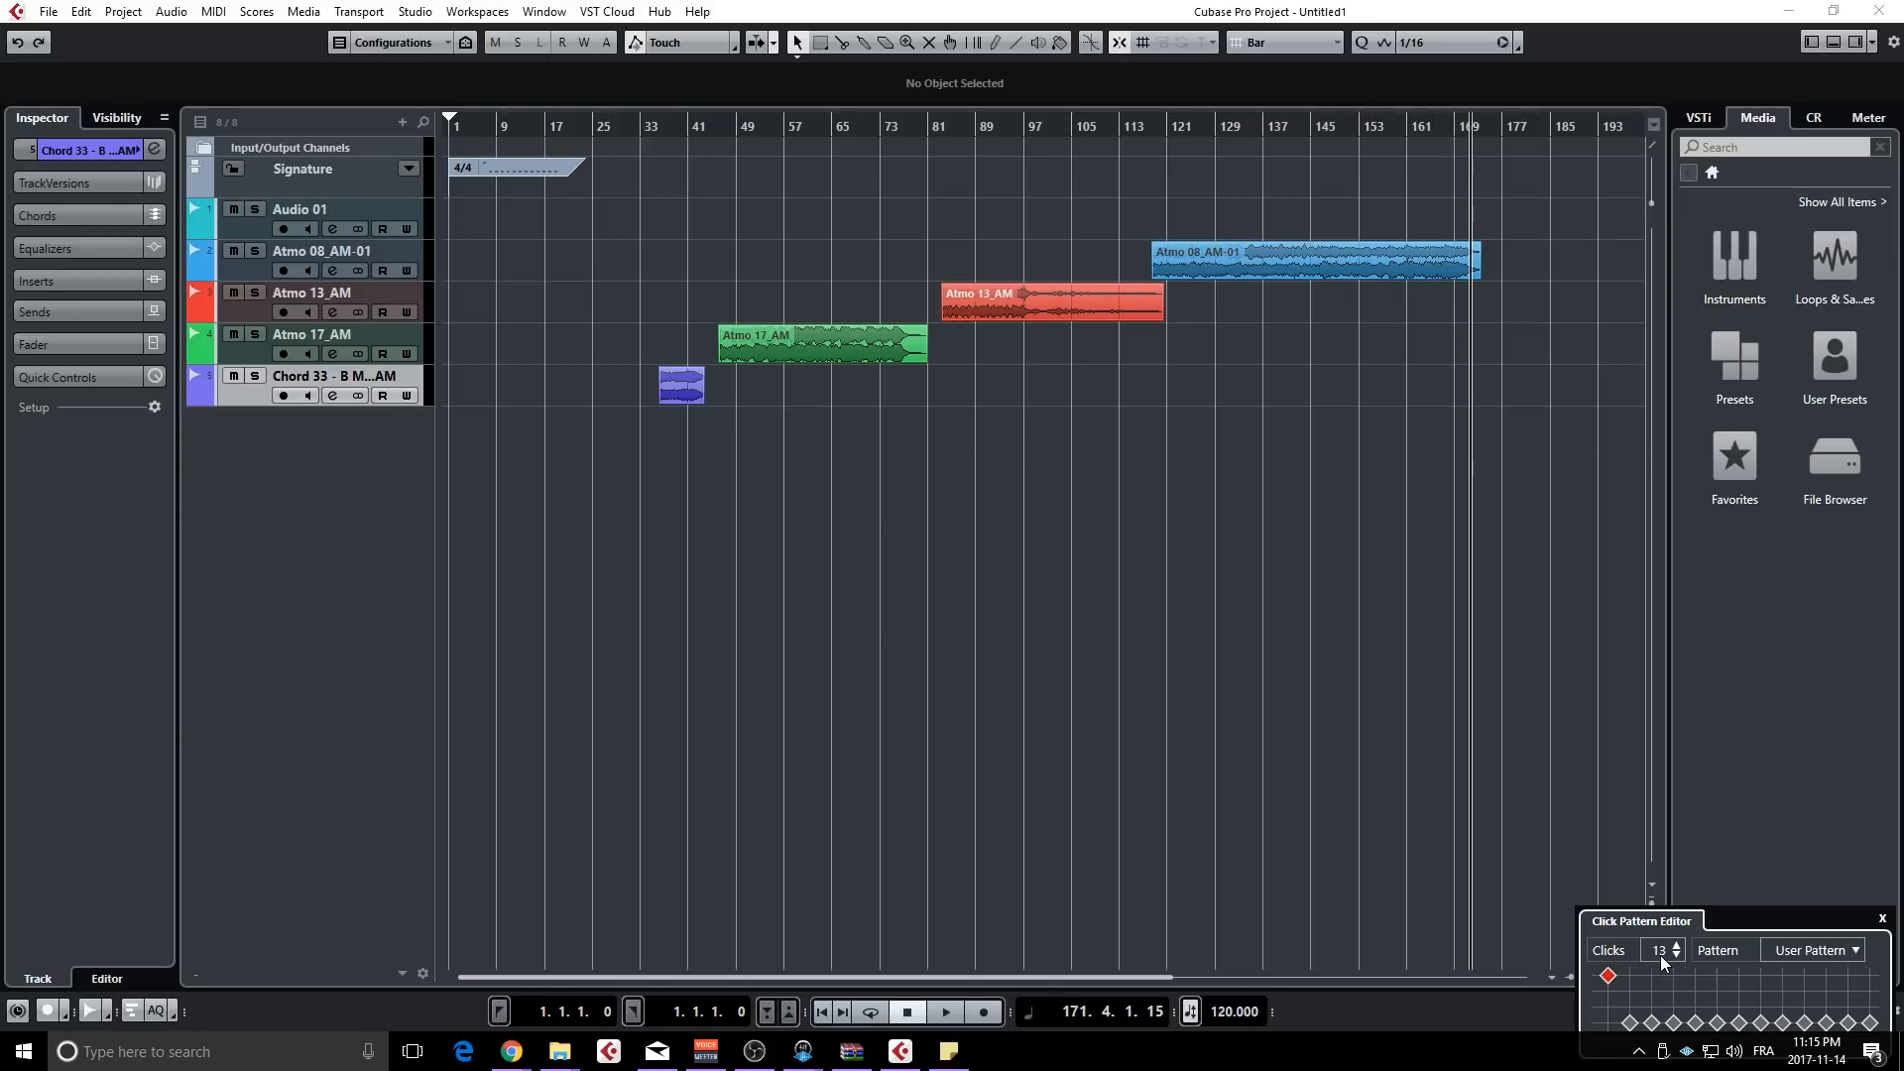
pyautogui.scroll(-13, 1660, 955)
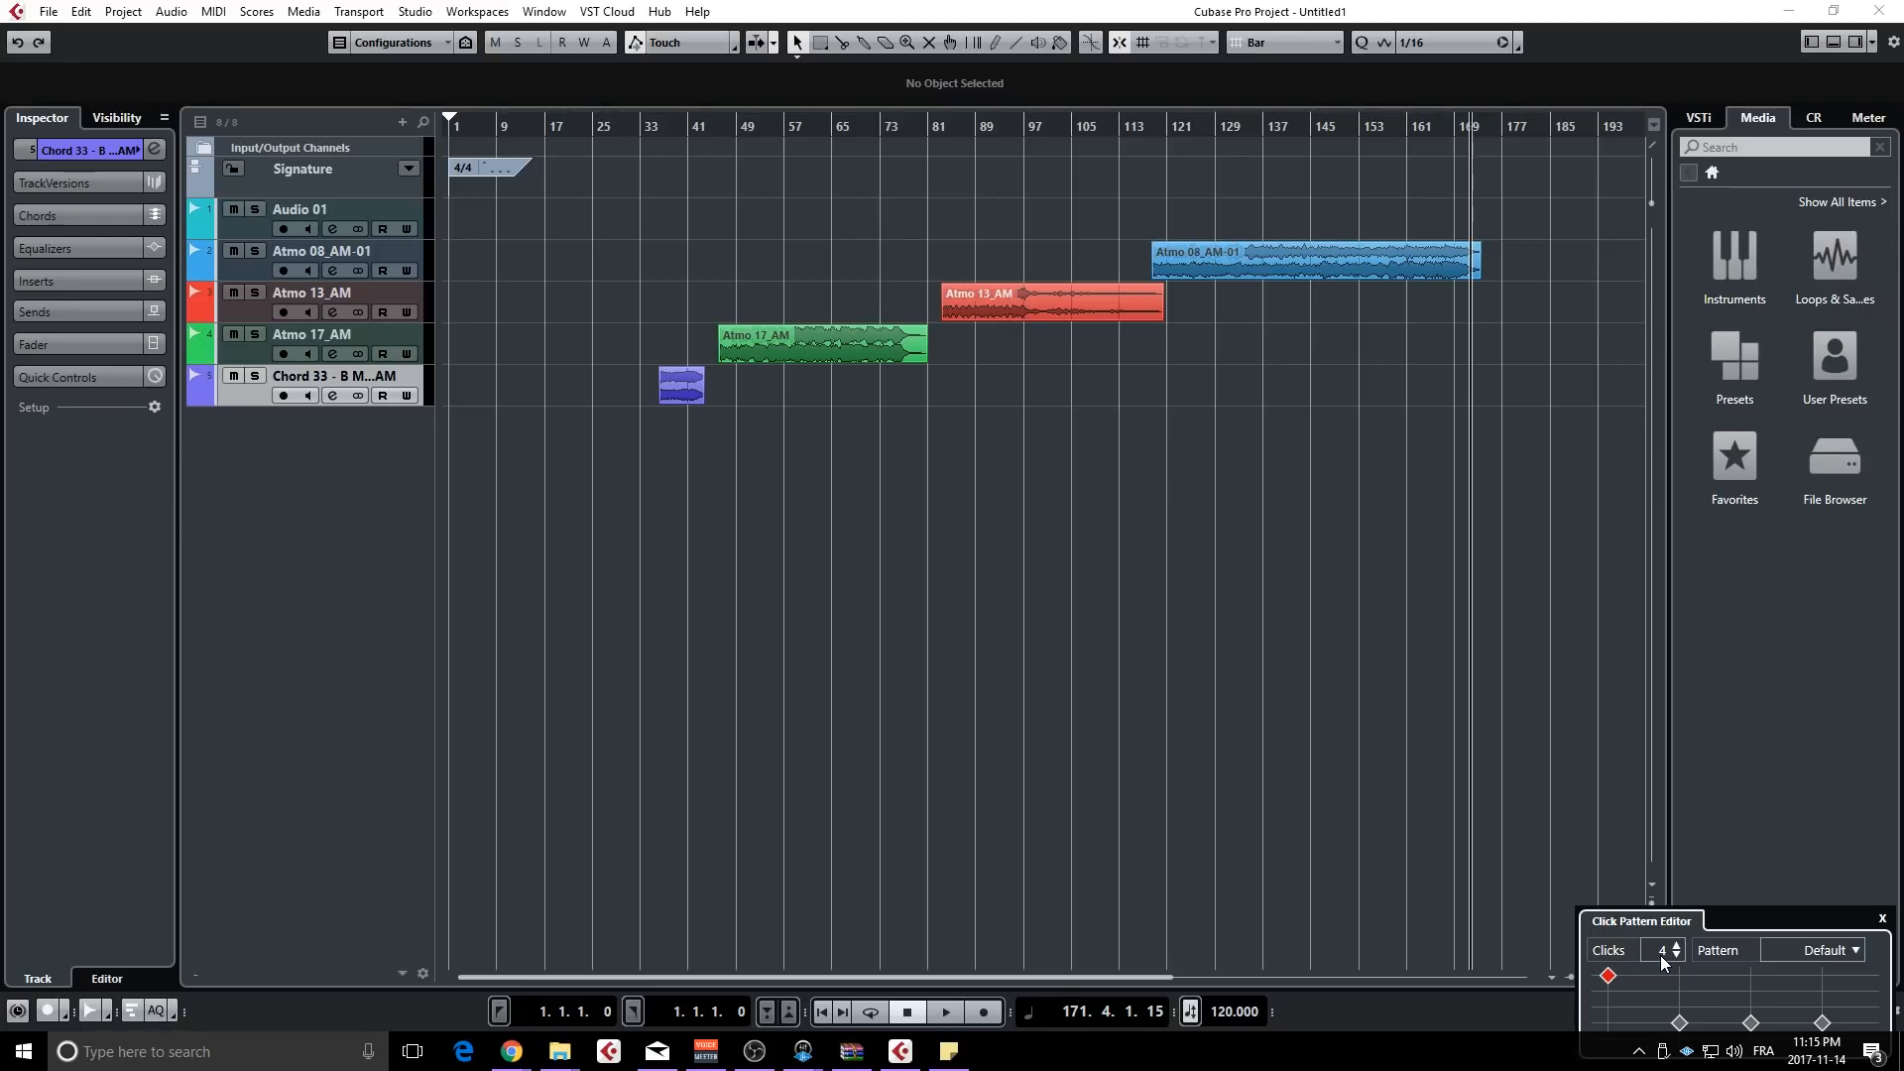
pyautogui.click(1813, 946)
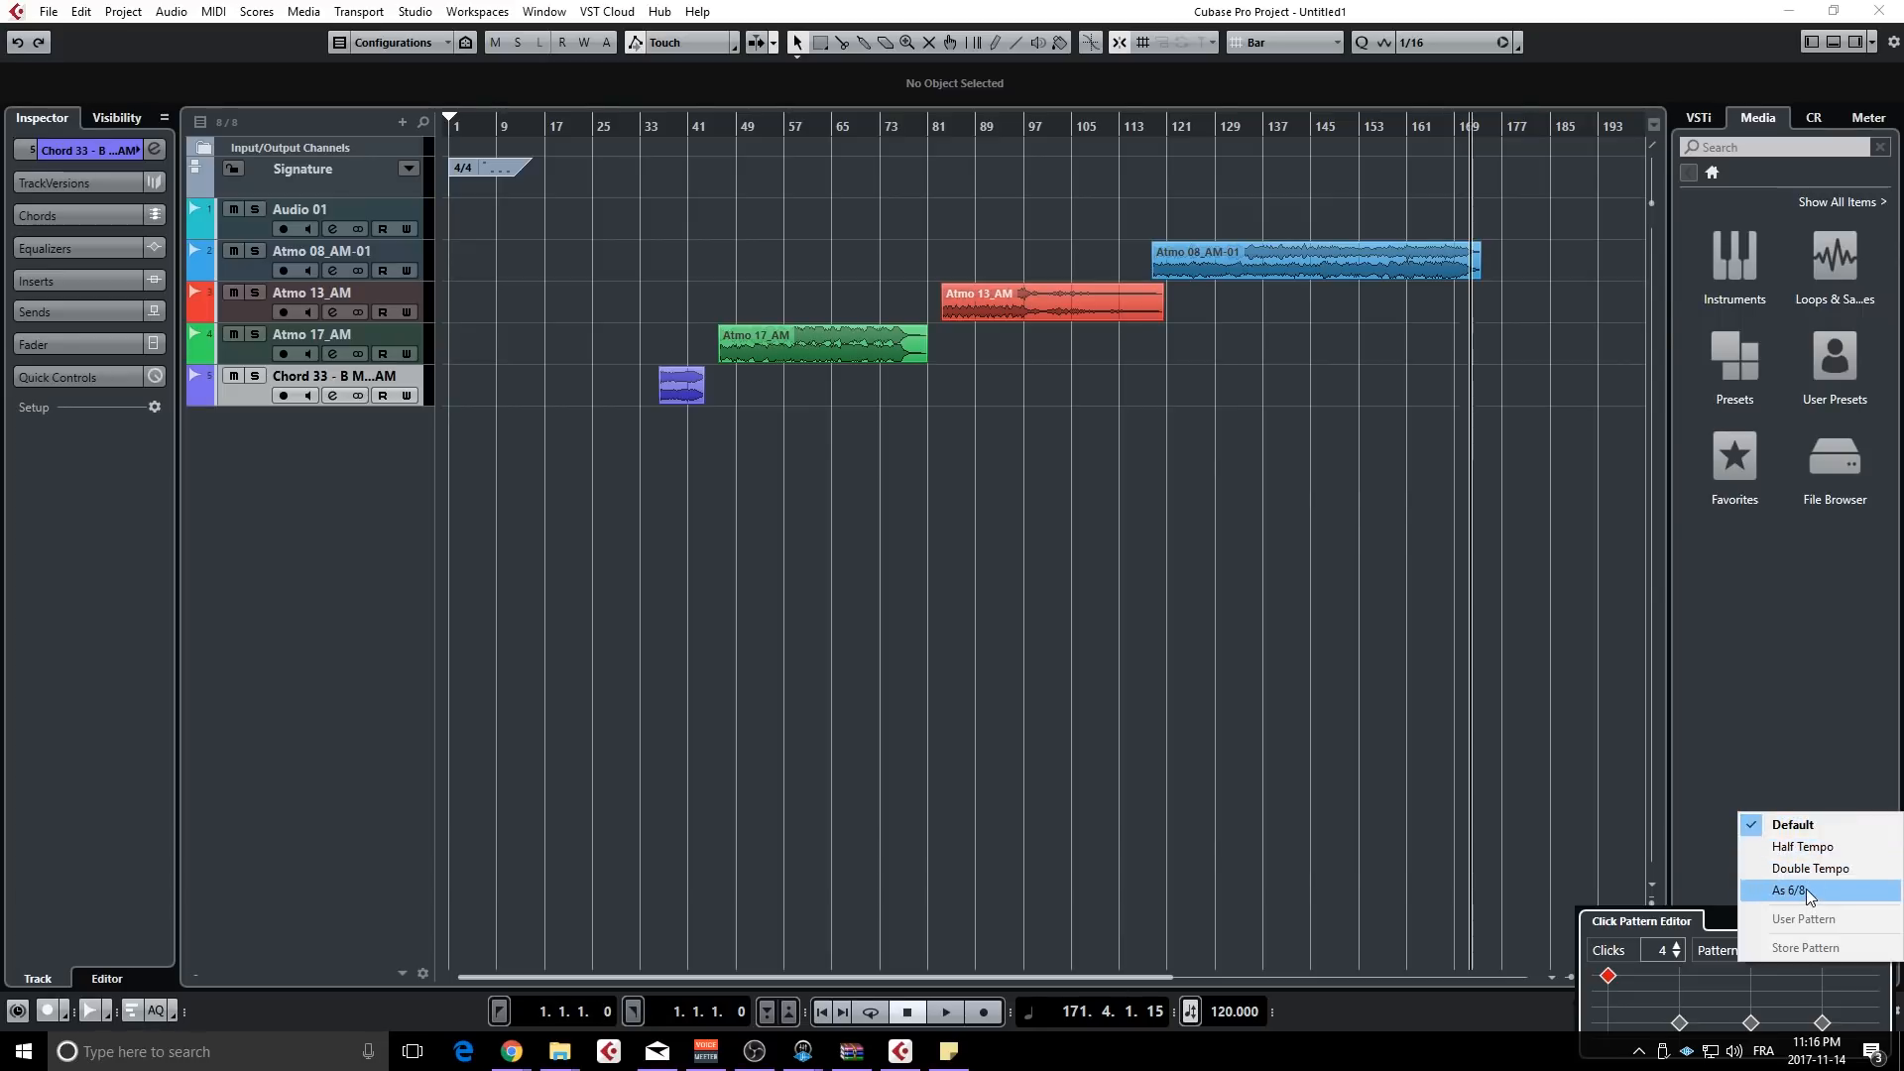
pyautogui.click(1799, 718)
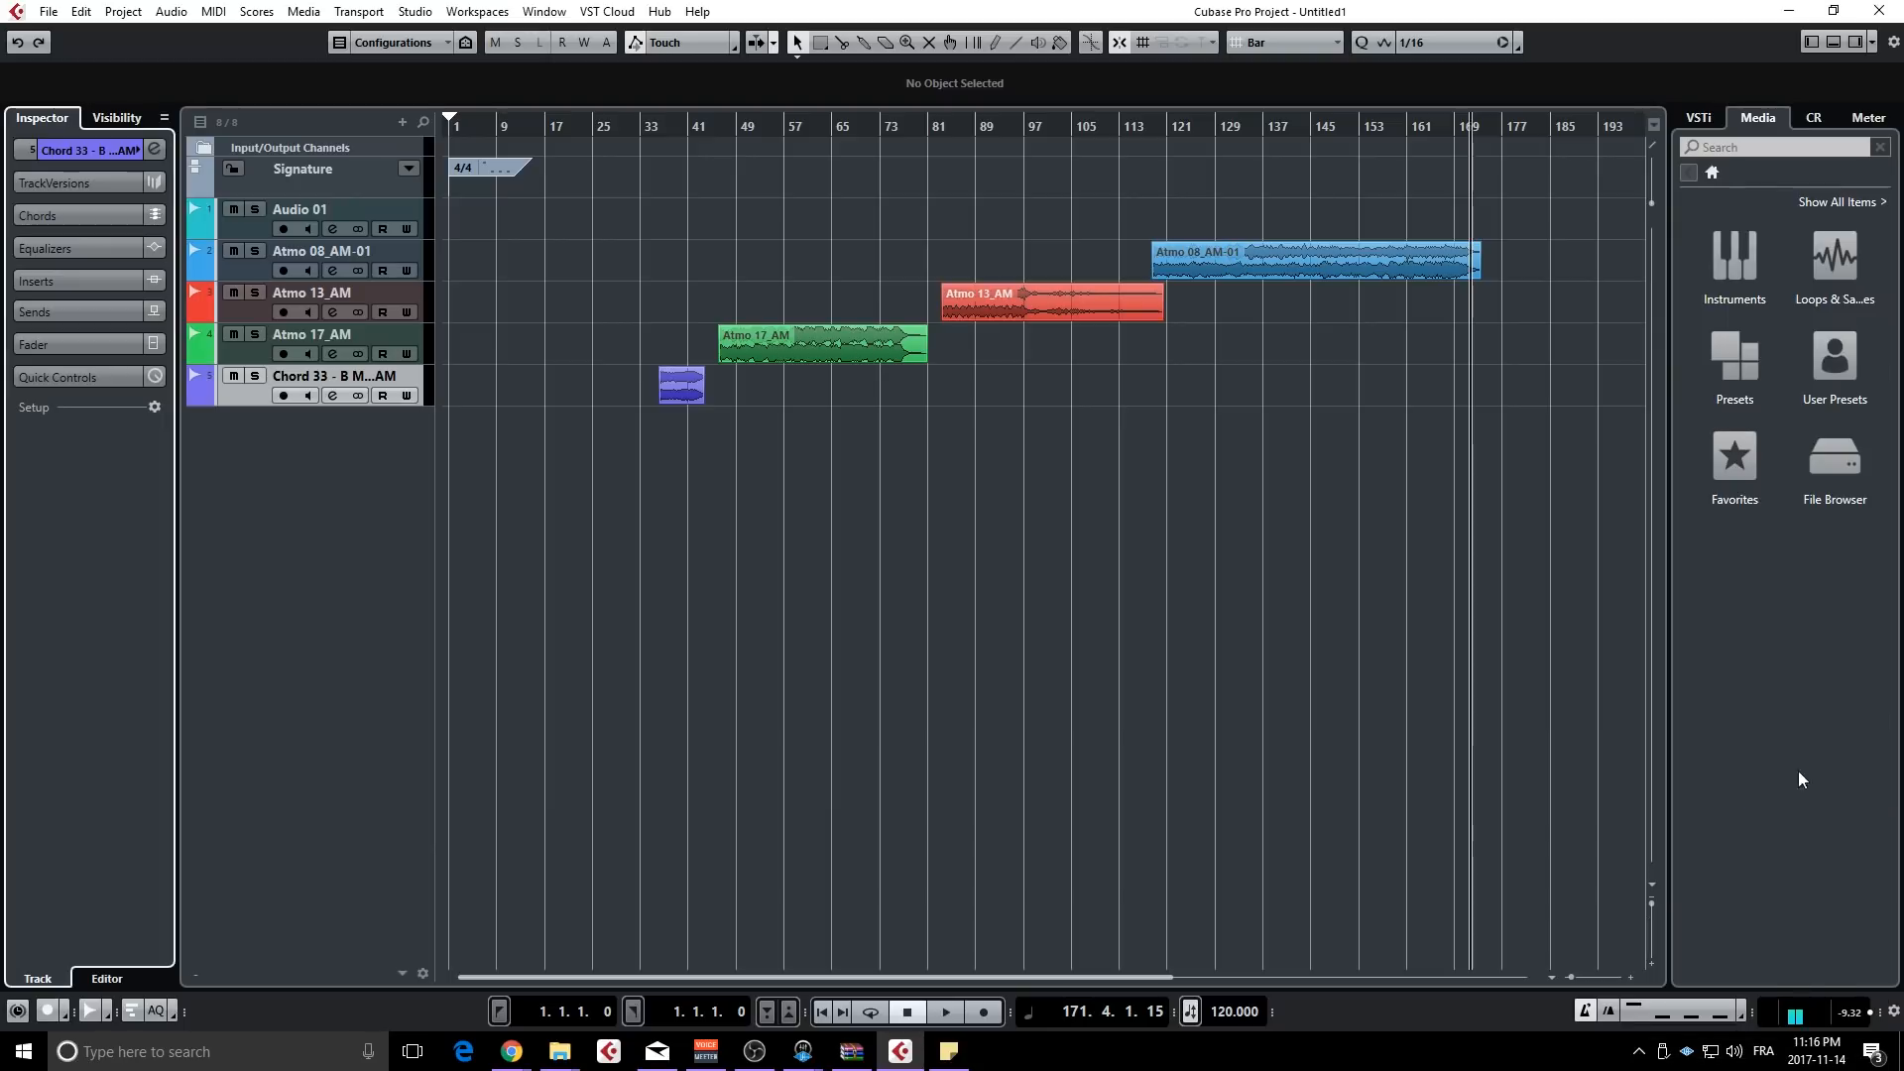
# - In the metronome setup, switch the audio click to custom sounds and audition the Clave A preset
pyautogui.click(1741, 1012)
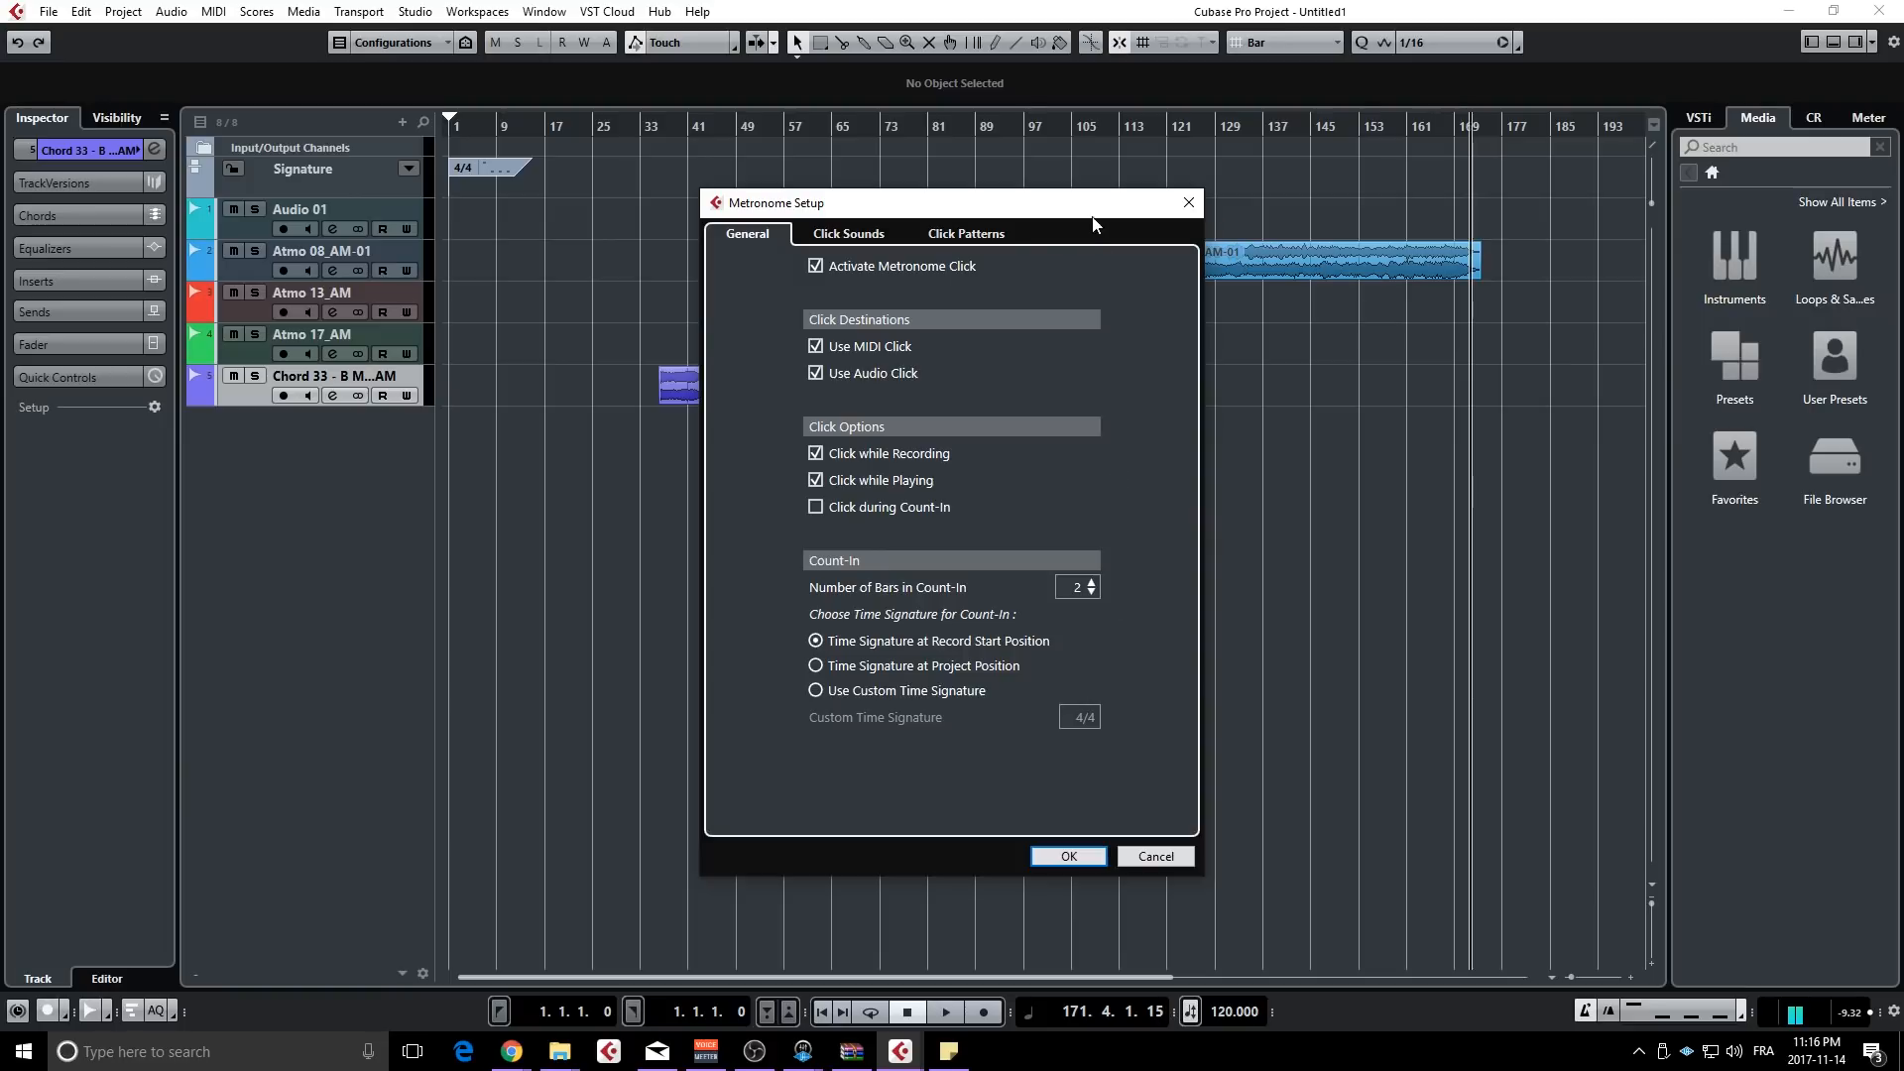
pyautogui.click(864, 236)
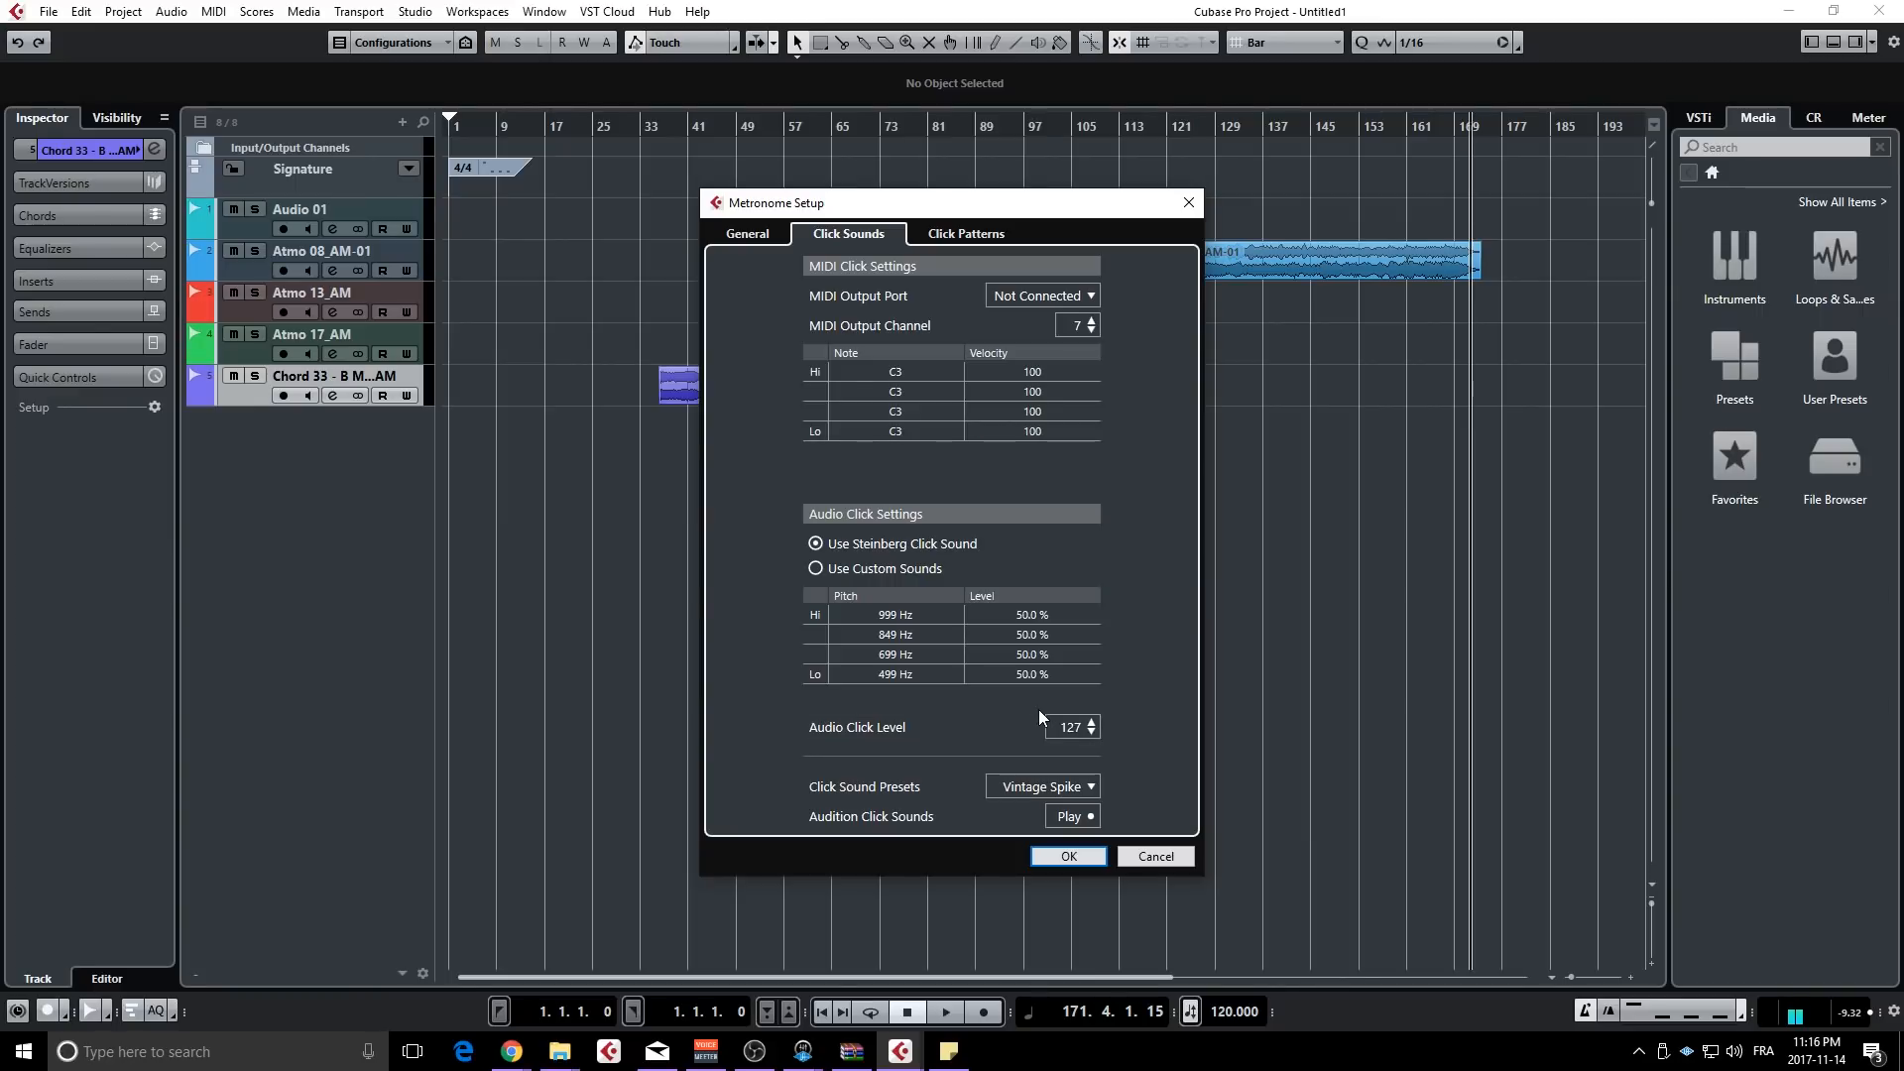
pyautogui.click(815, 568)
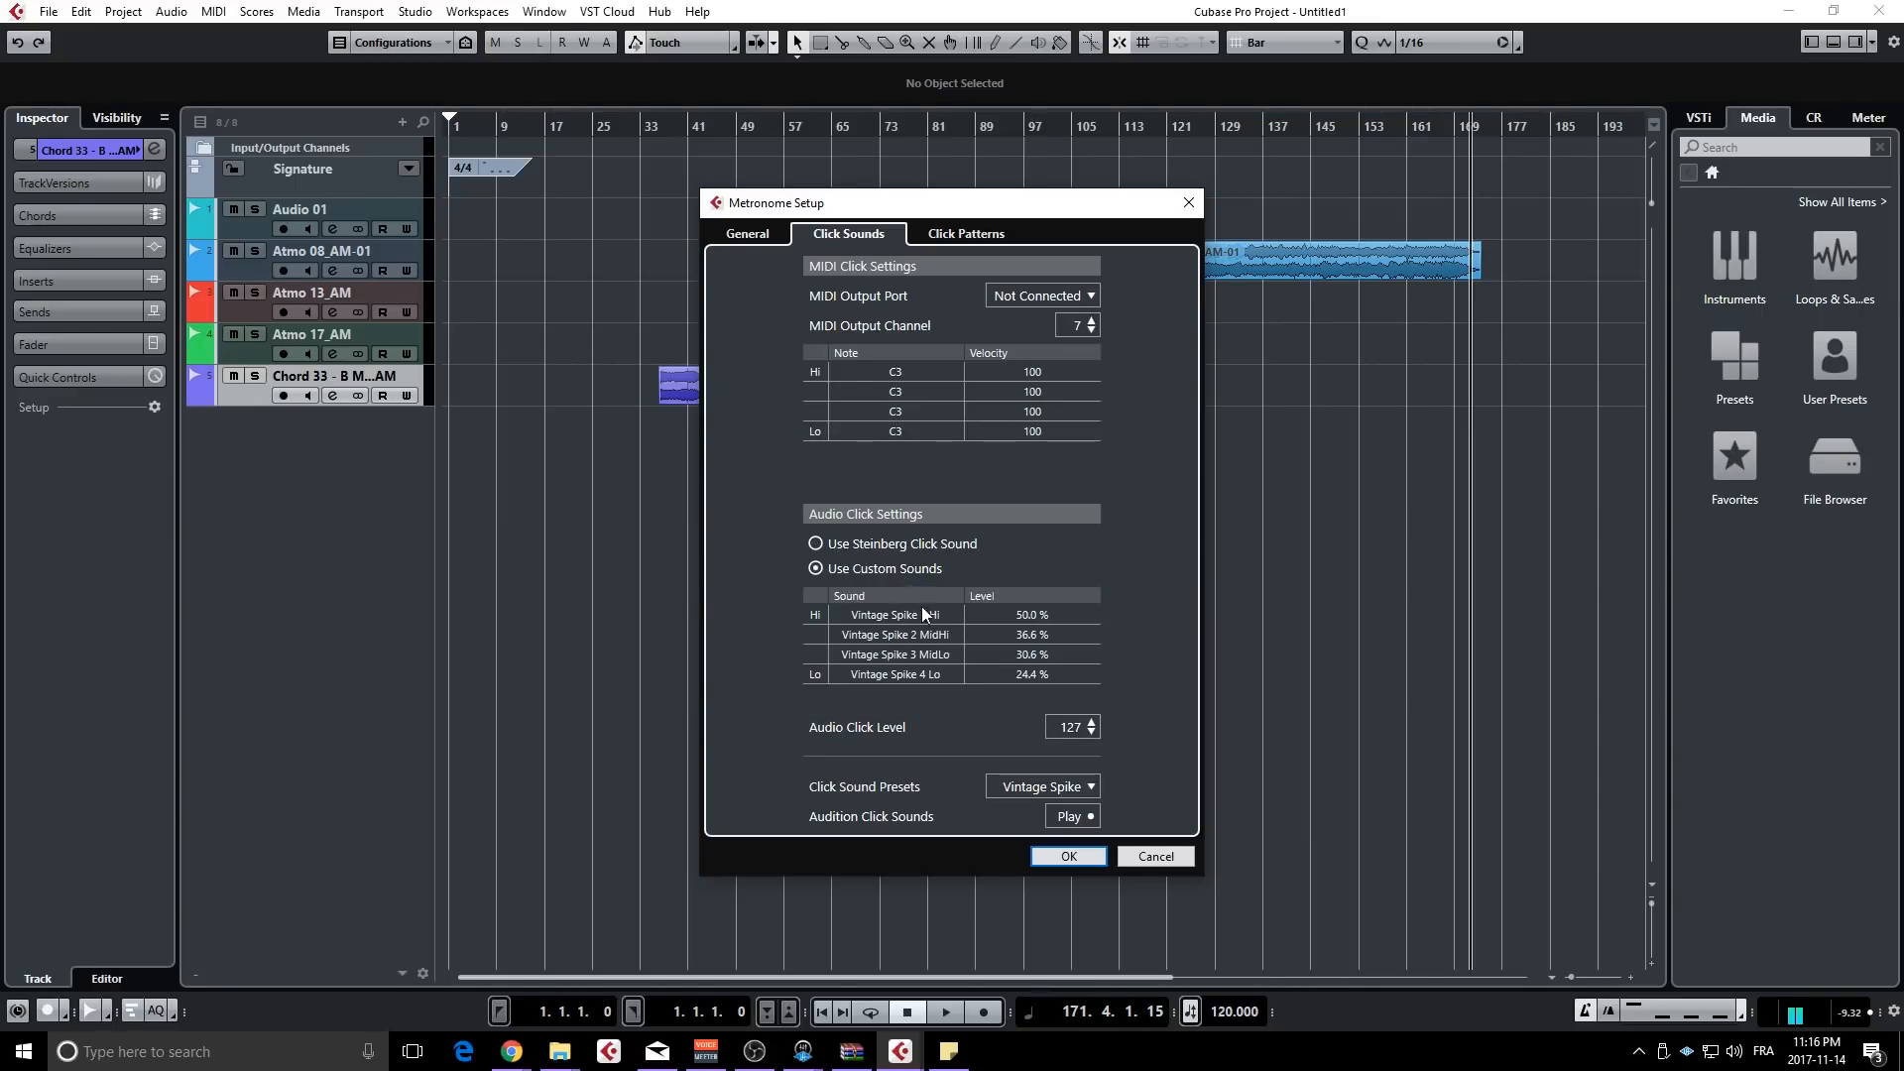
pyautogui.click(1091, 786)
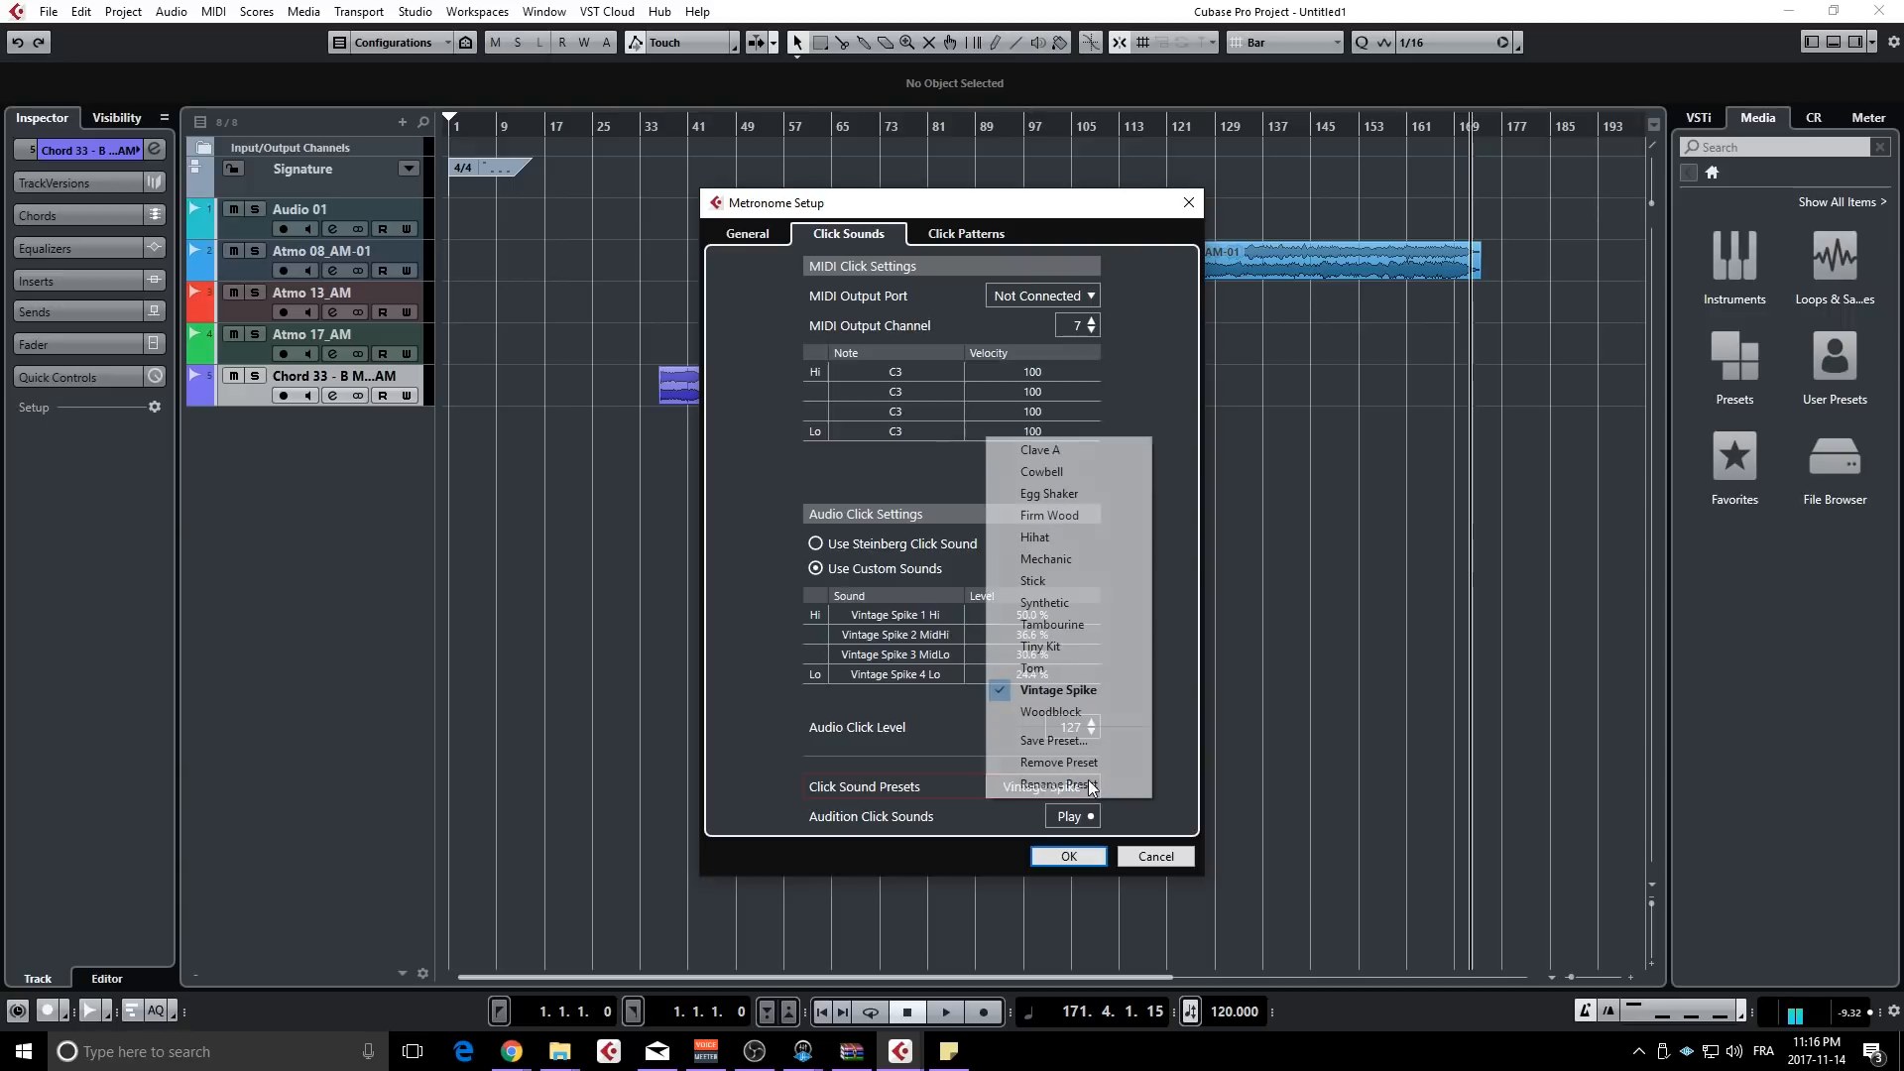
pyautogui.click(1072, 452)
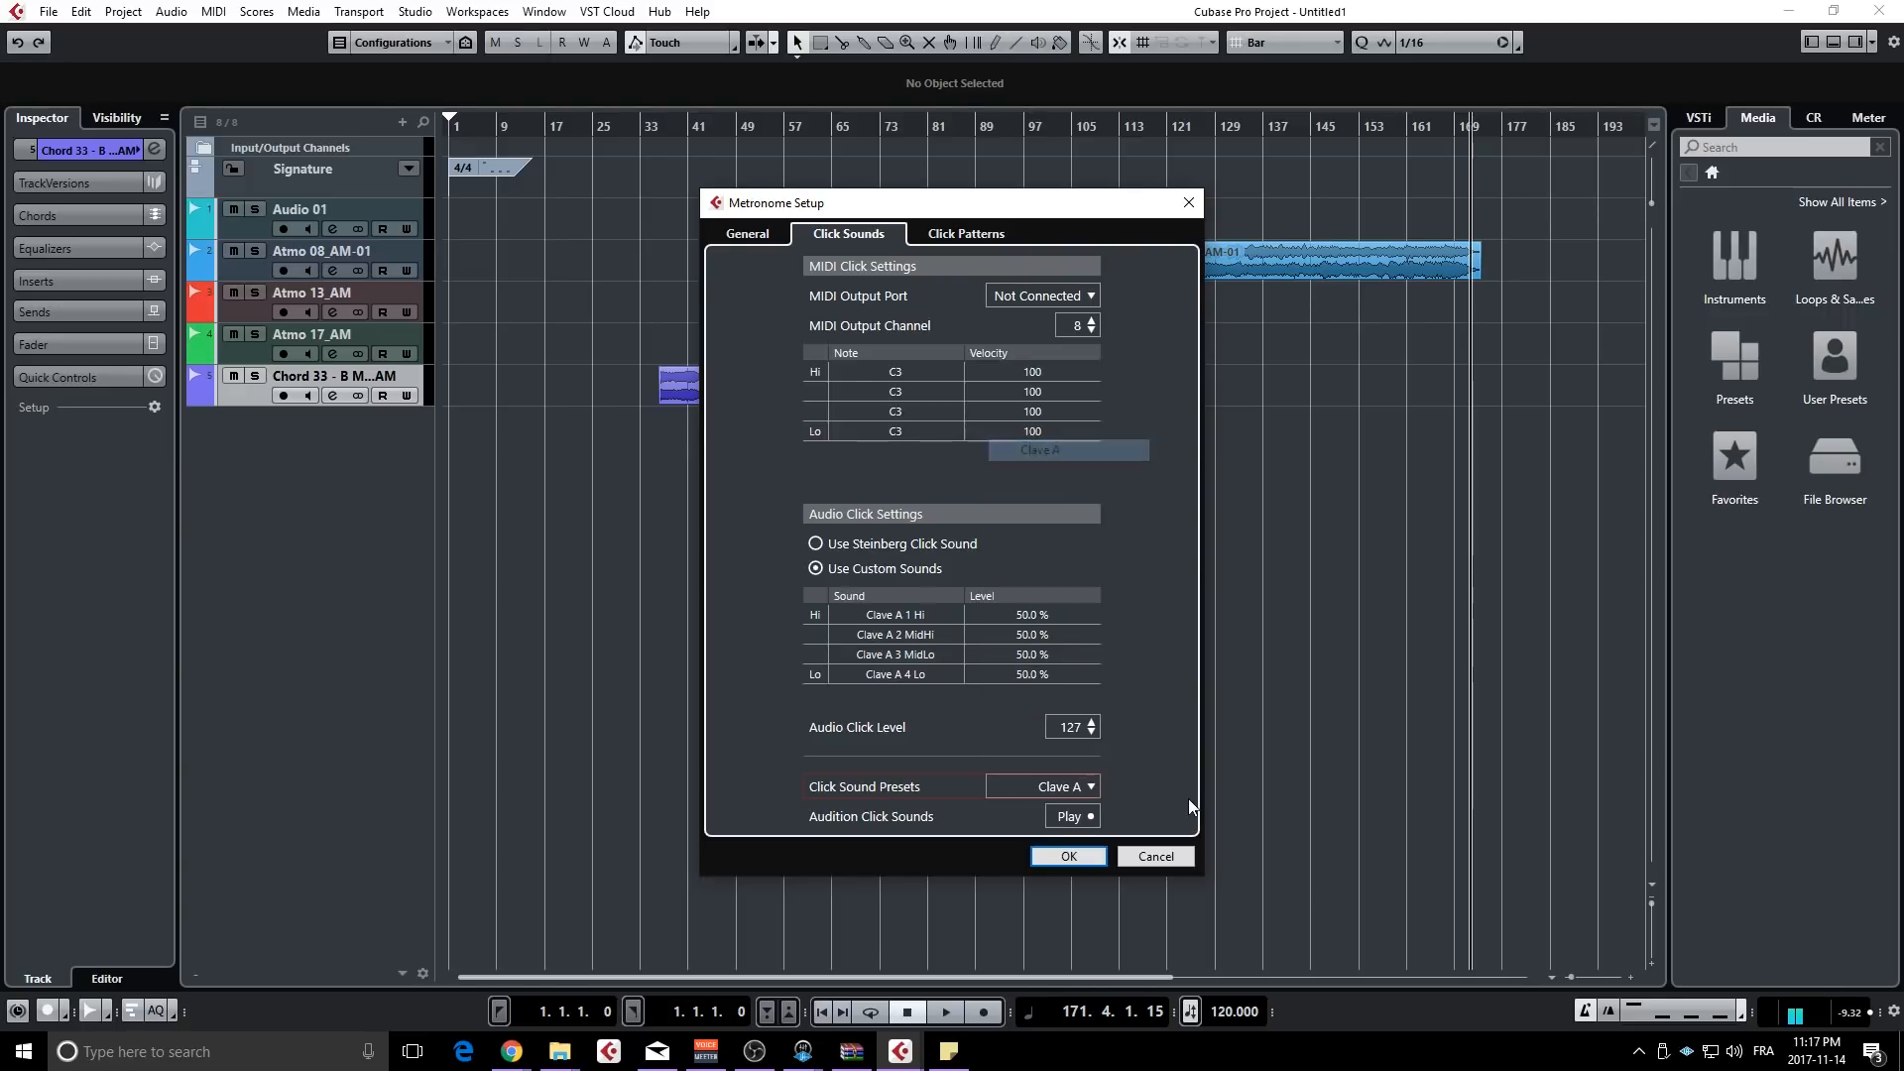
pyautogui.click(1062, 819)
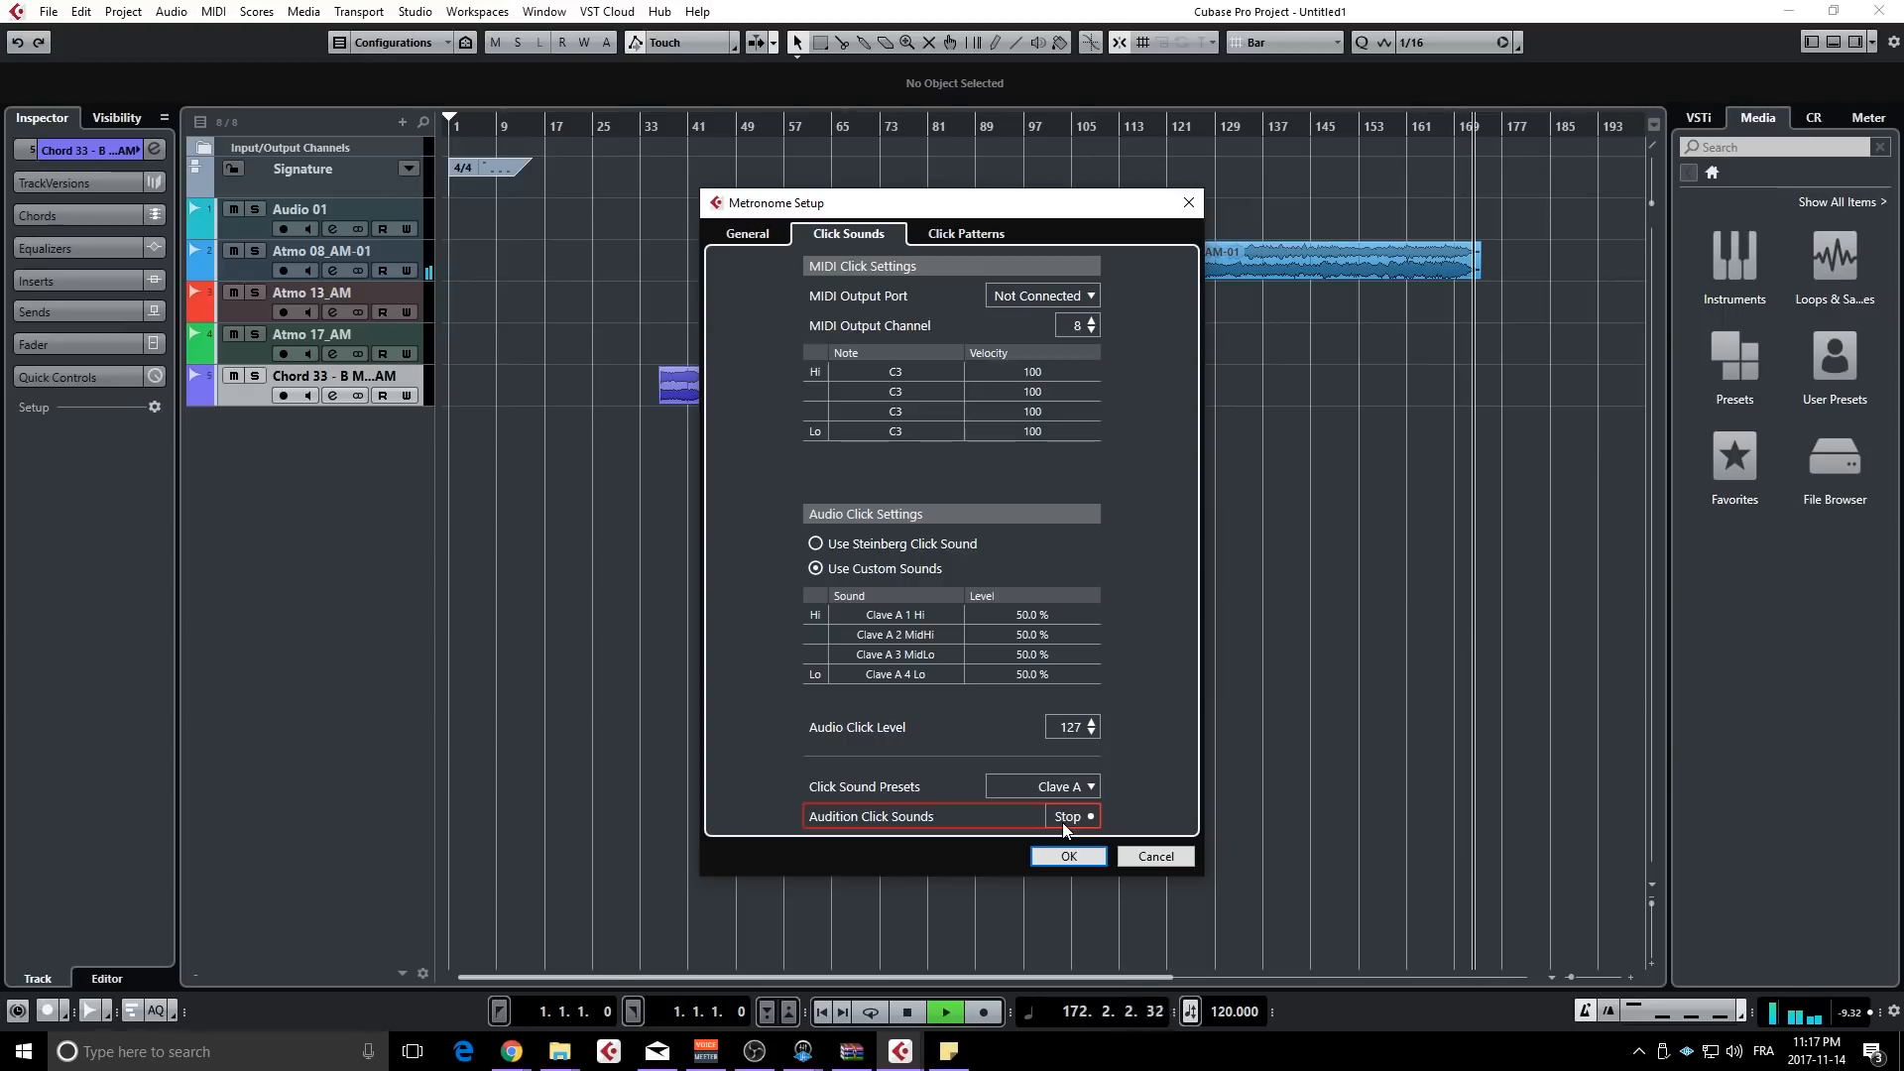
pyautogui.click(1069, 819)
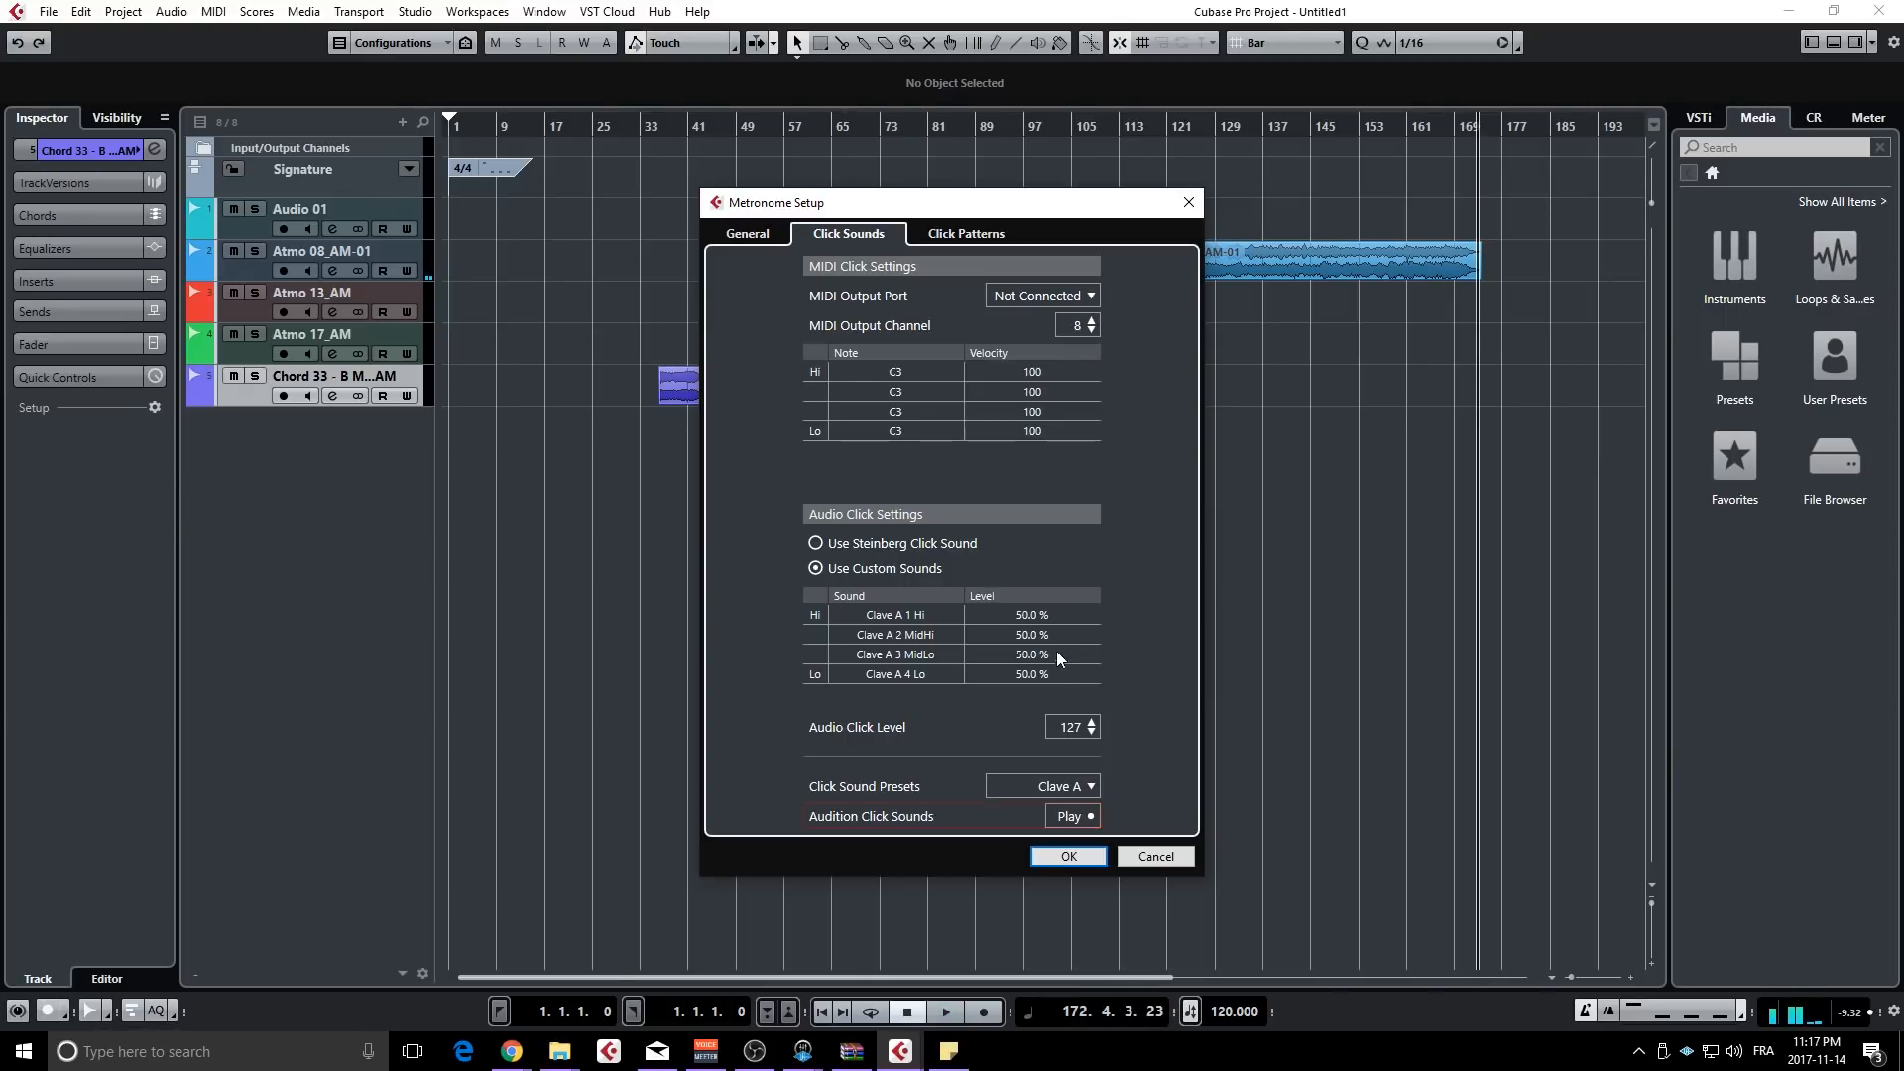
# - Change the click sound preset to Vintage Spike and audition it
pyautogui.click(1054, 784)
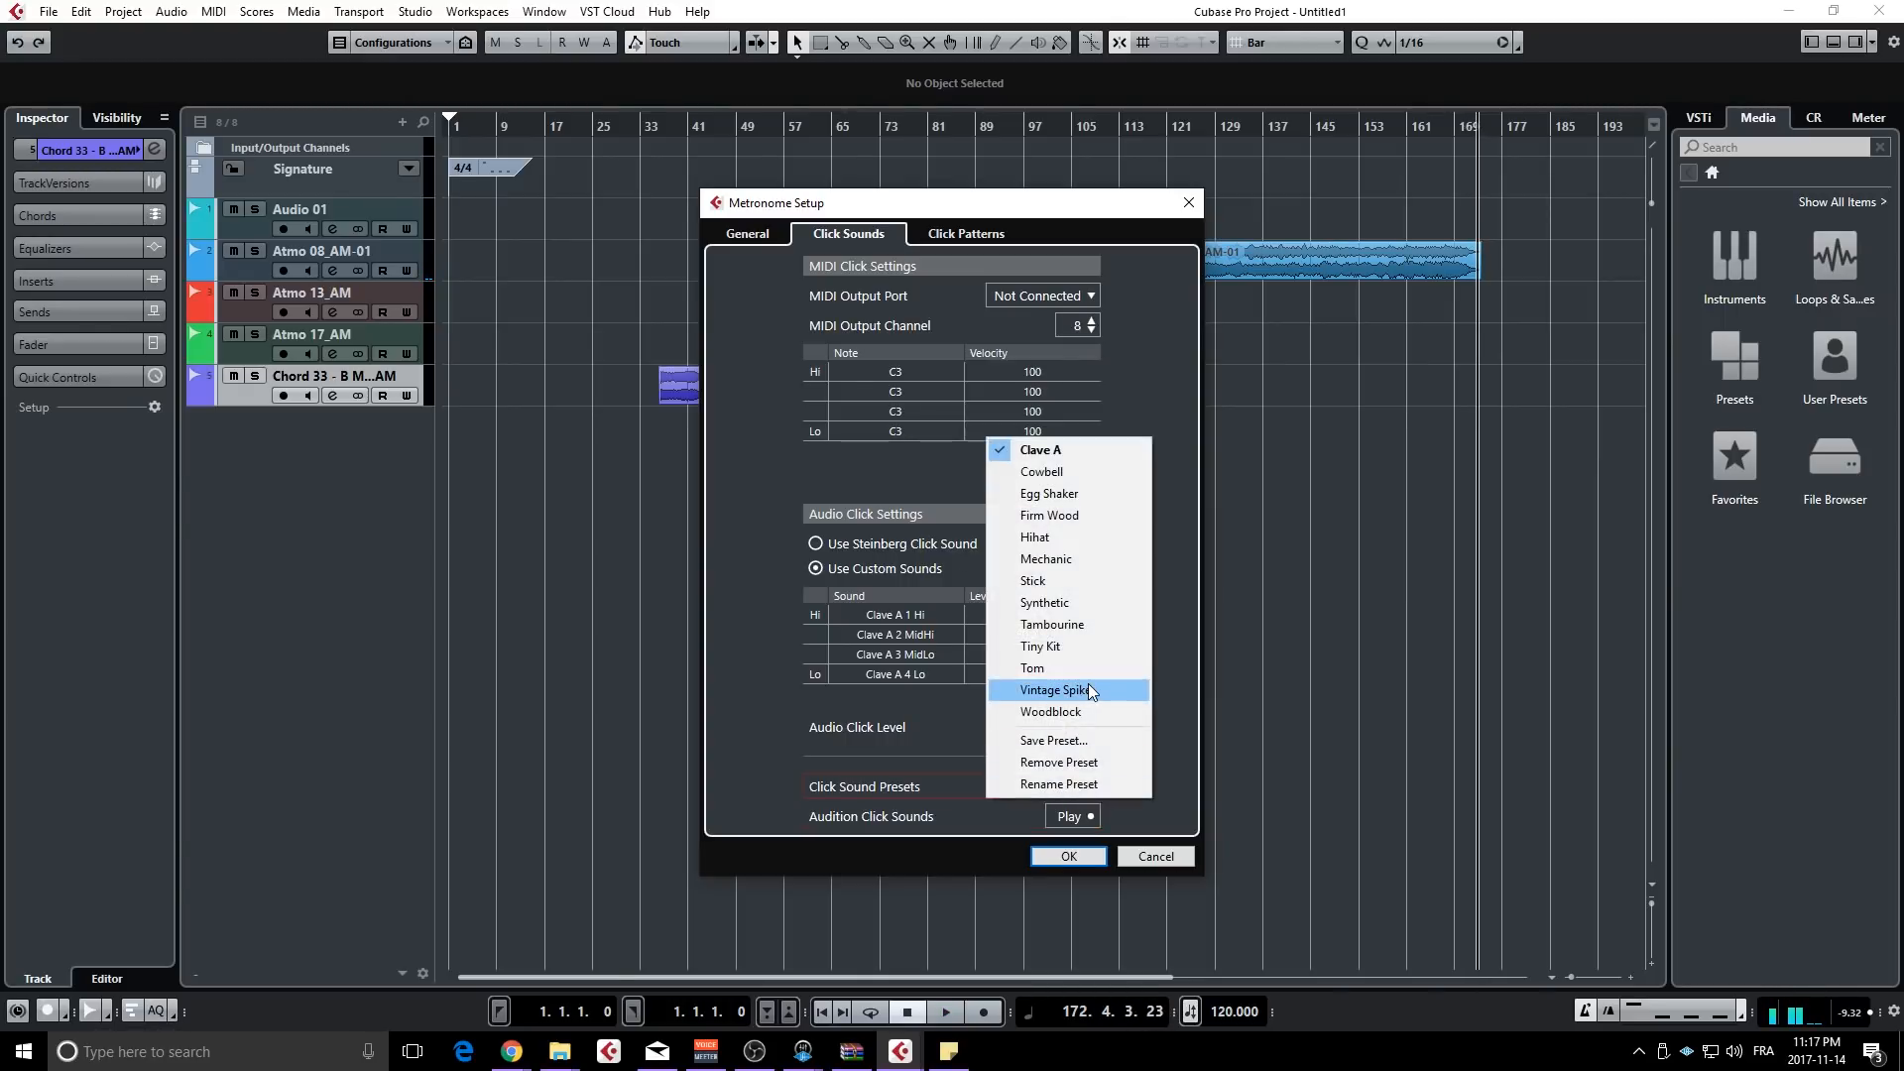
pyautogui.click(1094, 689)
pyautogui.click(1071, 818)
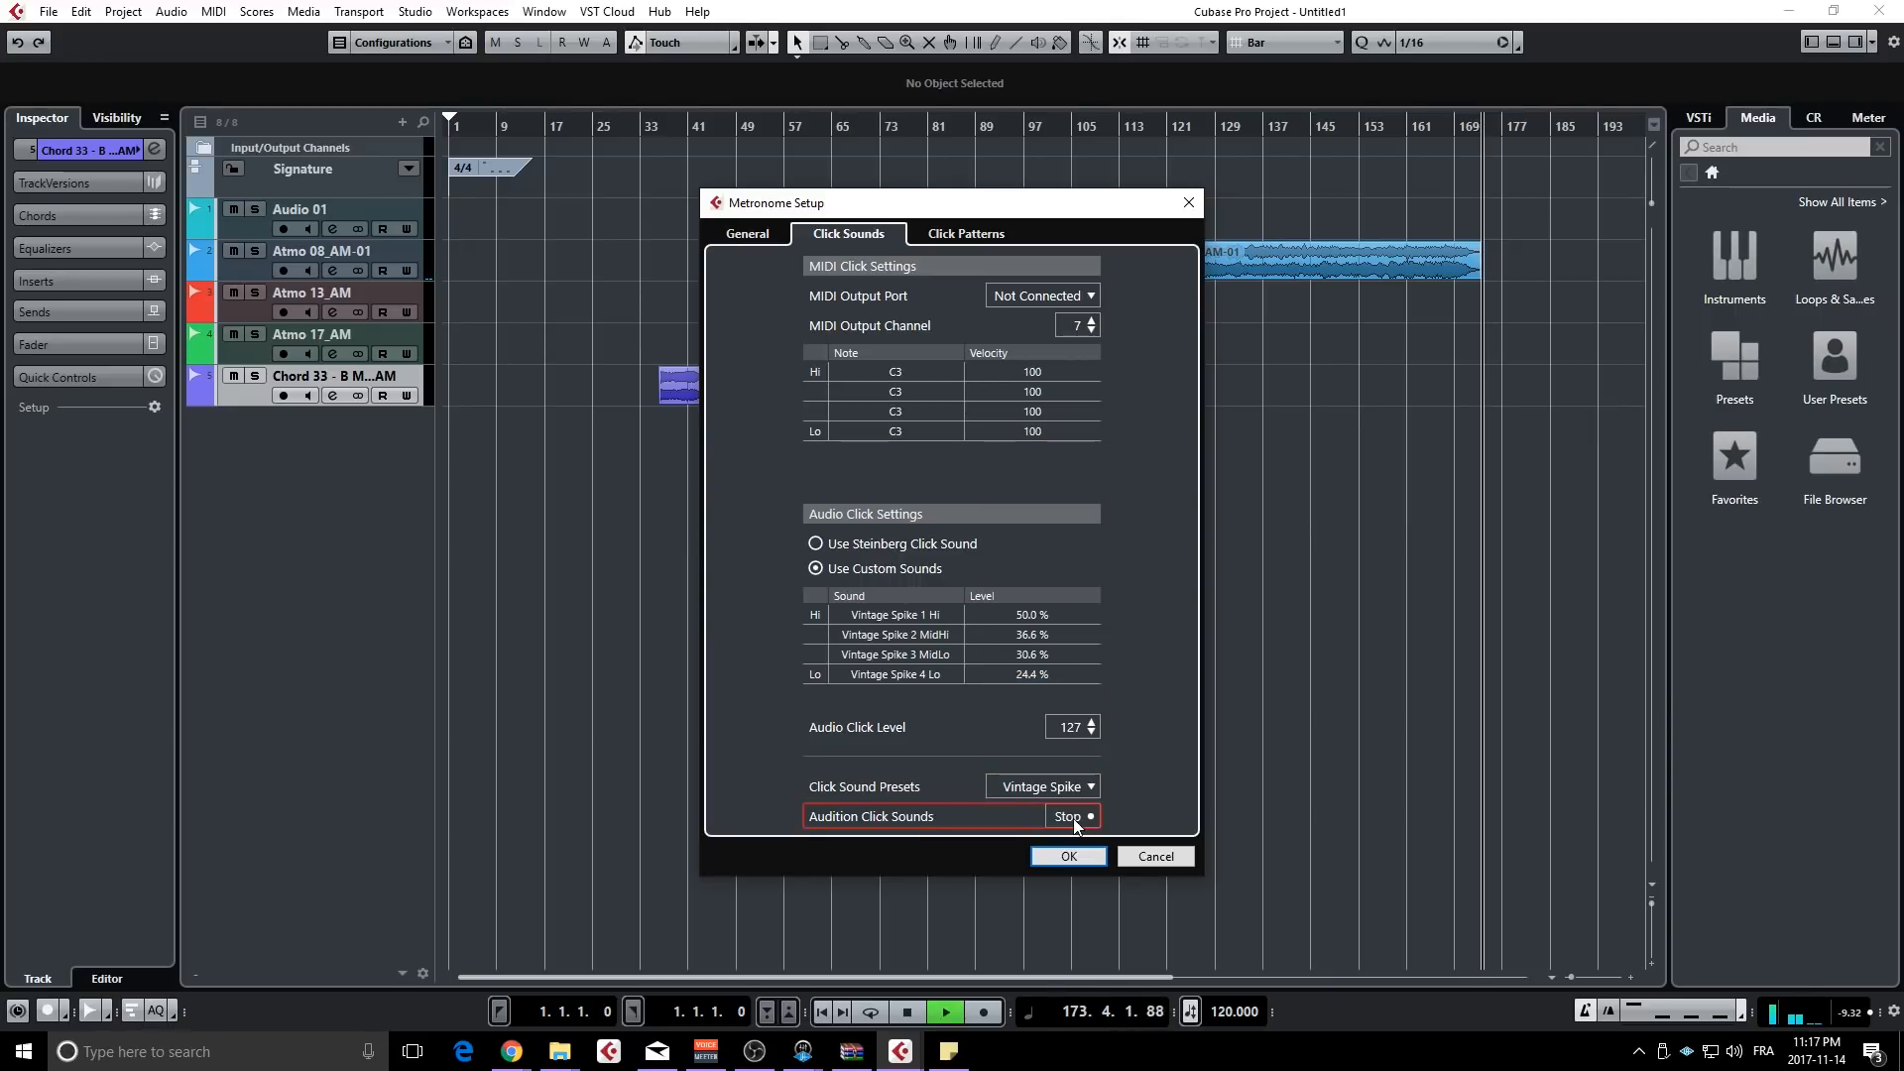
pyautogui.click(1074, 819)
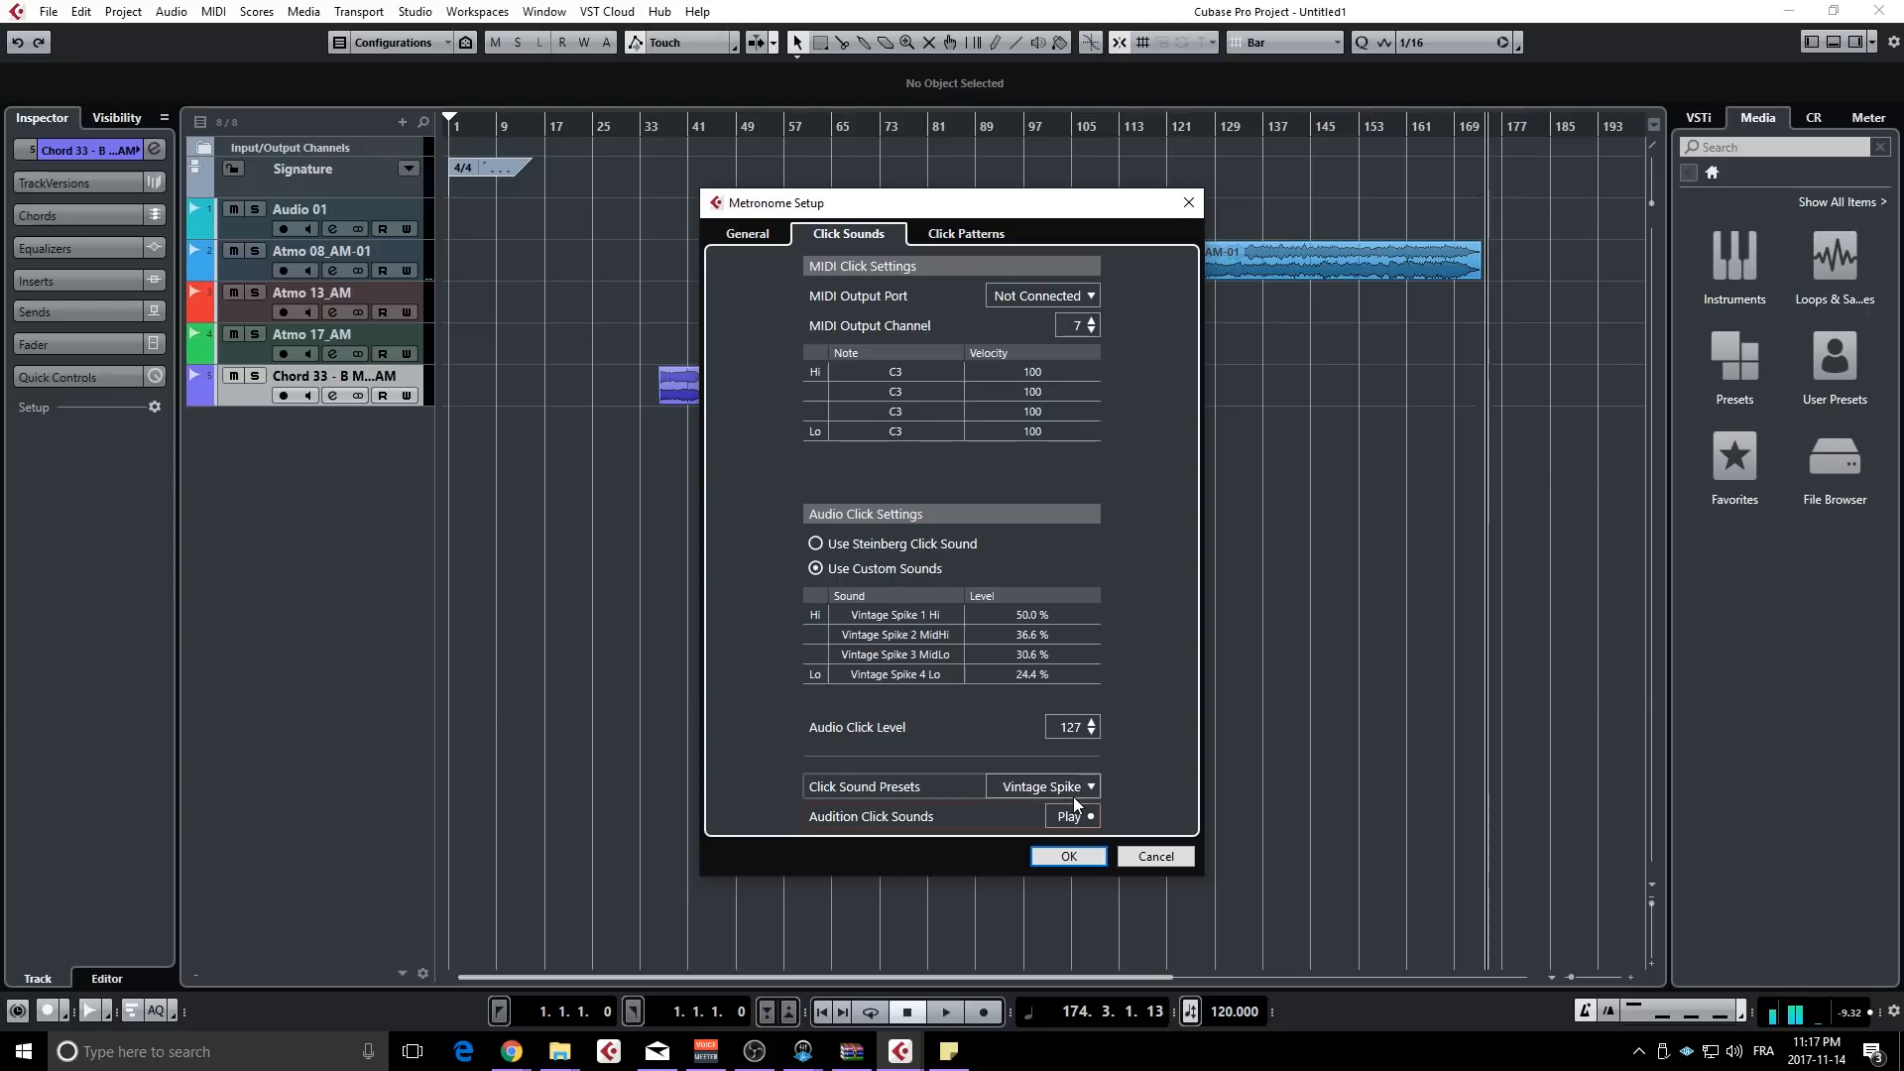
# - Audition the Hihat click sound preset, and set the audio click back to the Steinberg click sound
pyautogui.click(1075, 788)
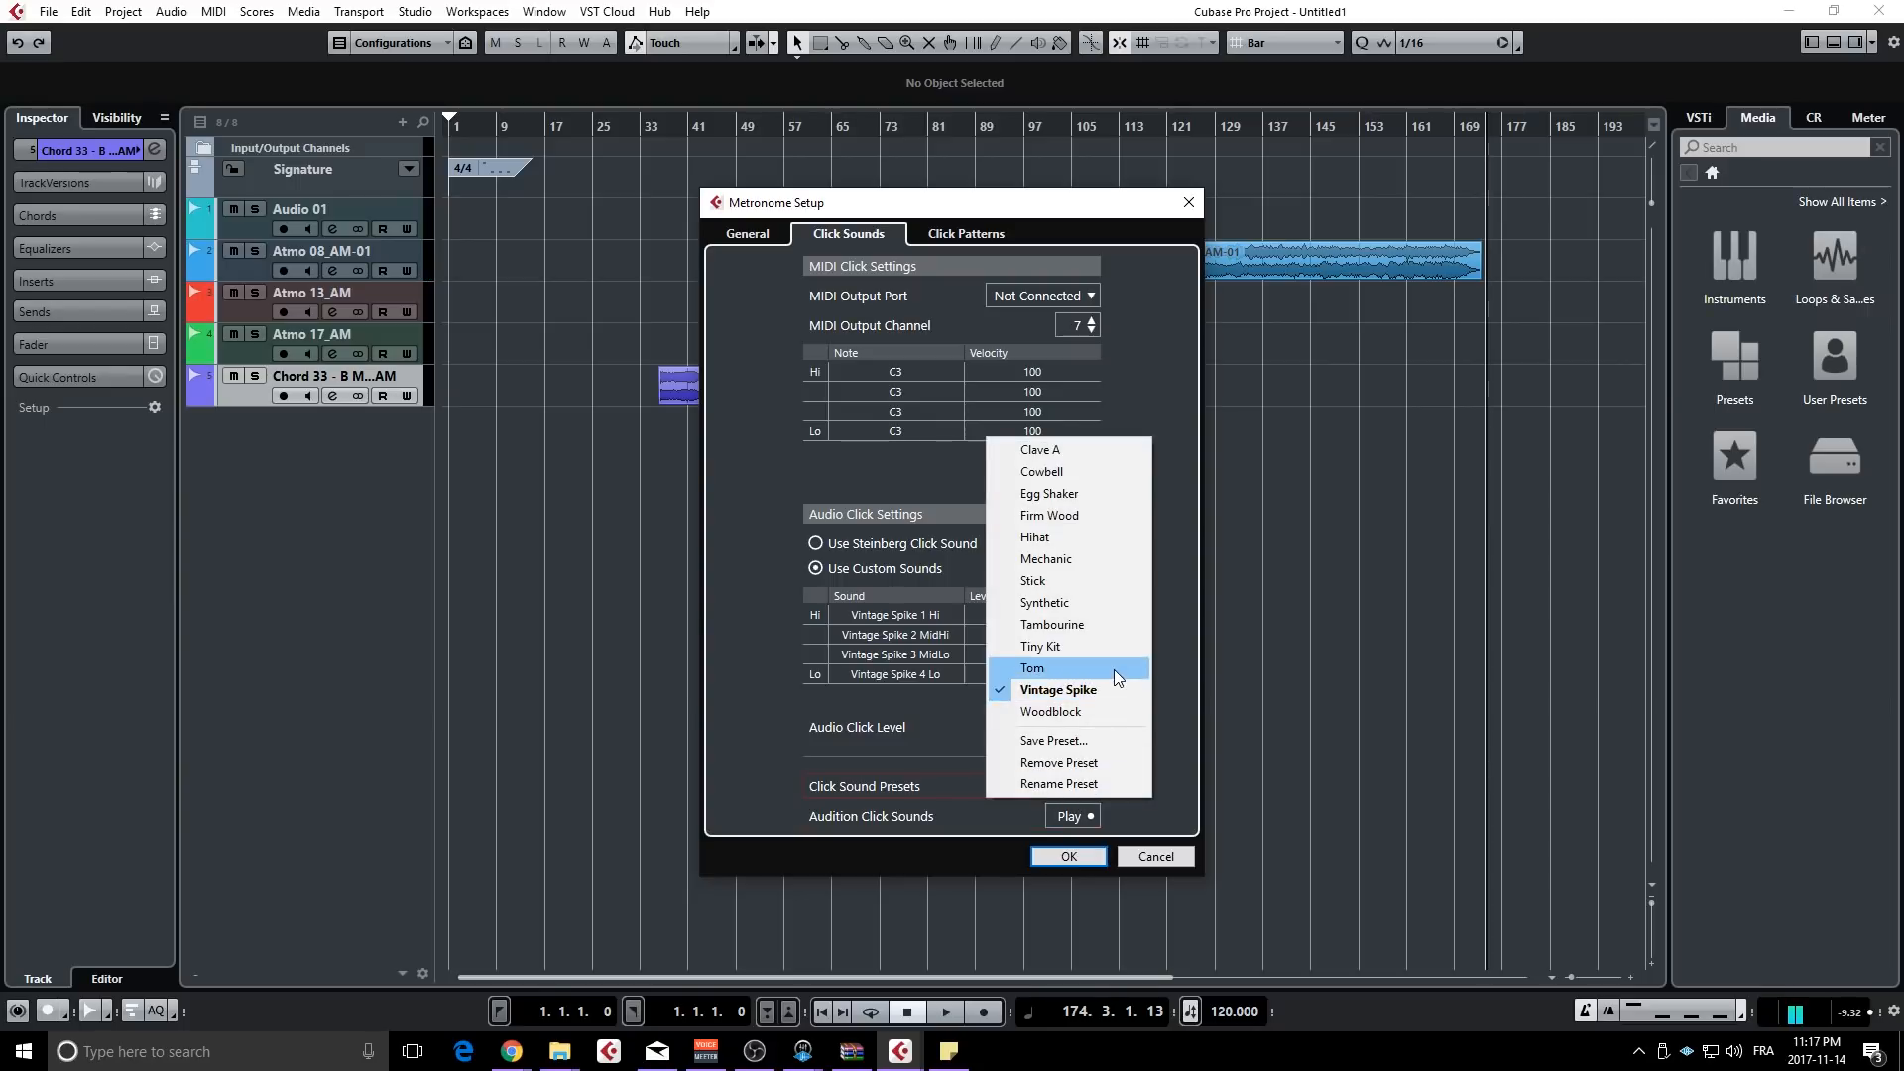
pyautogui.click(1075, 537)
pyautogui.click(1075, 818)
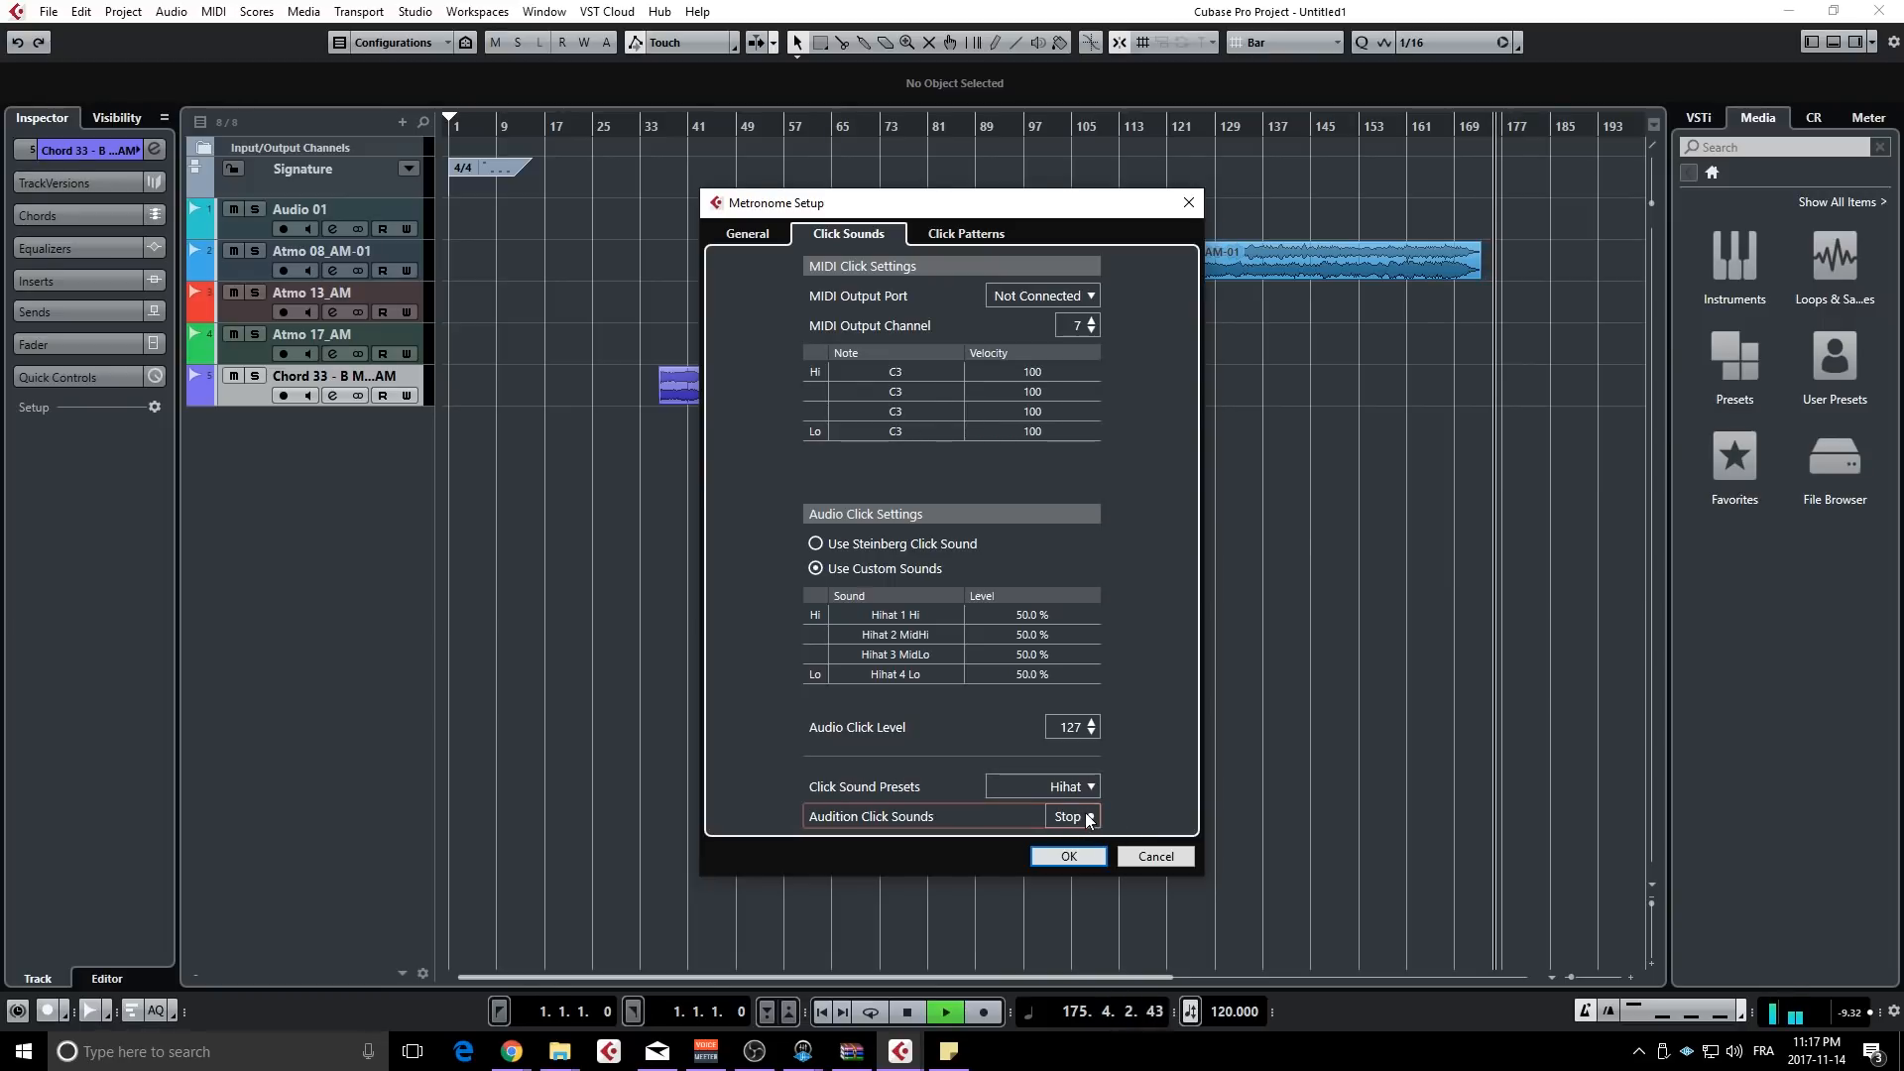
pyautogui.click(1088, 819)
pyautogui.click(846, 542)
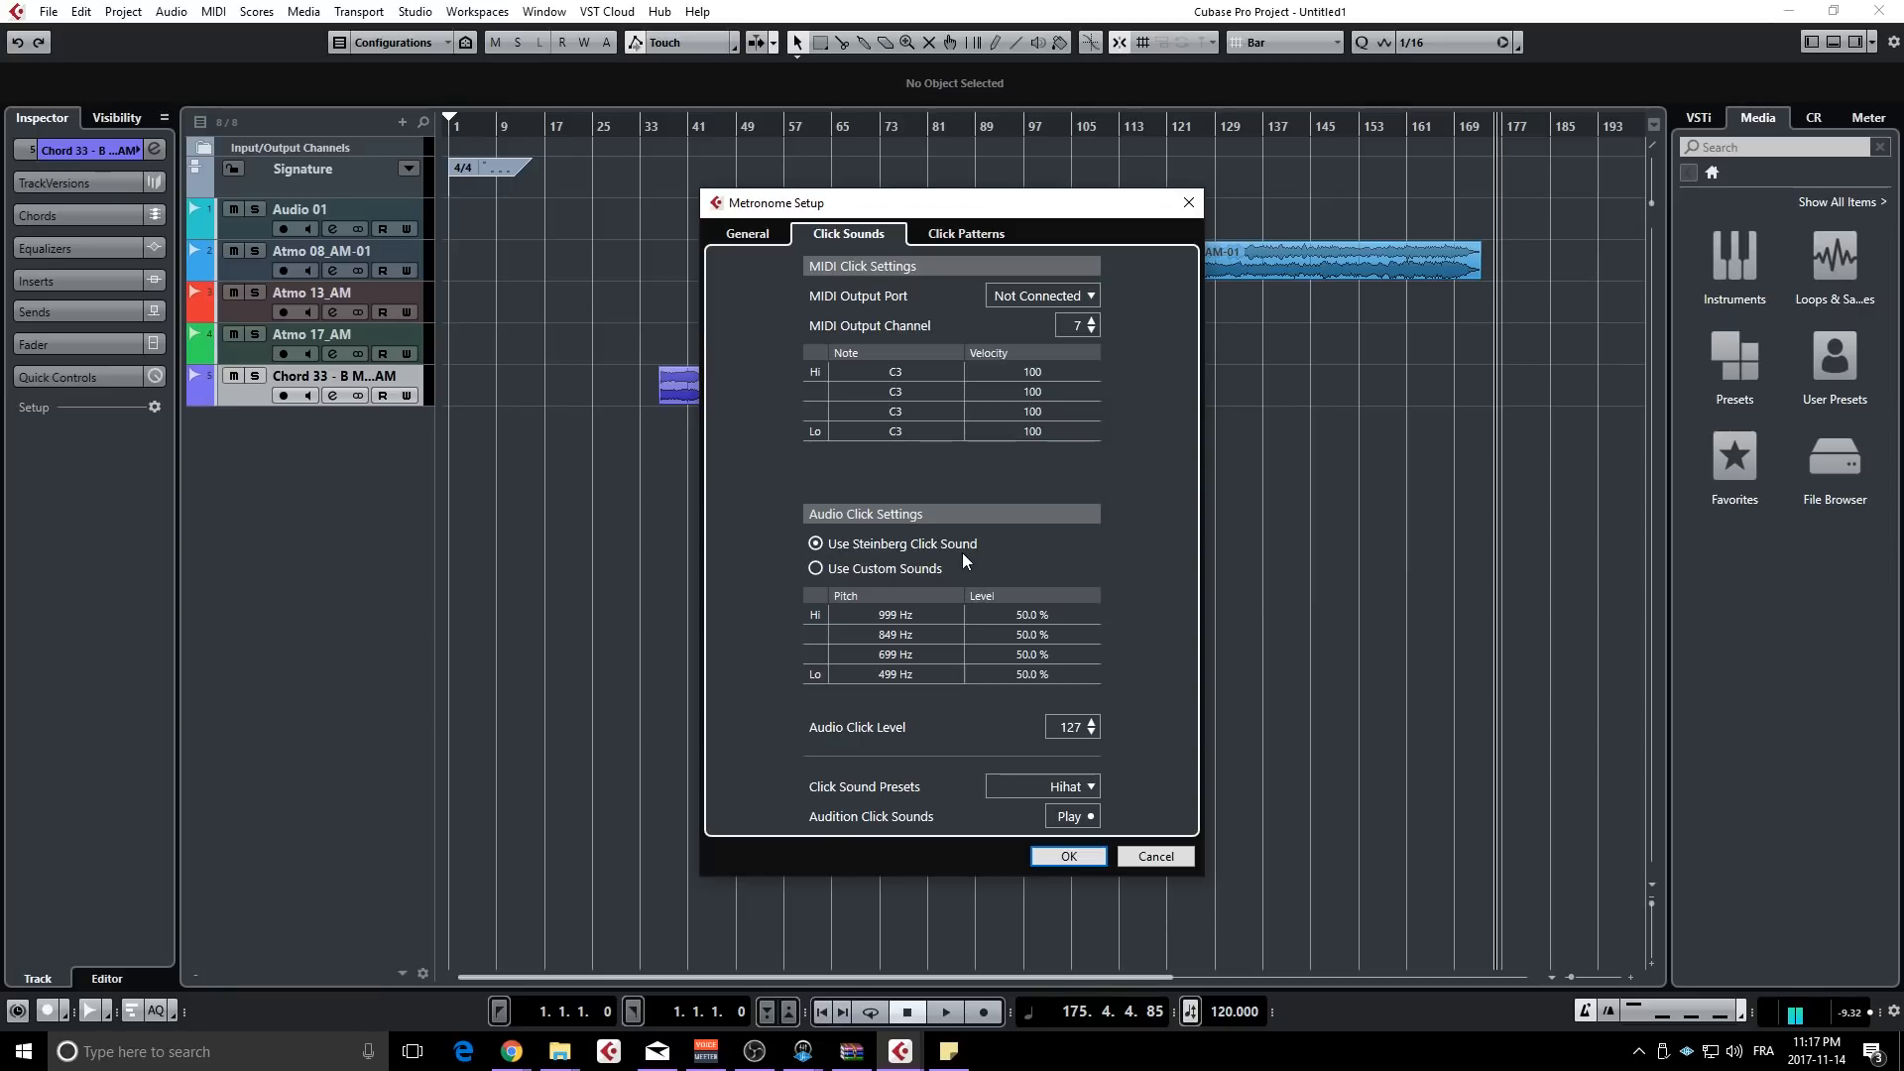
# - Add a new 4/4 click pattern with its second click on the second accent level and third click on the third, and accept the setup
pyautogui.click(972, 238)
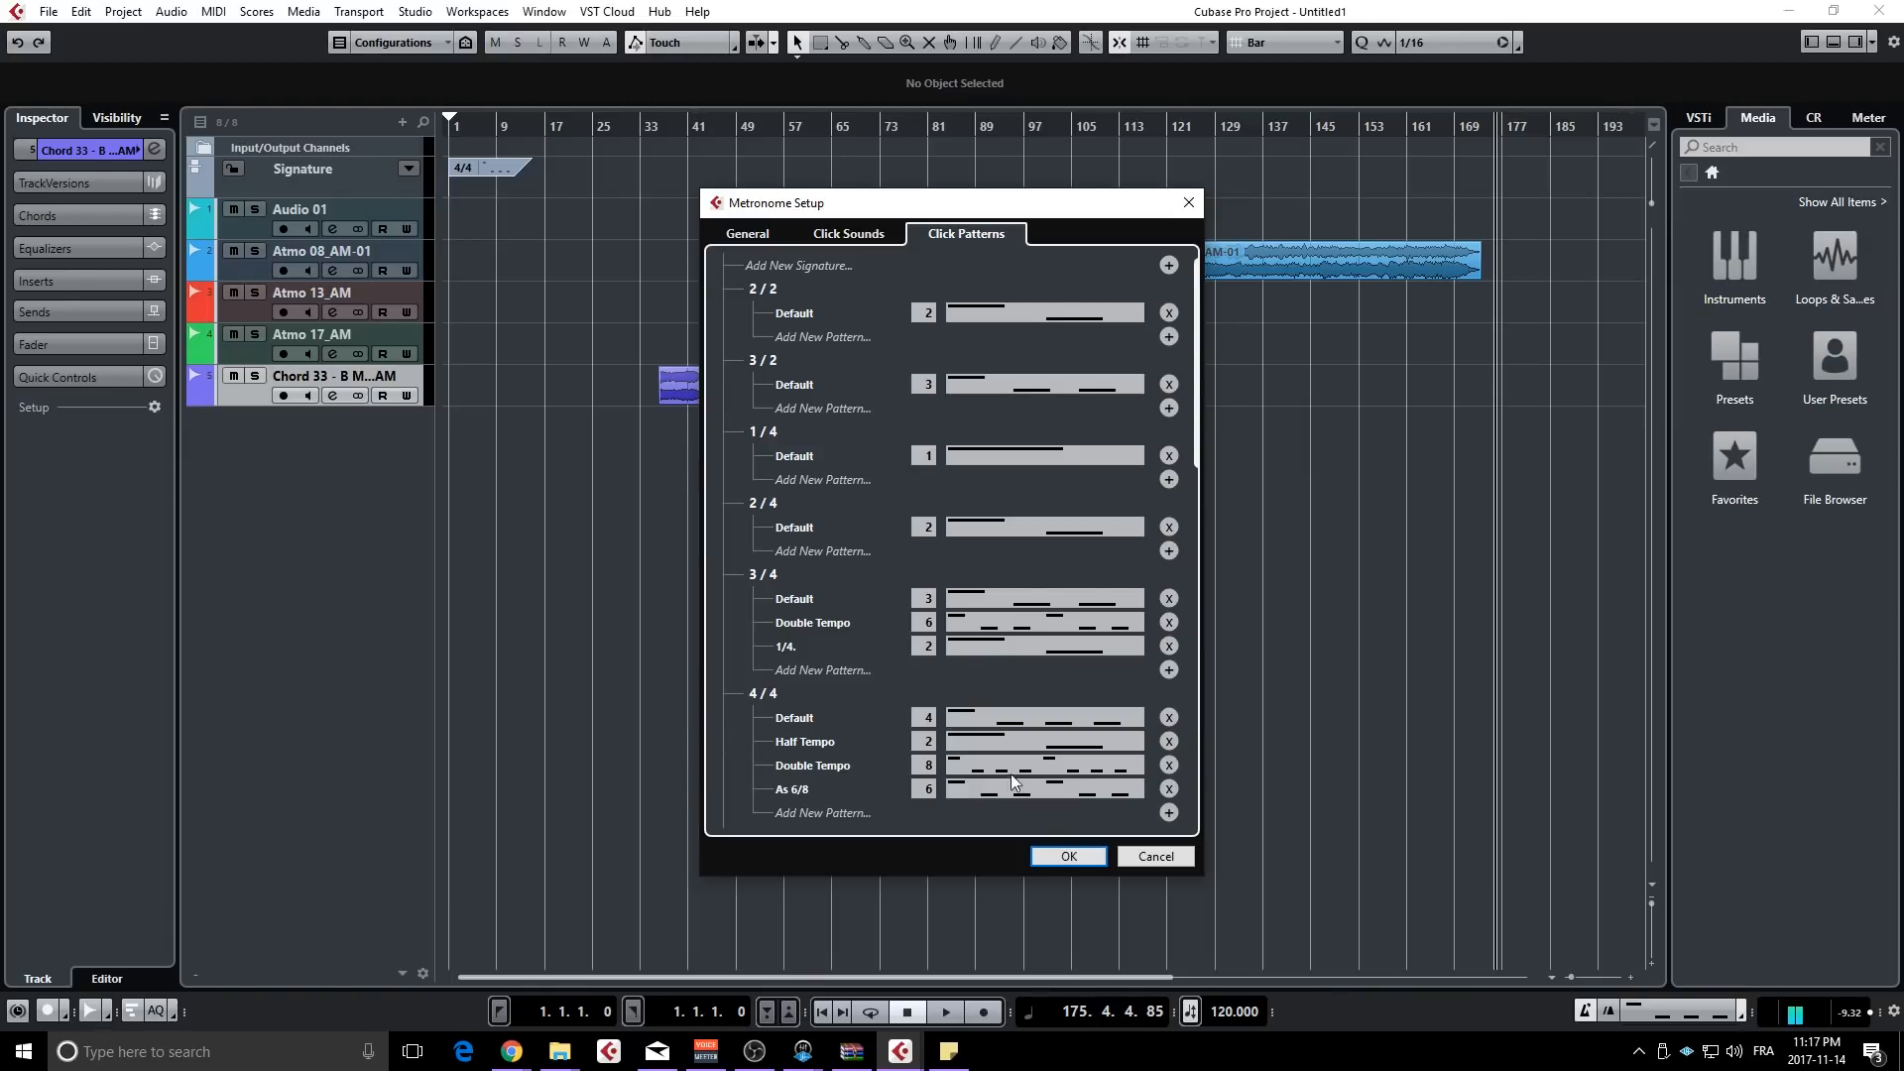
pyautogui.click(1170, 812)
pyautogui.click(1053, 821)
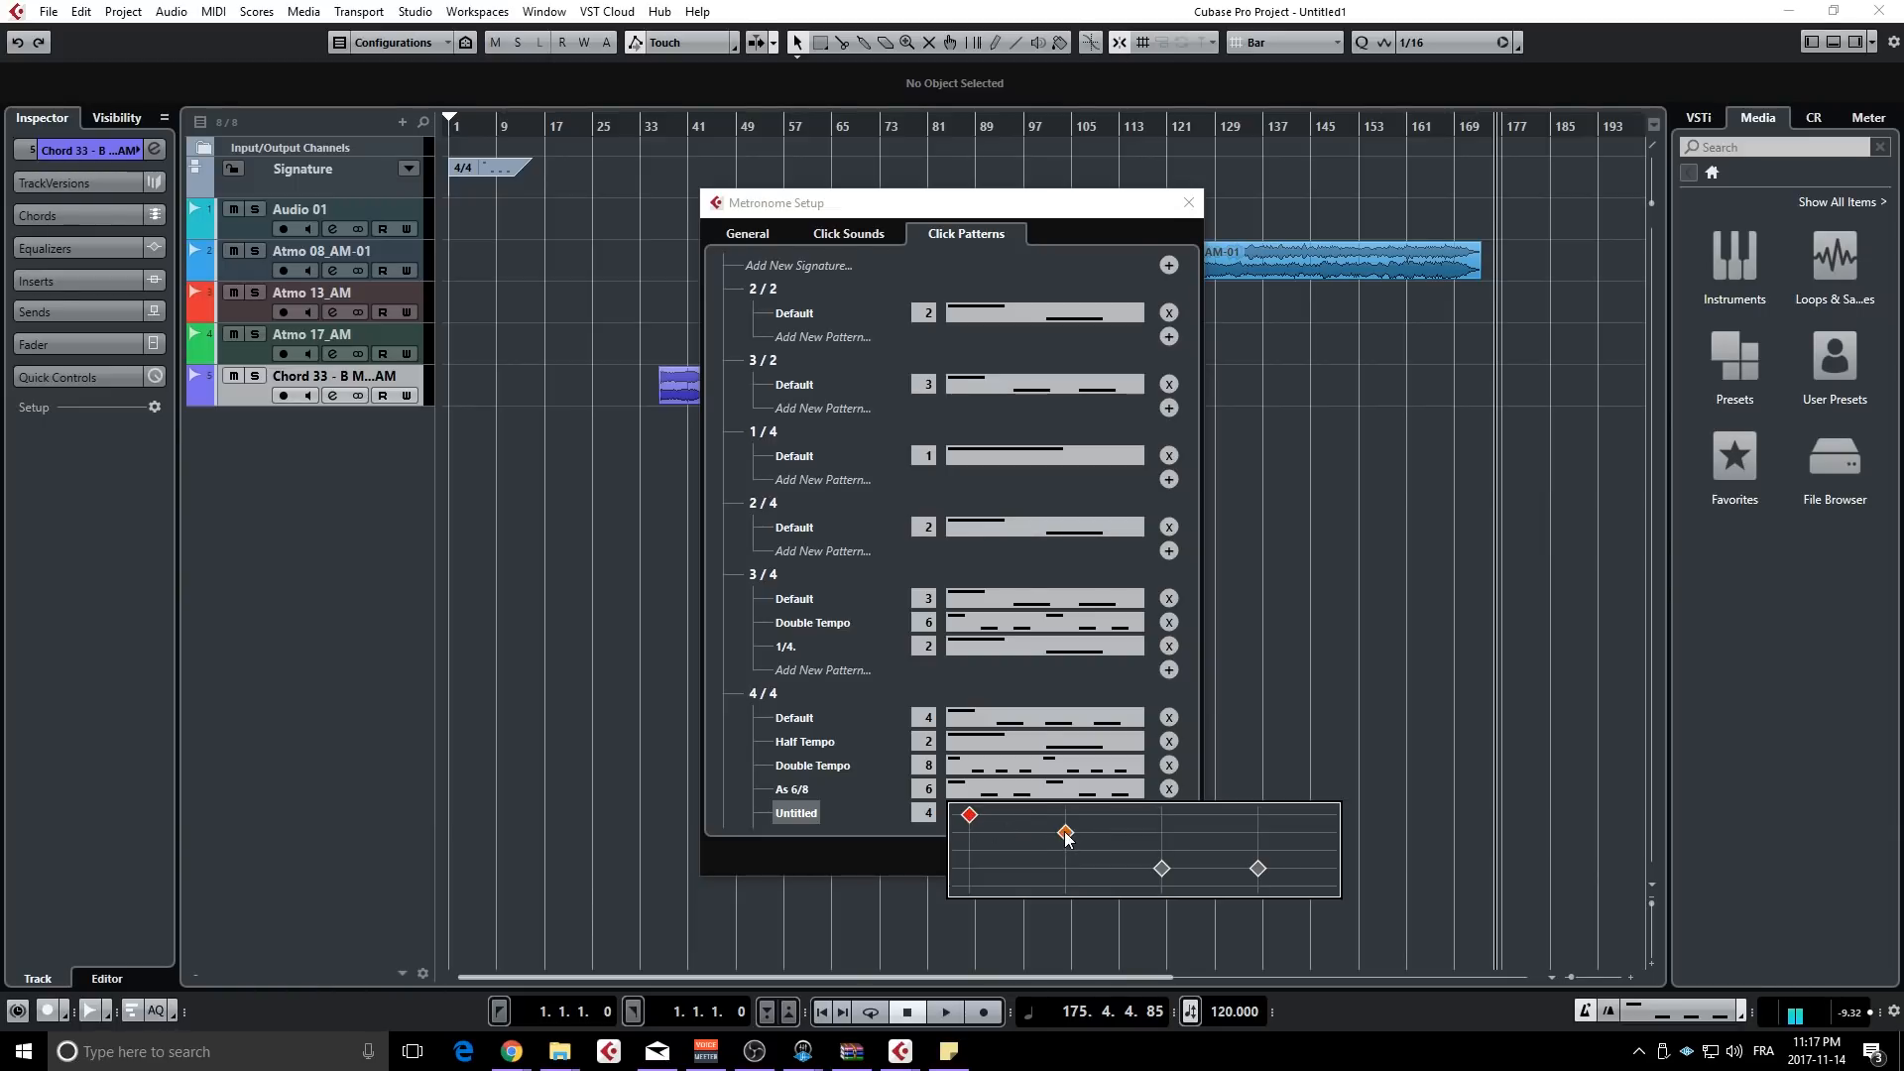
pyautogui.click(1163, 851)
pyautogui.click(1282, 904)
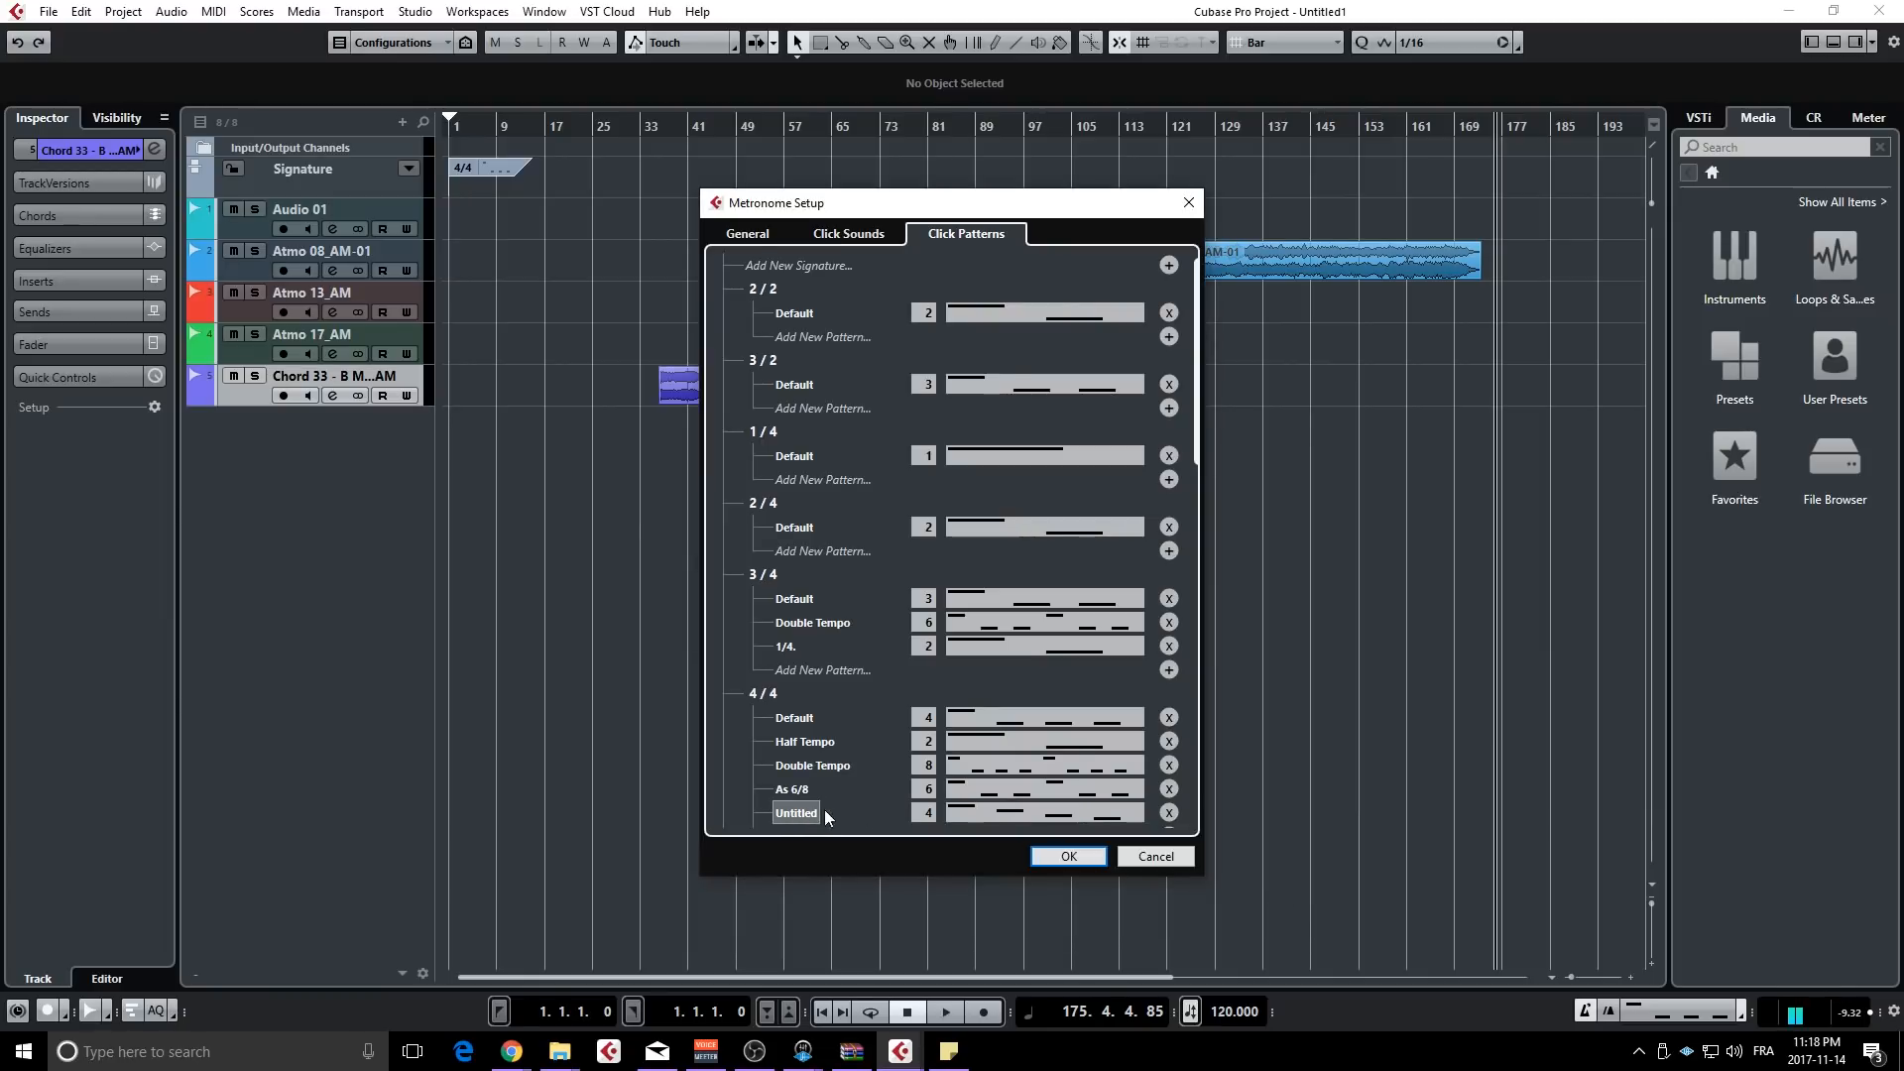
pyautogui.click(1698, 1004)
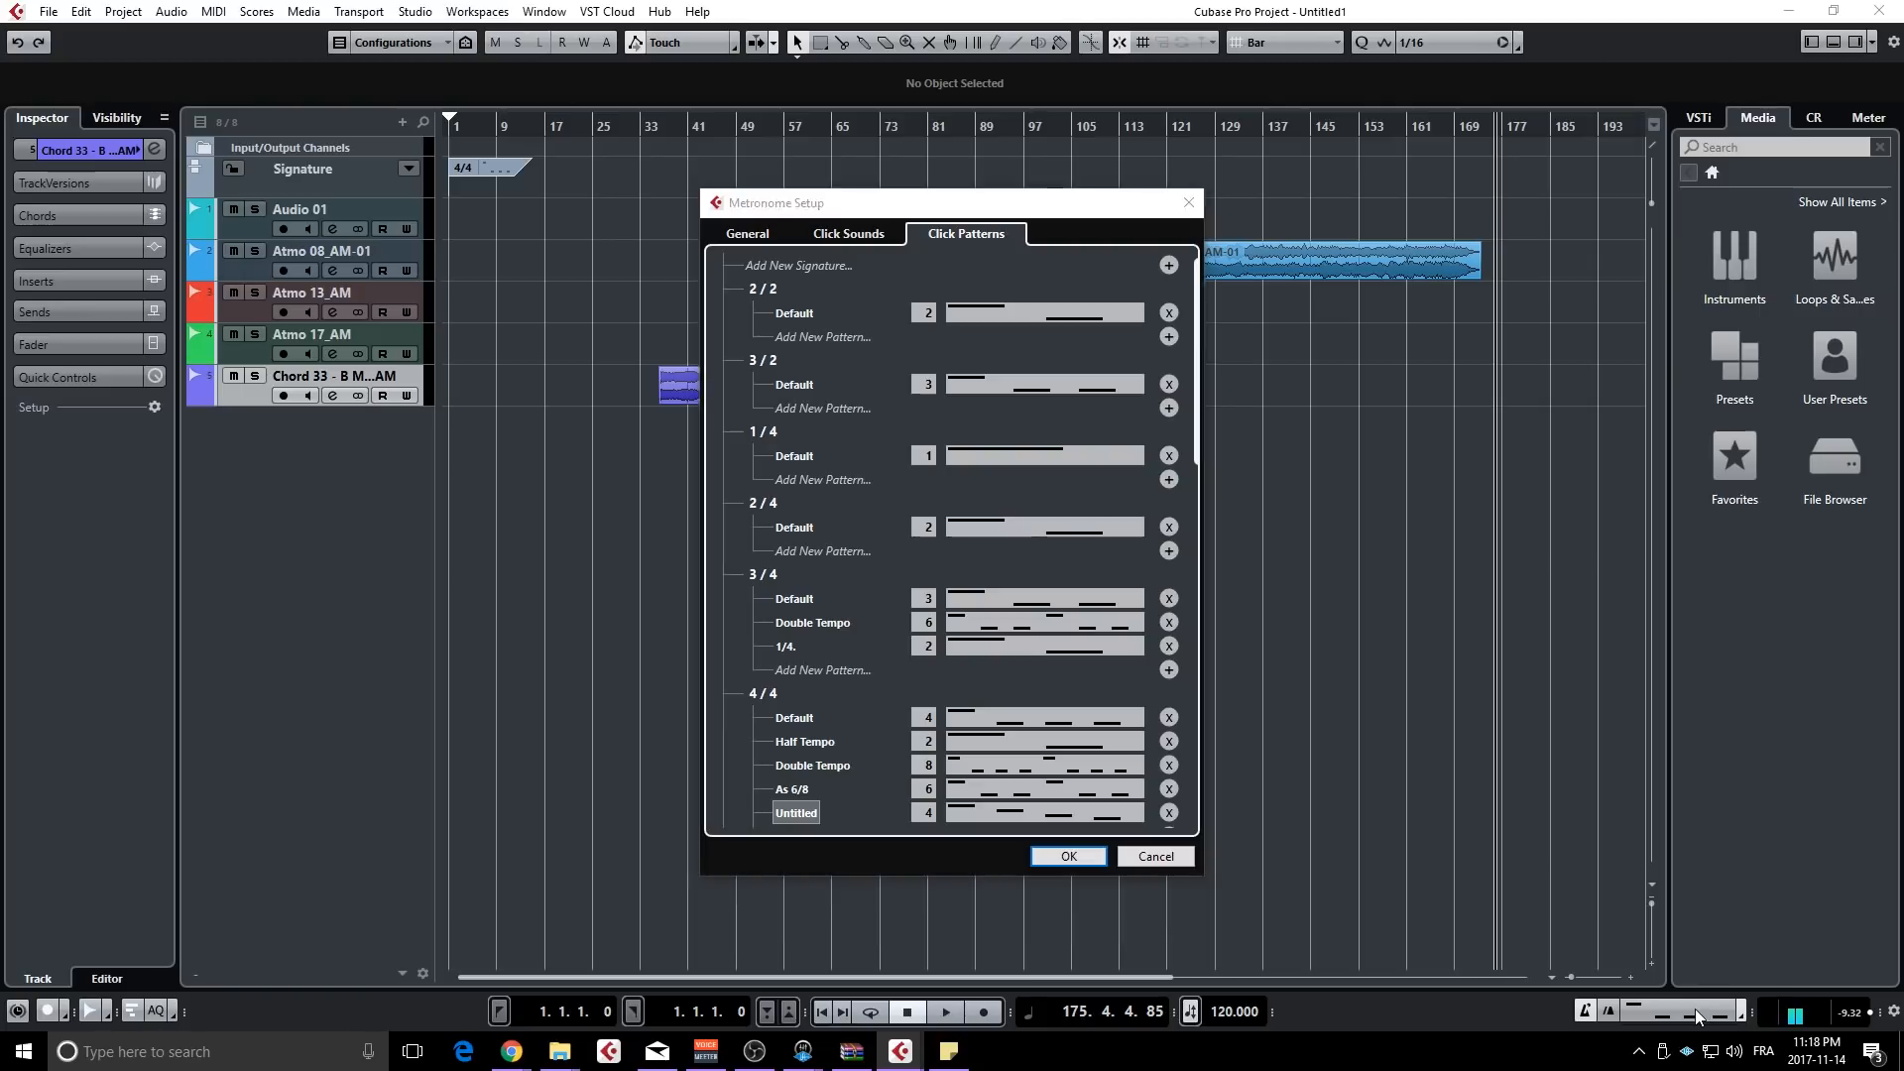
pyautogui.click(1069, 856)
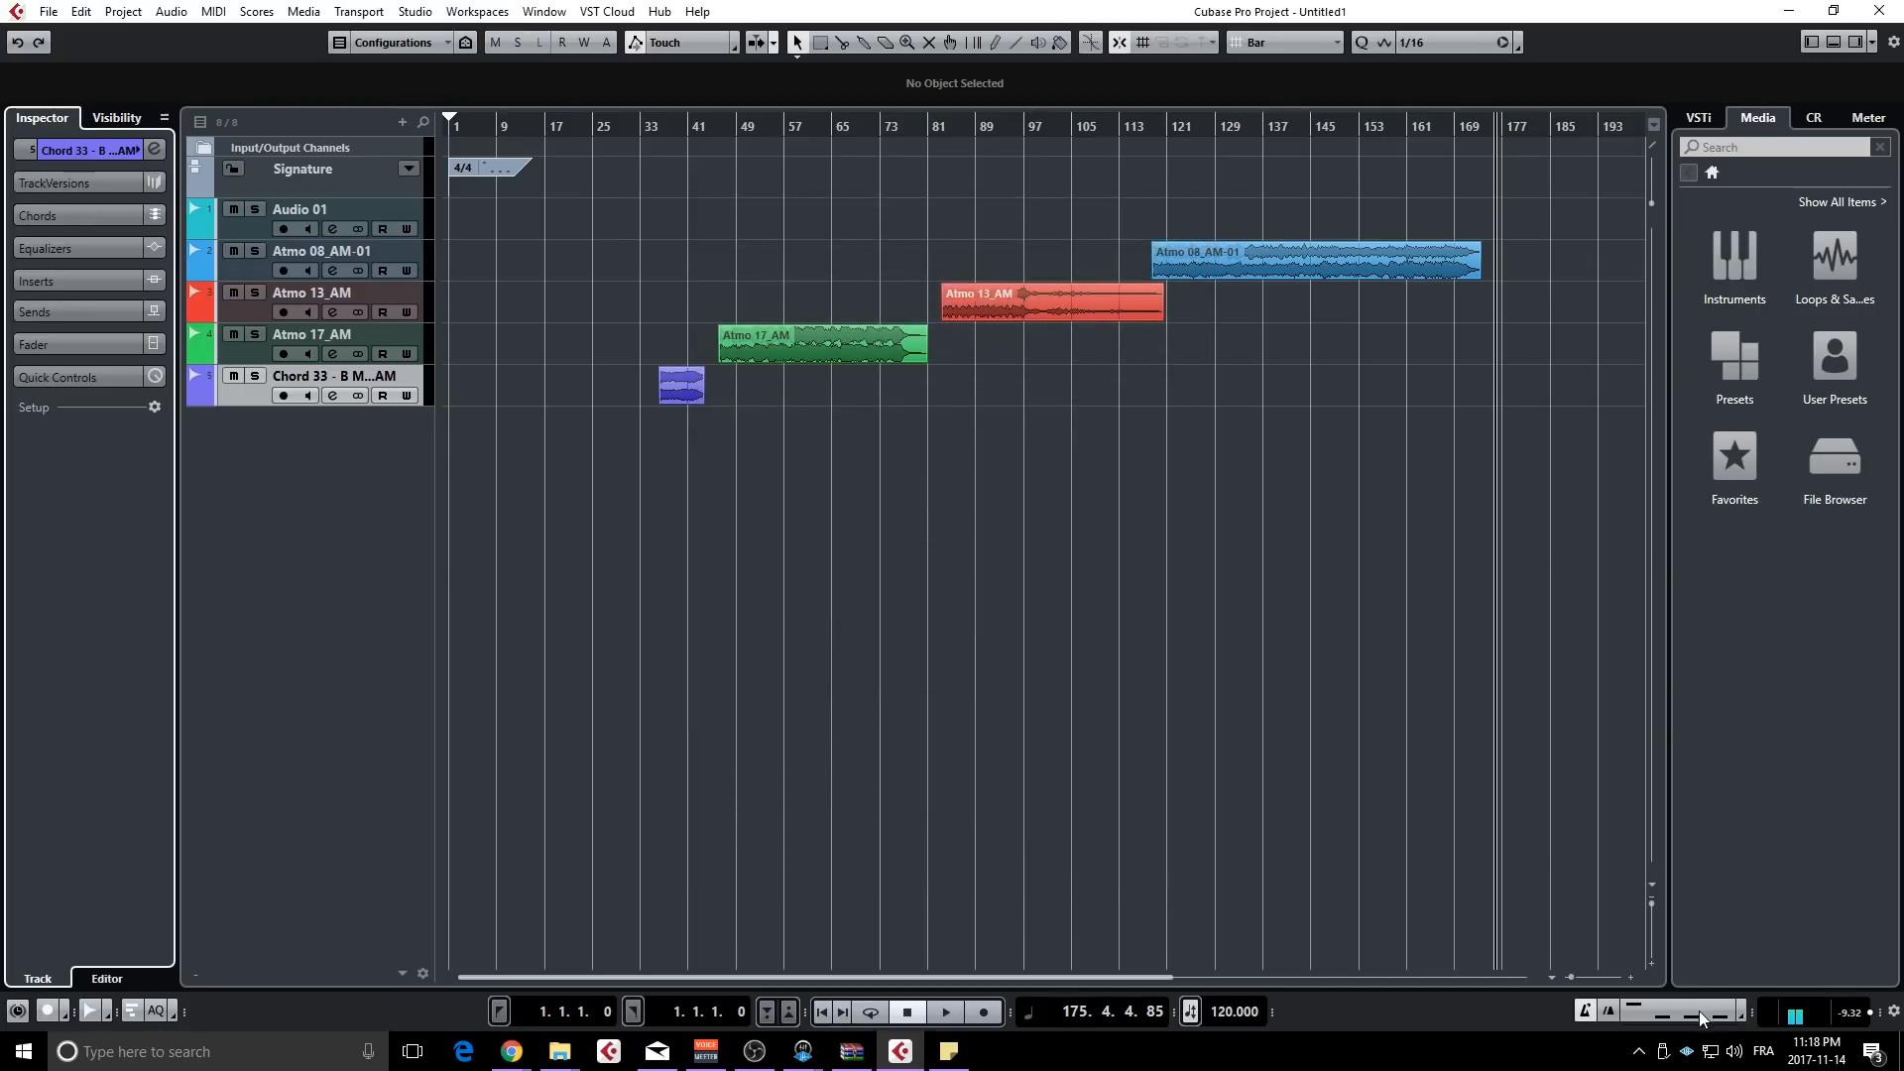
# - Select the Untitled click pattern for the metronome and play the project to hear it
pyautogui.click(1699, 1010)
pyautogui.click(1853, 949)
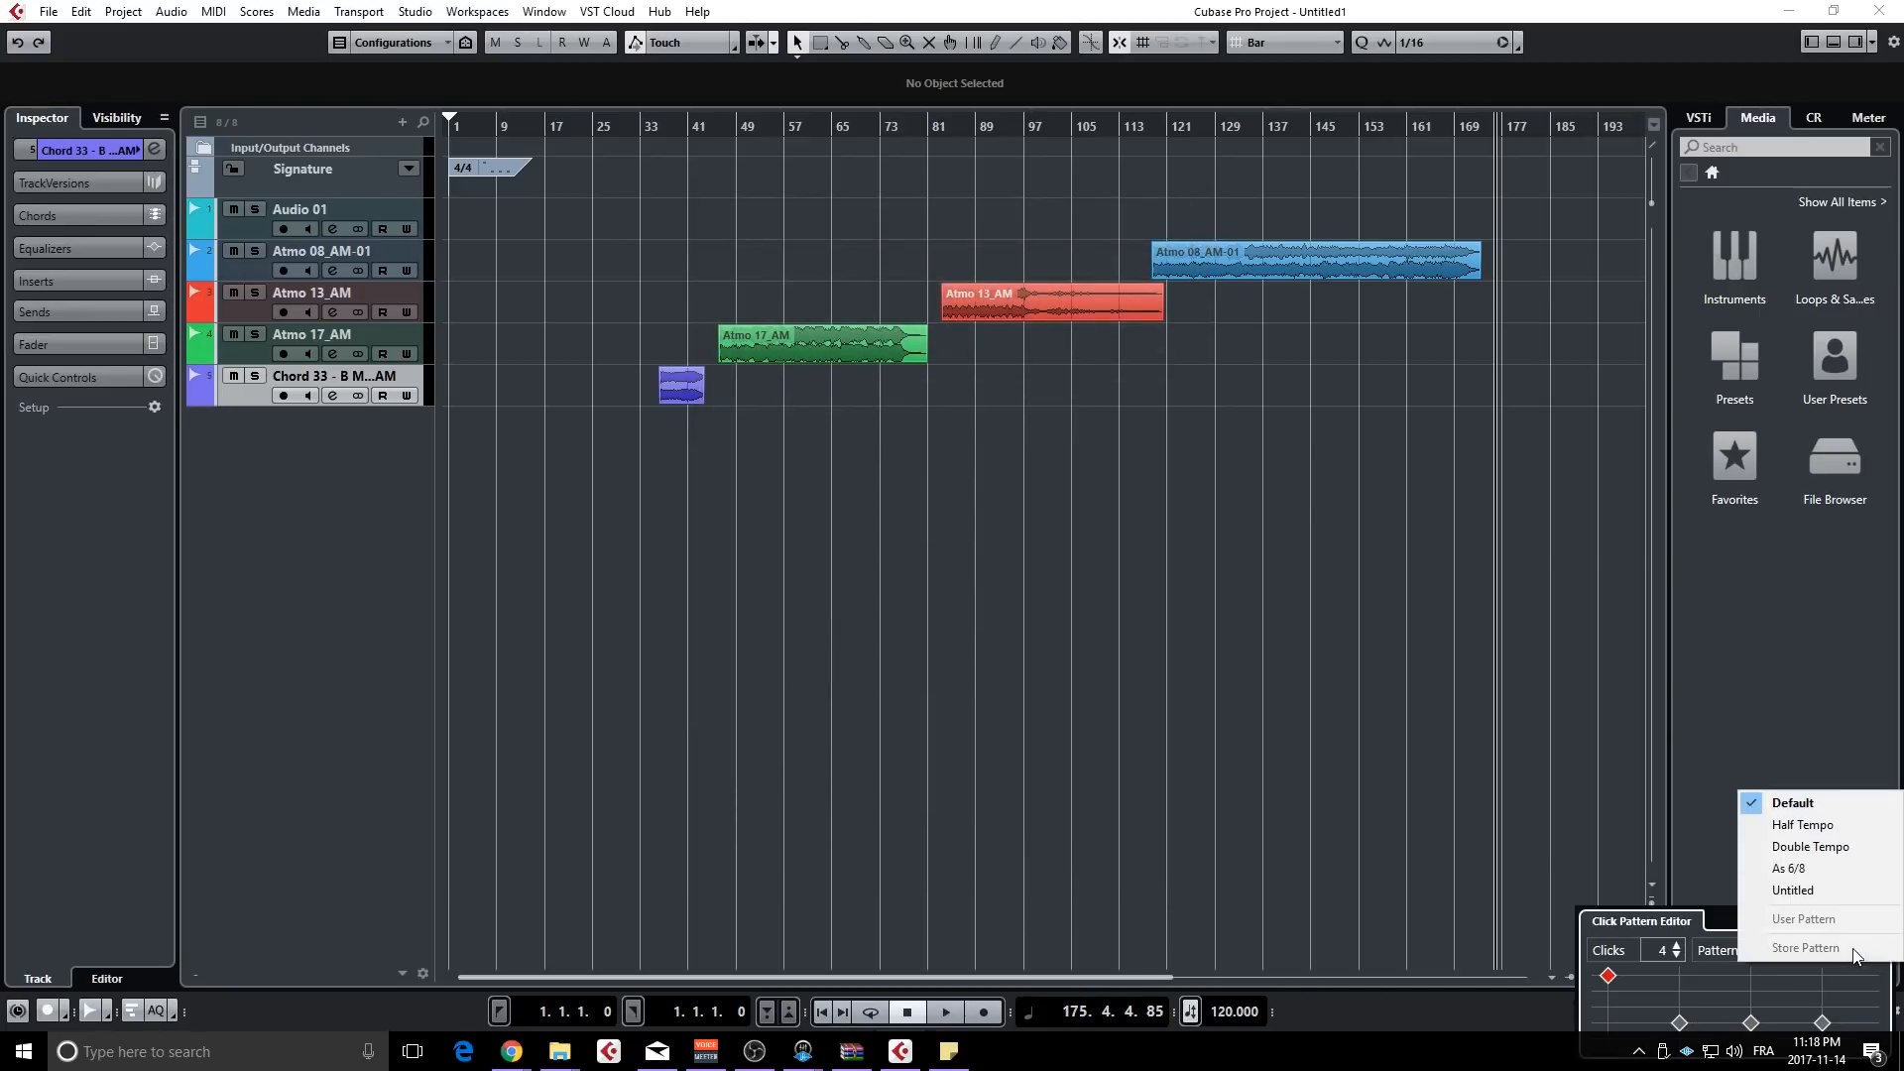
pyautogui.click(1803, 891)
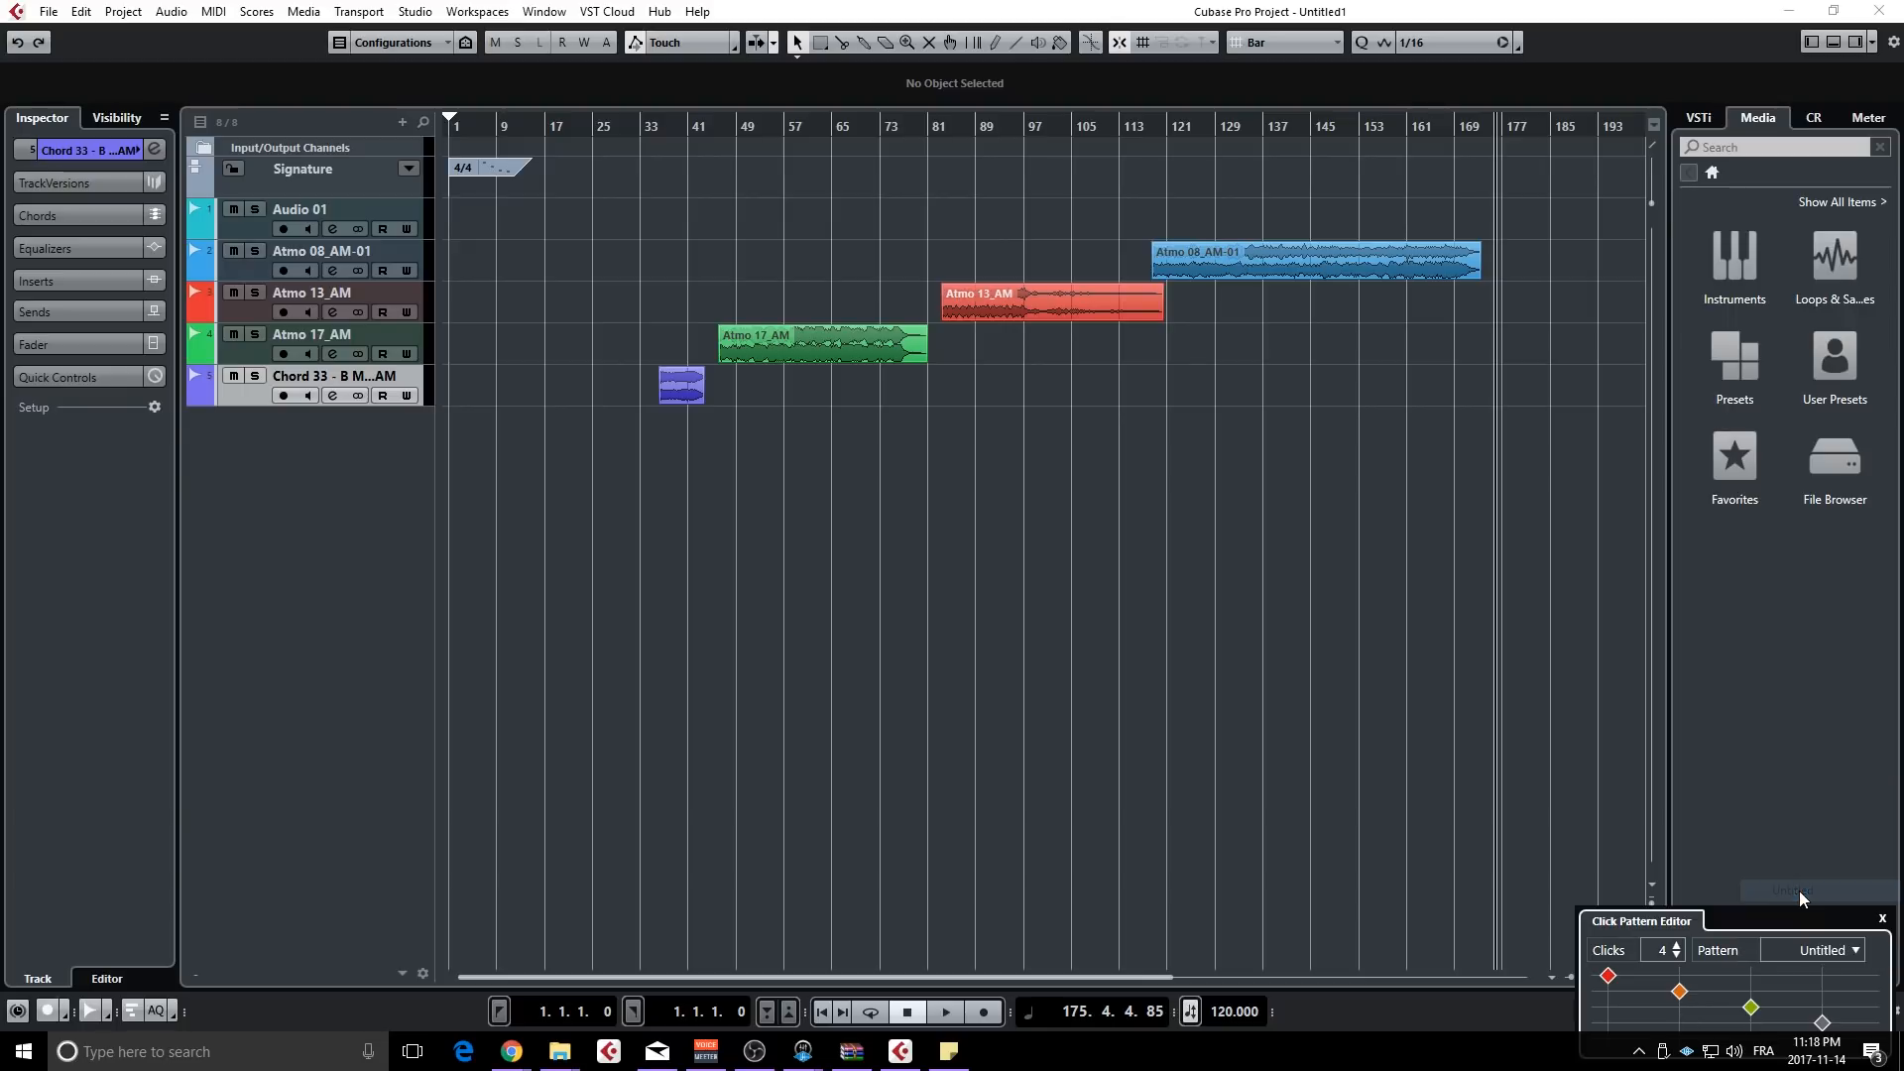
pyautogui.click(1768, 950)
pyautogui.click(1489, 726)
pyautogui.press('space')
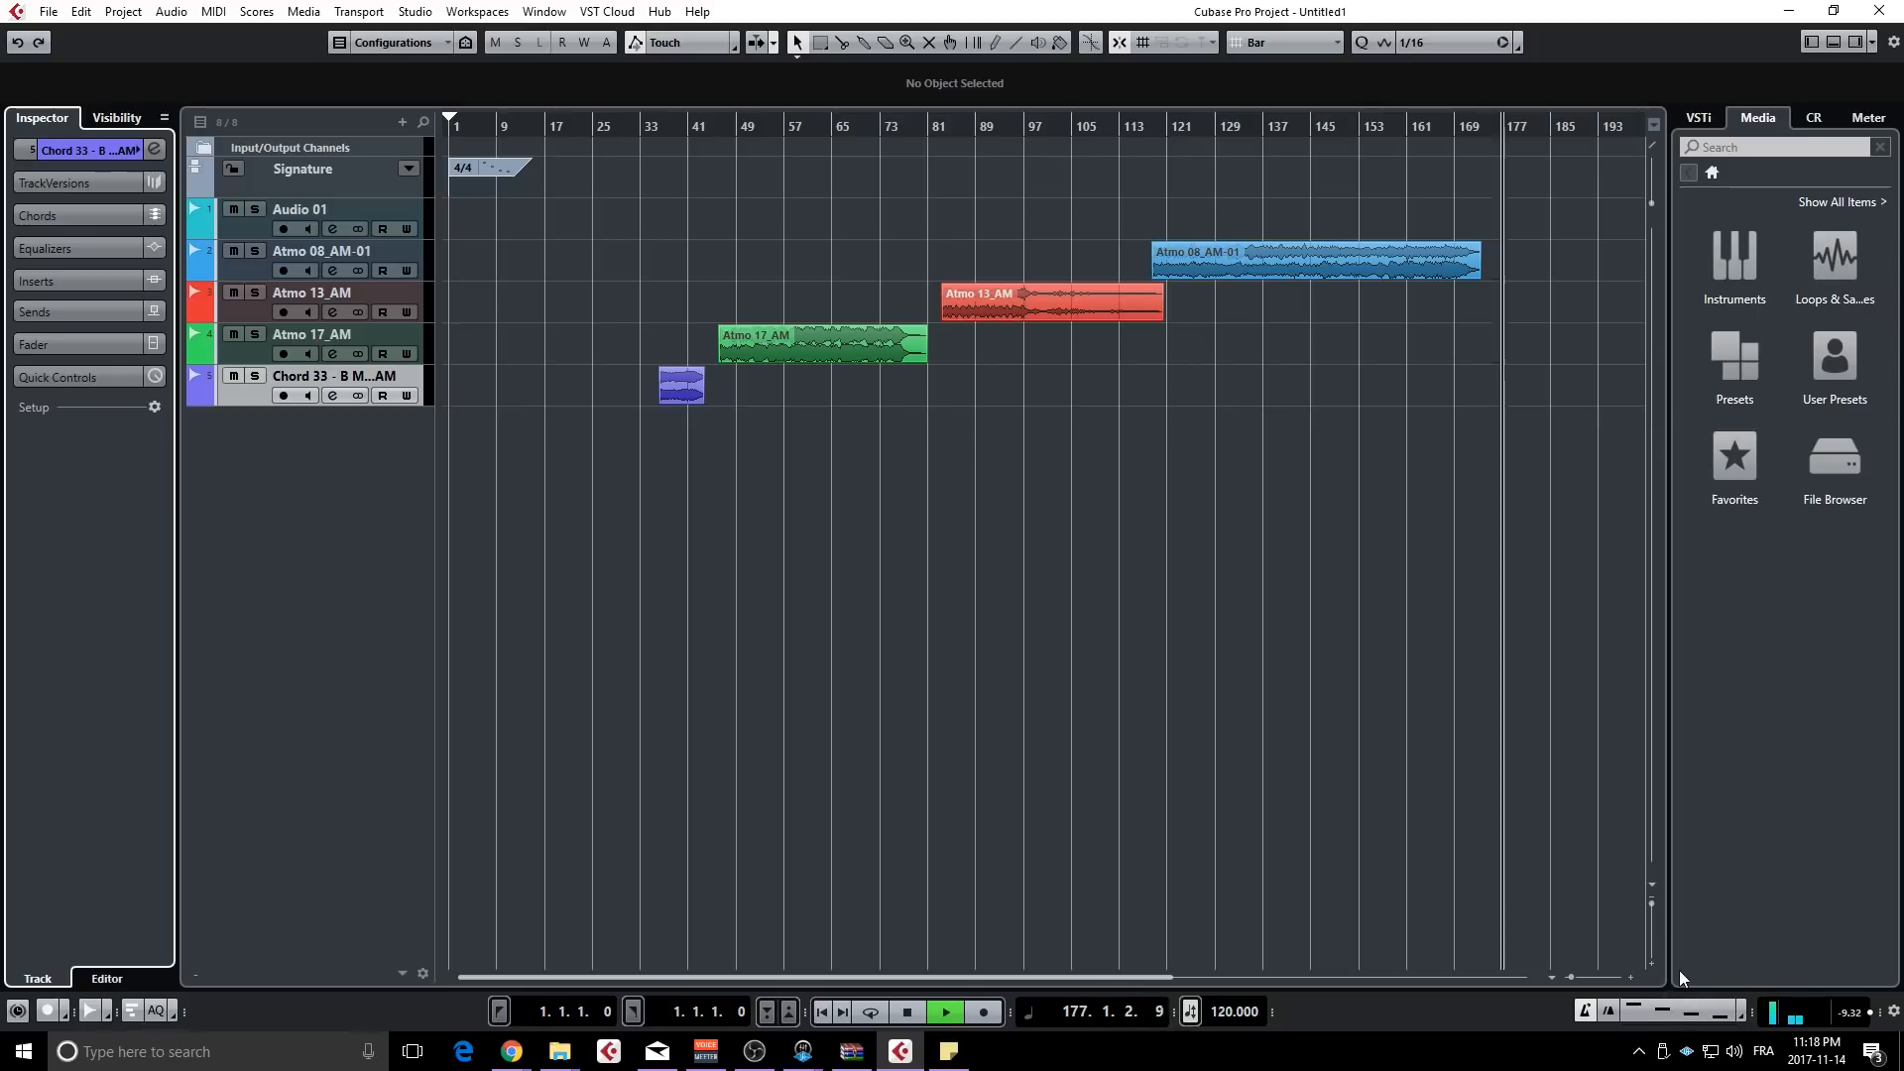
pyautogui.press('space')
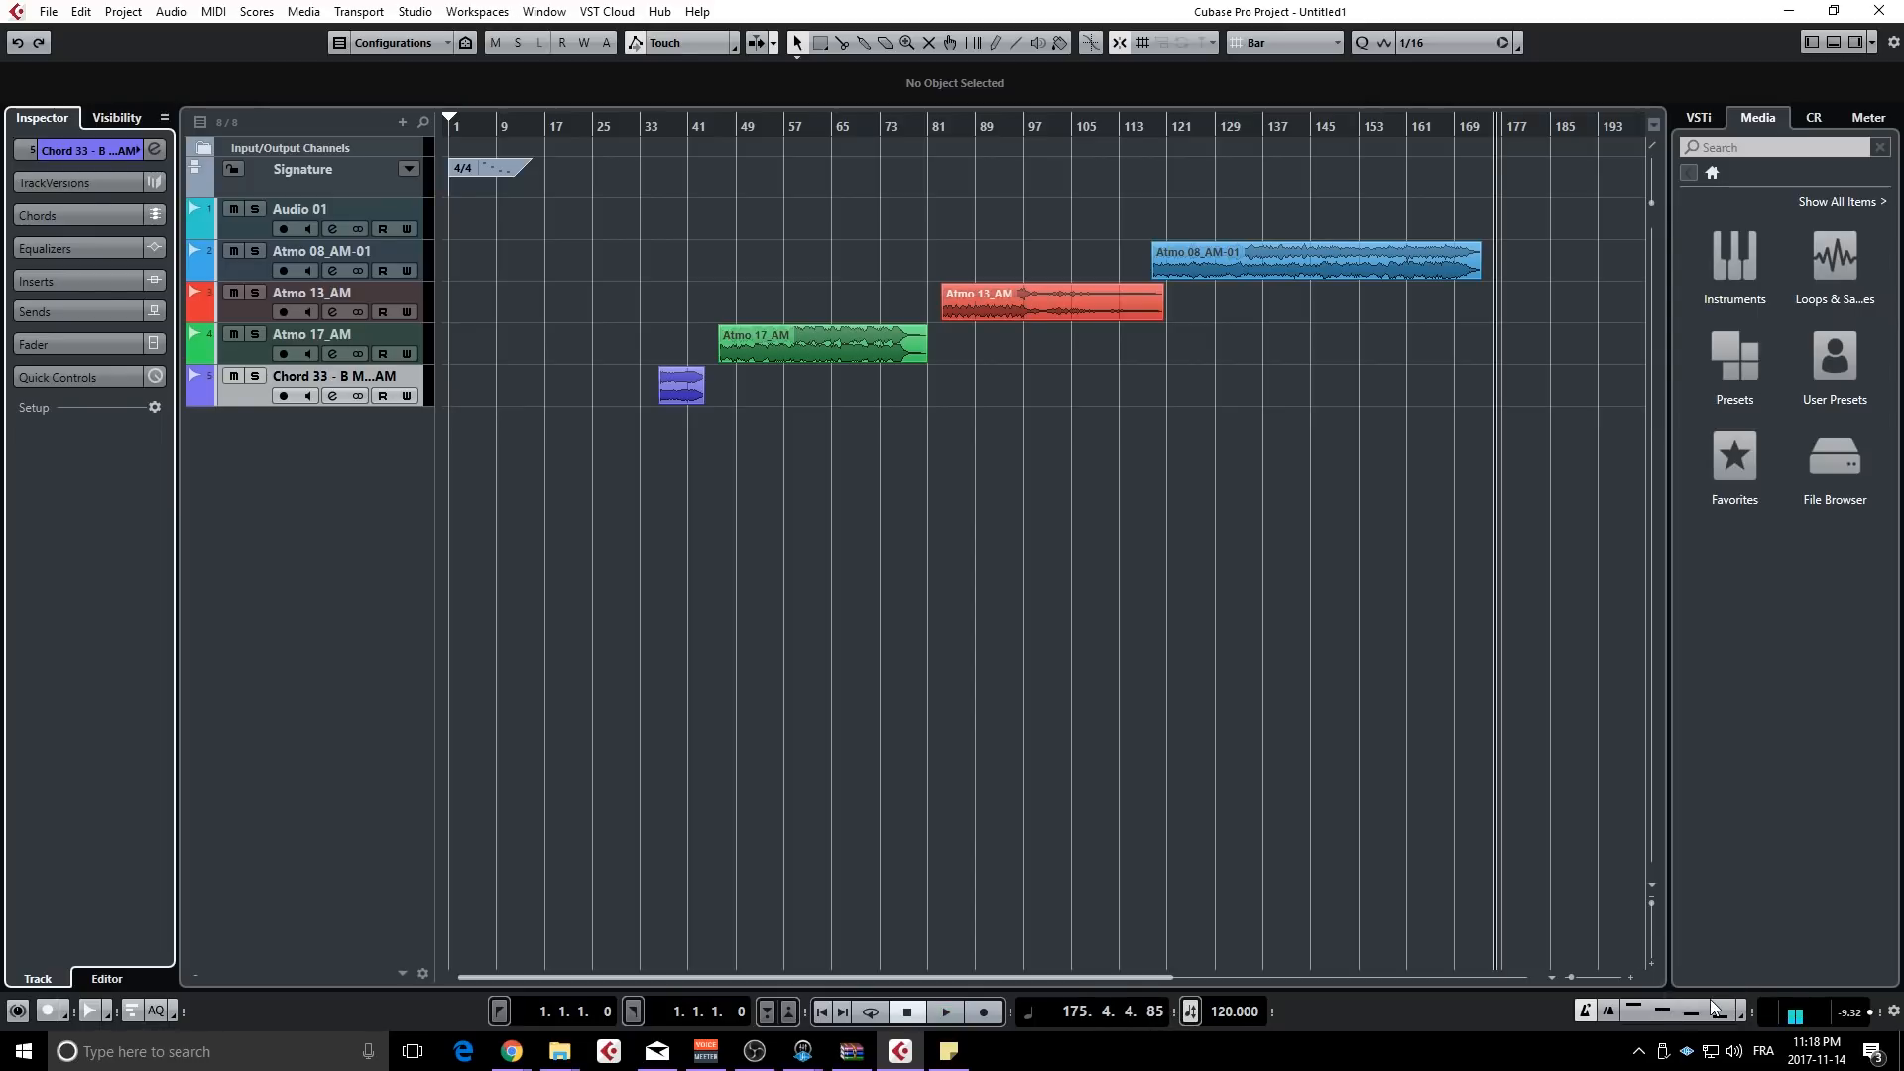
# - Try changing the accent level of the third click in the Untitled pattern, and close the Click Pattern Editor
pyautogui.click(1710, 1012)
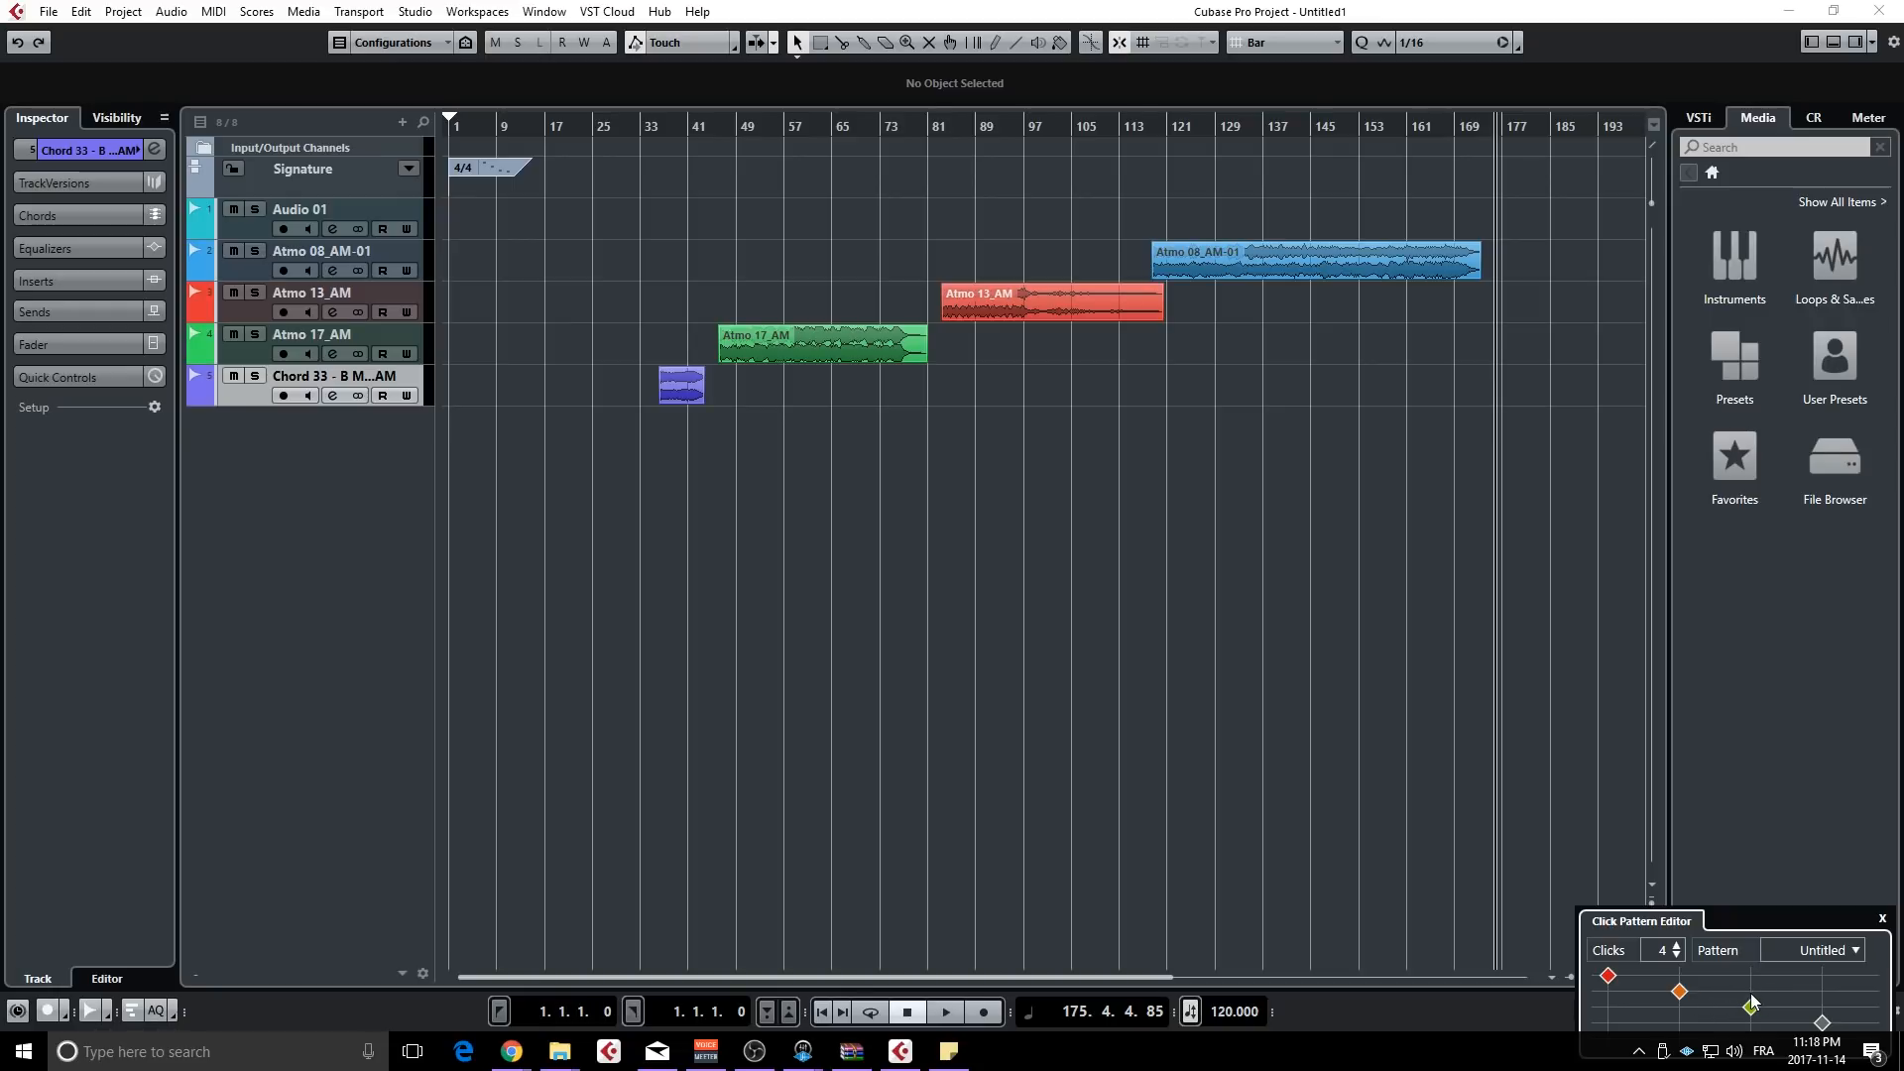
pyautogui.click(1750, 994)
pyautogui.click(1747, 1019)
pyautogui.click(1883, 919)
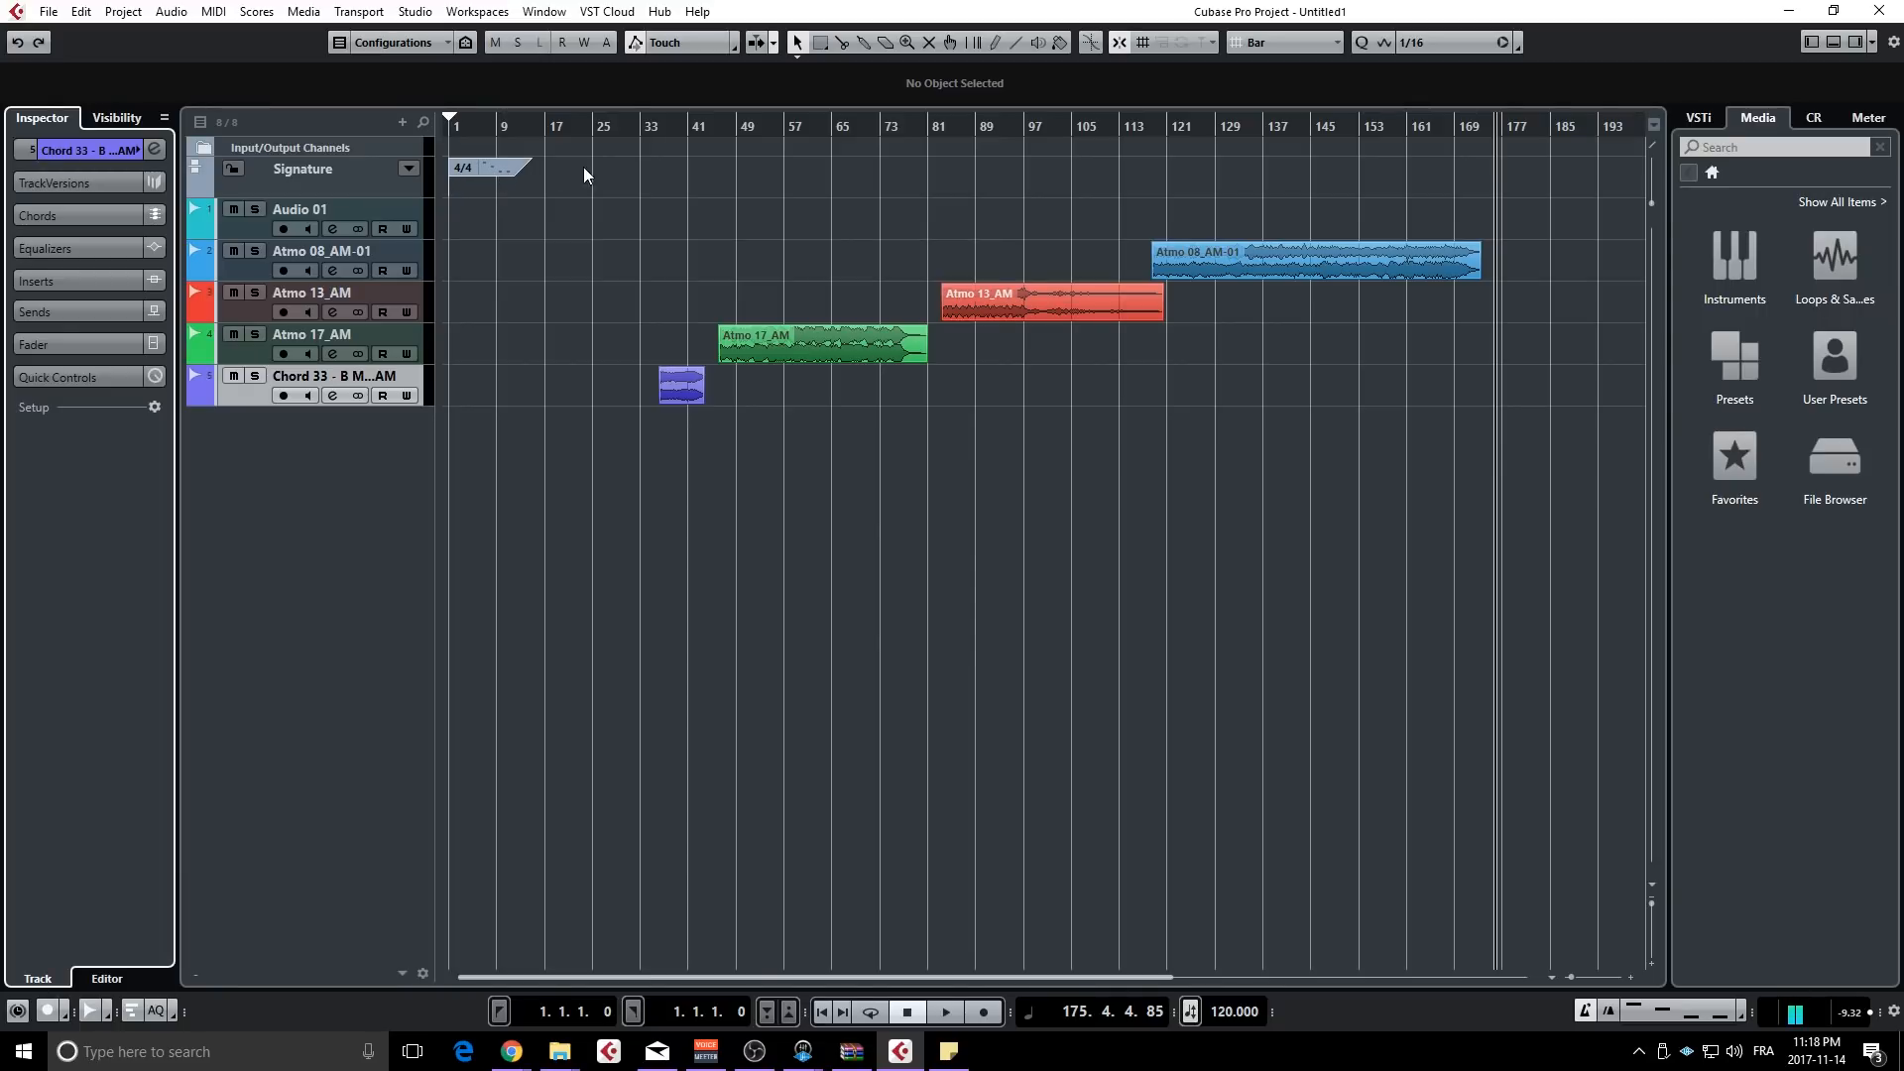
# - Add a 4/4 time signature event at bar 32 on the Signature track and view its click pattern
pyautogui.click(650, 169)
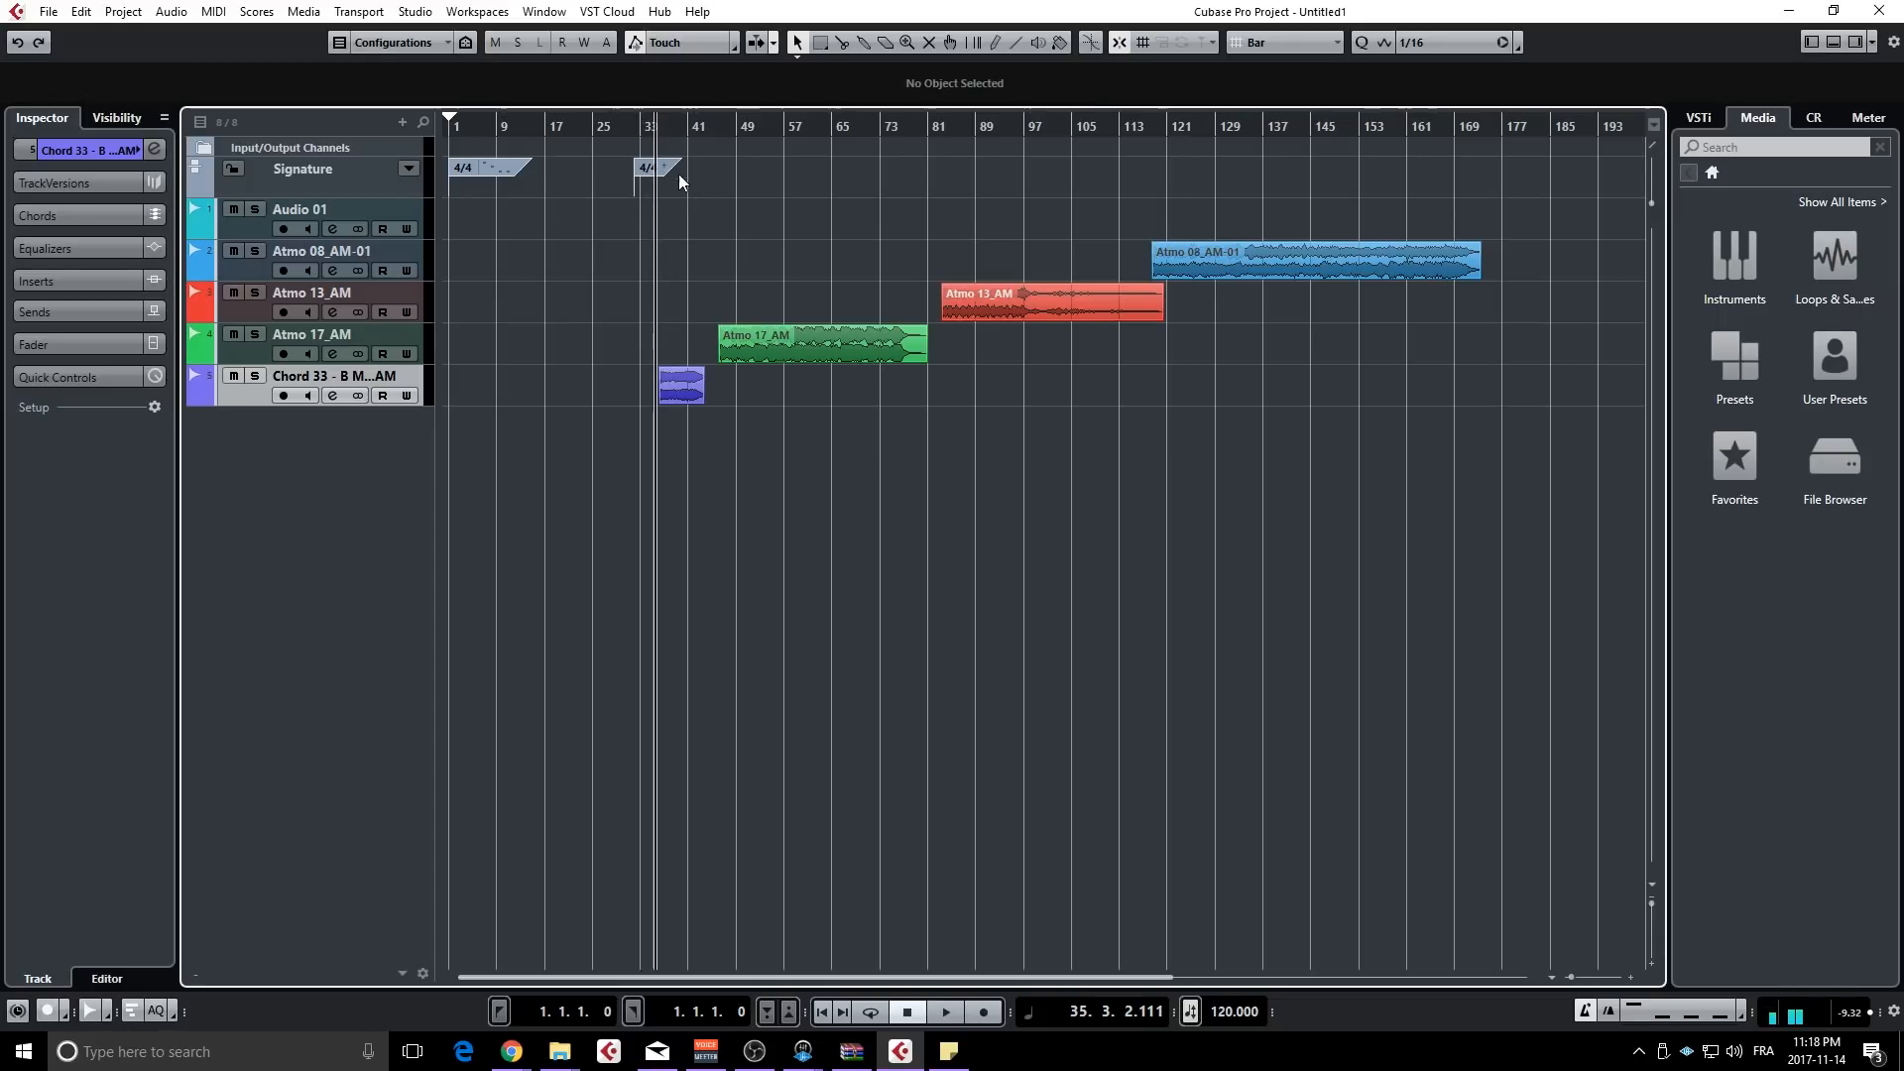
pyautogui.click(666, 165)
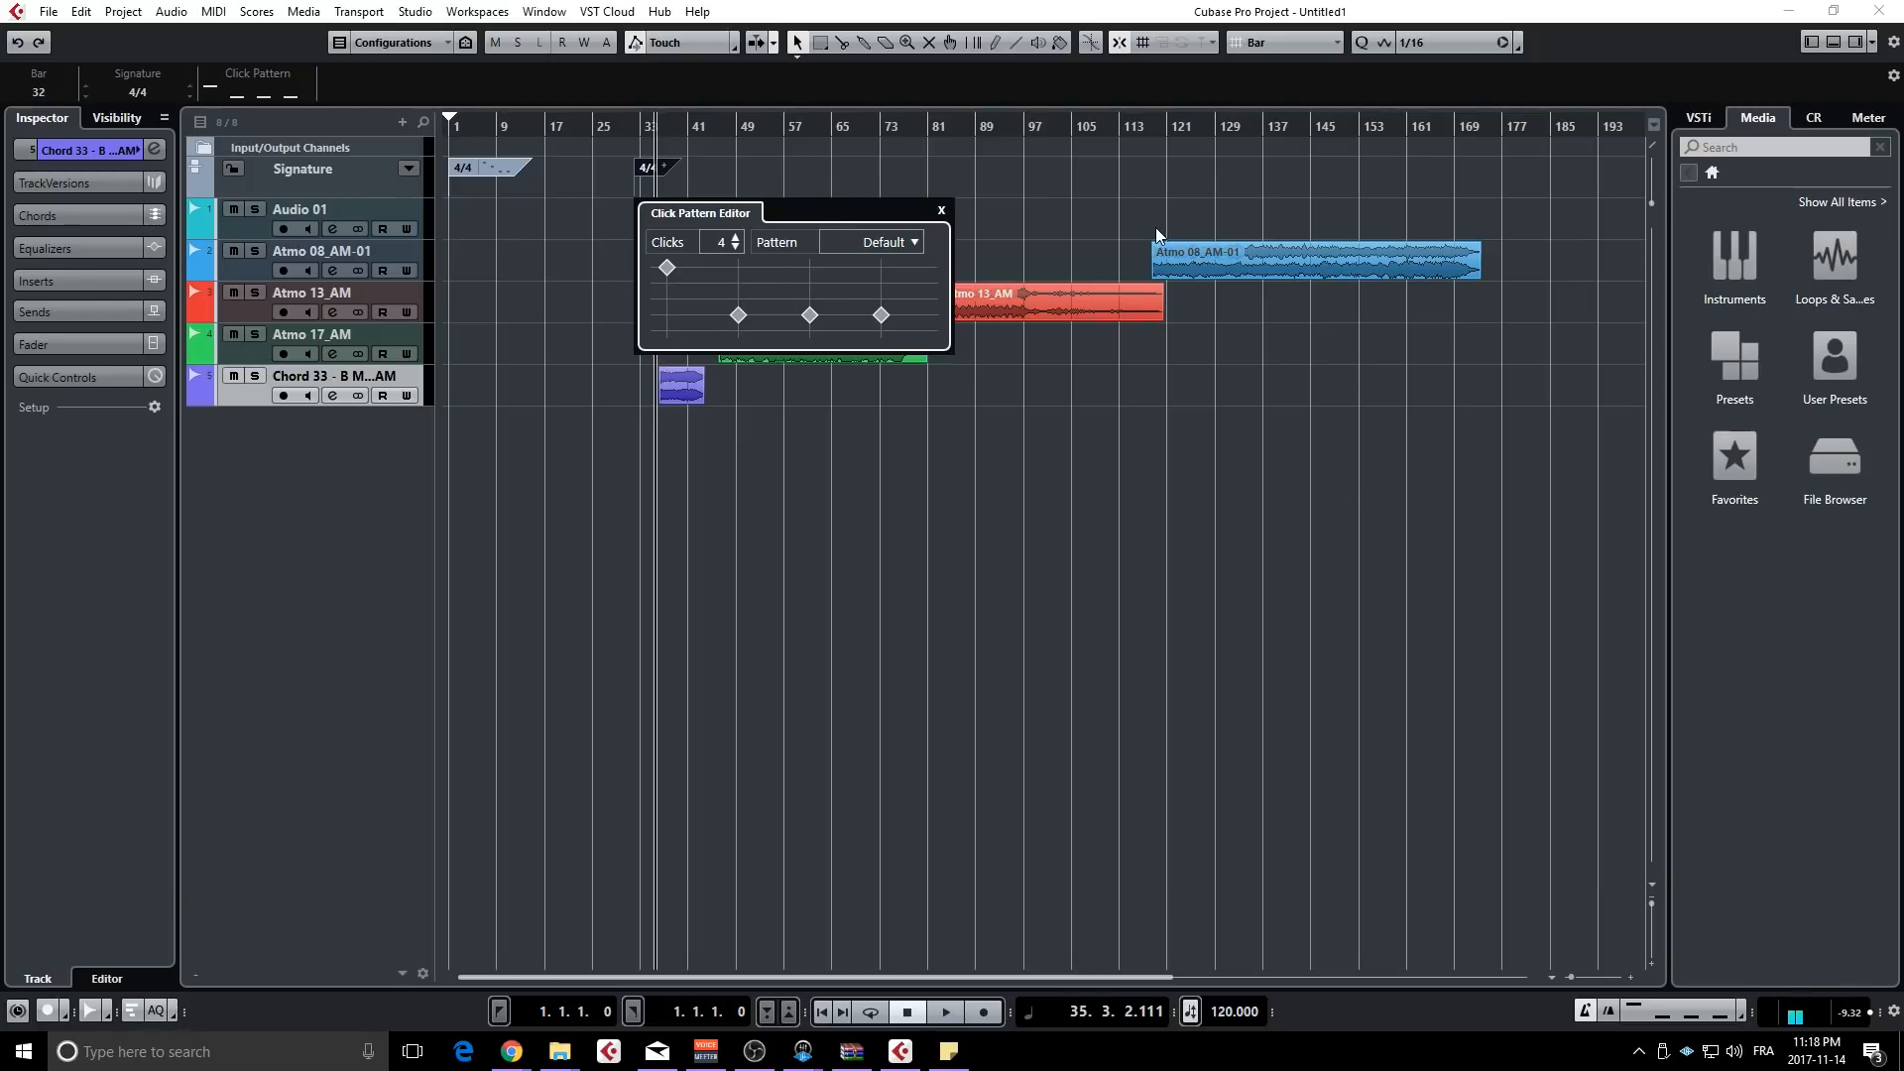
pyautogui.click(943, 210)
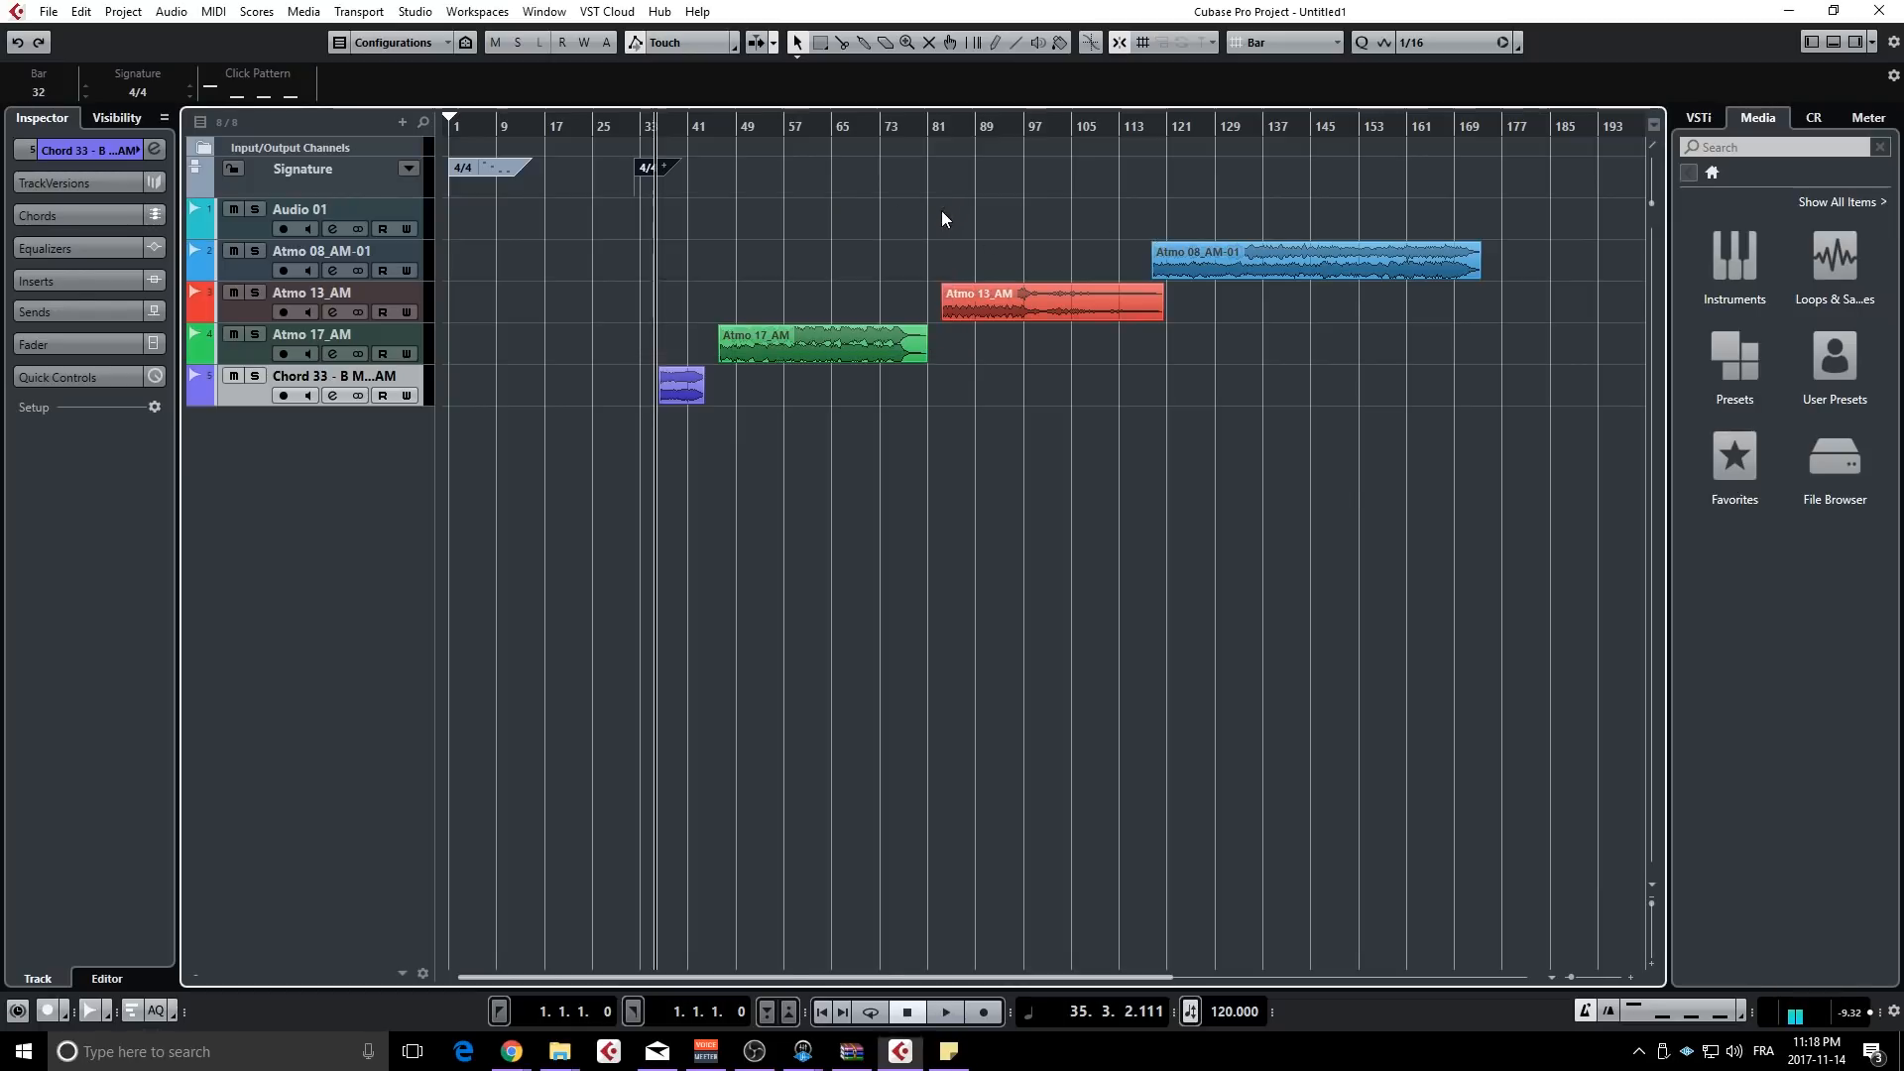
# - Delete the Signature track from the project
pyautogui.click(357, 188)
pyautogui.press('Delete')
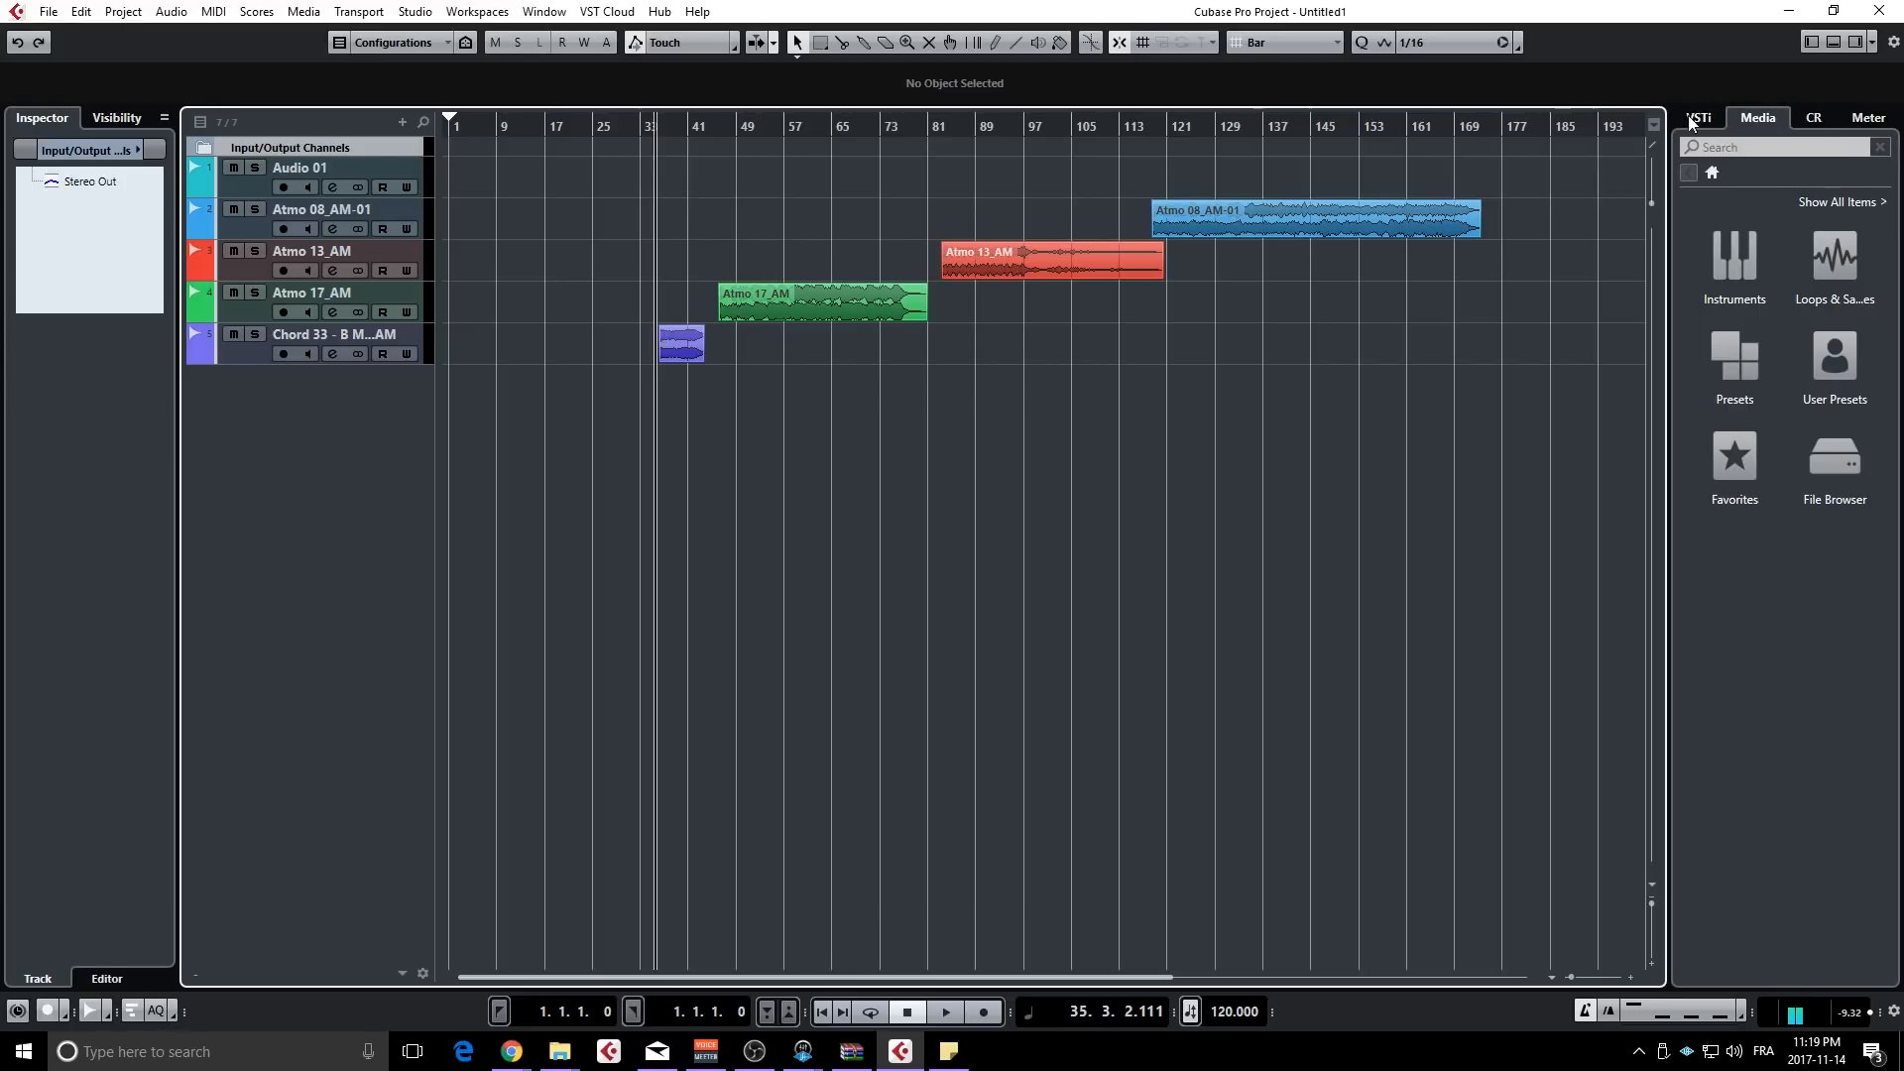
# - Look through the Control Room, the Master and Loudness meters and the VSTi rack, and return to the media browser
pyautogui.click(1811, 125)
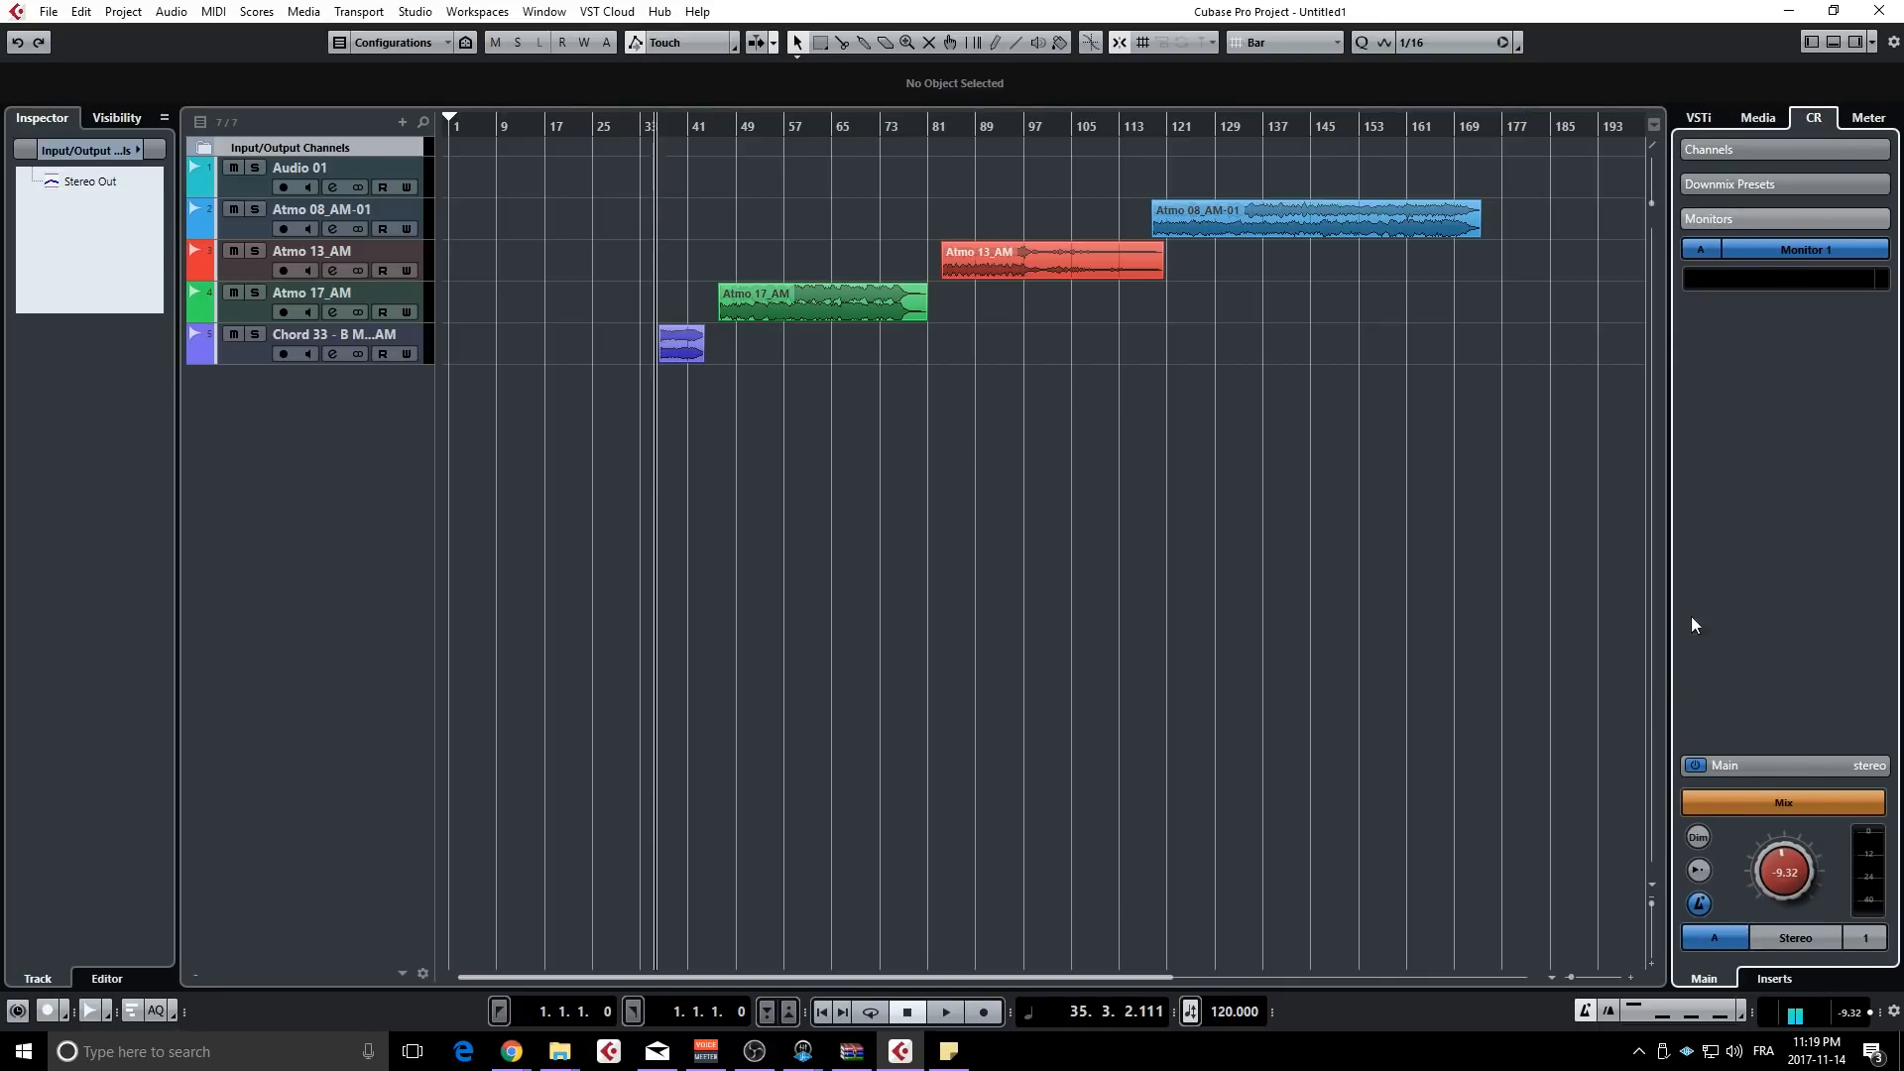
pyautogui.click(1864, 119)
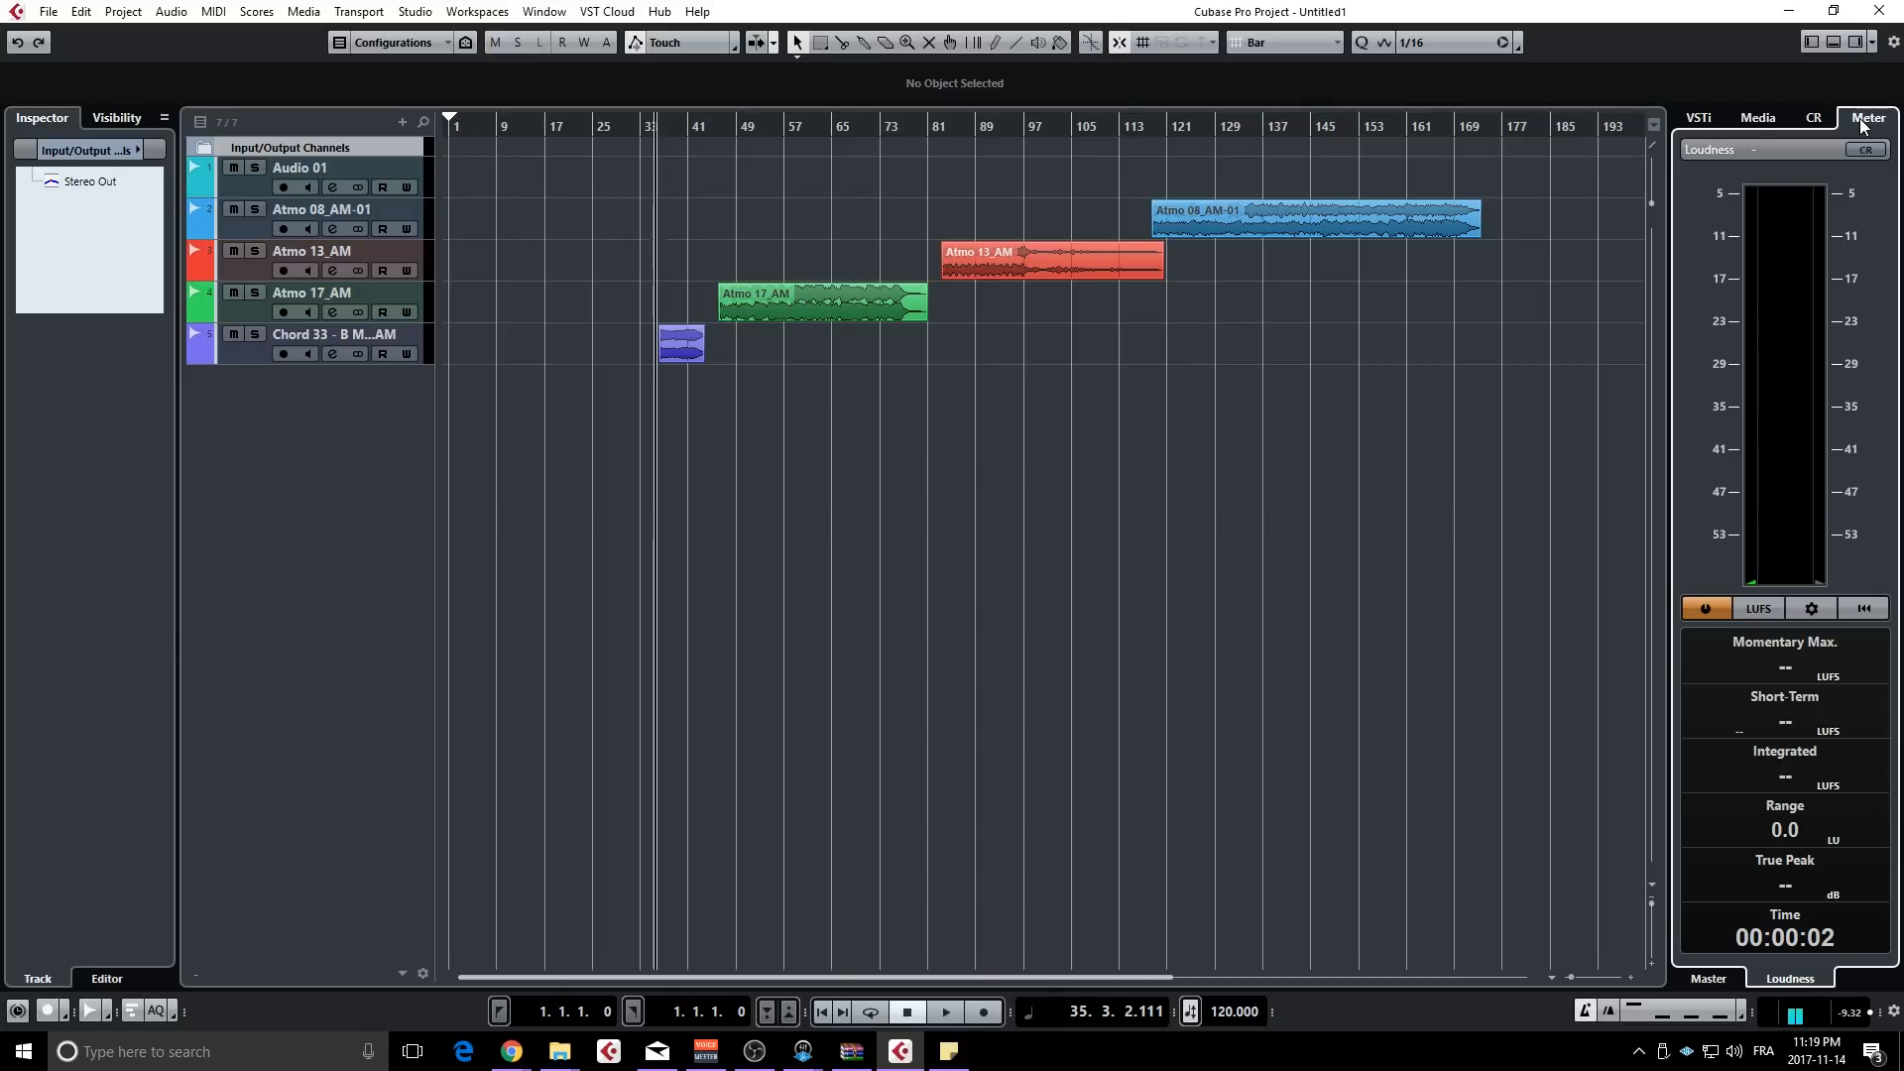
pyautogui.click(1708, 979)
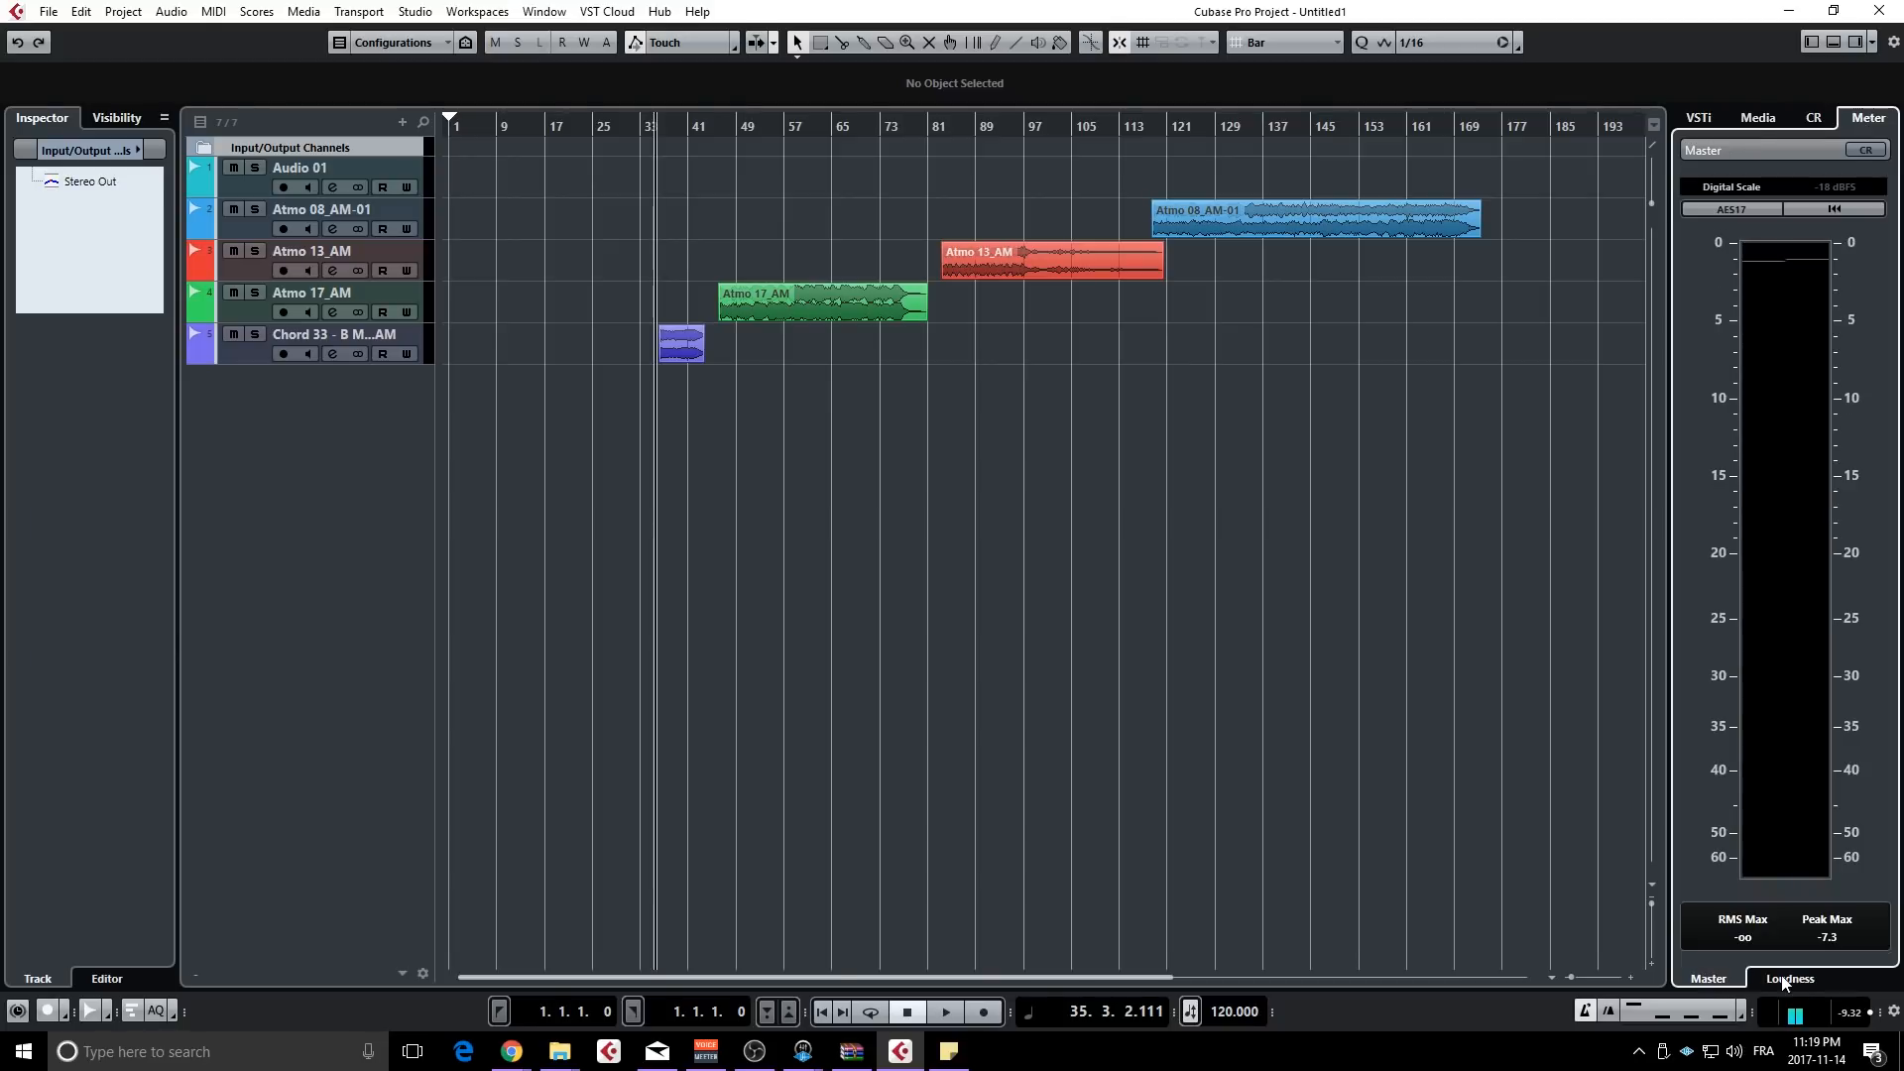
pyautogui.click(1781, 980)
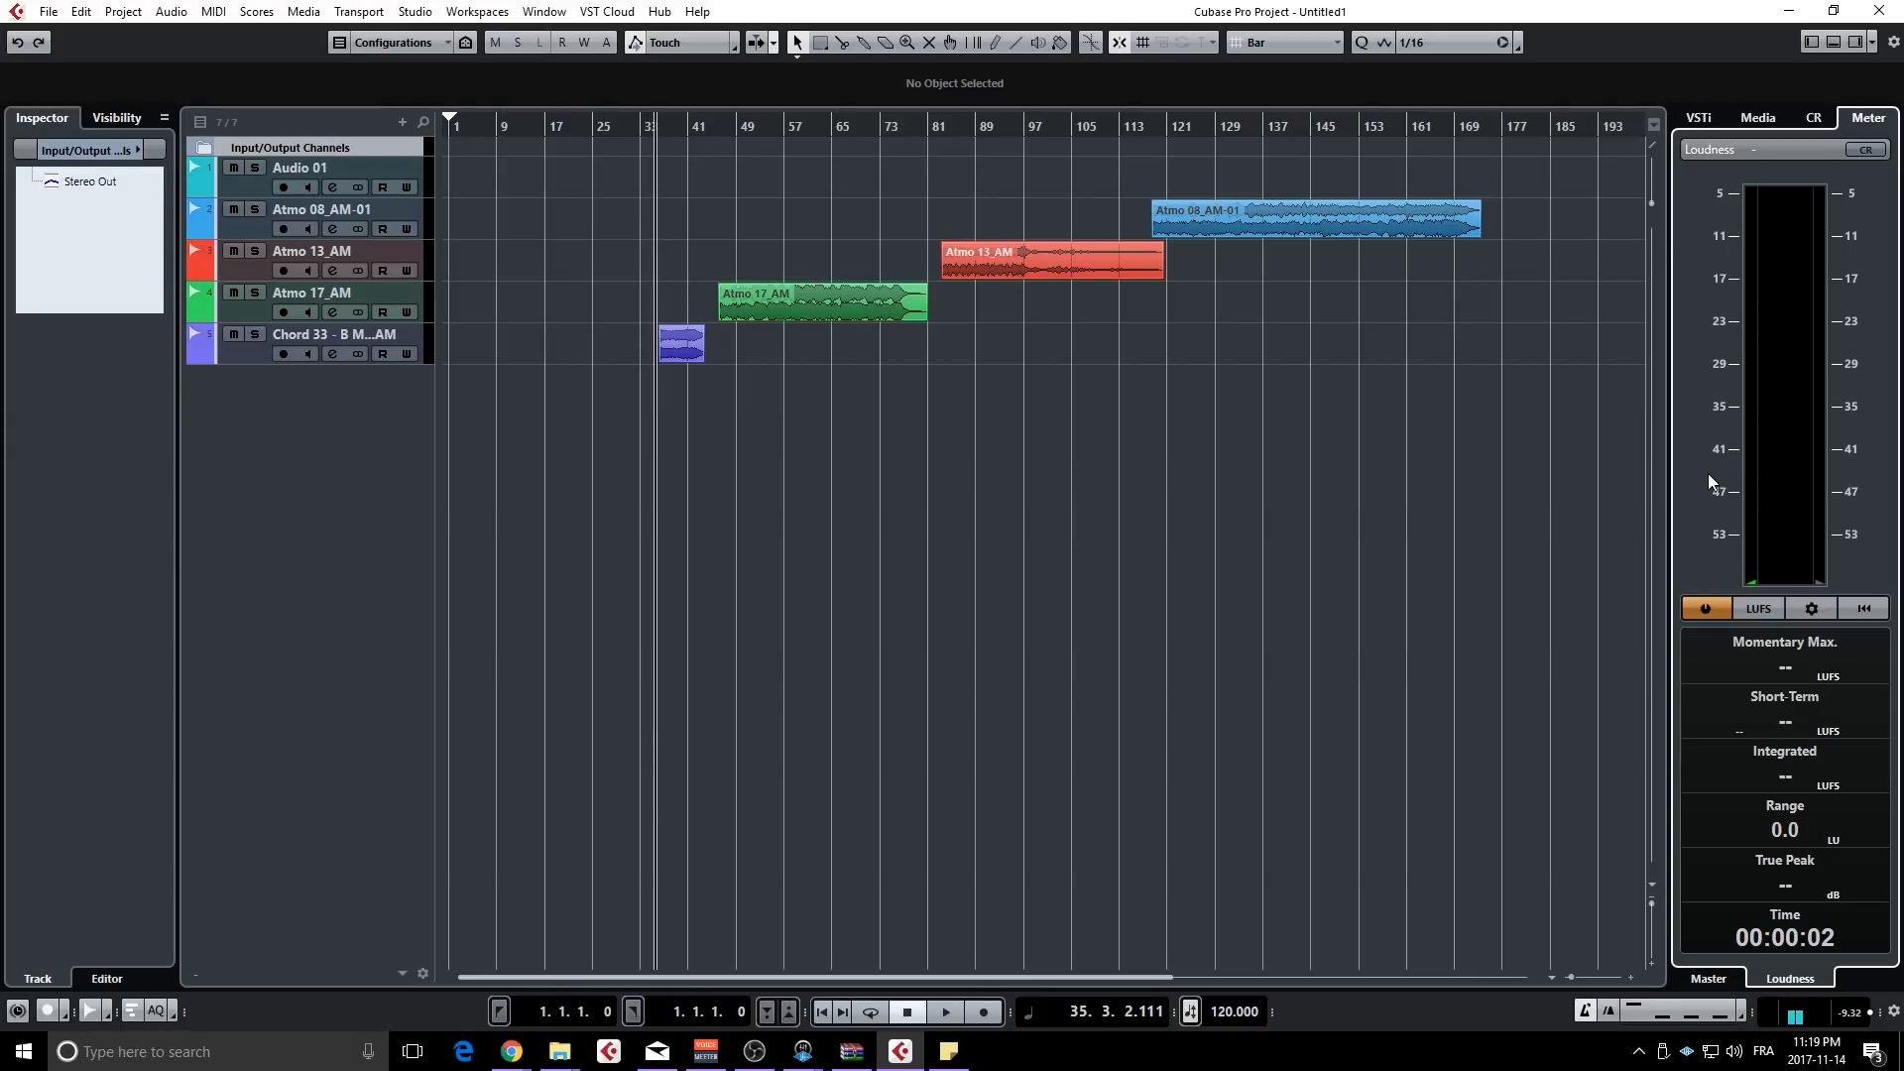
pyautogui.click(1699, 117)
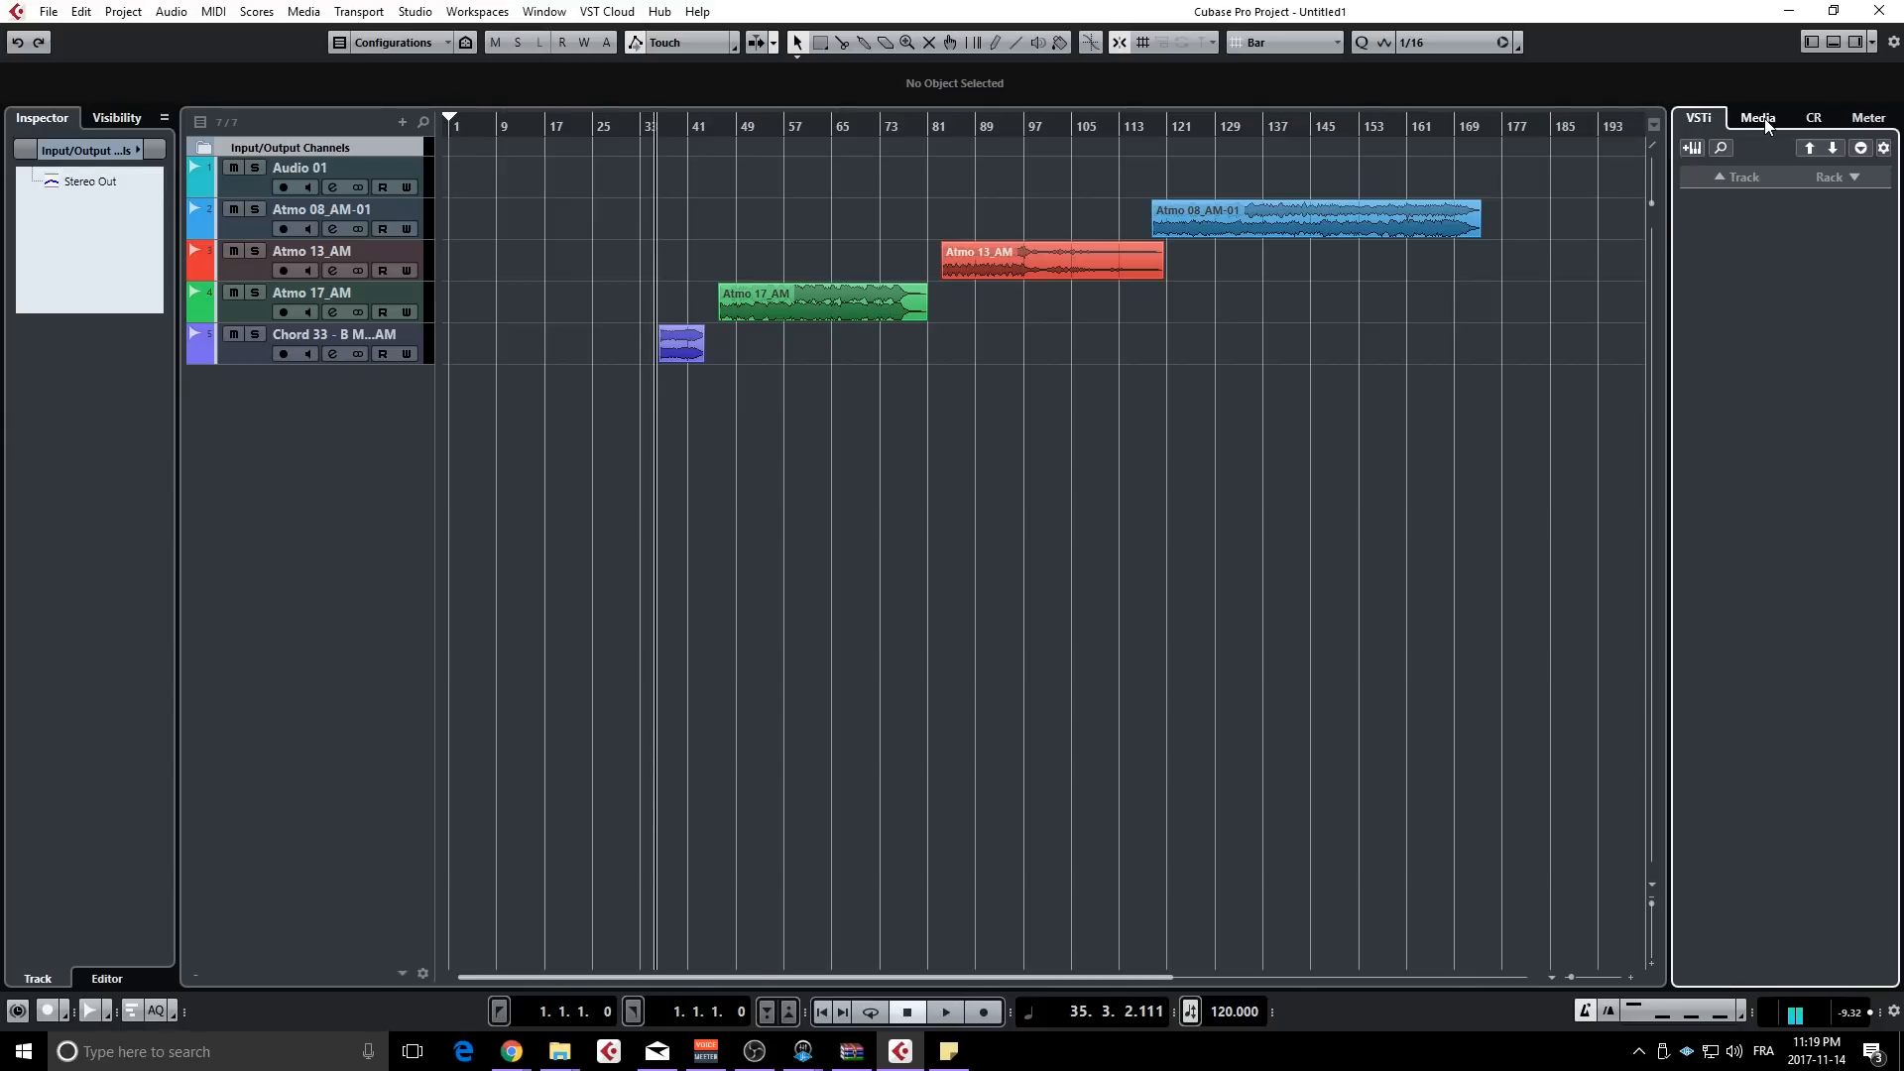
pyautogui.click(1762, 119)
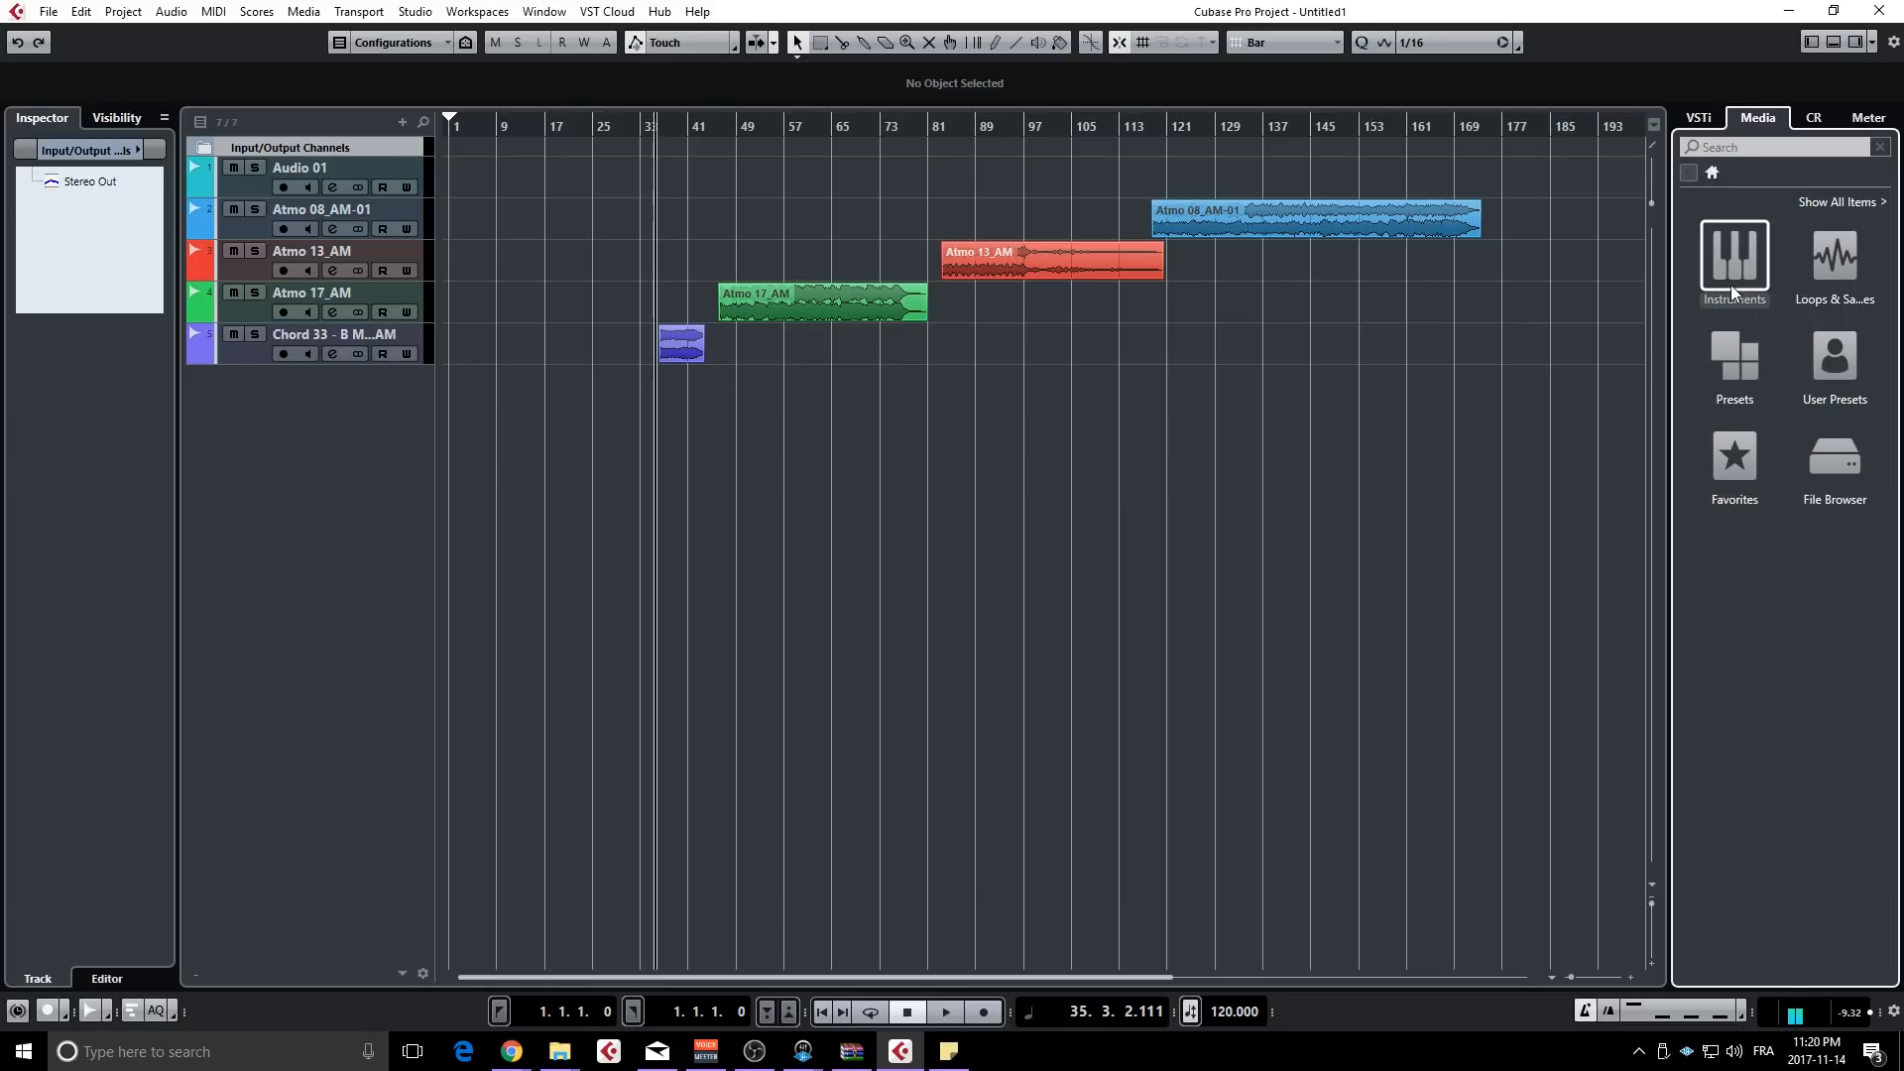
# - Try adding a Groove Agent instrument track from the media browser's Instruments, and delete the track again
pyautogui.click(1734, 239)
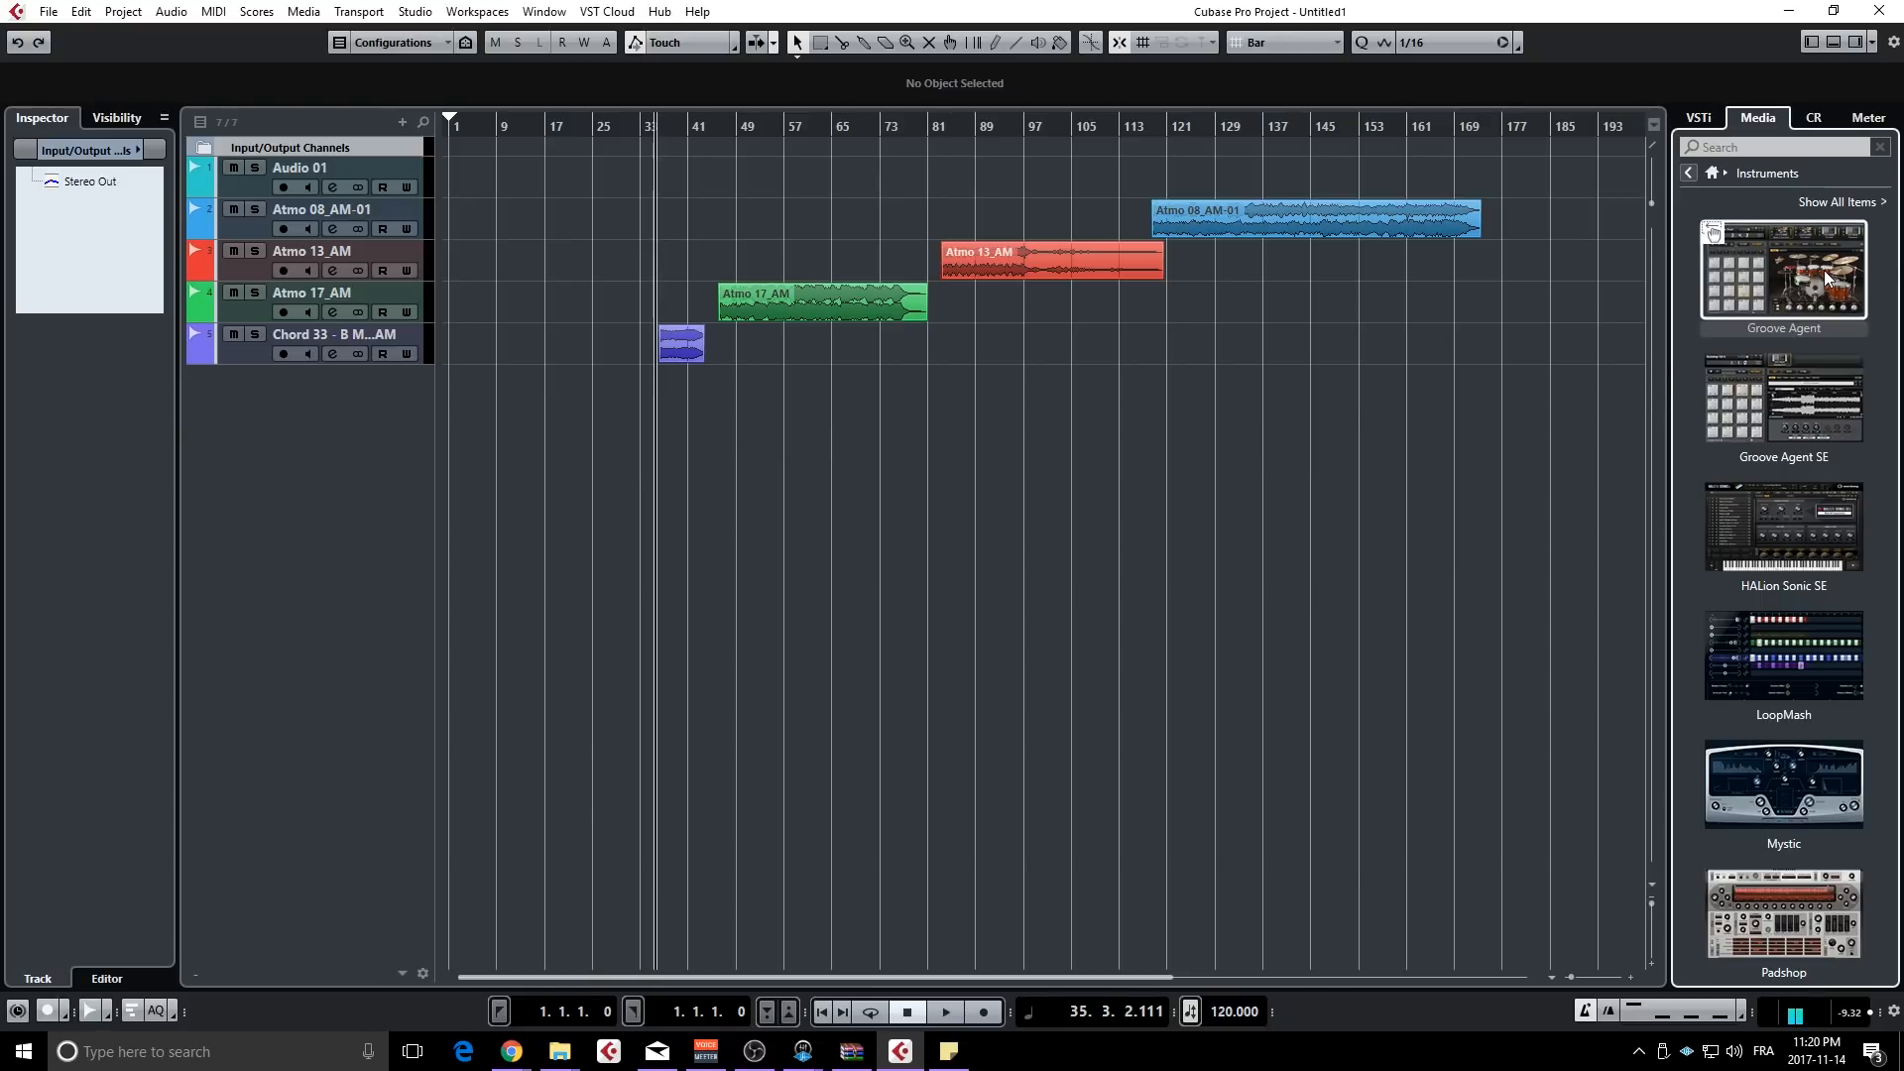
pyautogui.moveTo(1828, 279)
pyautogui.mouseDown()
pyautogui.moveTo(546, 439)
pyautogui.moveTo(544, 415)
pyautogui.mouseUp()
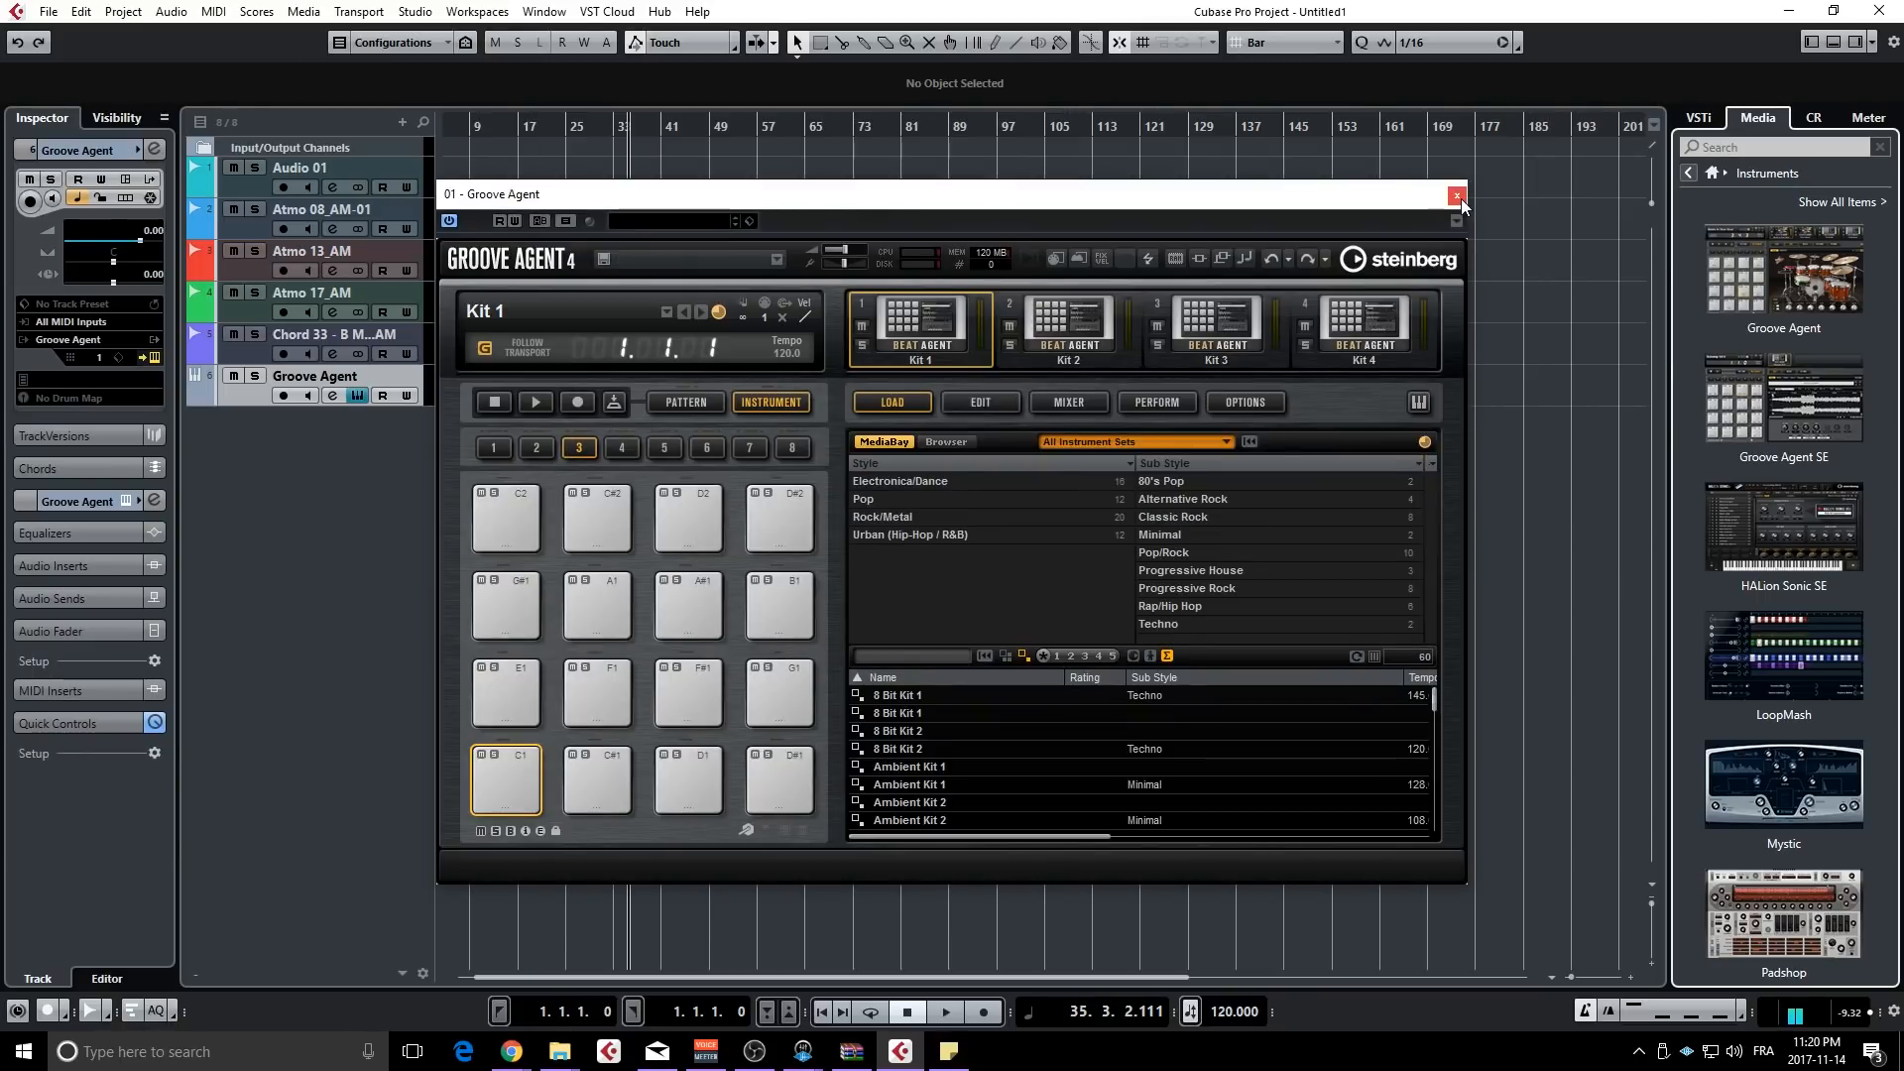
pyautogui.click(1459, 197)
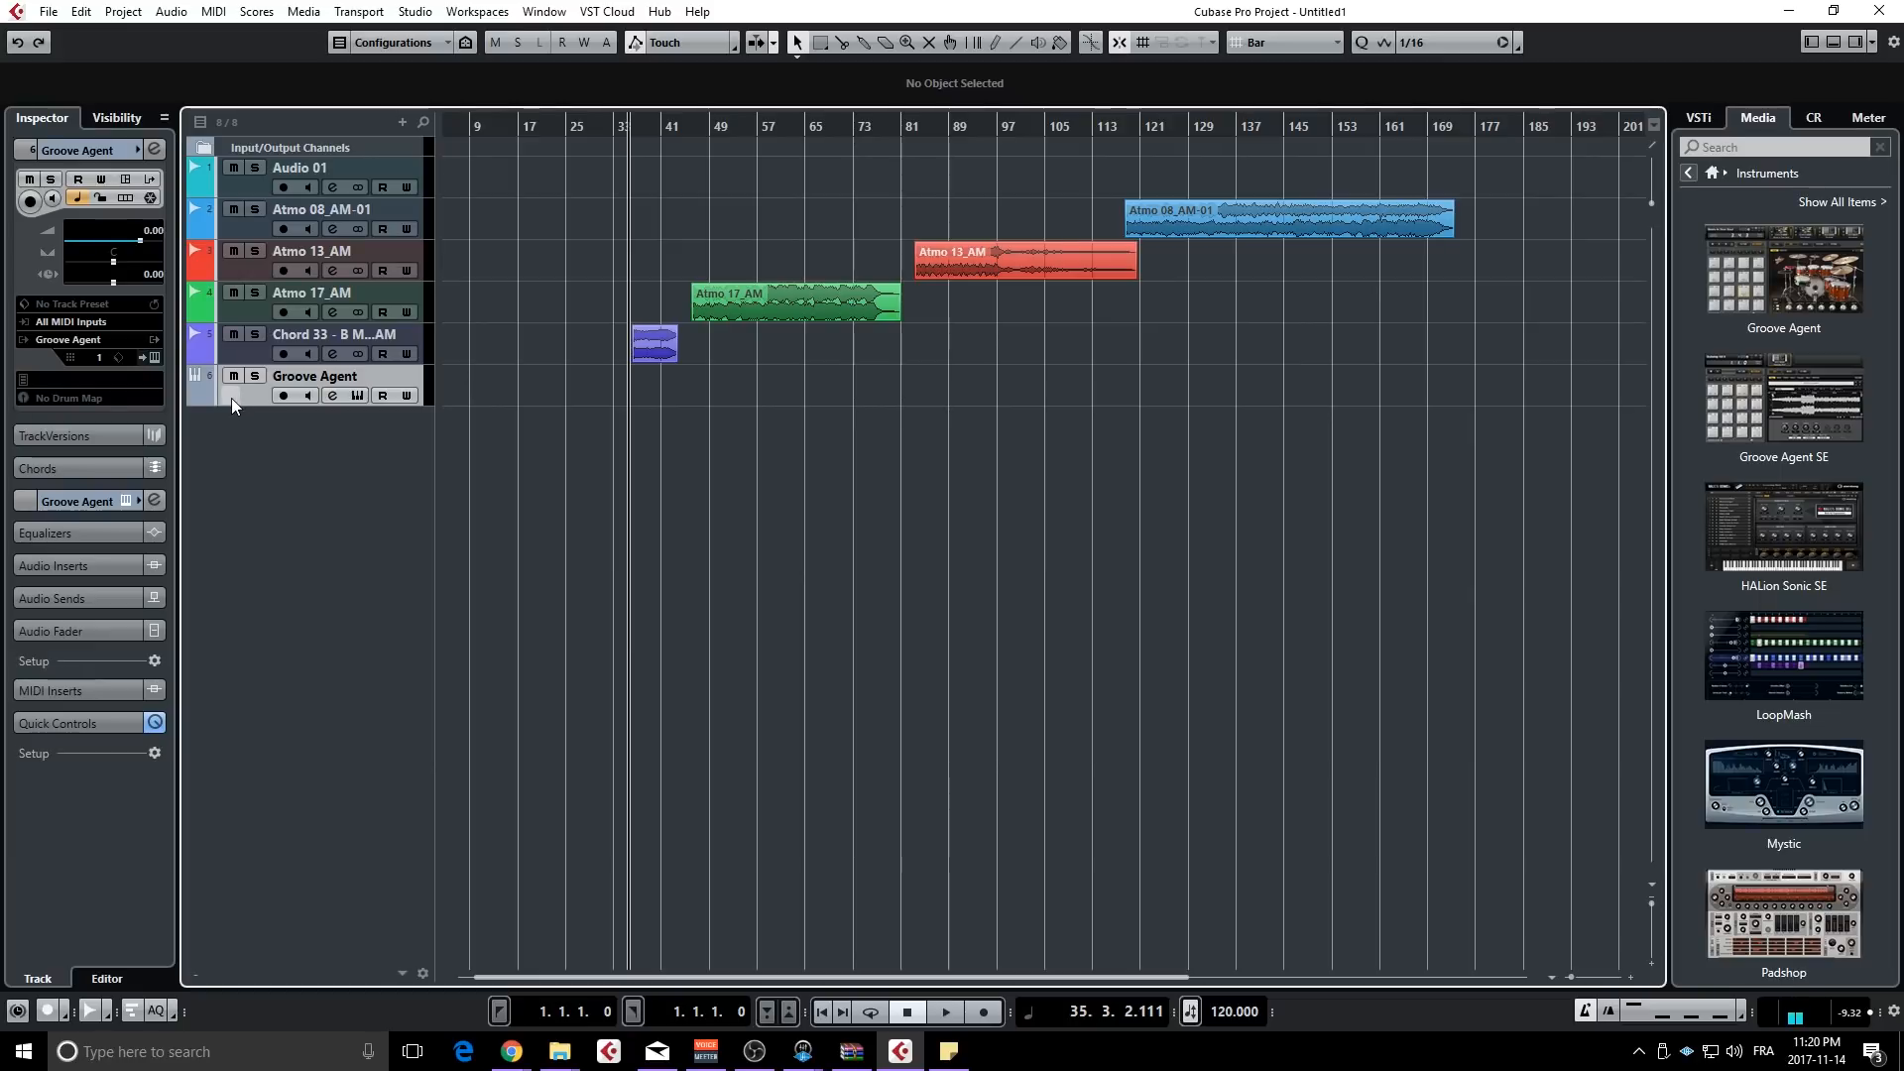
pyautogui.press('Delete')
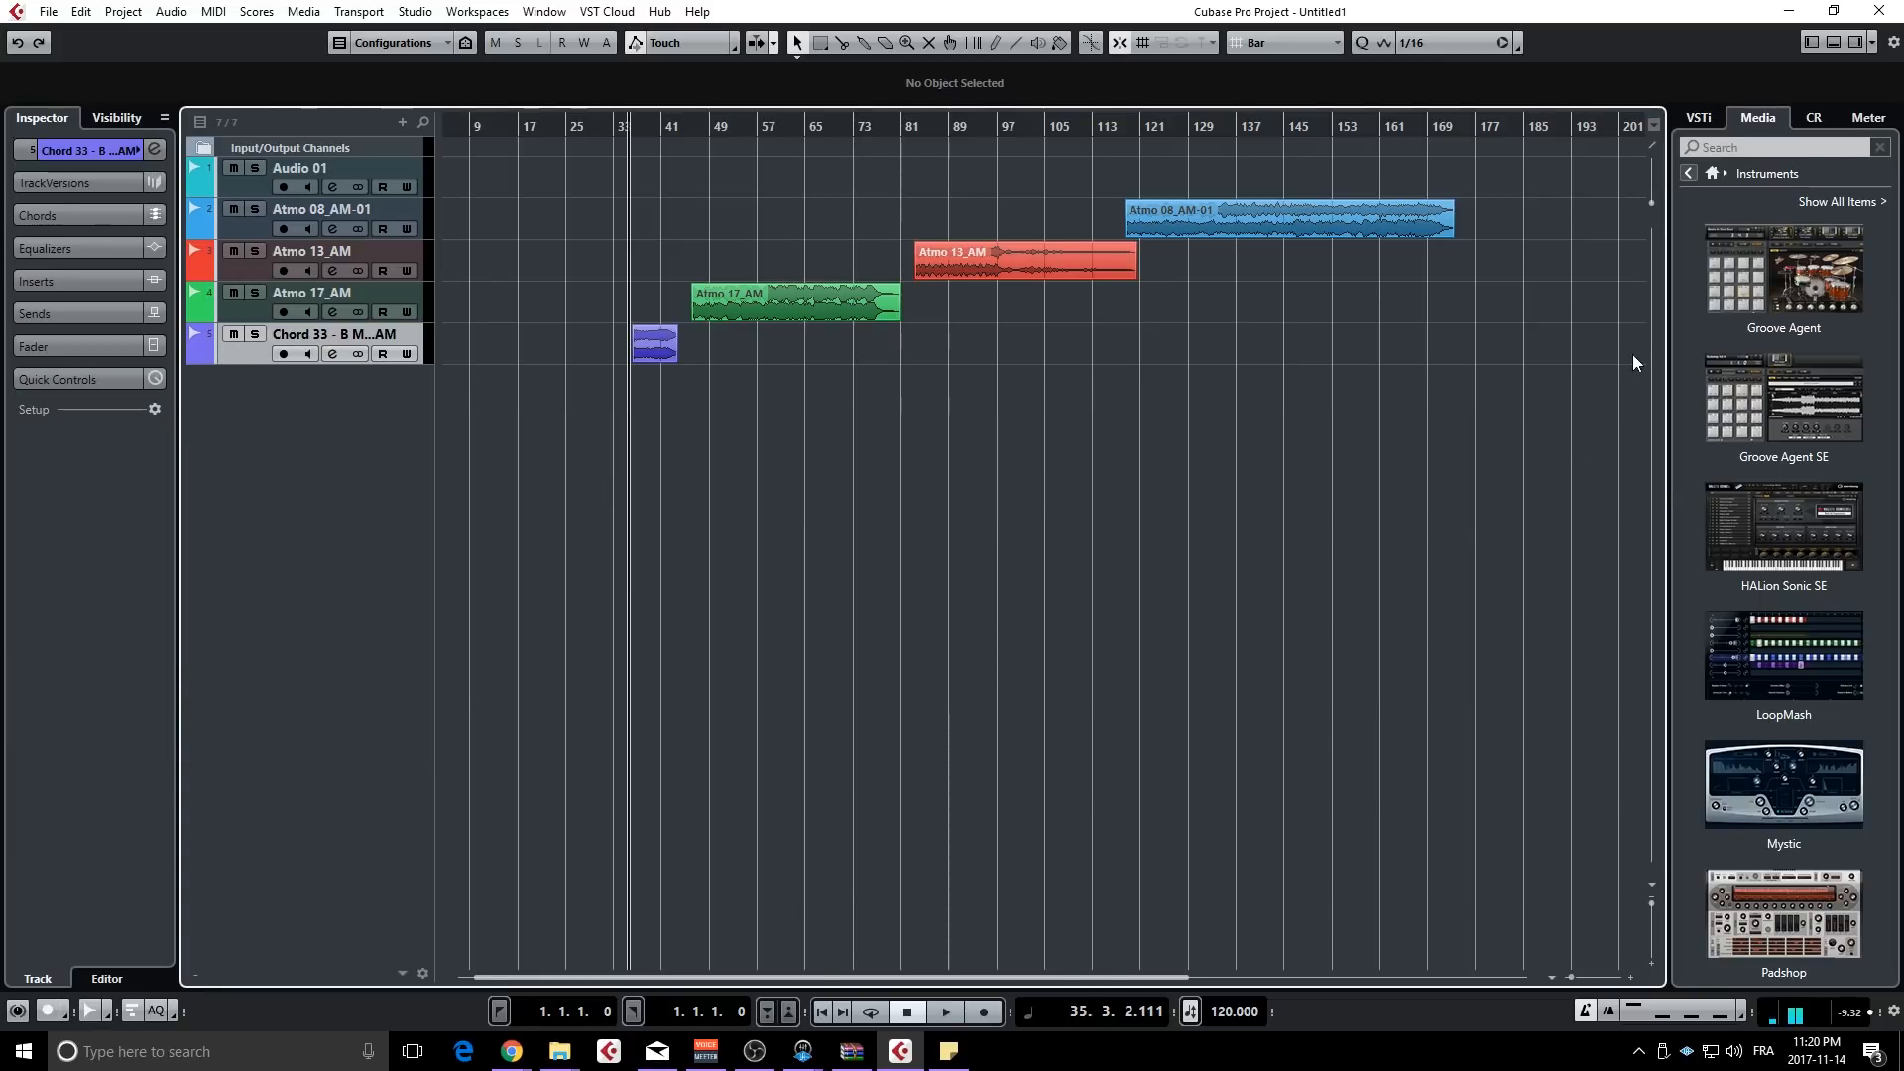
# - Try creating an instrument track from Groove Agent's Alien Cowgirls preset in the GA Library, view its instrument, and undo it
pyautogui.click(1775, 272)
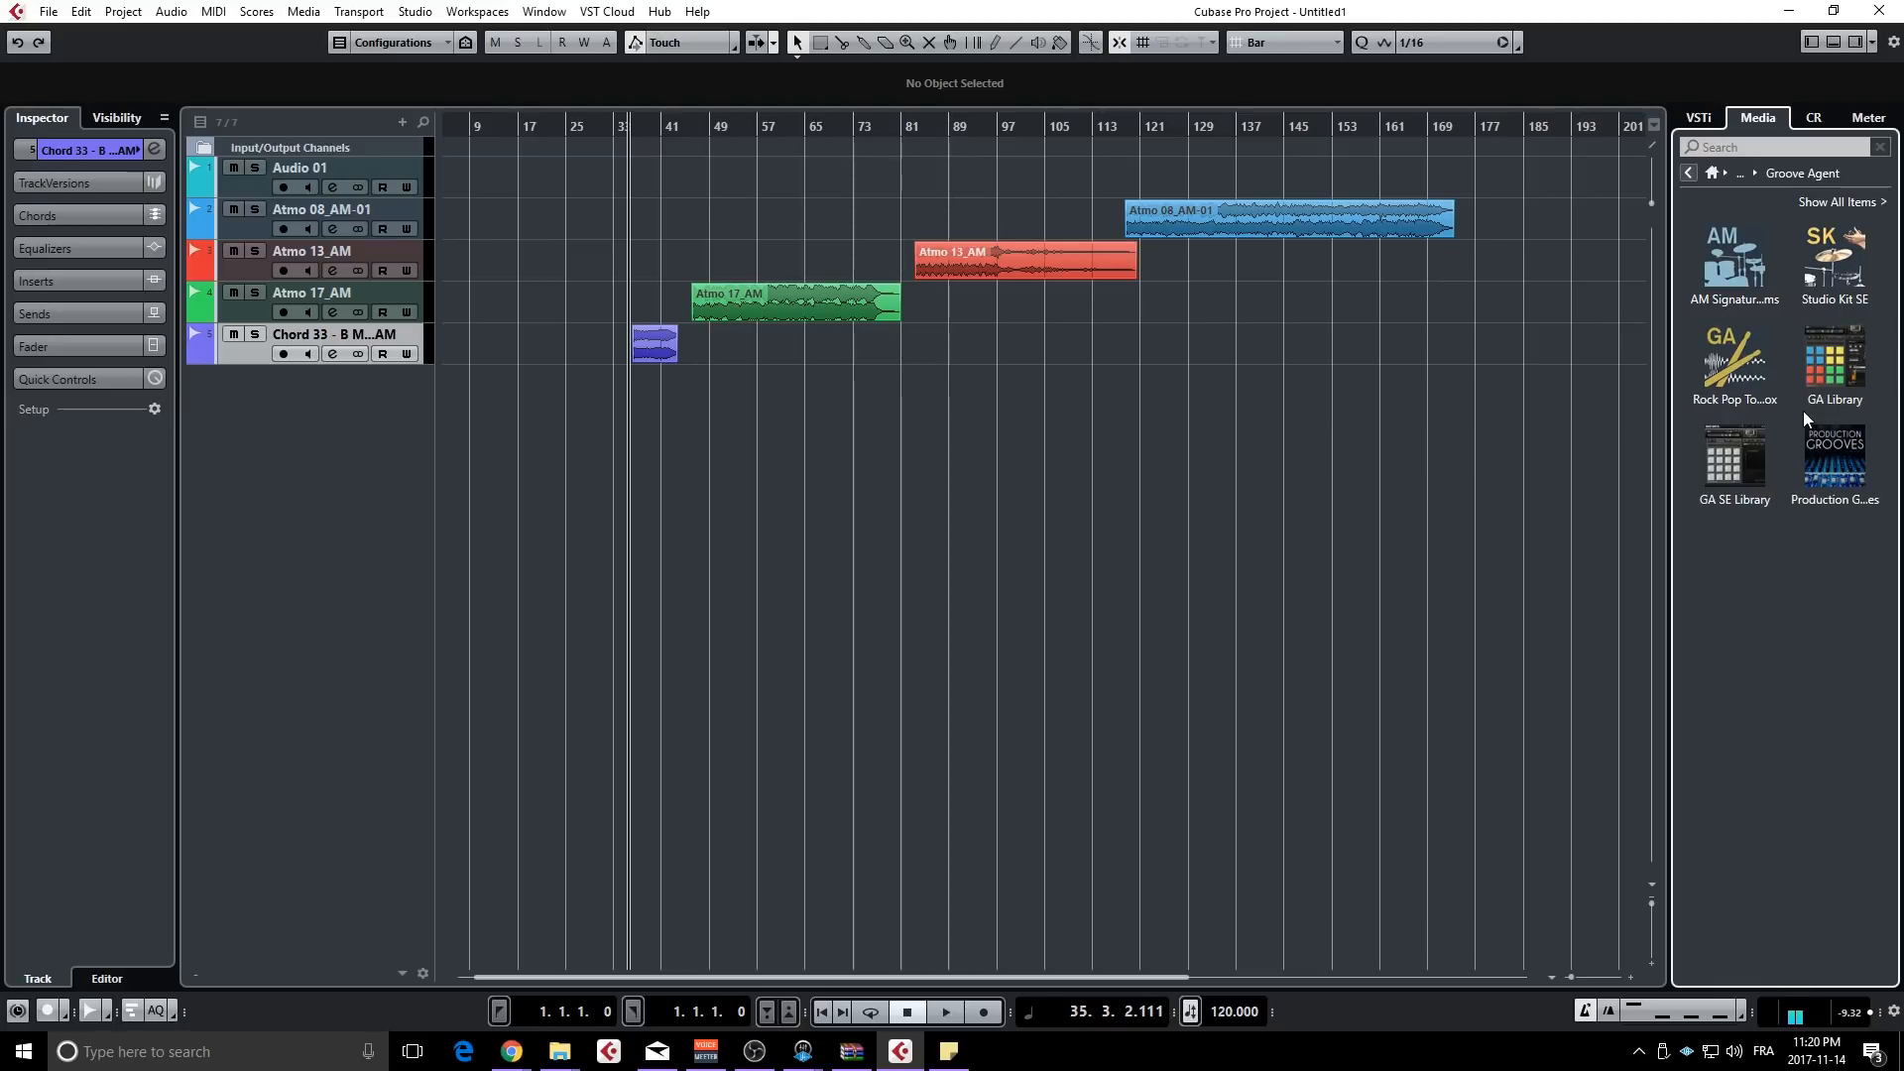
pyautogui.click(1823, 351)
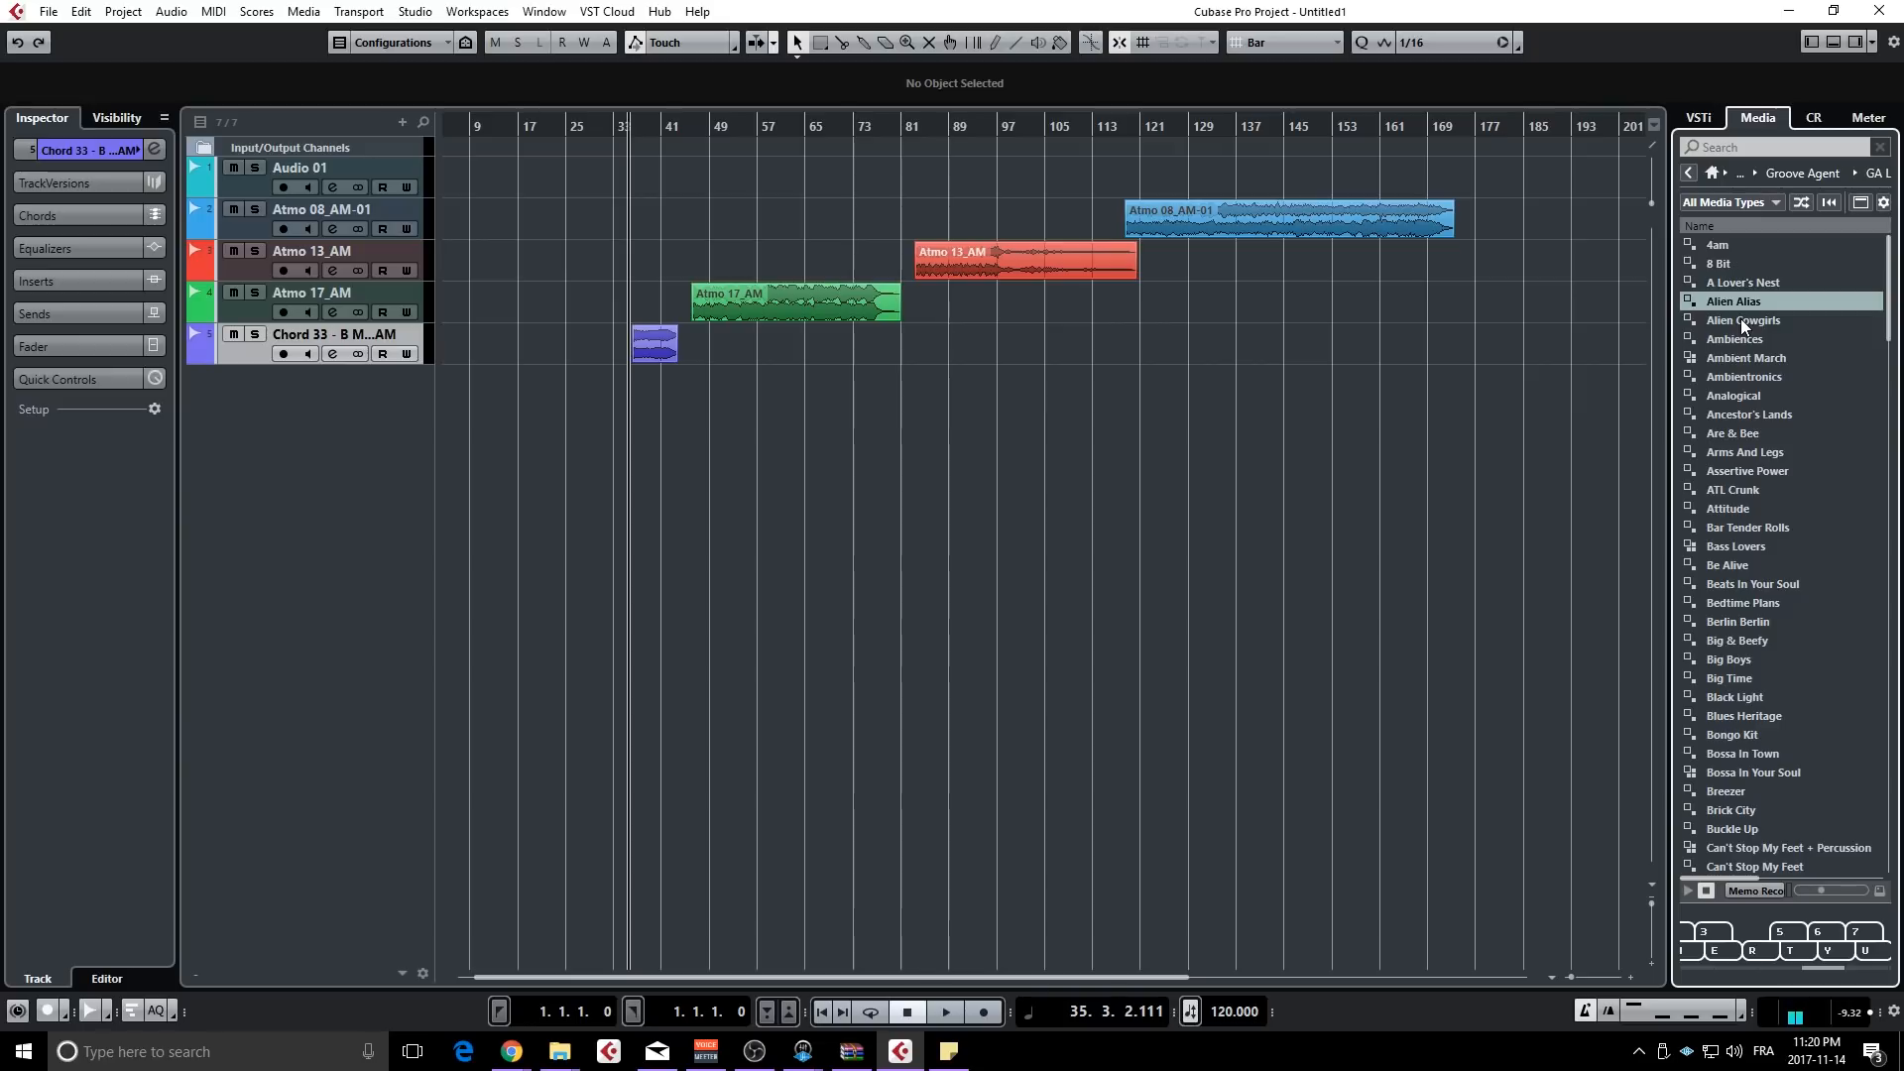
pyautogui.moveTo(1741, 319); pyautogui.dragTo(785, 434)
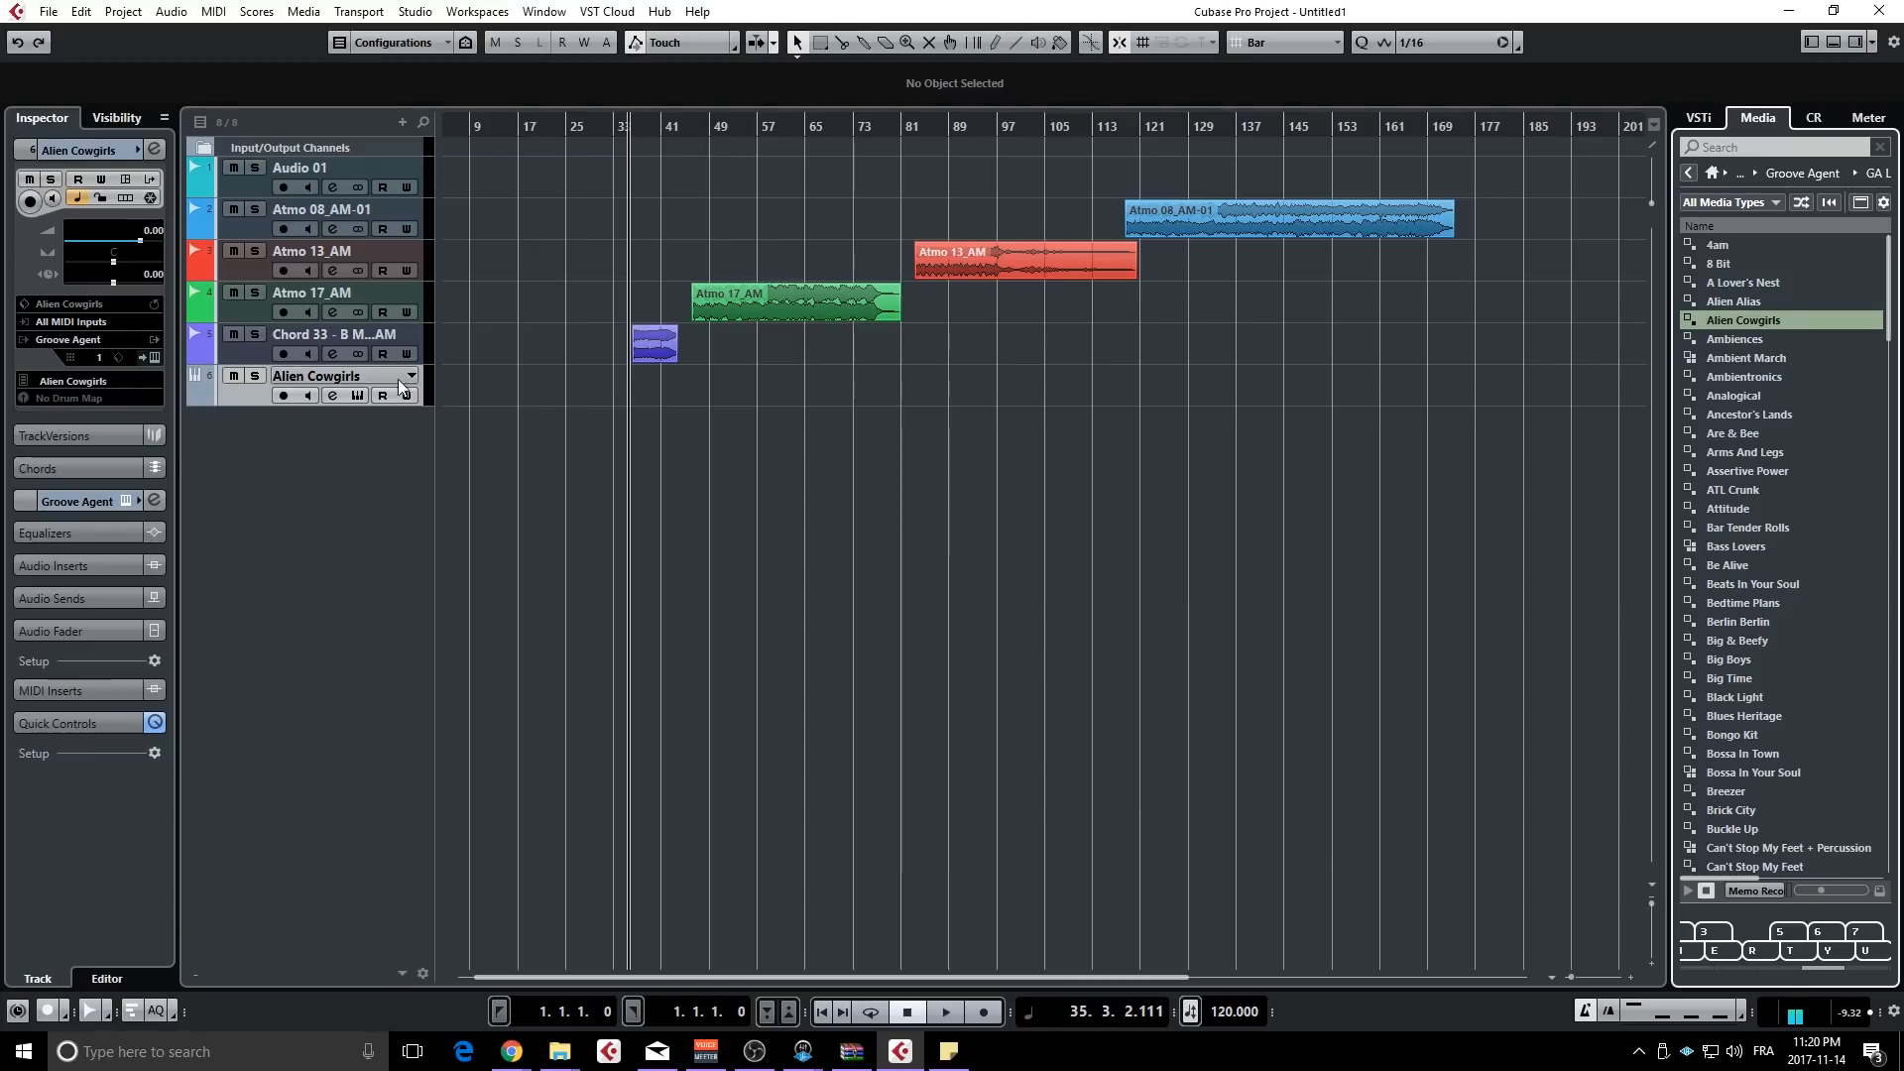
pyautogui.click(359, 396)
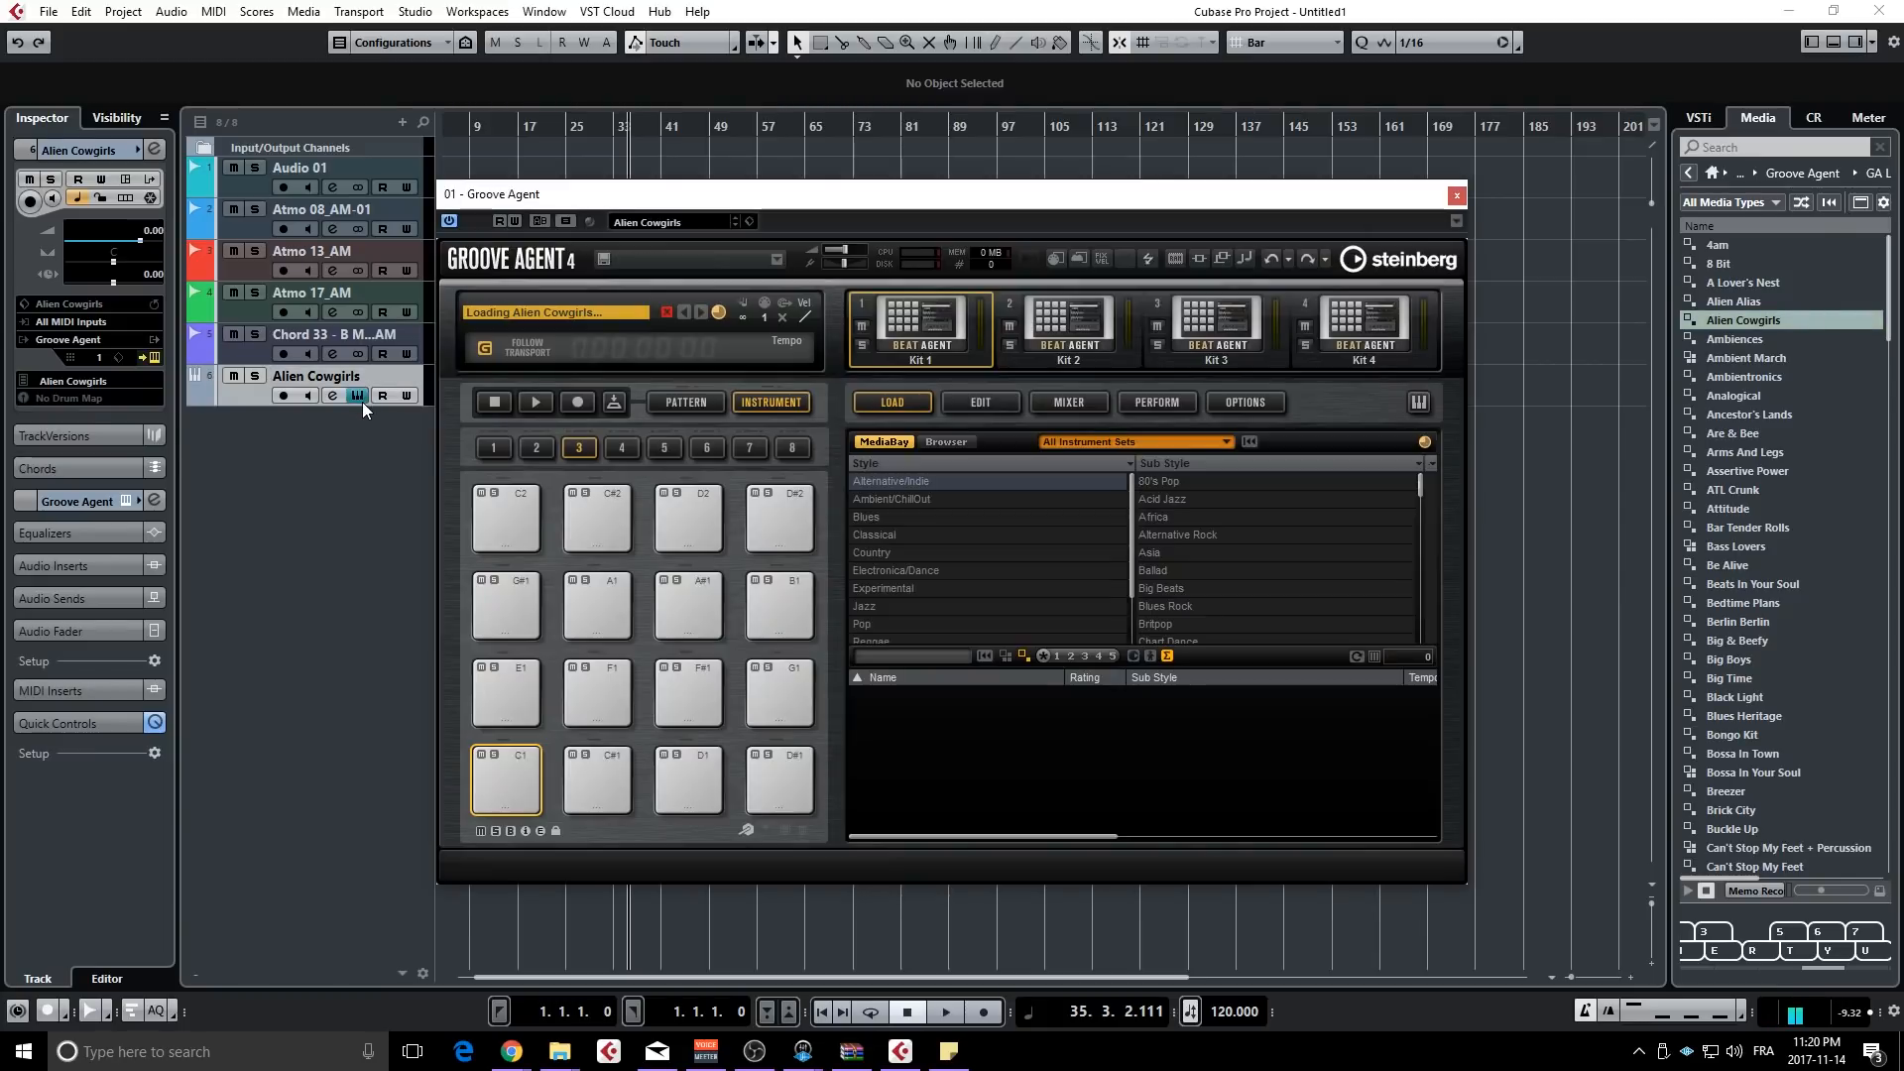
pyautogui.hotkey('ctrl', 'z')
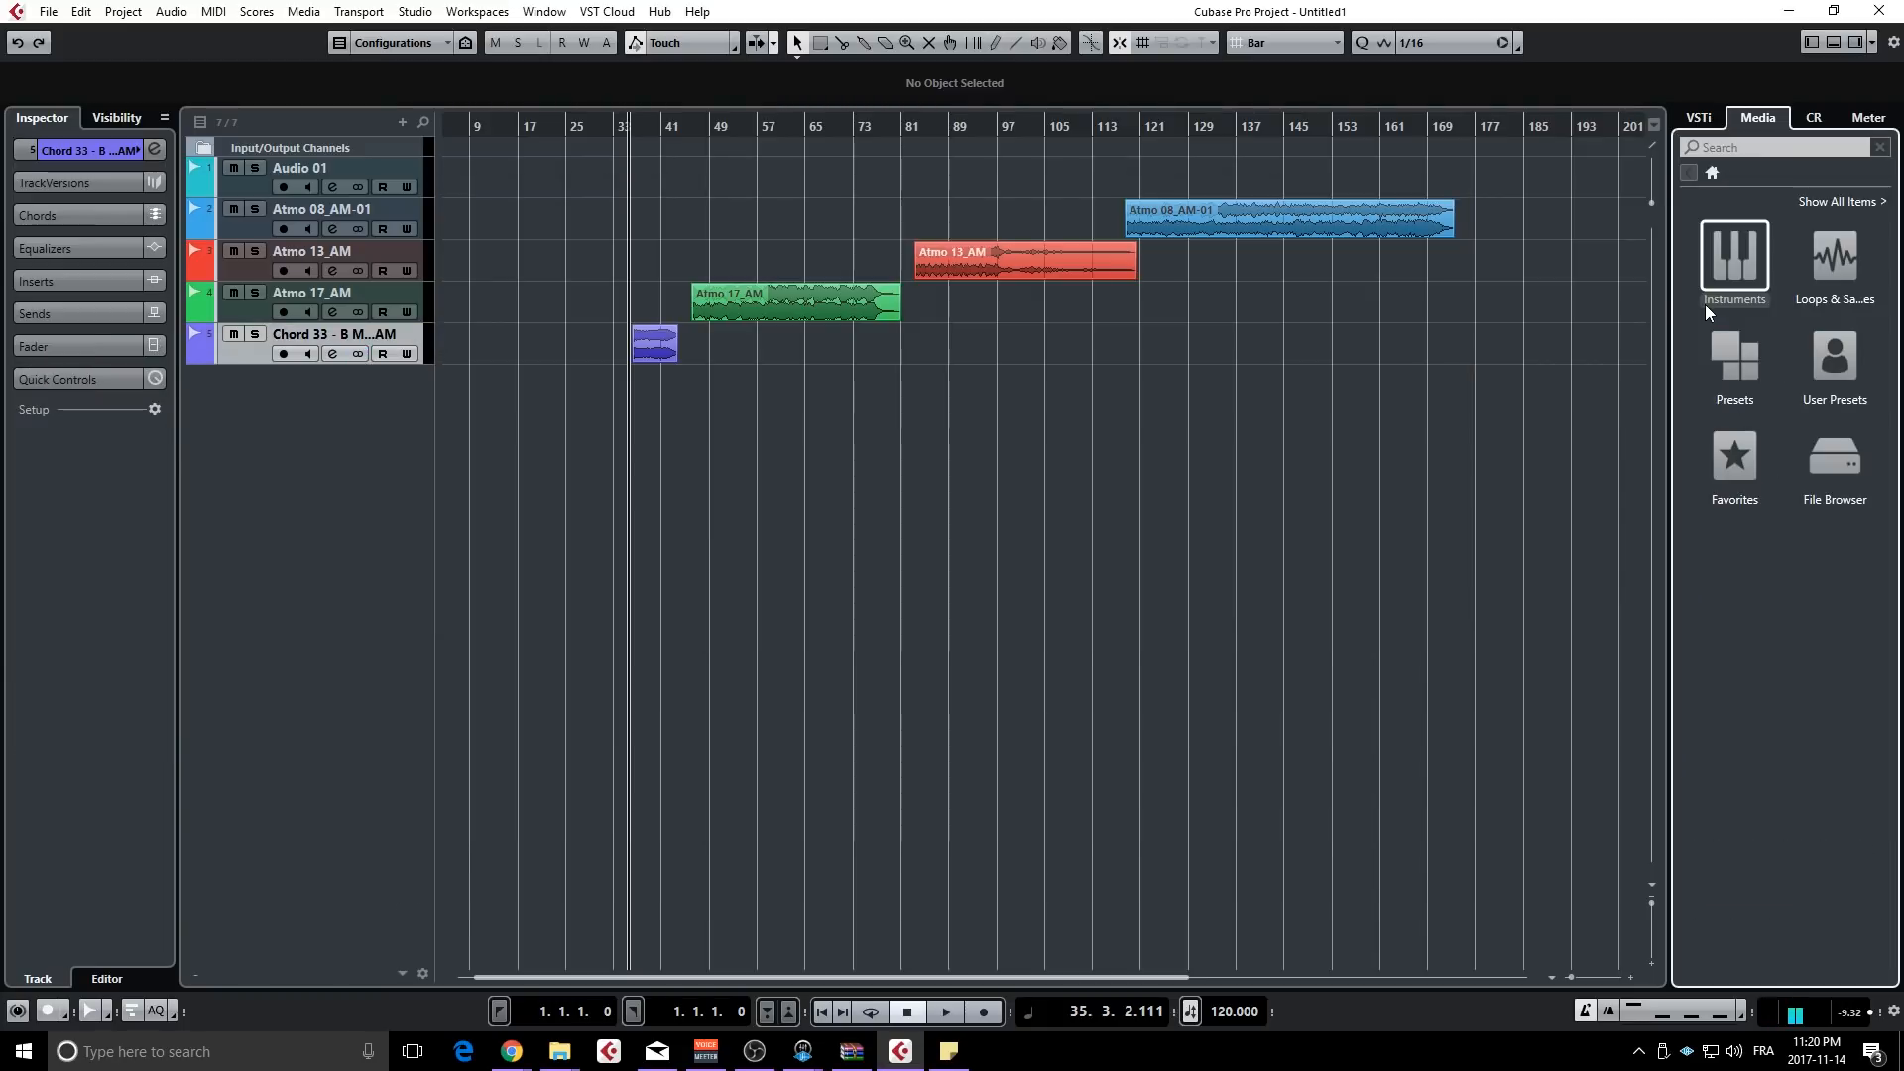
# - Open the media browser's File Browser and compare it with the full MediaBay window
pyautogui.click(1823, 478)
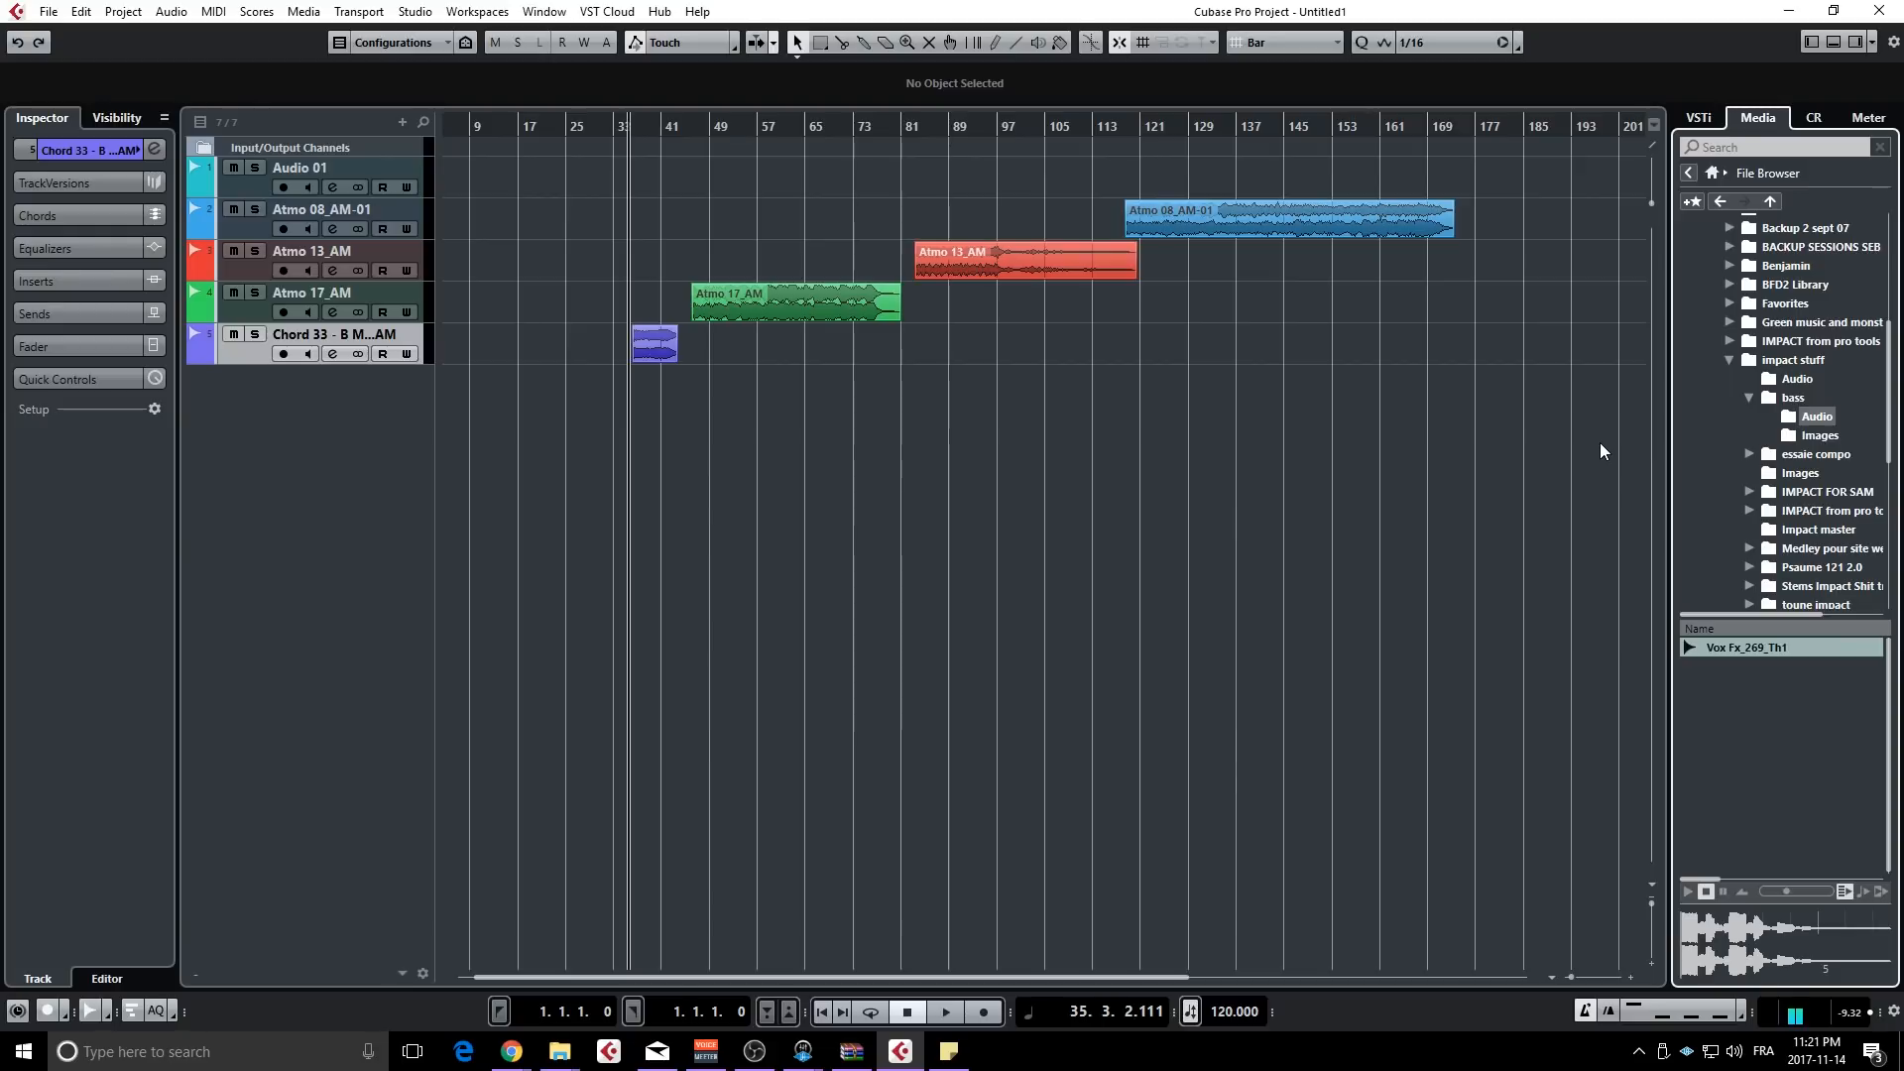
pyautogui.press('F5')
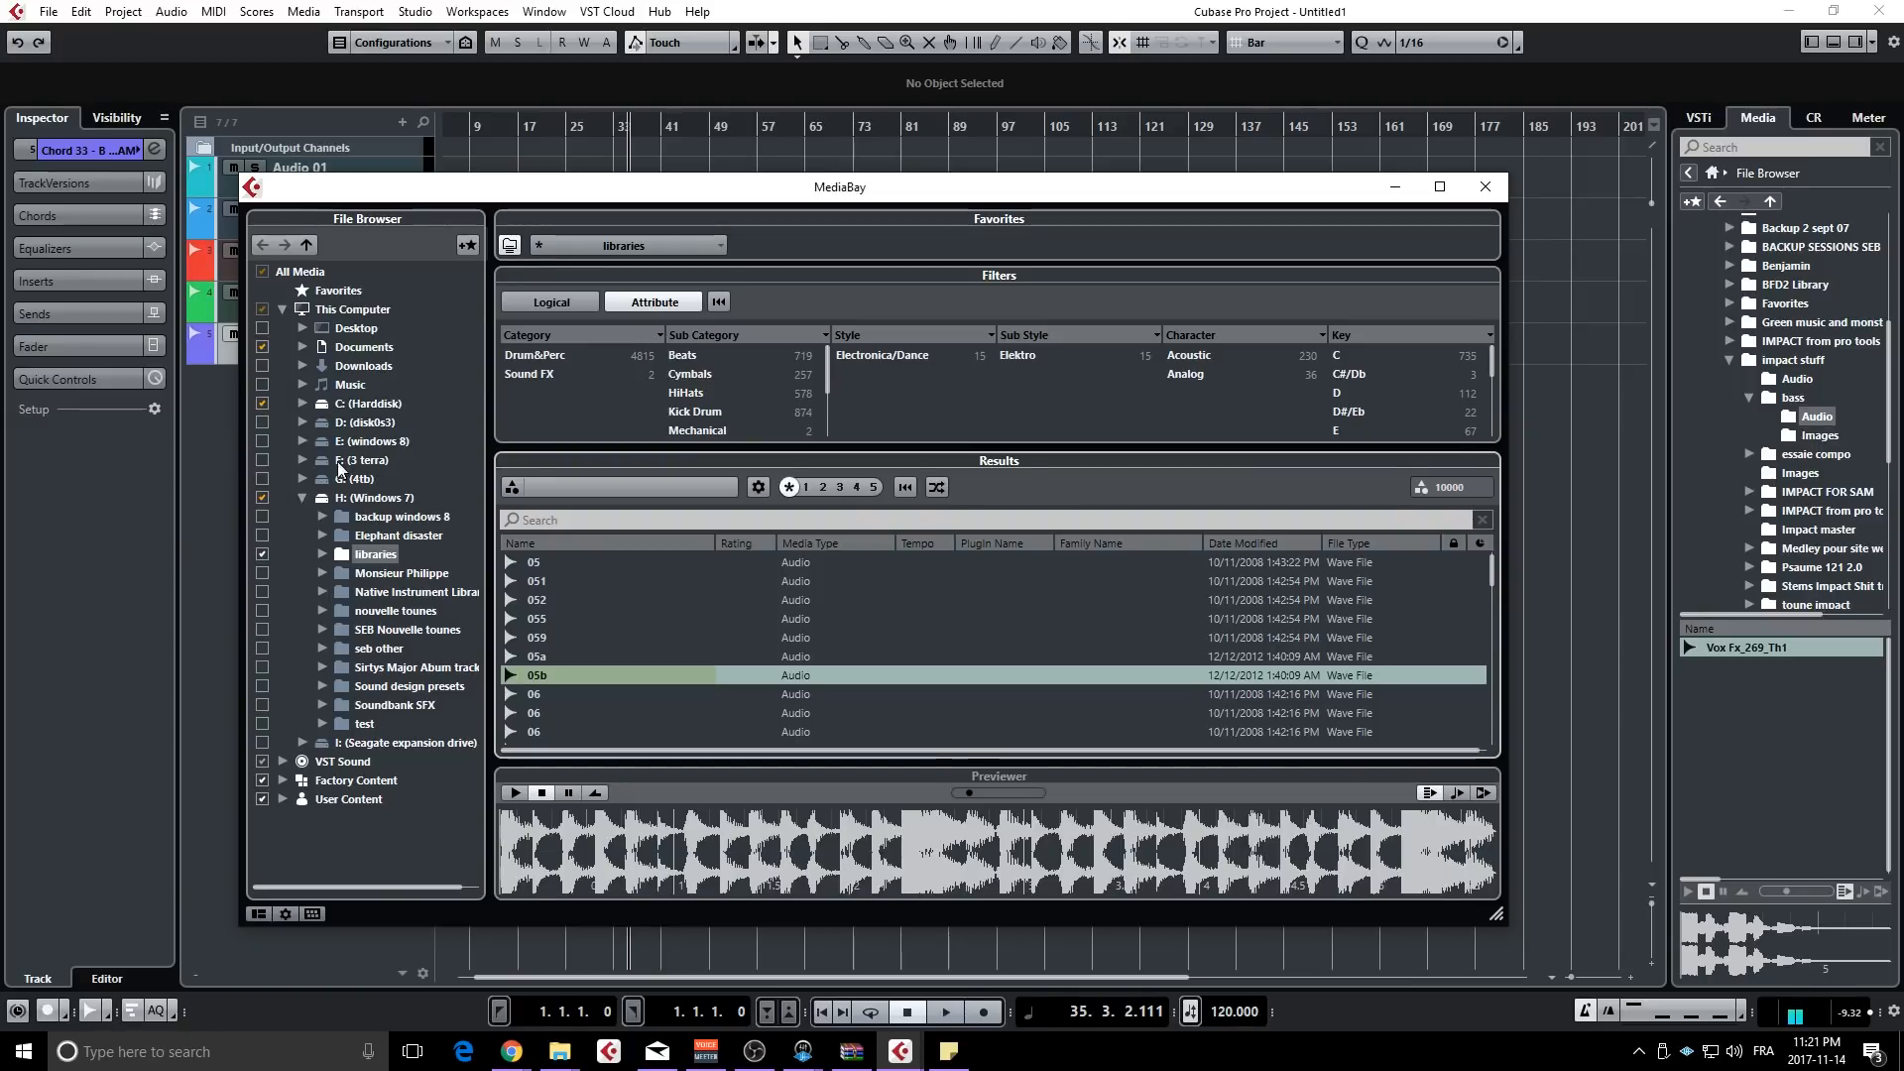
pyautogui.click(1503, 197)
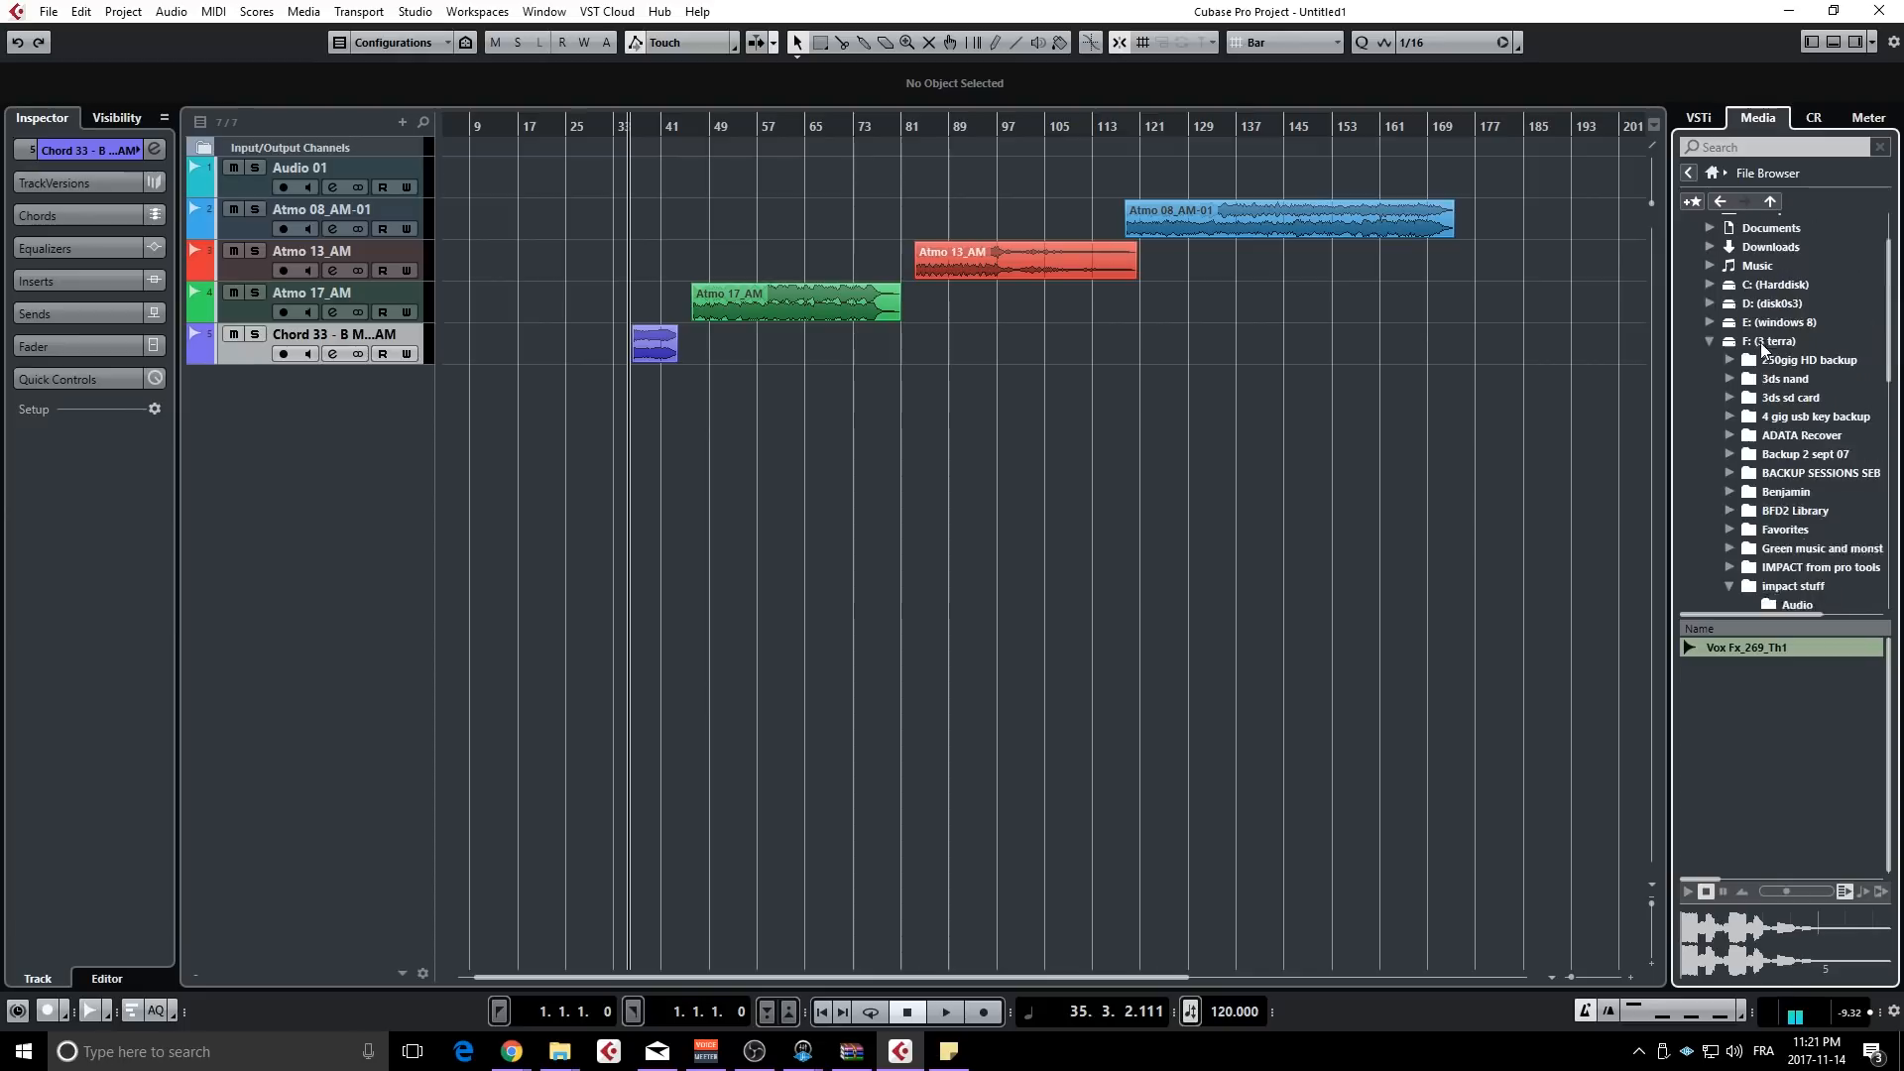
# - Preview the Vox Fx_269_Th1 sample from the Audio folder inside bass, and return to the media home page
pyautogui.scroll(4, 1777, 352)
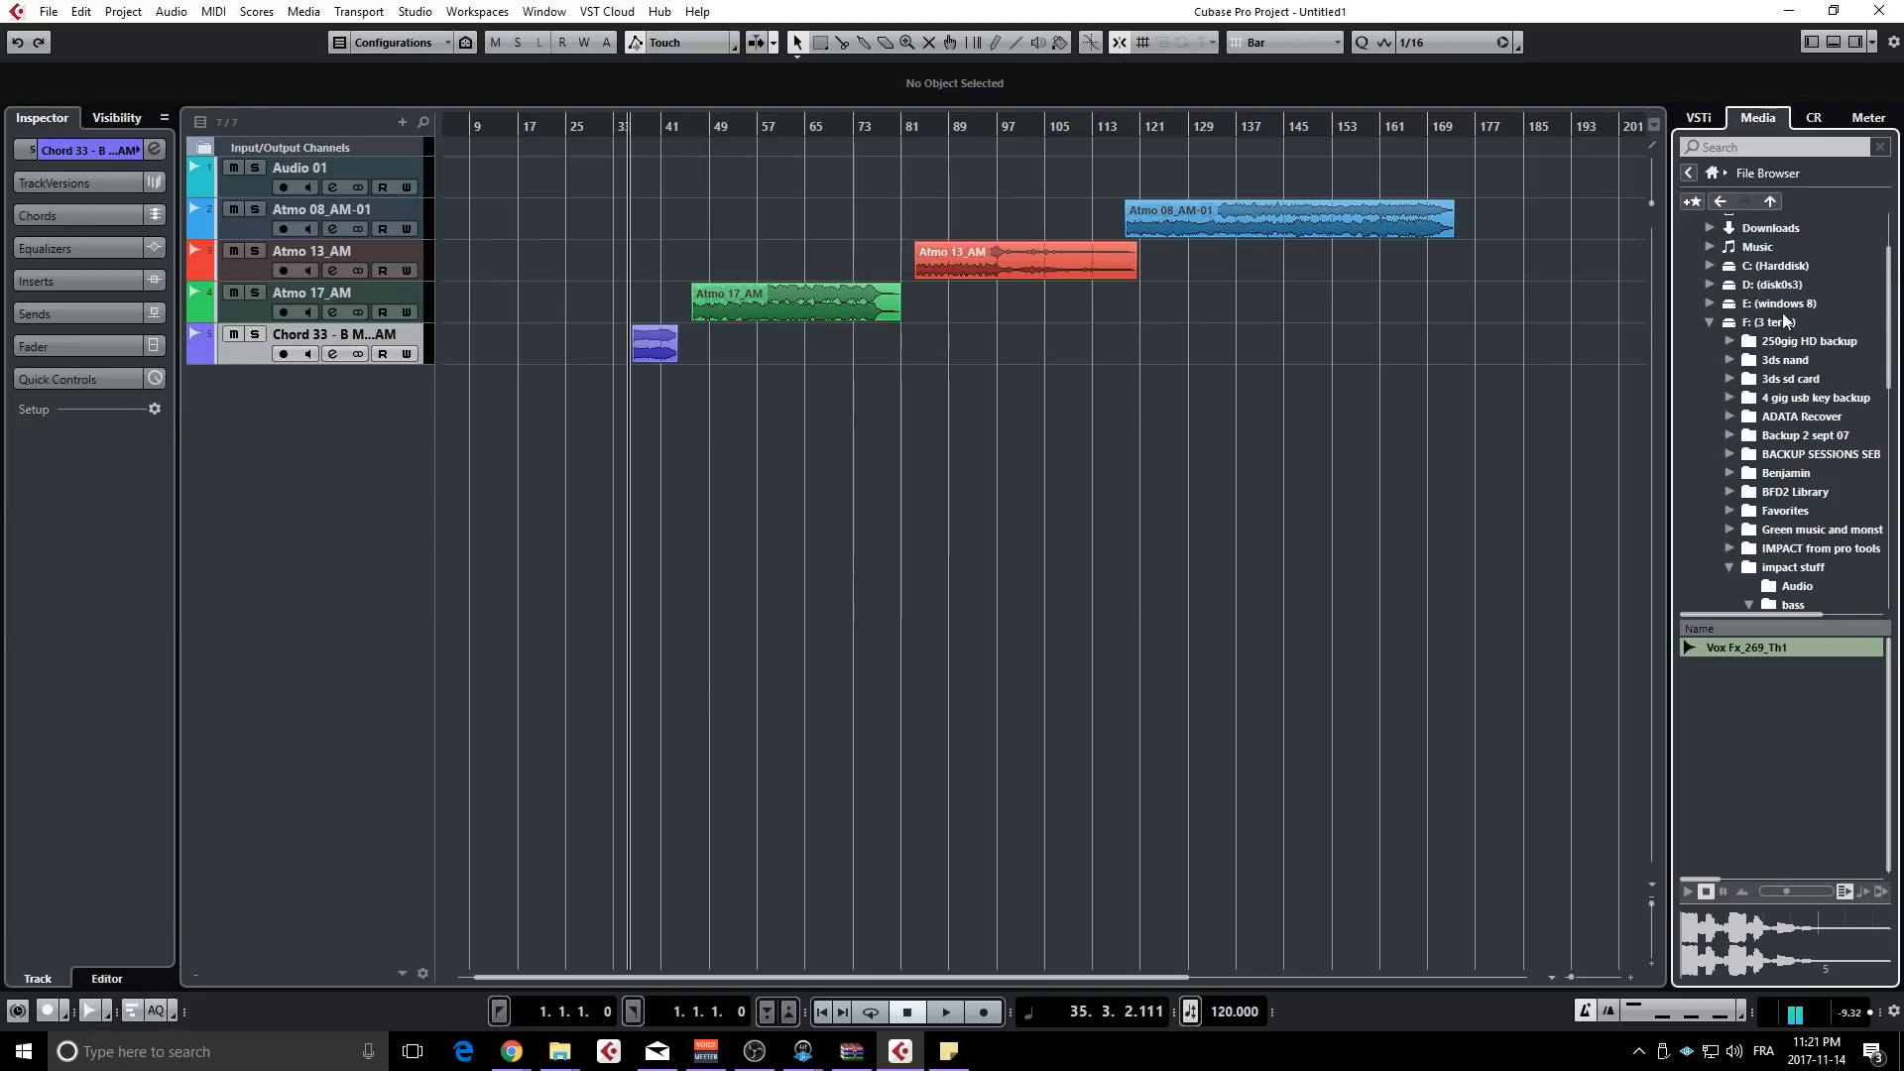
pyautogui.scroll(-3, 1779, 319)
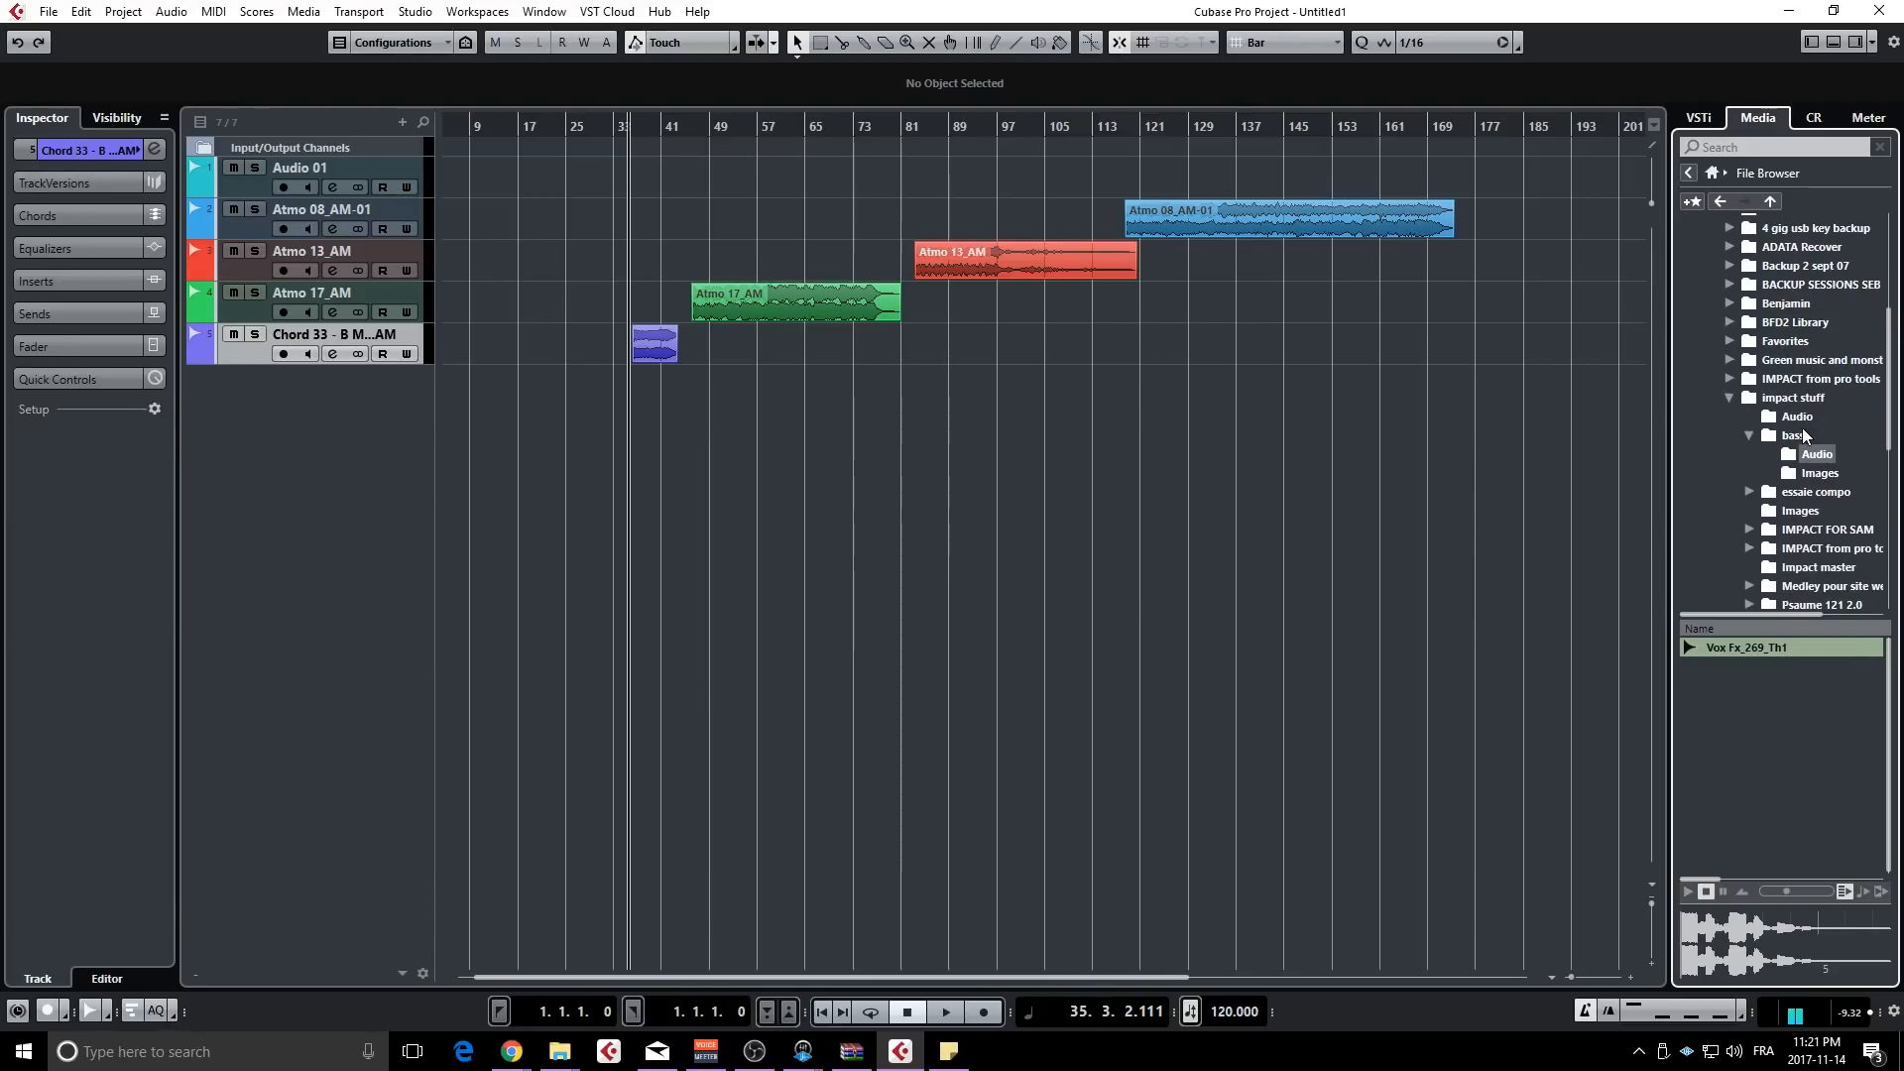
pyautogui.click(1798, 417)
pyautogui.click(1818, 456)
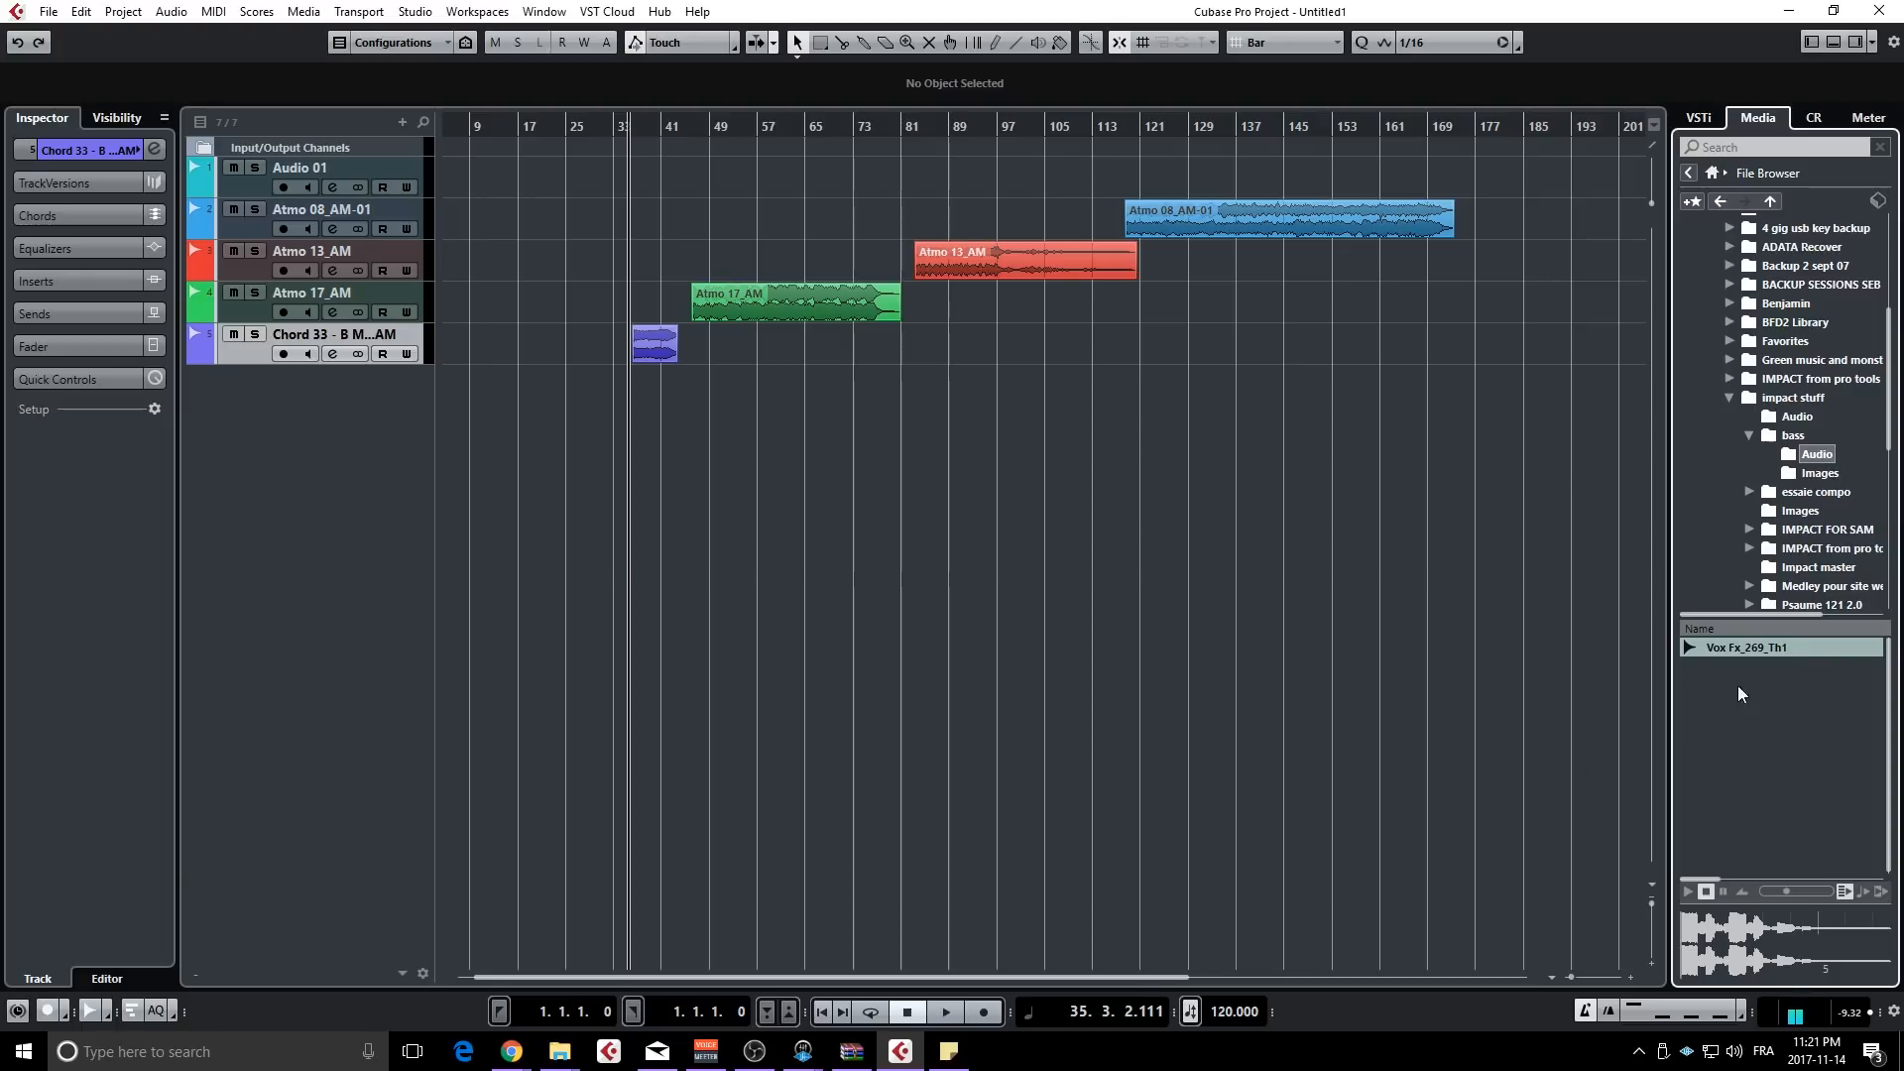
pyautogui.click(1728, 646)
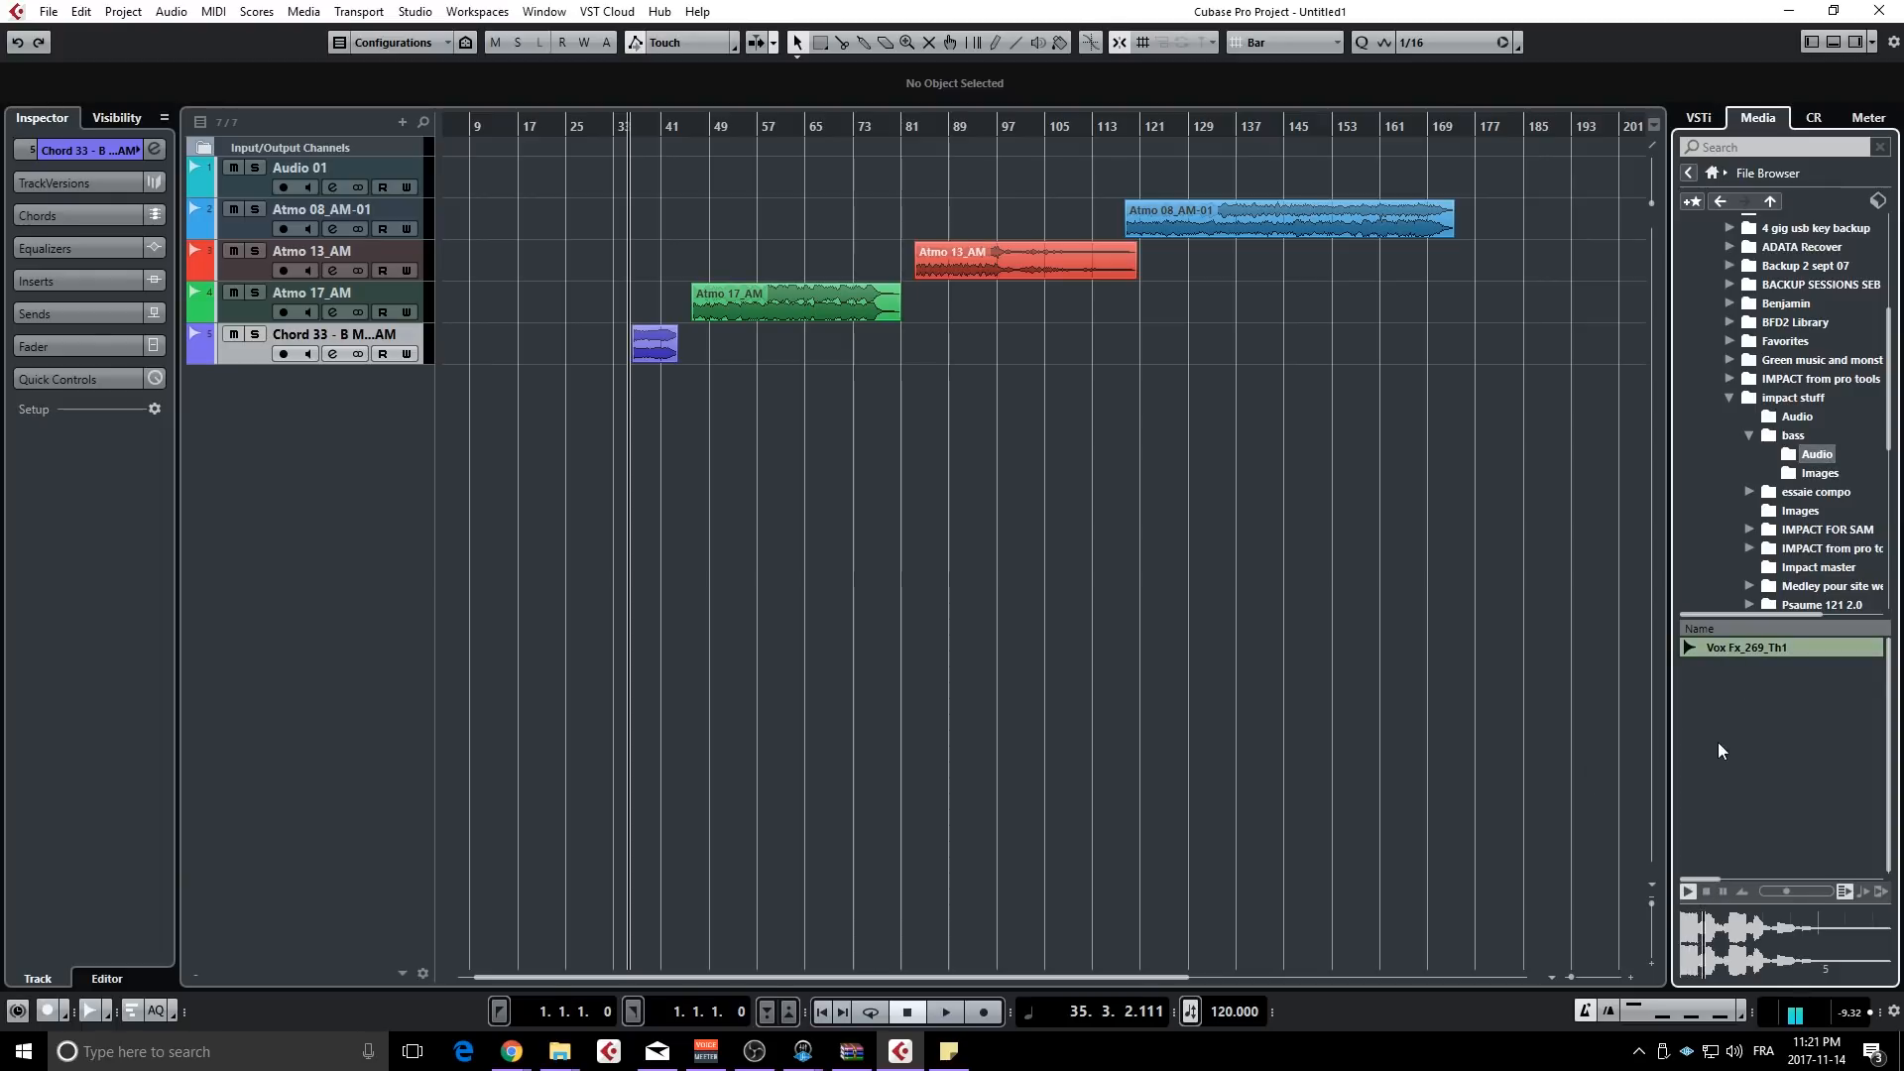
pyautogui.click(1711, 885)
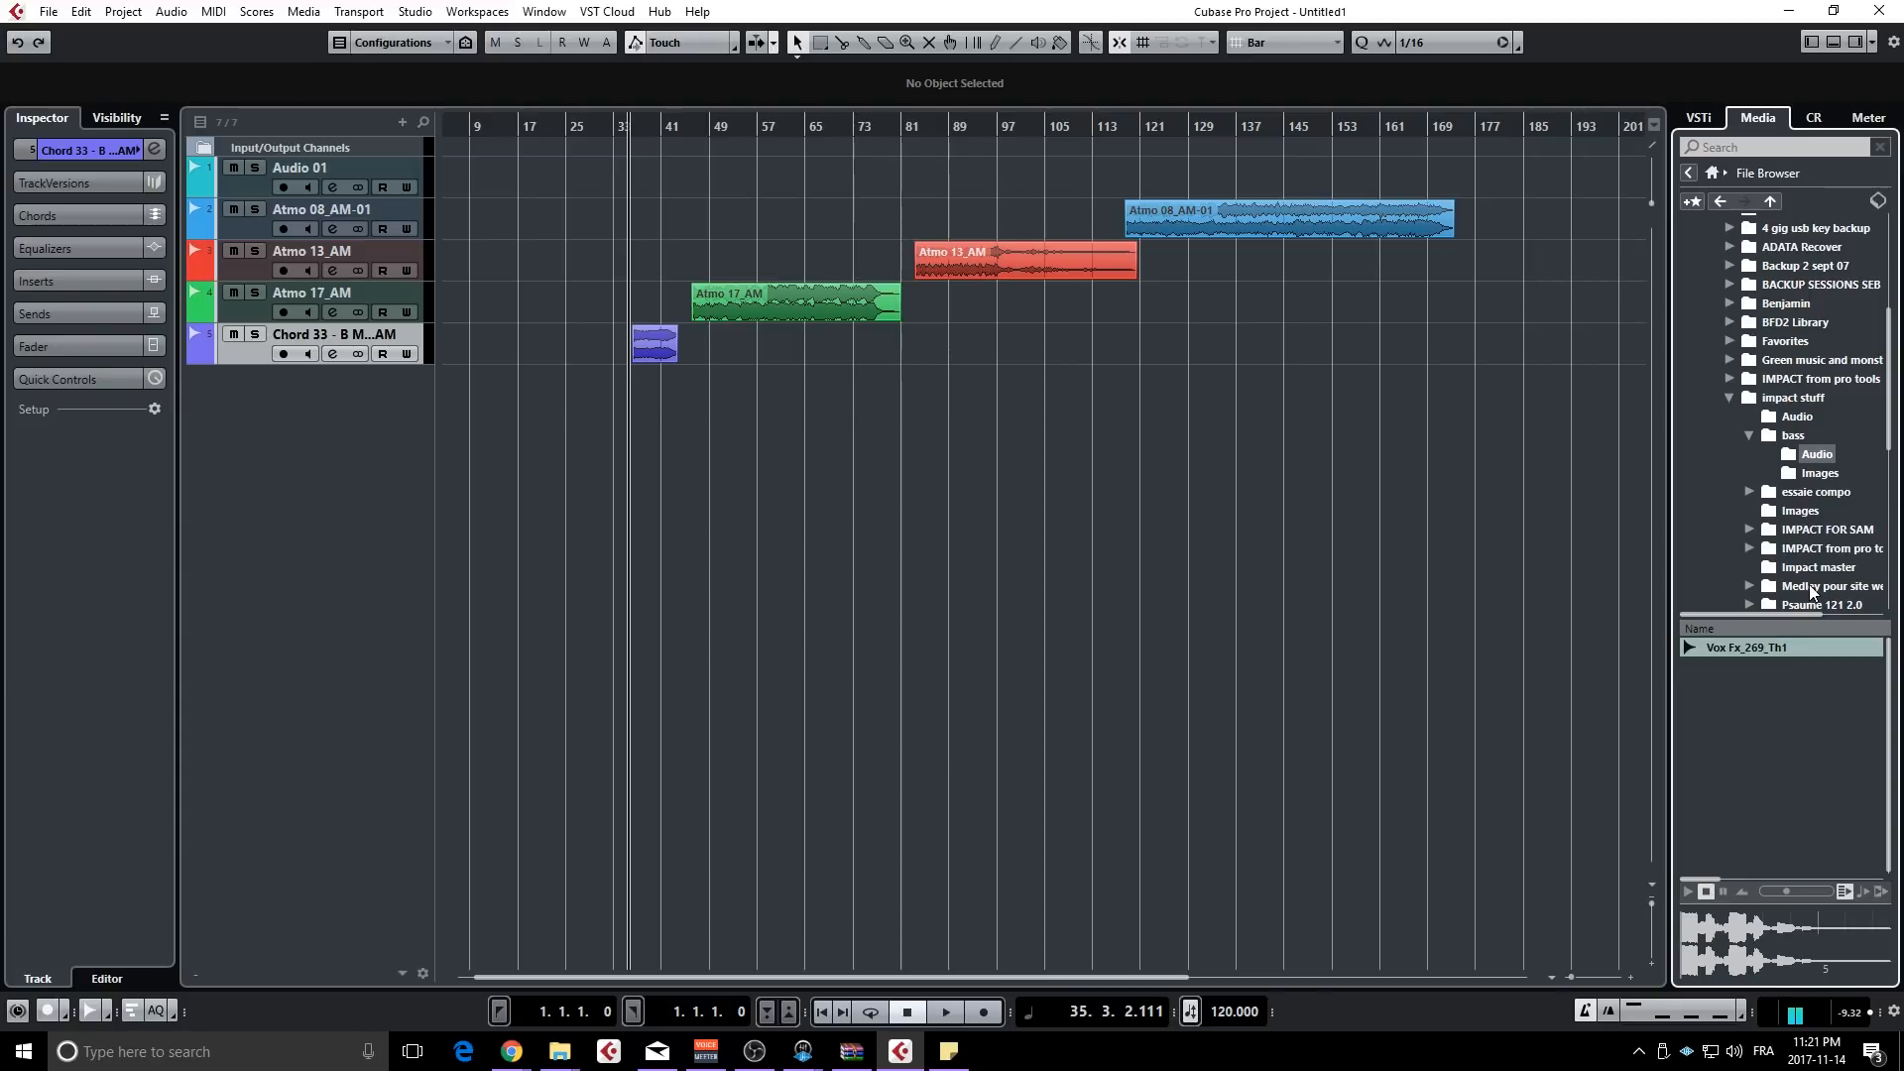
pyautogui.click(1715, 173)
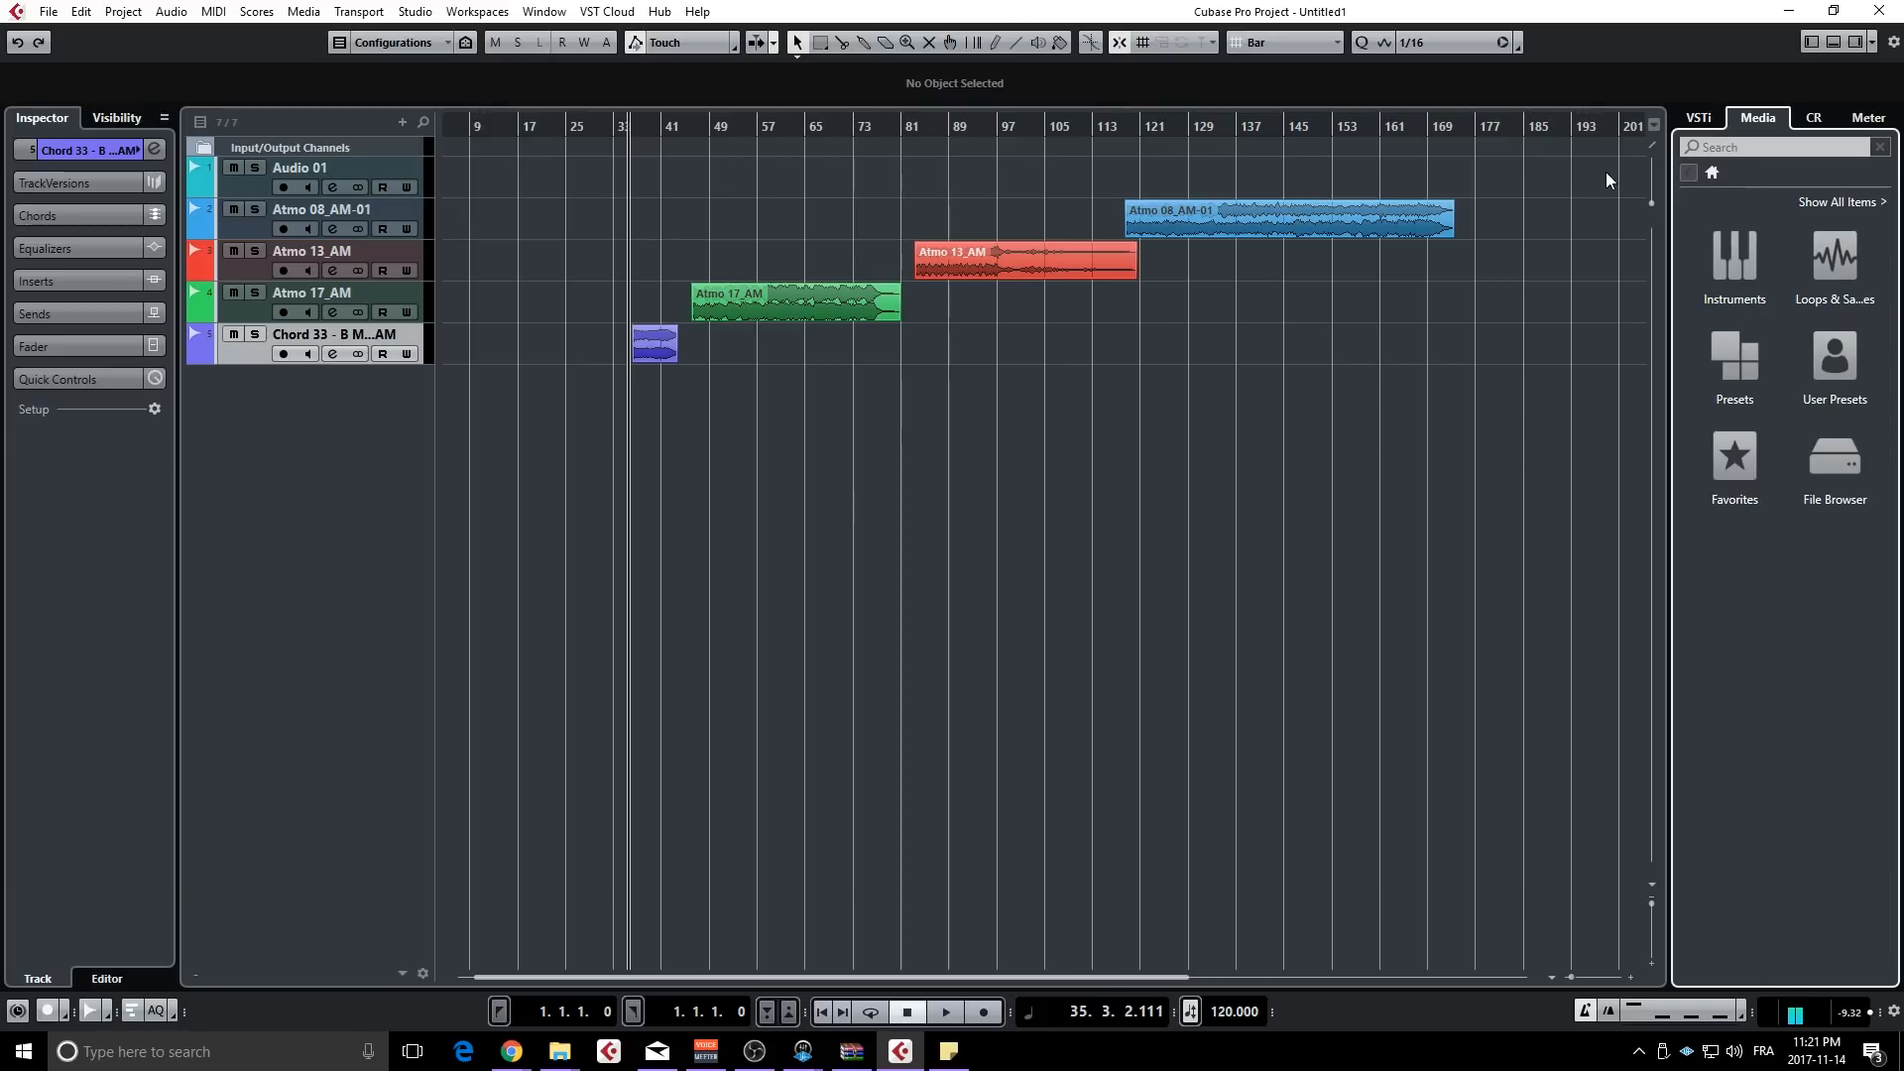
# - Set the grid type to Adapt to Zoom and snap the playhead along the beats of bar 81 up to bar 82
pyautogui.click(1265, 39)
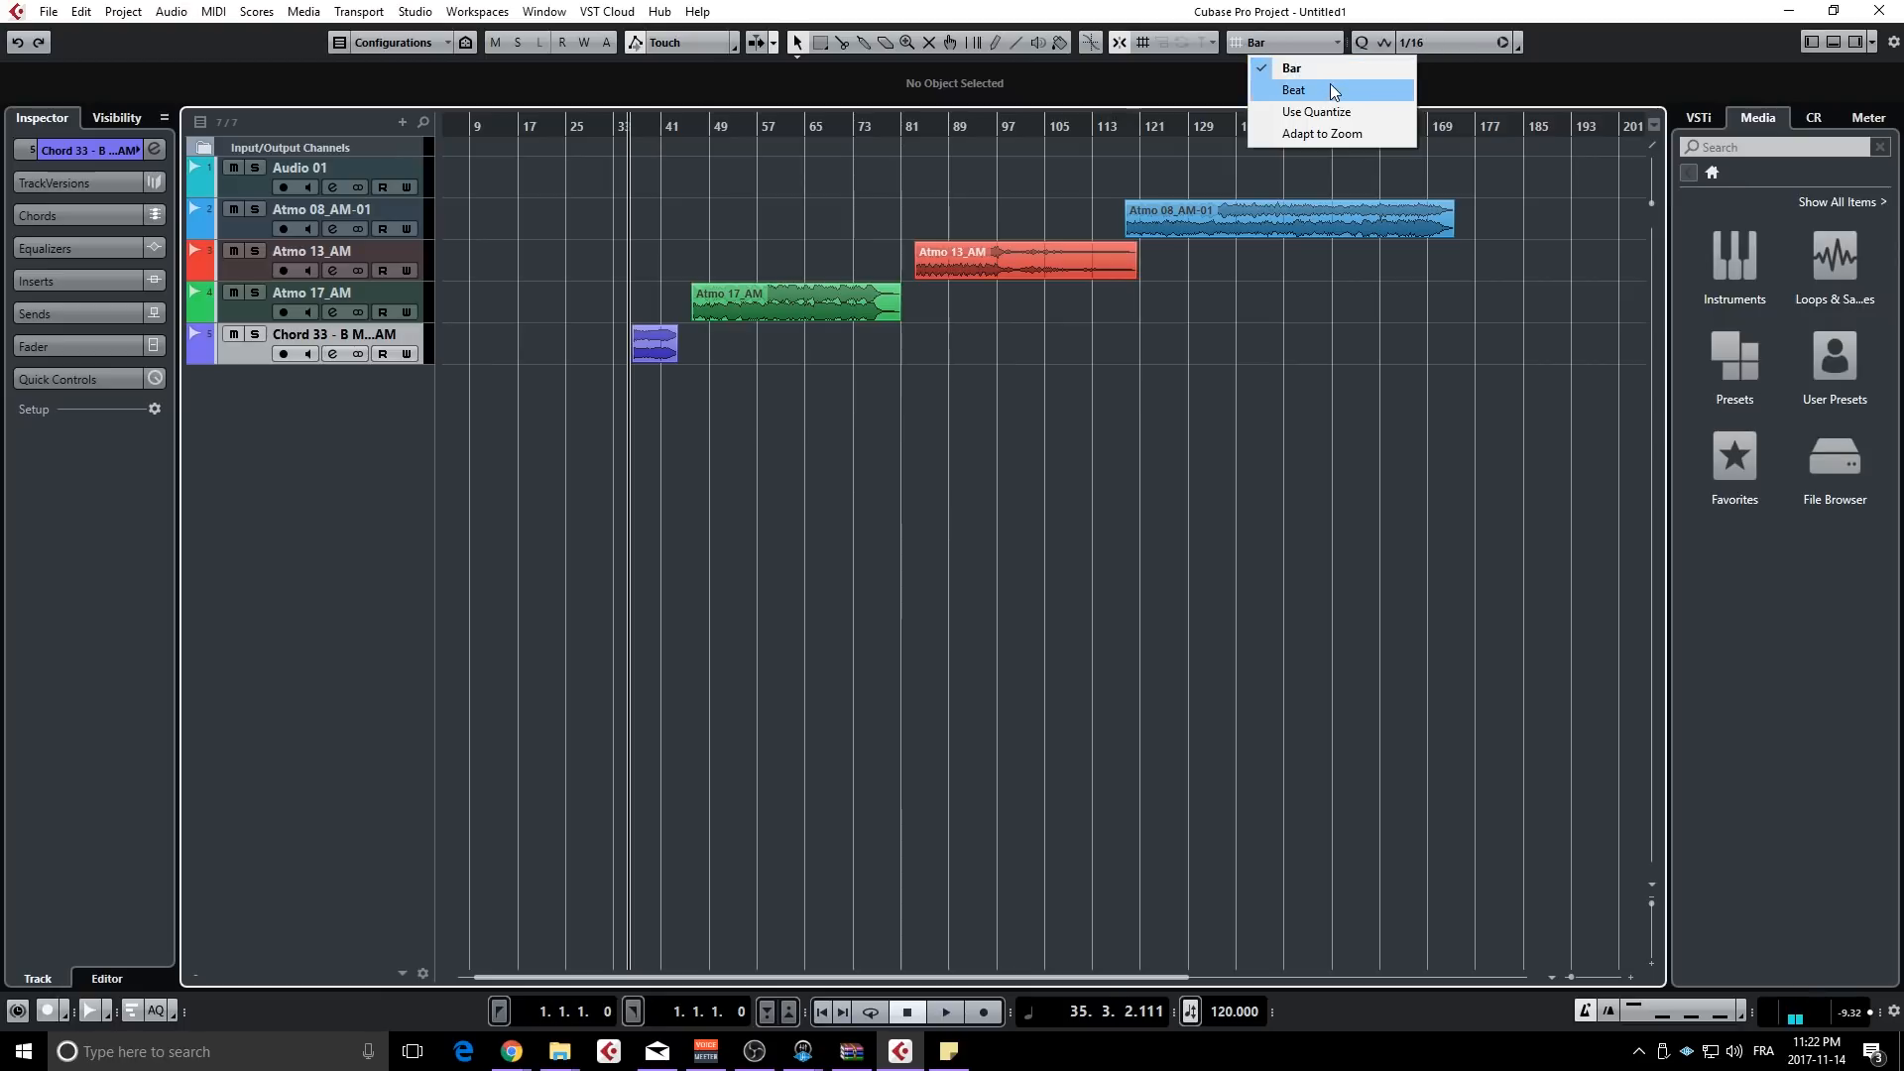
pyautogui.click(1305, 136)
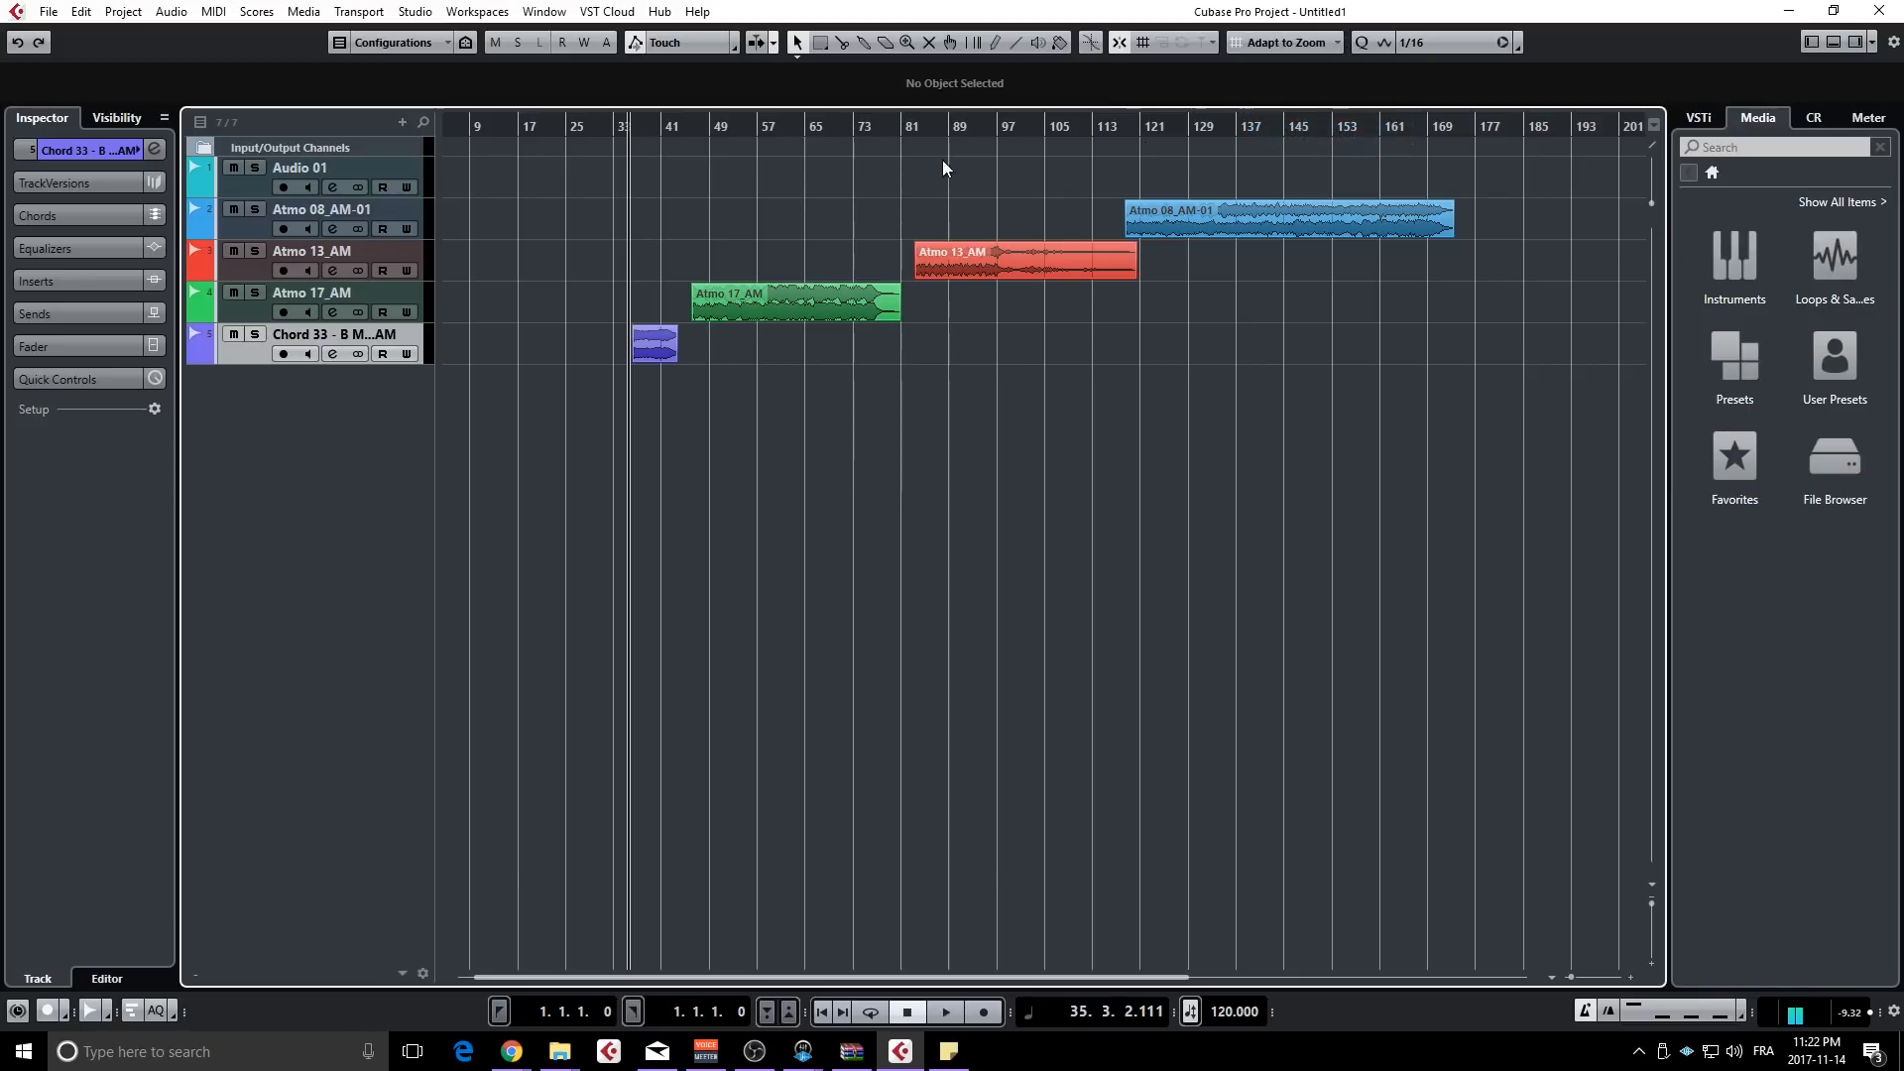
pyautogui.scroll(10, 909, 163)
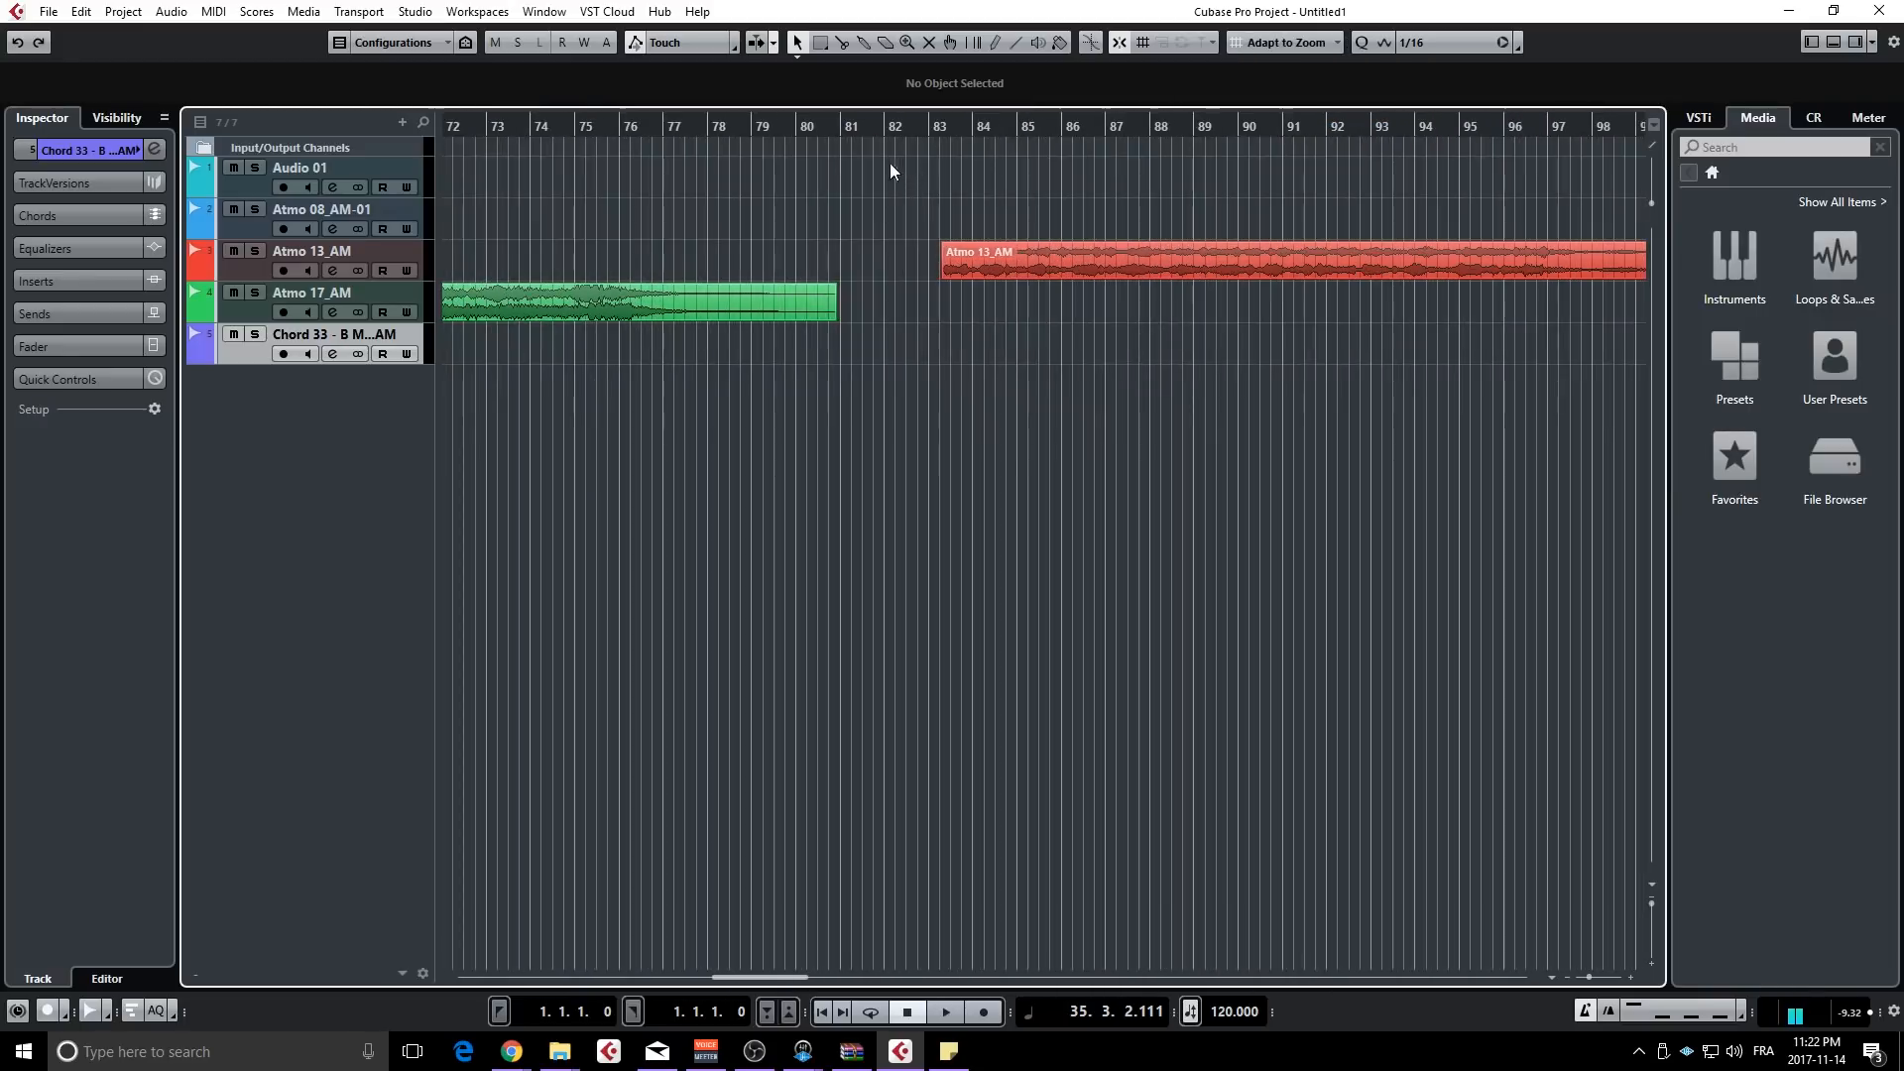
pyautogui.click(744, 133)
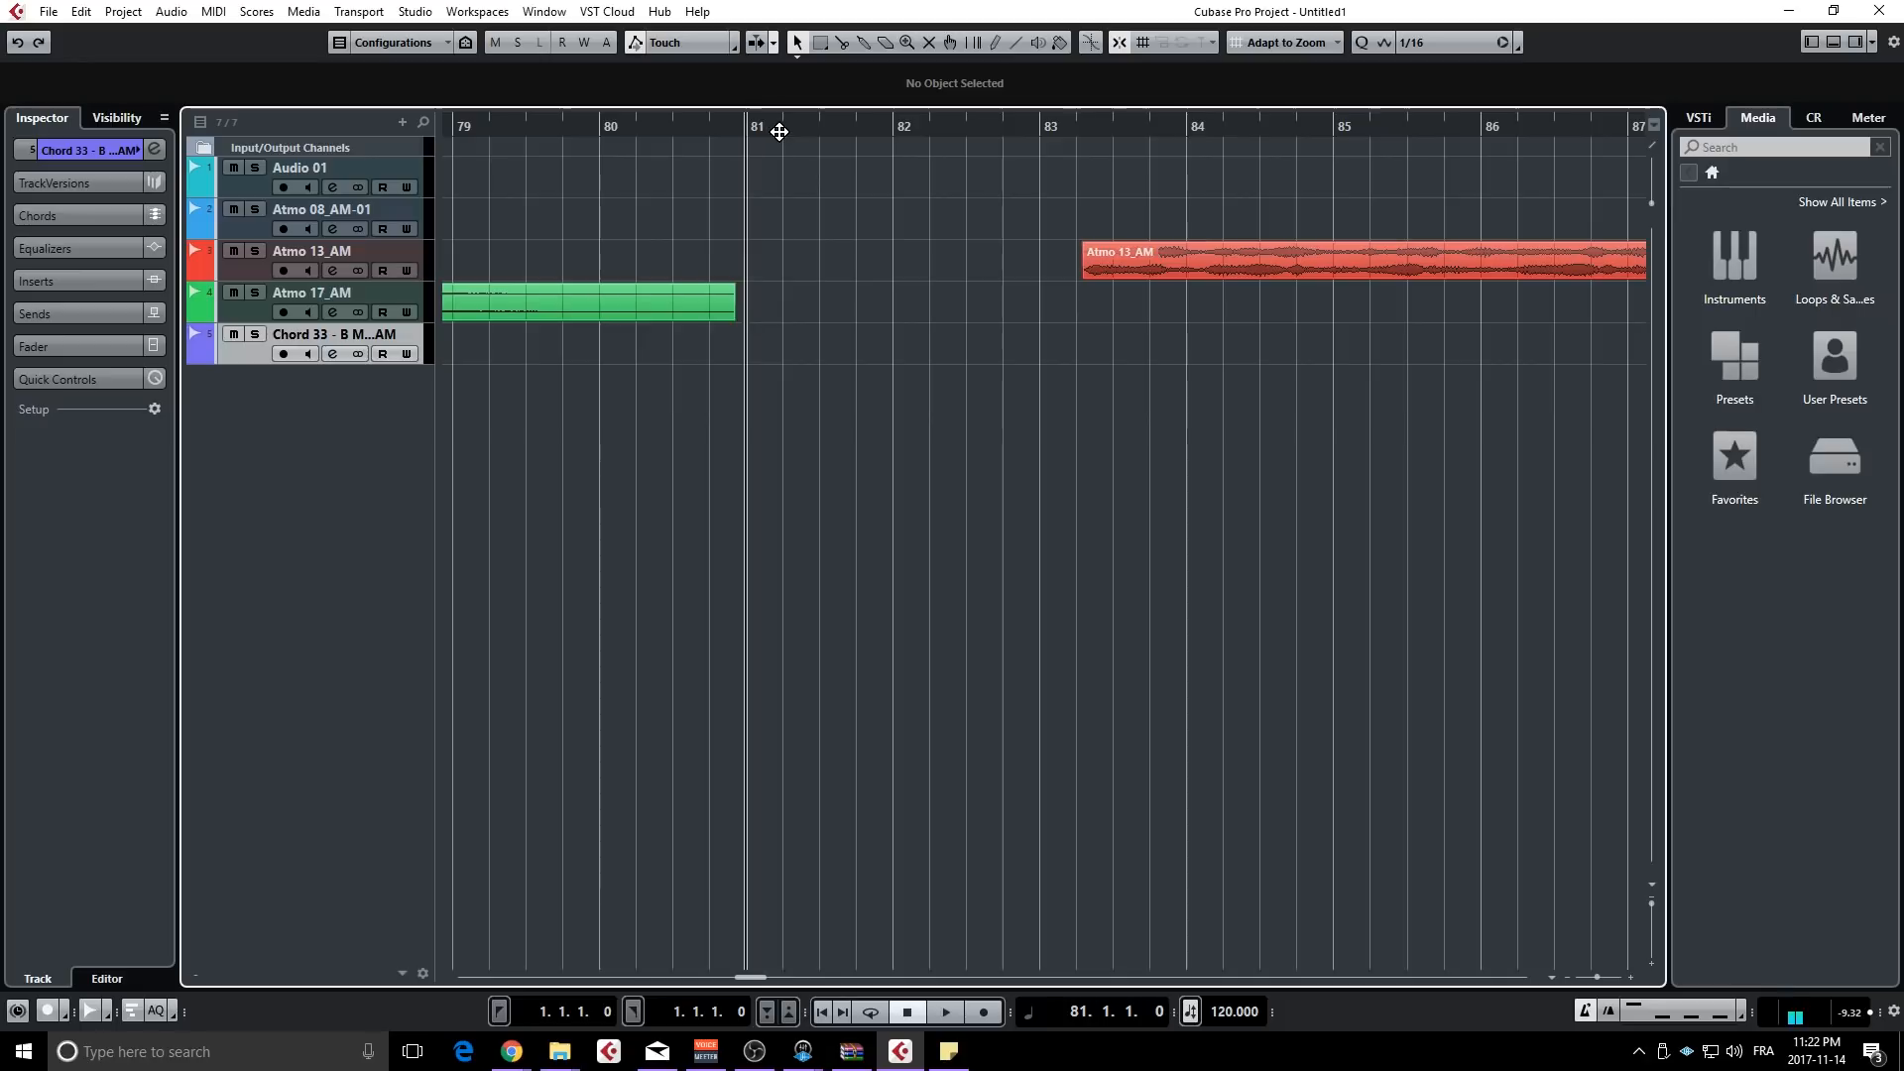
pyautogui.click(780, 133)
pyautogui.click(820, 133)
pyautogui.click(853, 133)
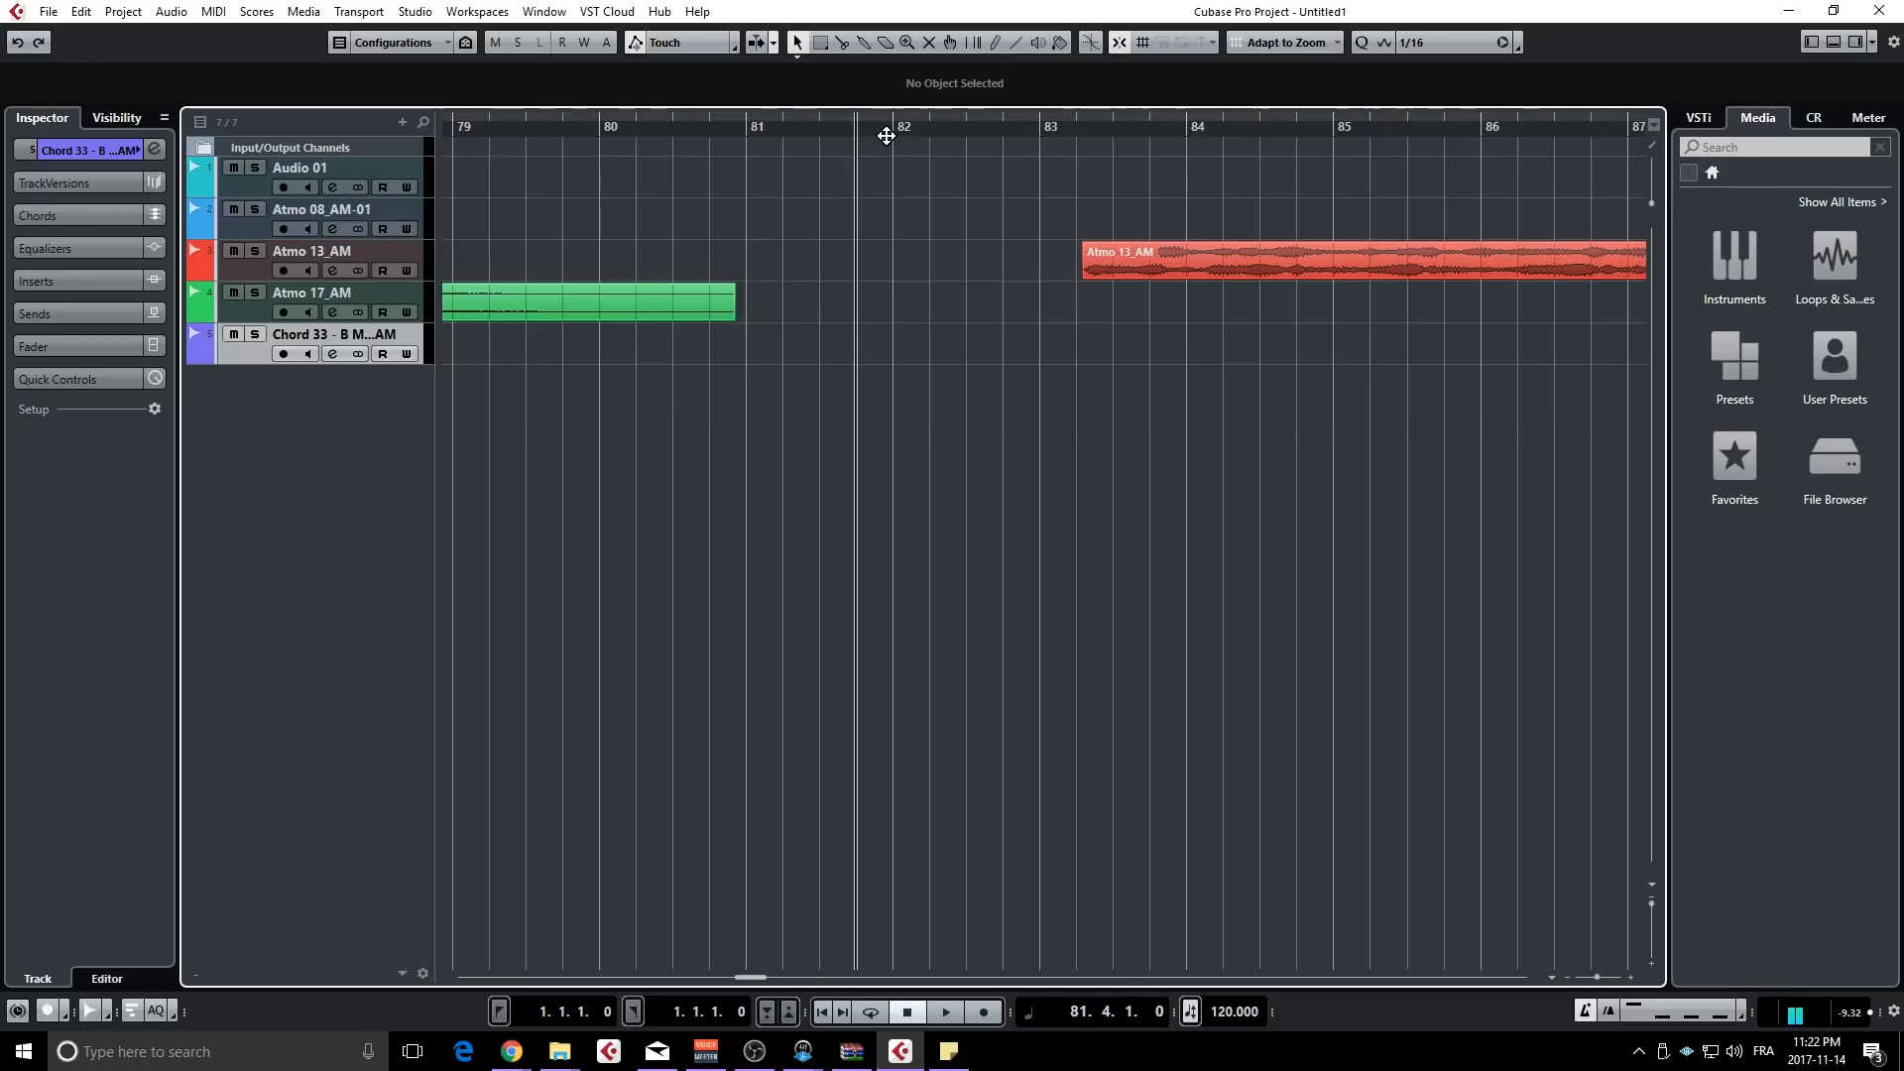
pyautogui.click(892, 138)
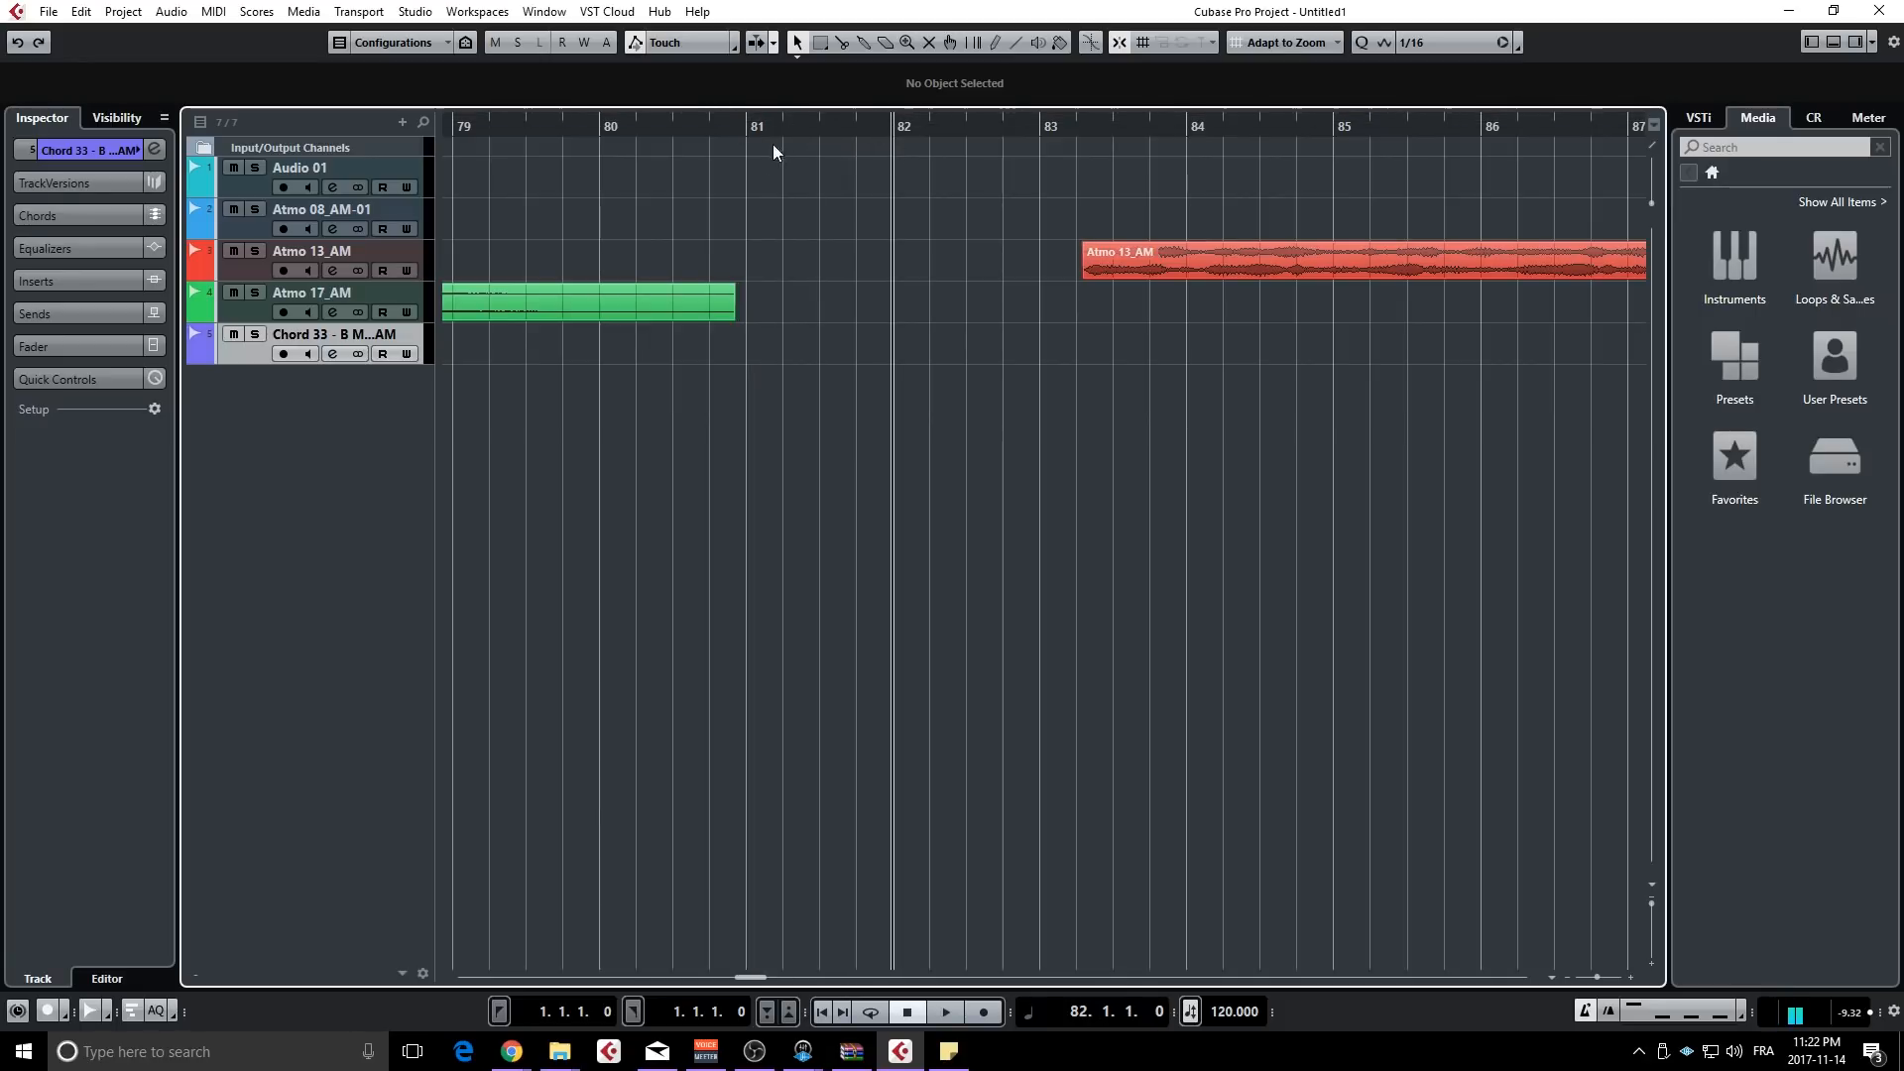
# - Move the playhead along the finer grid subdivisions of bar 81, ending at 81.2.2.60
pyautogui.press('ctrl')
pyautogui.scroll(5, 760, 145)
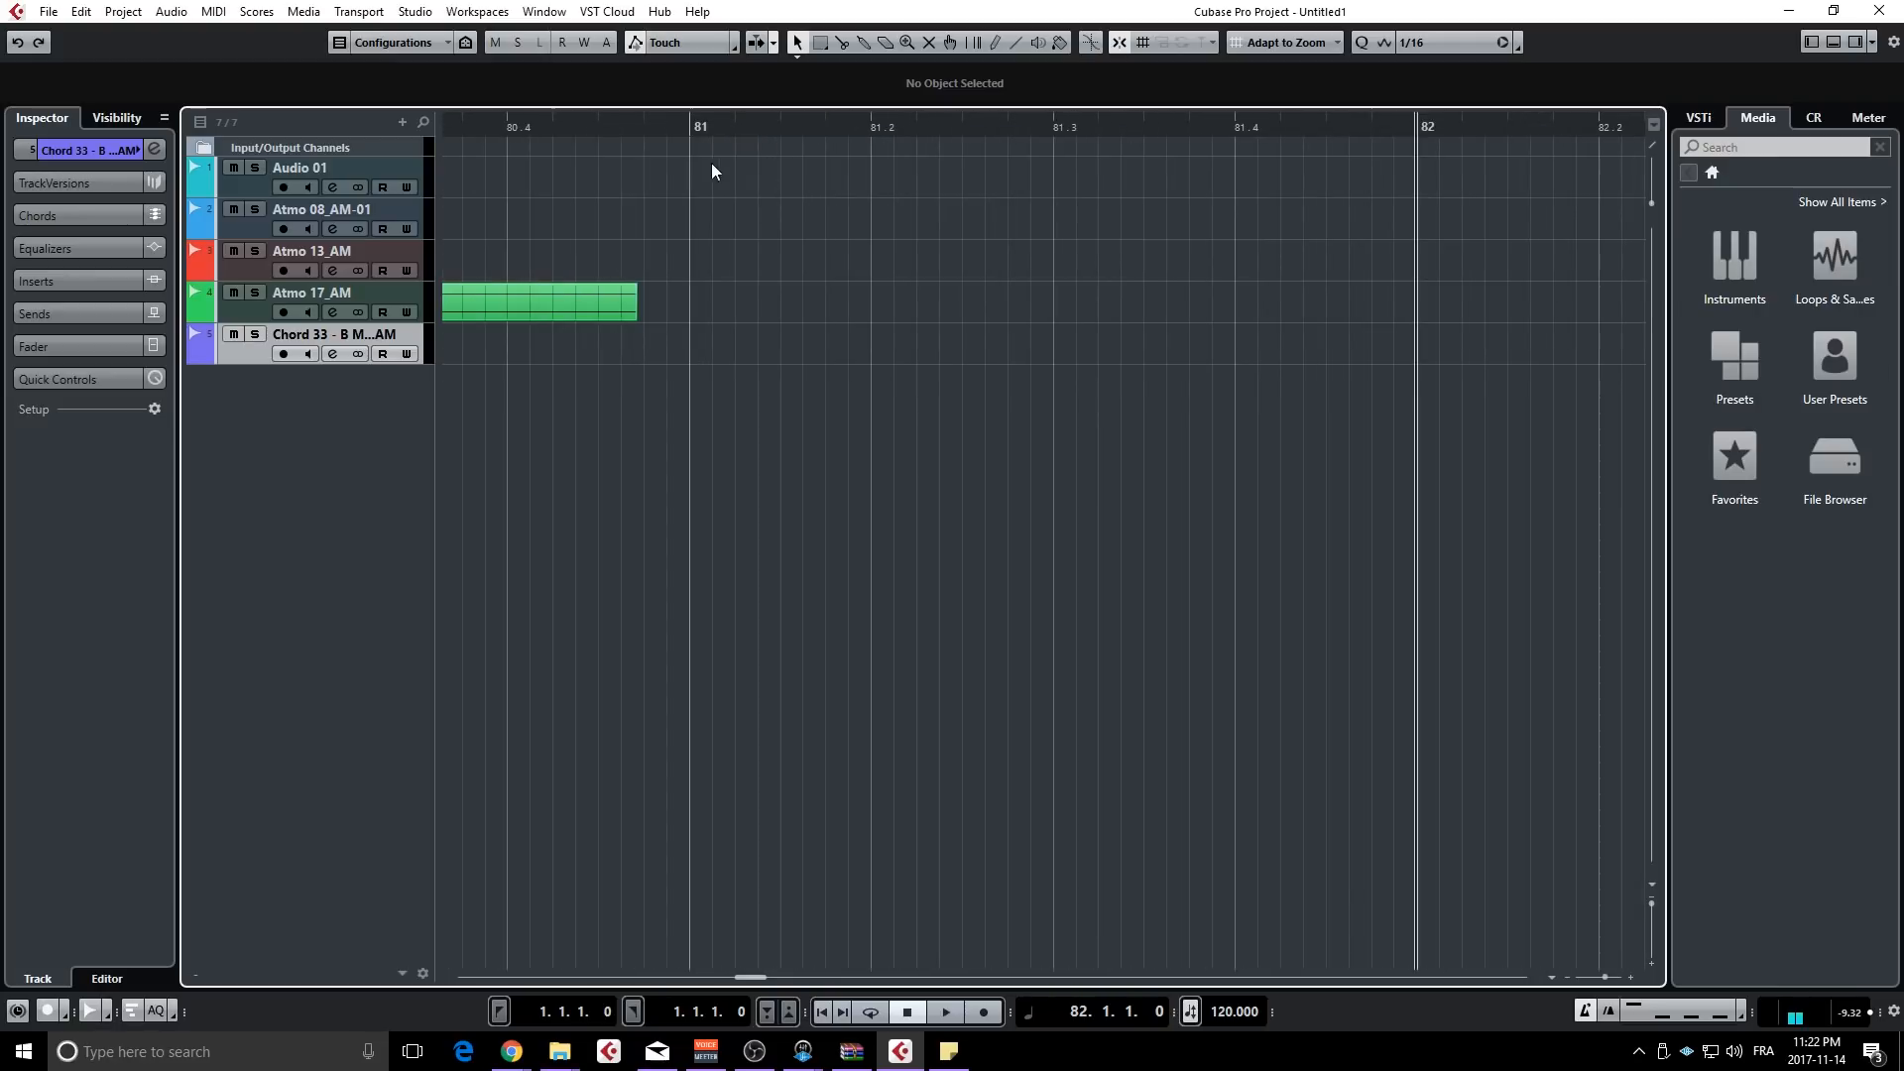
pyautogui.scroll(-1, 717, 151)
pyautogui.moveTo(821, 130); pyautogui.dragTo(937, 127)
pyautogui.scroll(4, 824, 183)
pyautogui.click(833, 125)
# - Set the grid type back to Bar
pyautogui.scroll(-5, 1073, 234)
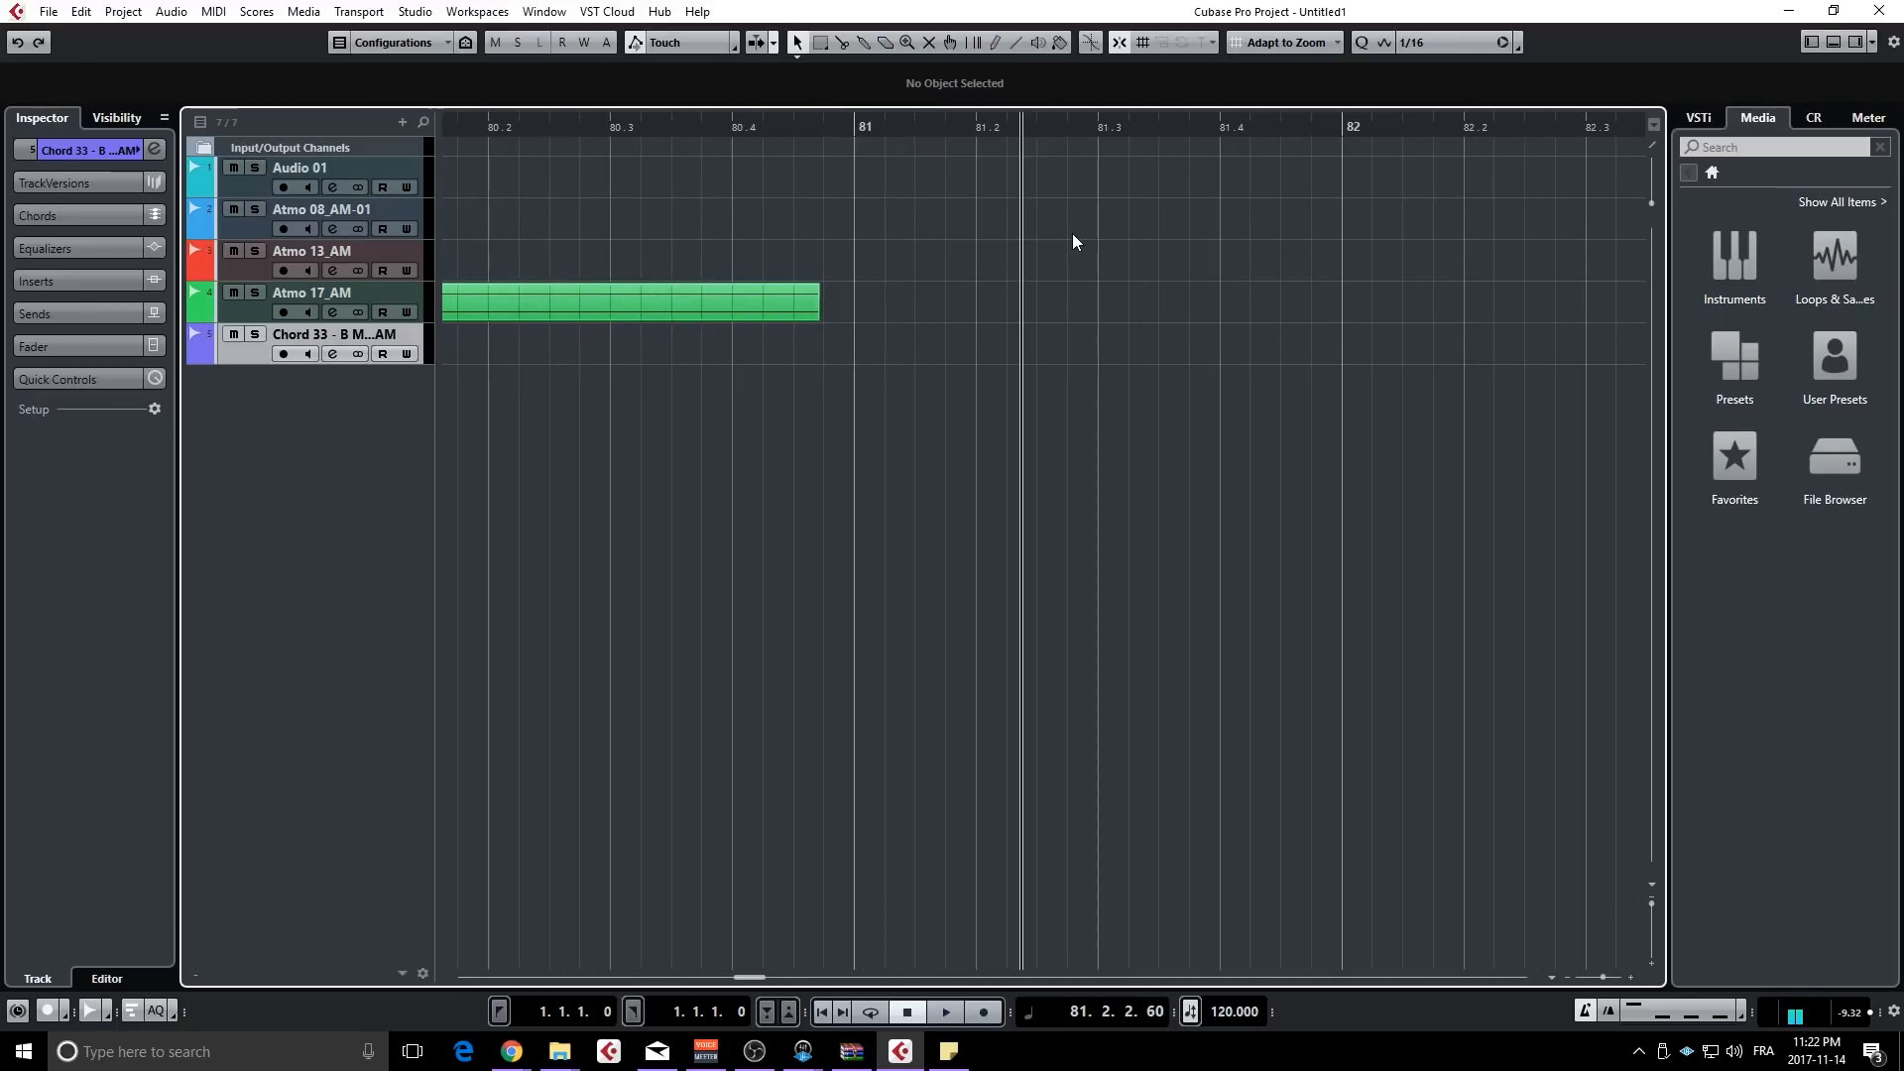
pyautogui.scroll(-3, 1218, 169)
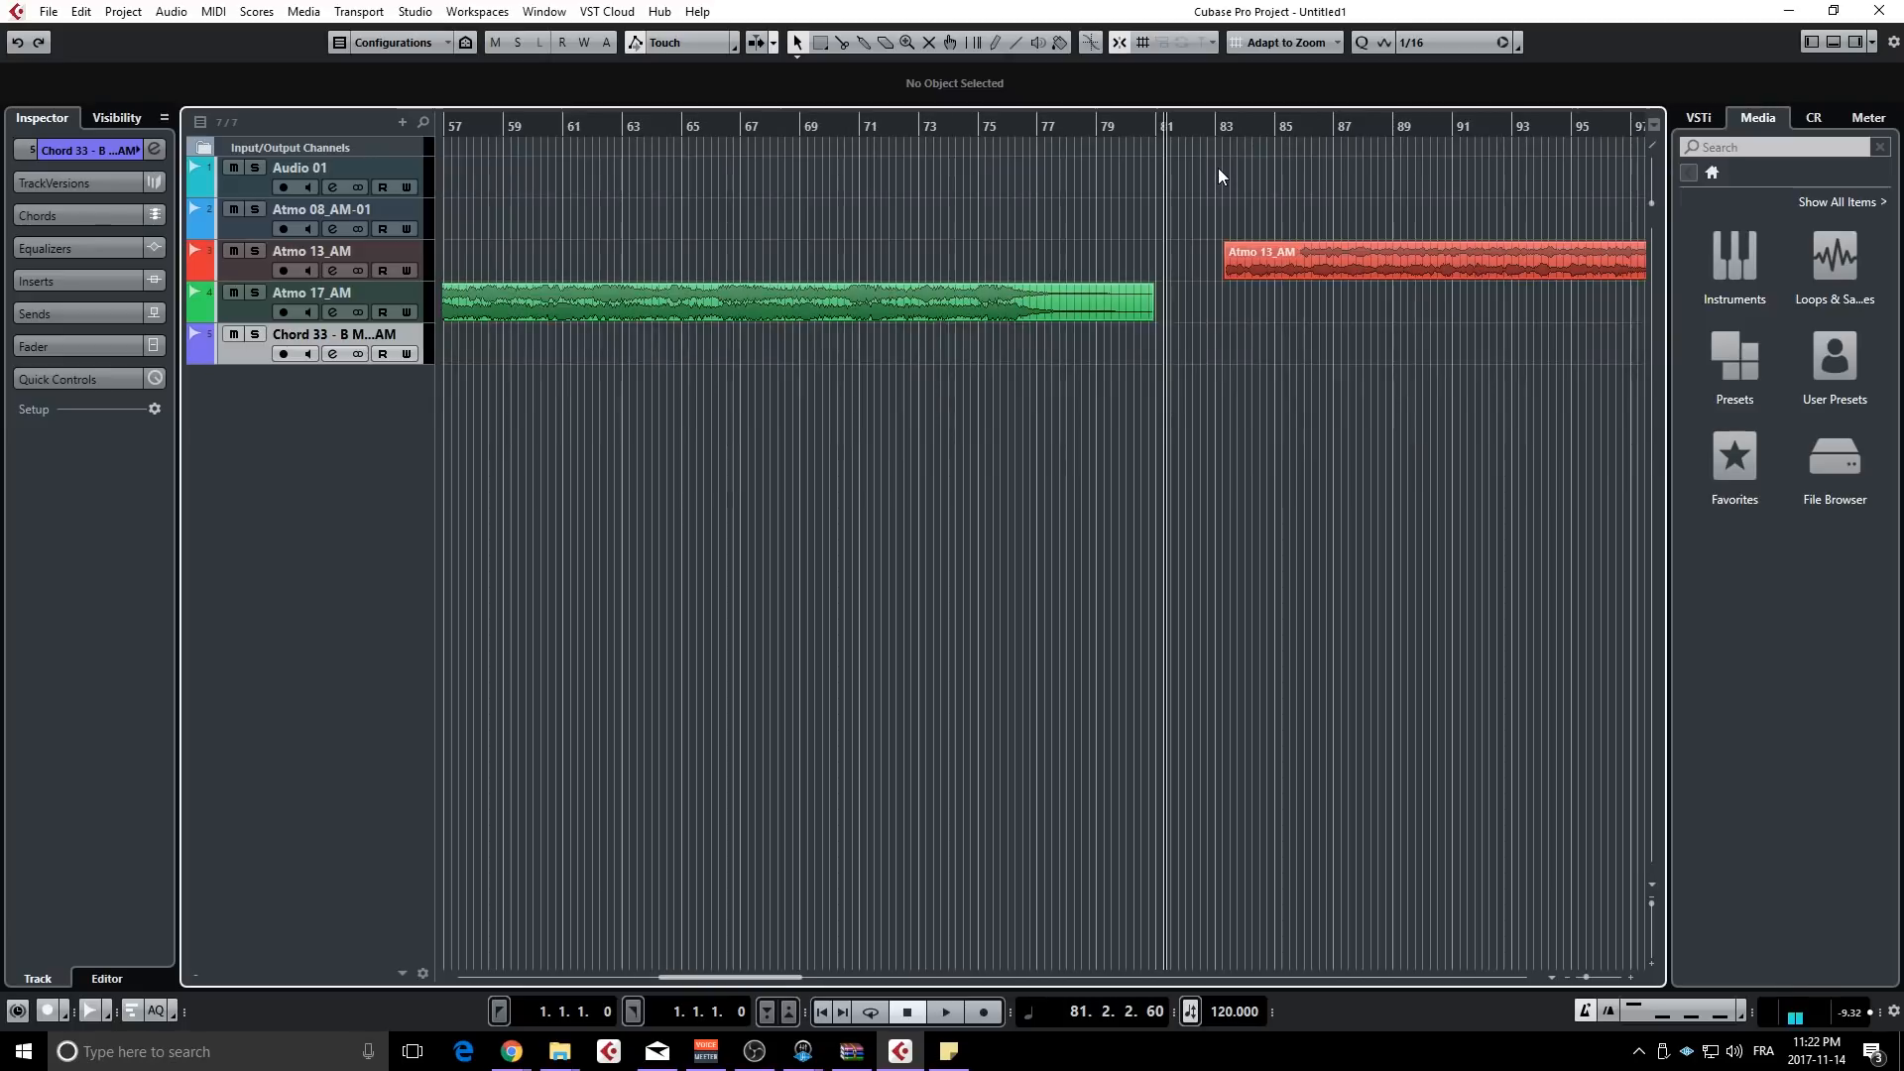
pyautogui.click(1276, 43)
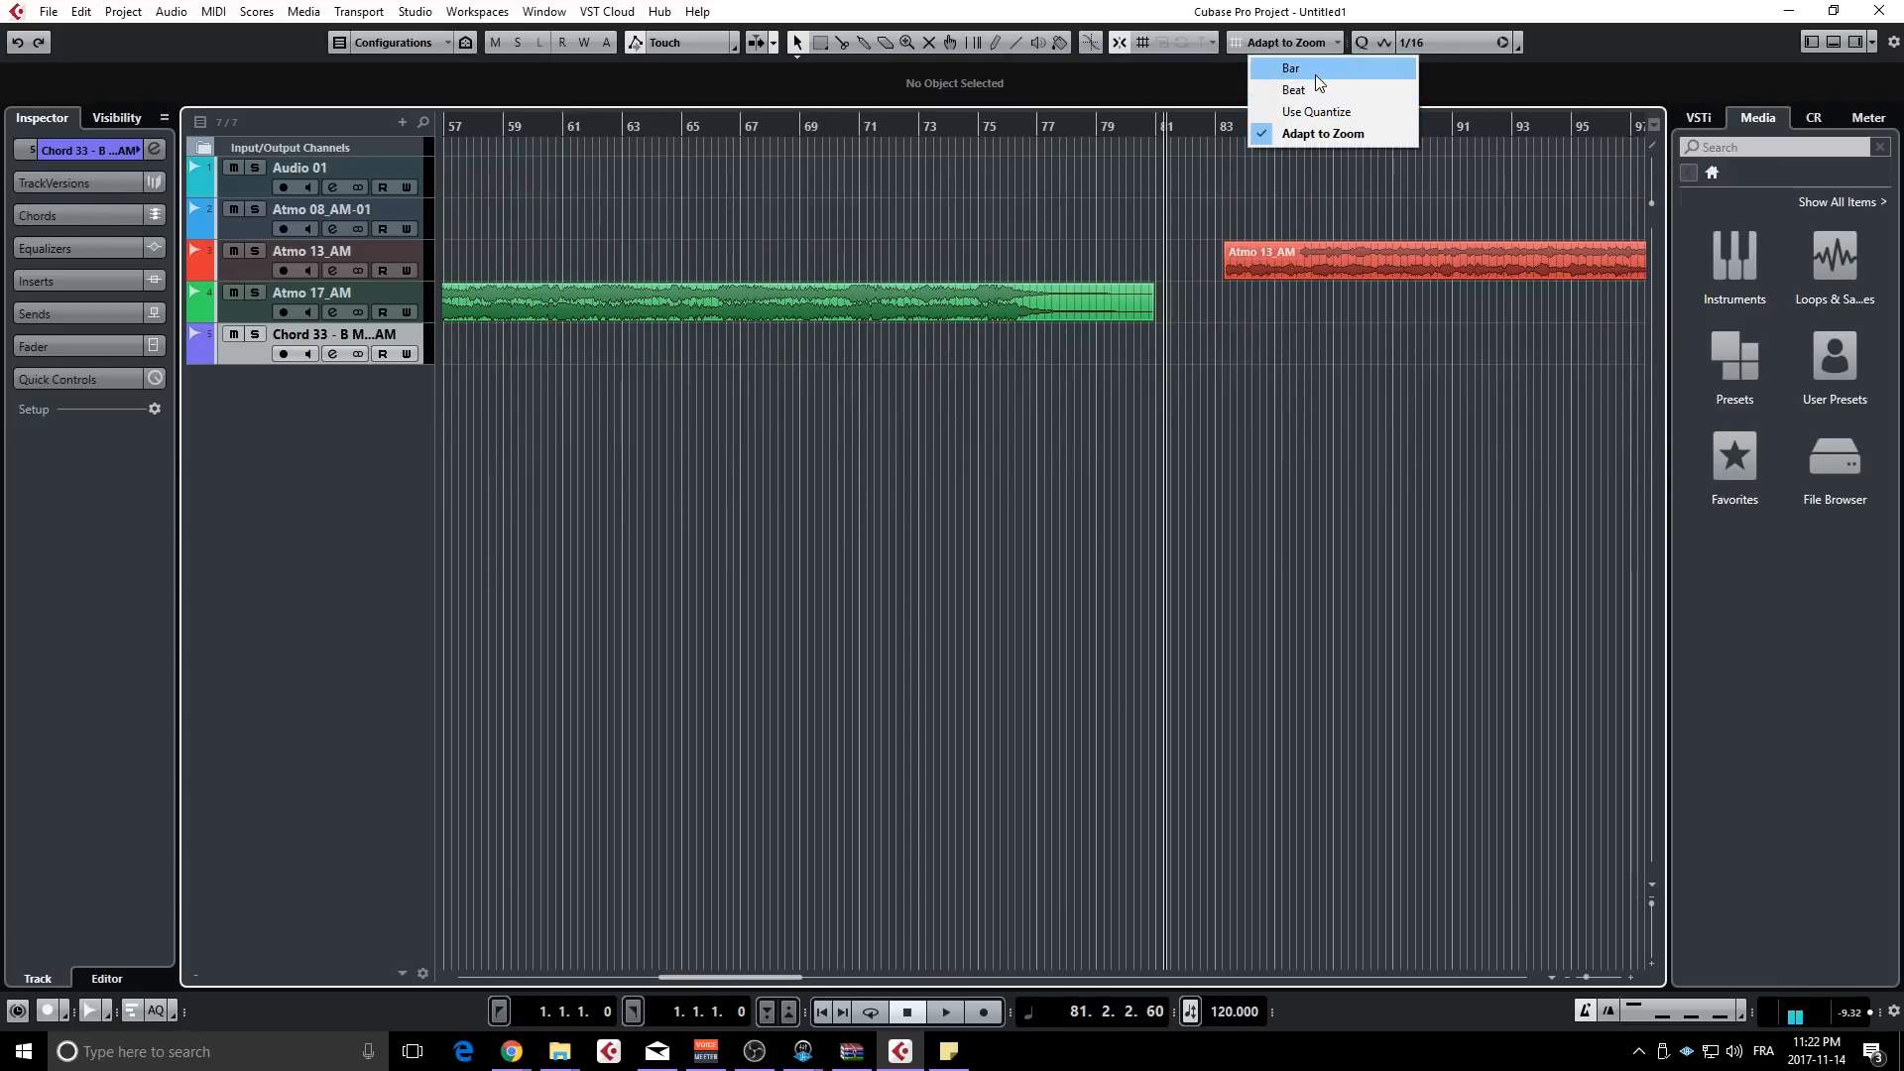
pyautogui.click(1313, 70)
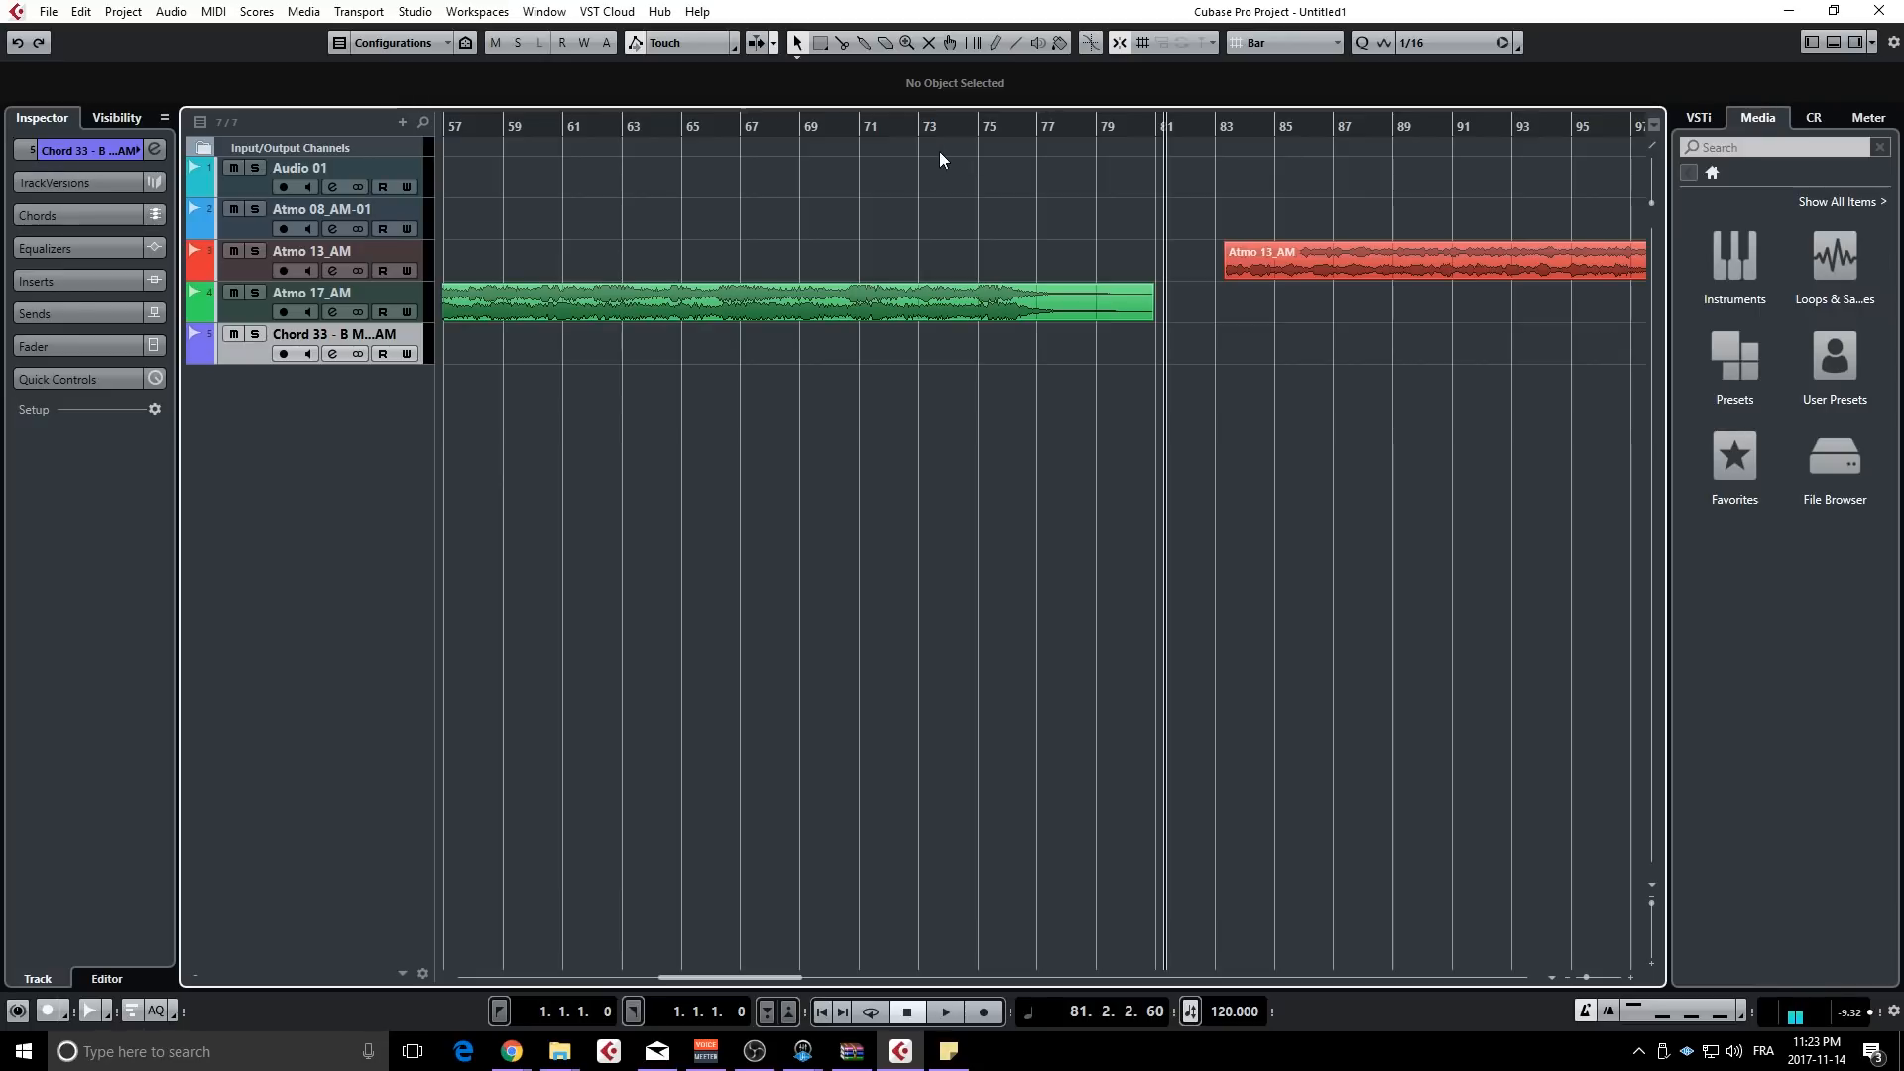
# - Review the processing precision options (32 bit and 64 bit) of the VST Audio System in Studio Setup, and close the setup
pyautogui.click(416, 12)
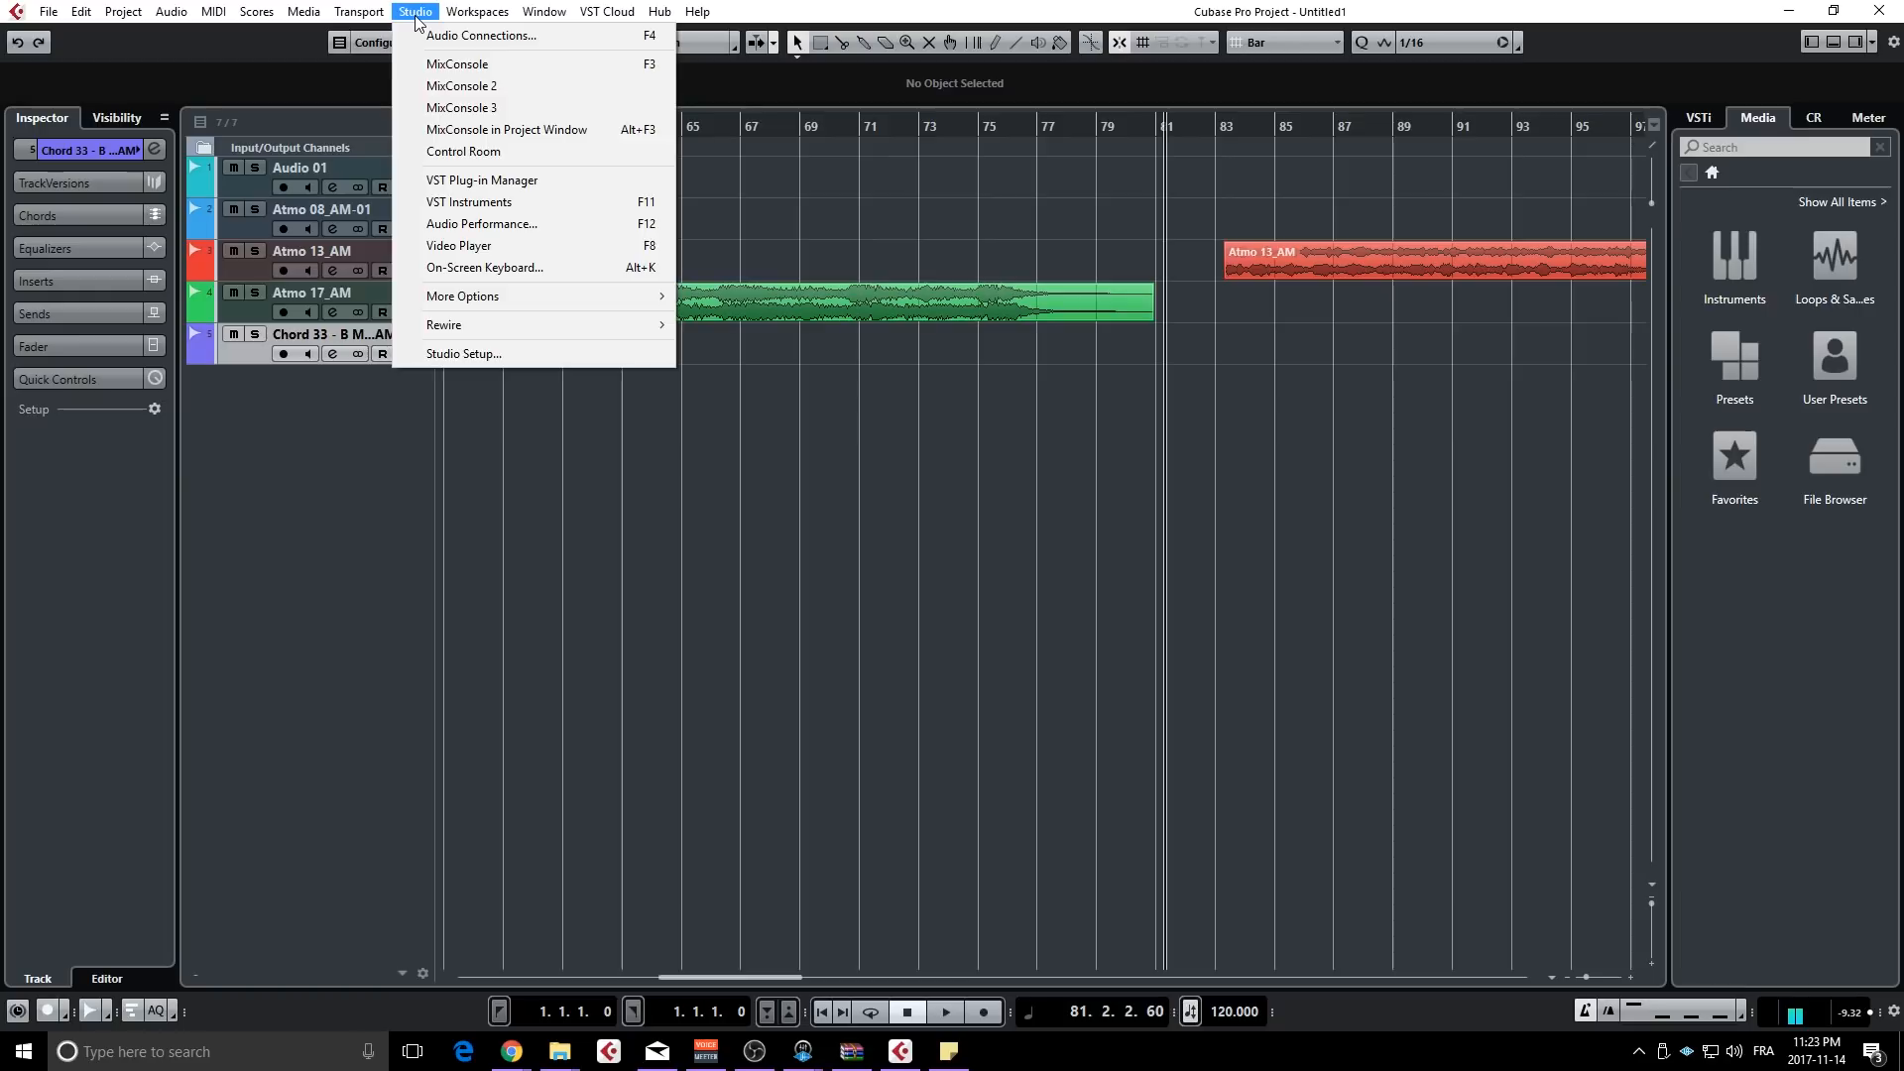
pyautogui.click(484, 354)
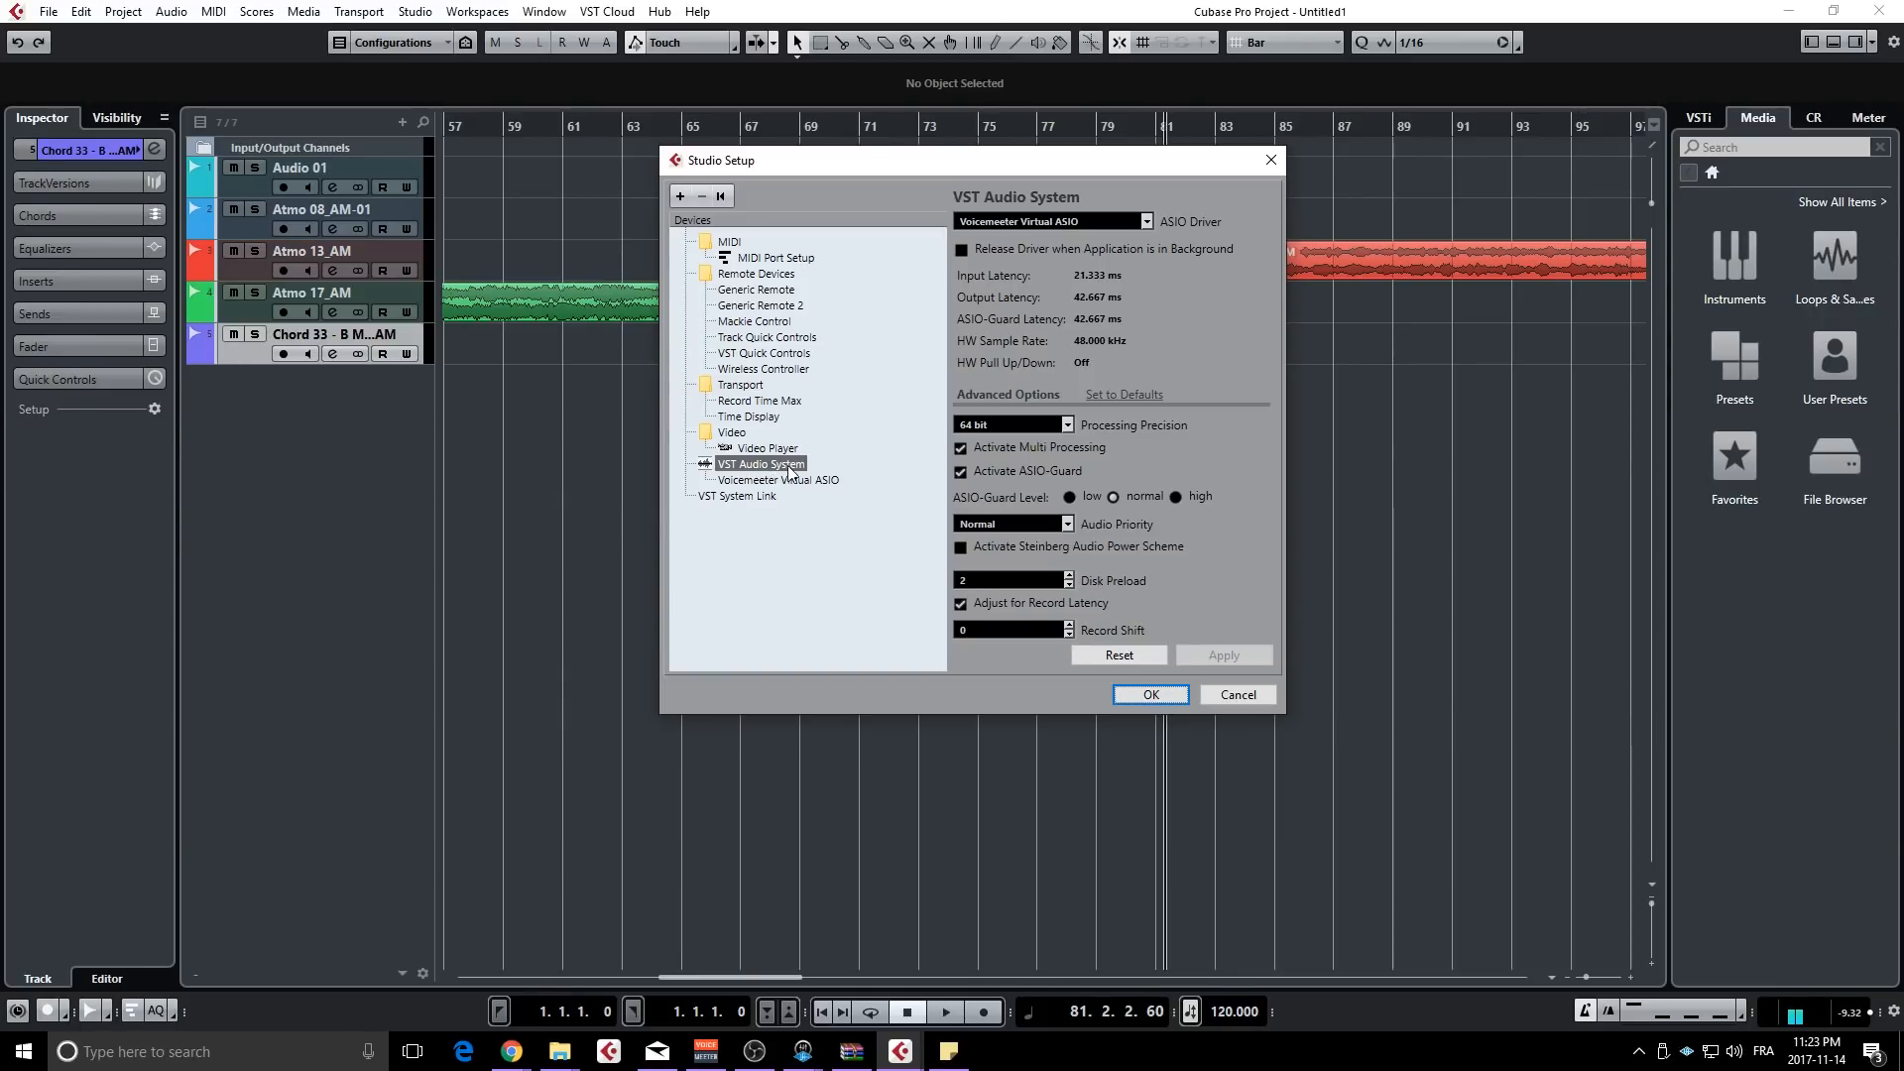
pyautogui.click(1068, 423)
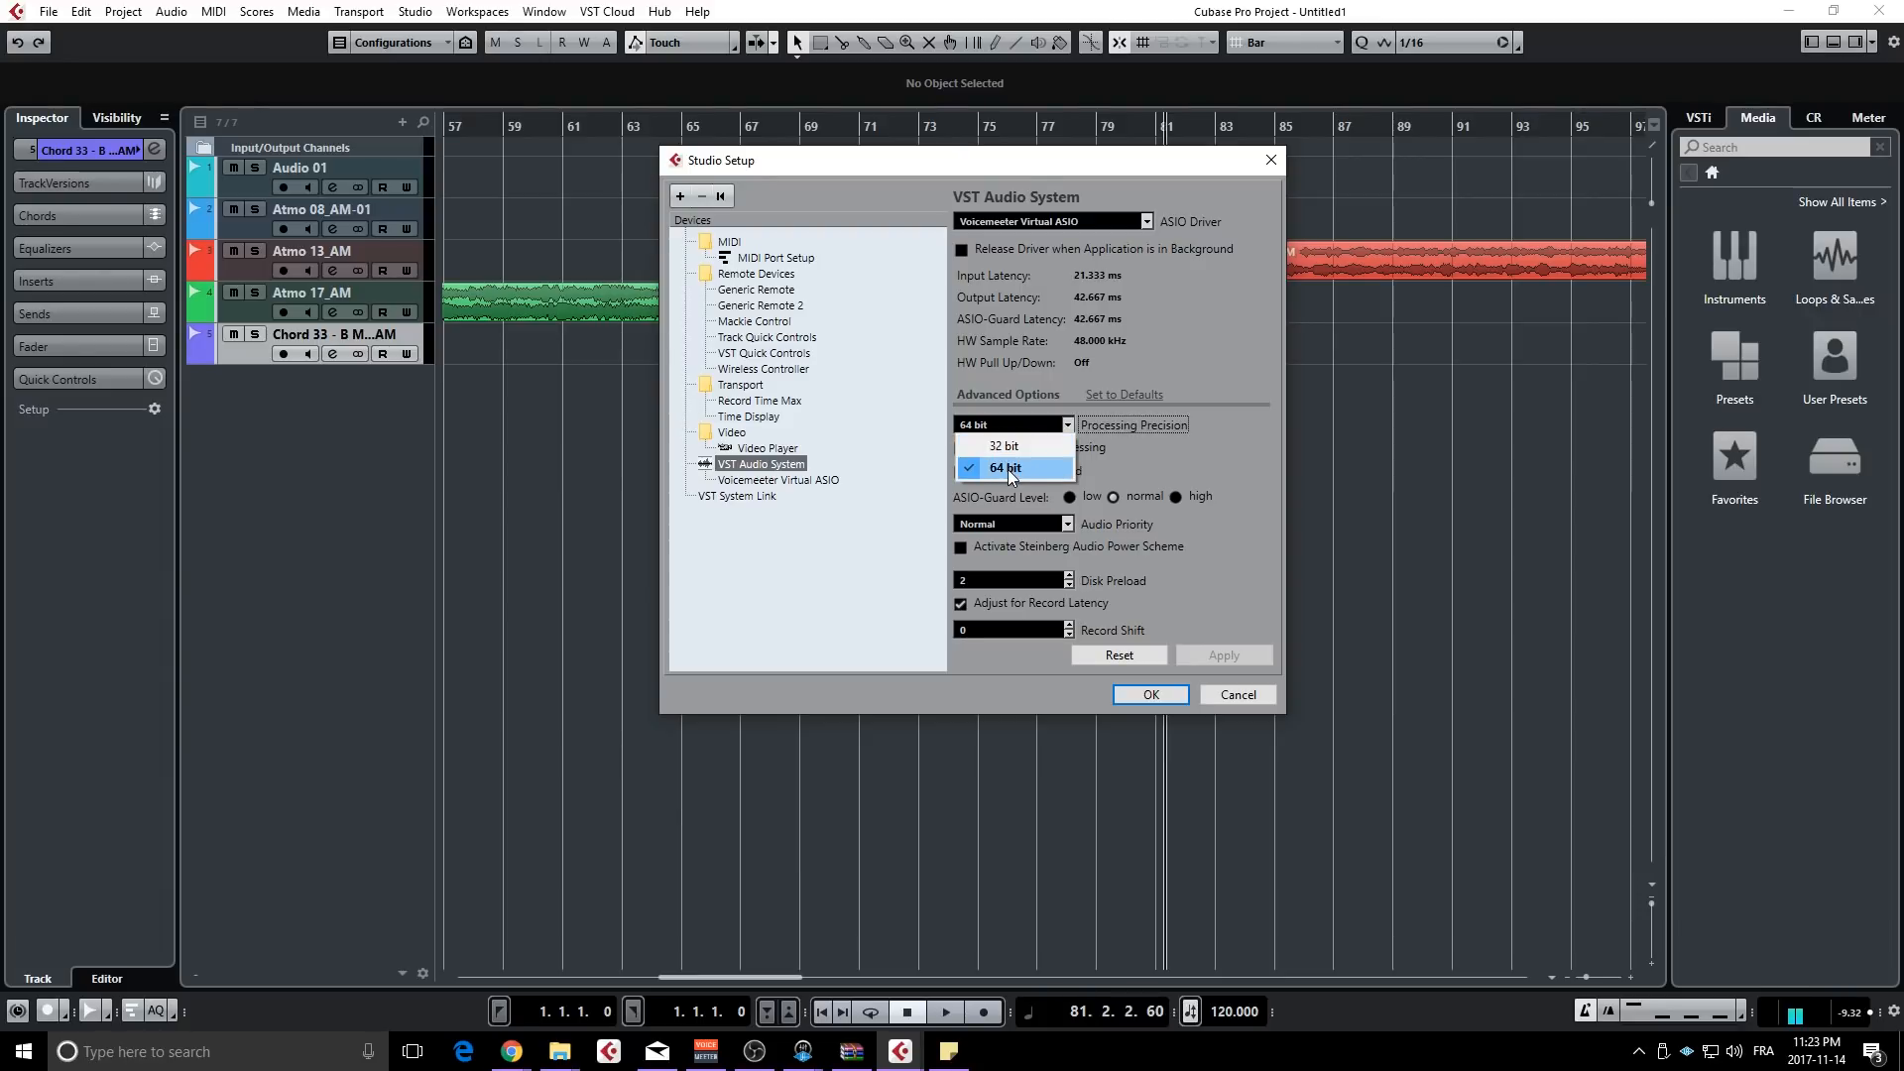
pyautogui.click(1145, 461)
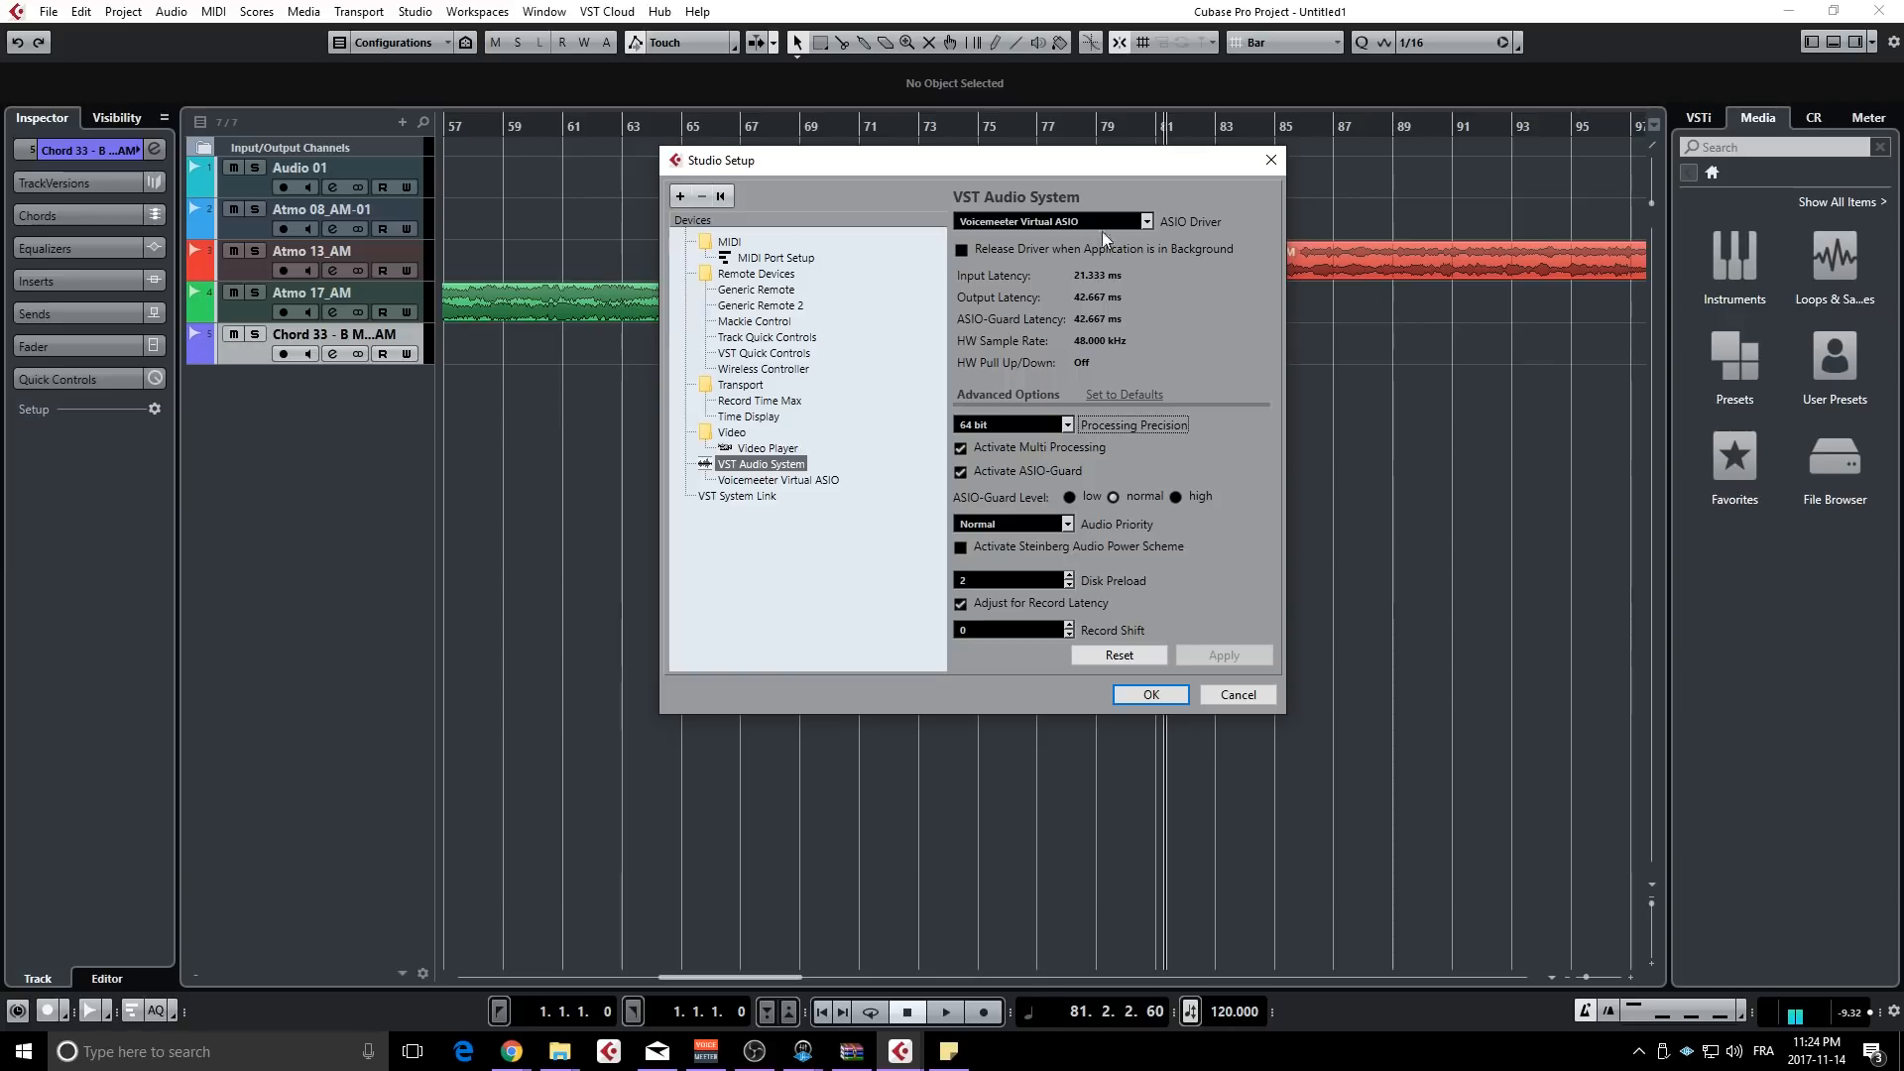
pyautogui.click(1271, 161)
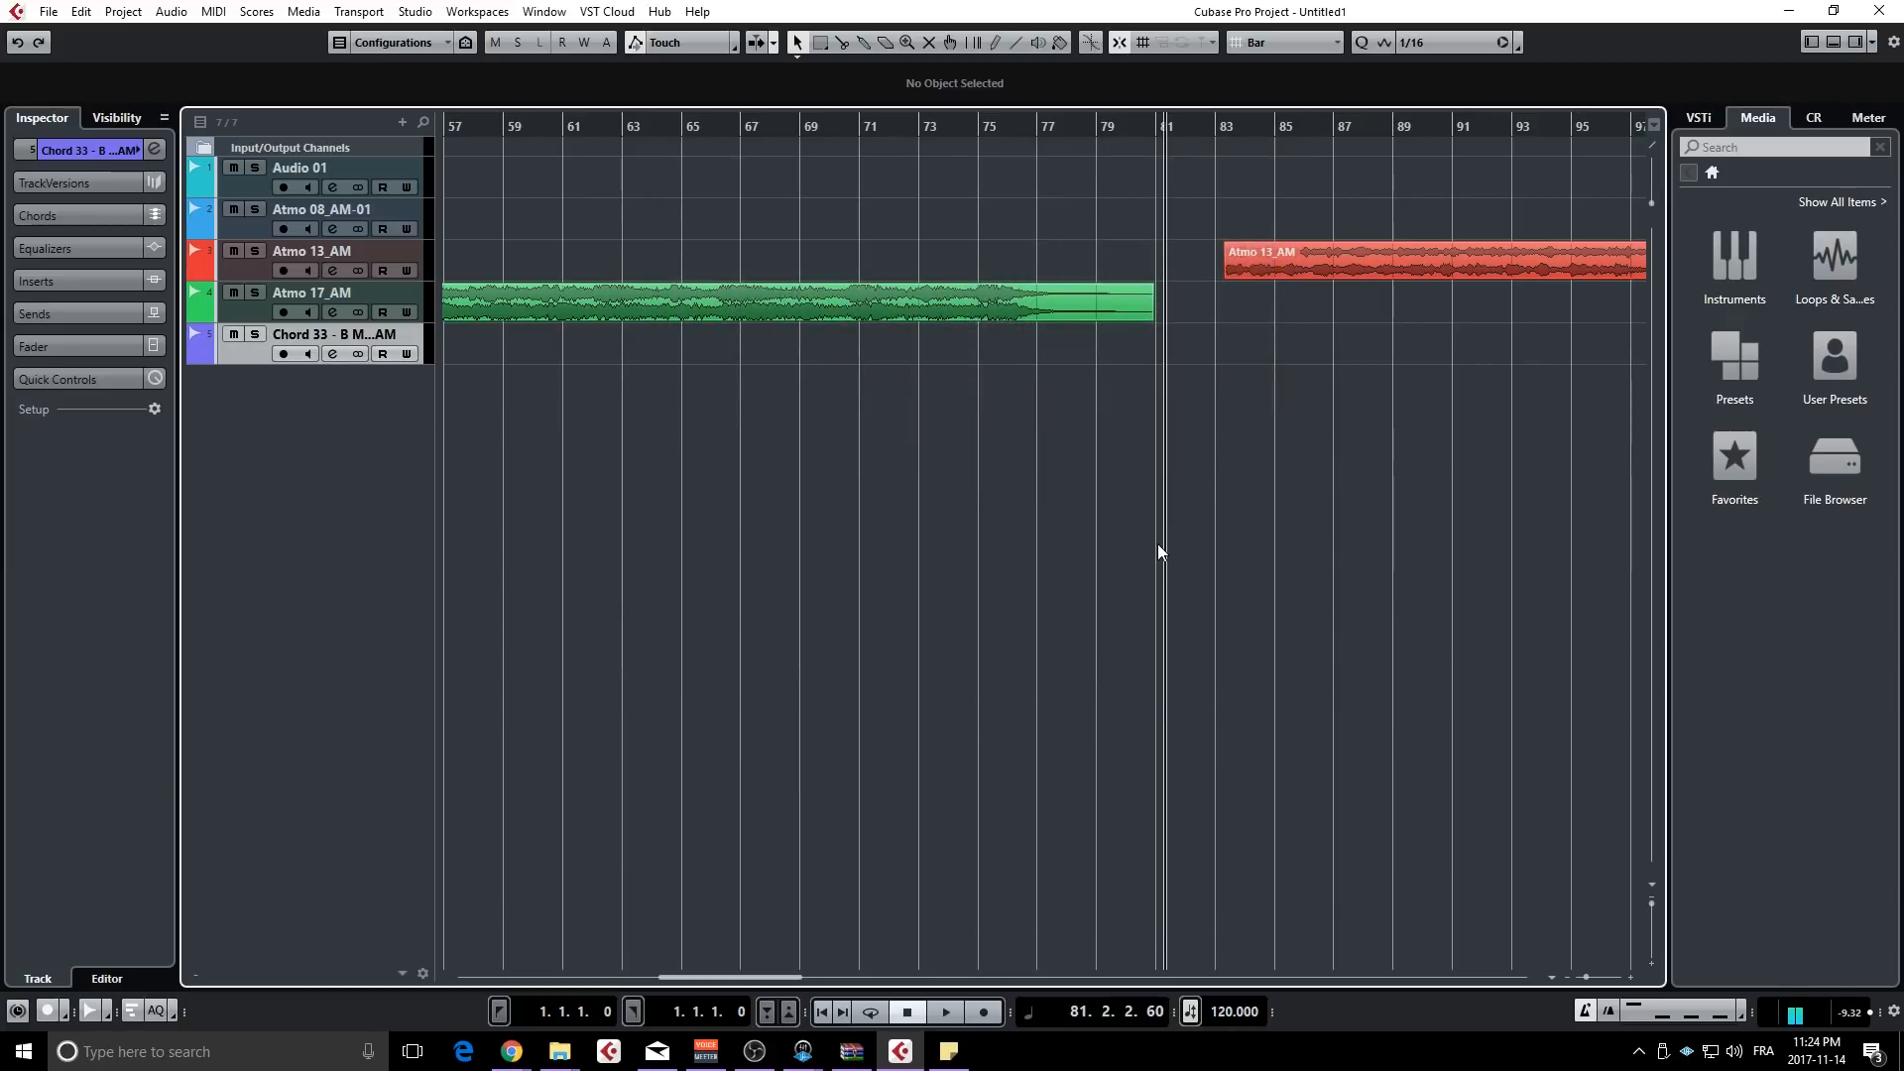
# - Open the MixConsole, expand the Inserts rack to view its slots, and close the mixer
pyautogui.press('F3')
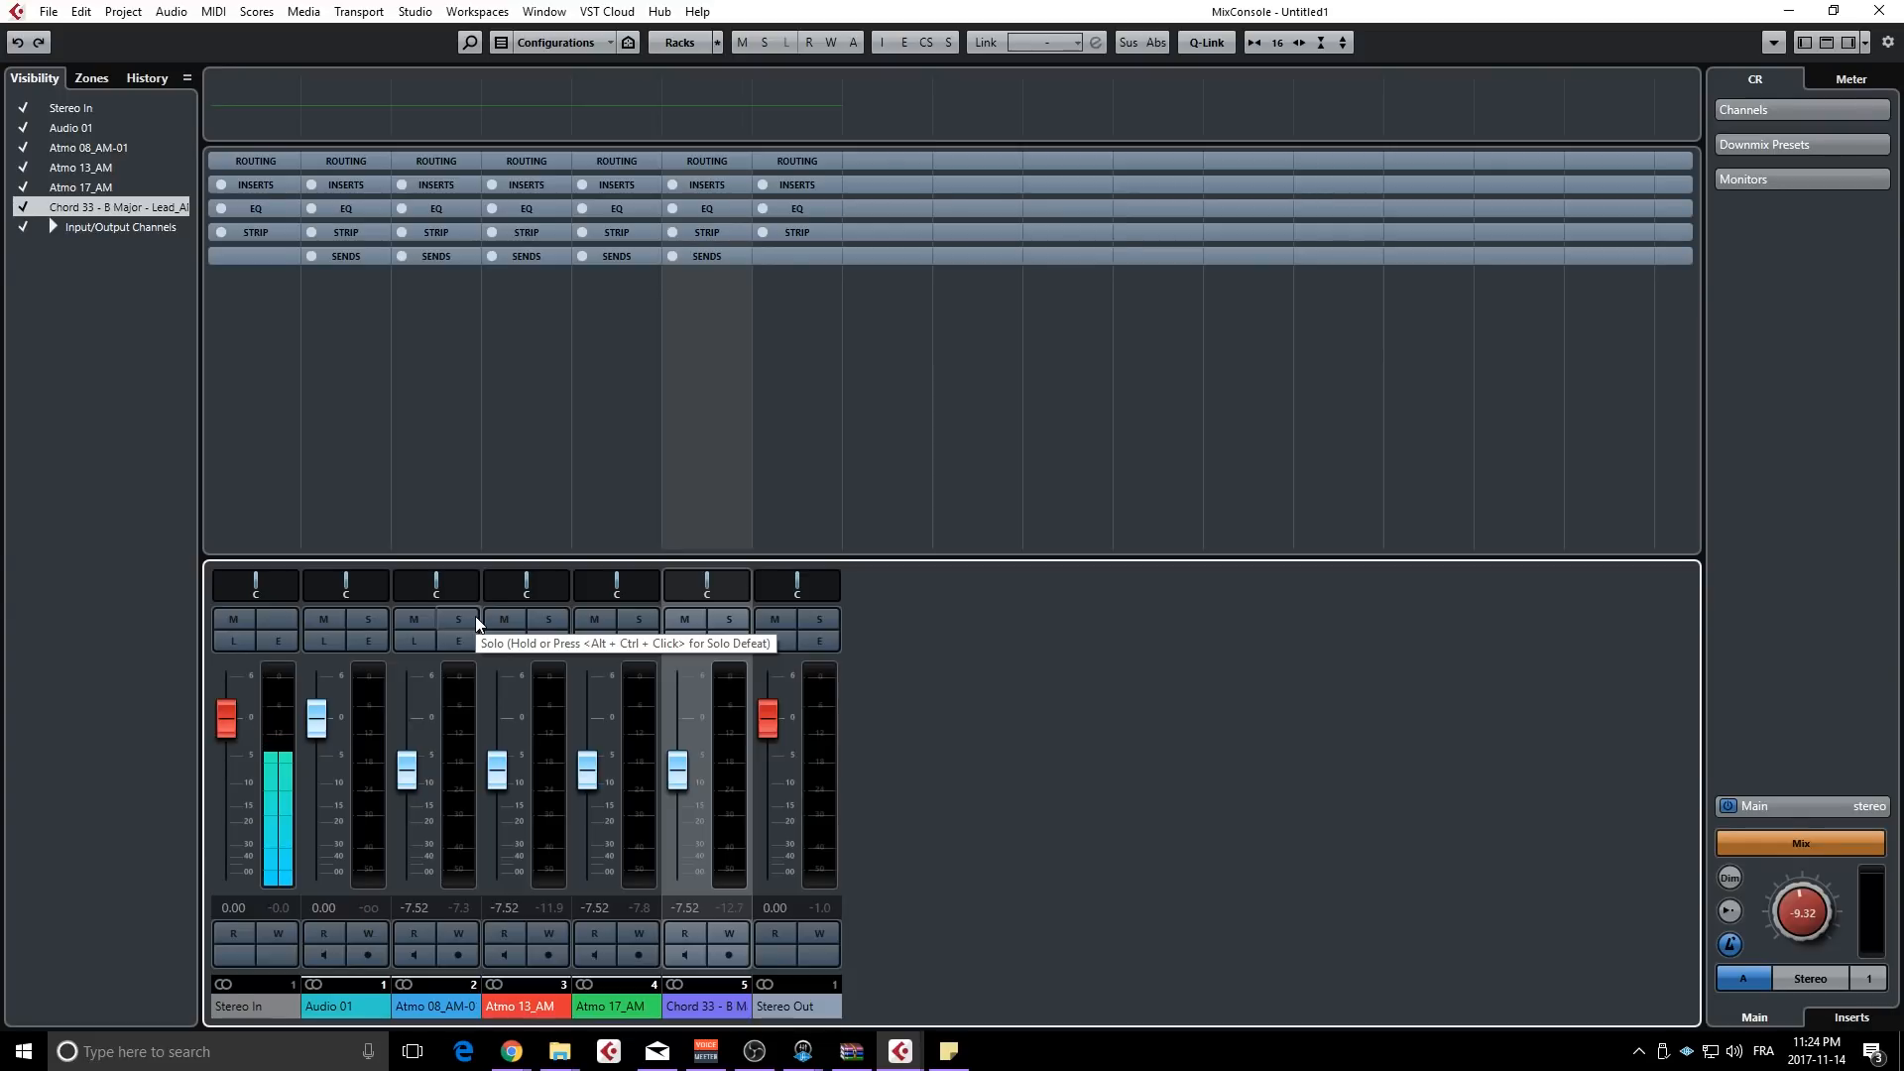
pyautogui.click(415, 184)
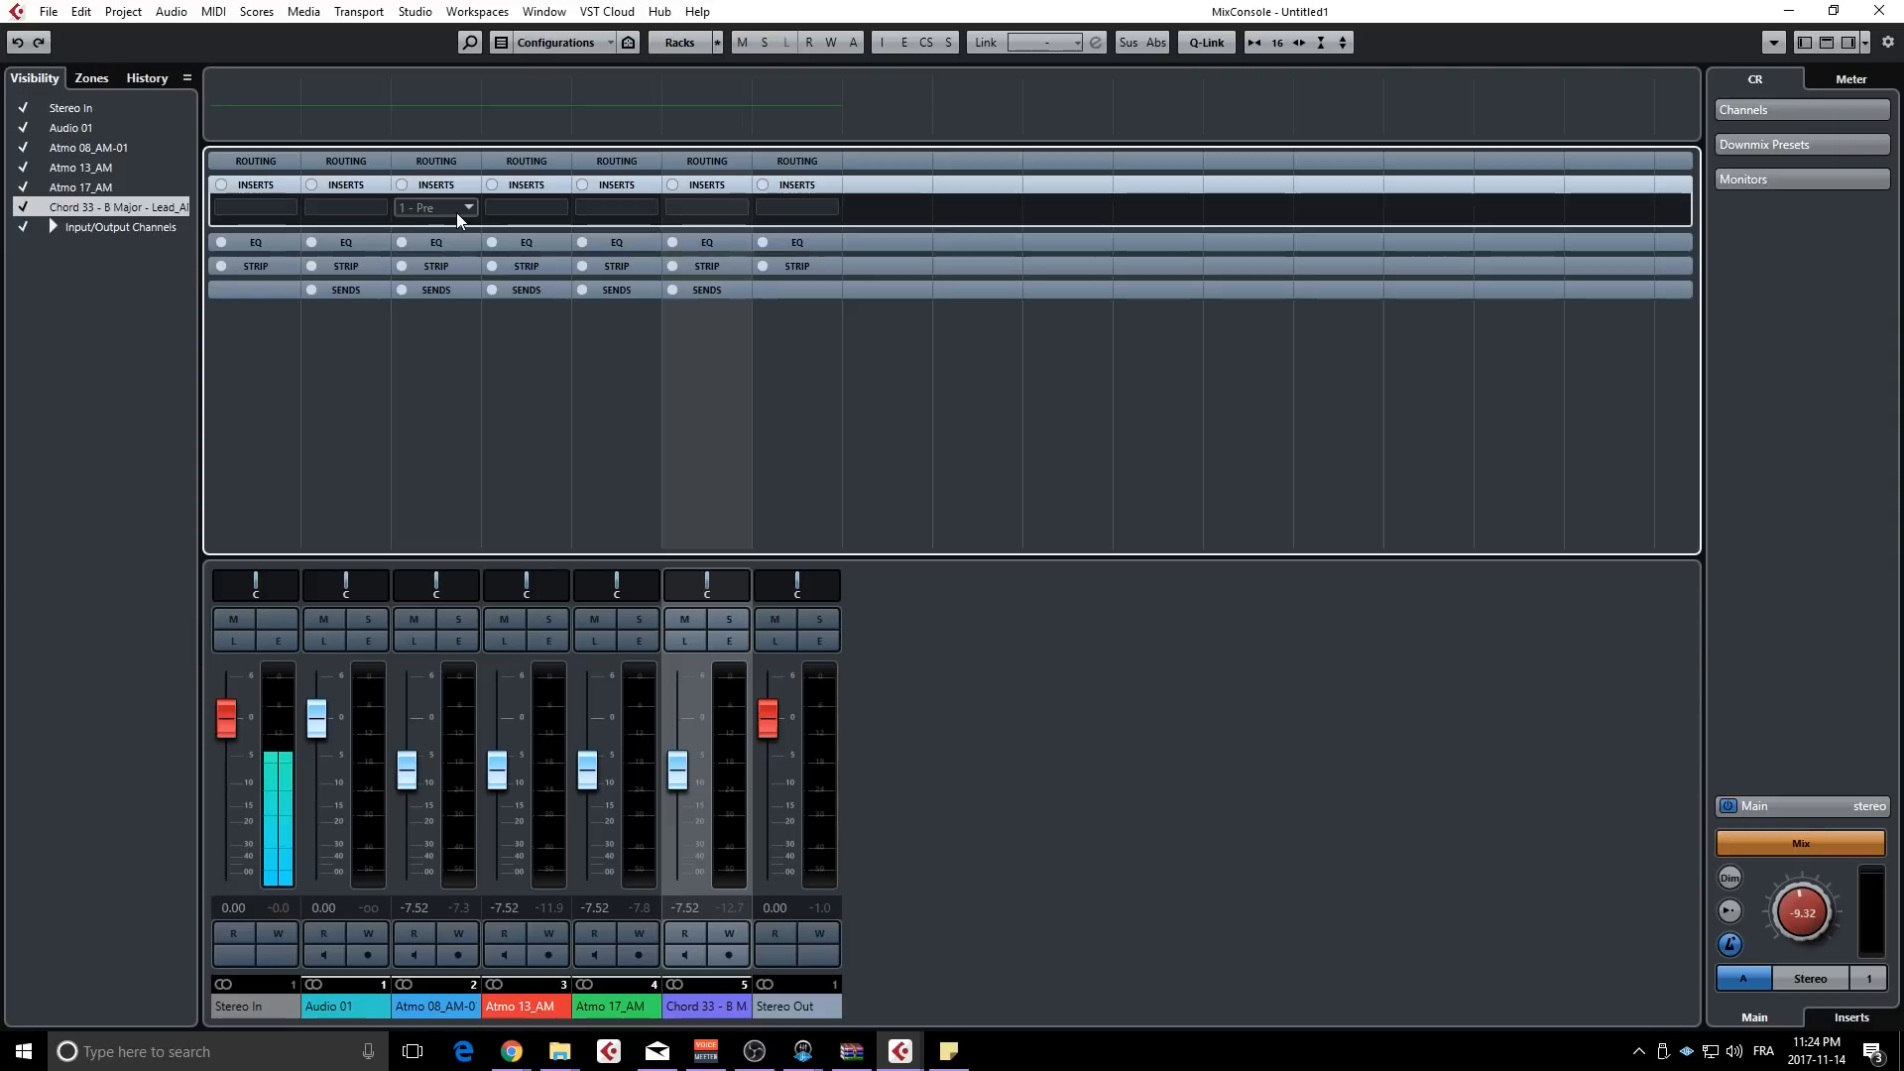
pyautogui.click(1880, 11)
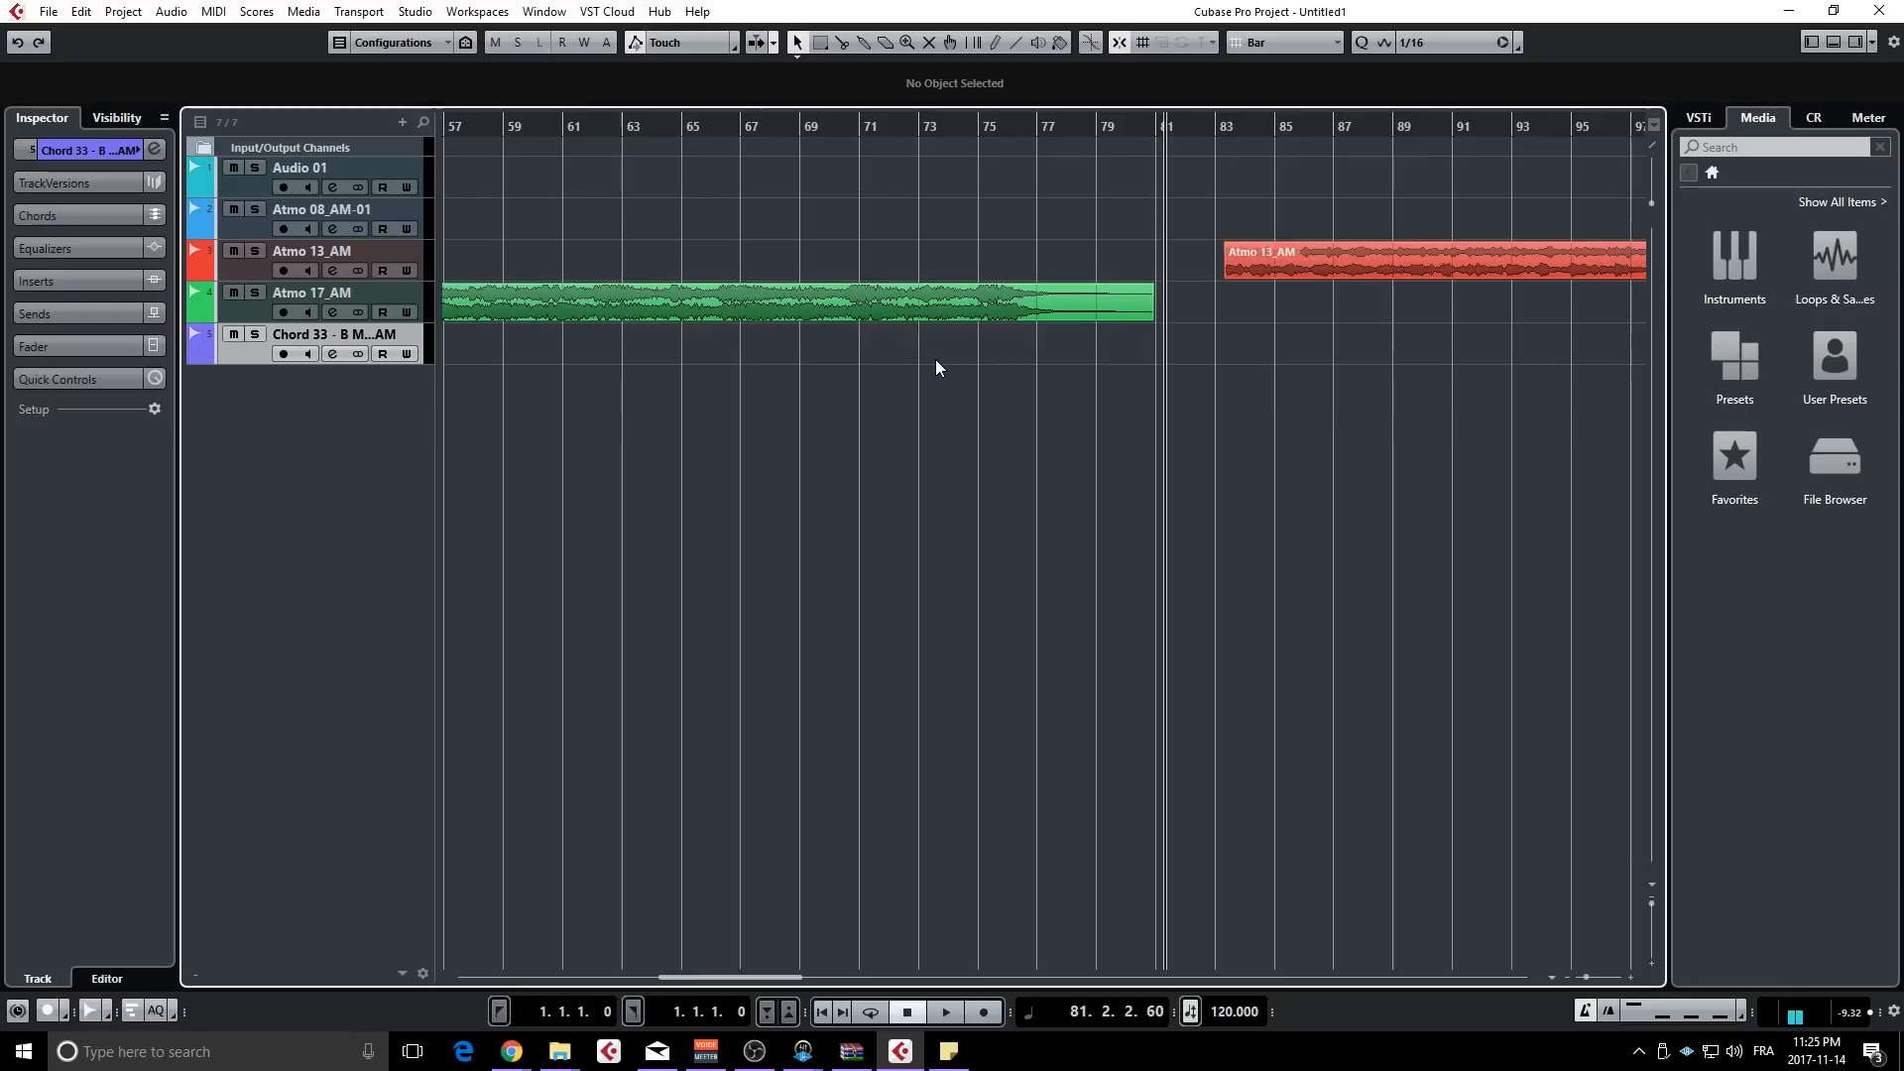
# - Show the volume automation lane beneath the Atmo 17_AM track
pyautogui.hscroll(-5, 936, 359)
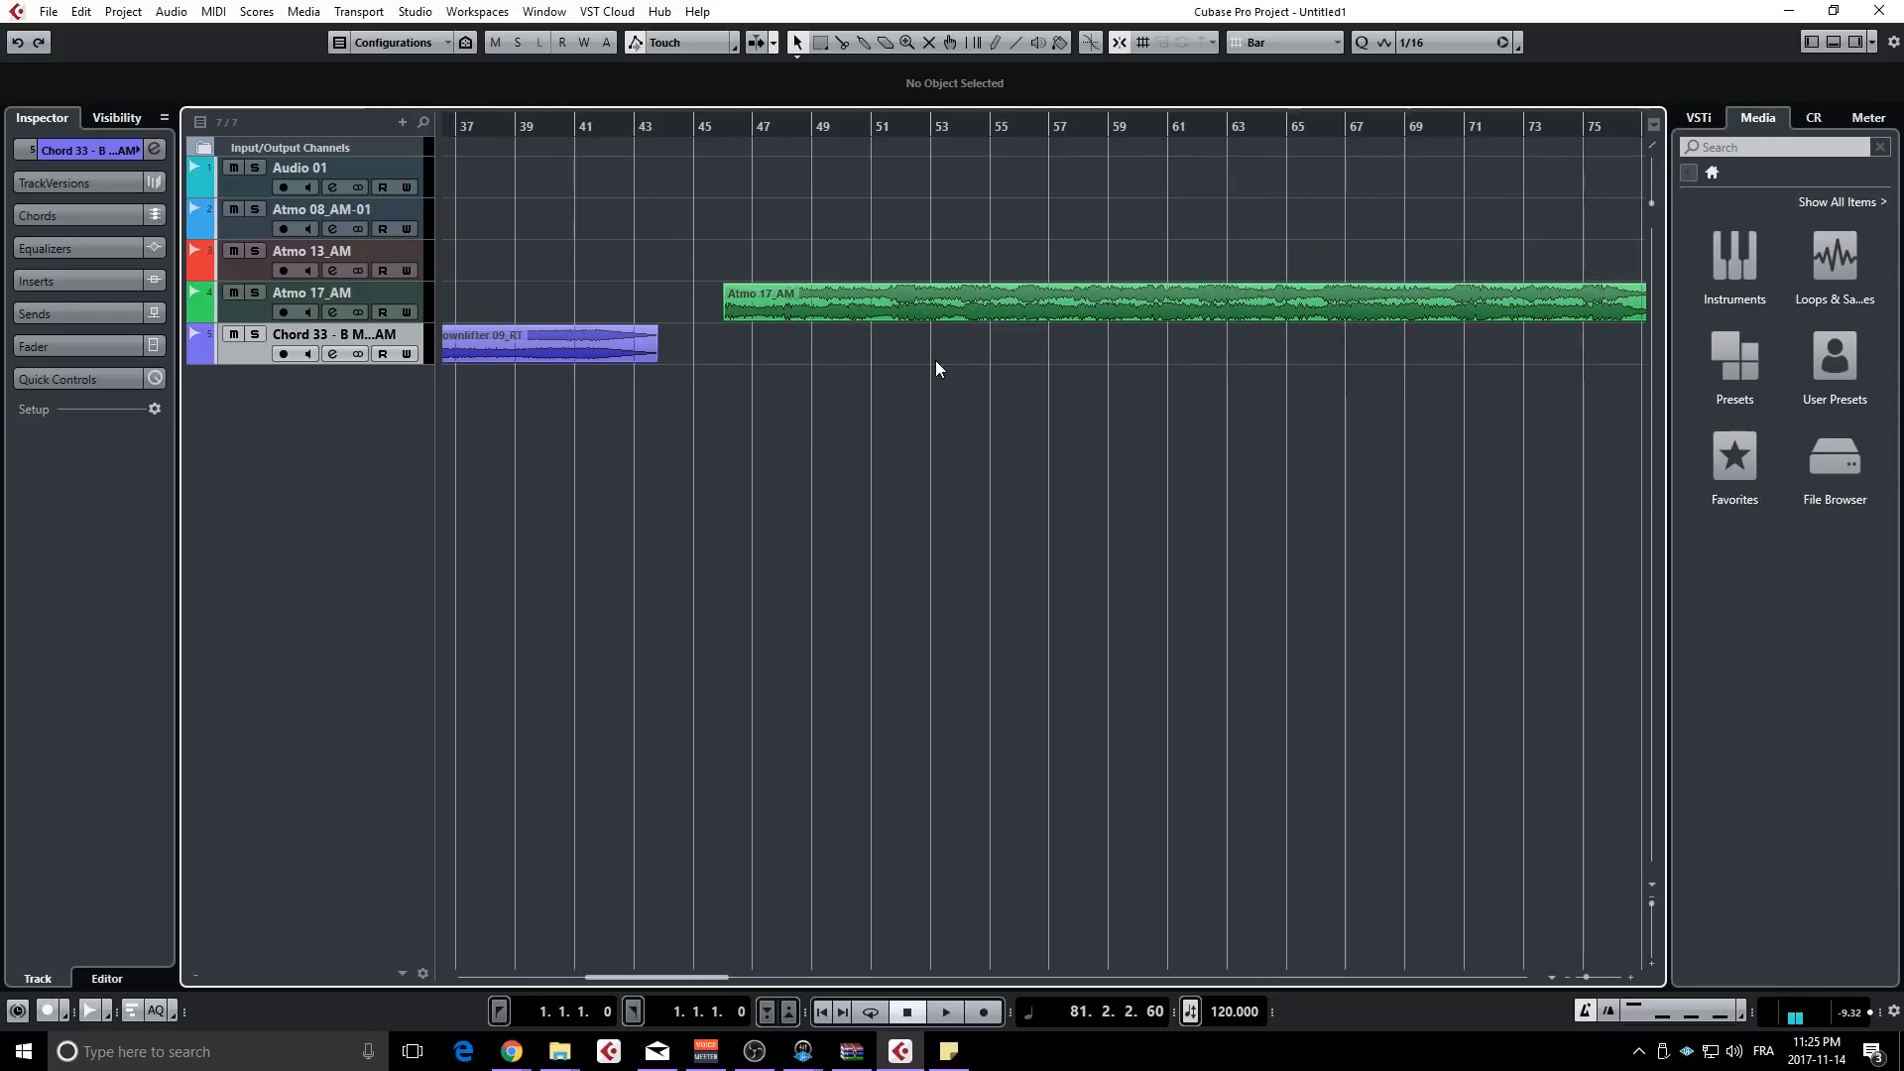
pyautogui.click(195, 313)
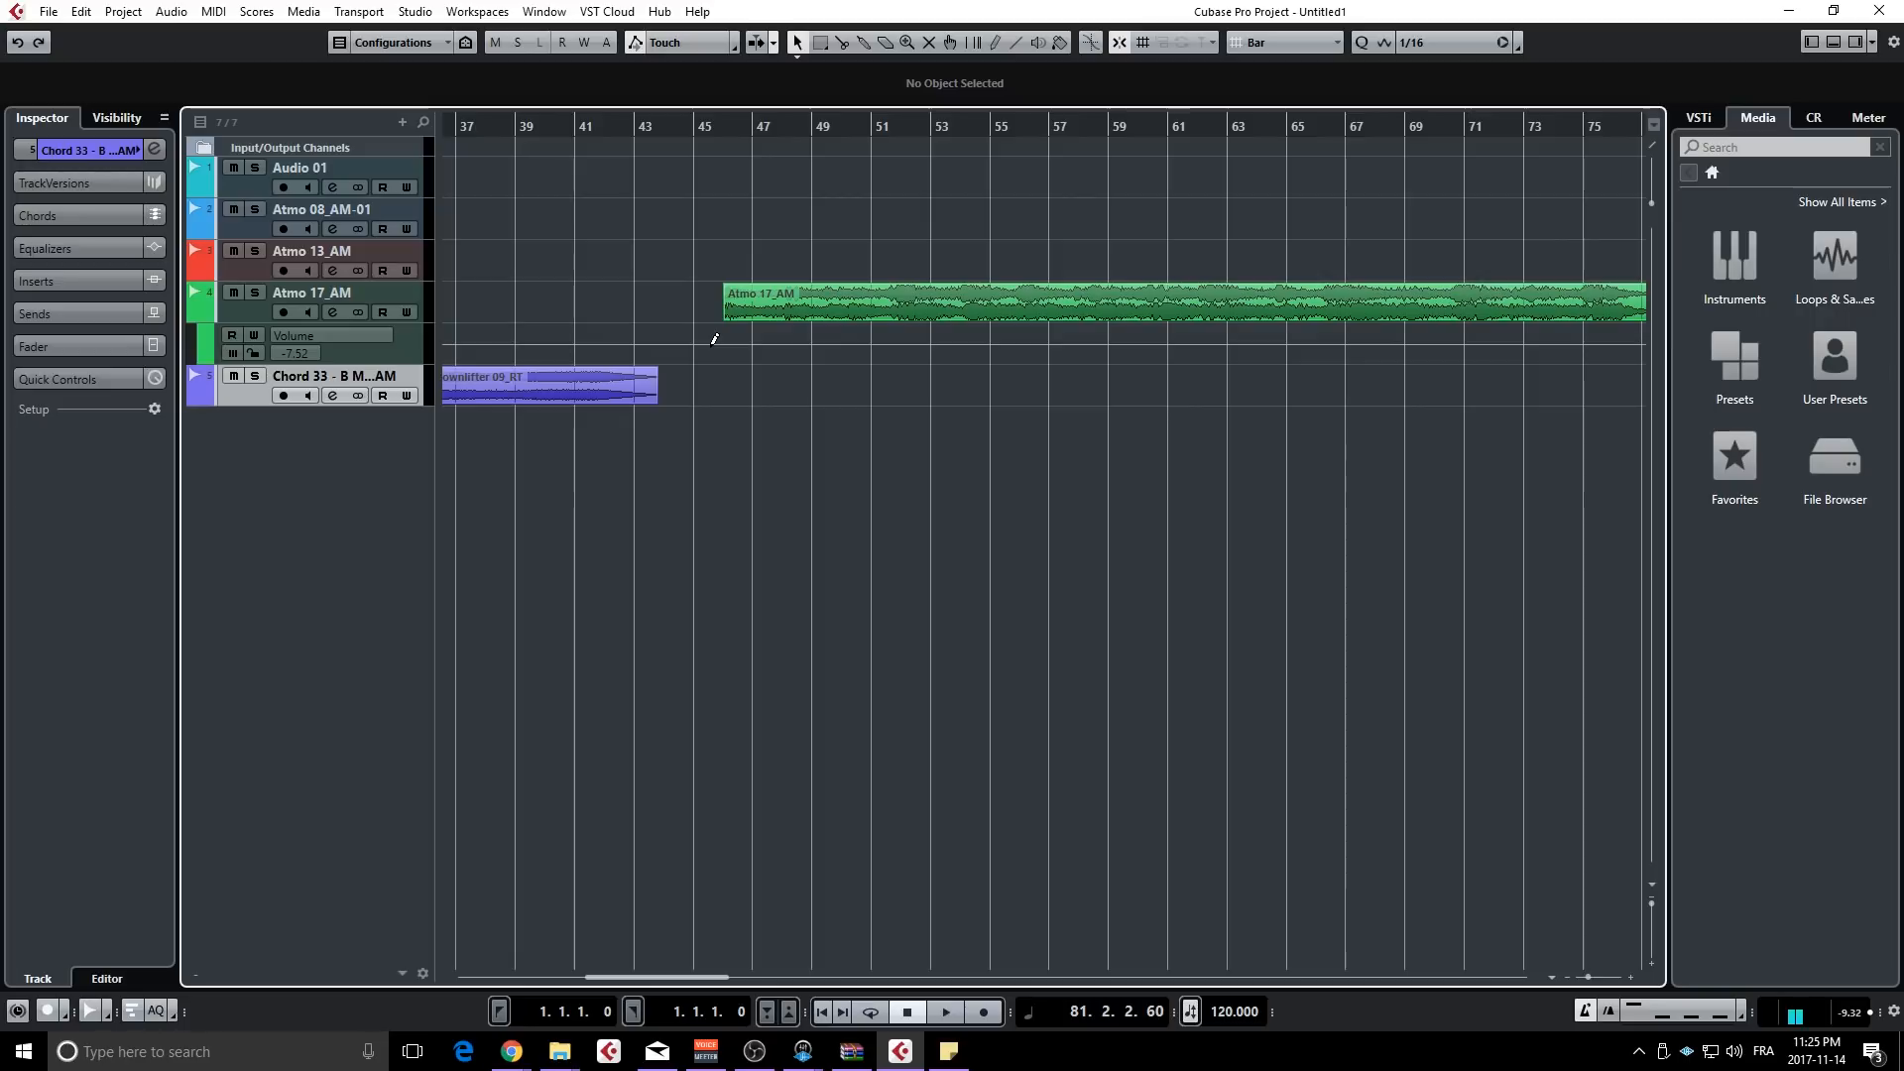
pyautogui.click(197, 314)
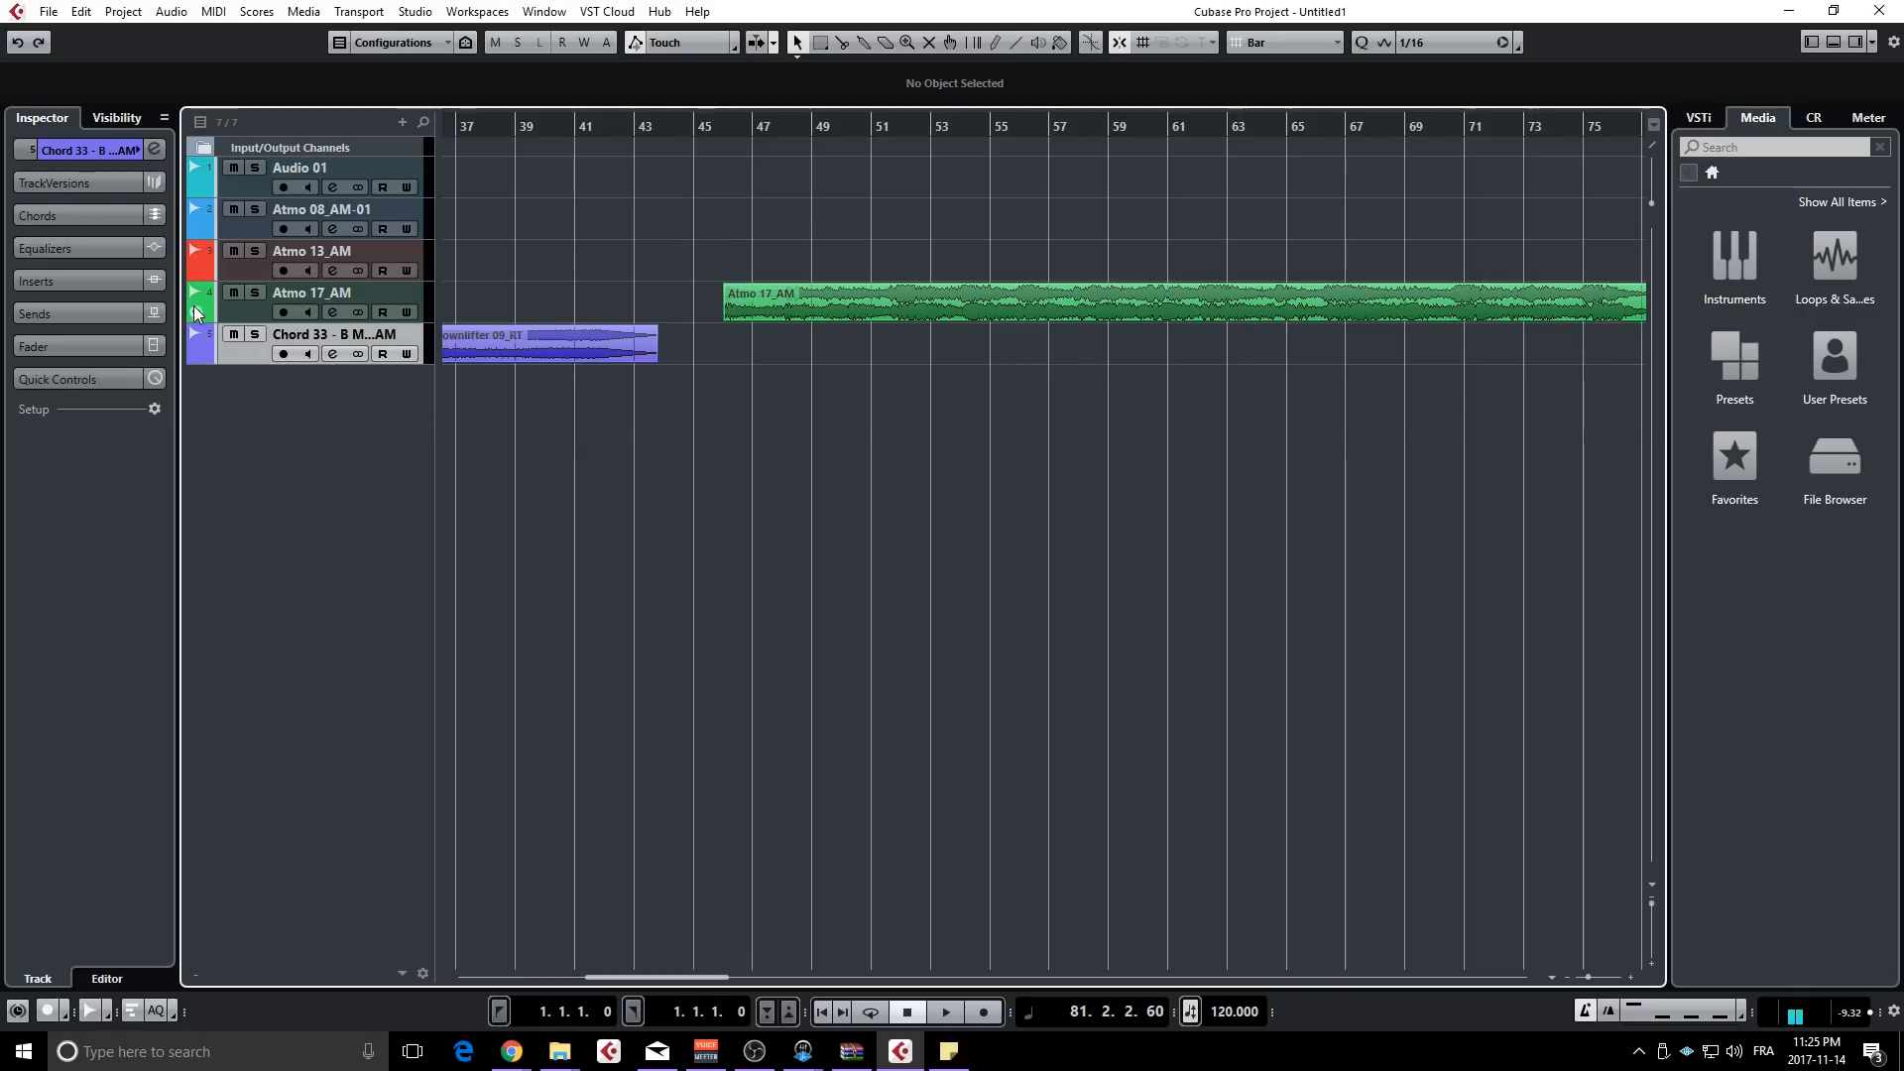
pyautogui.click(196, 314)
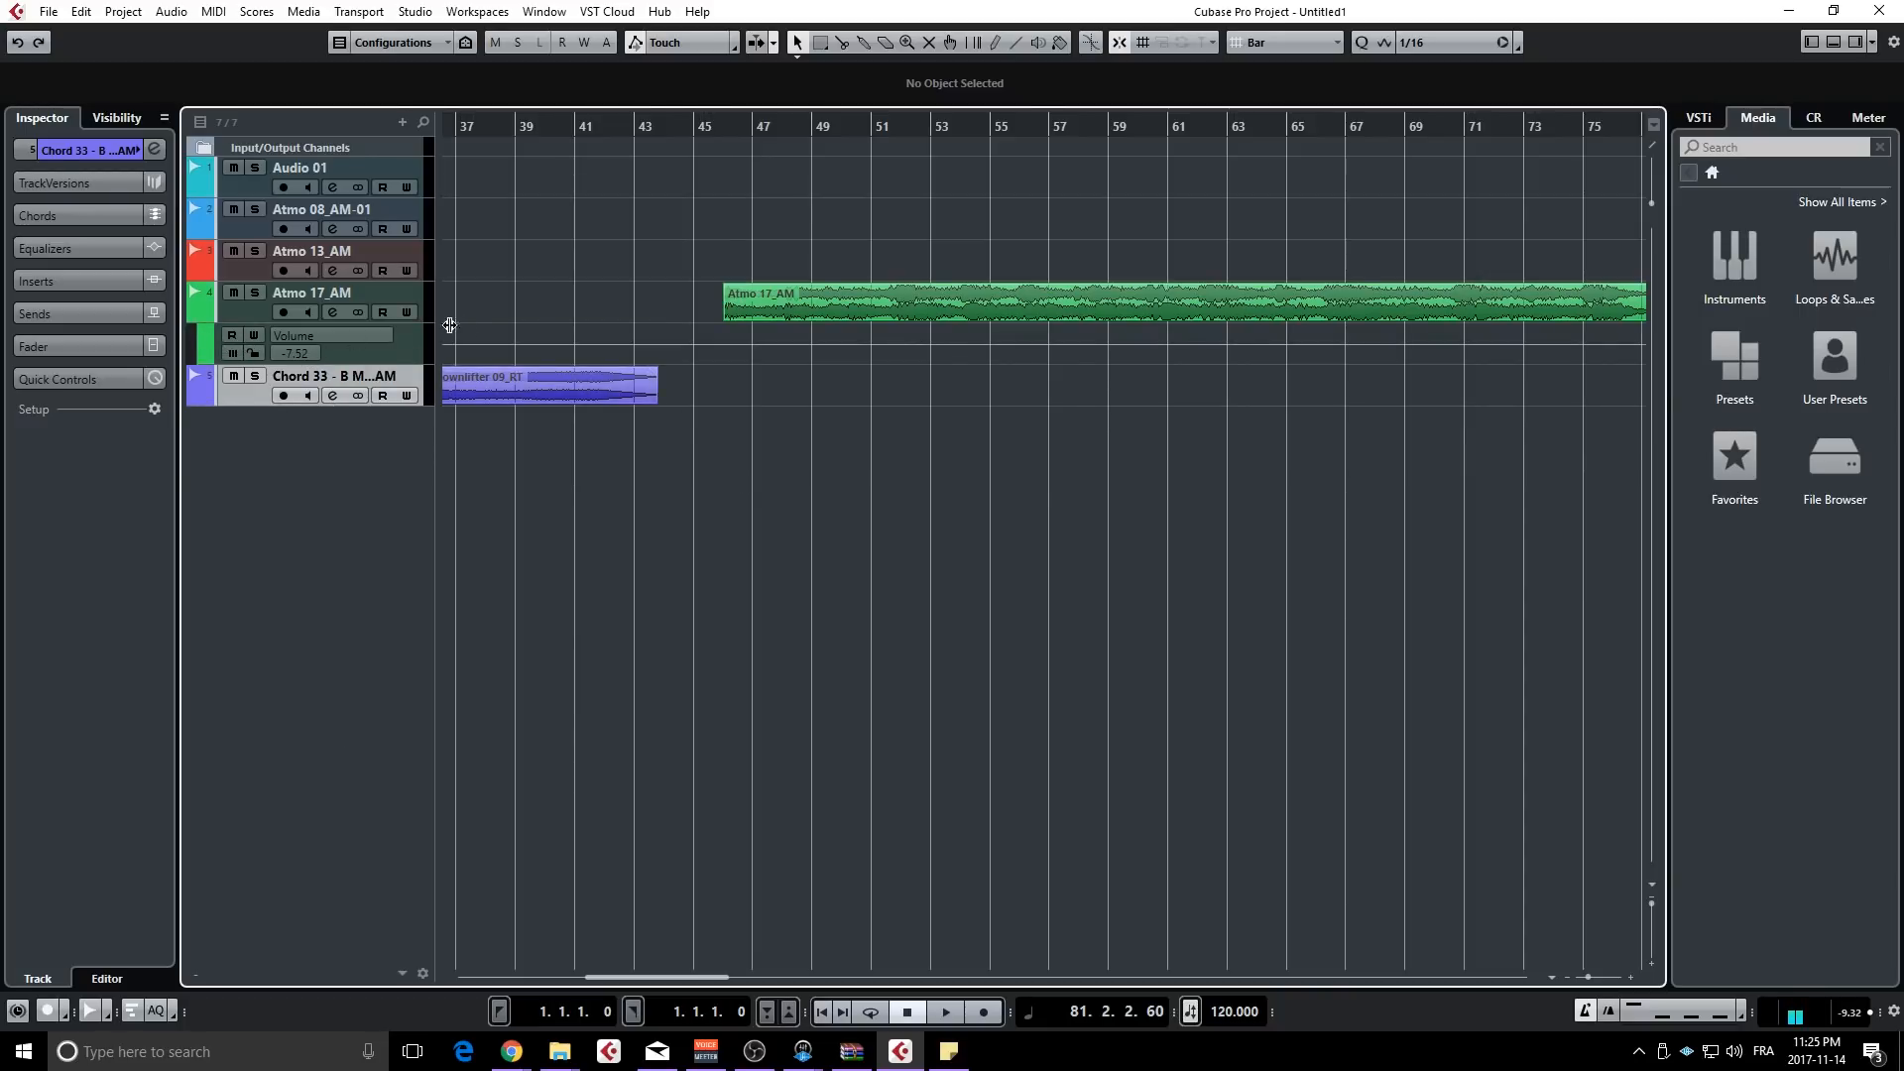
# - Add four volume automation points at the -7.52 level on Atmo 17_AM, between about bars 45 and 62
pyautogui.click(718, 344)
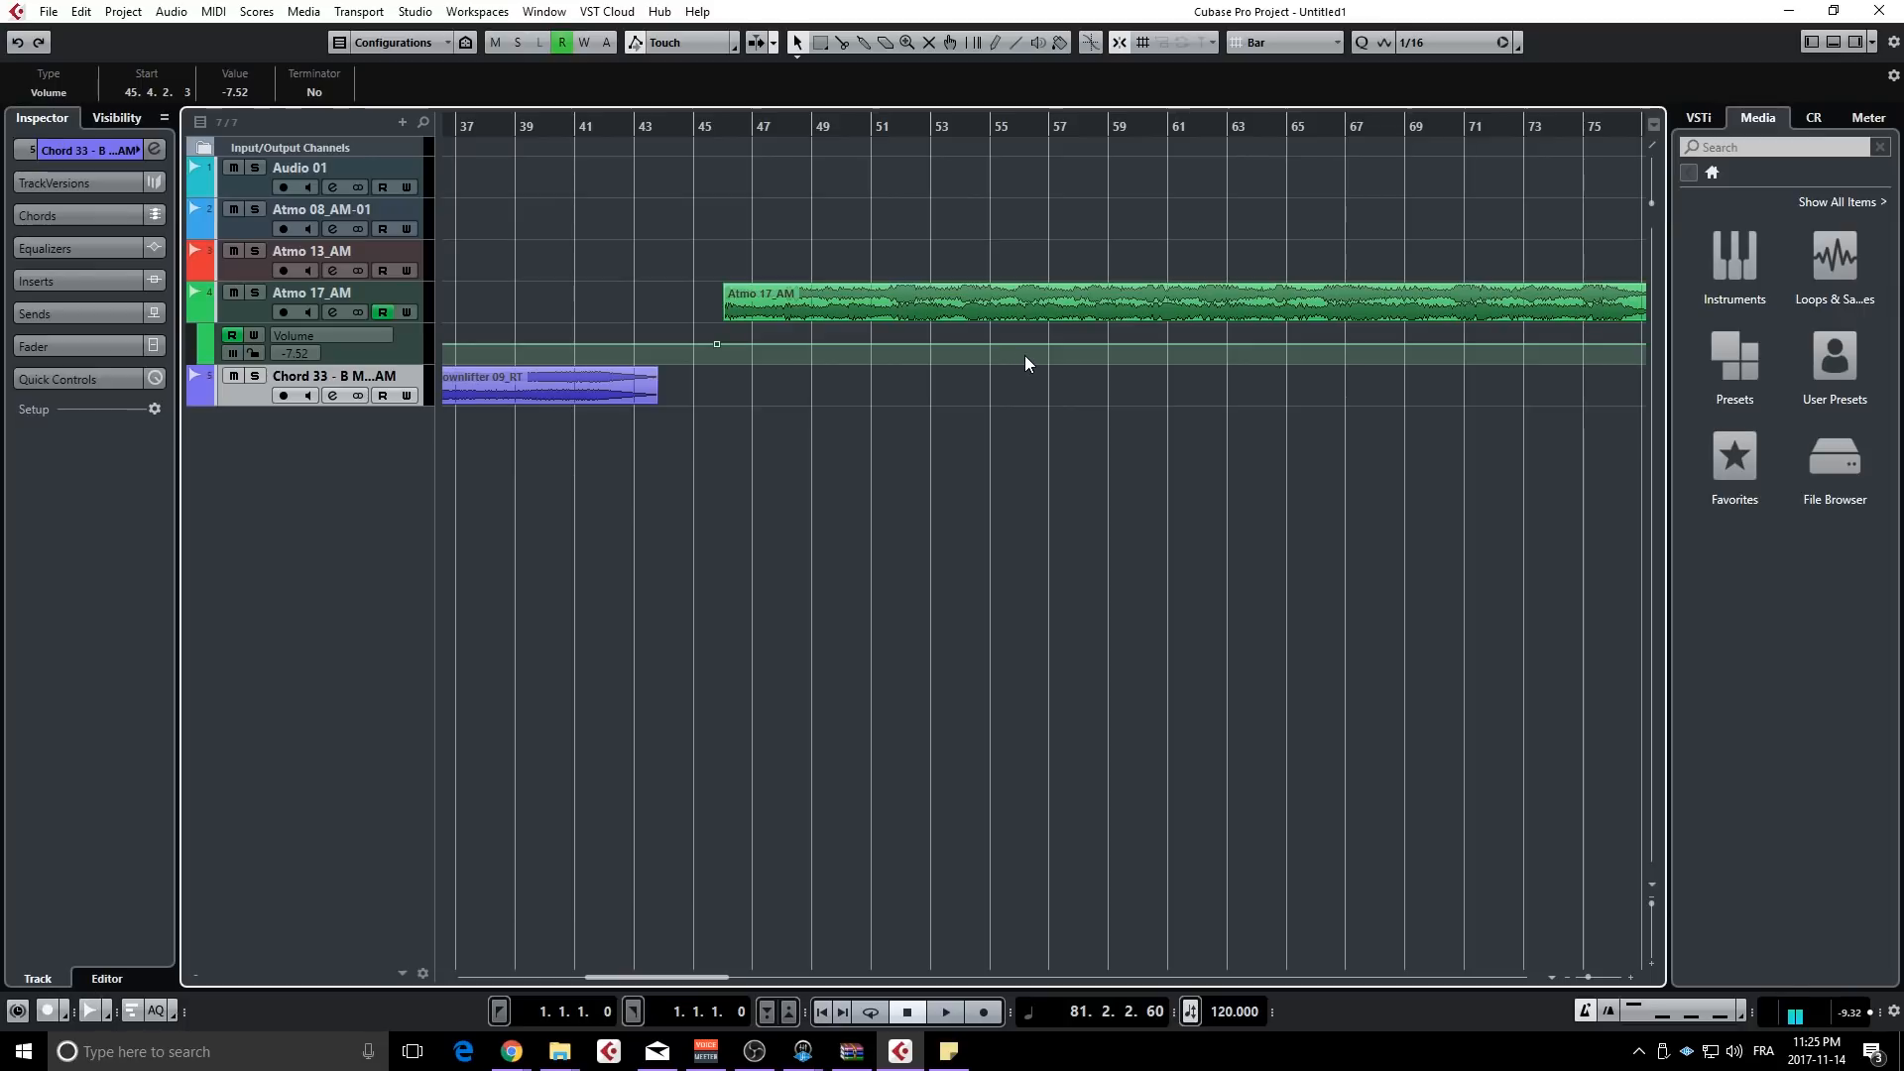
pyautogui.click(1001, 345)
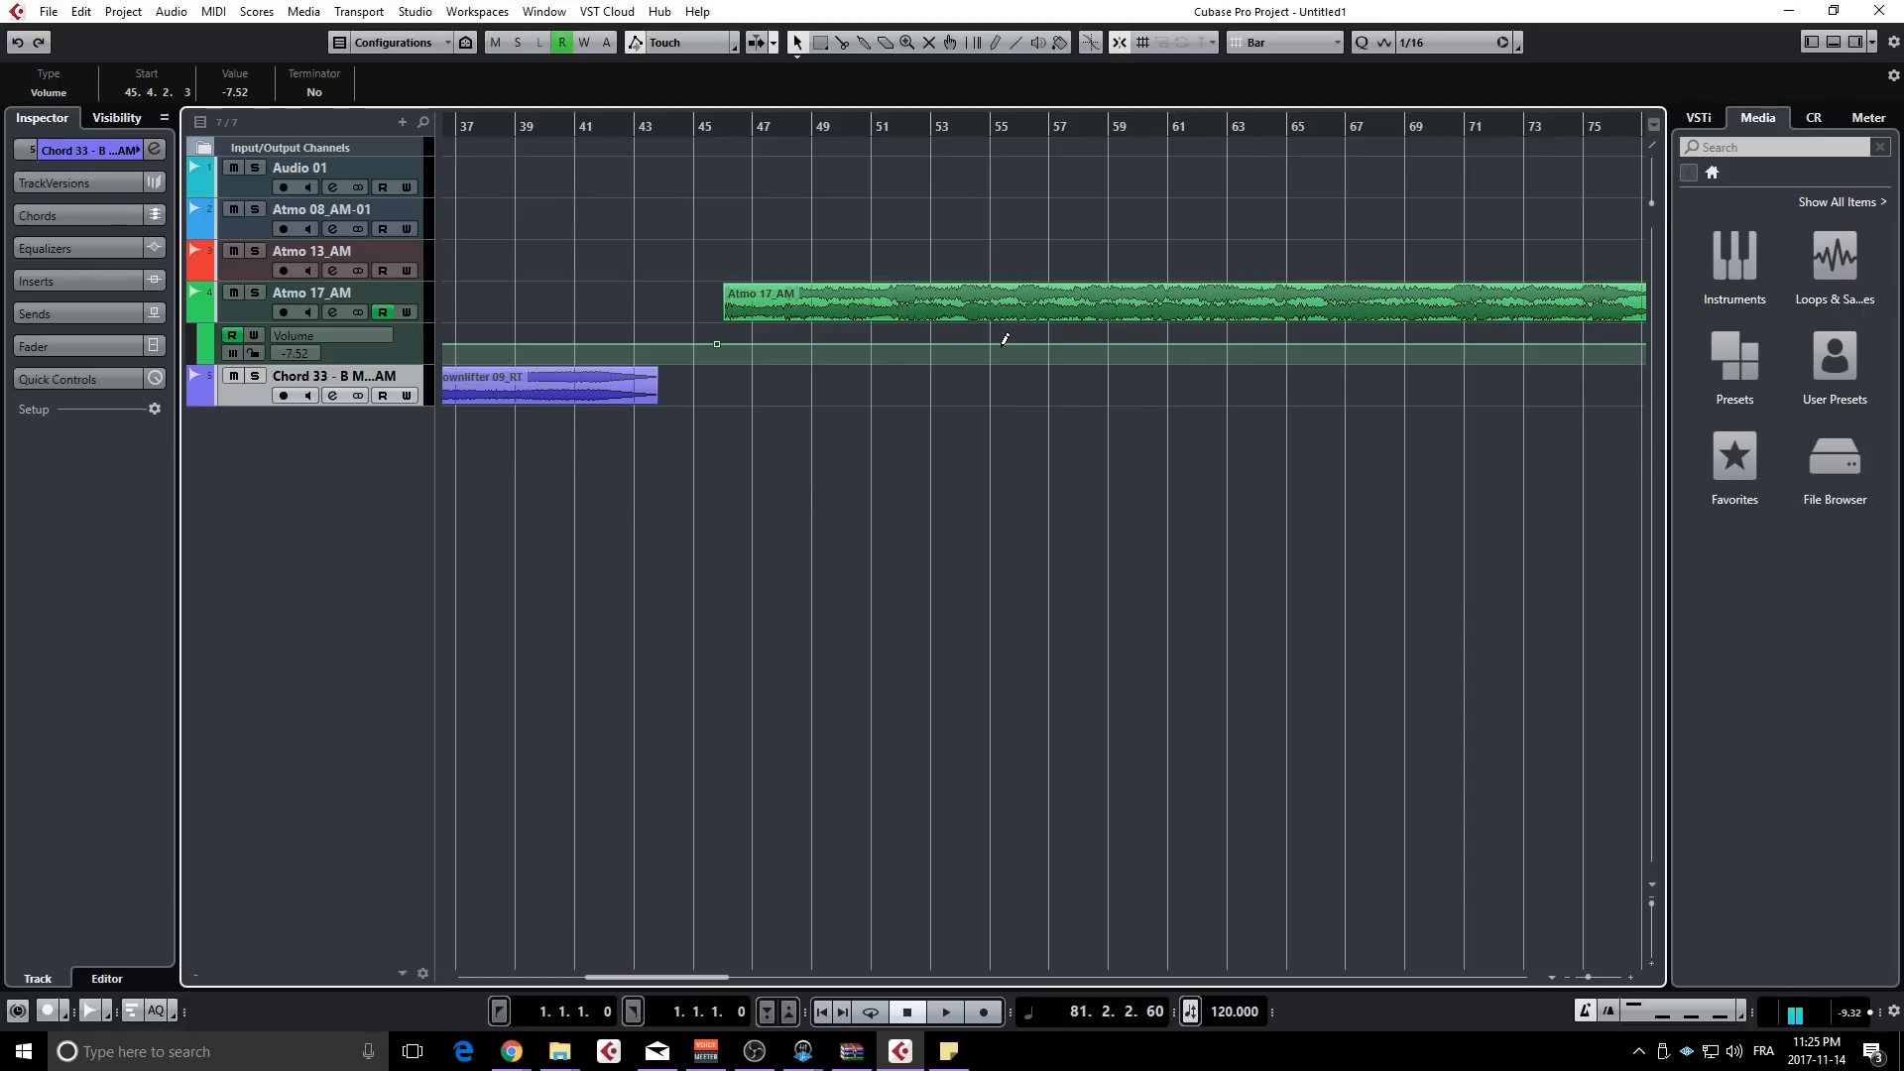
pyautogui.click(1118, 344)
pyautogui.click(1200, 344)
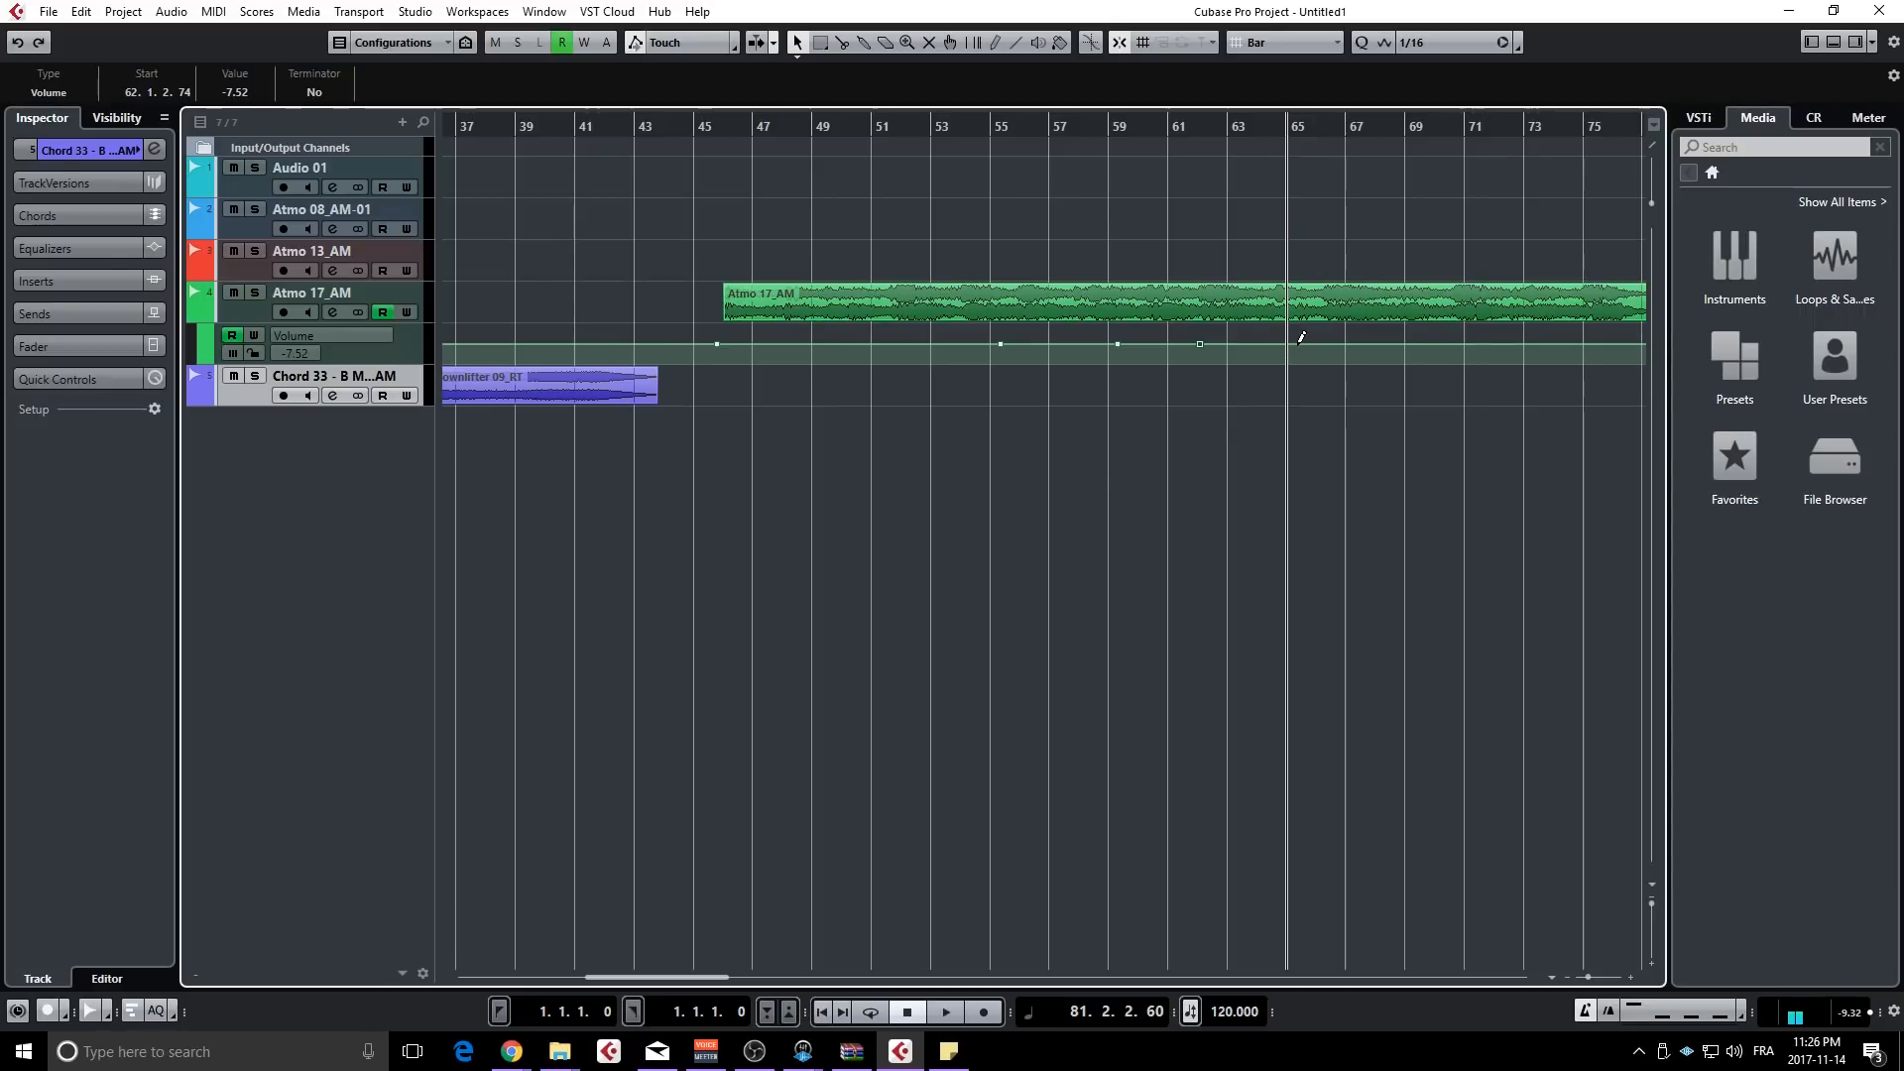
# - Try drawing a freehand volume curve from about bar 65 on the Atmo 17_AM lane, and undo it
pyautogui.moveTo(1302, 339)
pyautogui.mouseDown()
pyautogui.moveTo(1345, 361)
pyautogui.moveTo(1432, 335)
pyautogui.moveTo(1480, 364)
pyautogui.moveTo(1579, 363)
pyautogui.moveTo(1374, 343)
pyautogui.moveTo(1329, 360)
pyautogui.mouseUp()
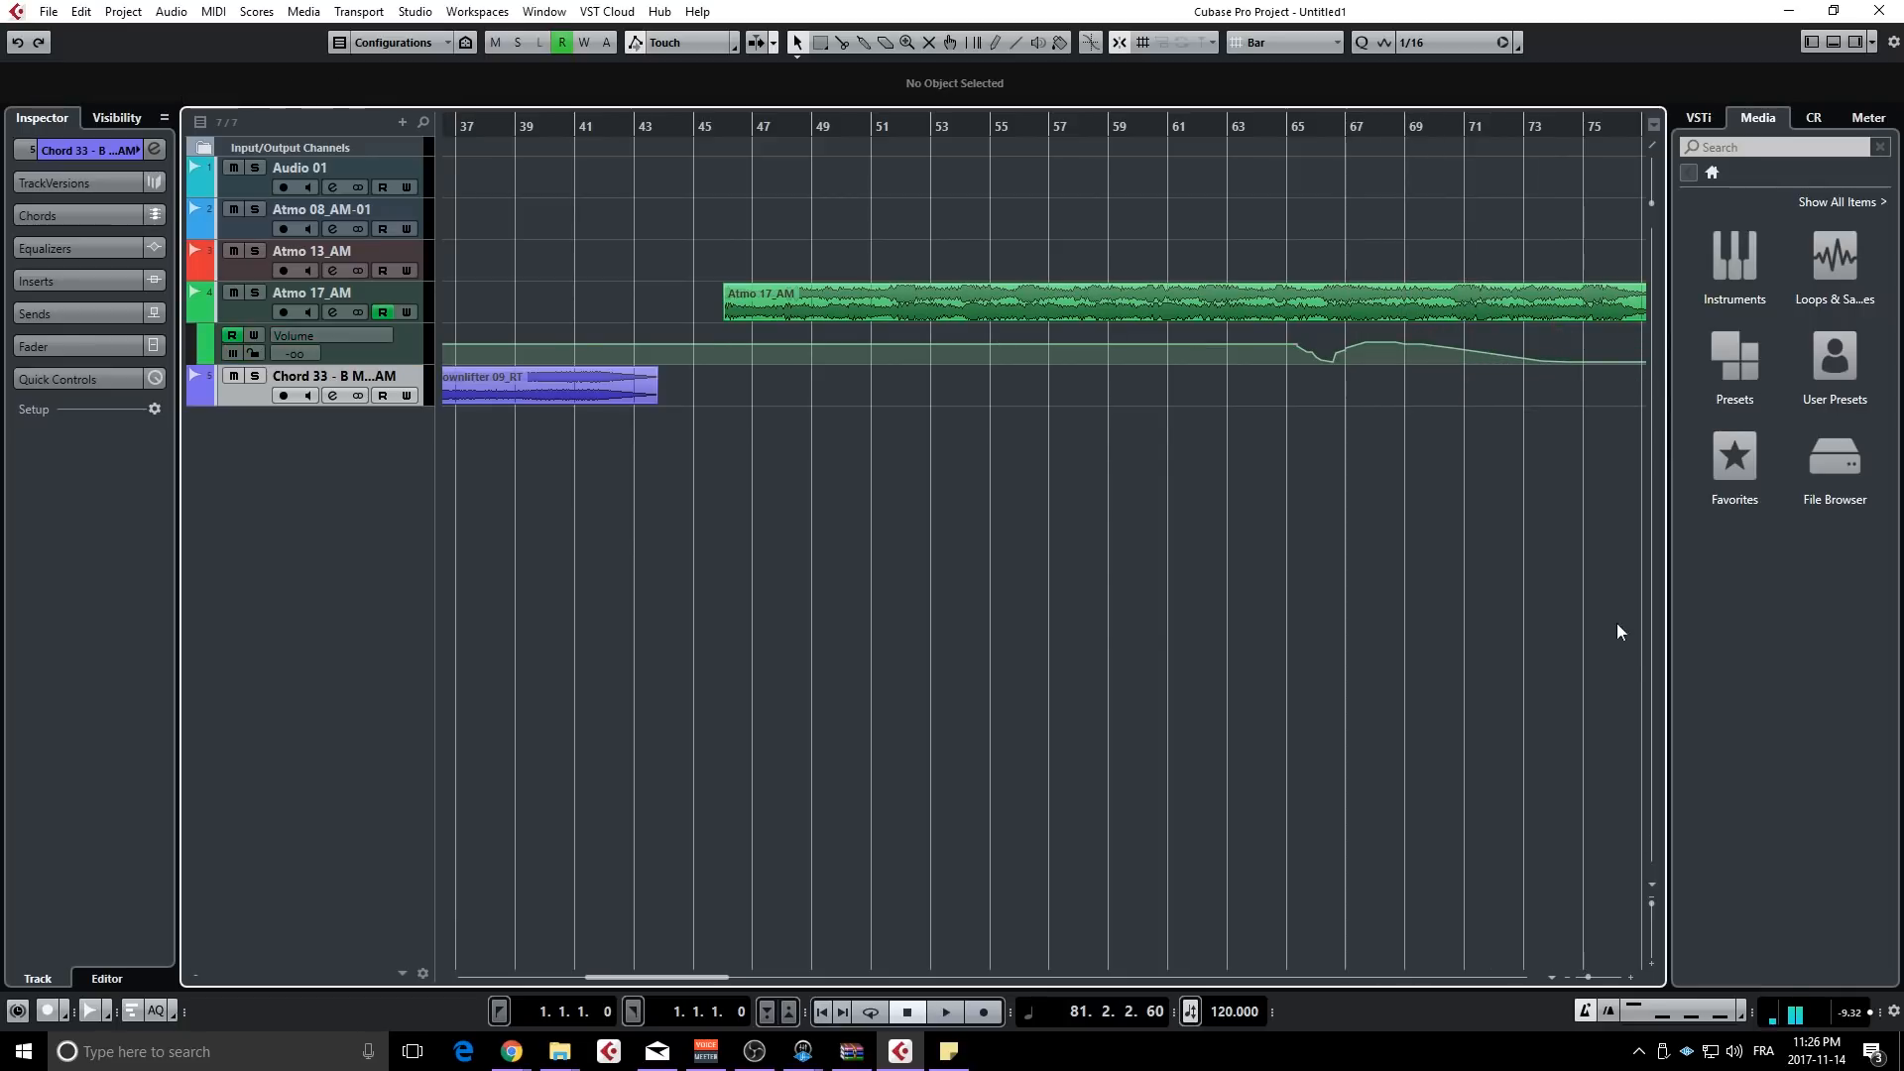
pyautogui.hotkey('ctrl', 'z')
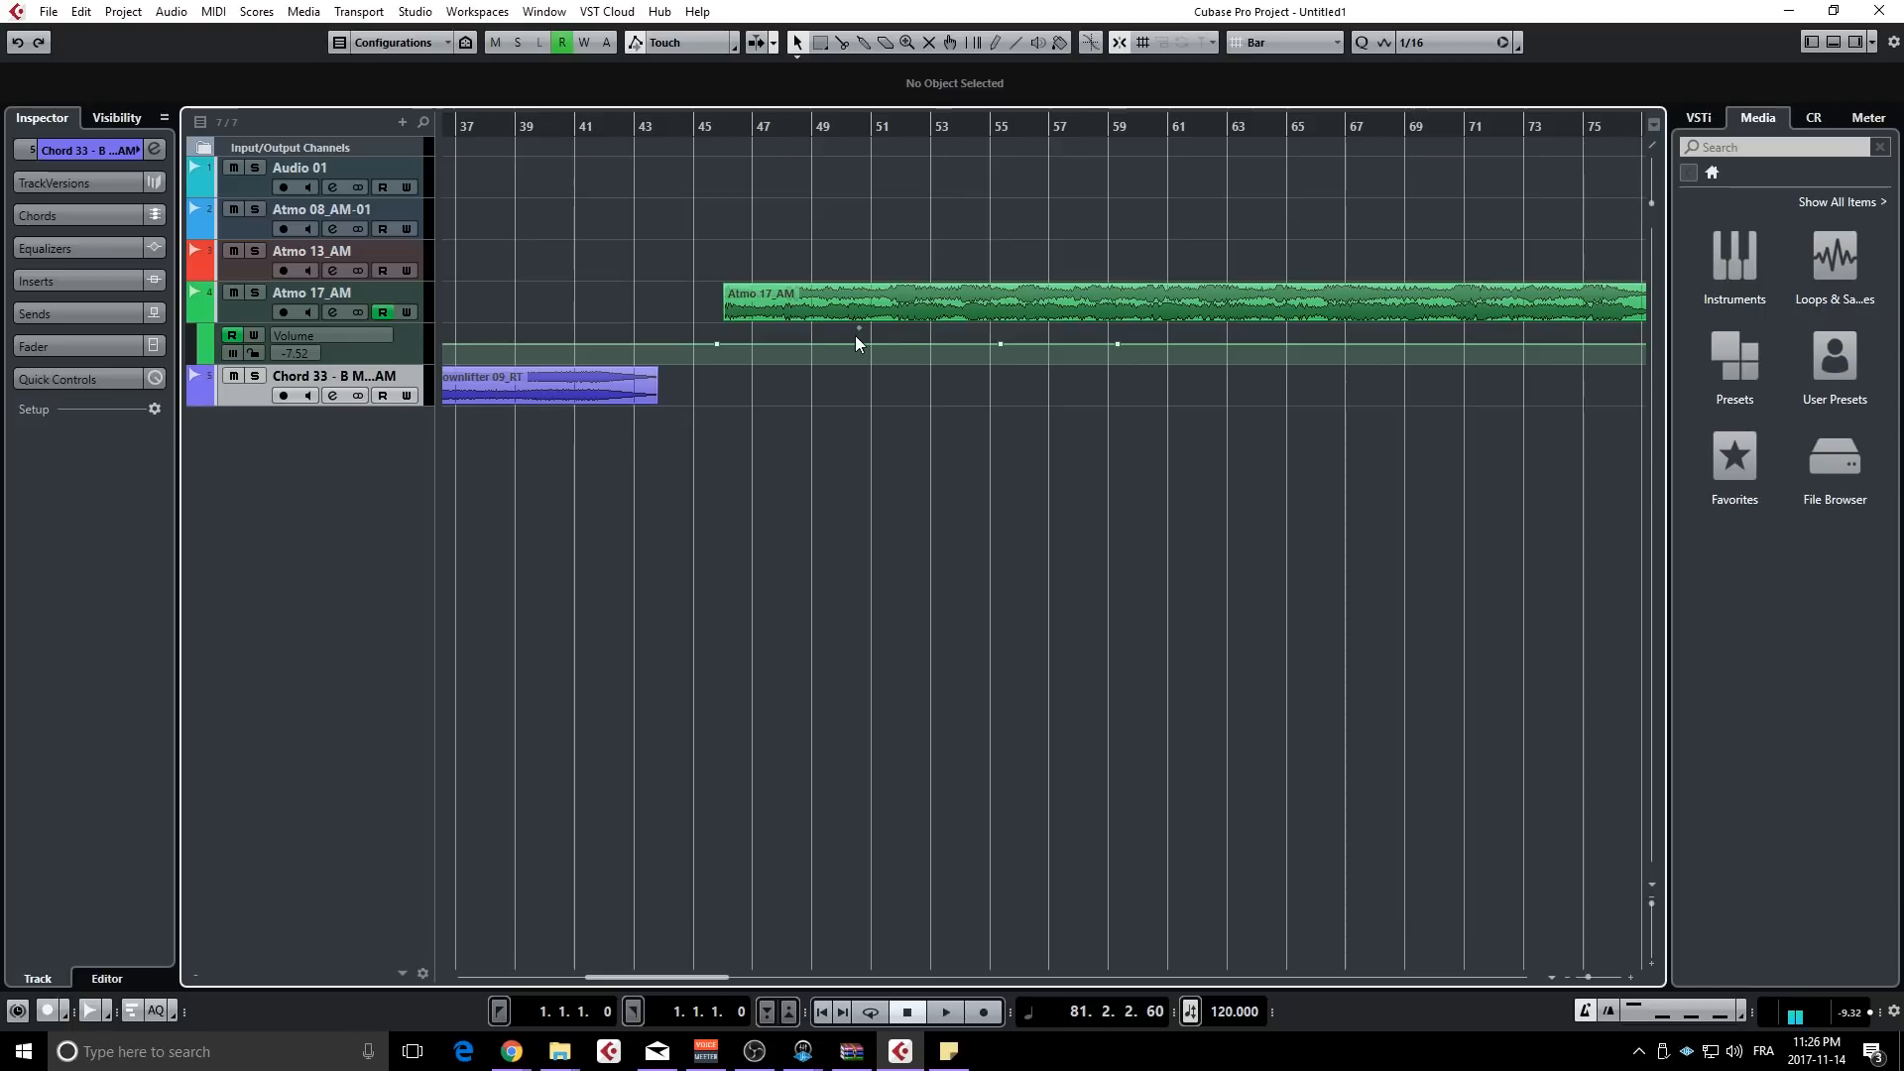
# - Try raising and lowering the volume segment between the points near bars 45 and 55, and undo the changes
pyautogui.moveTo(861, 331); pyautogui.dragTo(862, 317)
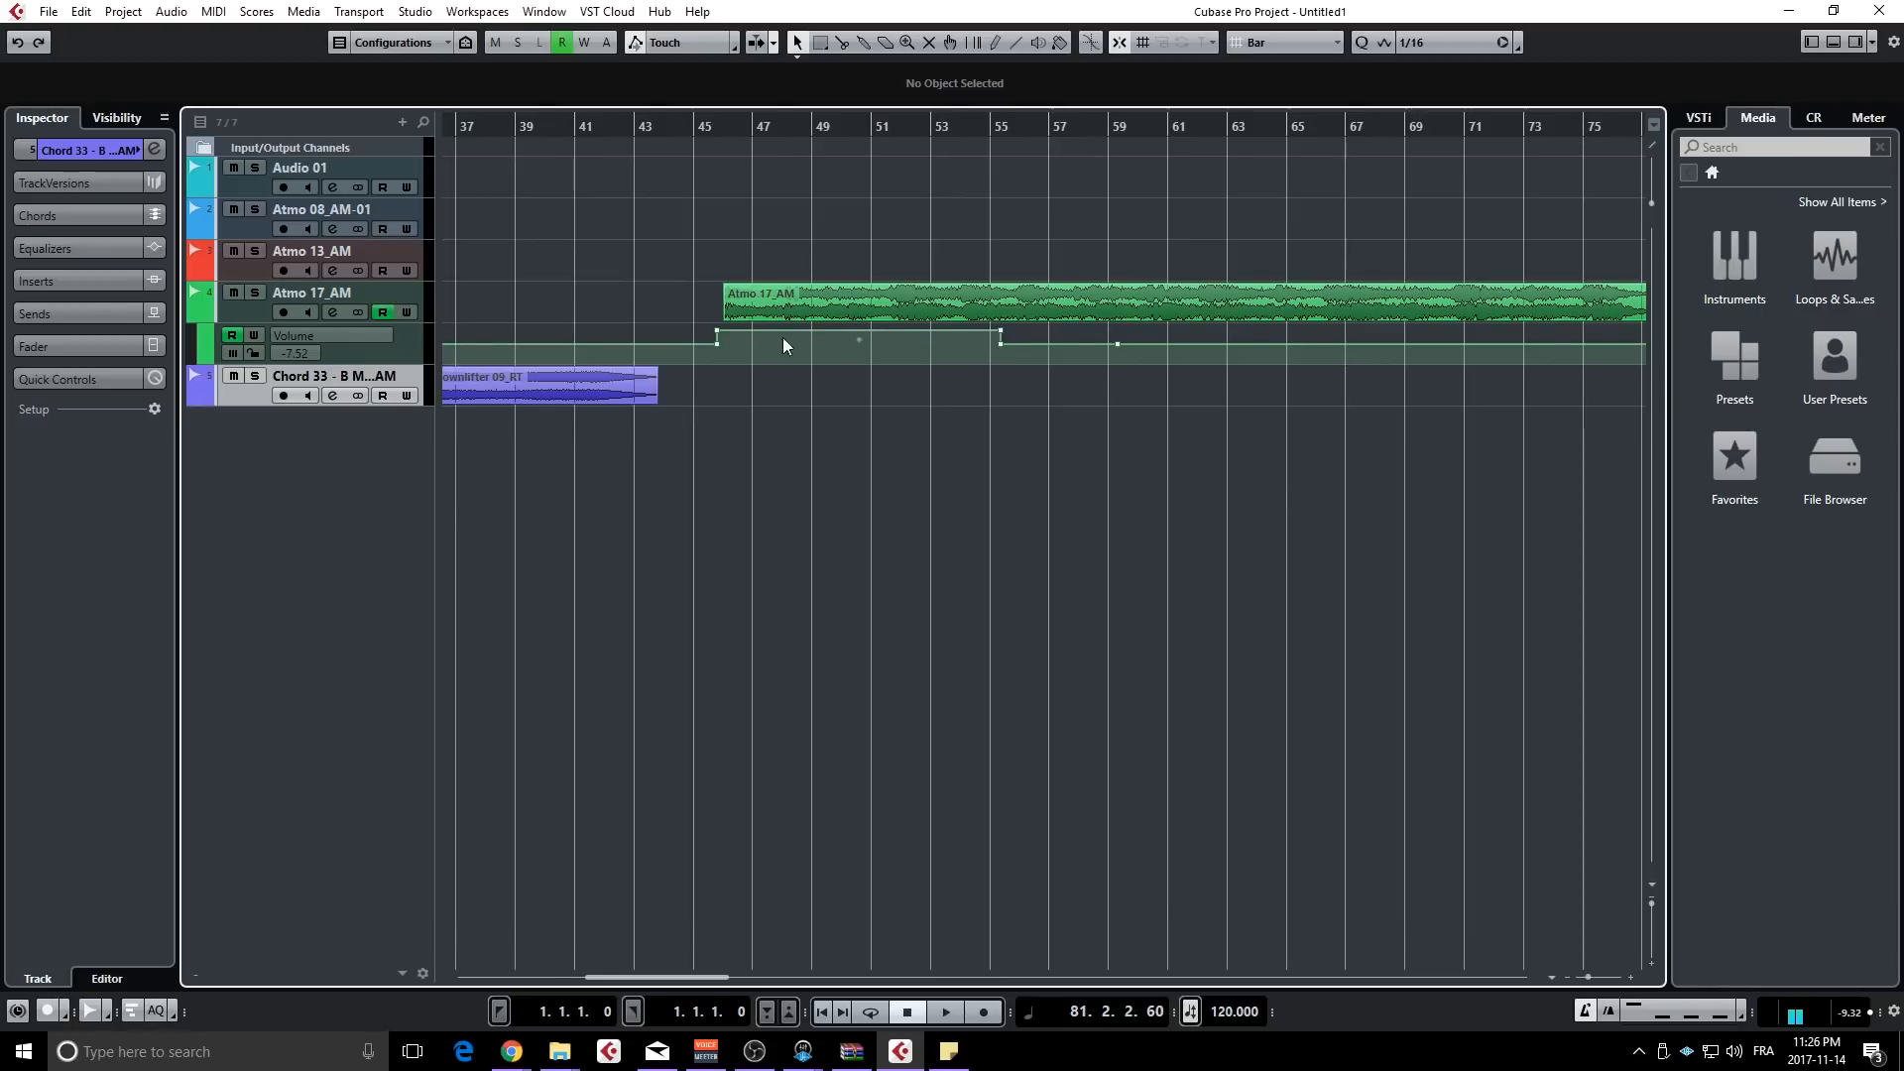
pyautogui.moveTo(860, 340); pyautogui.dragTo(858, 363)
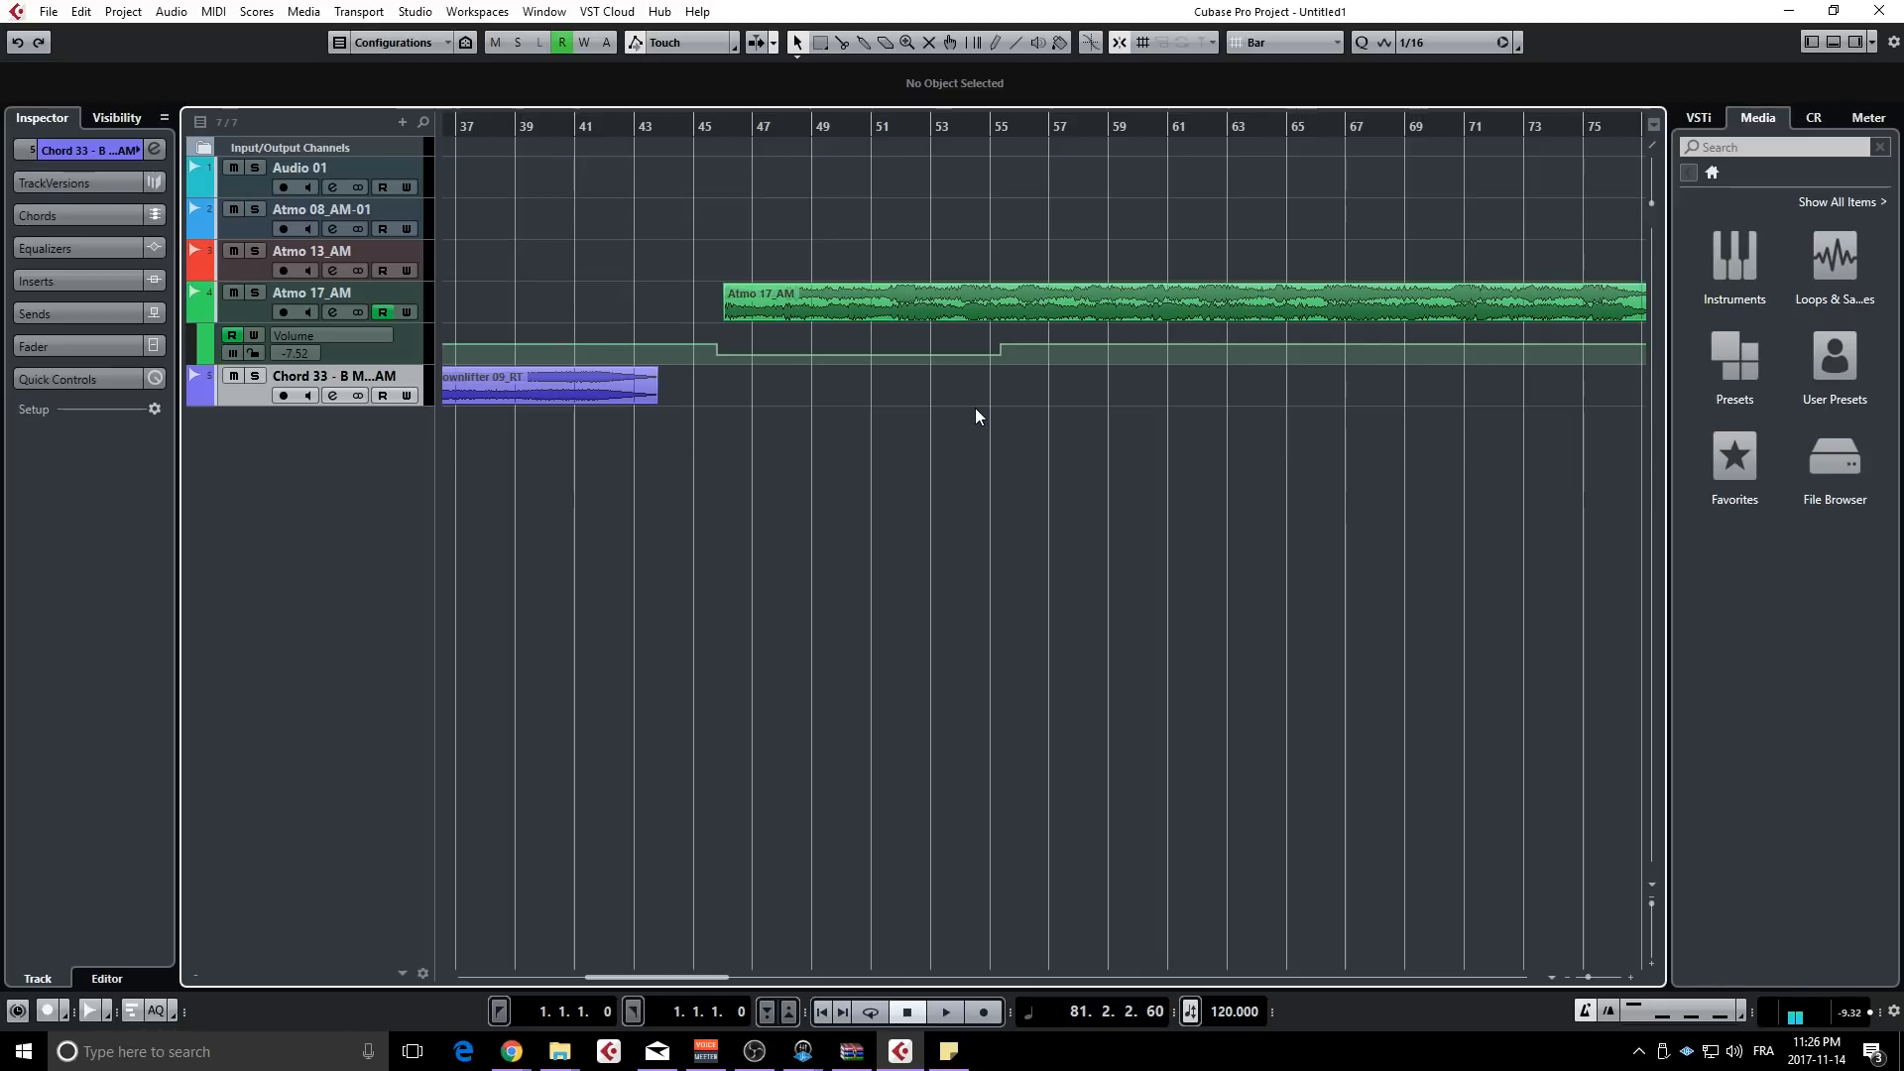
pyautogui.hotkey('ctrl', 'z')
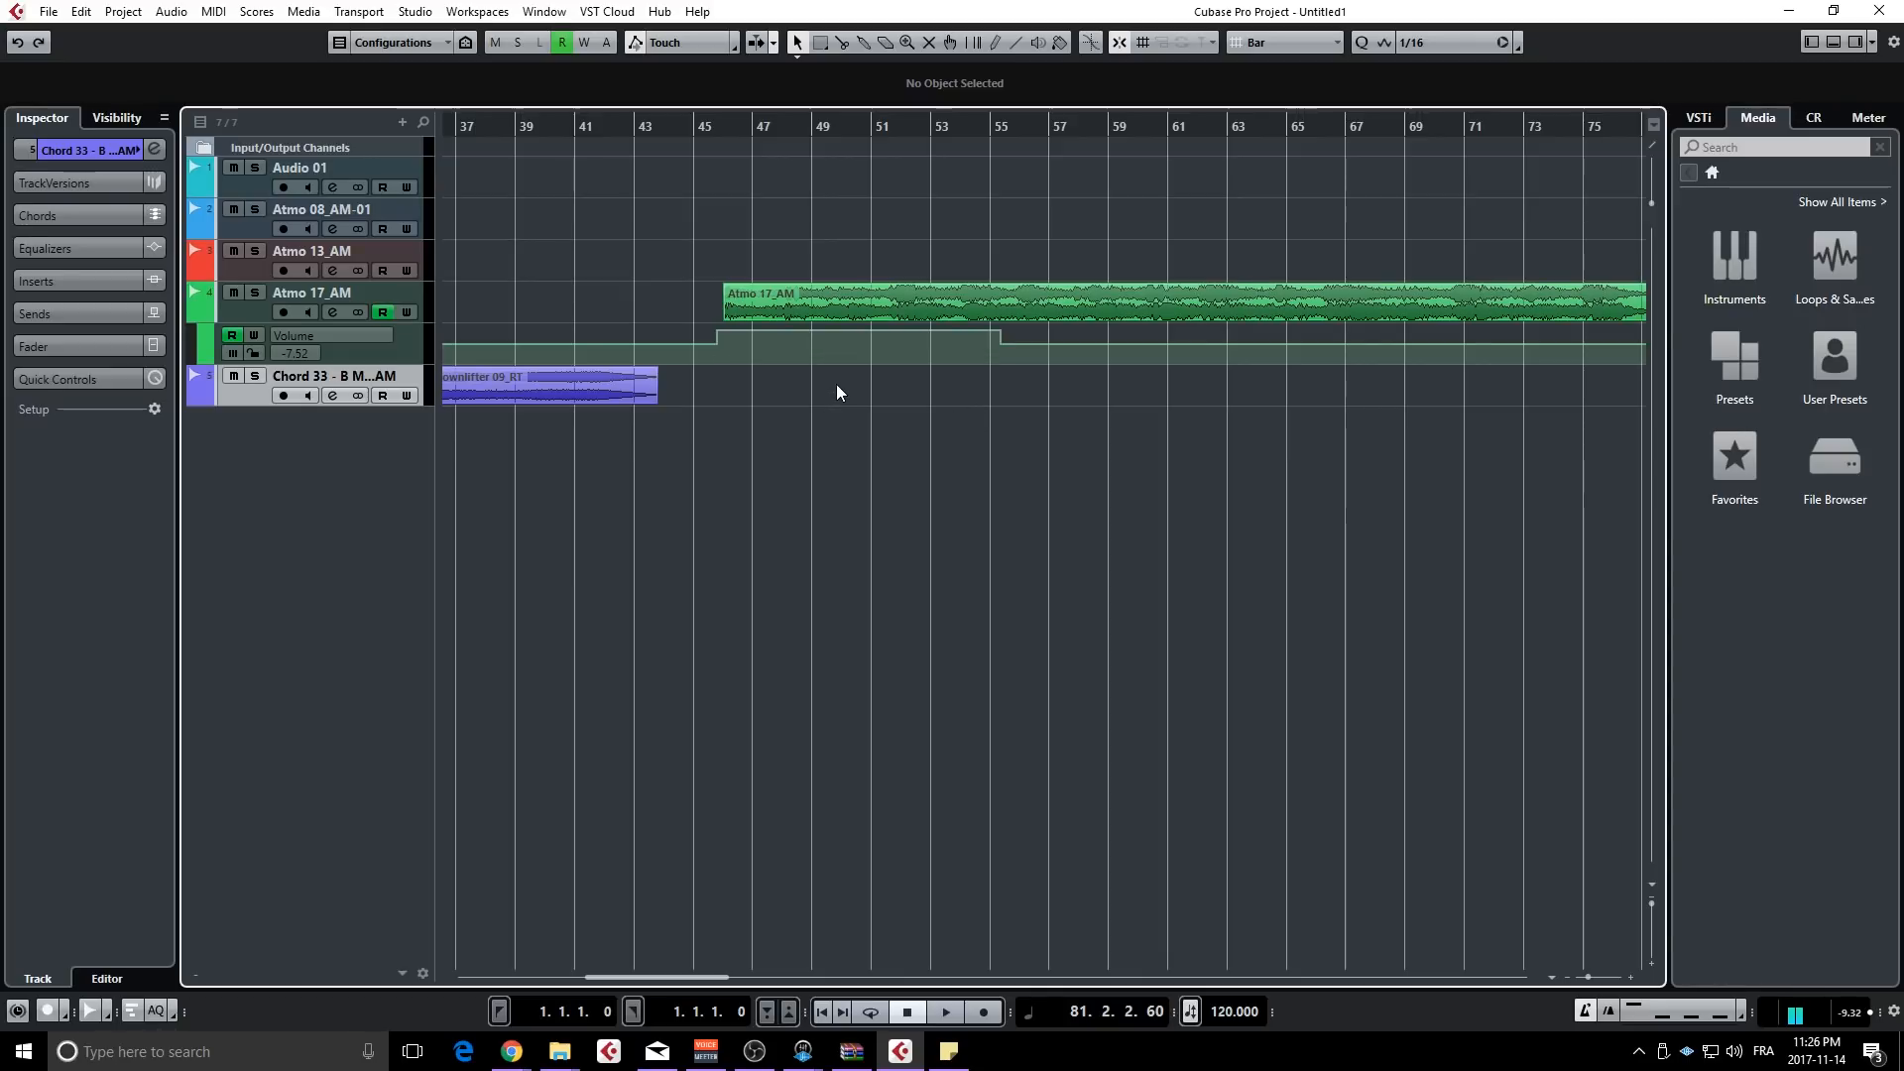
# - Try a rising volume ramp from bar 46 to a point of 2.55 at bar 55, and delete its added points
pyautogui.click(730, 349)
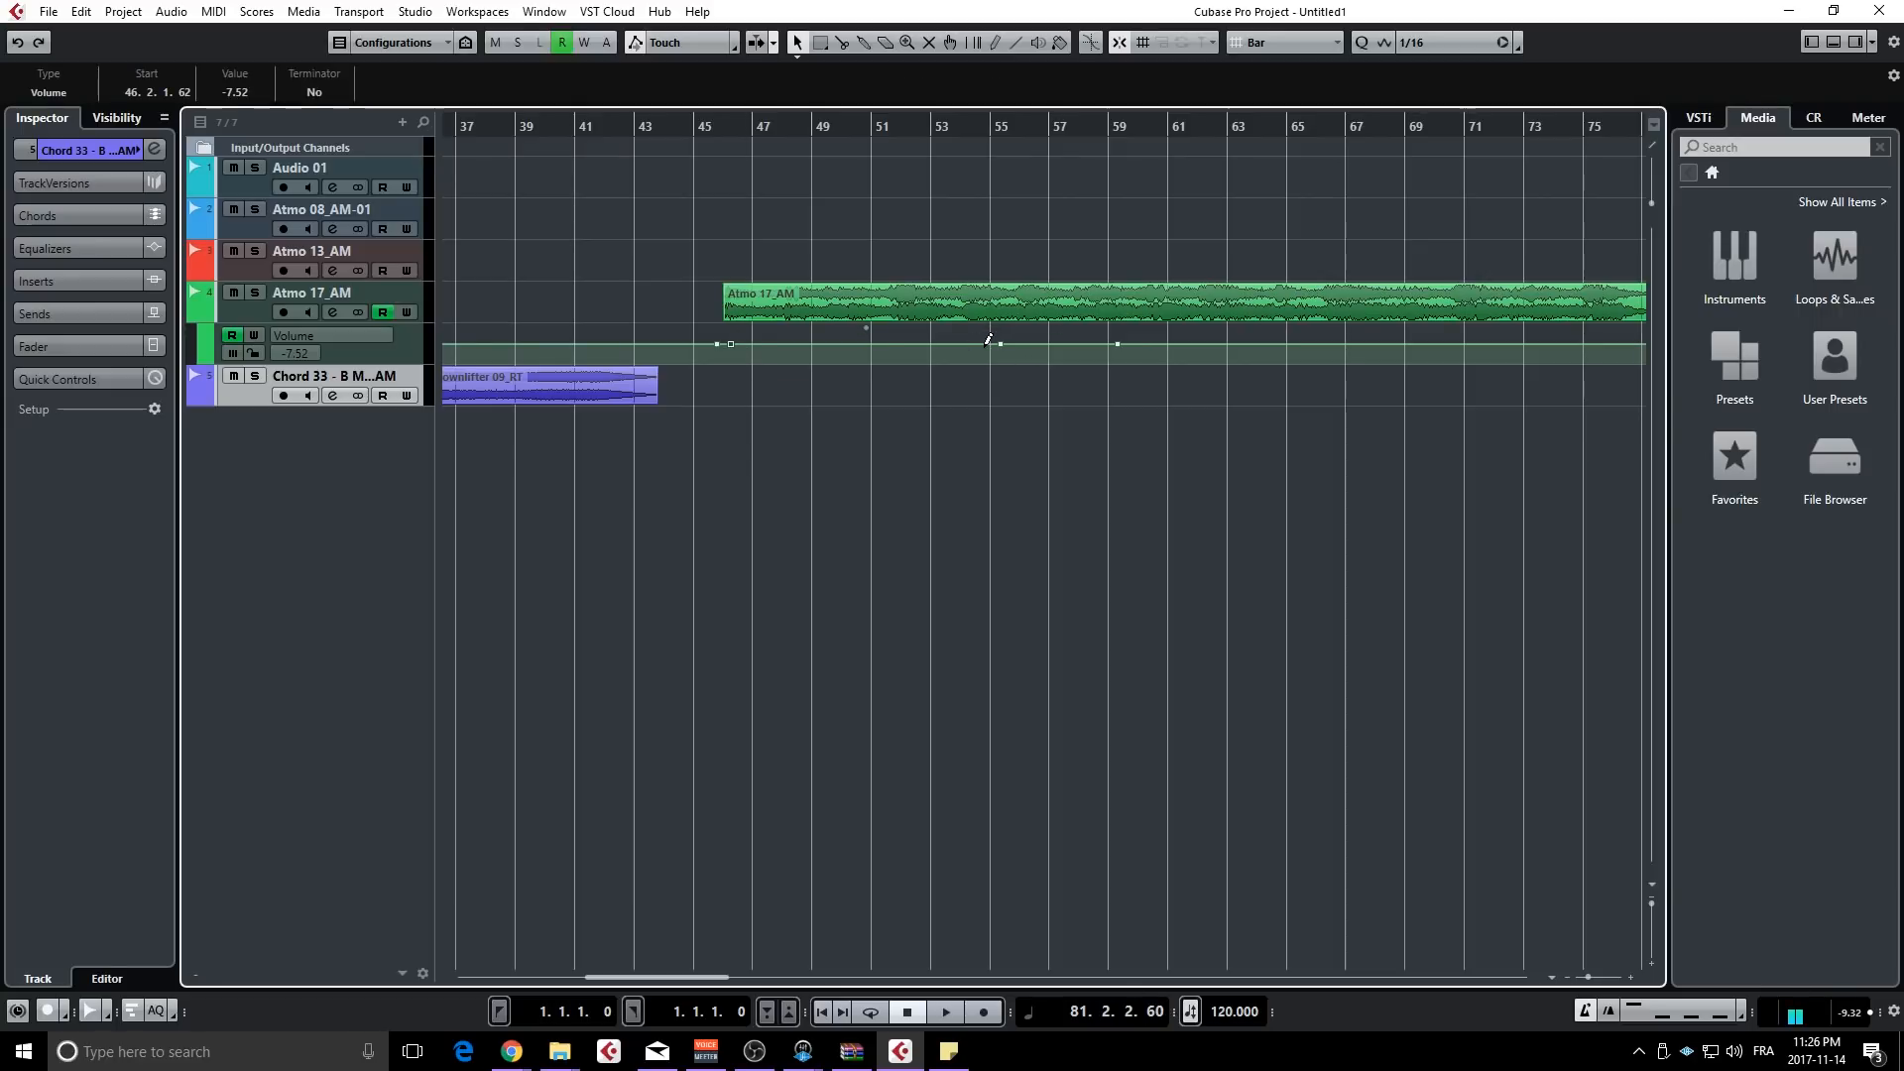
pyautogui.moveTo(986, 376); pyautogui.dragTo(745, 330)
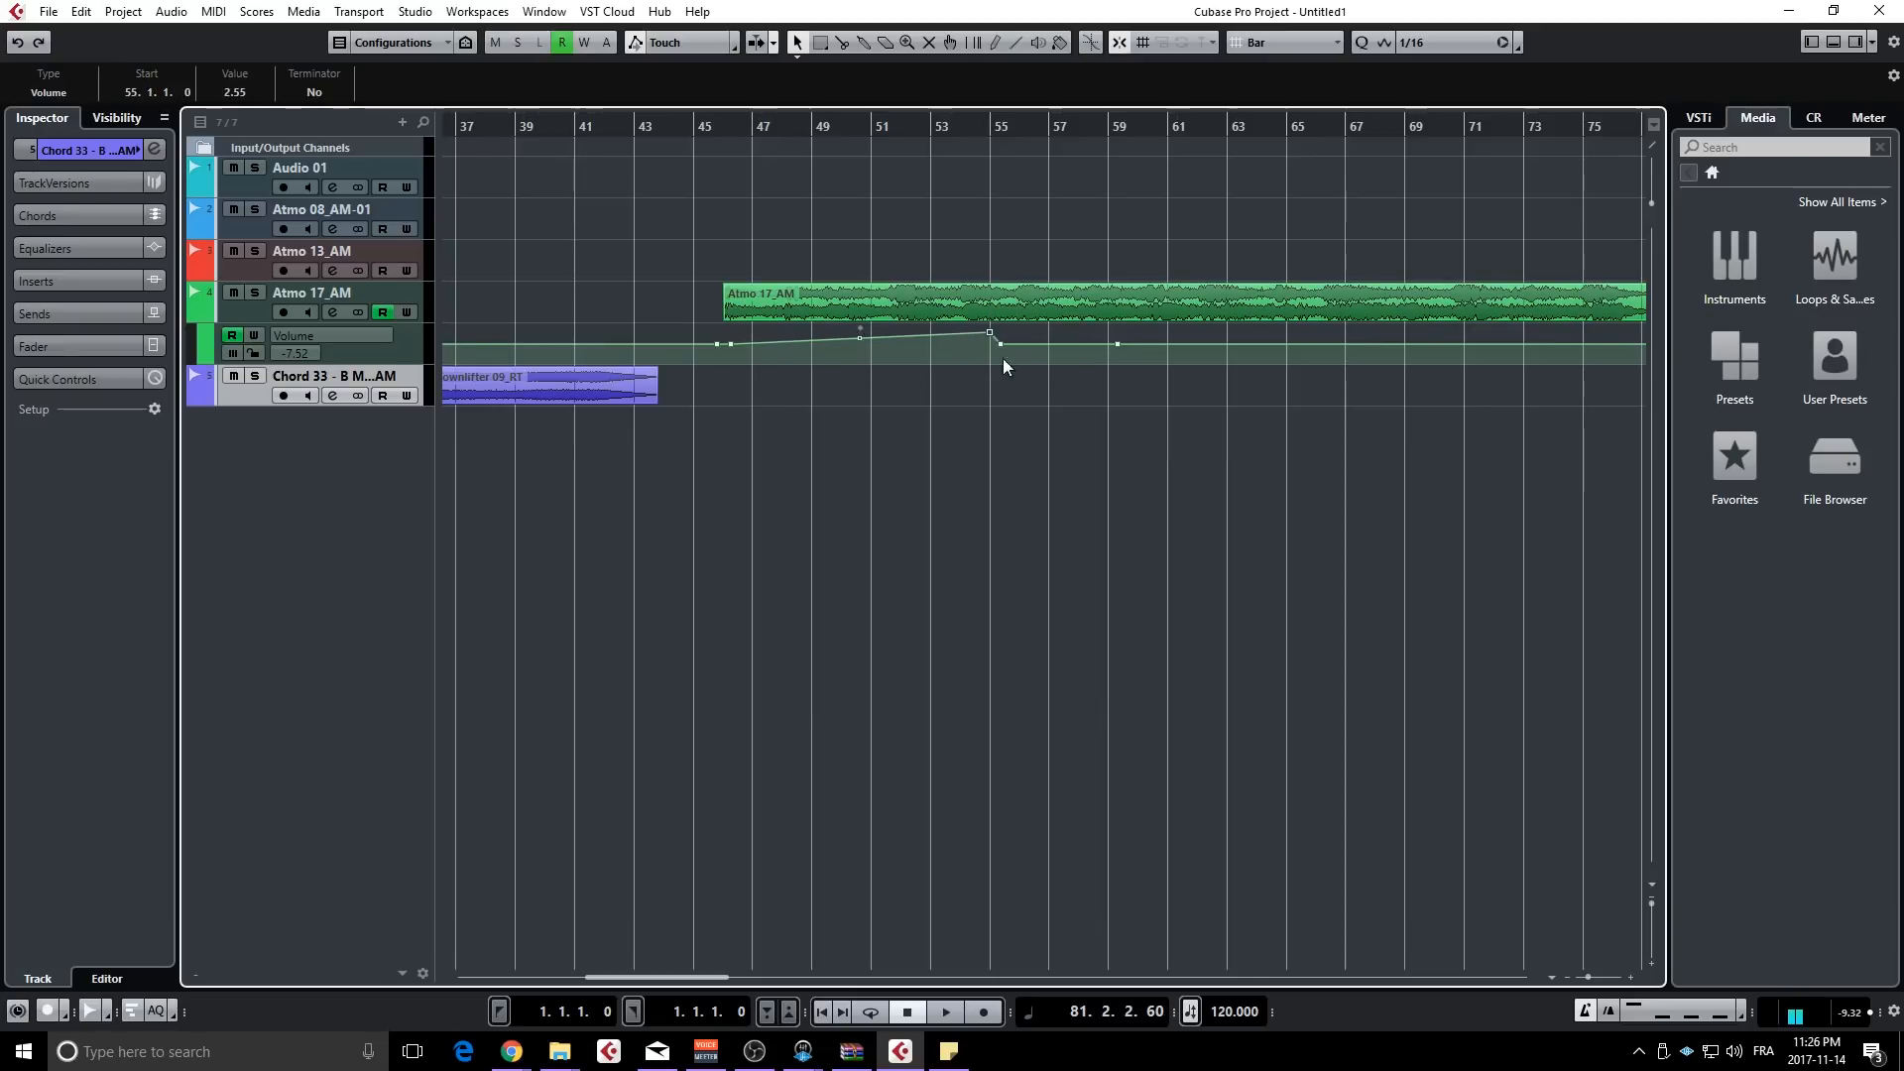
pyautogui.press('Delete')
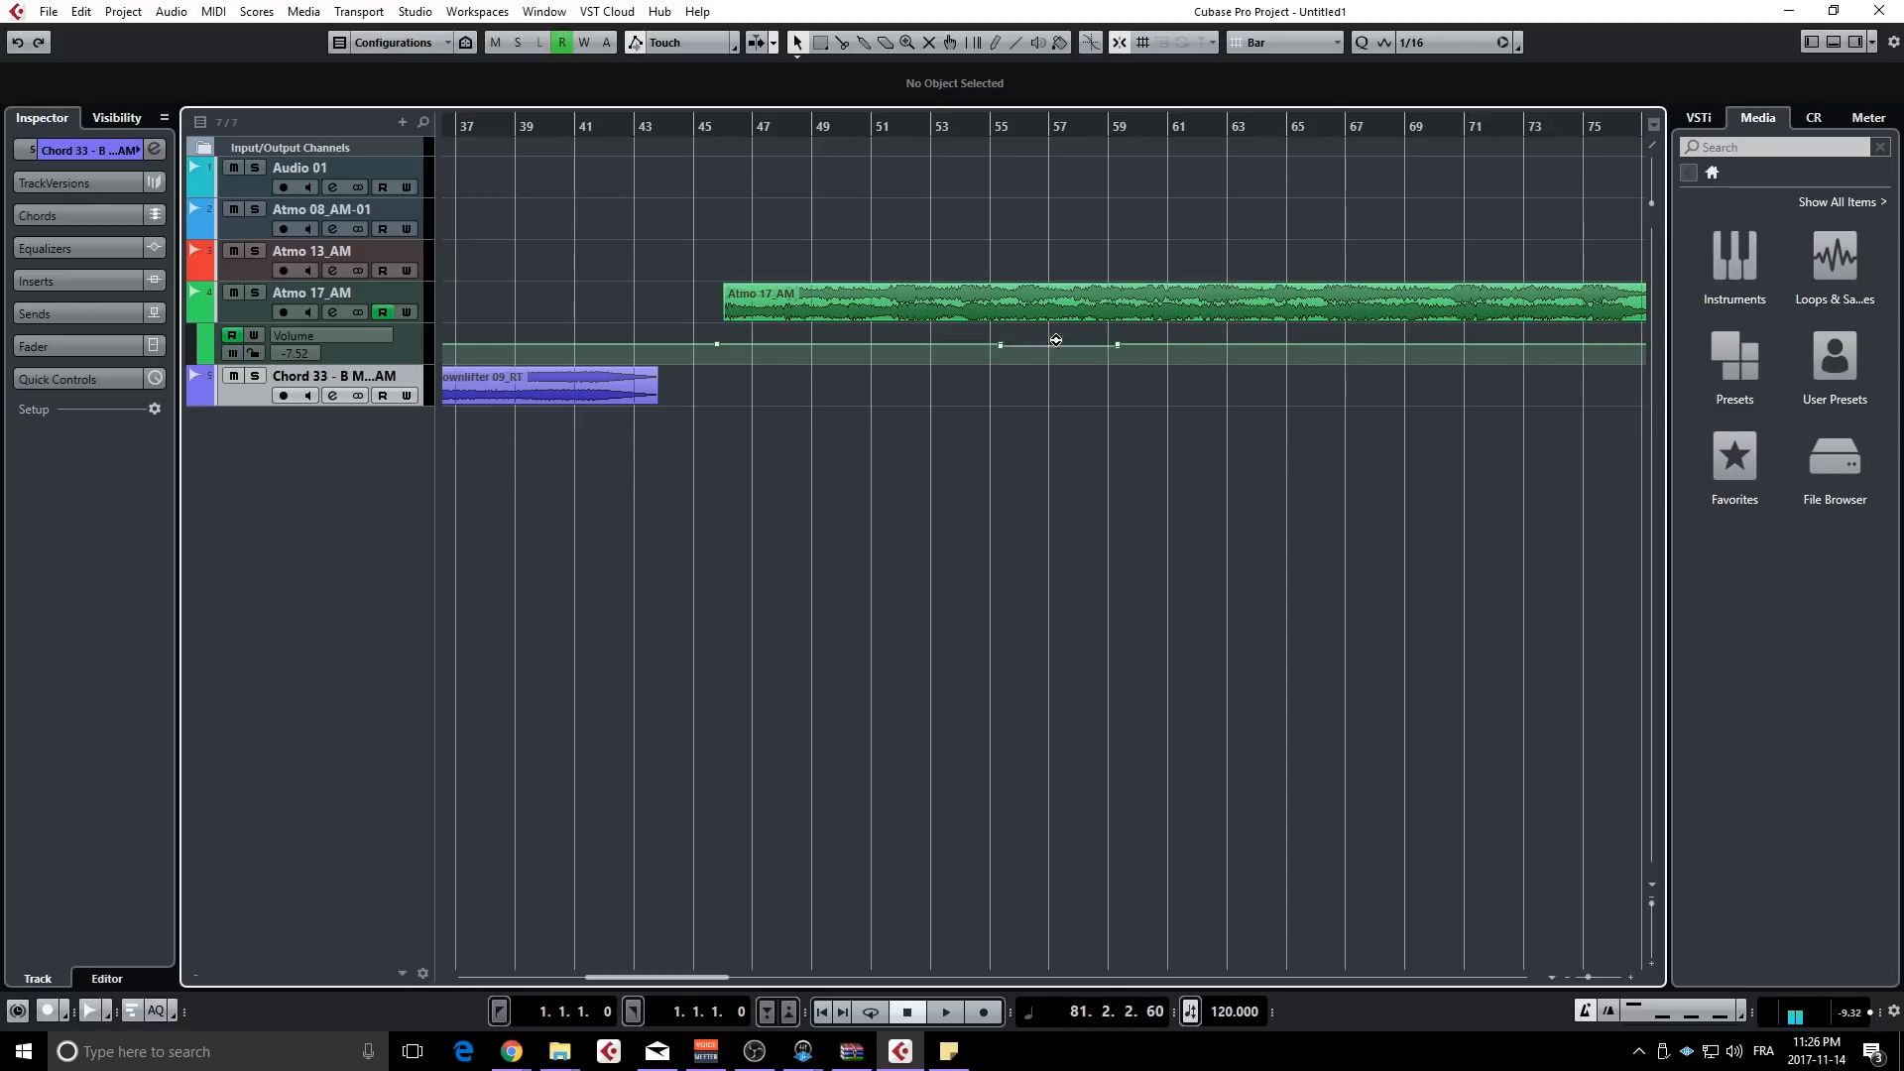
# - Try raising the volume segment between bars 55 and 59, tilt the selected range downward at its end, and undo the edits
pyautogui.moveTo(1056, 340); pyautogui.dragTo(1062, 317)
pyautogui.hotkey('ctrl', 'z')
pyautogui.click(1136, 345)
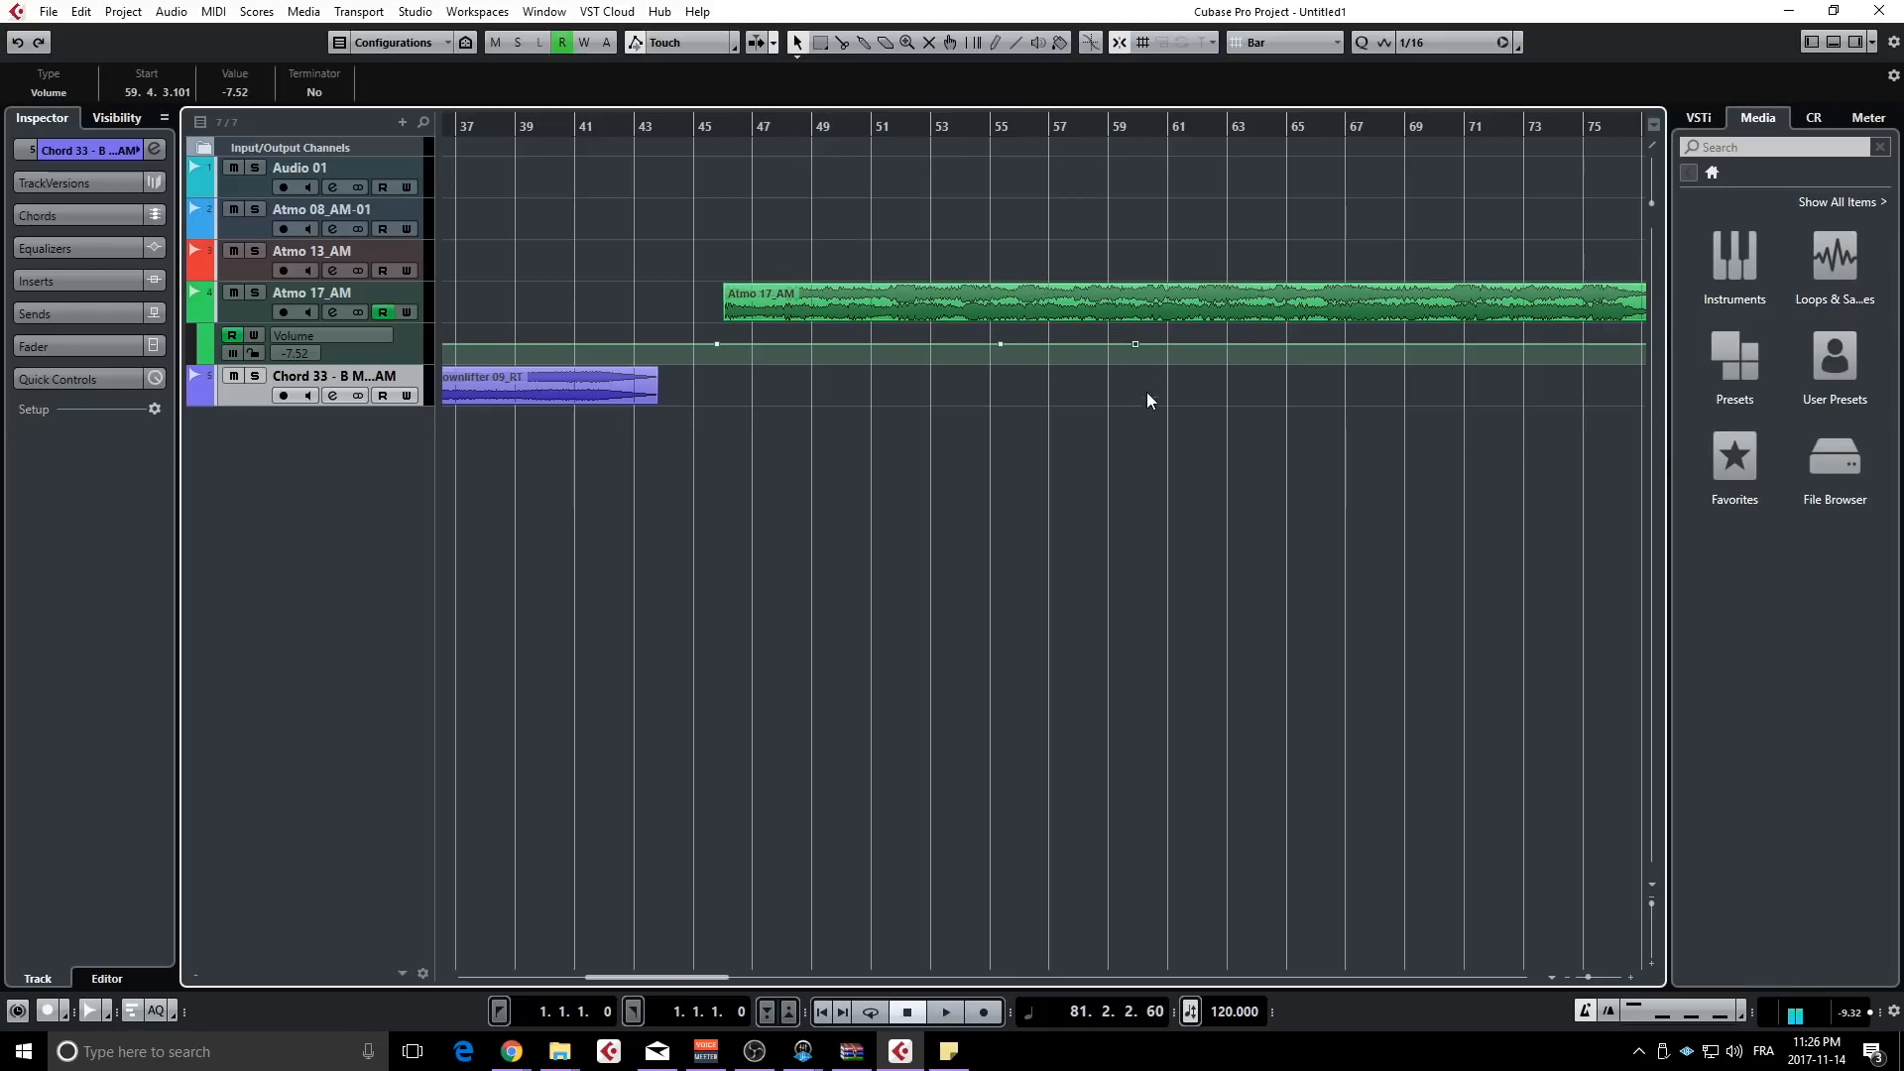
pyautogui.moveTo(1146, 390); pyautogui.dragTo(982, 333)
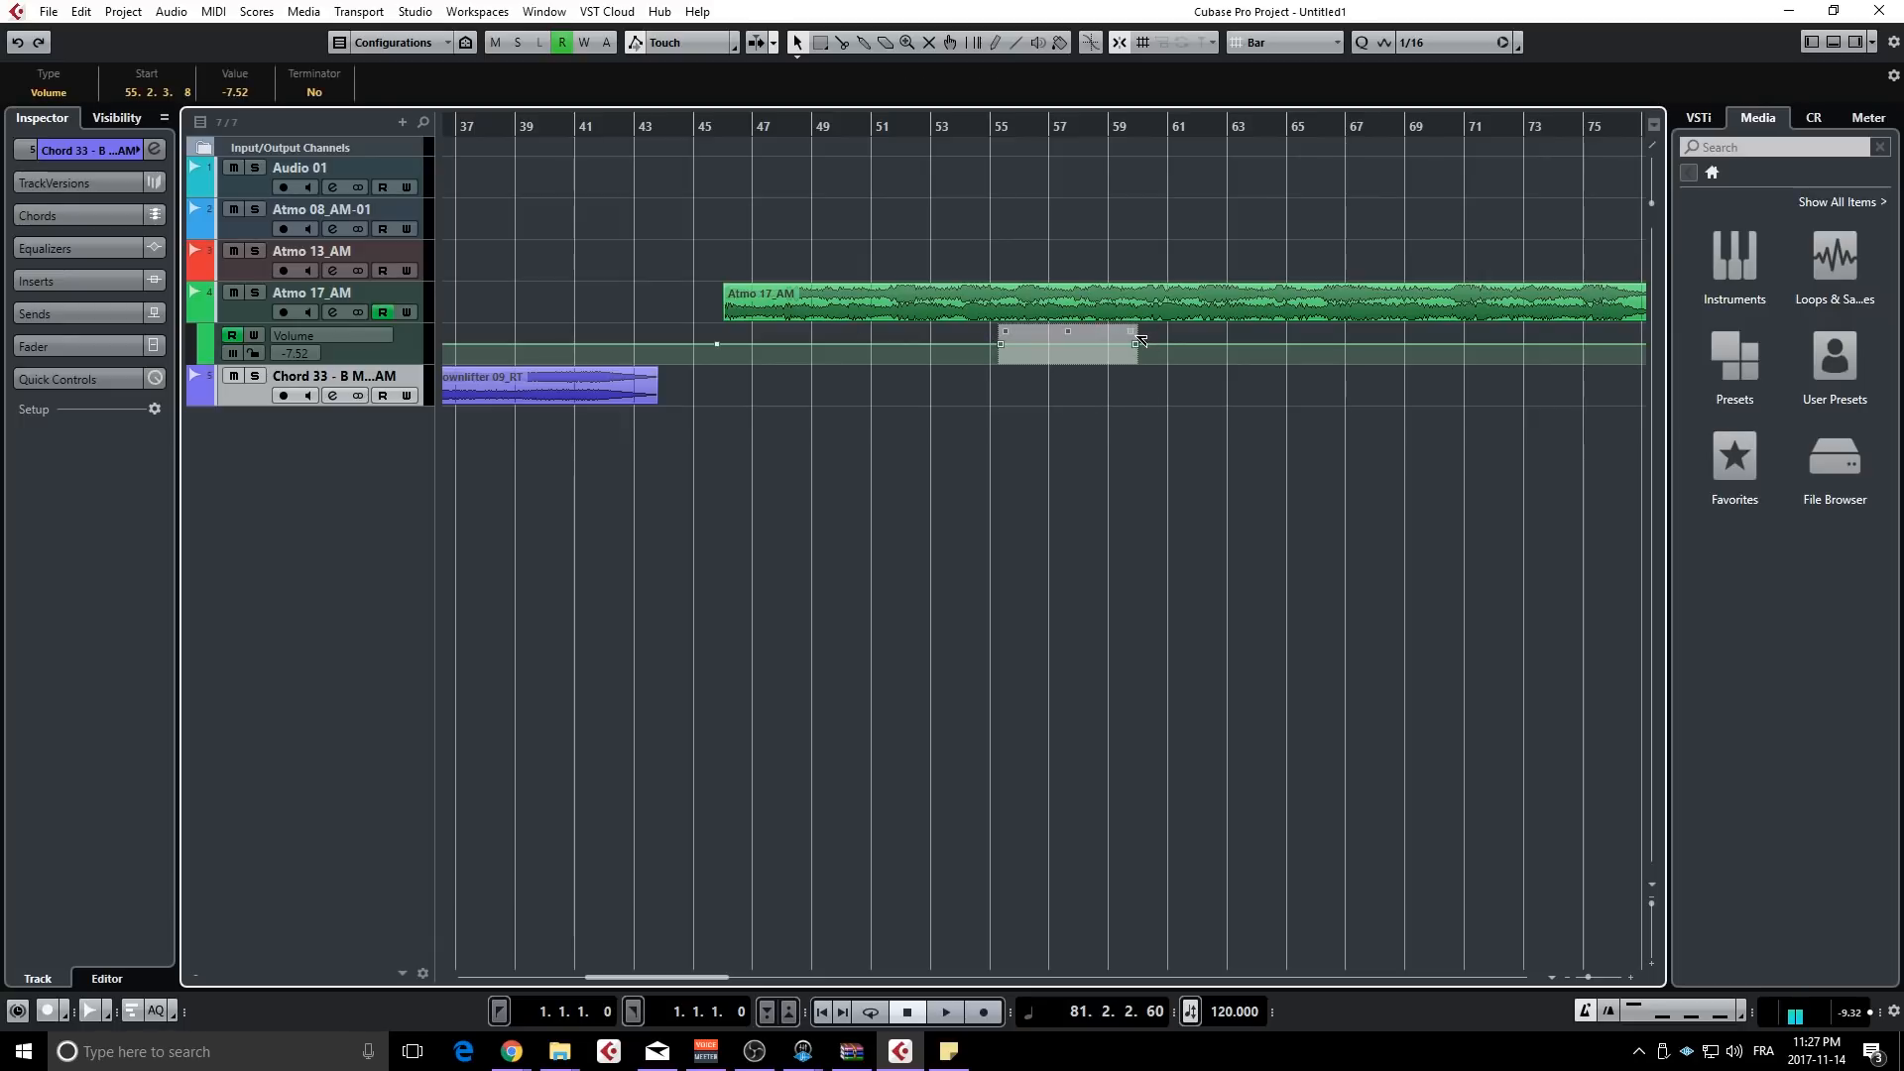
pyautogui.moveTo(1132, 331); pyautogui.dragTo(1132, 363)
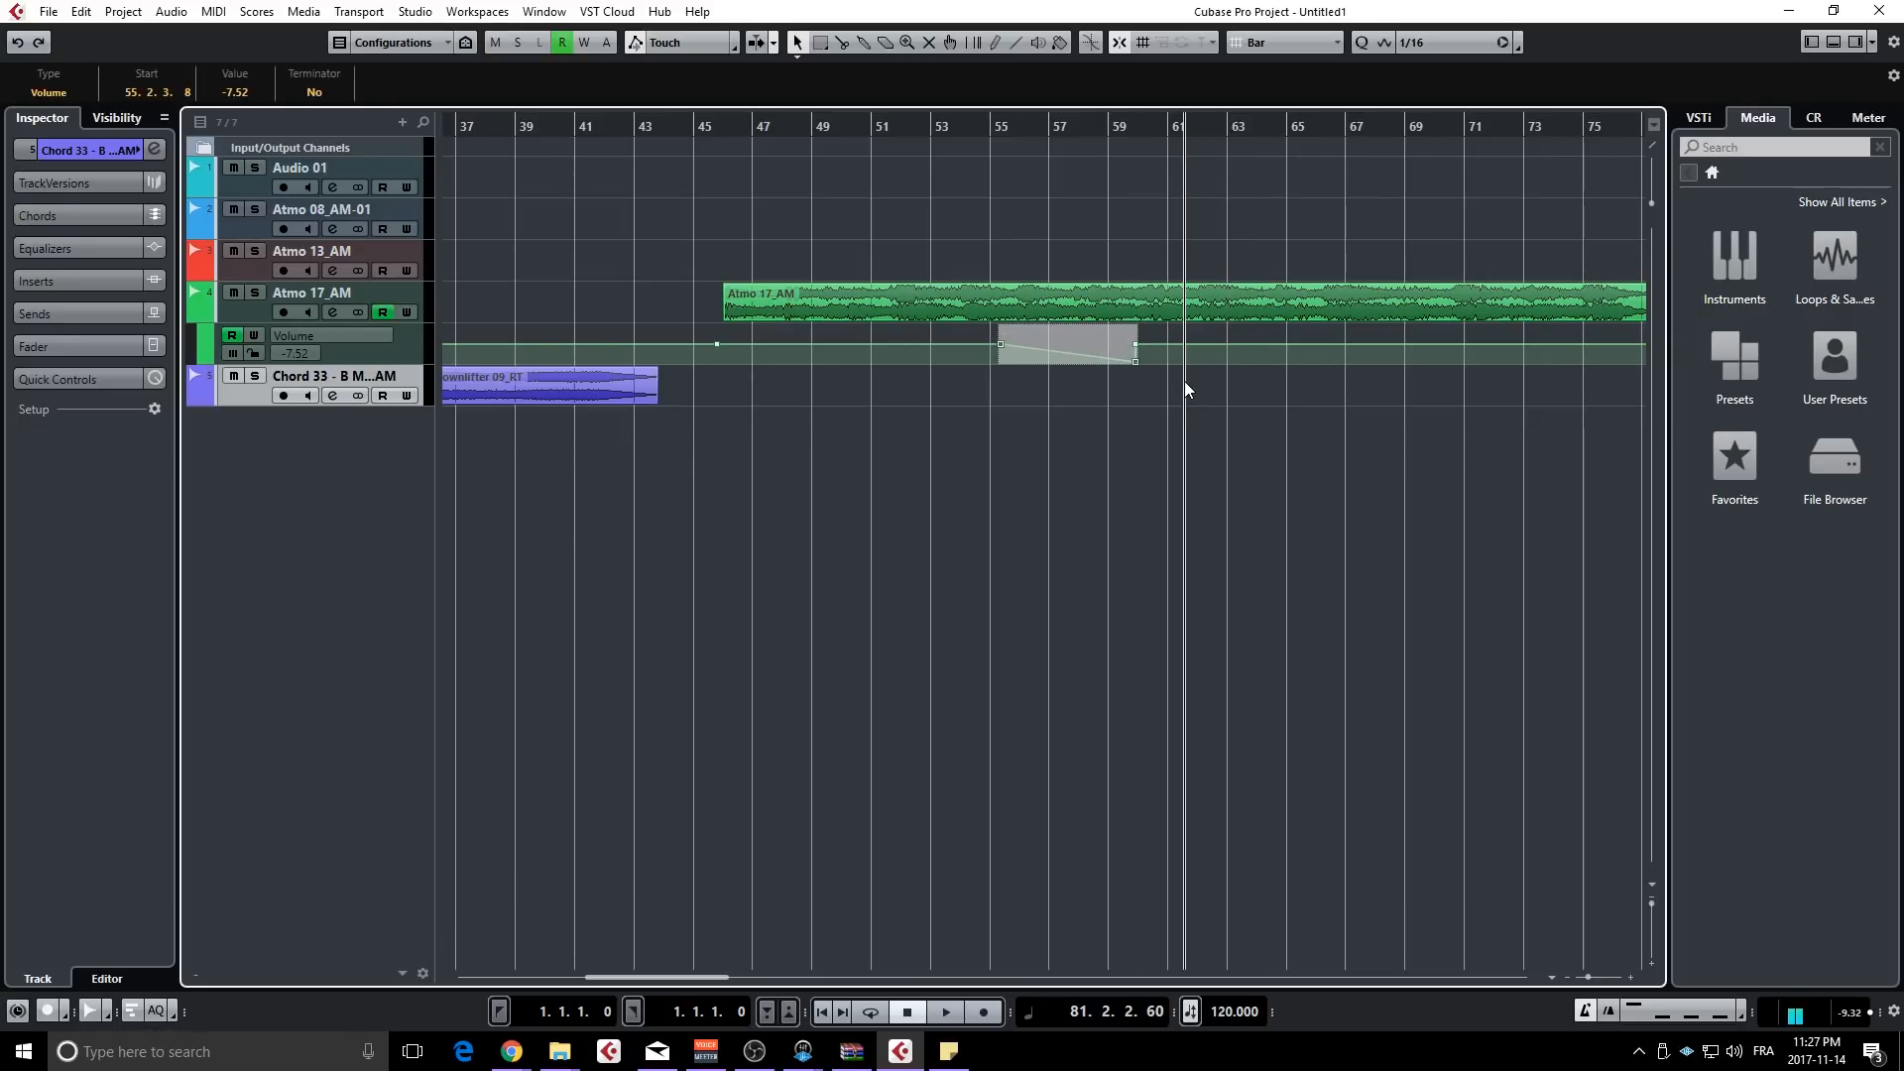
pyautogui.hotkey('ctrl', 'z')
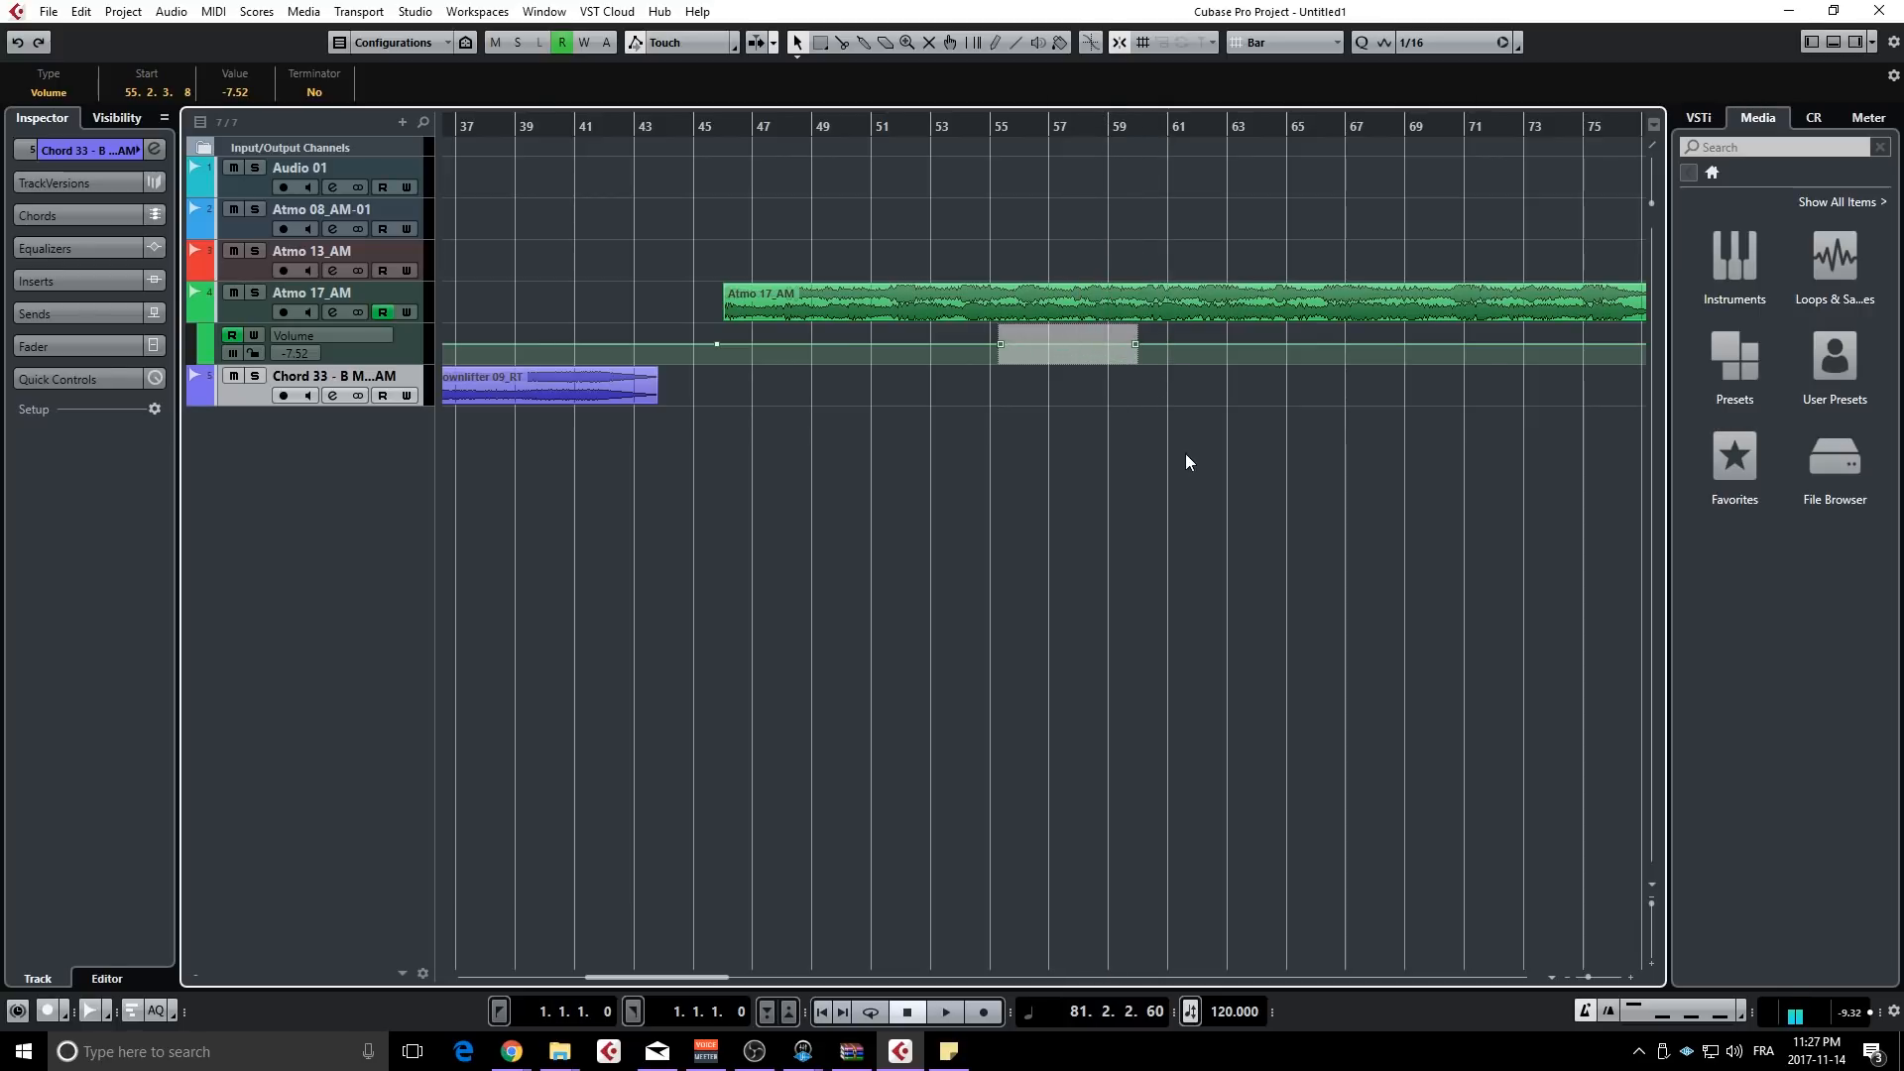
pyautogui.hotkey('ctrl', 'z')
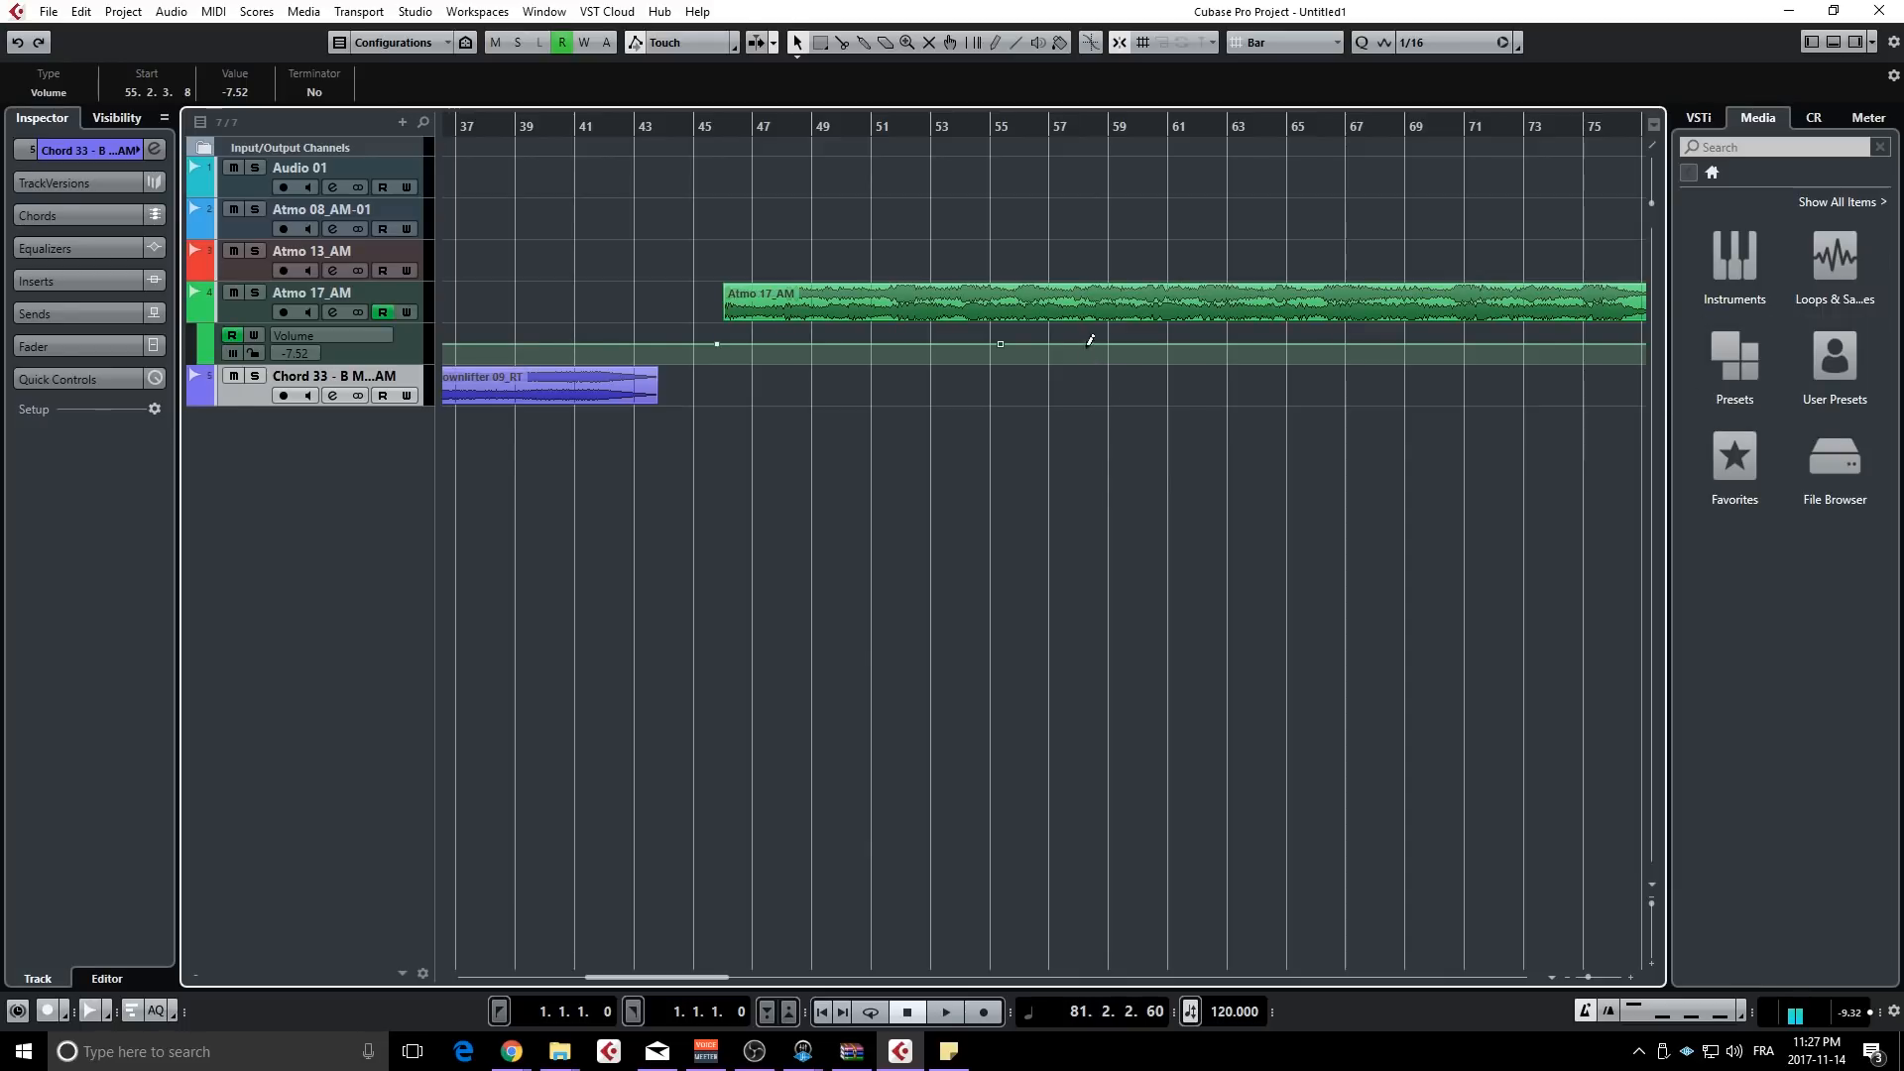
# - Add a volume point just after the one at bar 55.2 and move it to 55.2.3.63 at -16.9
pyautogui.scroll(6, 1019, 387)
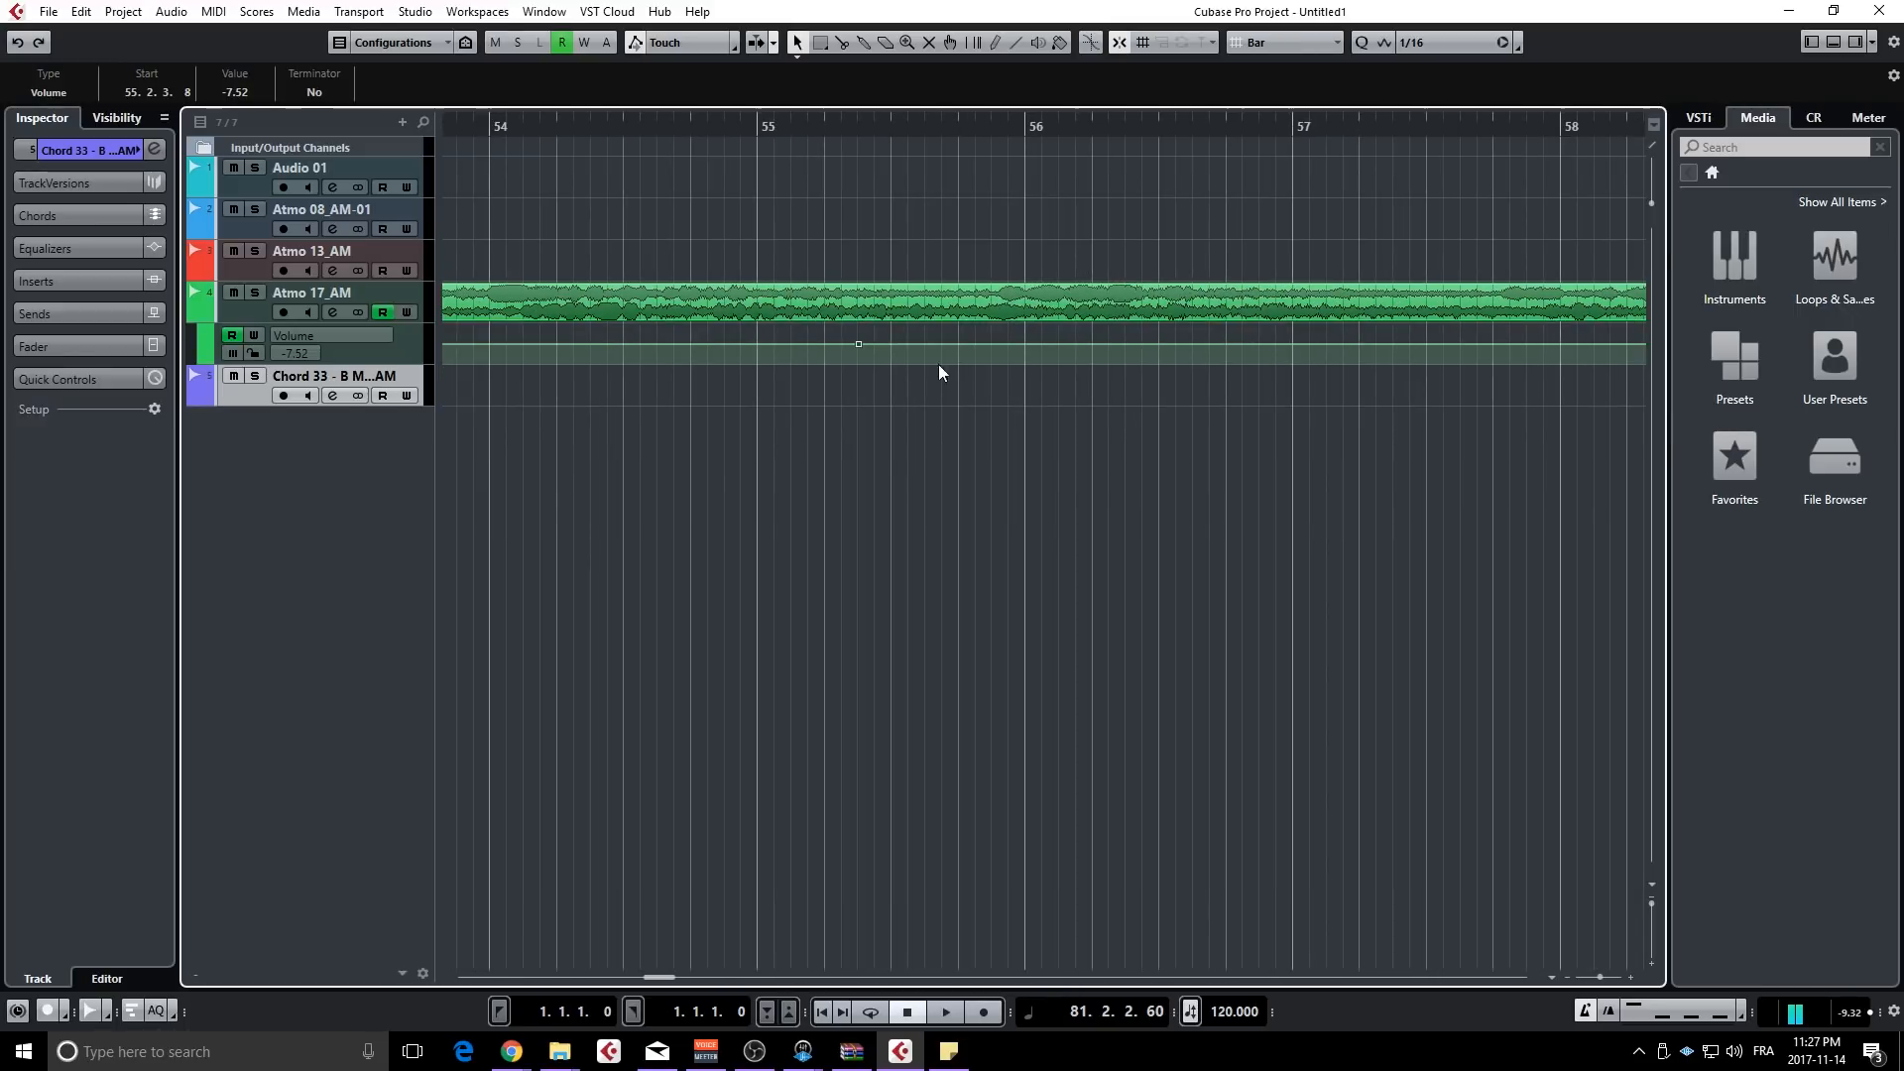
pyautogui.scroll(5, 893, 382)
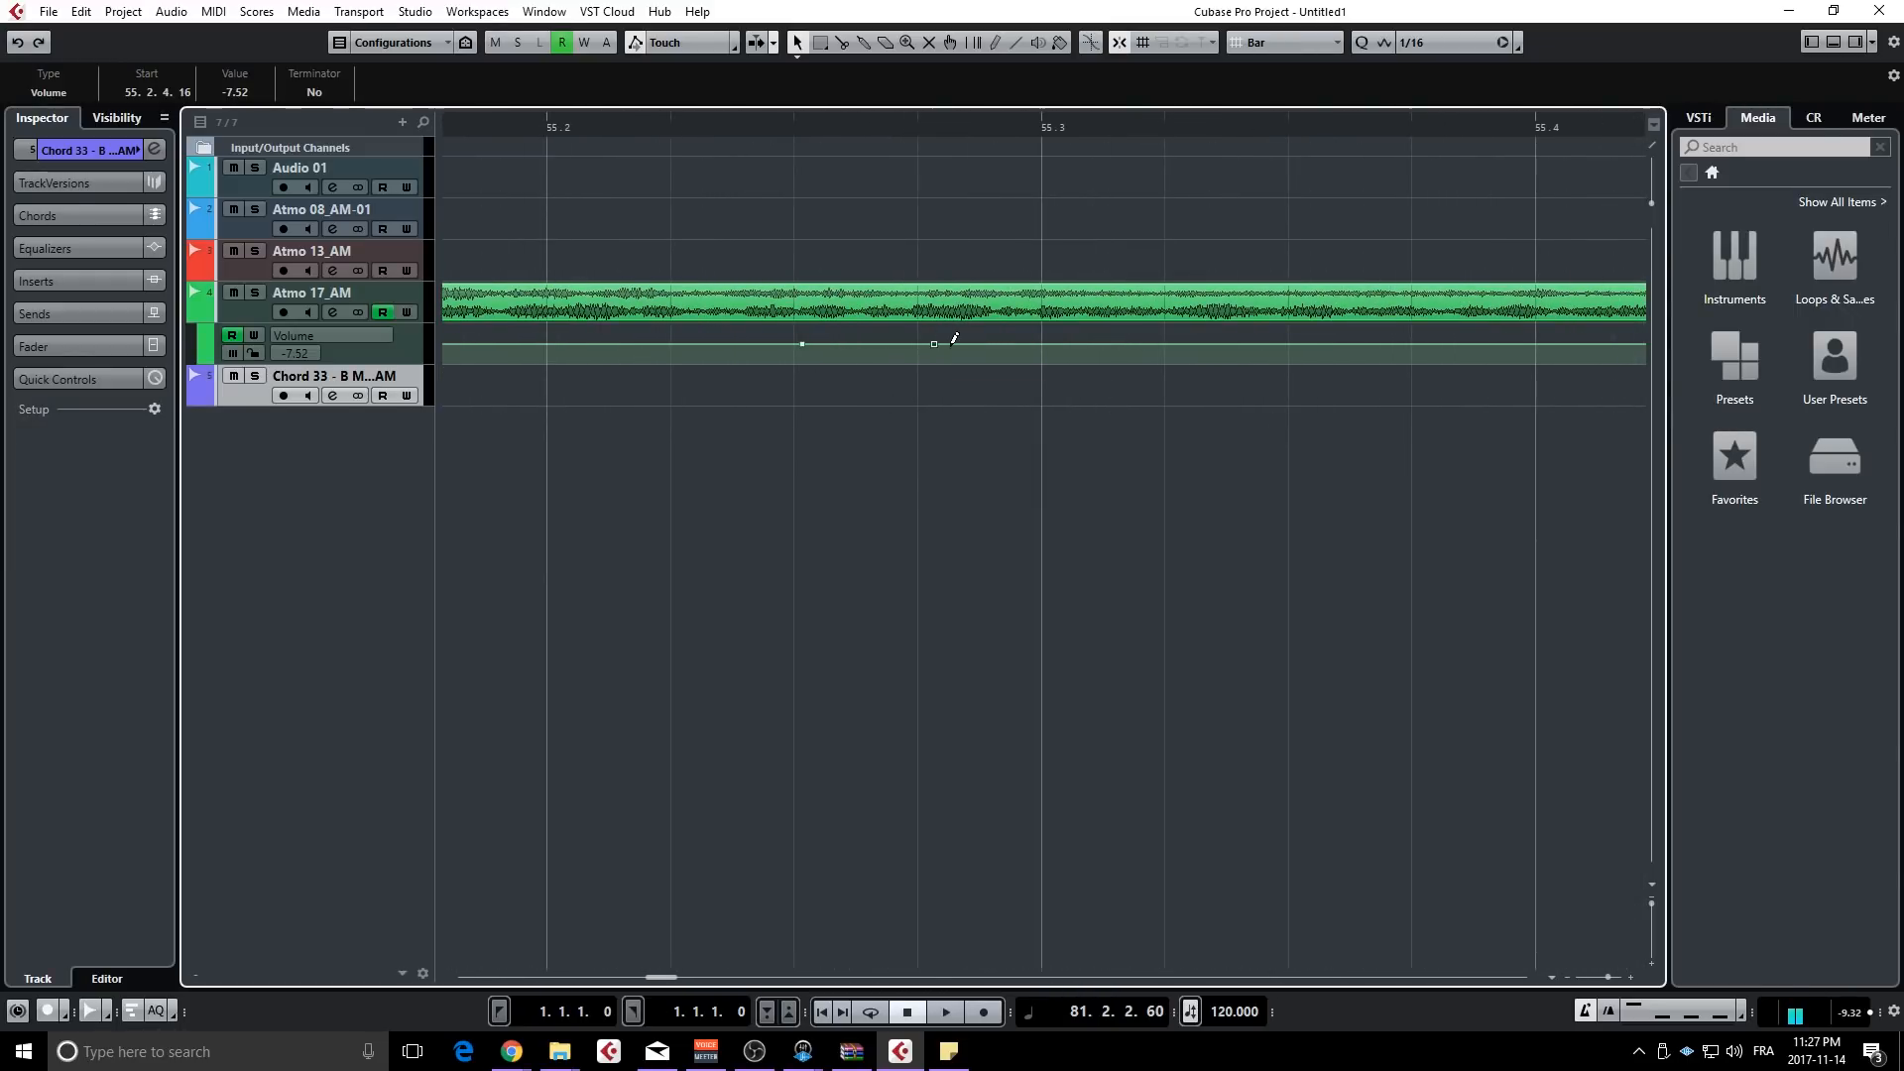
pyautogui.click(934, 343)
pyautogui.moveTo(934, 344); pyautogui.dragTo(859, 352)
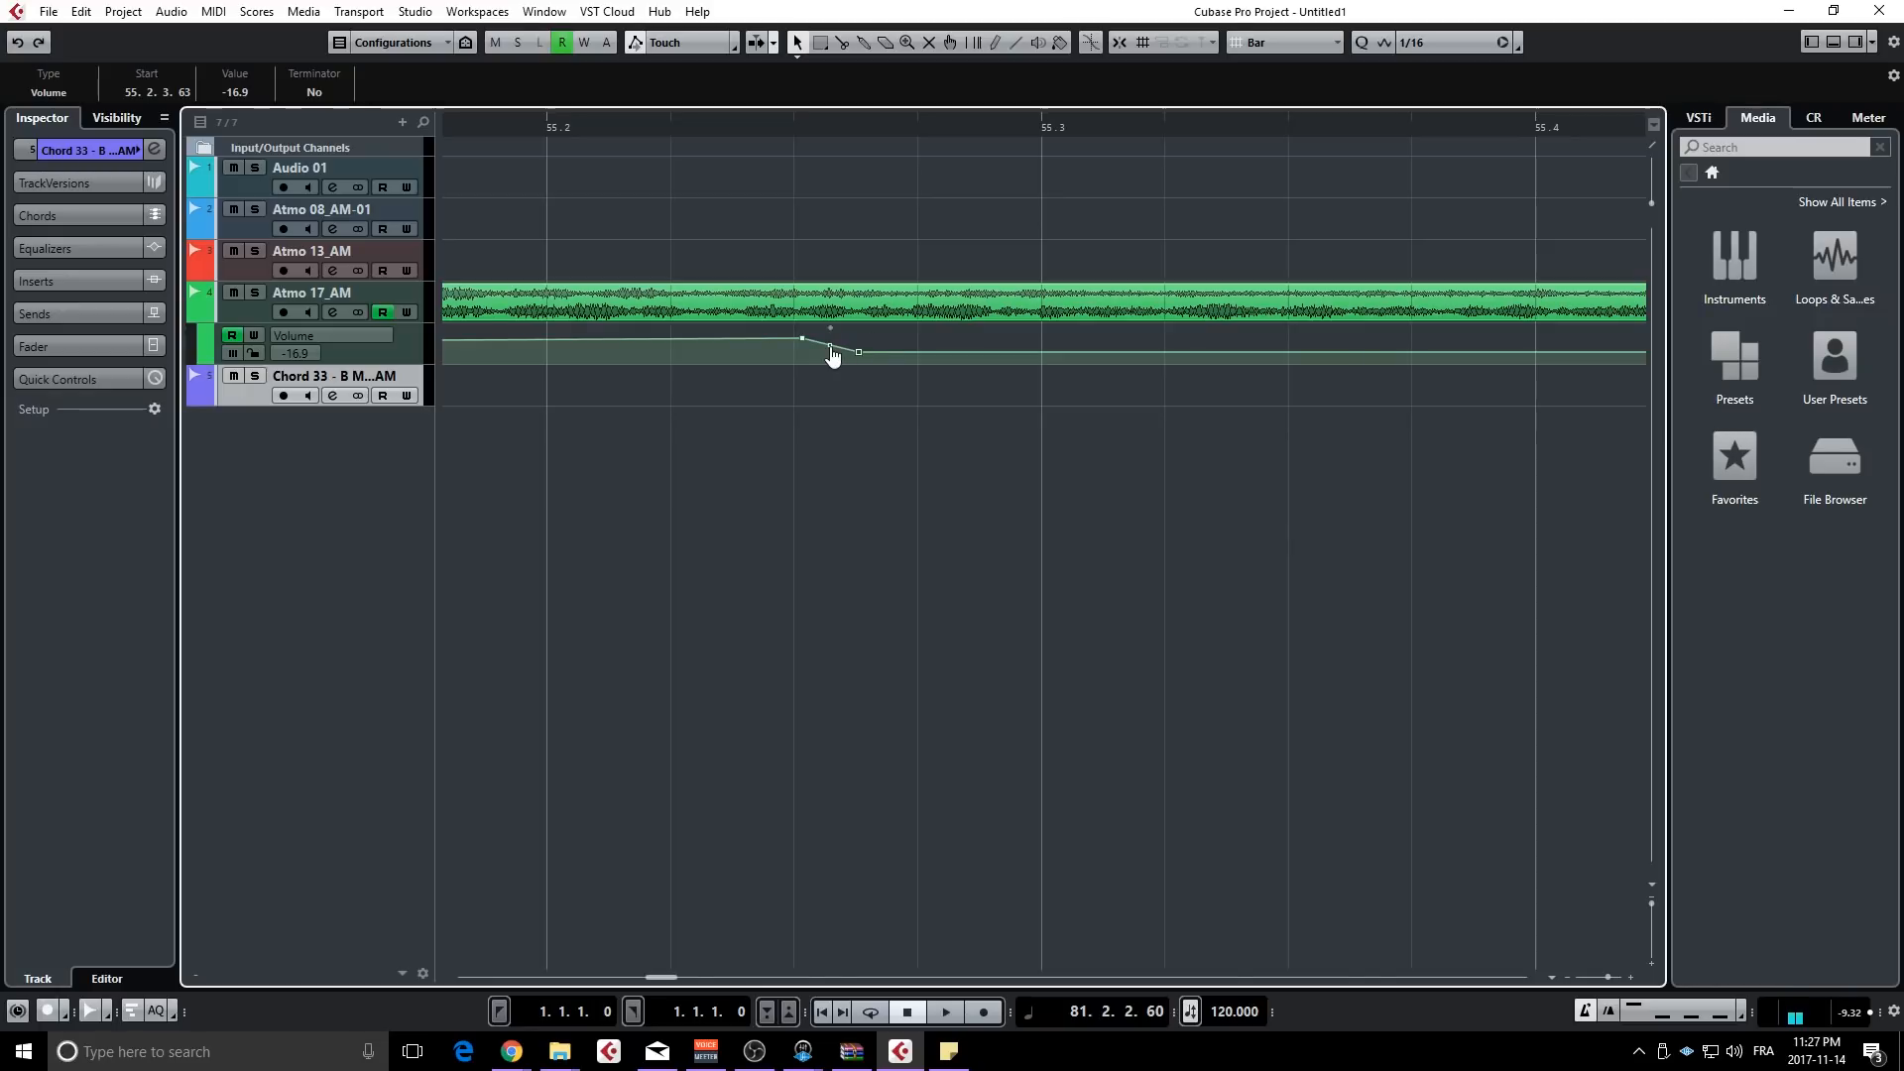
pyautogui.moveTo(859, 353); pyautogui.dragTo(861, 359)
# - Try bending the descending volume segment near 55.2.3 into a curve, and reset it to a straight line
pyautogui.moveTo(832, 355); pyautogui.dragTo(829, 355)
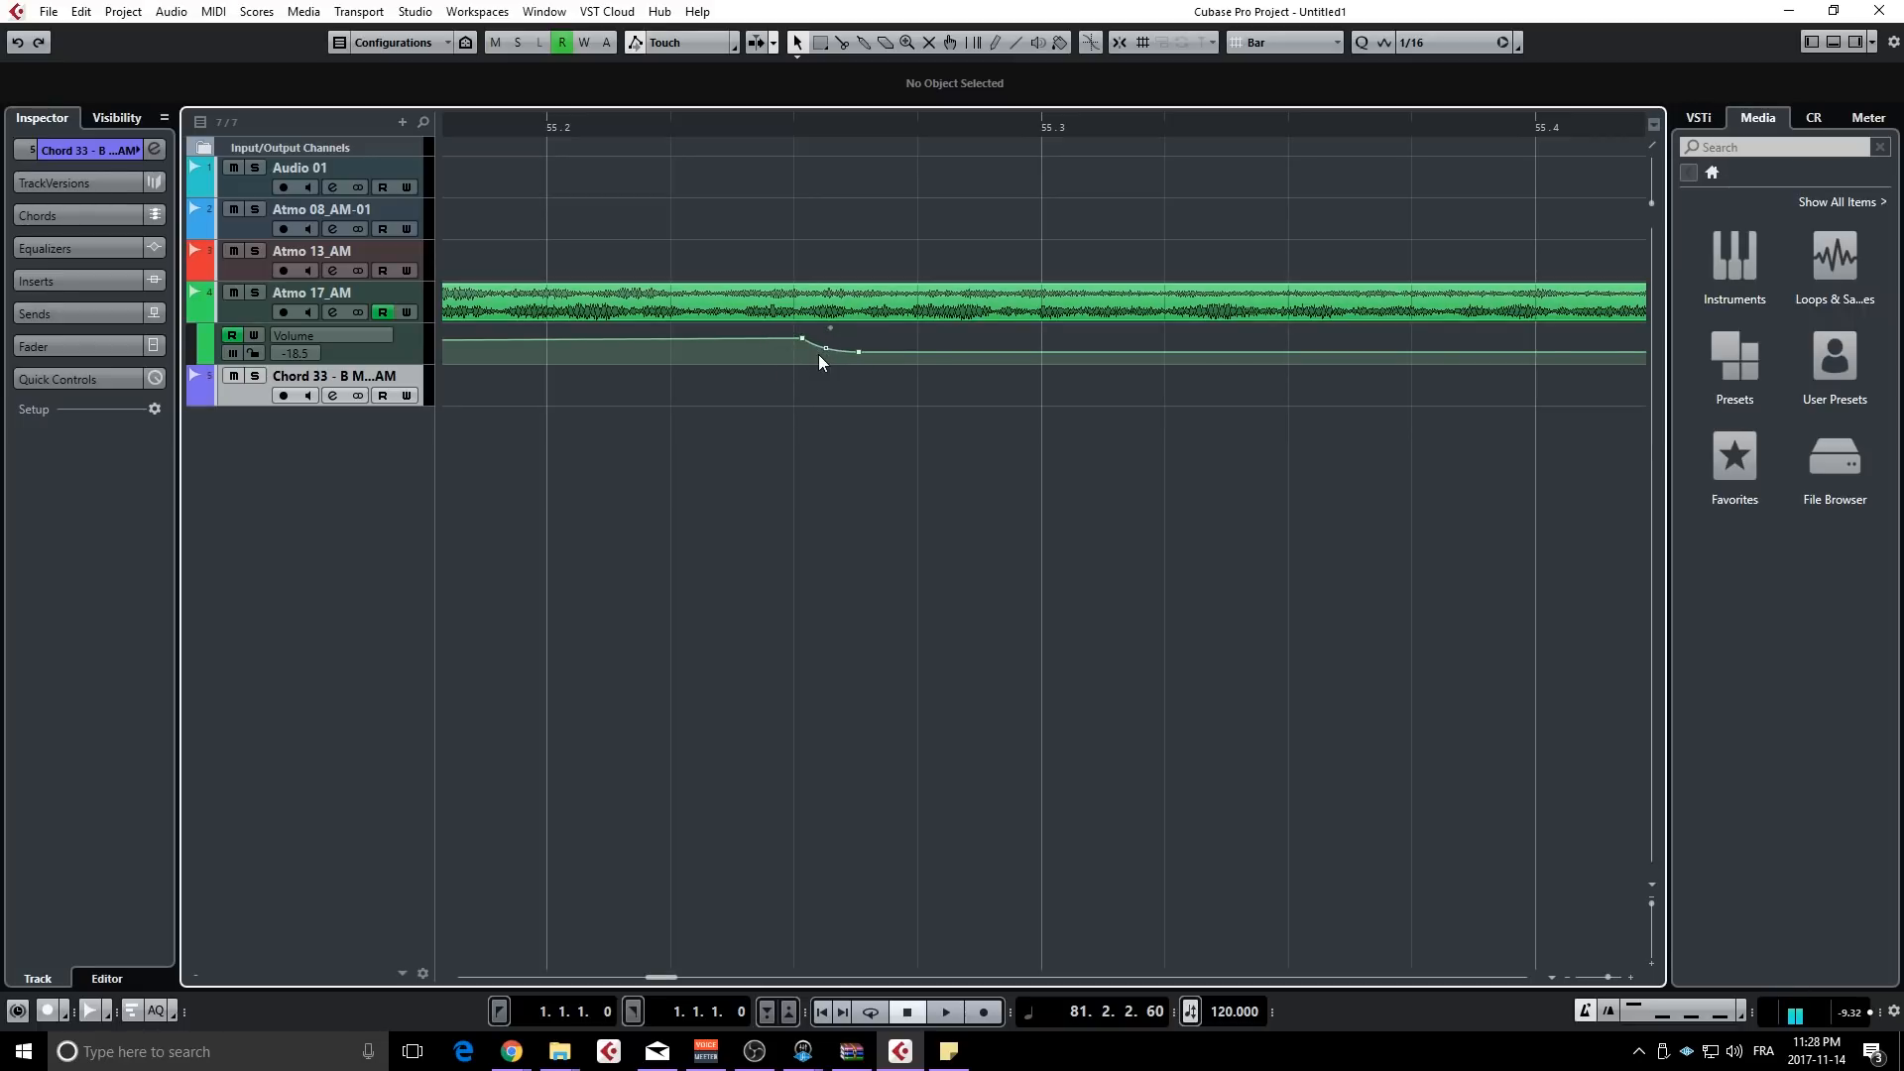
pyautogui.moveTo(827, 357)
pyautogui.mouseDown()
pyautogui.moveTo(844, 339)
pyautogui.moveTo(831, 361)
pyautogui.mouseUp()
pyautogui.keyDown('alt'); pyautogui.click(825, 354); pyautogui.keyUp('alt')
# - Add a volume point of -2.85 at 55.2.3.92 and move the point before the dip closer to its low point
pyautogui.moveTo(895, 348); pyautogui.dragTo(899, 369)
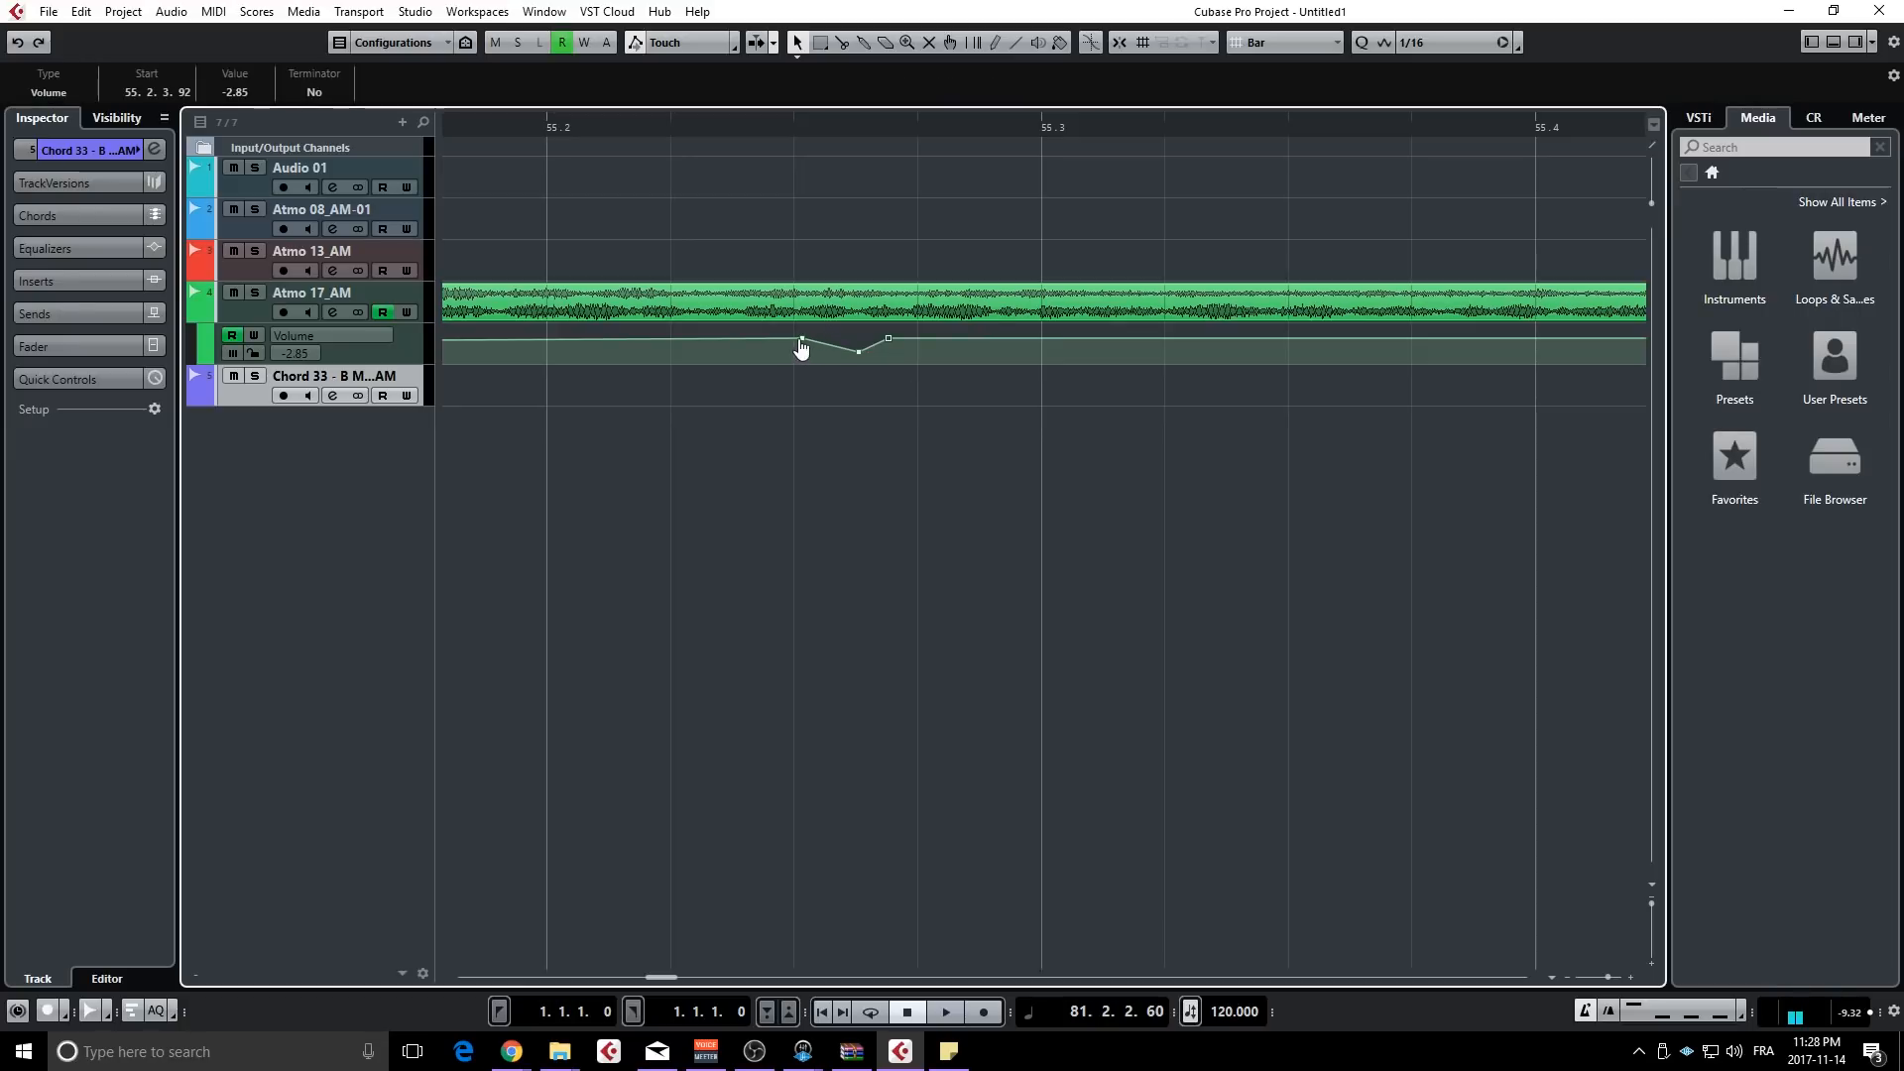
pyautogui.moveTo(801, 340); pyautogui.dragTo(877, 355)
# - Bend both segments of the volume dip into curves and add a point of -13.4 at 55.2.3.45
pyautogui.click(872, 345)
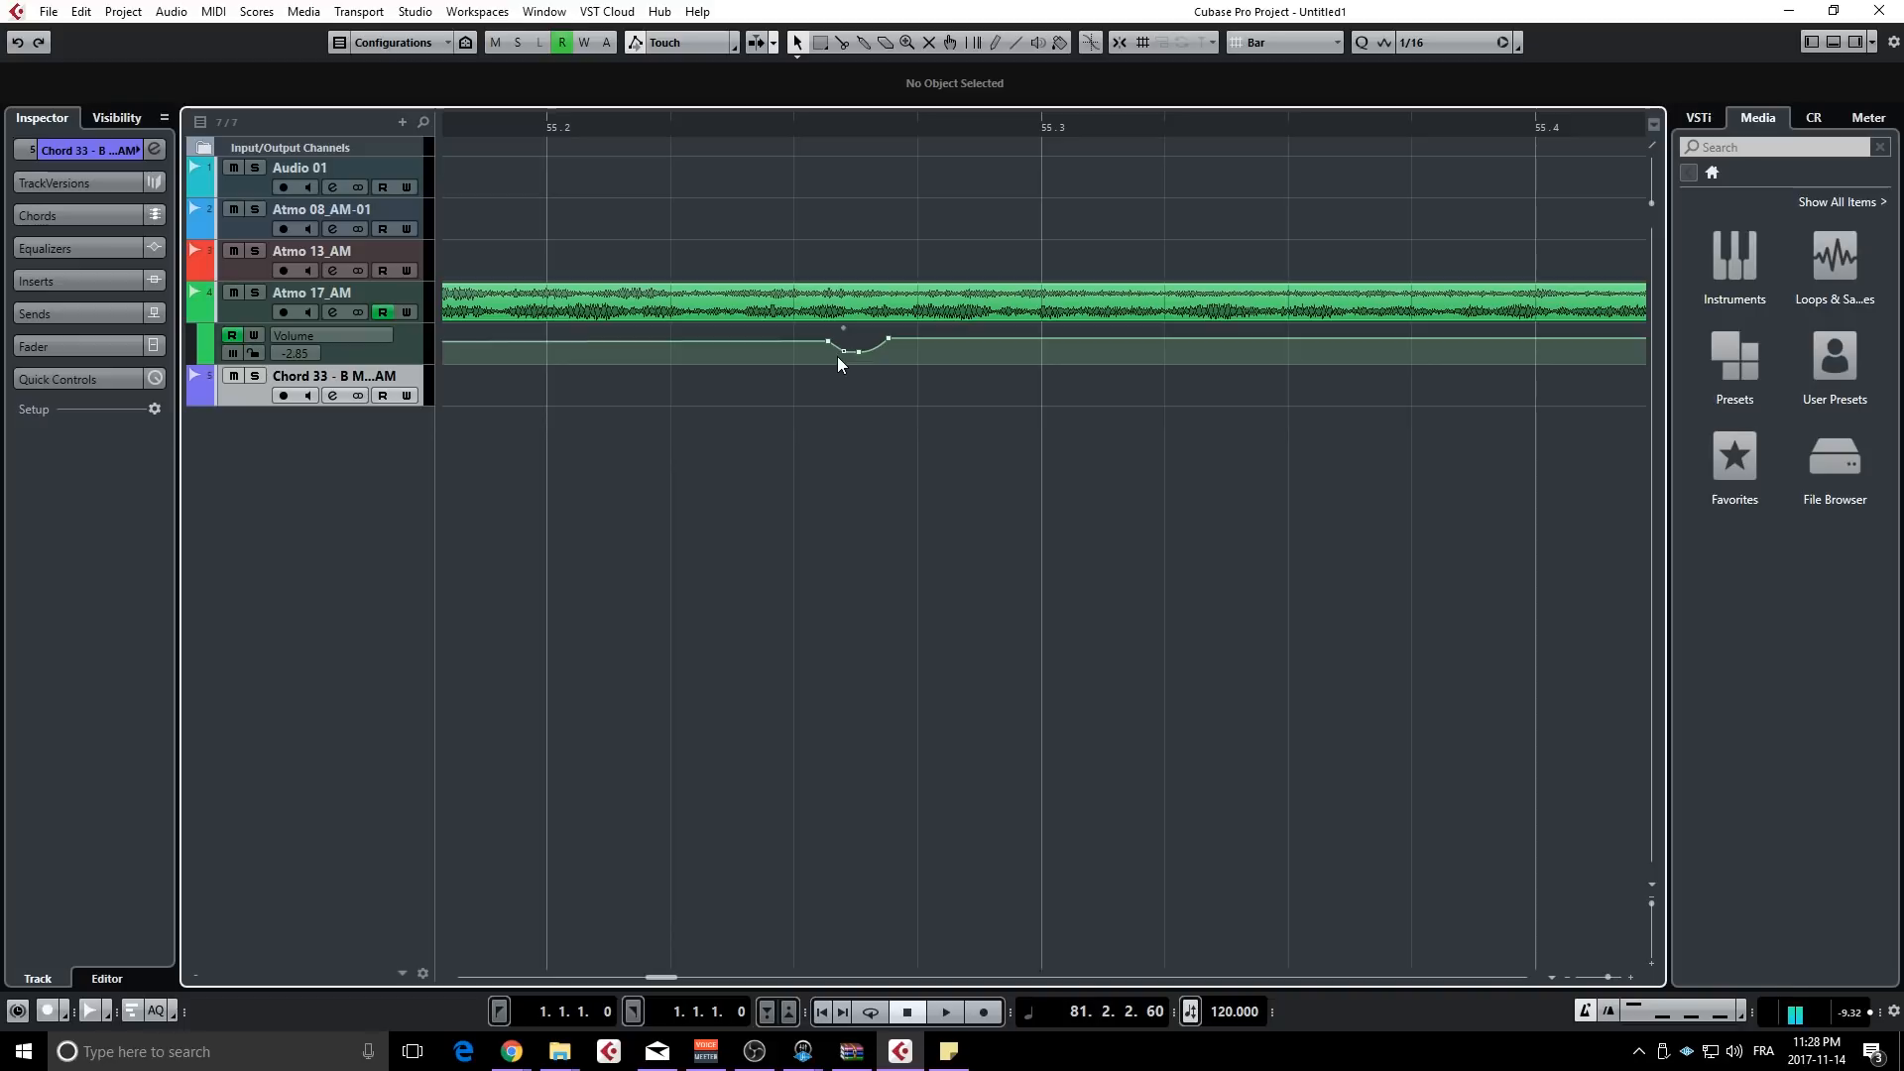
pyautogui.moveTo(845, 351); pyautogui.dragTo(842, 354)
pyautogui.click(841, 353)
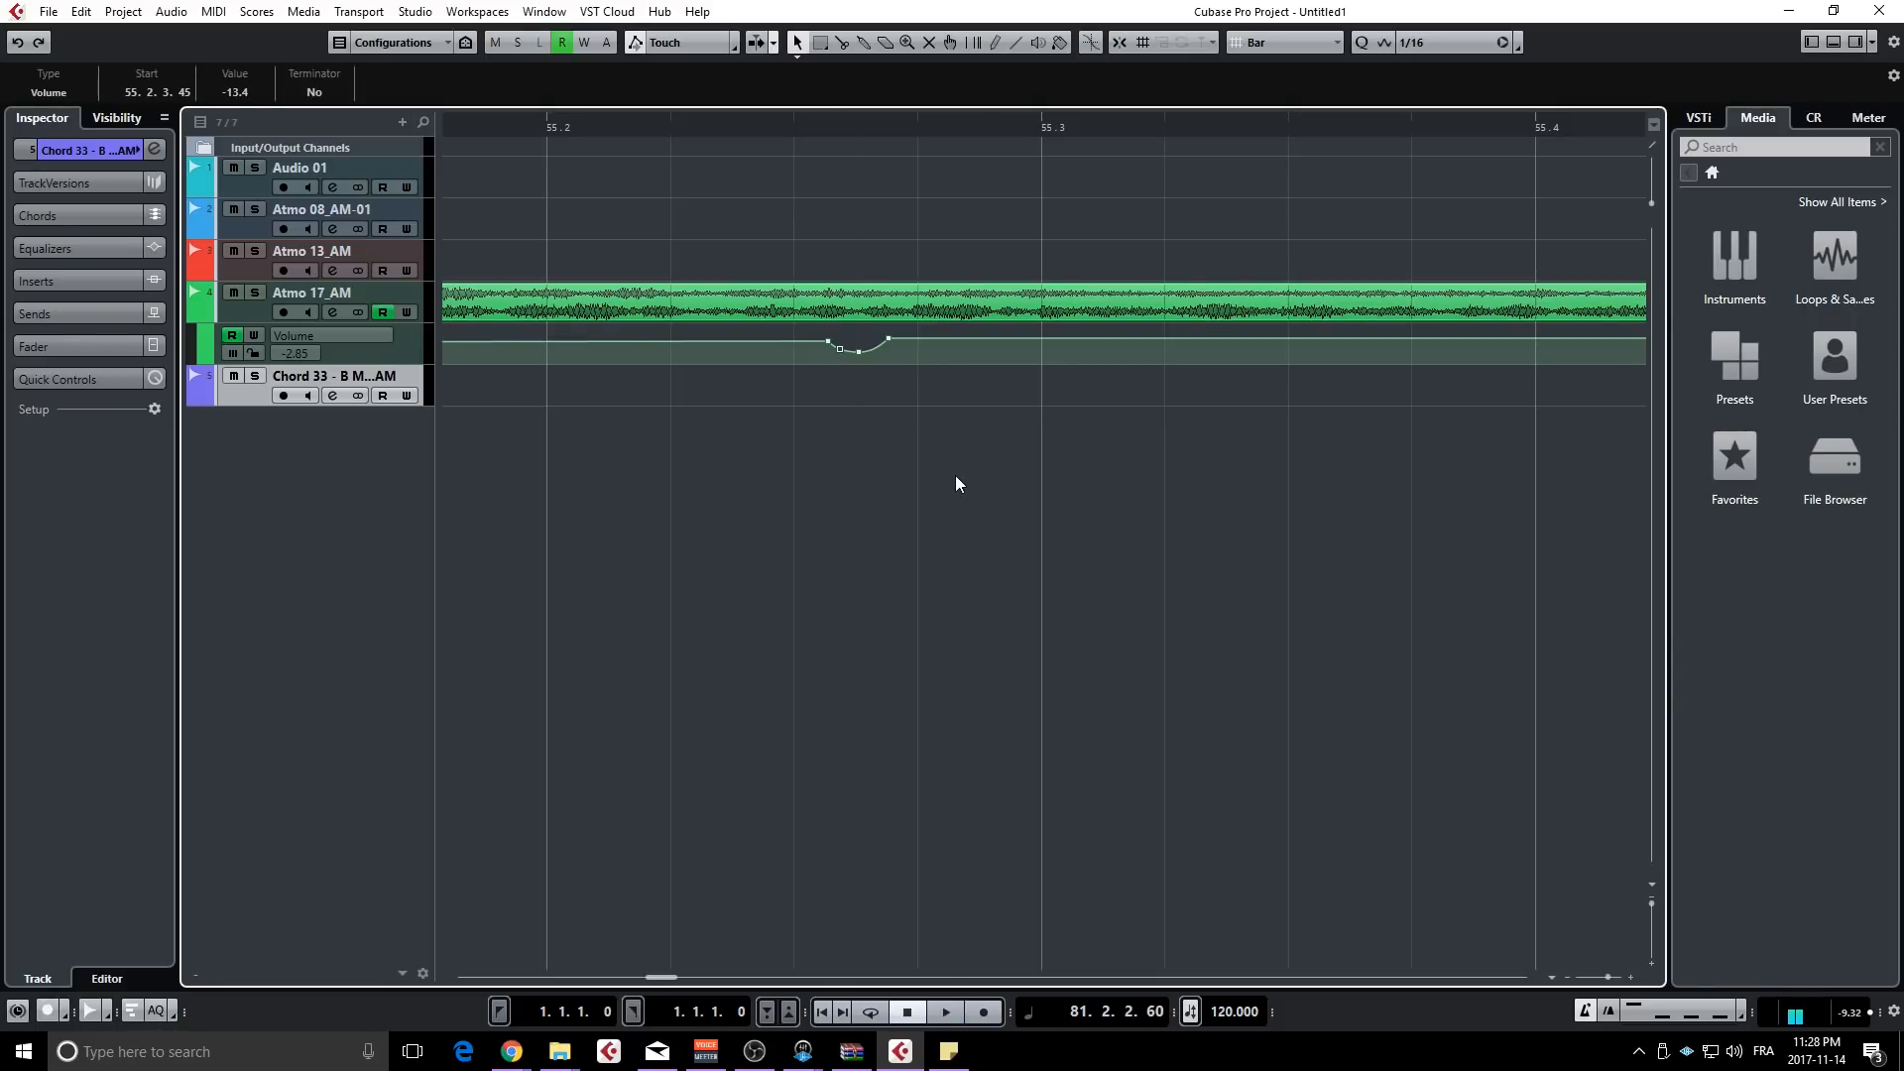
# - Delete the curved dip's volume points near bar 55 and all remaining automation points on the Atmo 17_AM volume lane
pyautogui.scroll(-6, 950, 476)
pyautogui.click(938, 382)
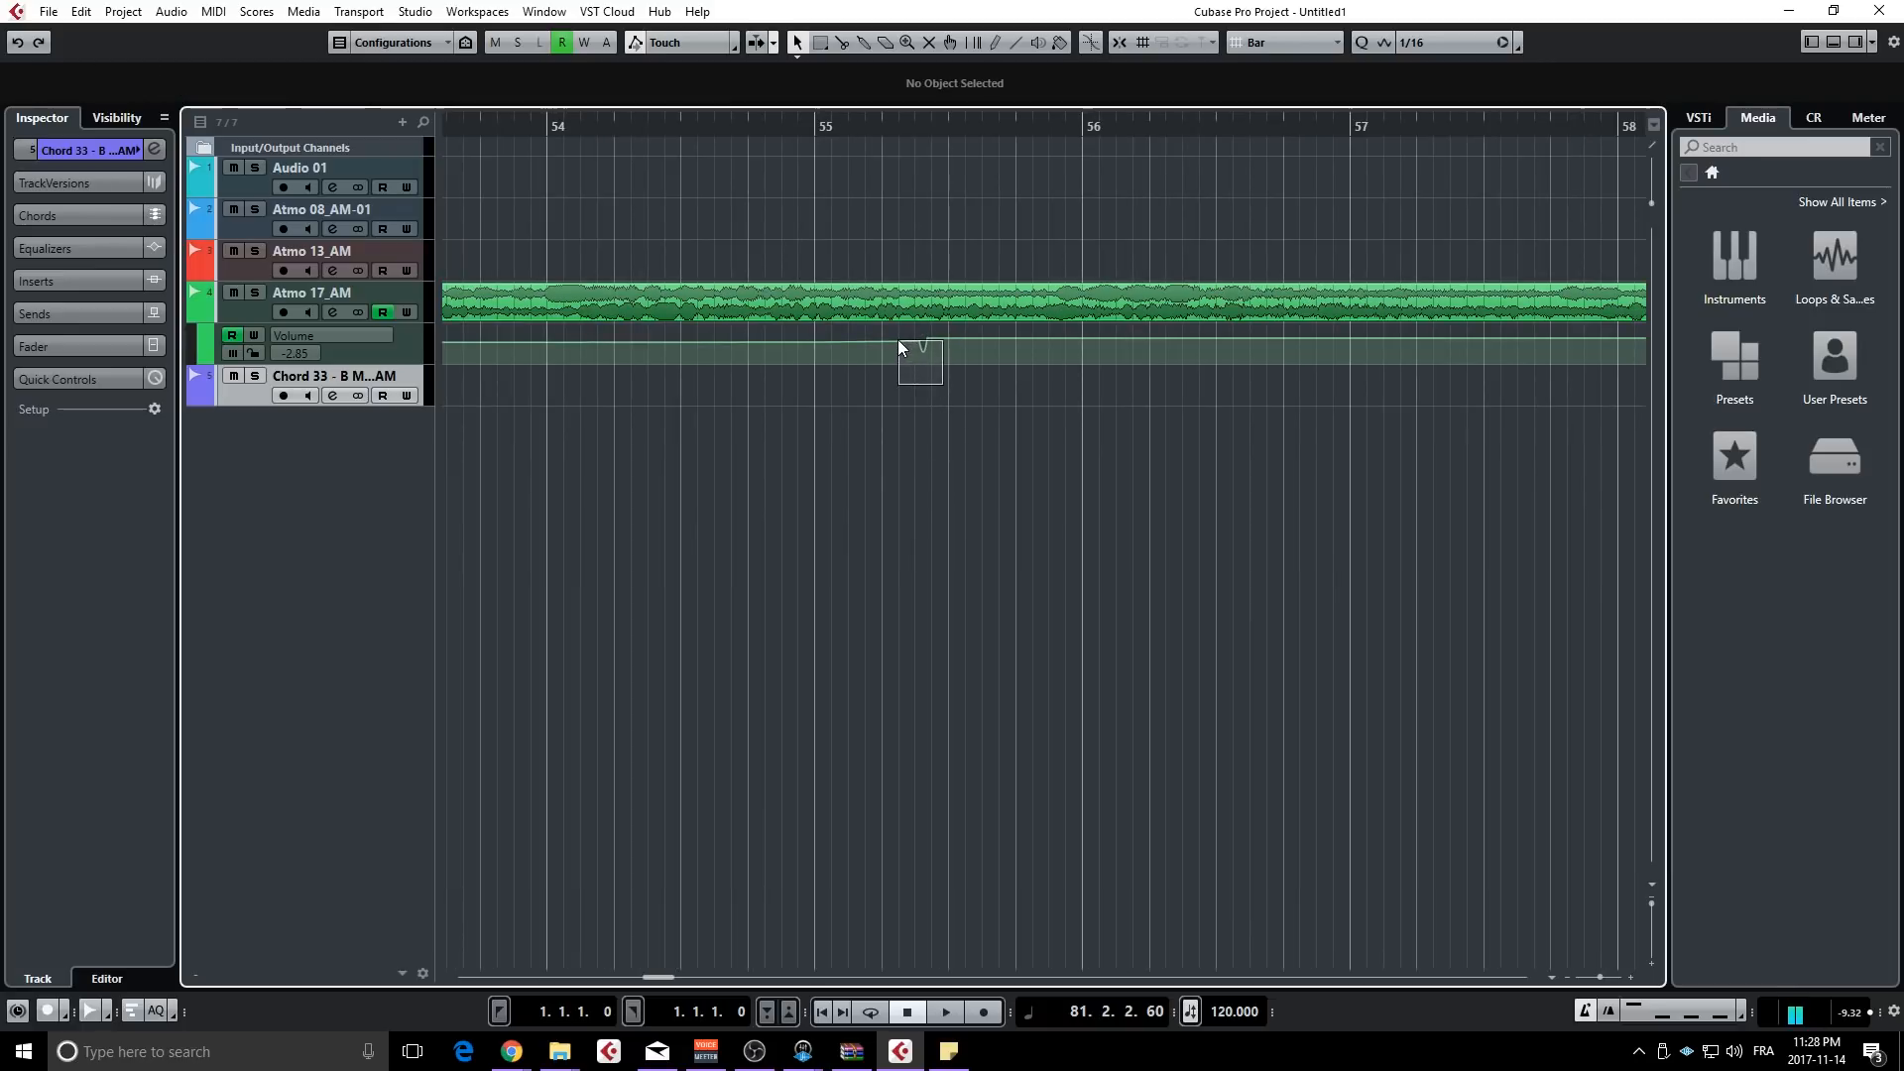
pyautogui.moveTo(899, 342); pyautogui.dragTo(898, 334)
pyautogui.press('Delete')
pyautogui.scroll(-8, 899, 369)
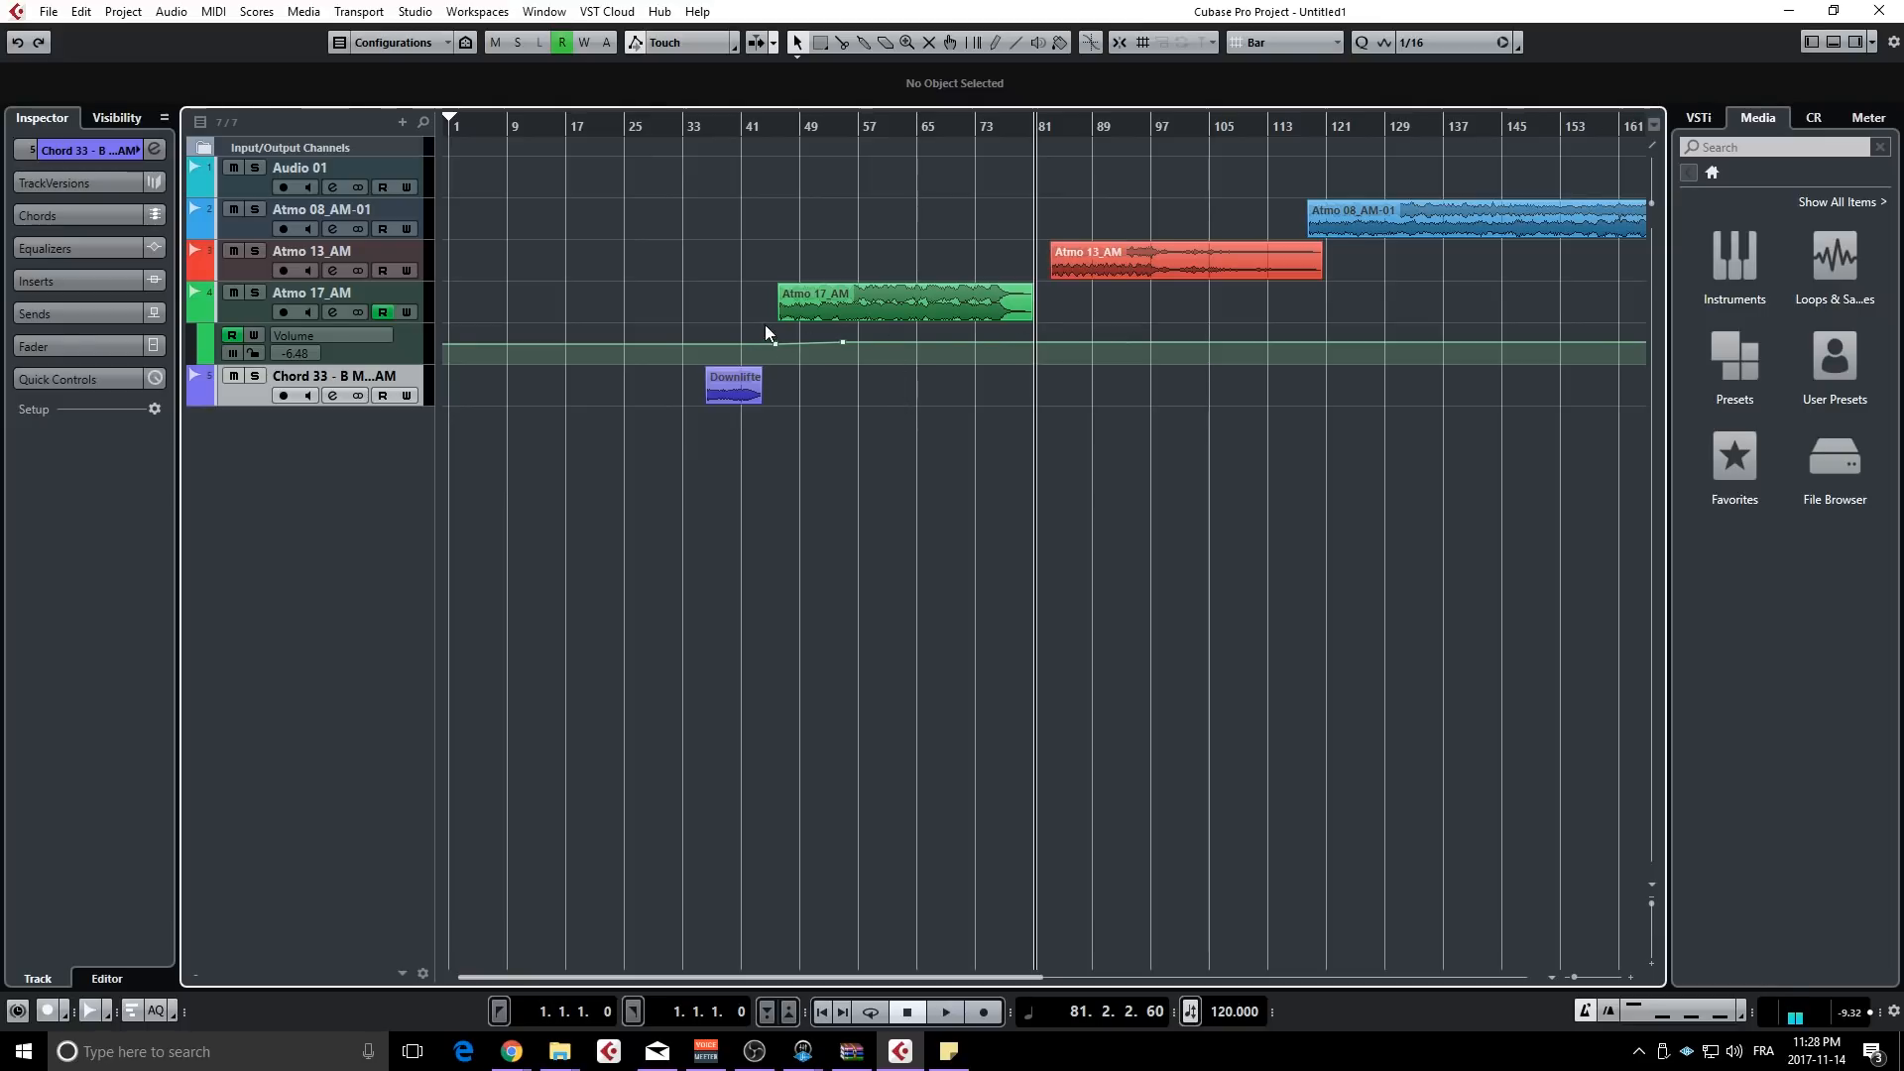
pyautogui.moveTo(766, 331); pyautogui.dragTo(881, 355)
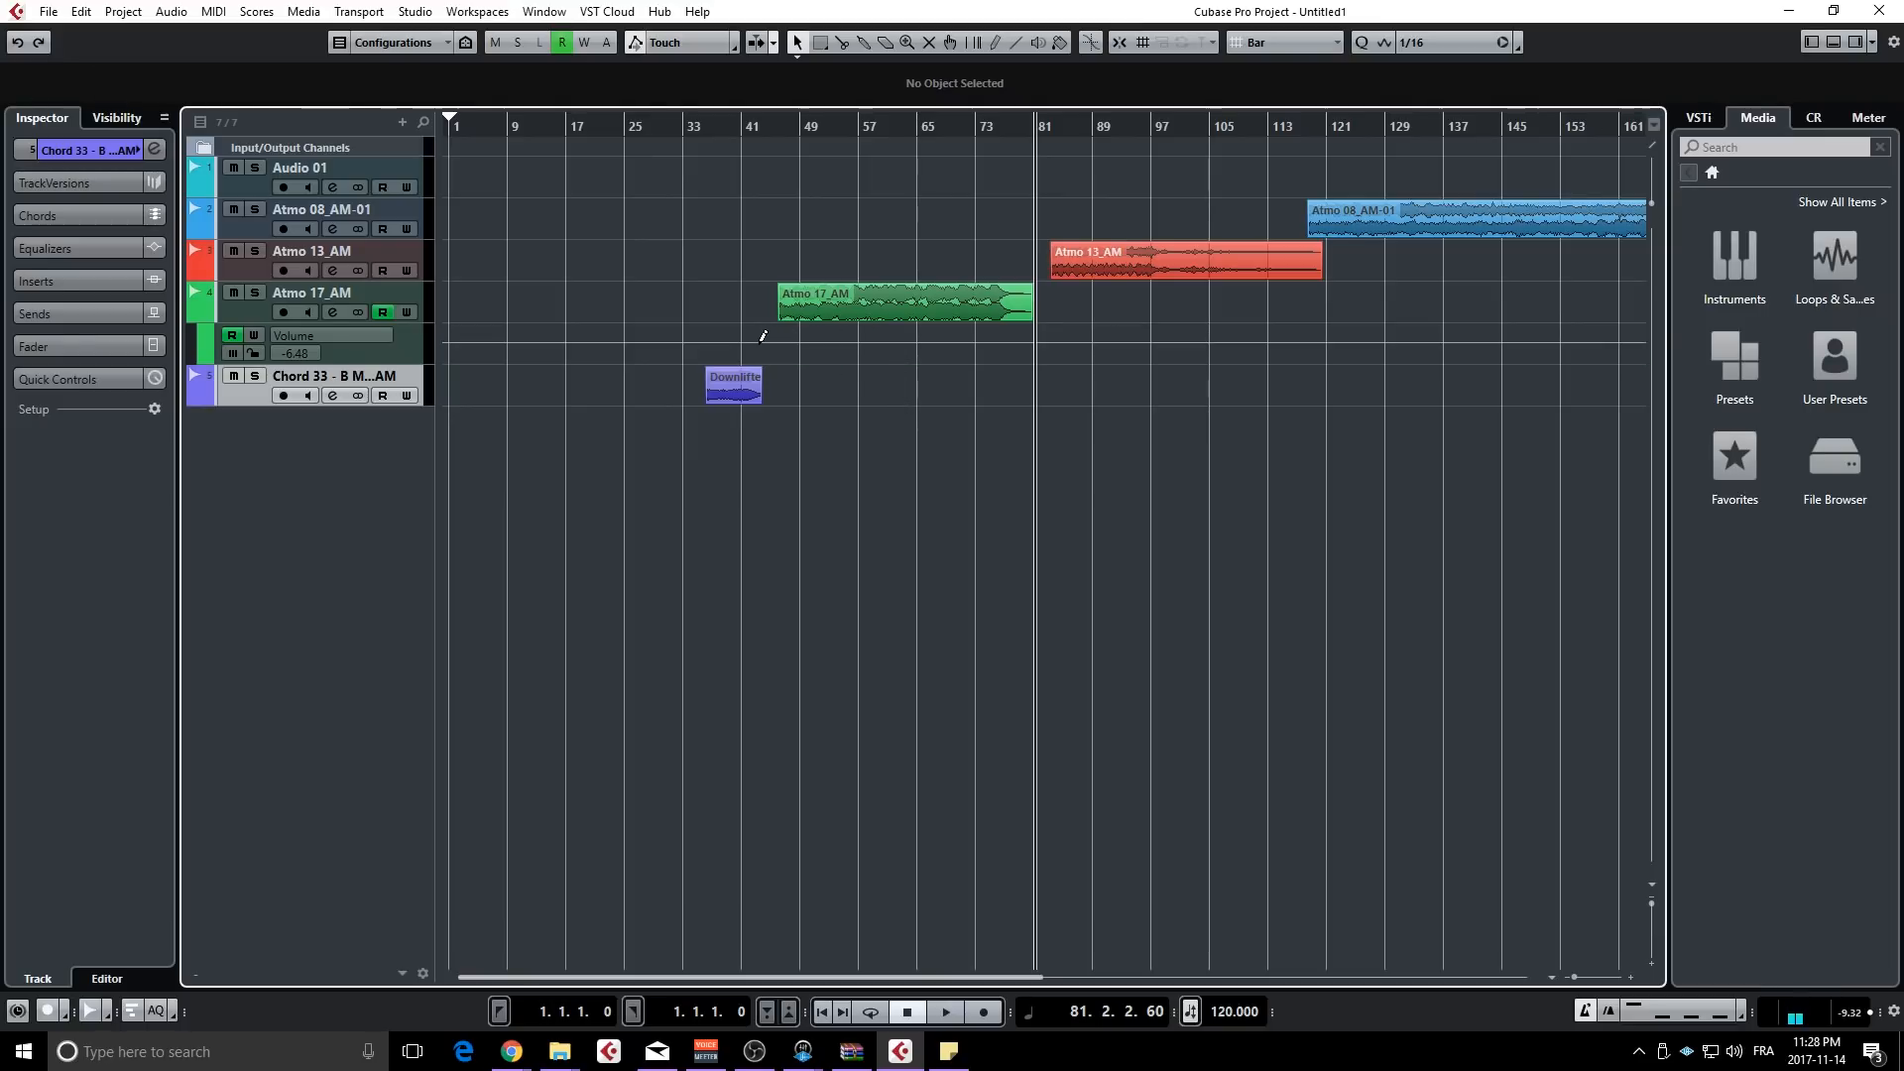
# - Range-select the full length of the Atmo 17_AM event and transfer that range to its volume automation lane
pyautogui.click(918, 315)
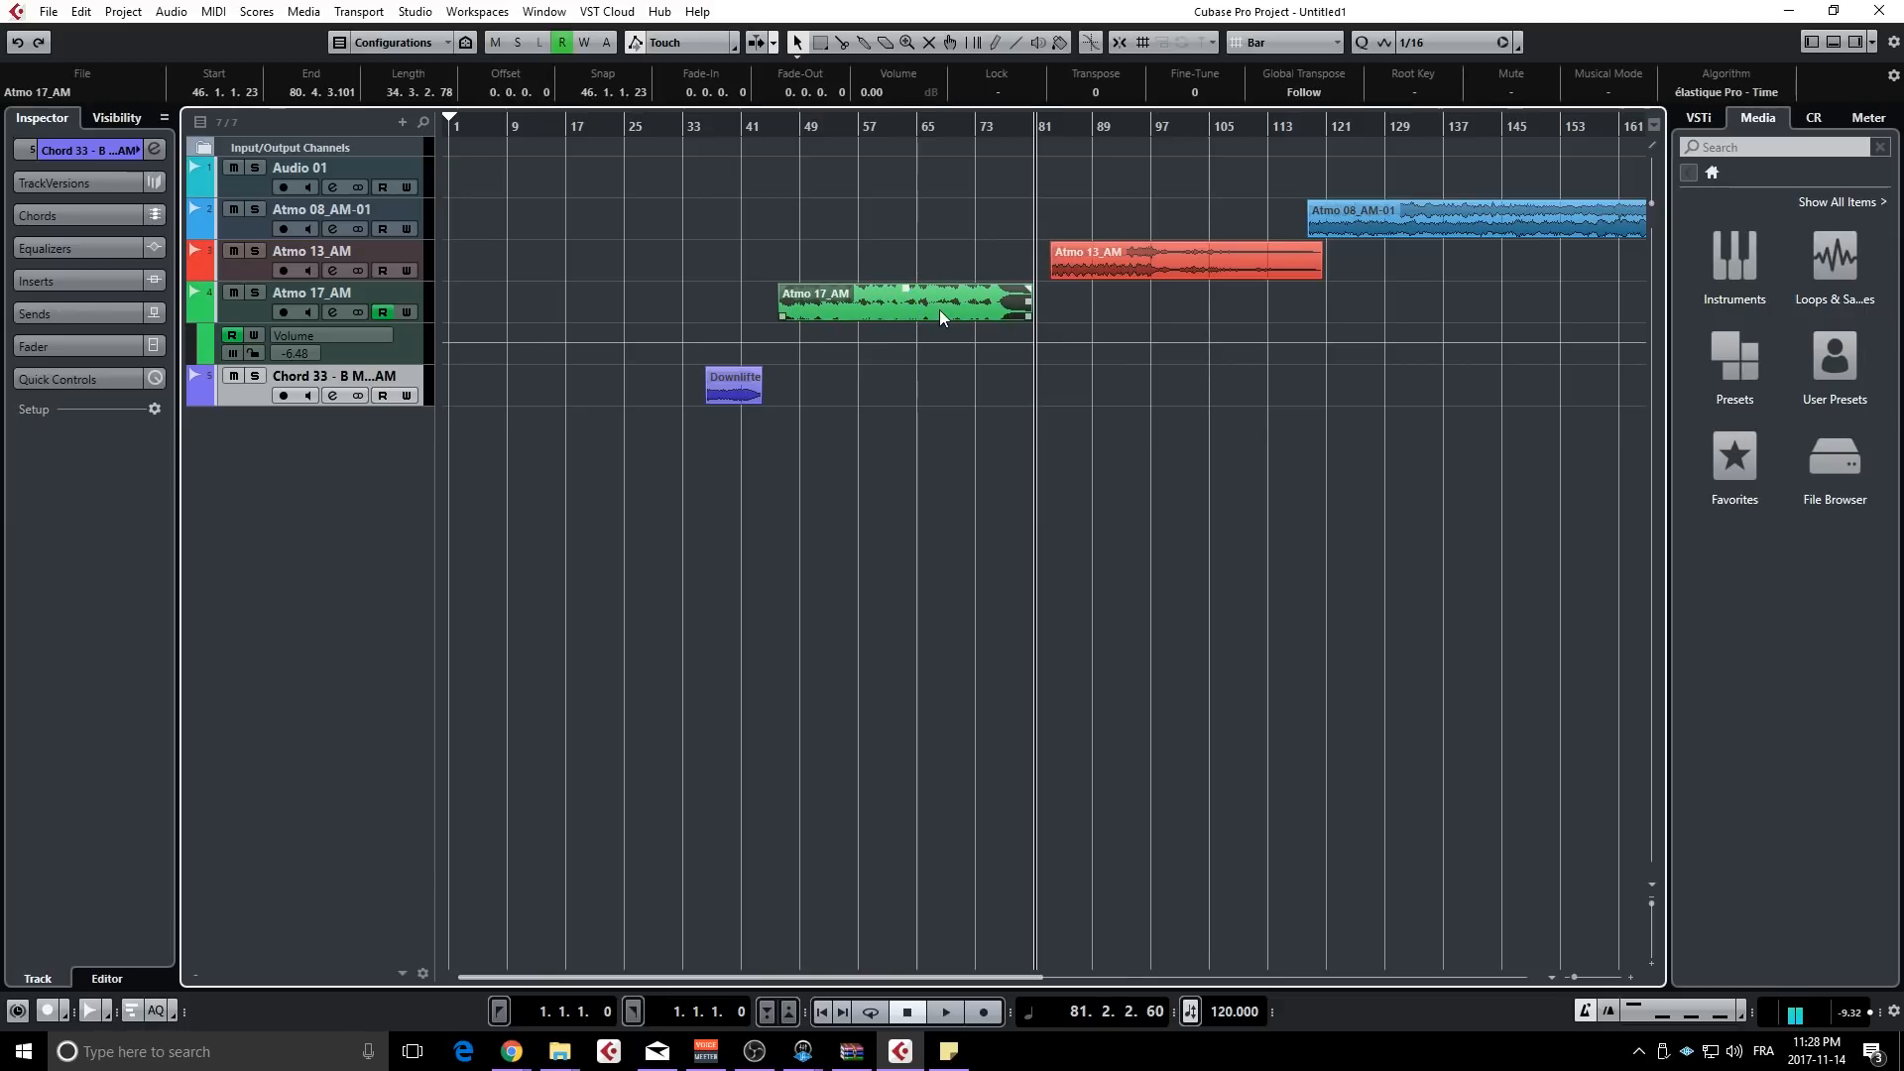
pyautogui.click(910, 386)
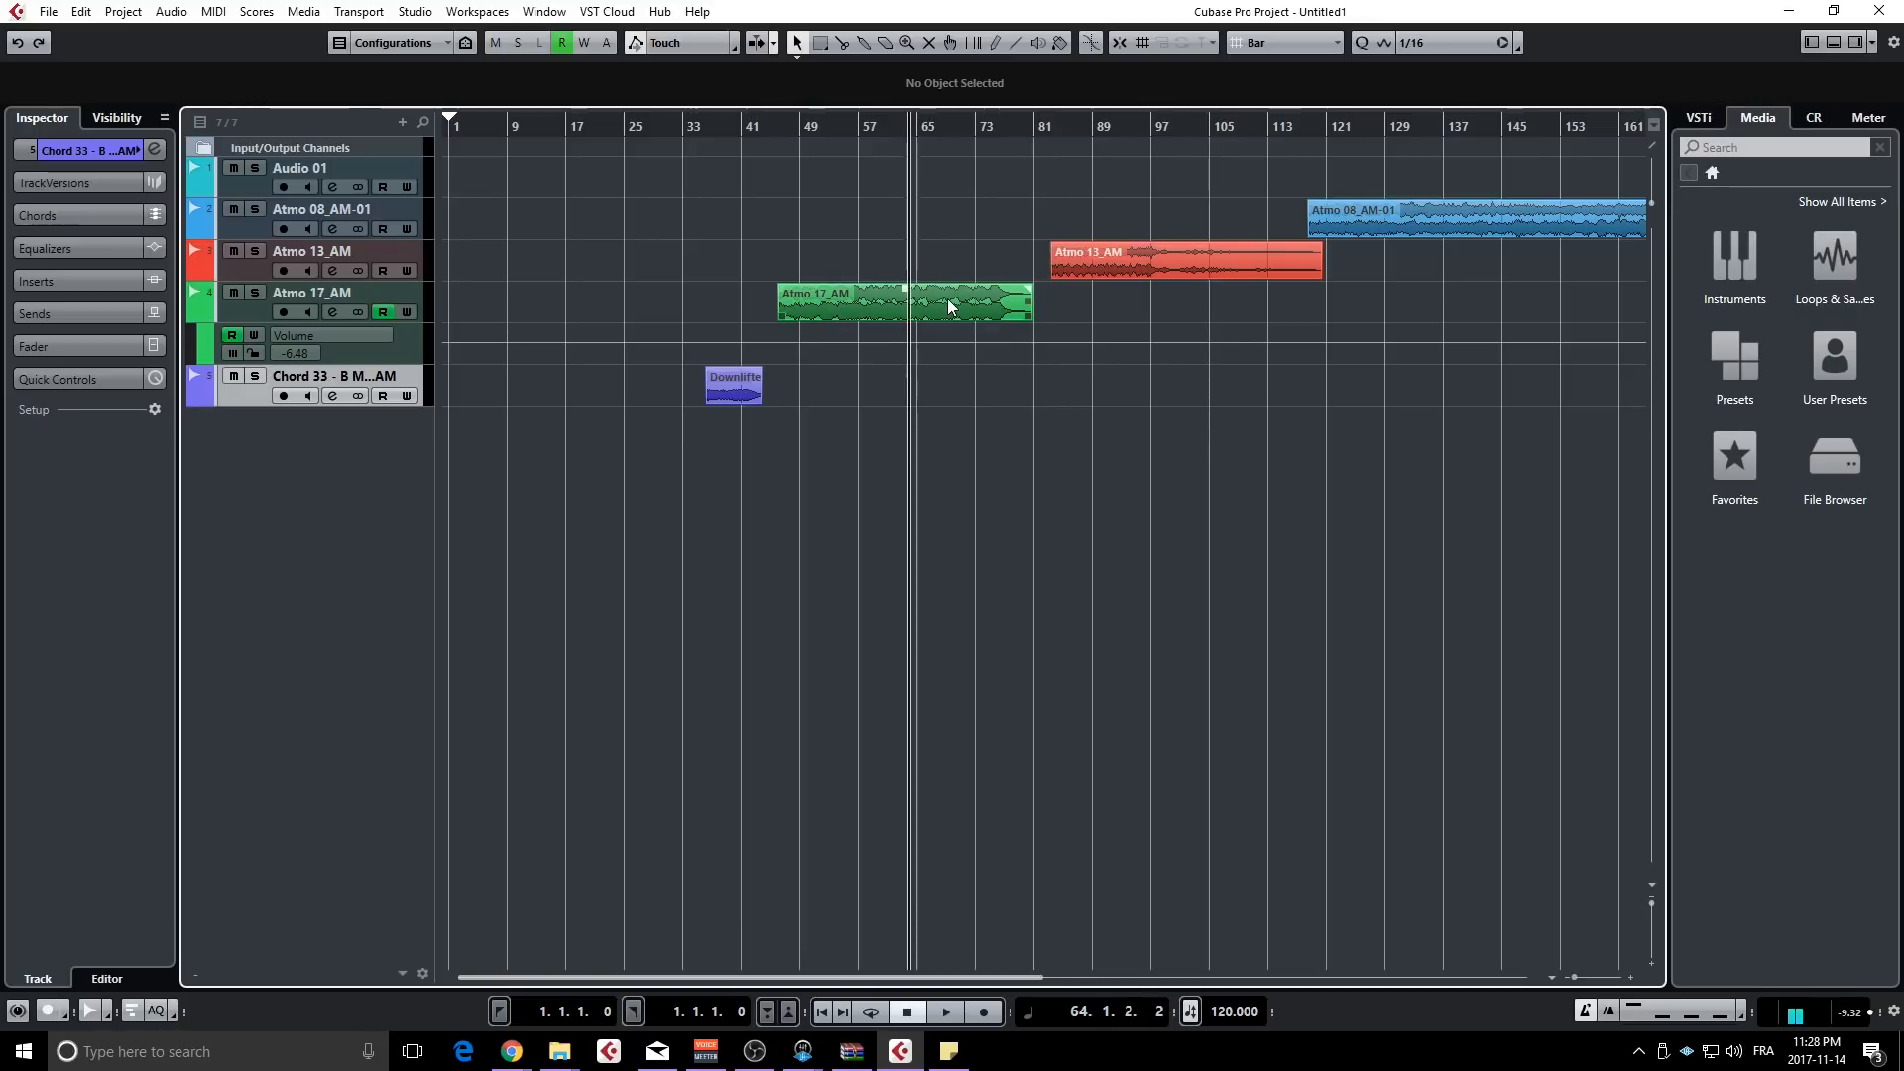
pyautogui.press('2')
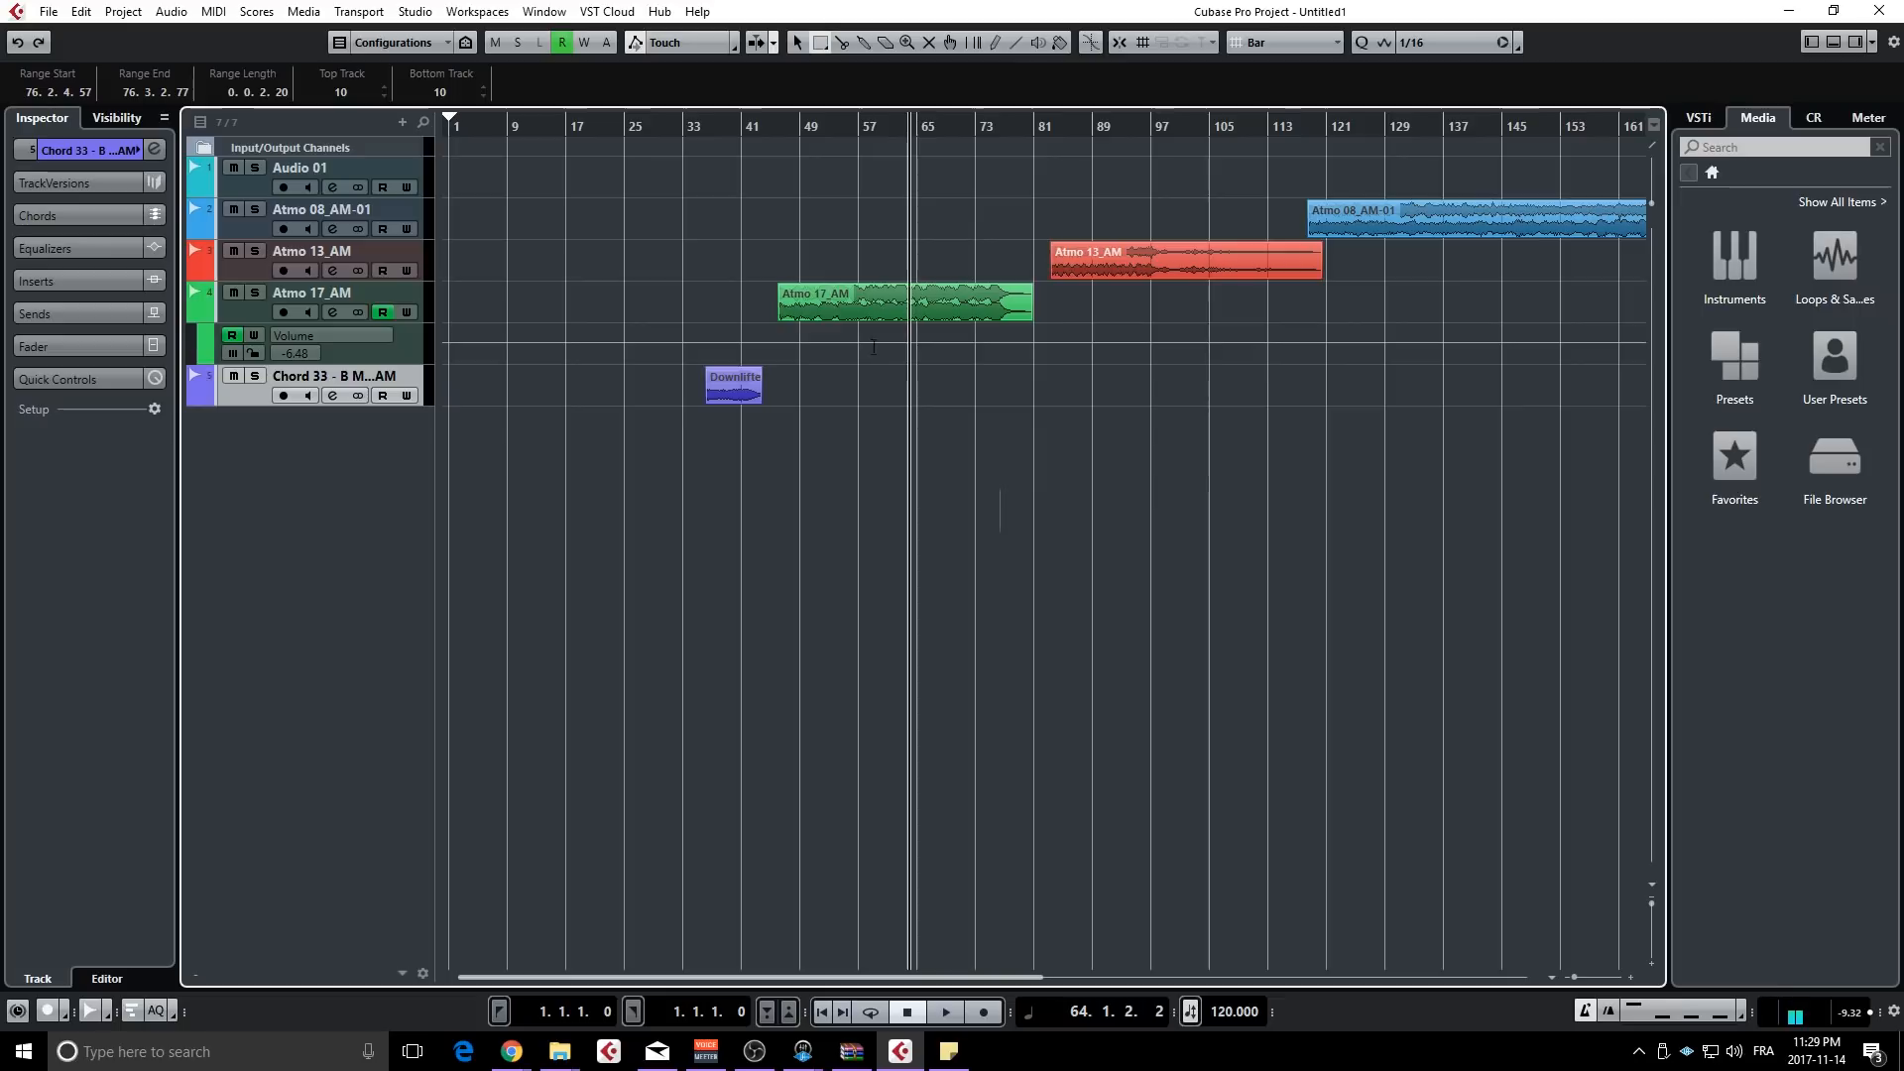
pyautogui.doubleClick(880, 295)
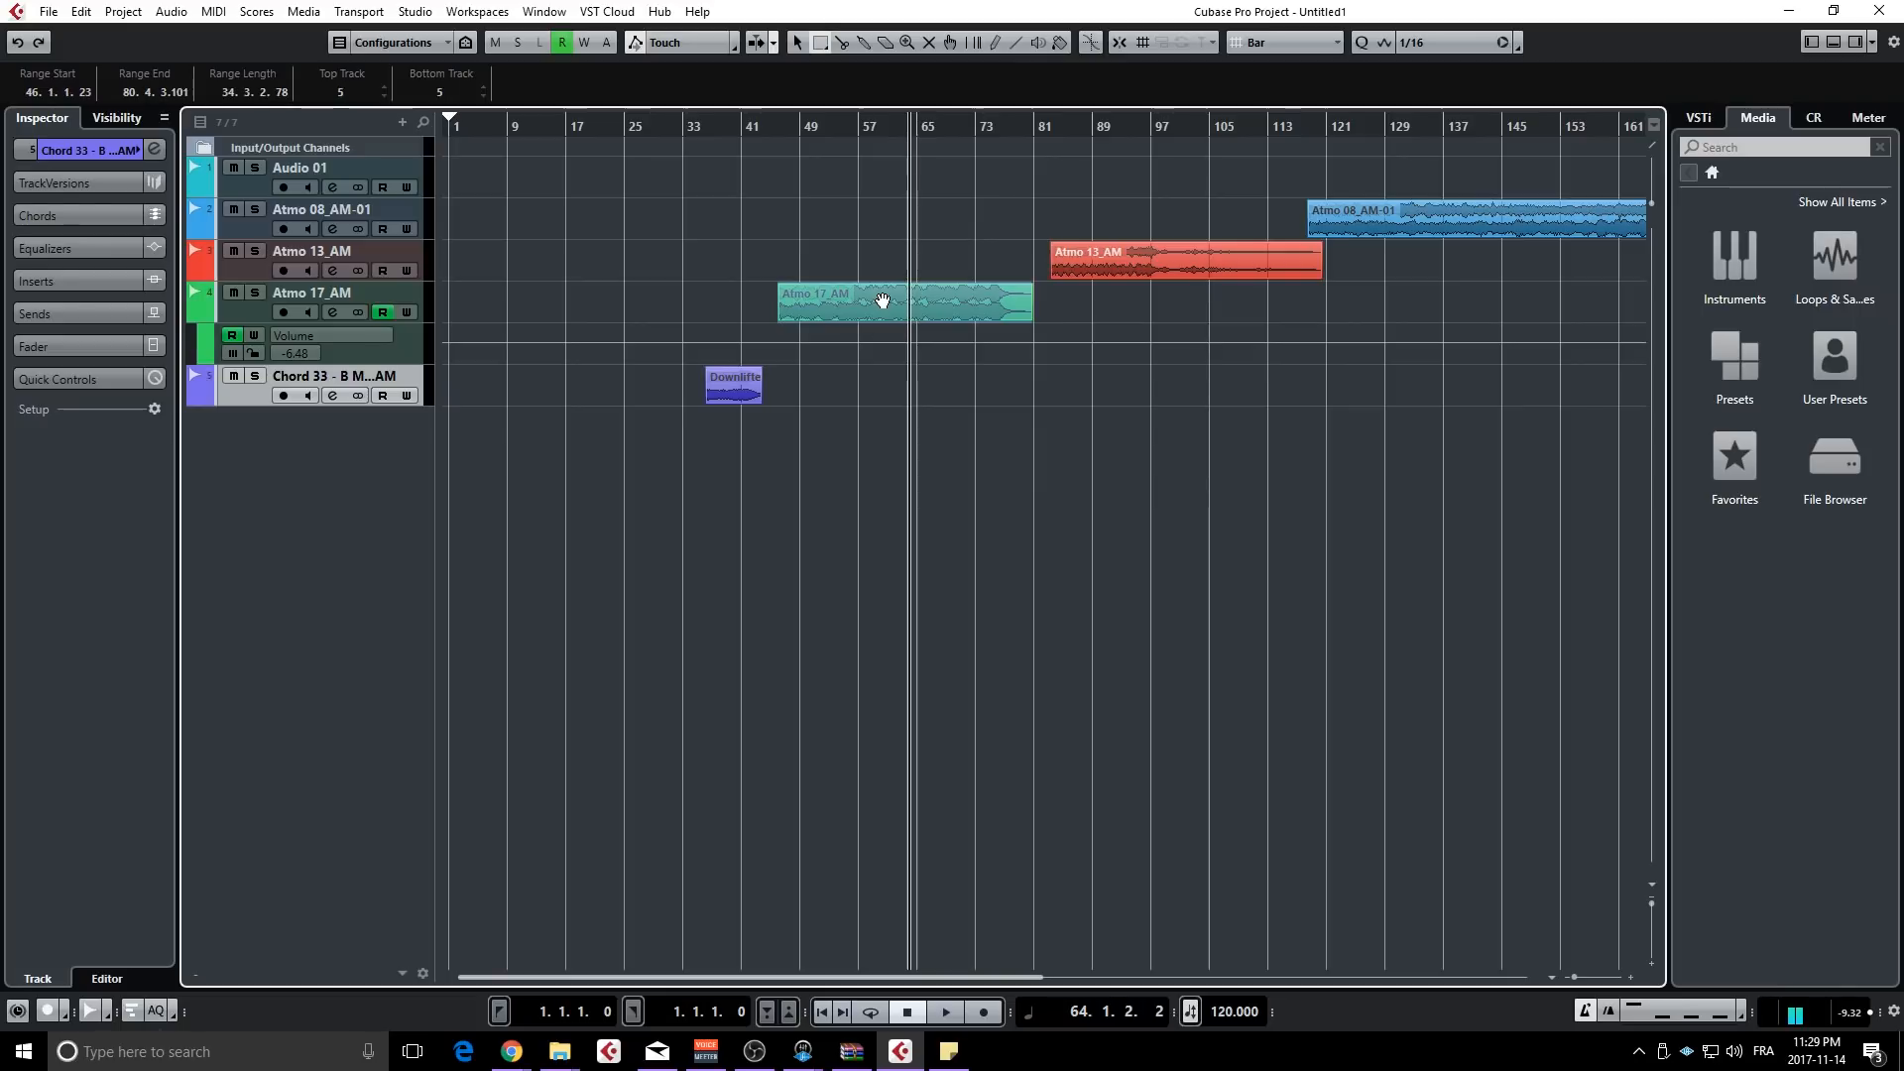
pyautogui.press('Down')
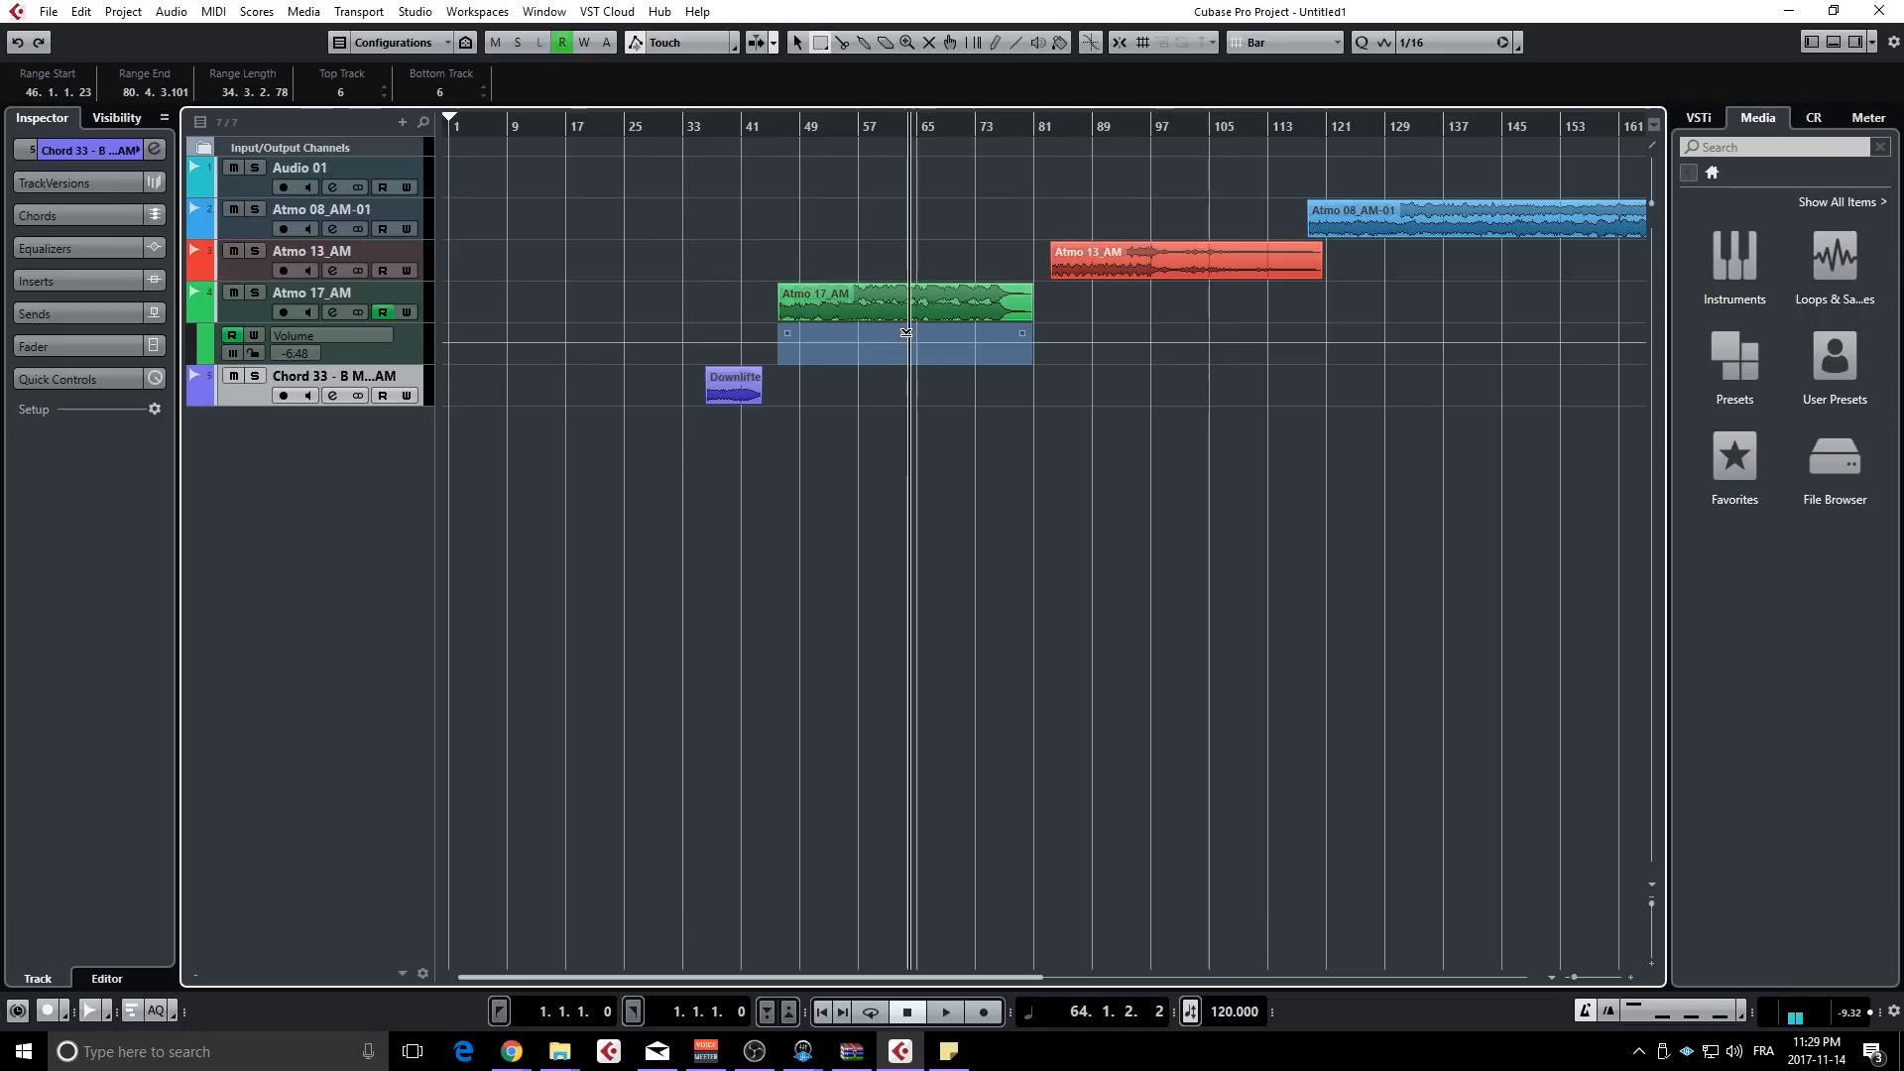
# - Lower the volume automation under the Atmo 17_AM event to -12.7, and create a lowered, downward-sloping section over bars 86 to 105
pyautogui.moveTo(906, 340); pyautogui.dragTo(910, 283)
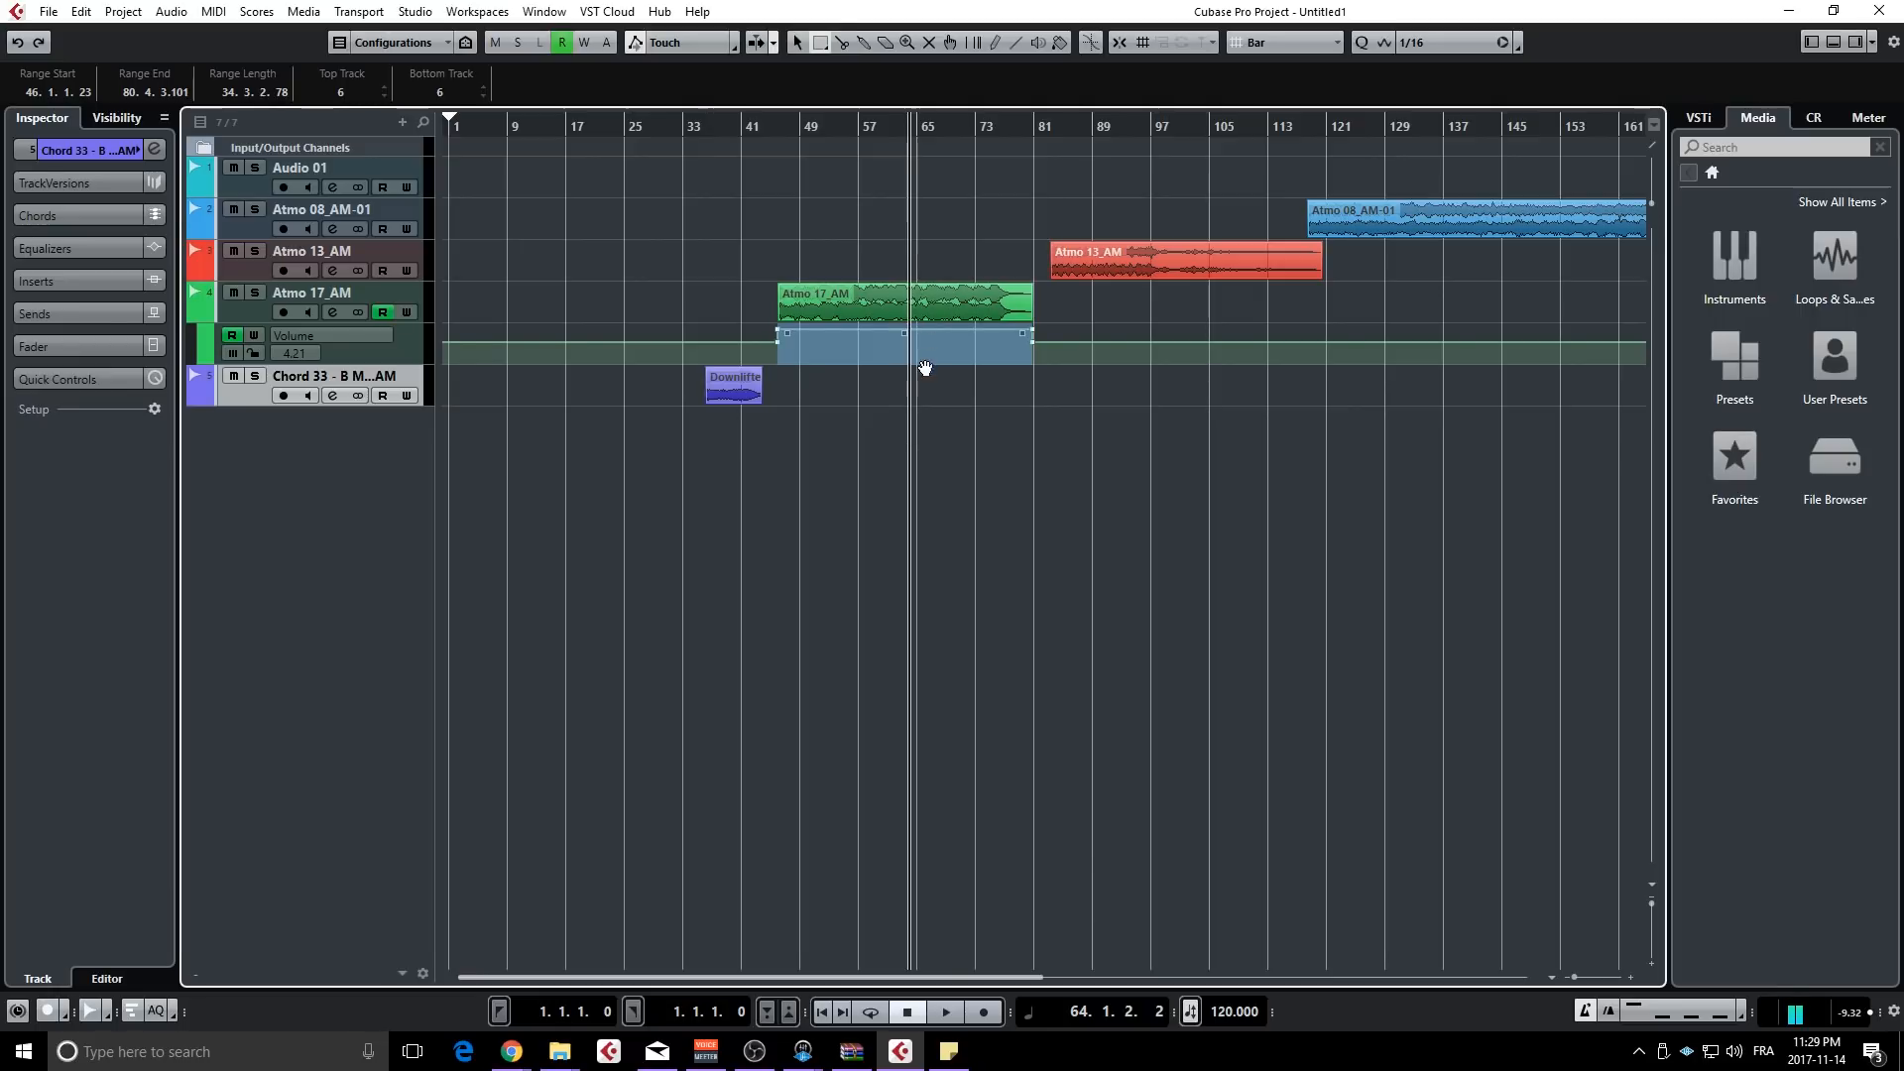
pyautogui.moveTo(922, 365); pyautogui.dragTo(904, 418)
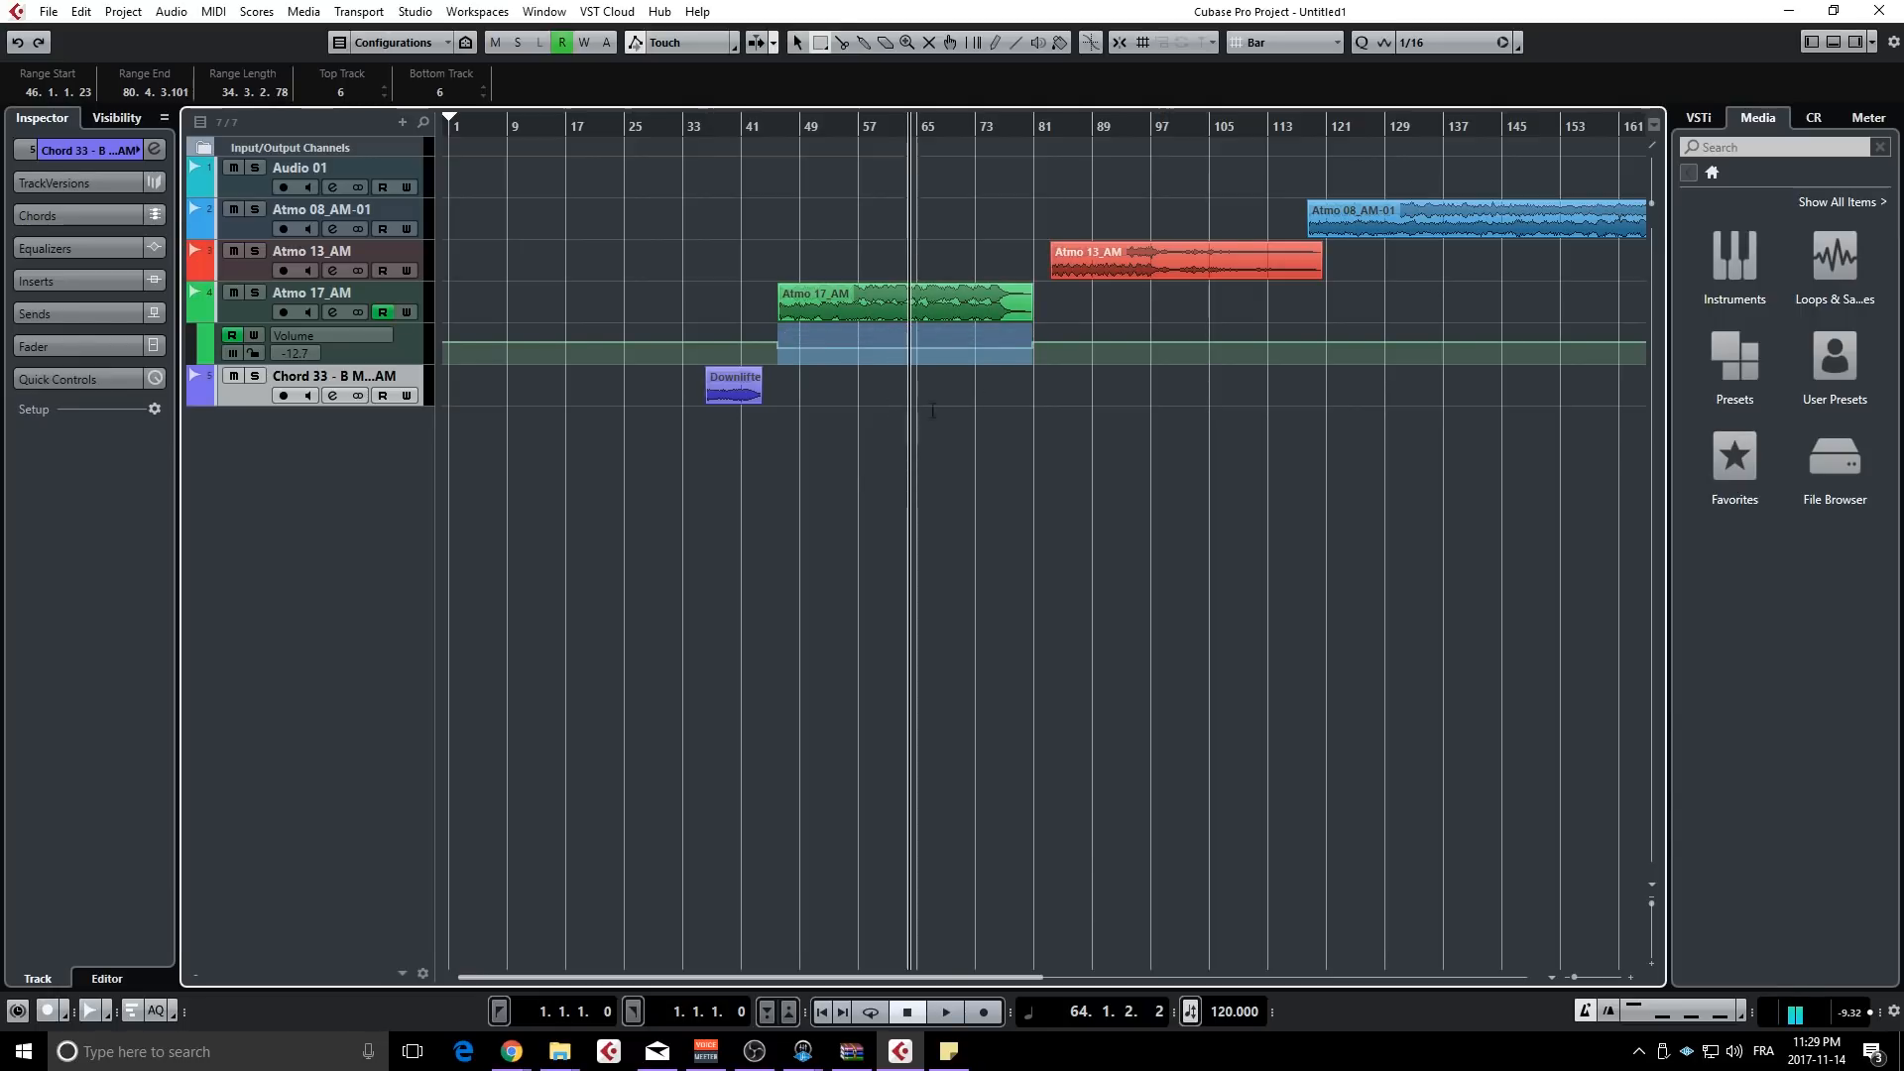
pyautogui.moveTo(1076, 339); pyautogui.dragTo(1102, 383)
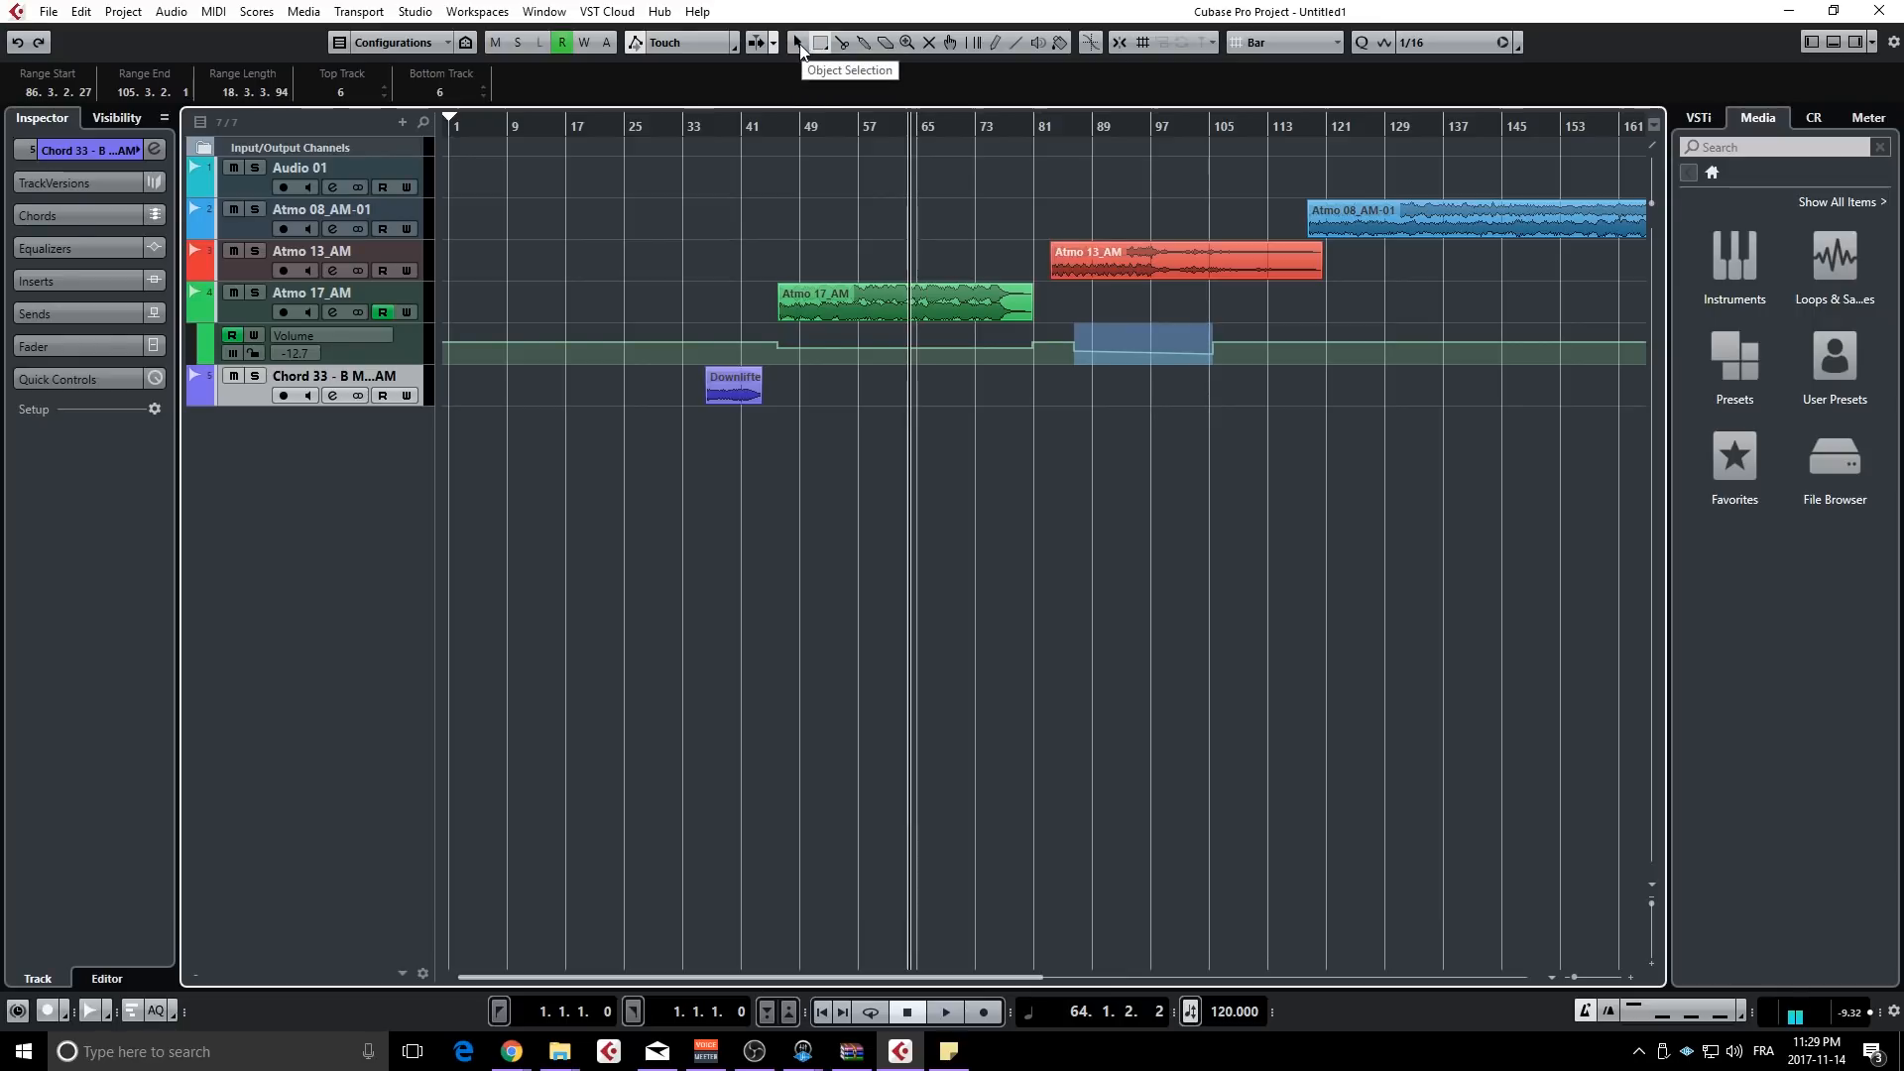
pyautogui.click(1076, 392)
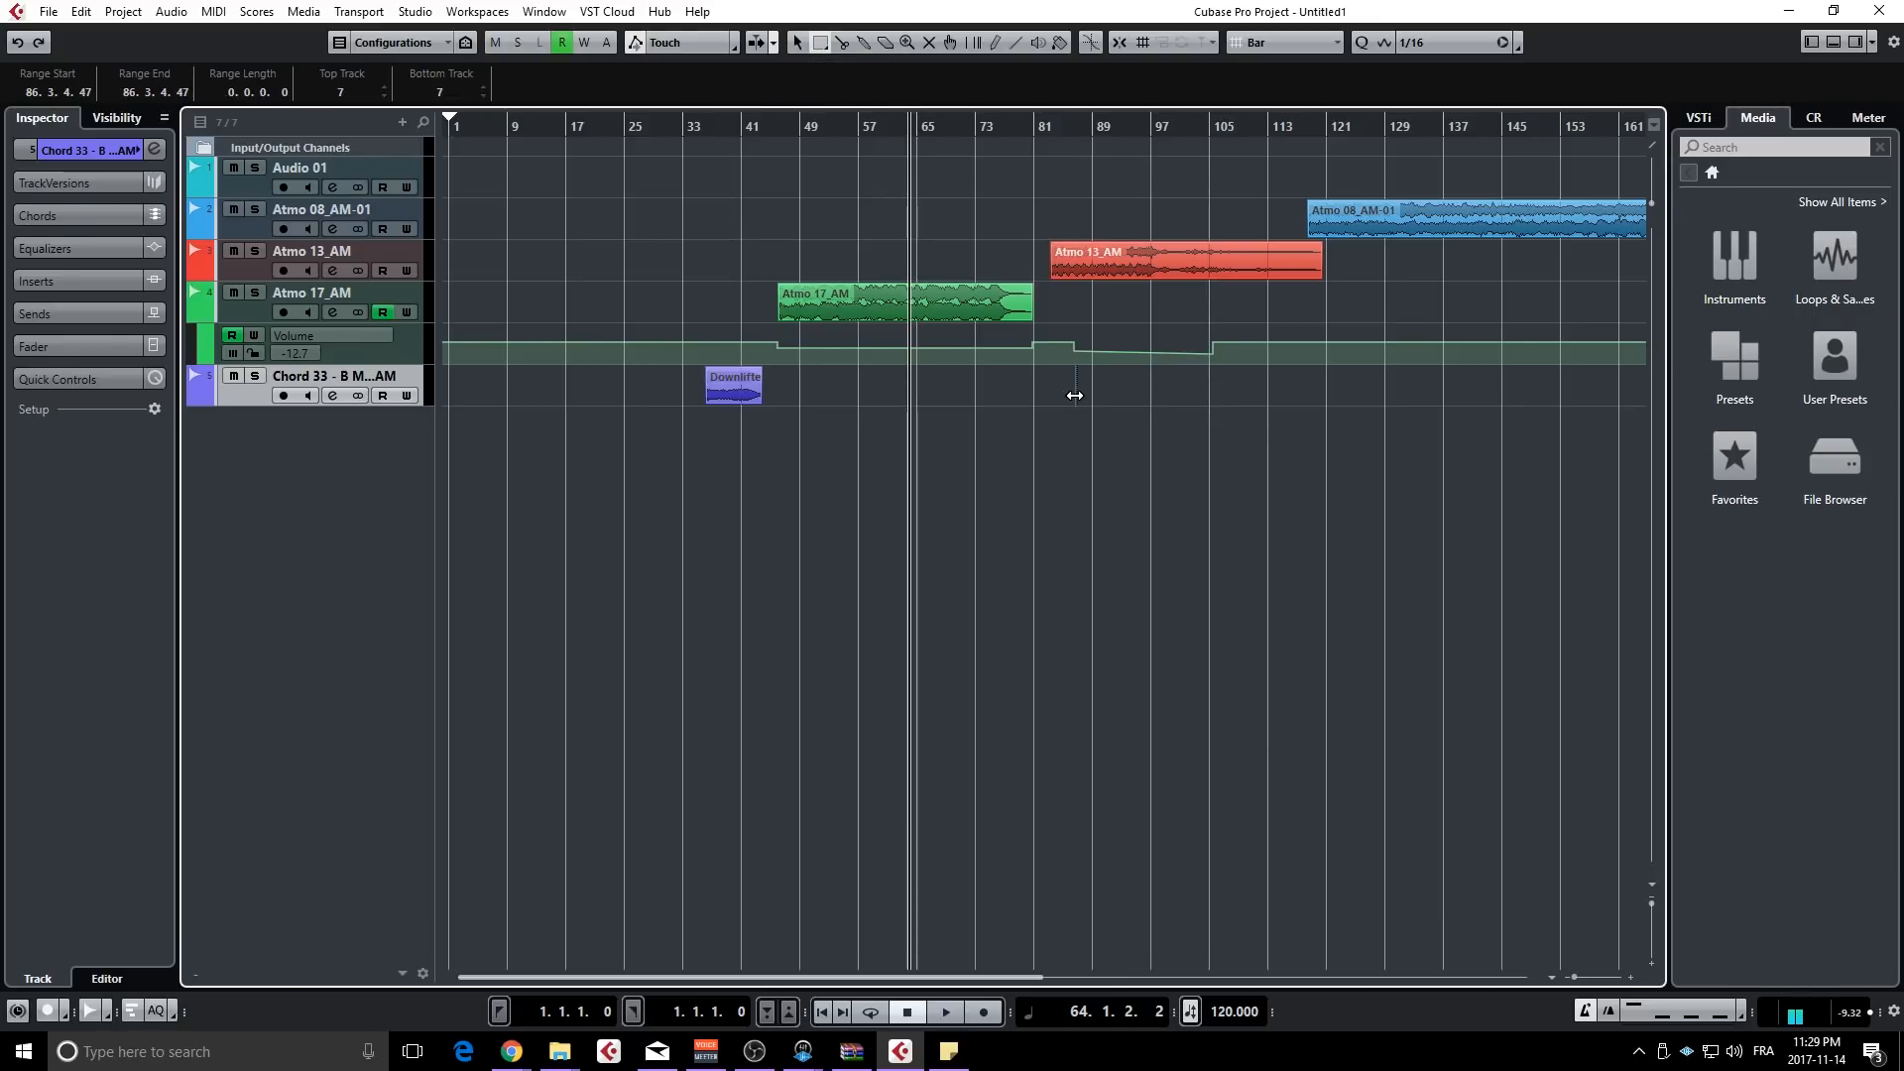
# - Delete all volume automation points from the Atmo 17_AM event through bar 105 using Object Selection
pyautogui.press('1')
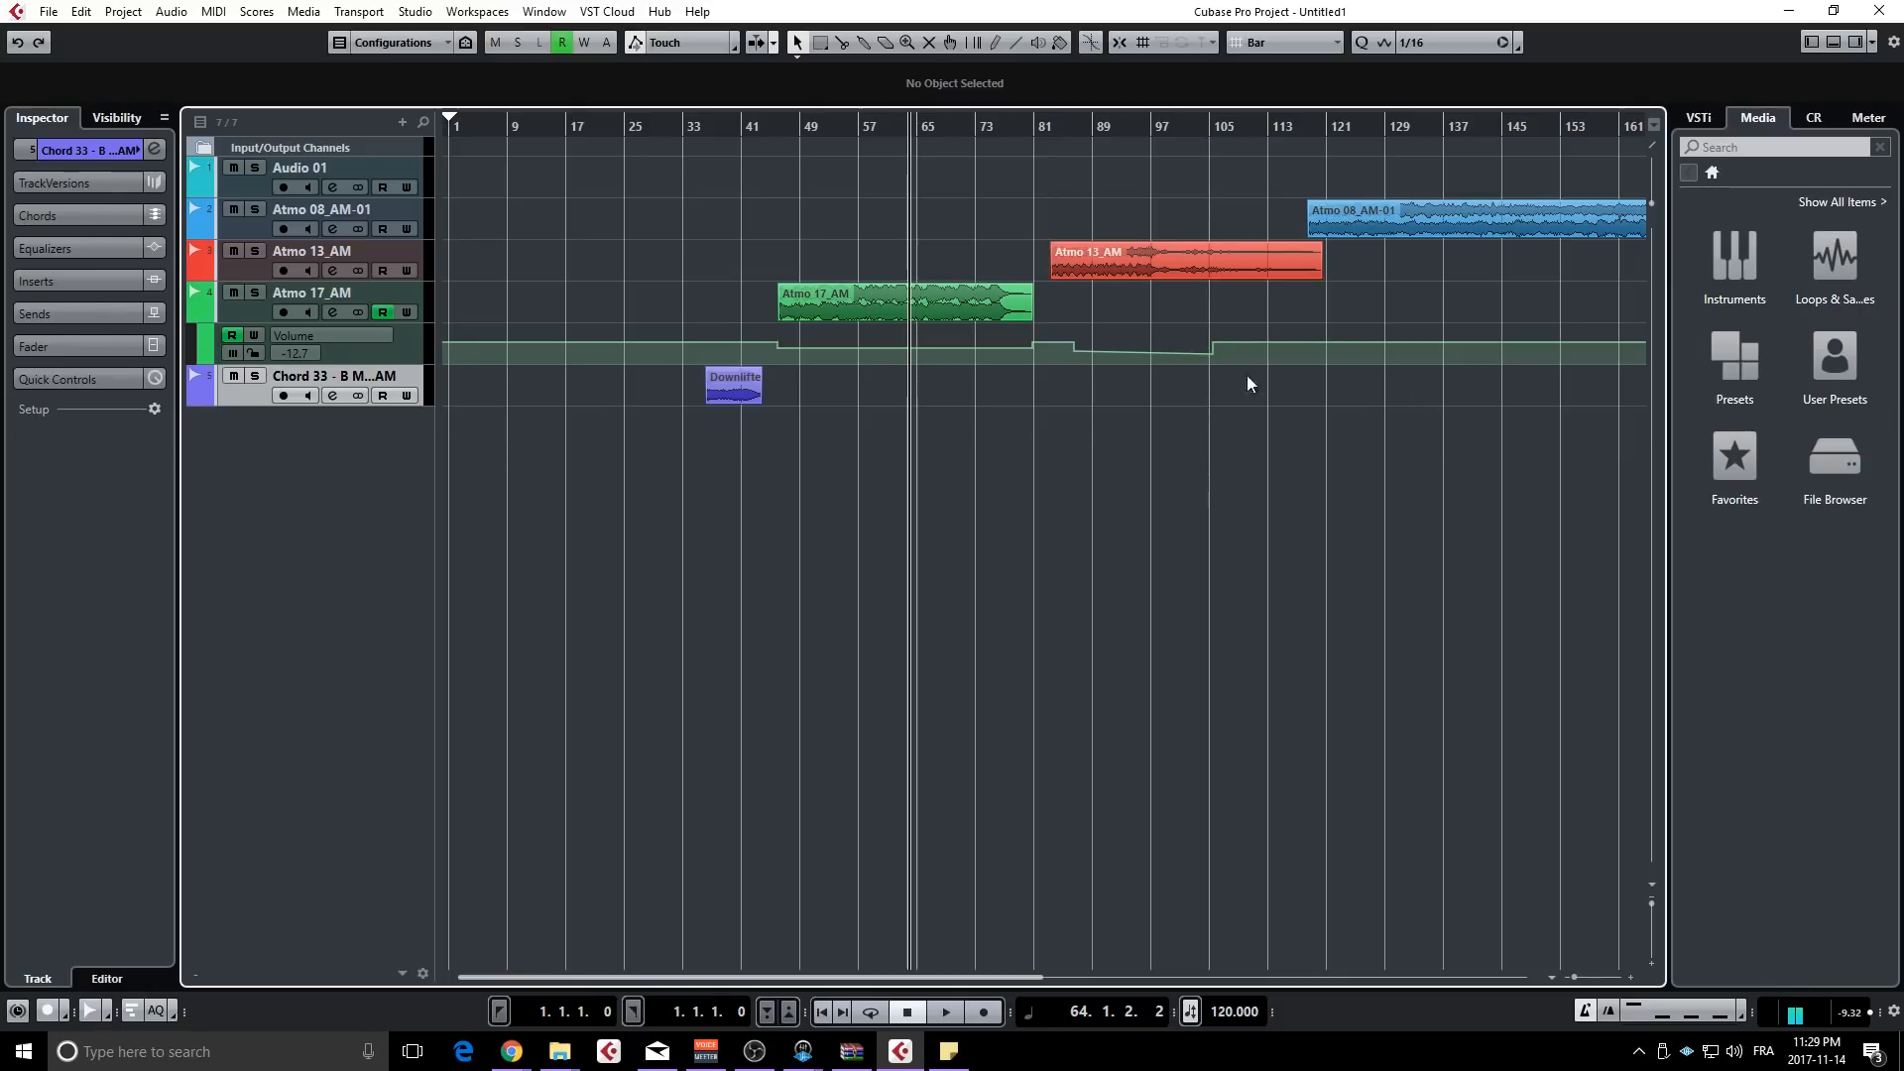
pyautogui.moveTo(1246, 384); pyautogui.dragTo(771, 336)
pyautogui.click(1171, 389)
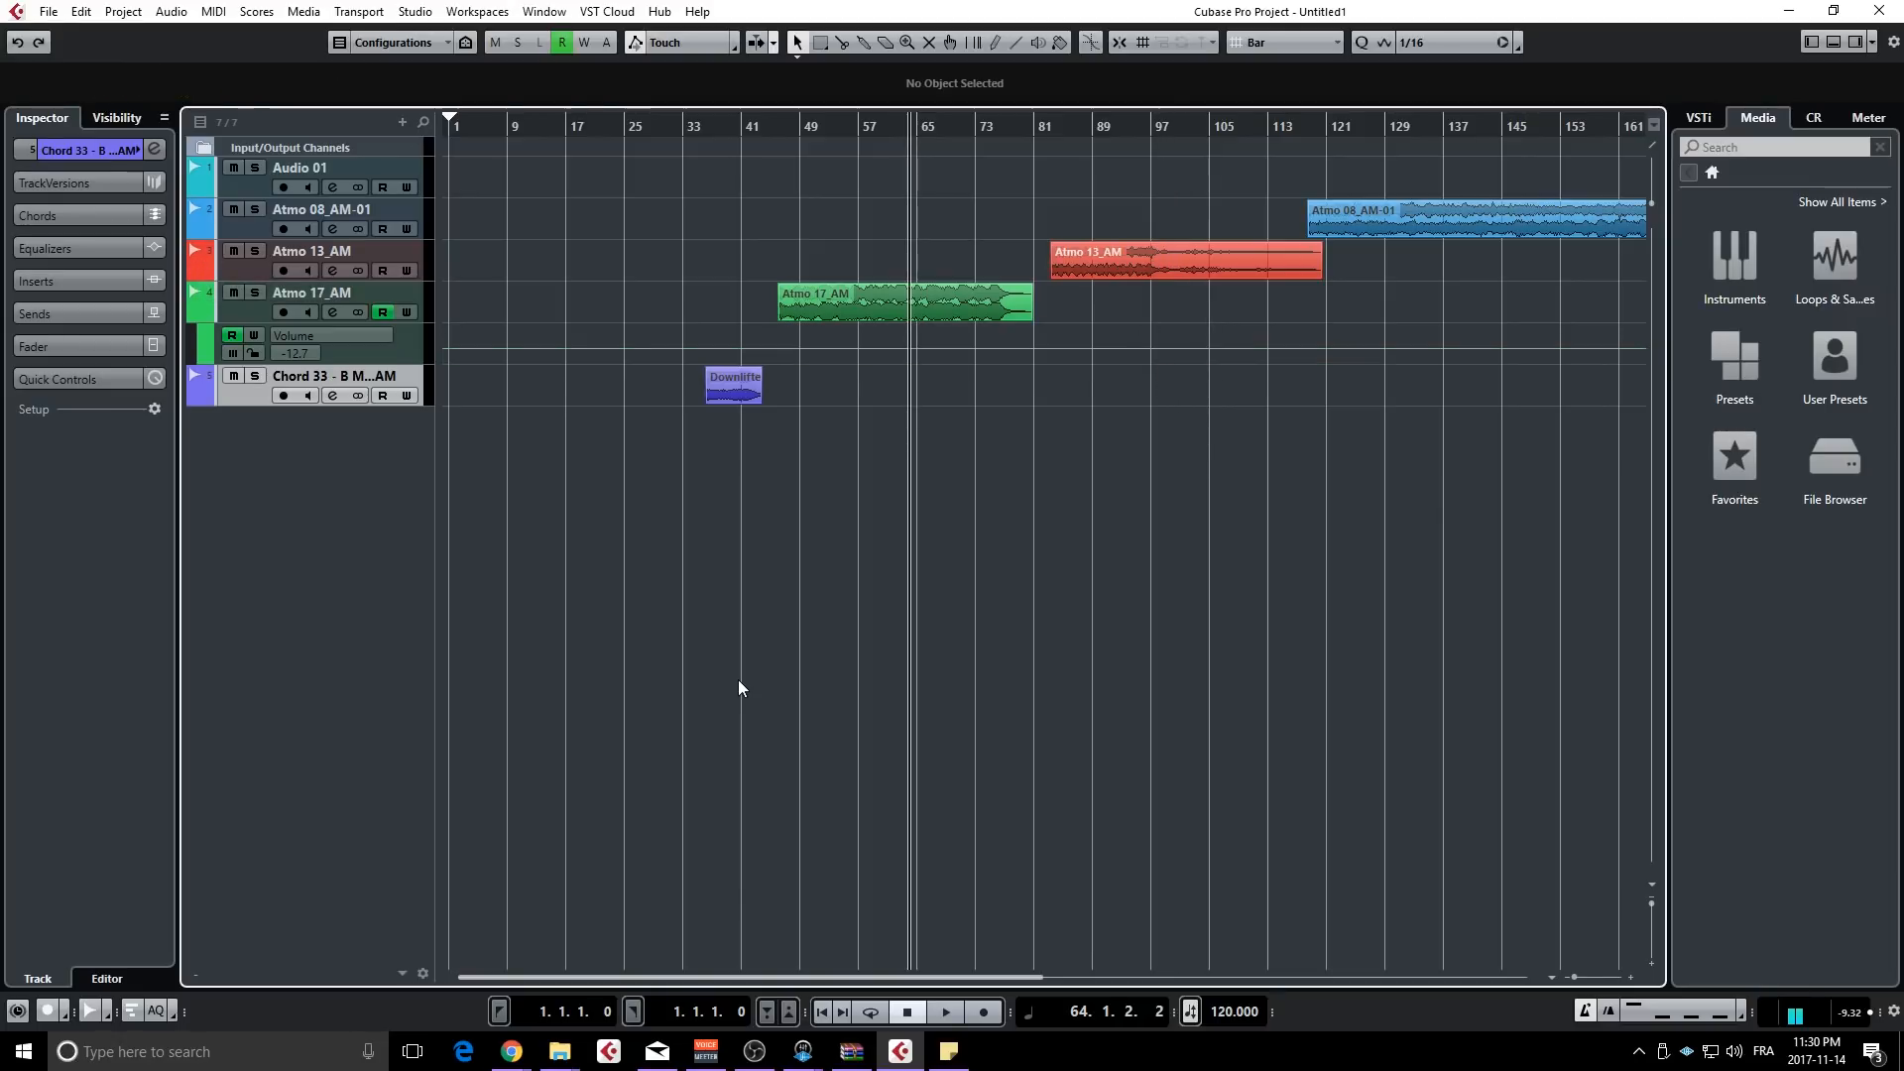
# - Browse the manufacturers of the offline plug-ins available for the Atmo 17_AM event, including Synchro Arts Ltd
pyautogui.click(926, 306)
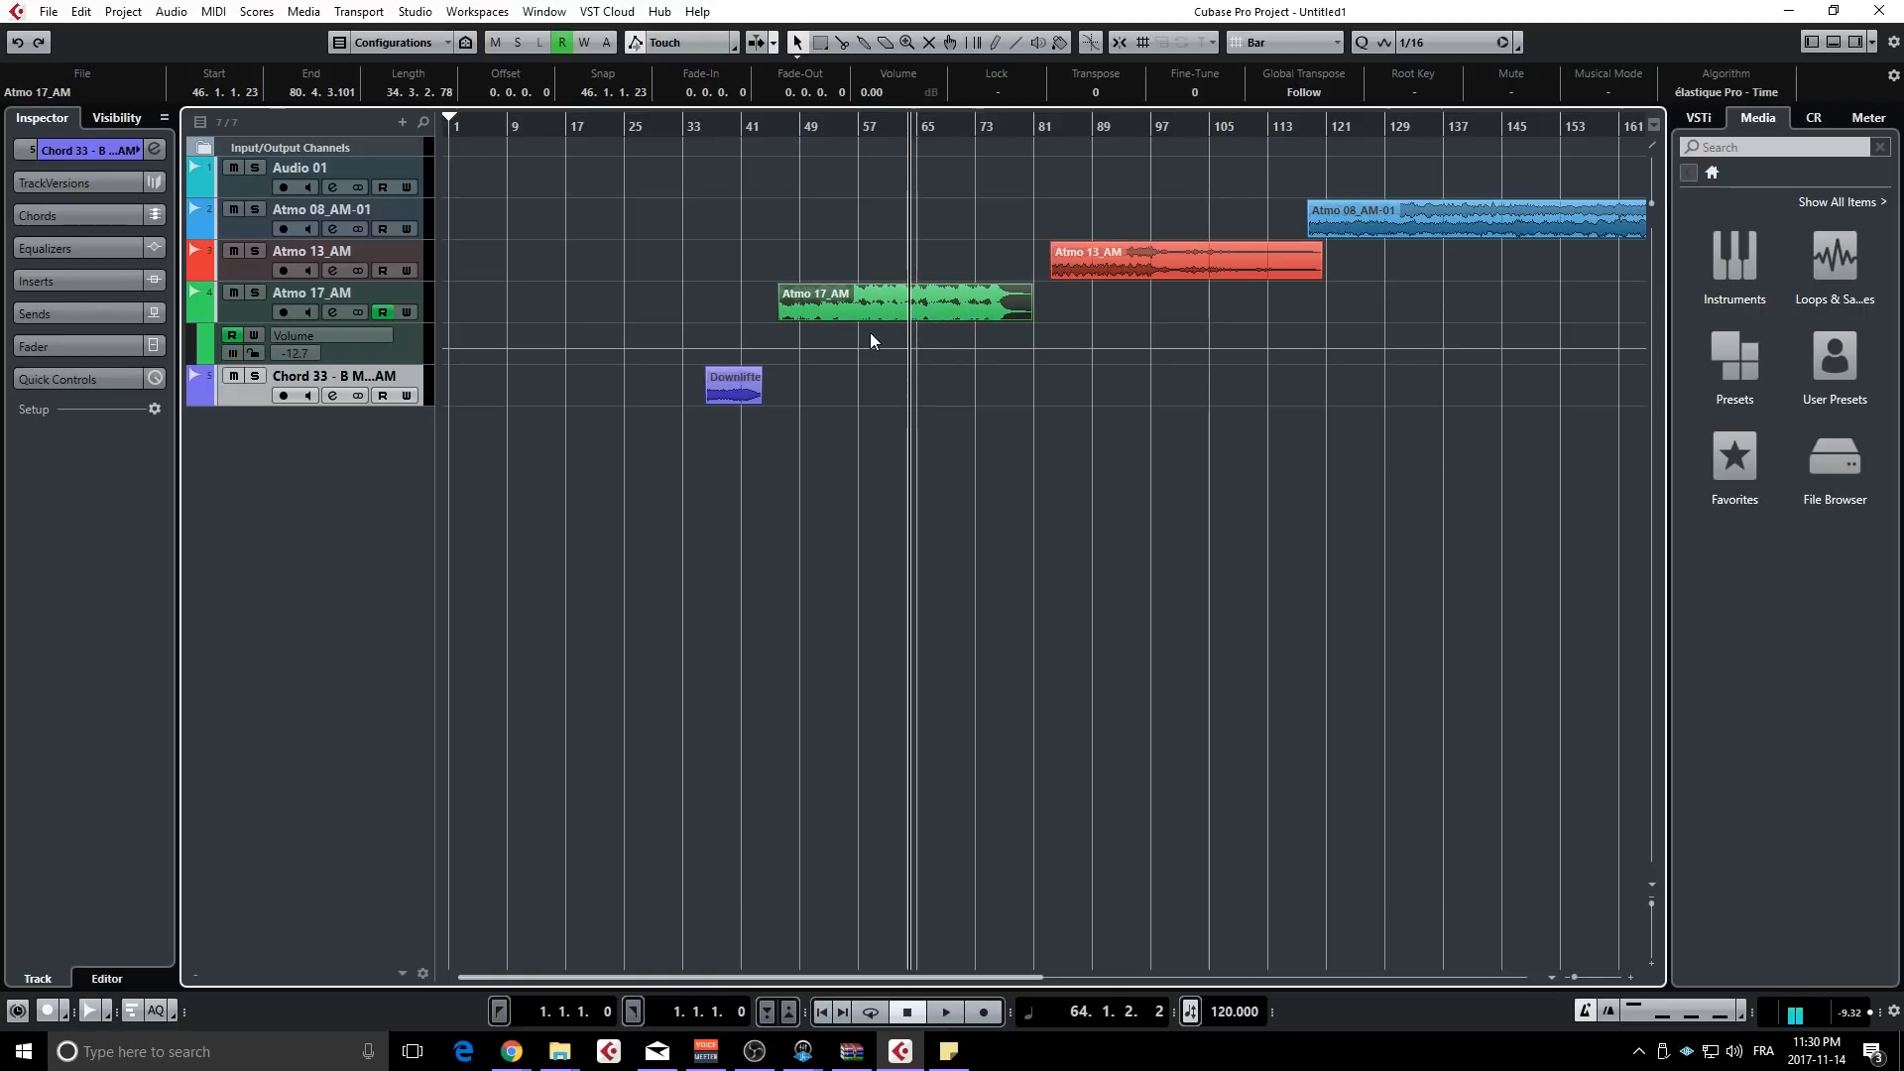
pyautogui.rightClick(878, 298)
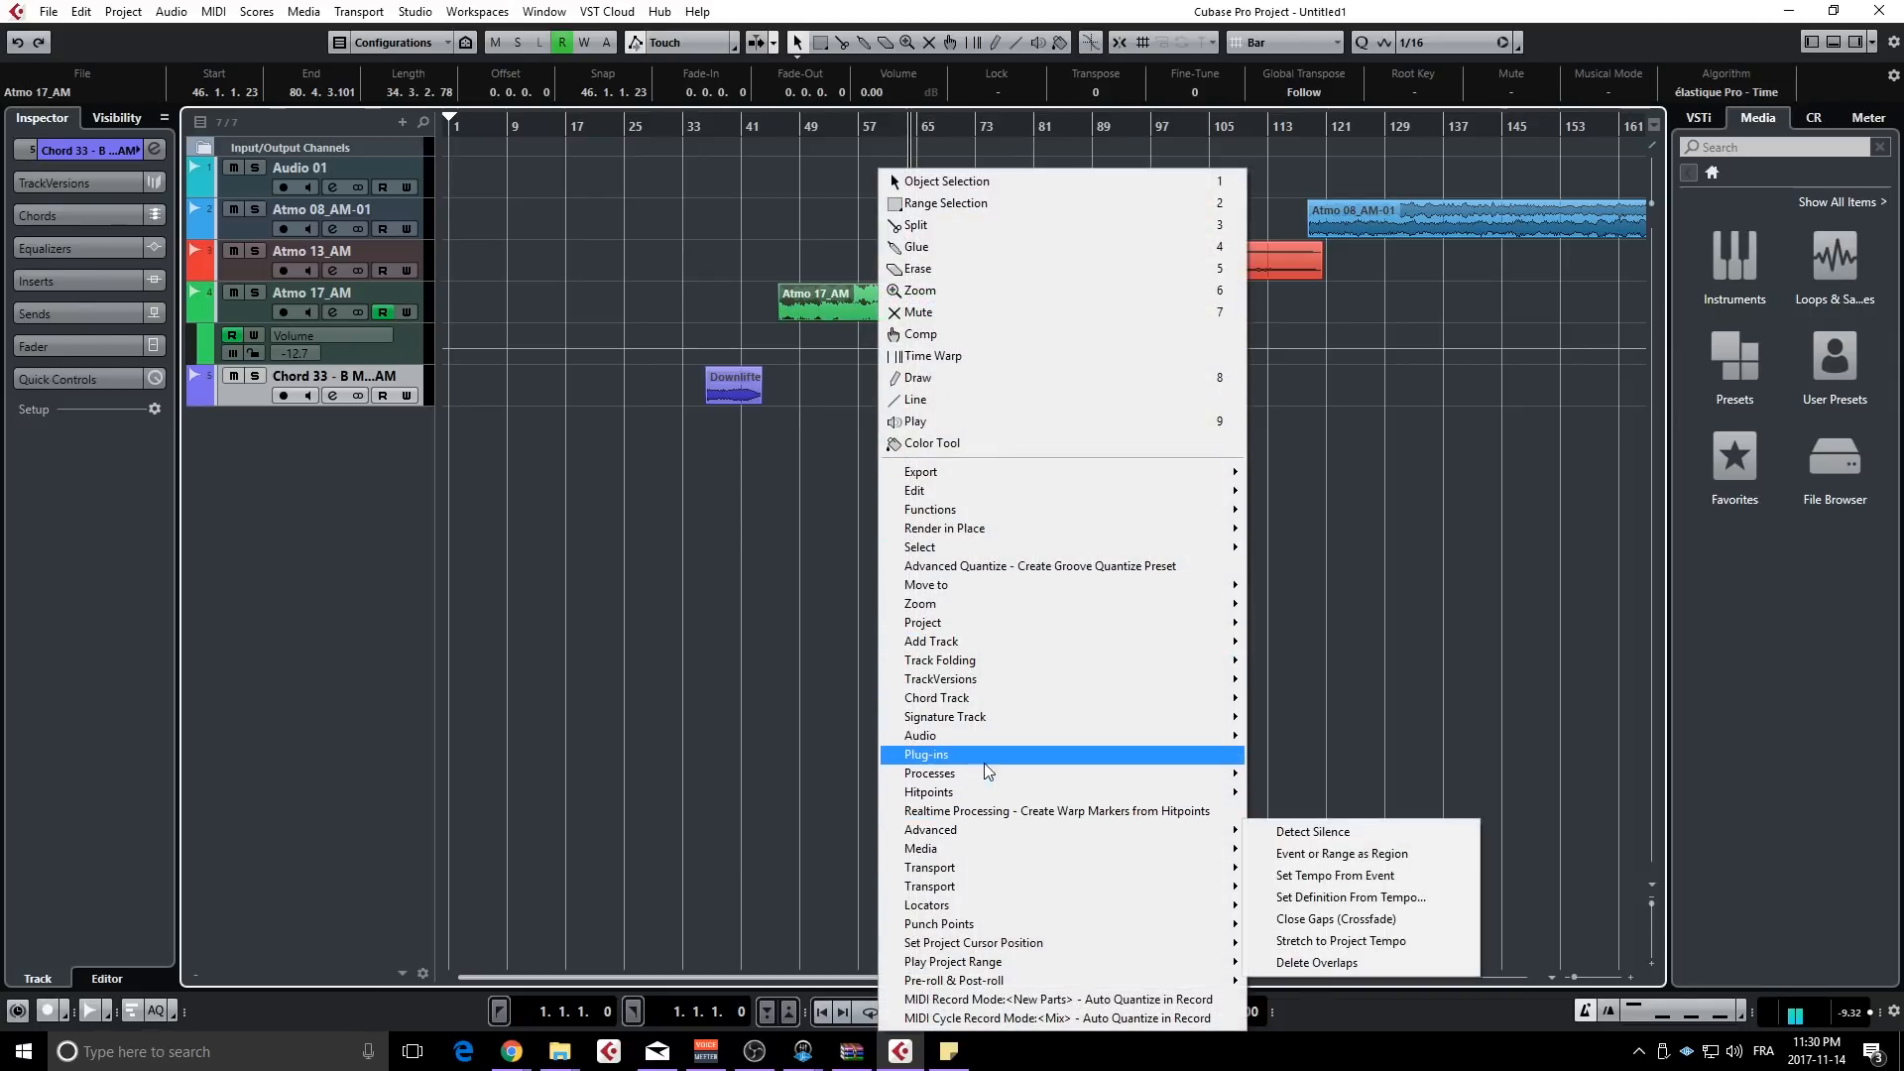
pyautogui.moveTo(985, 752)
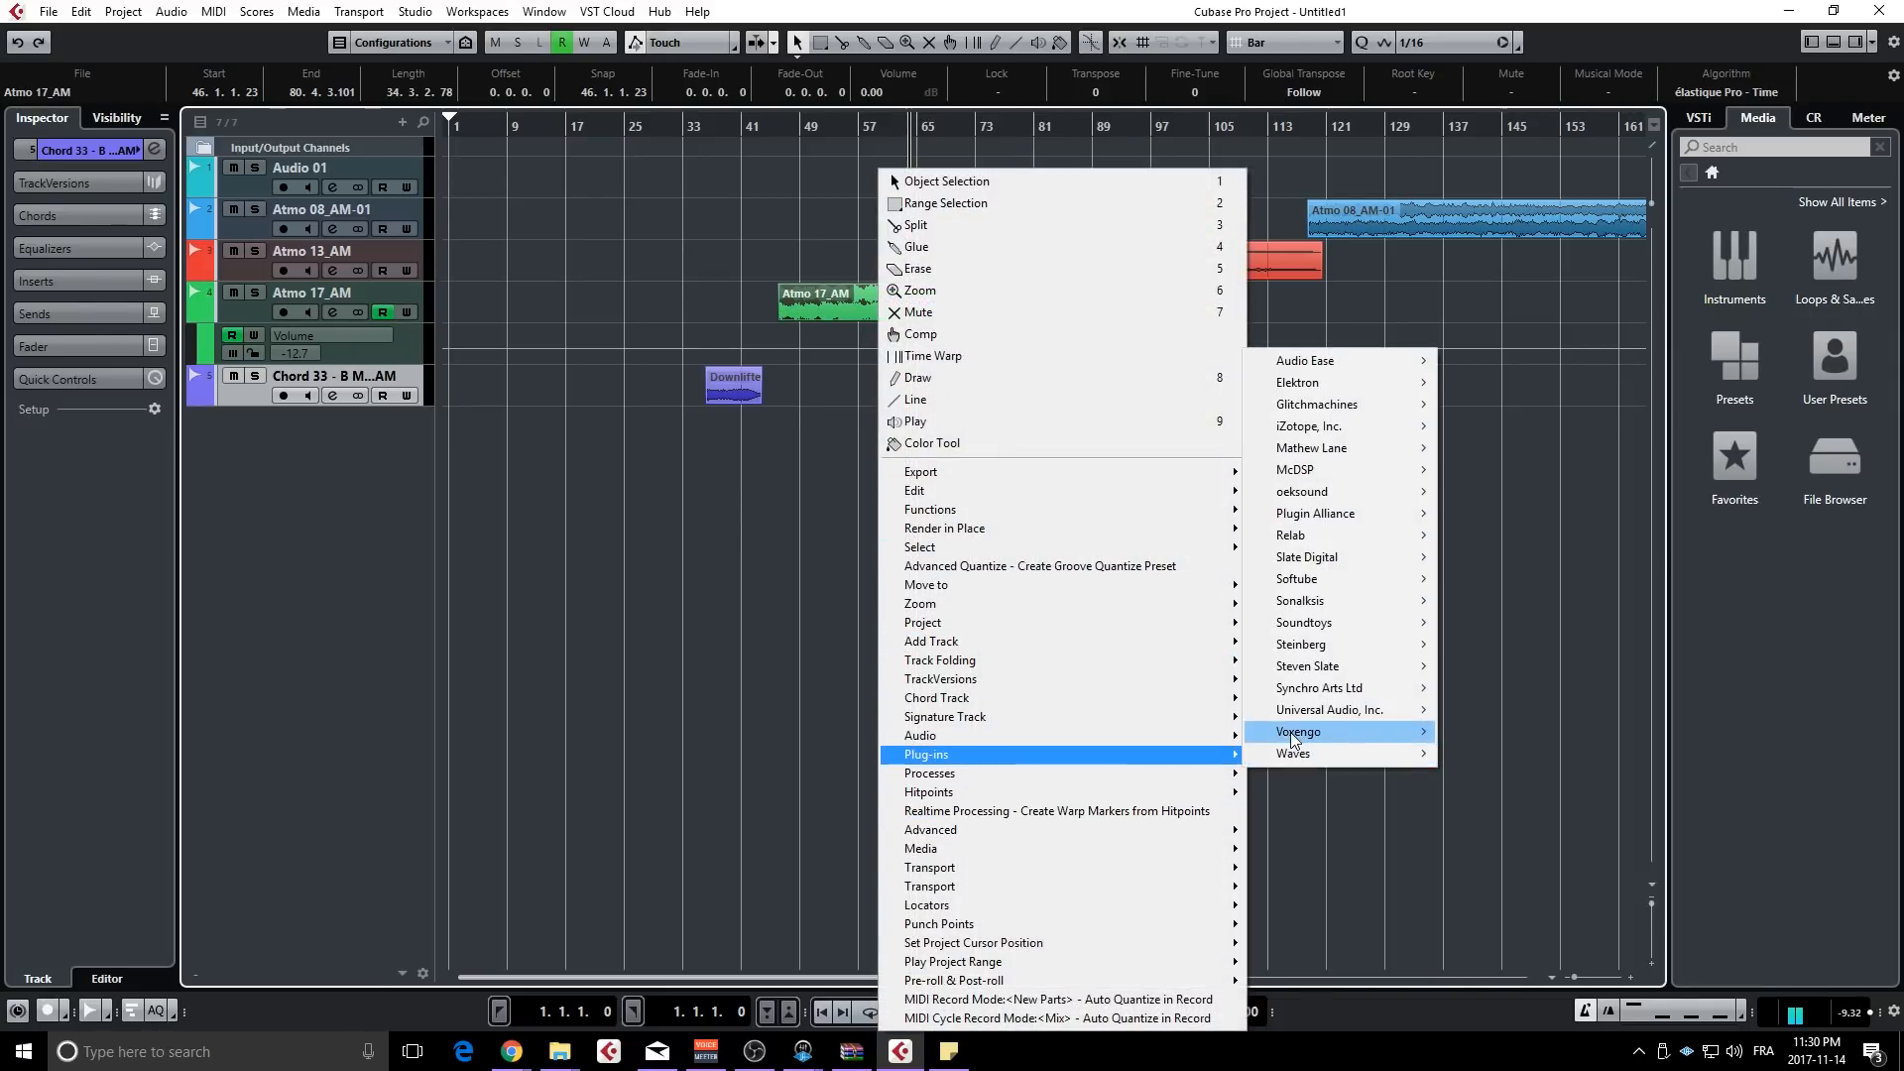
pyautogui.moveTo(1302, 688)
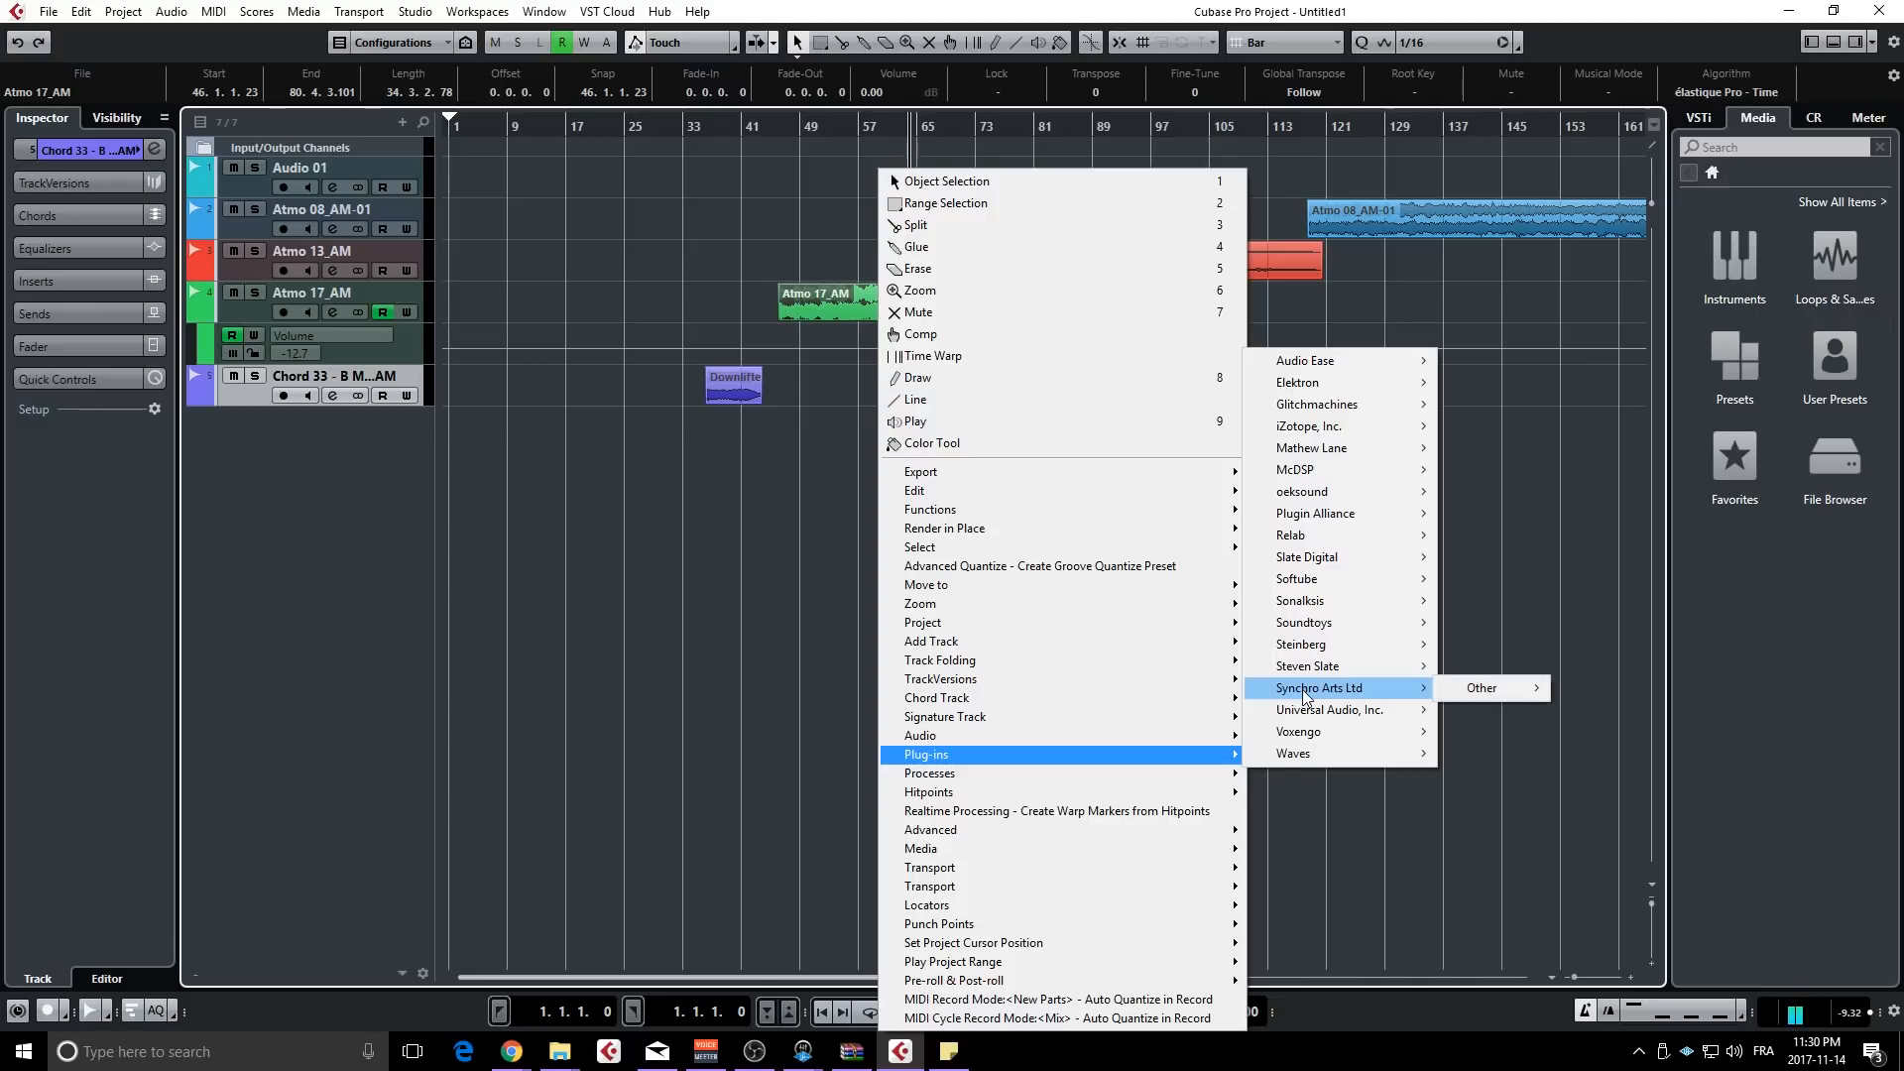
pyautogui.click(1545, 574)
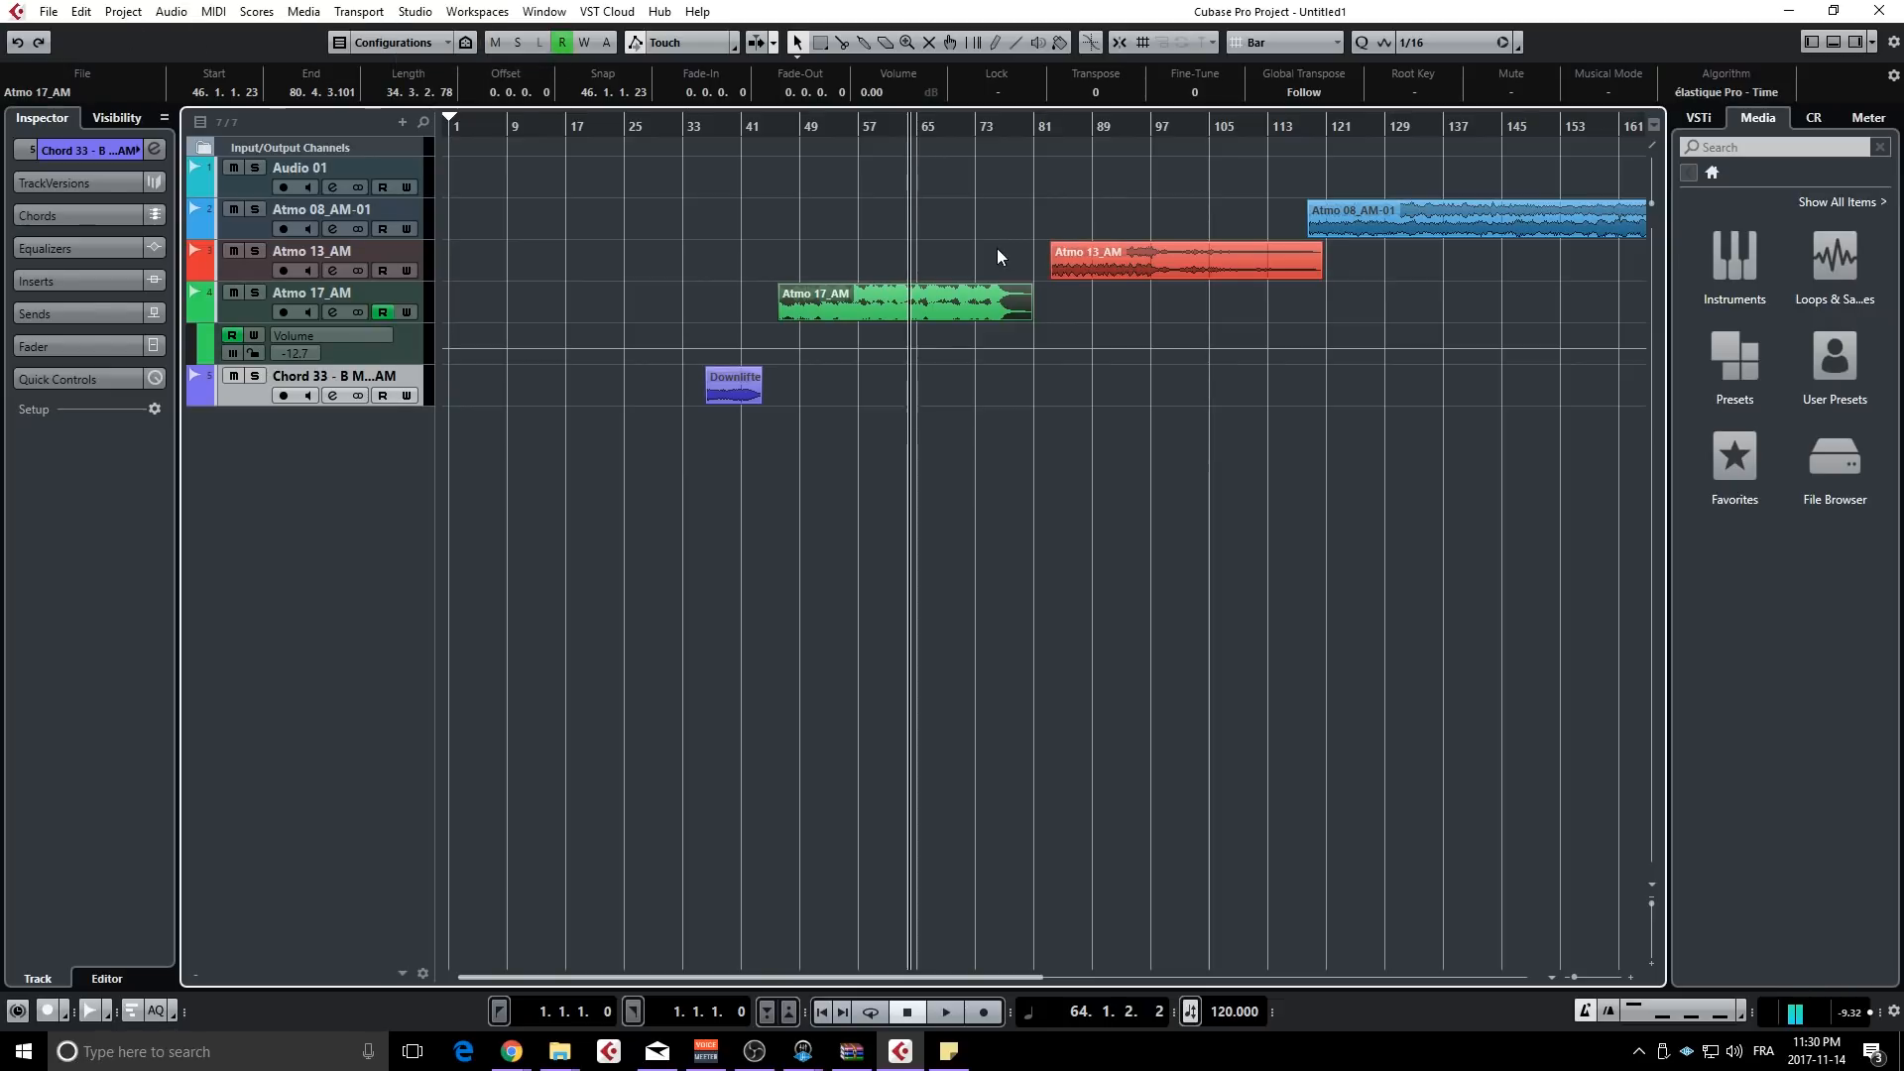
# - Open Direct Offline Processing, move it clear of the events, and switch its target between Atmo 17_AM and Atmo 13_AM
pyautogui.click(1071, 320)
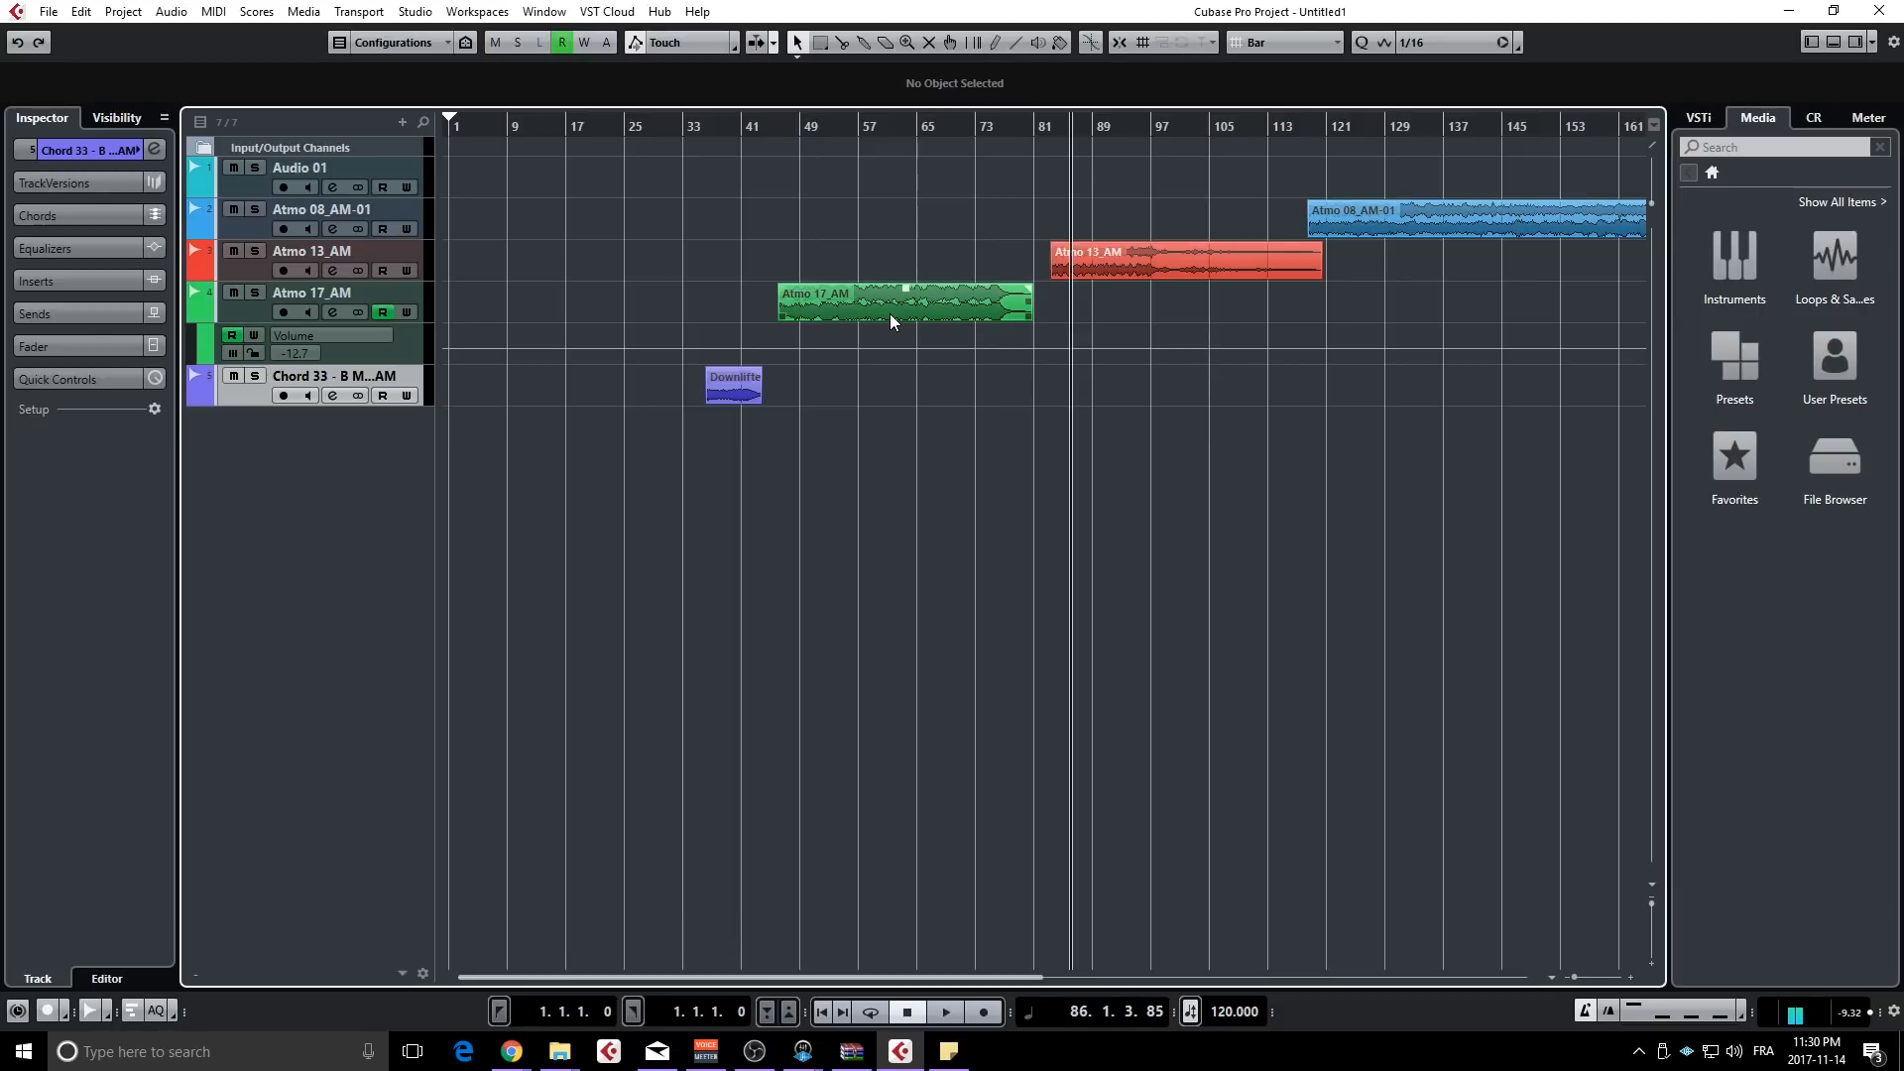
pyautogui.press('F7')
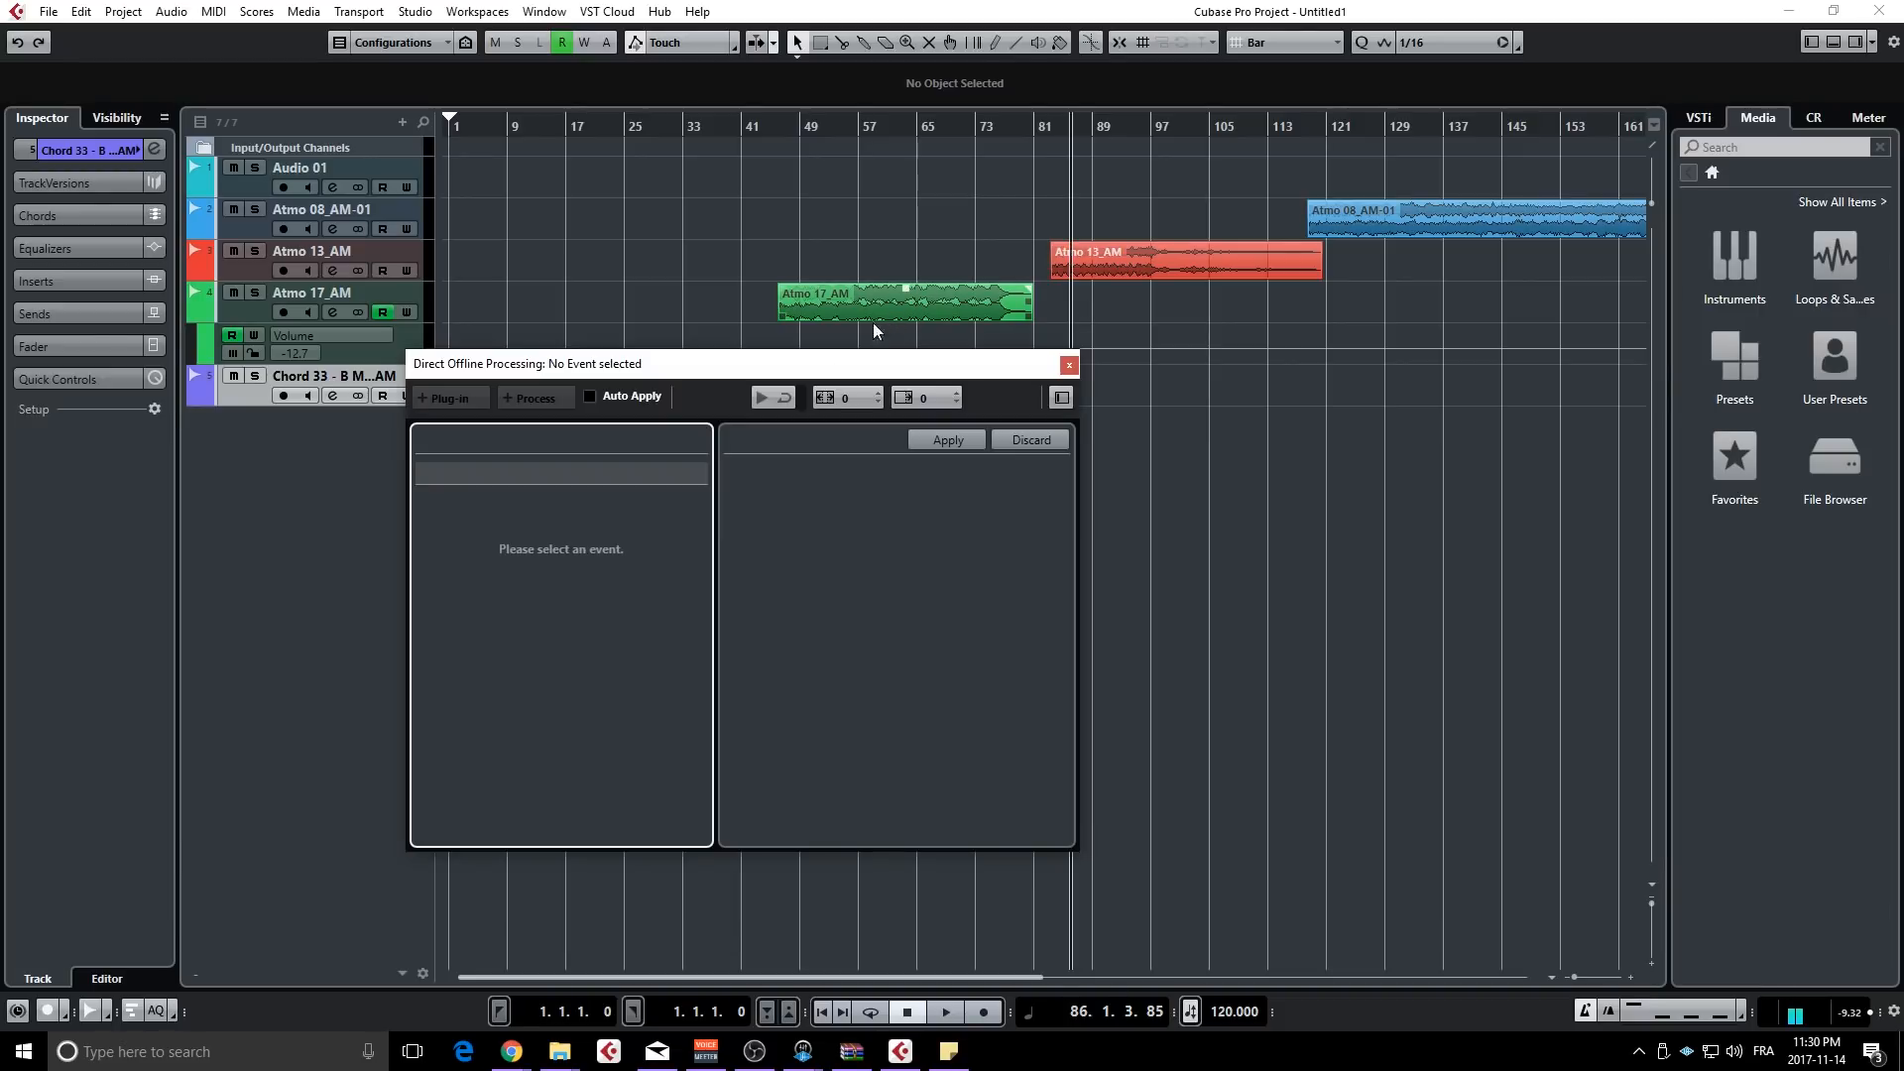
pyautogui.moveTo(833, 363); pyautogui.dragTo(1242, 454)
pyautogui.click(907, 313)
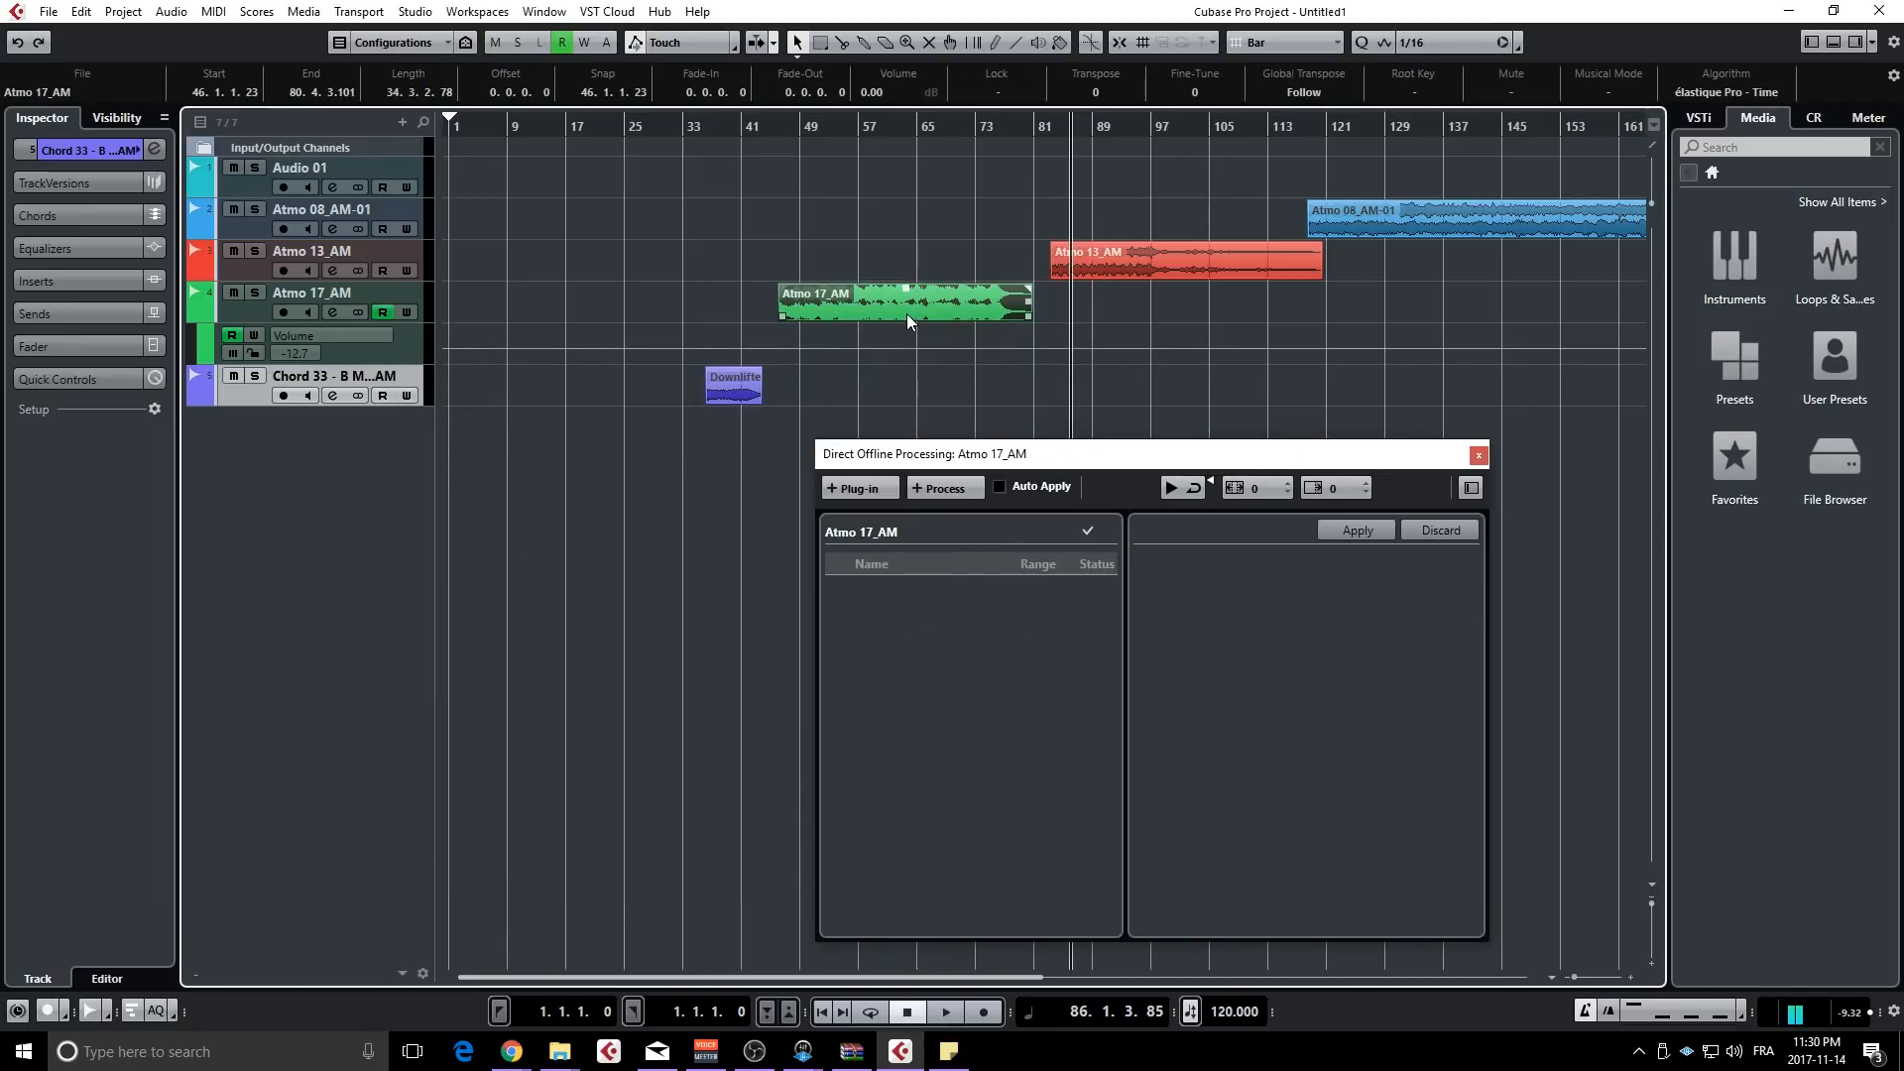
pyautogui.click(1150, 278)
pyautogui.click(966, 301)
pyautogui.click(1160, 268)
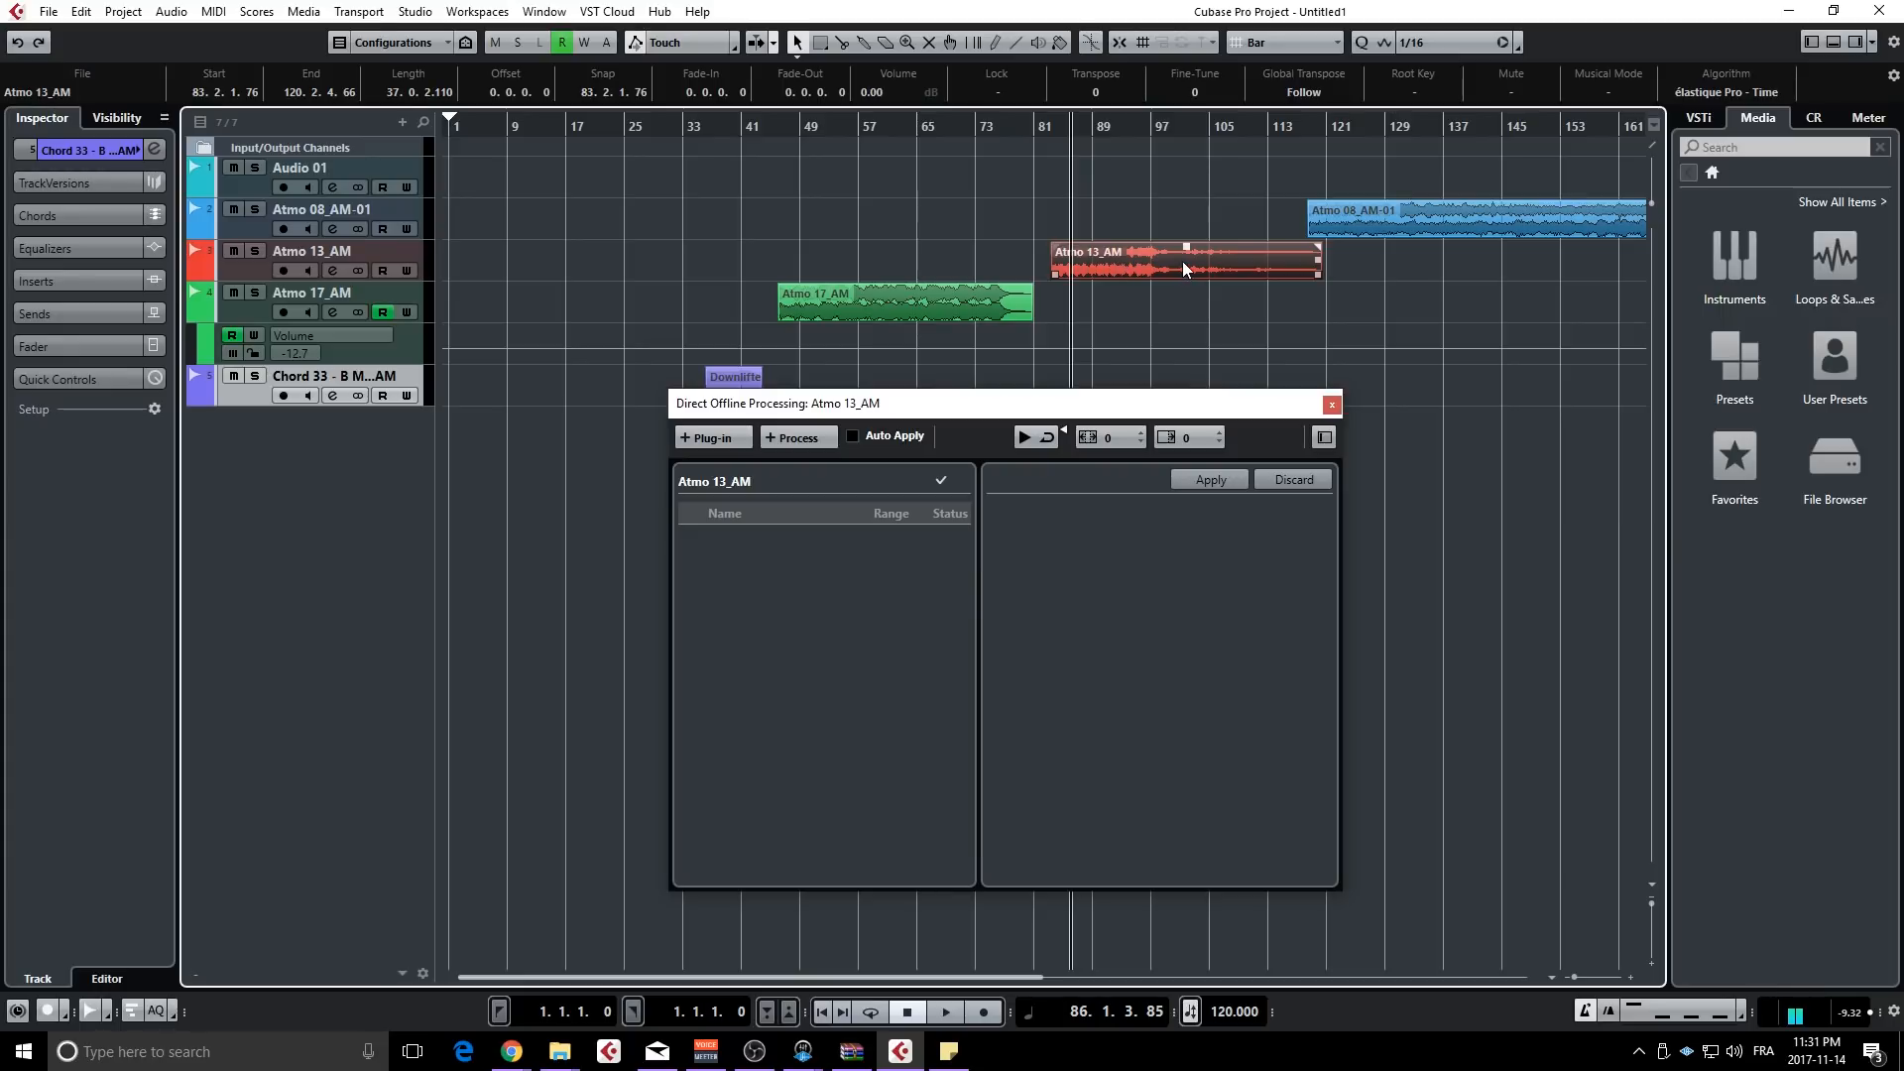
# - Apply the Reverse process to the Atmo 13_AM event and enable Auto Apply
pyautogui.click(808, 437)
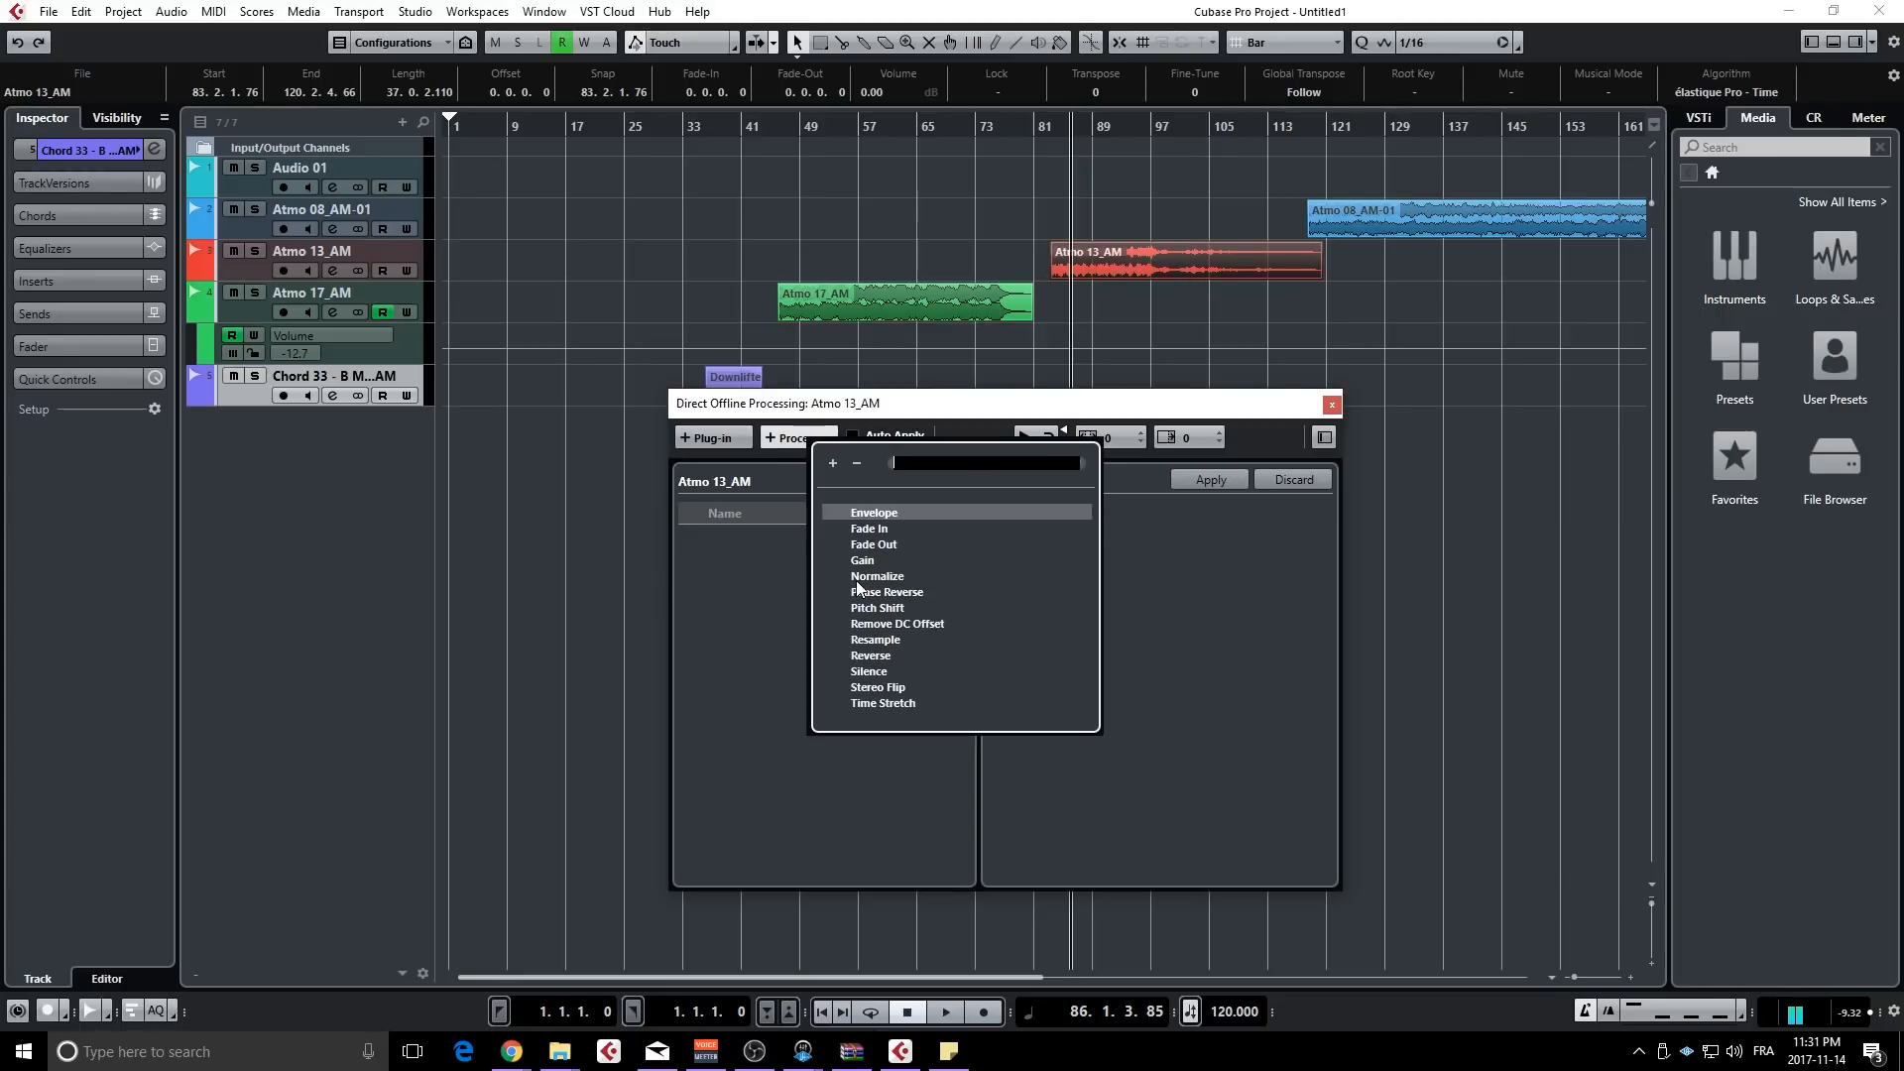
pyautogui.click(883, 656)
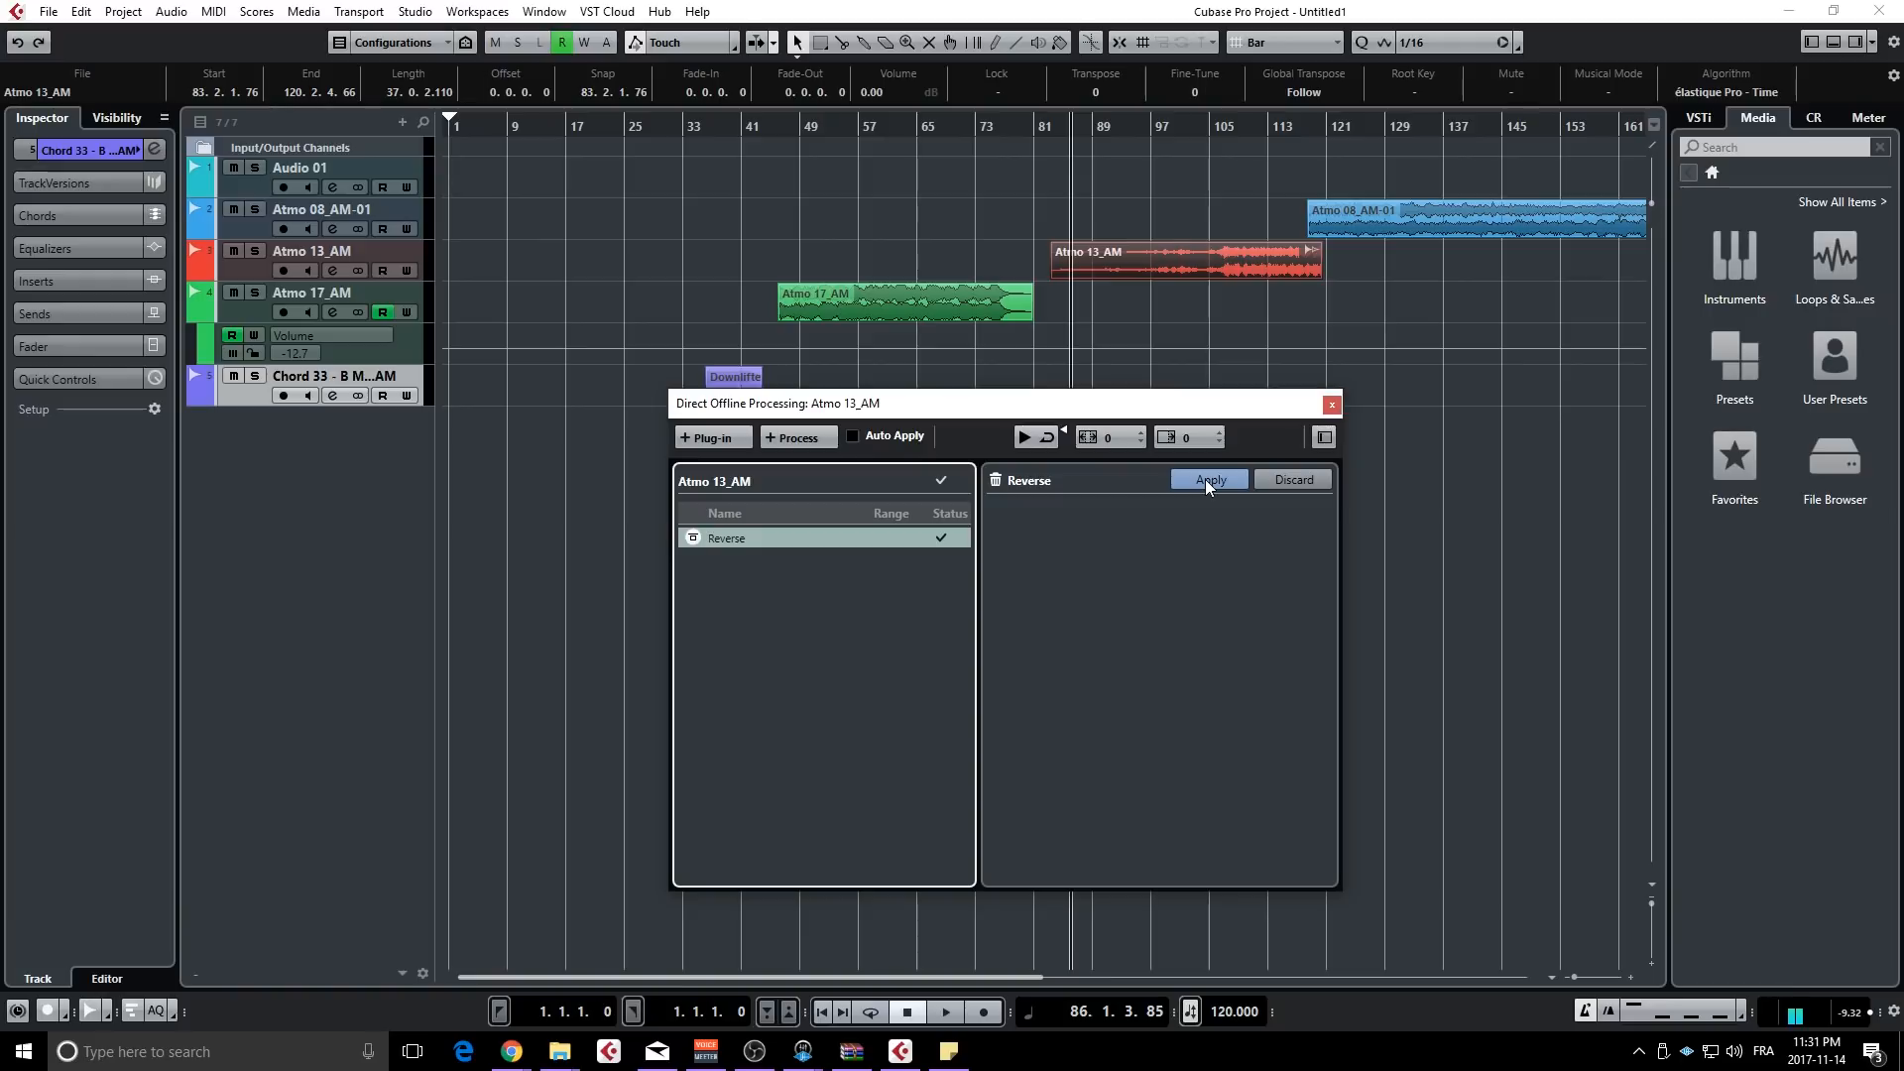
pyautogui.click(853, 436)
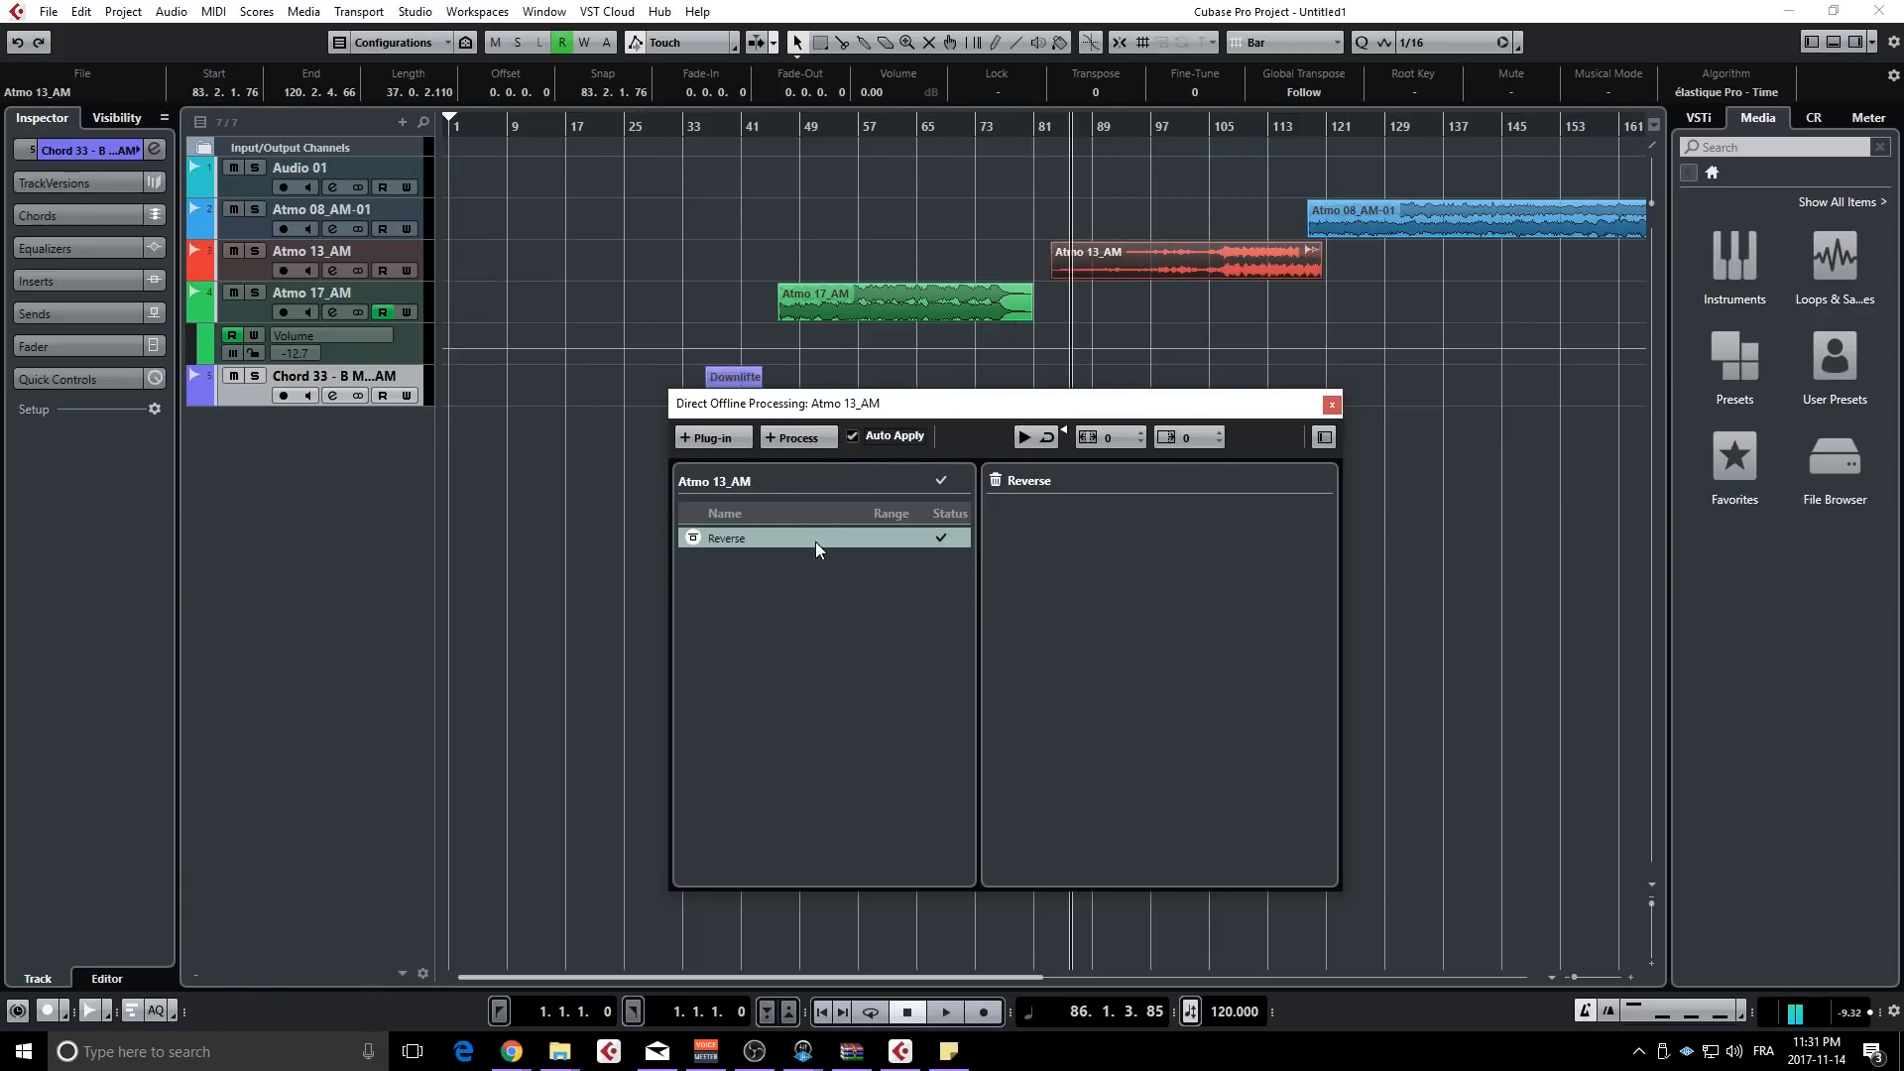
# - Add Relab's LX480Completex64 reverb to Atmo 13_AM's offline processing and move the processing window up
pyautogui.click(722, 442)
pyautogui.click(751, 633)
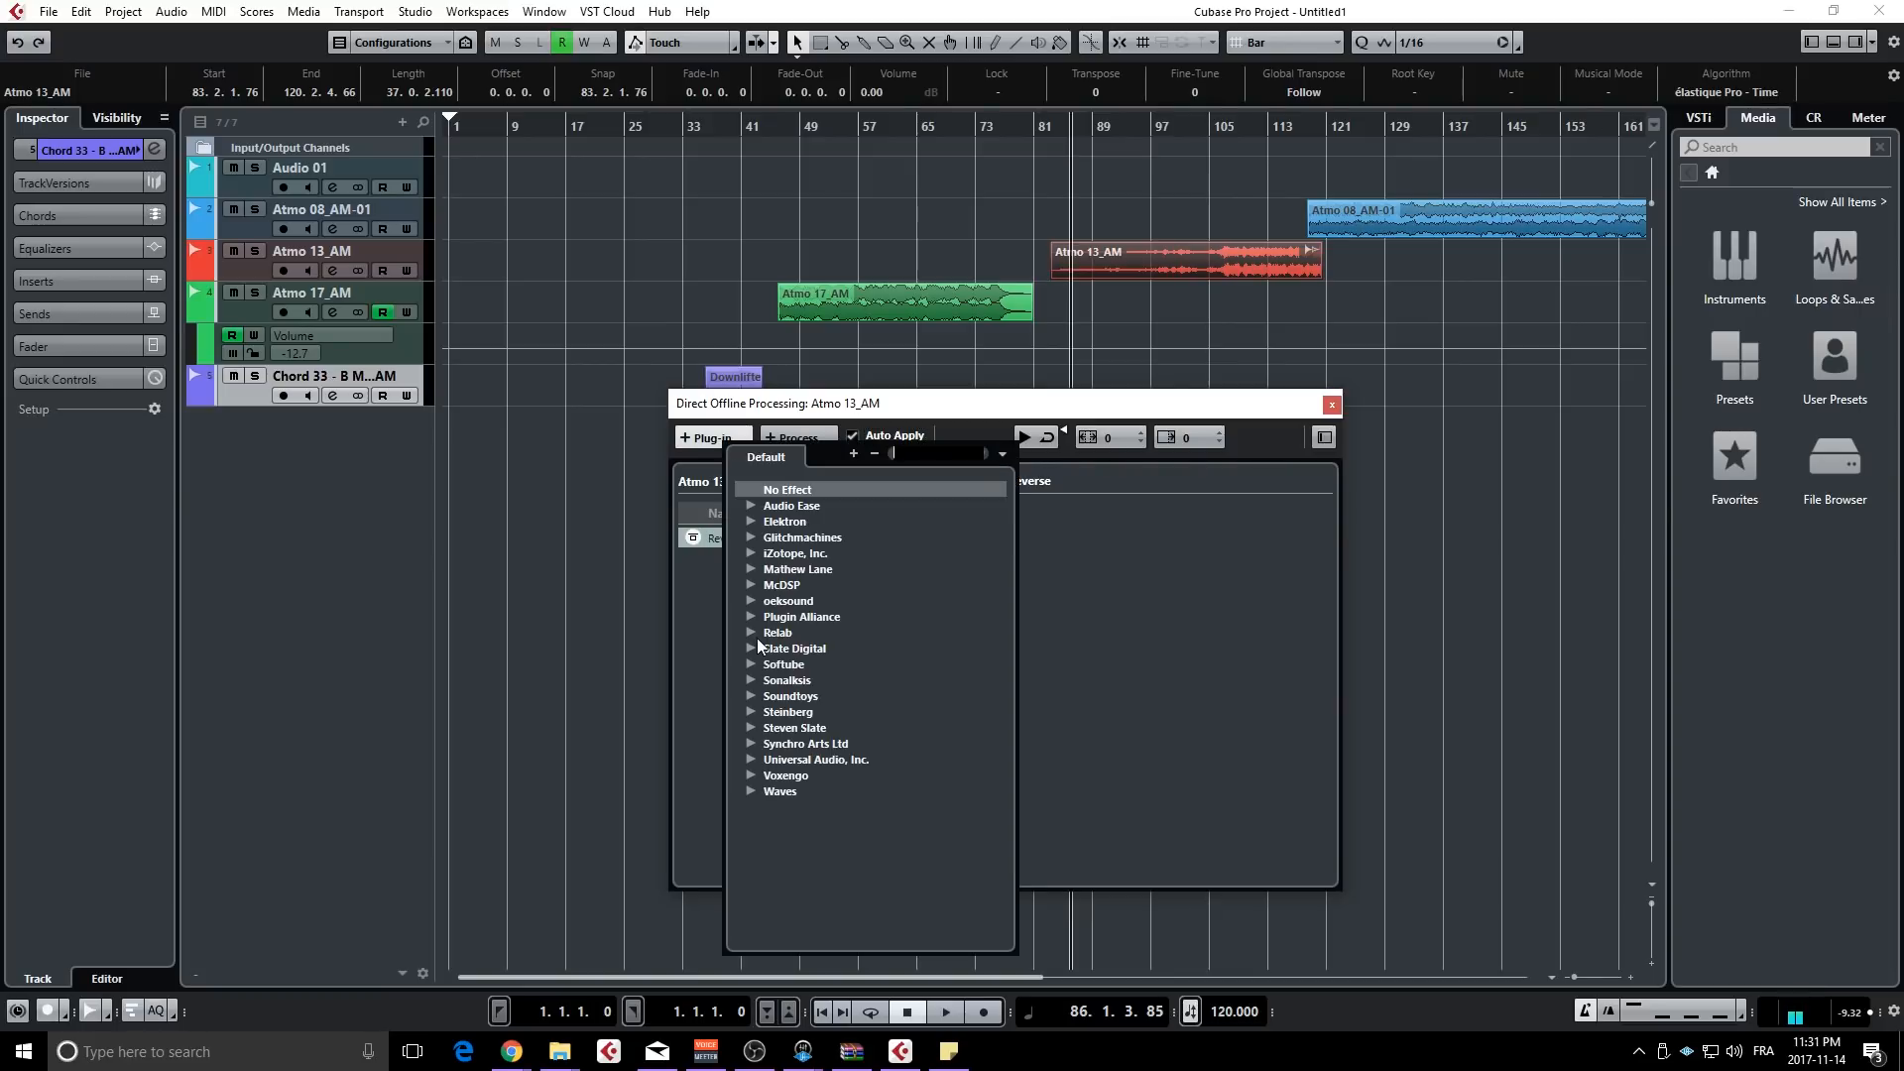
pyautogui.click(815, 649)
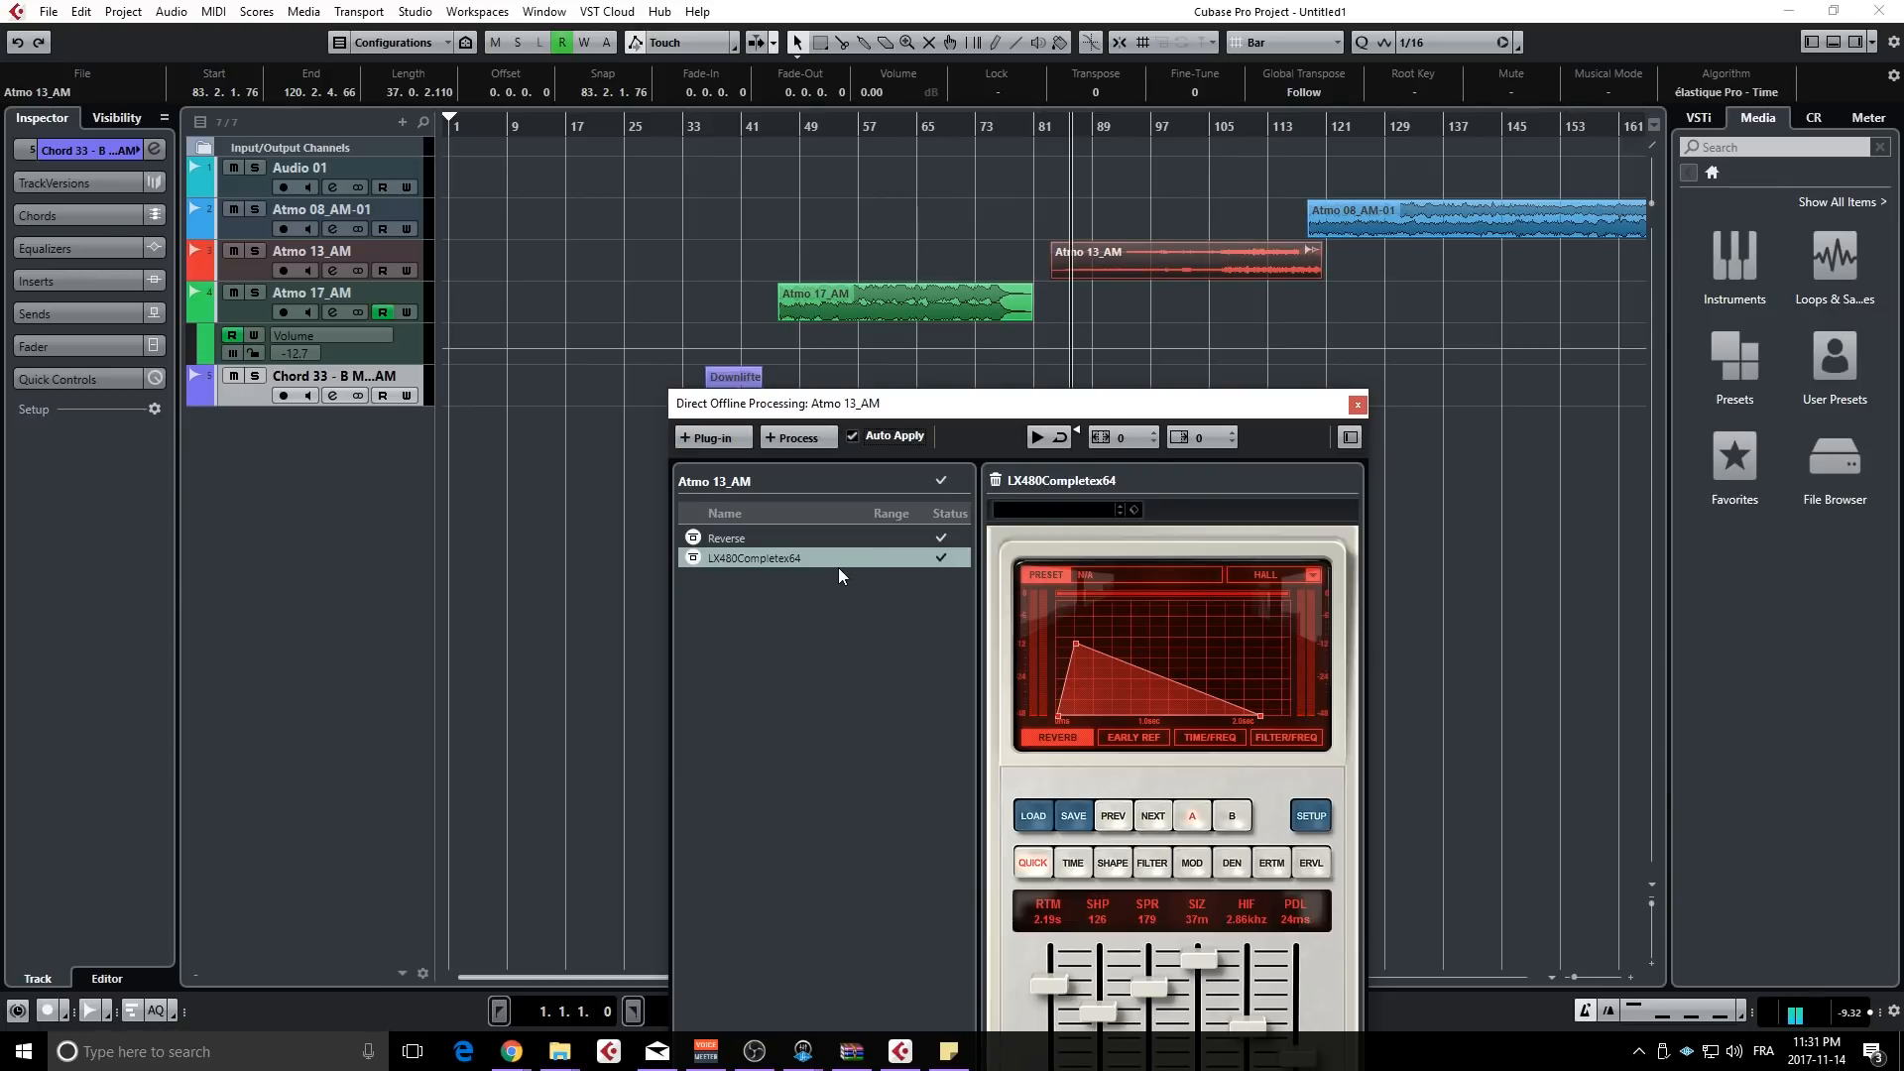
pyautogui.moveTo(1055, 403); pyautogui.dragTo(1150, 370)
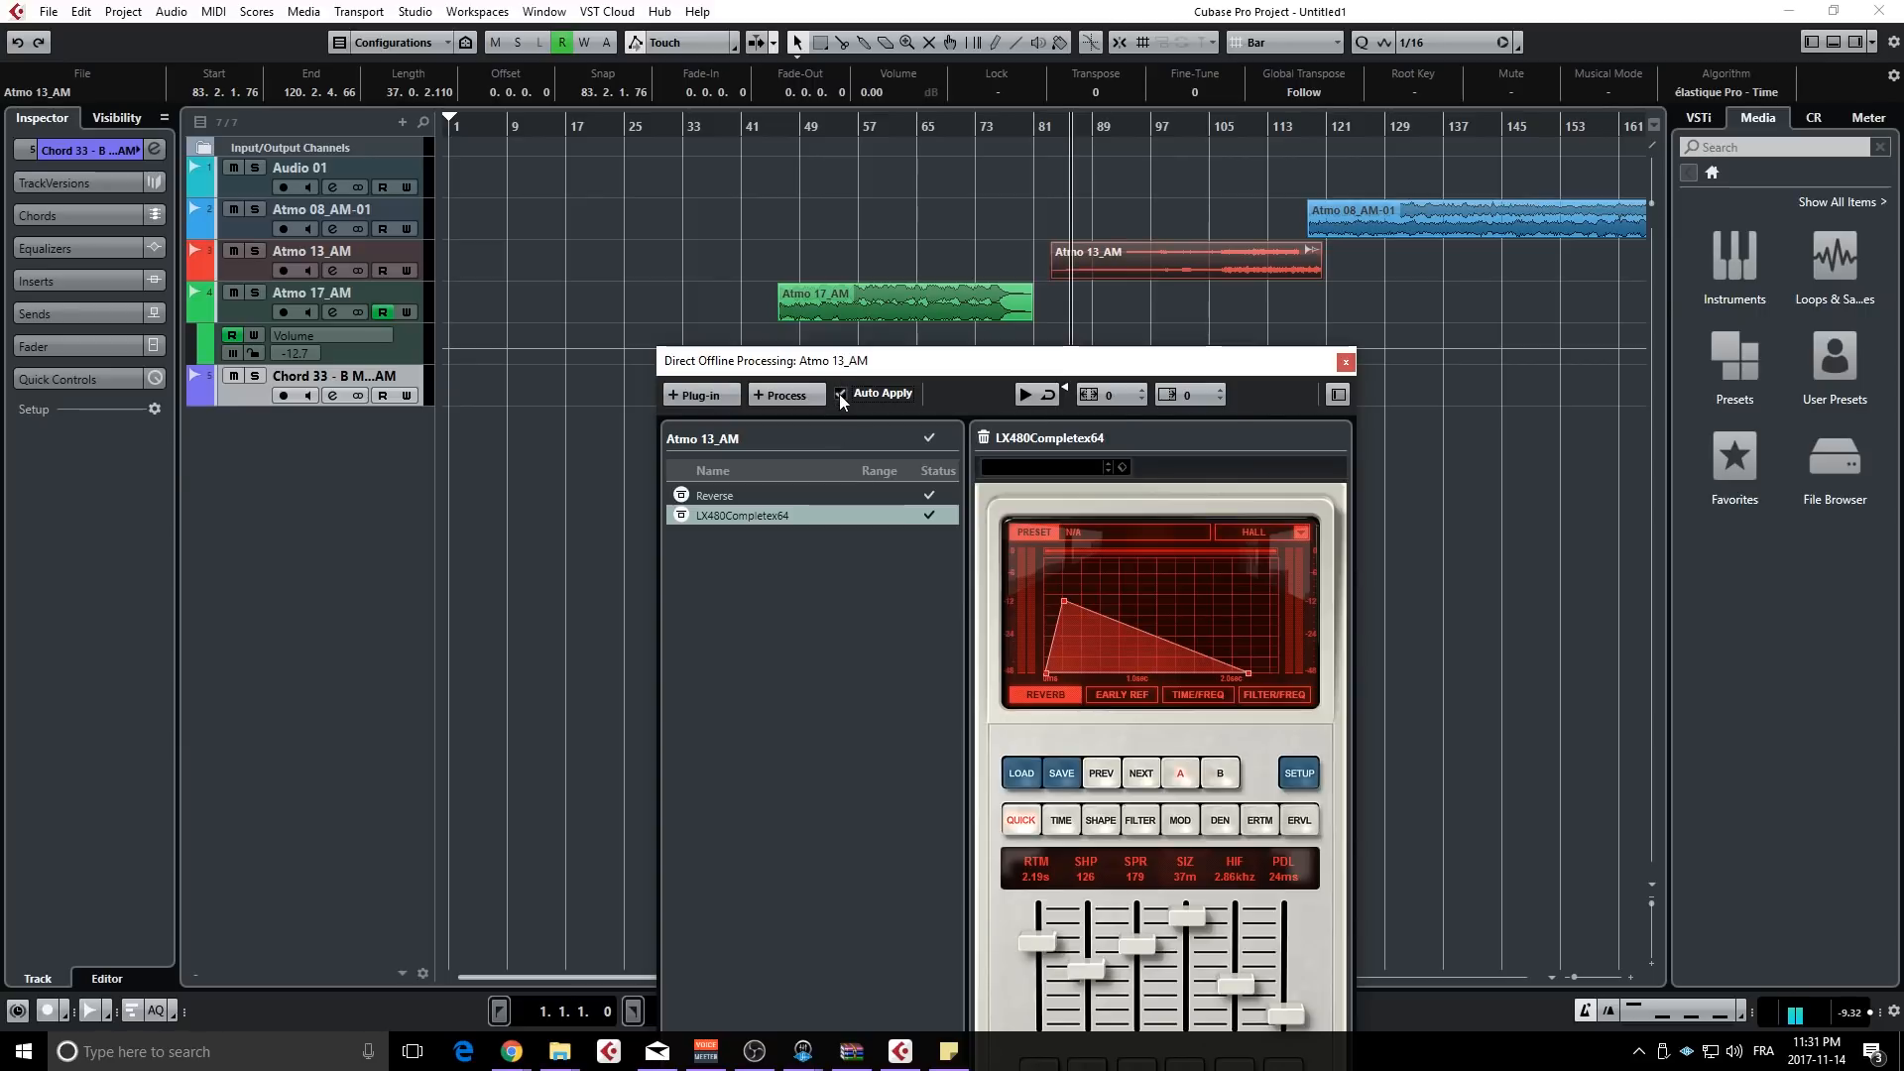
# - Play the processed Atmo 13_AM event from bar 93, and from a later position near bar 109
pyautogui.click(1127, 294)
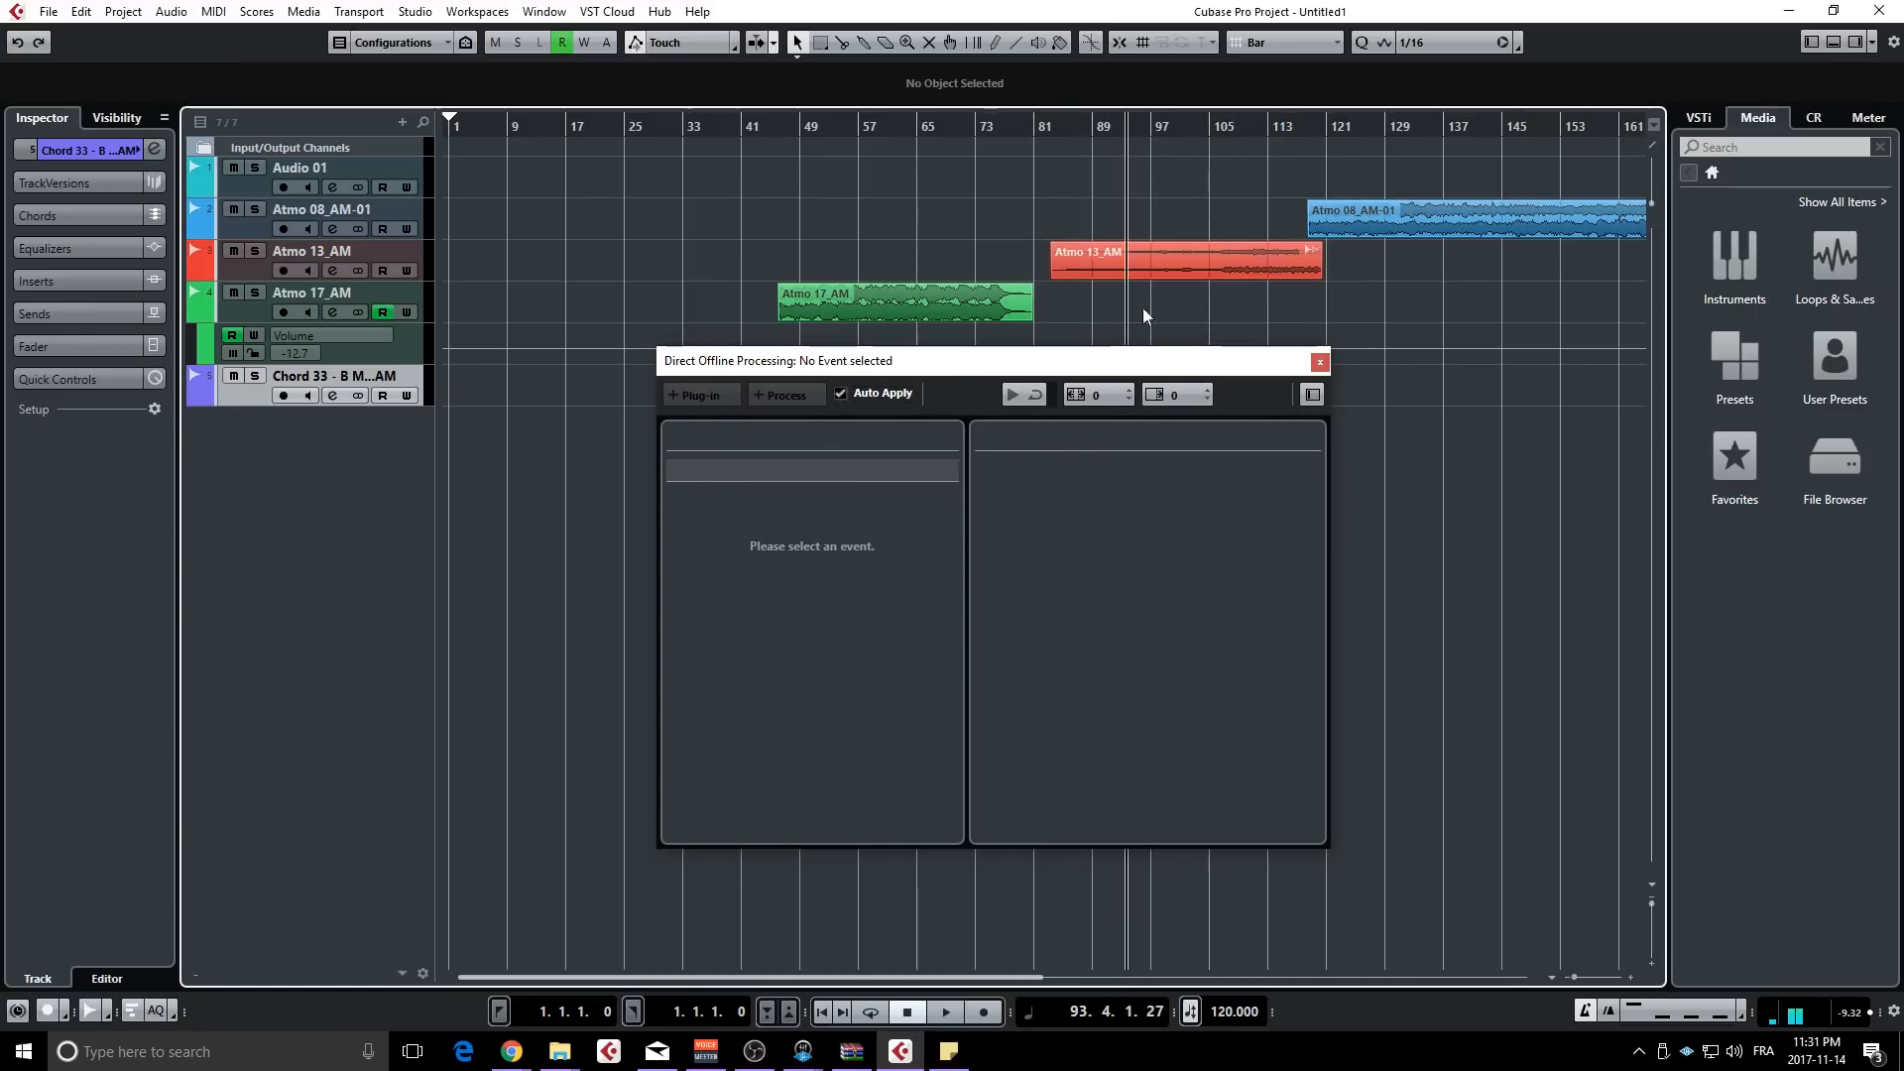
pyautogui.click(1089, 261)
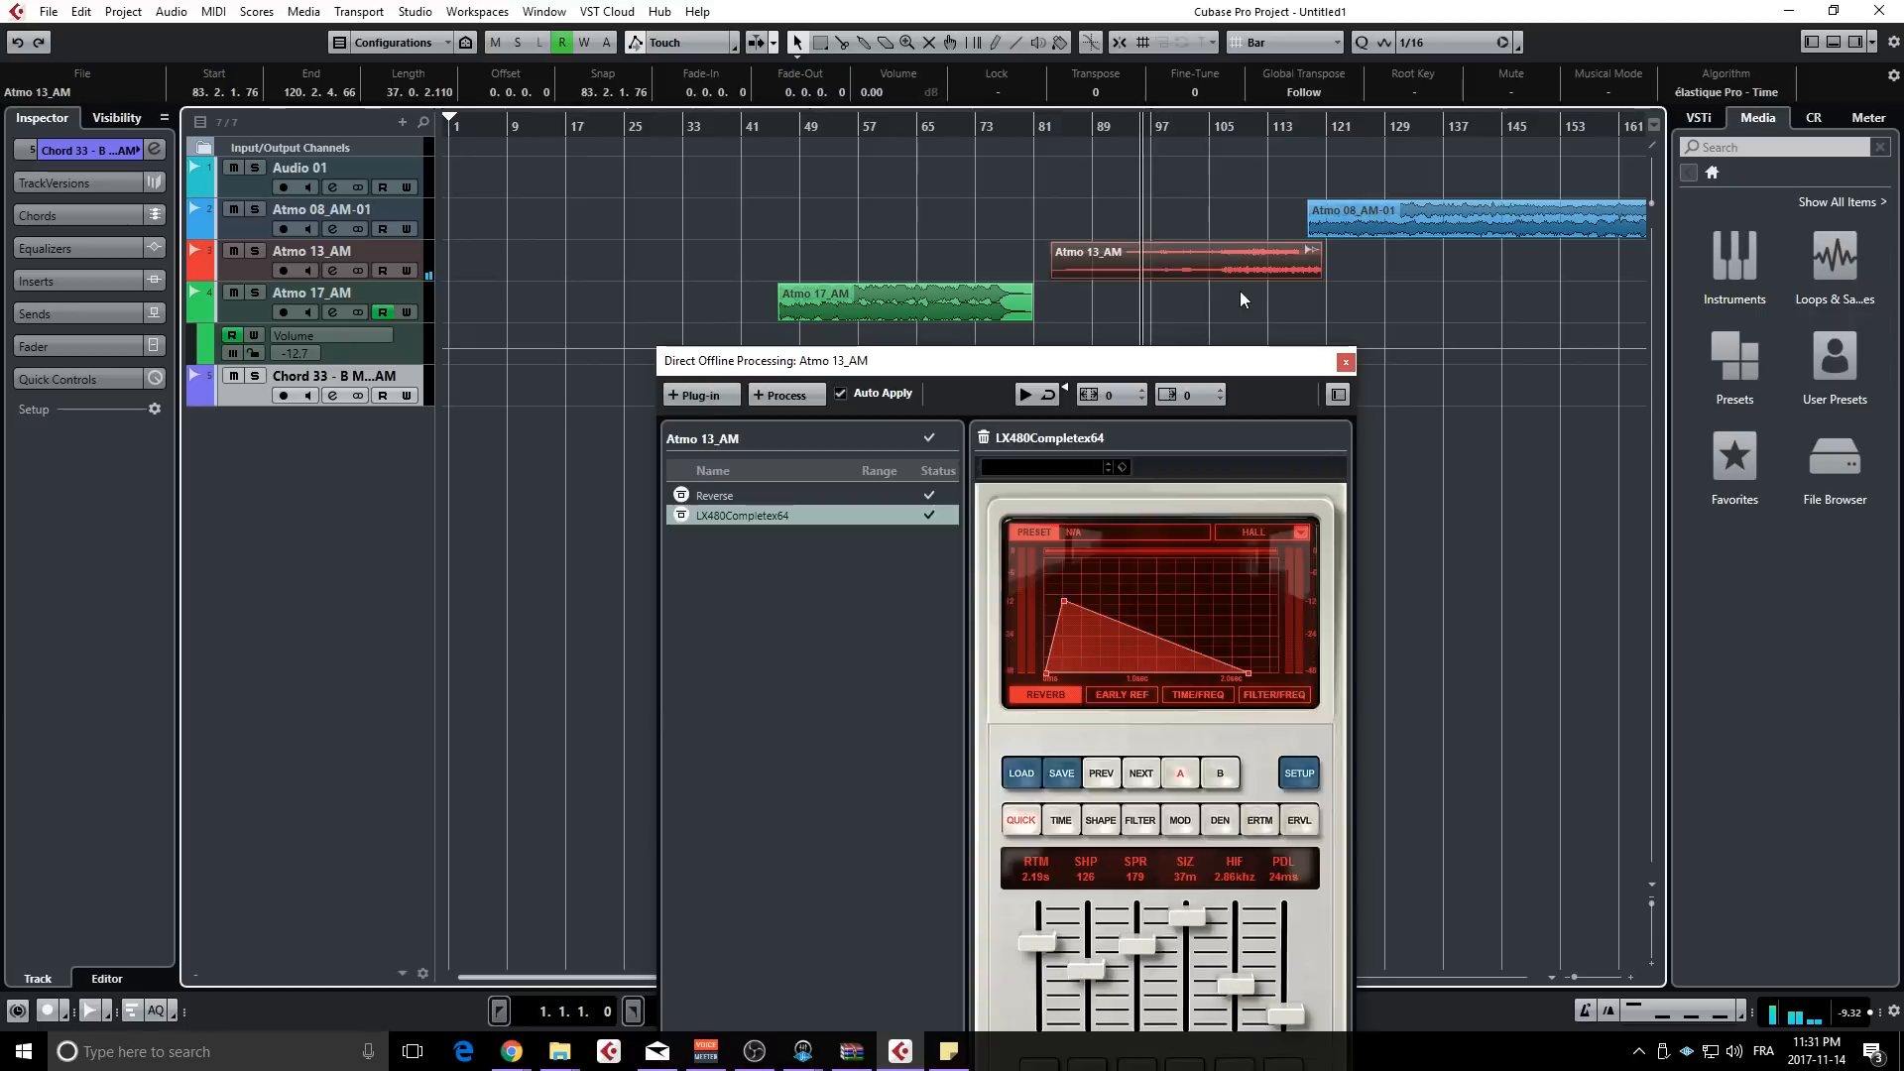
pyautogui.click(1240, 289)
# - Raise the LX480Completex64 reverb's SHP value to 206 in Atmo 13_AM's offline processing
pyautogui.click(1155, 262)
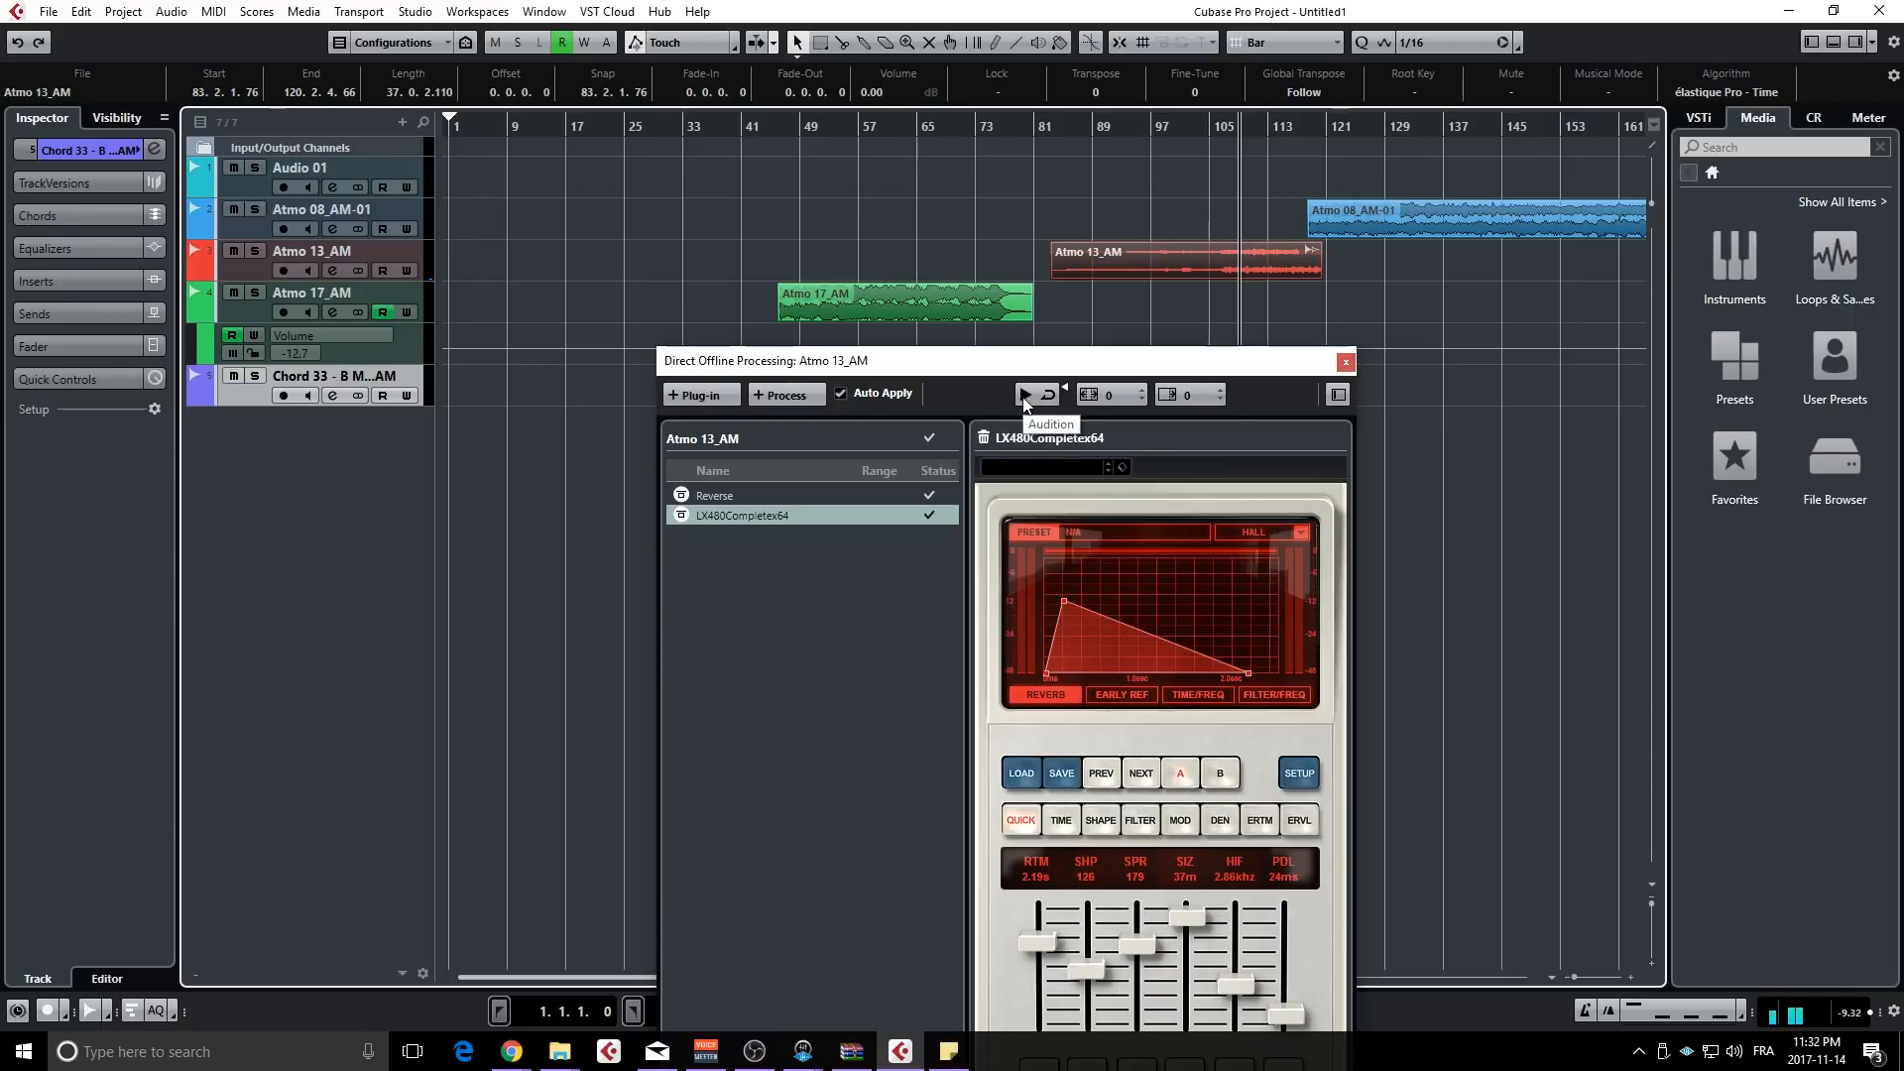
pyautogui.moveTo(1060, 362); pyautogui.dragTo(1066, 224)
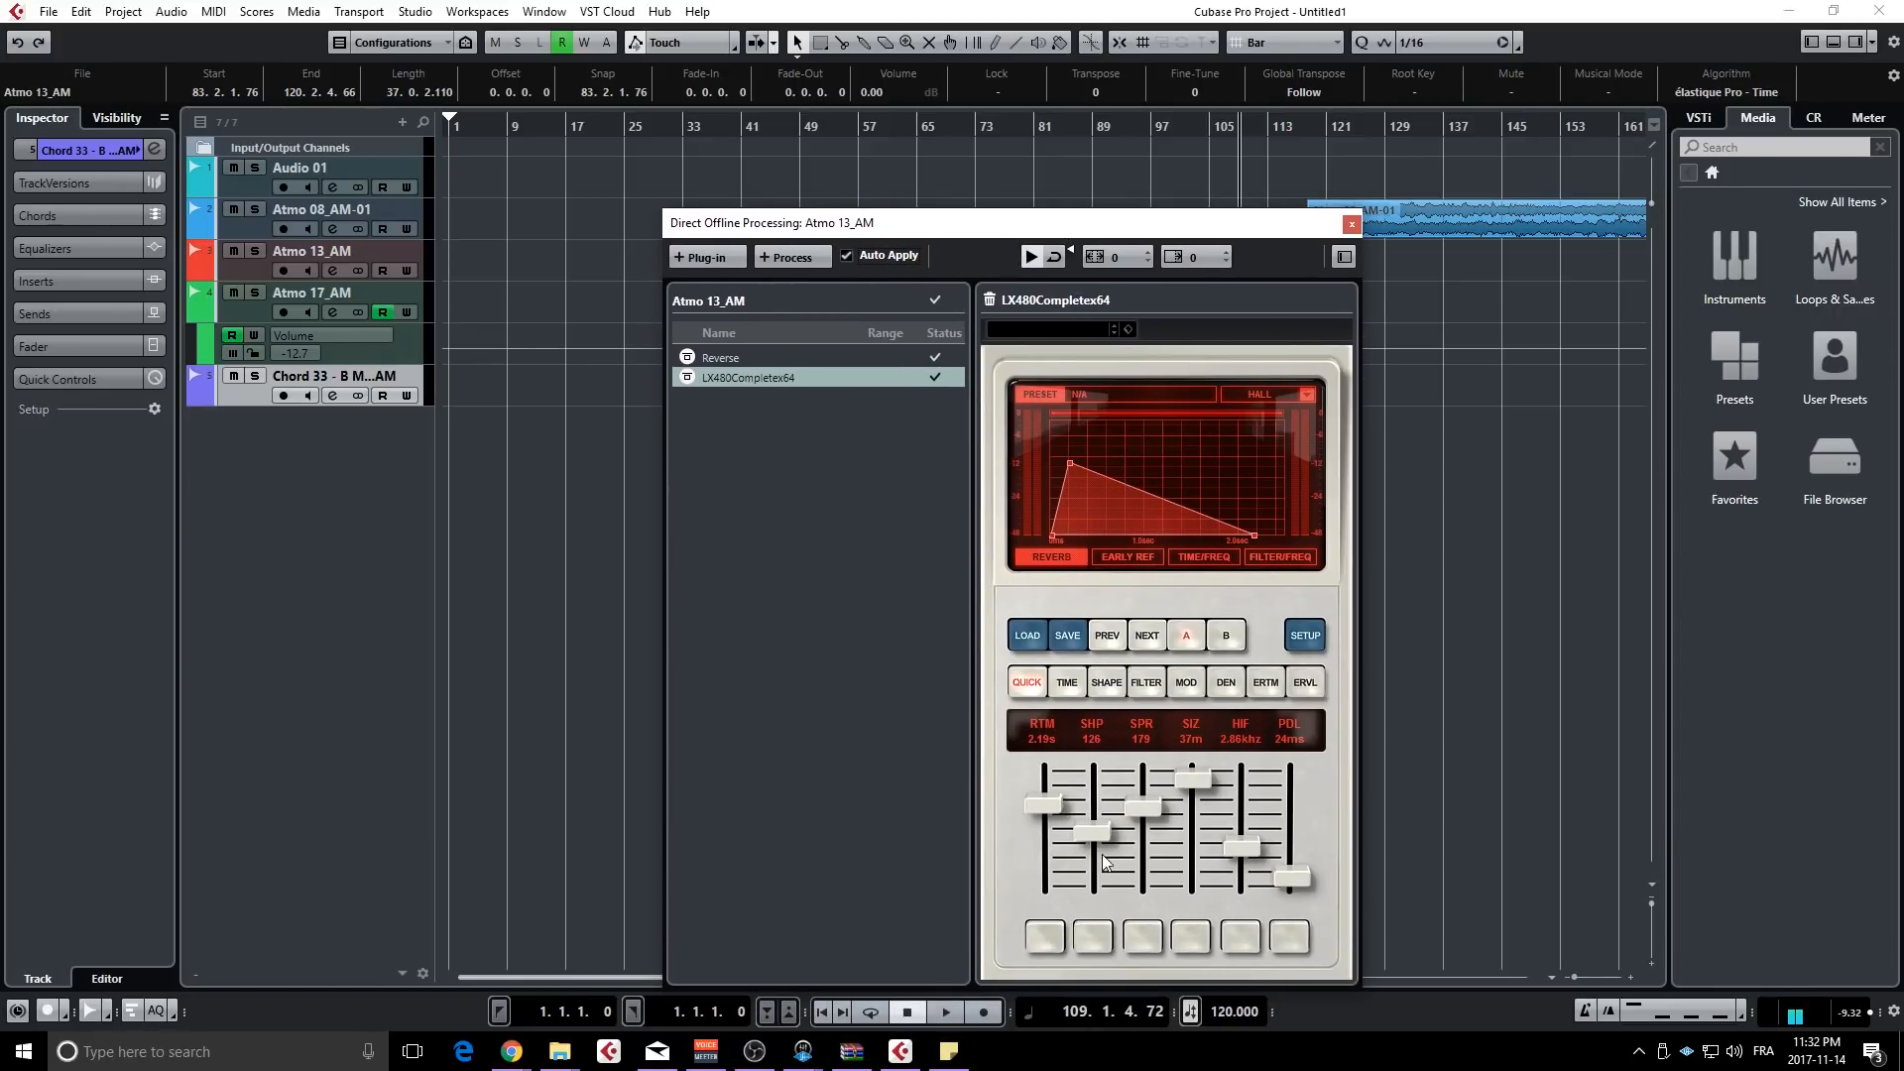
pyautogui.moveTo(1104, 859); pyautogui.dragTo(1099, 794)
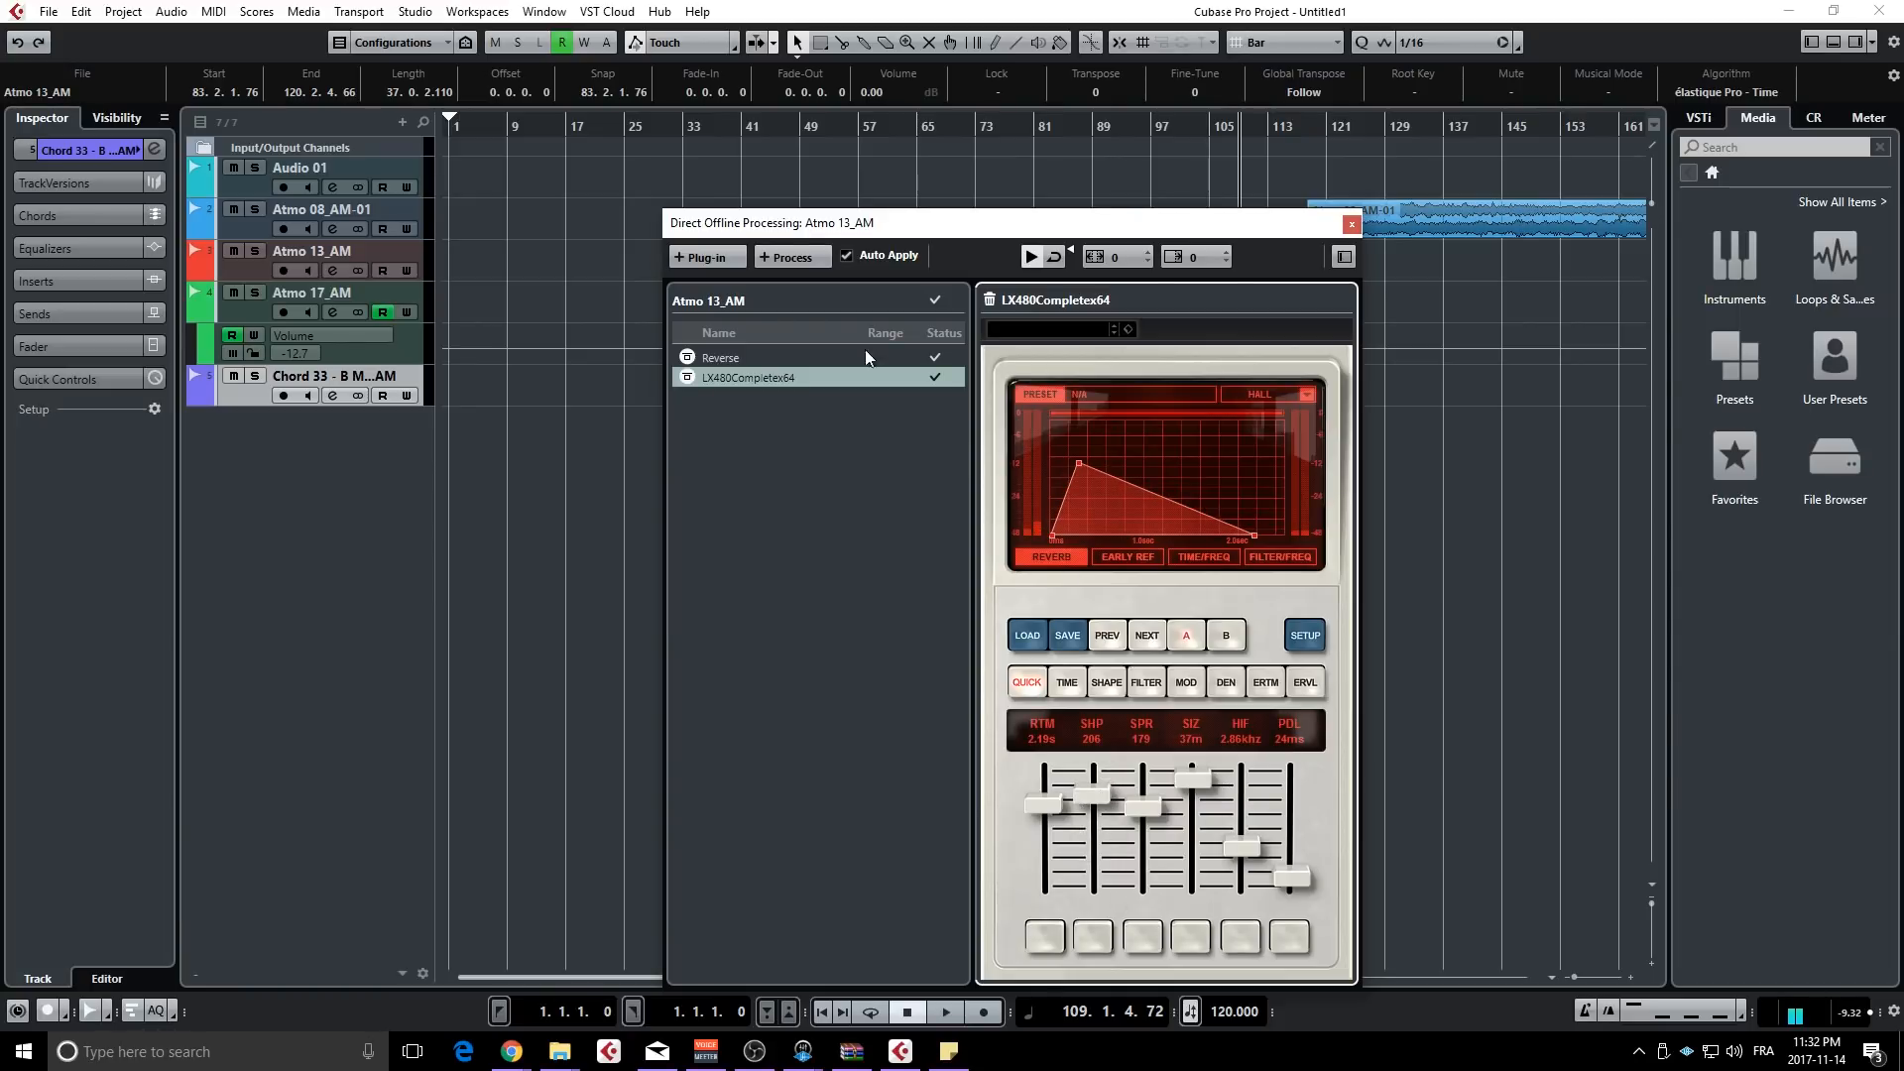
# - Bypass and re-enable the LX480Completex64 process, and toggle the bypass of the Reverse process
pyautogui.click(687, 377)
pyautogui.click(687, 379)
pyautogui.click(691, 360)
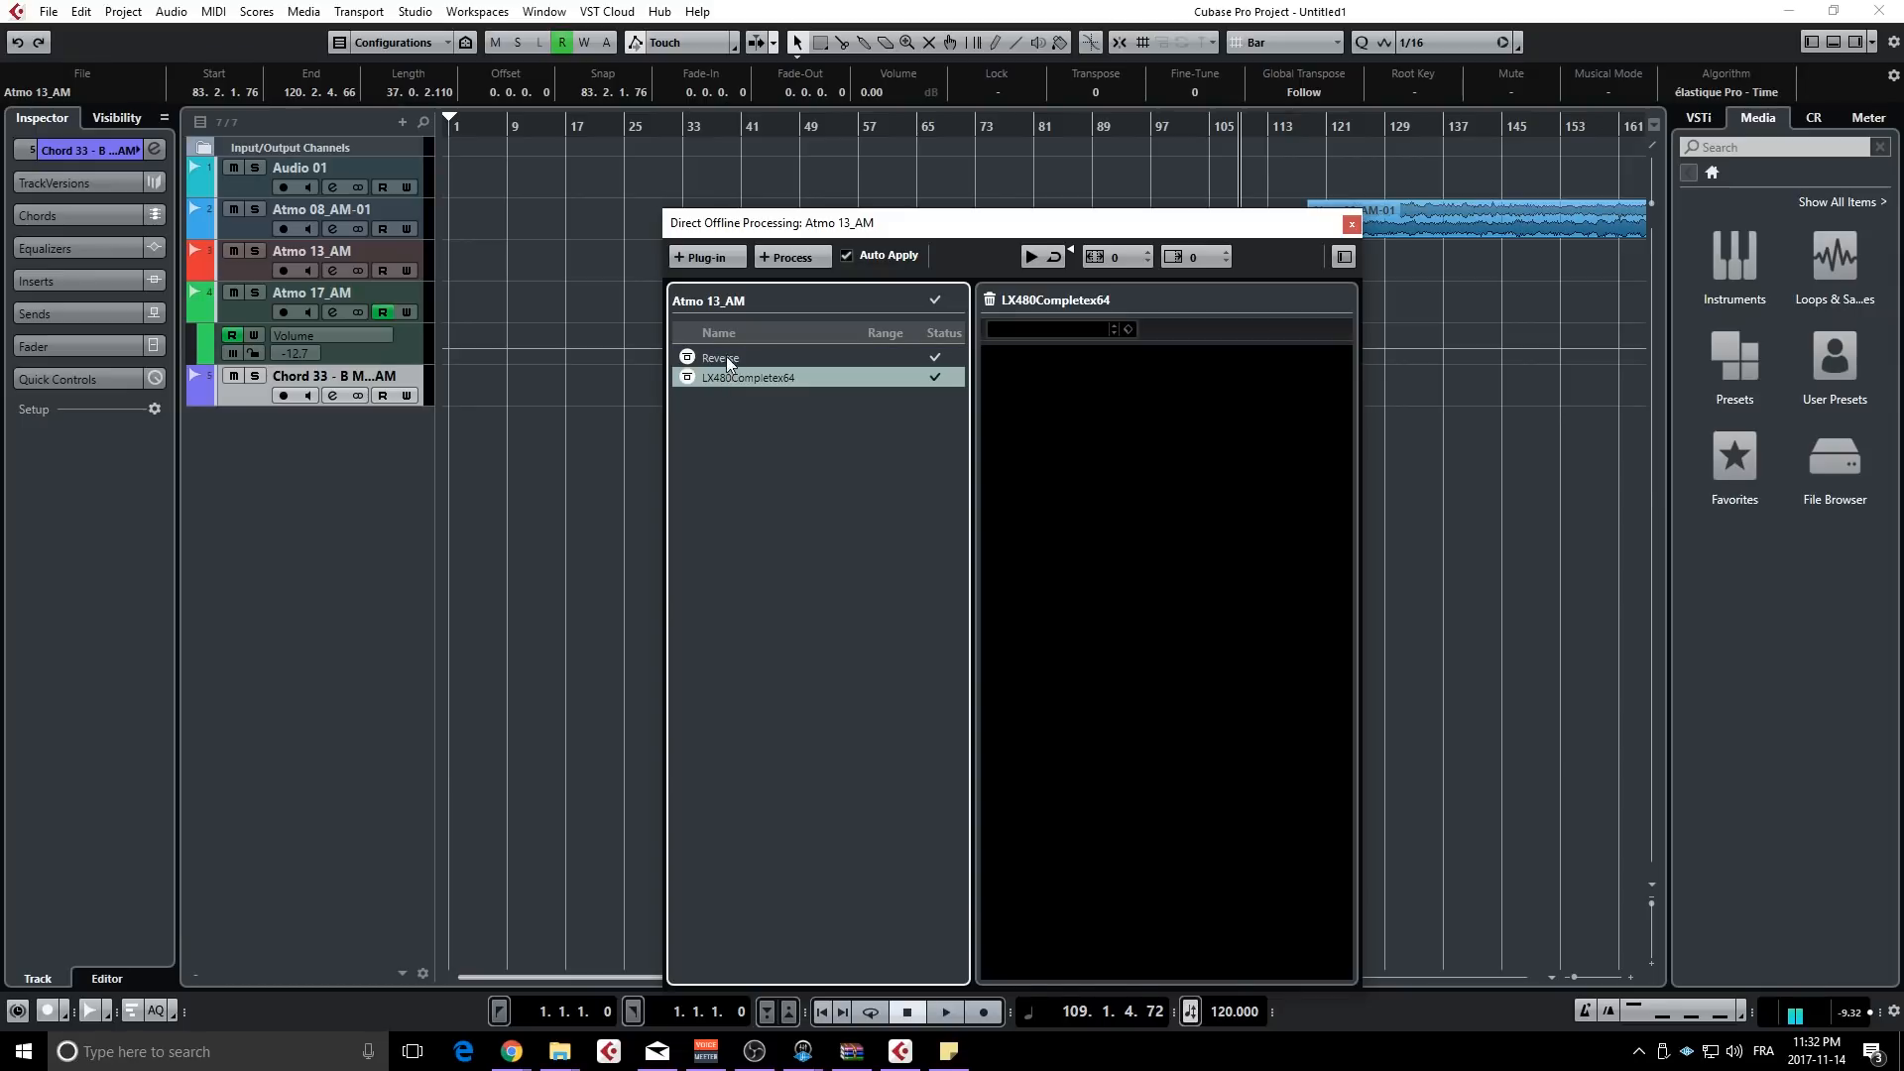
# - Reorder Atmo 13_AM's offline processing so LX480Completex64 comes before Reverse, and close the processing window
pyautogui.moveTo(726, 355); pyautogui.dragTo(698, 510)
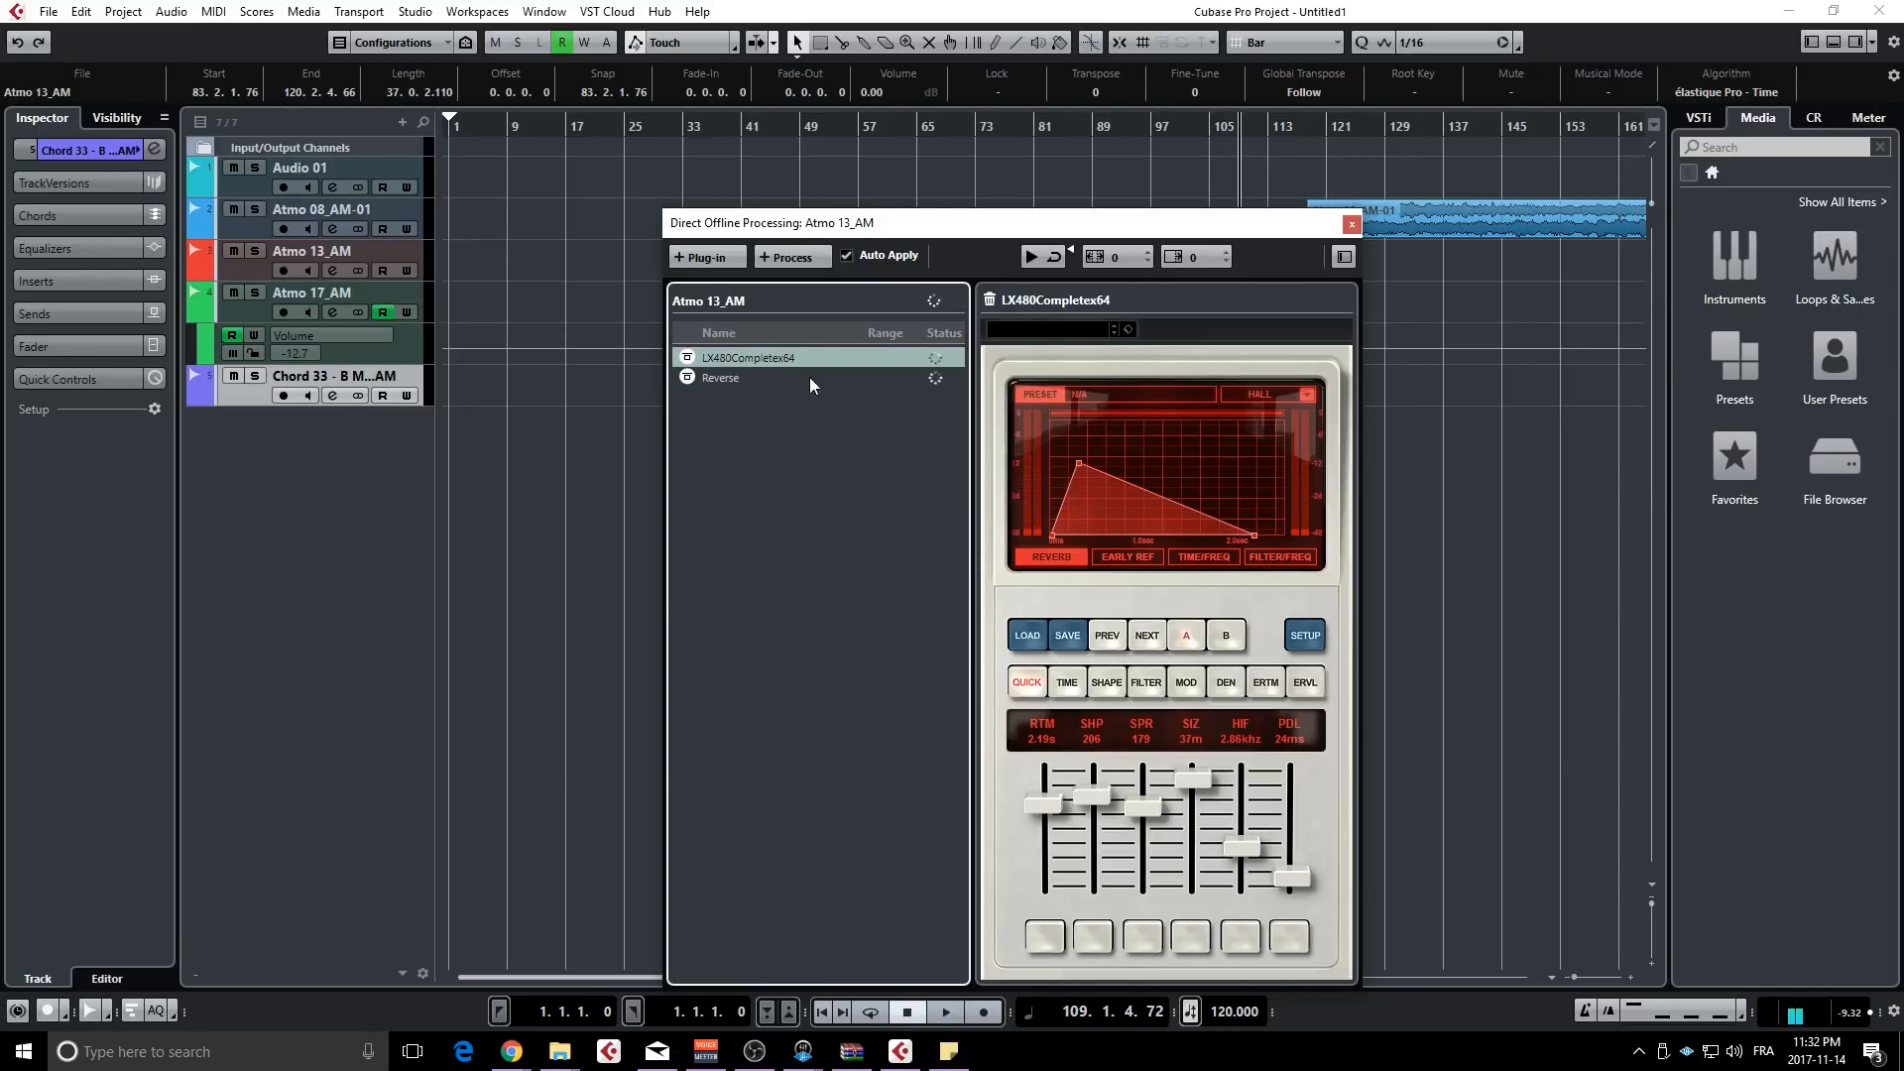
pyautogui.moveTo(1224, 232); pyautogui.dragTo(1219, 417)
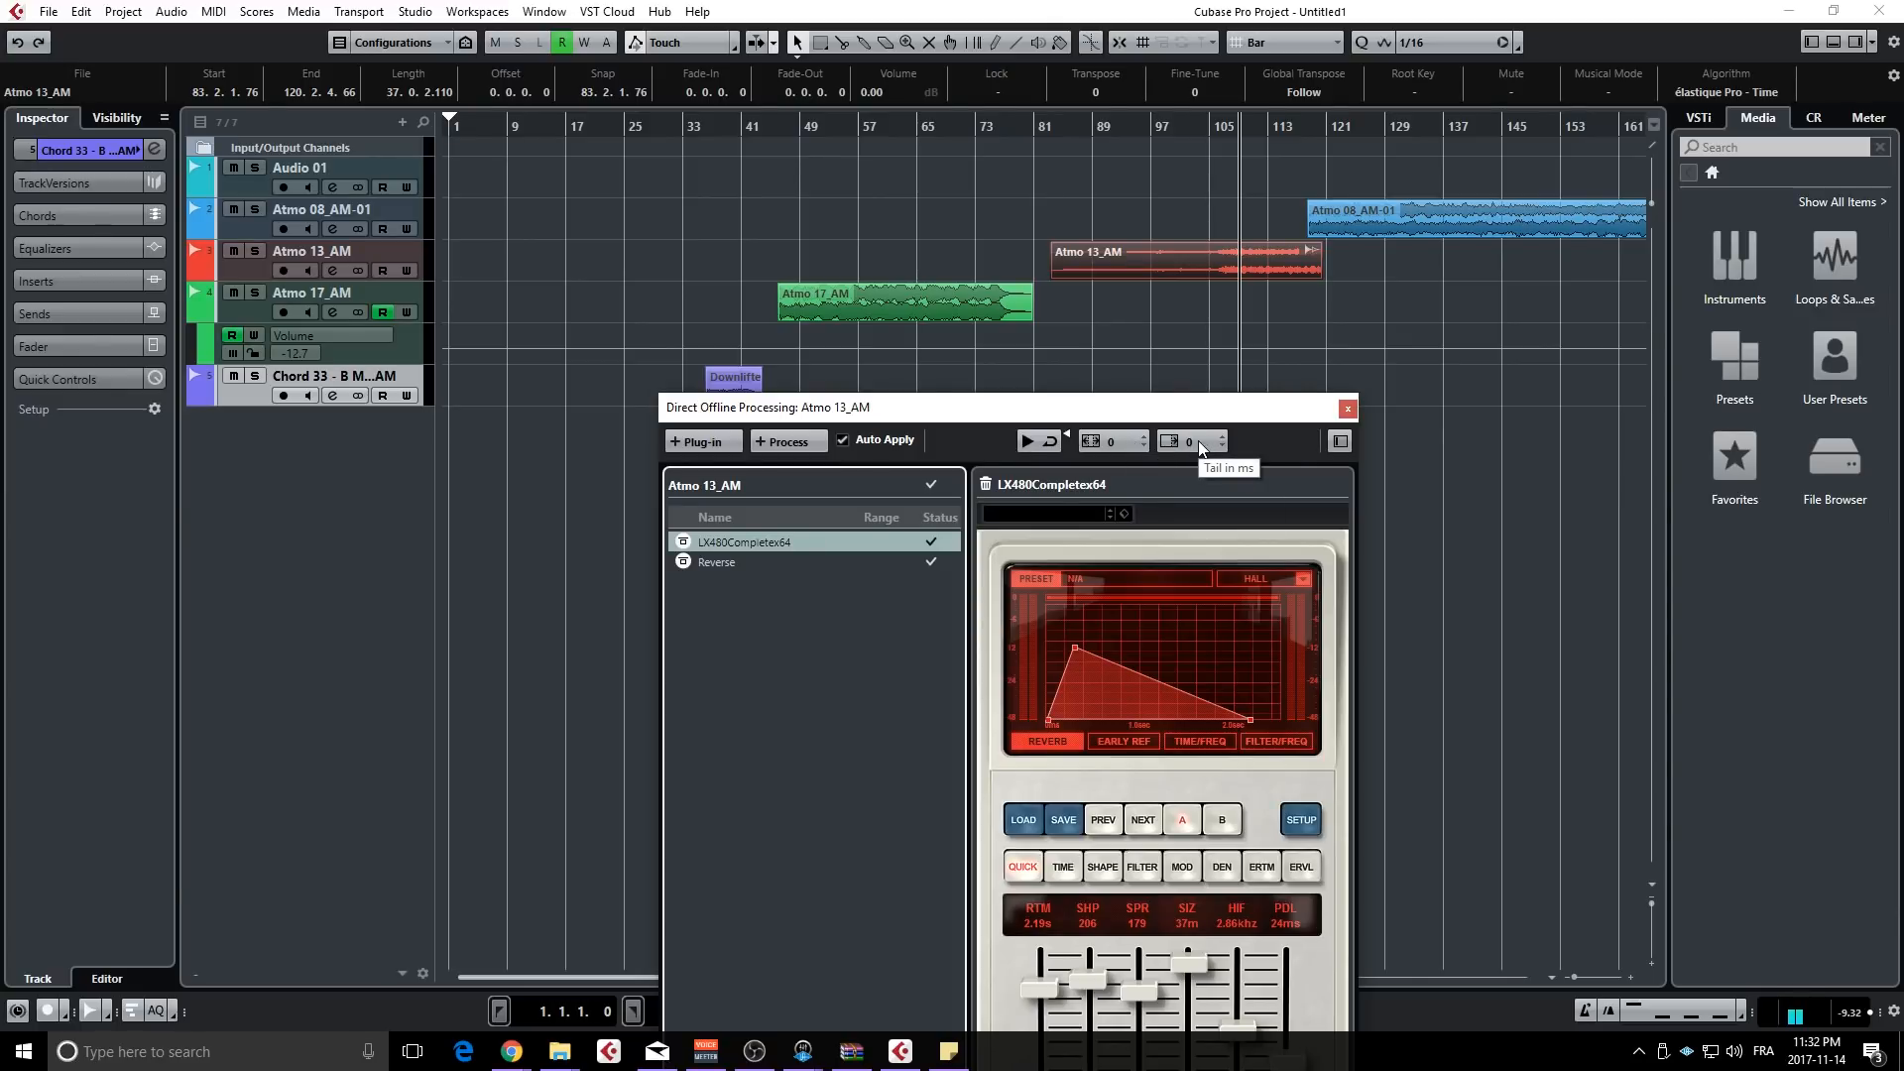
pyautogui.moveTo(1193, 406); pyautogui.dragTo(1300, 266)
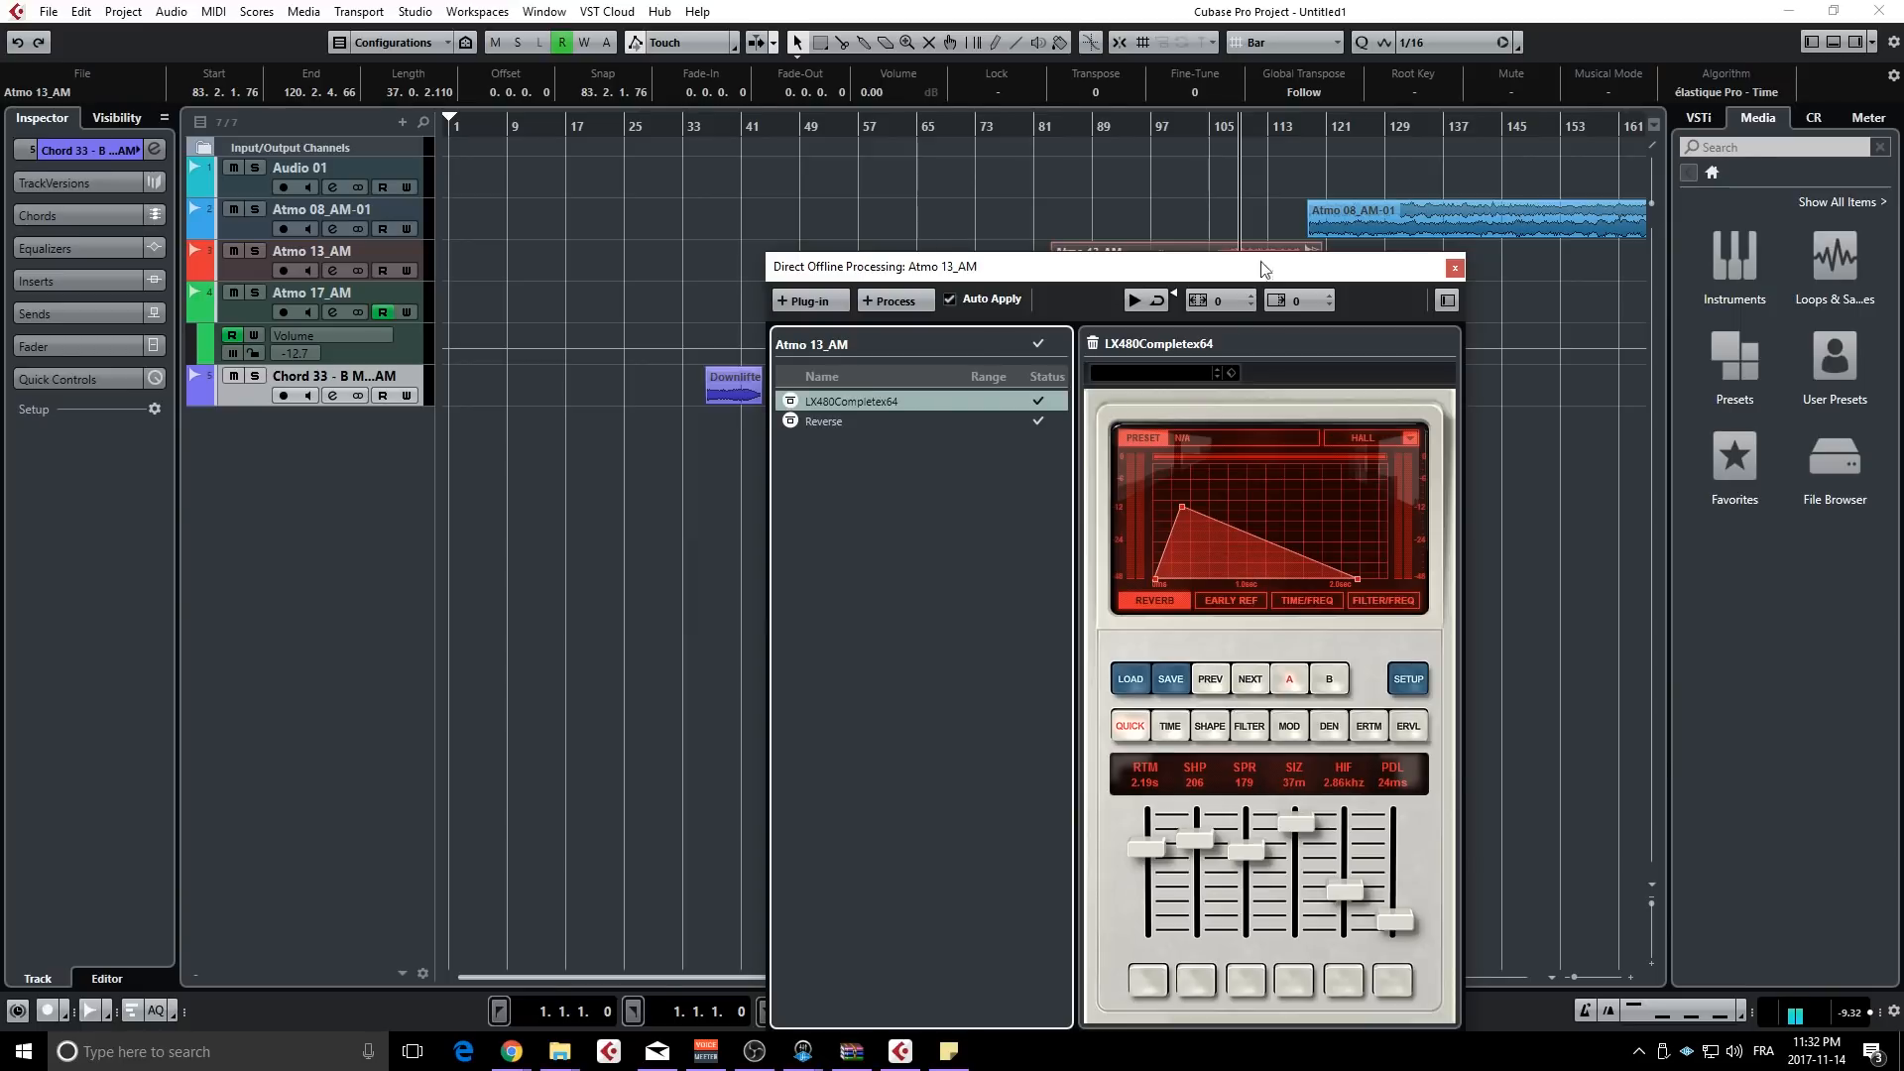
pyautogui.click(1455, 268)
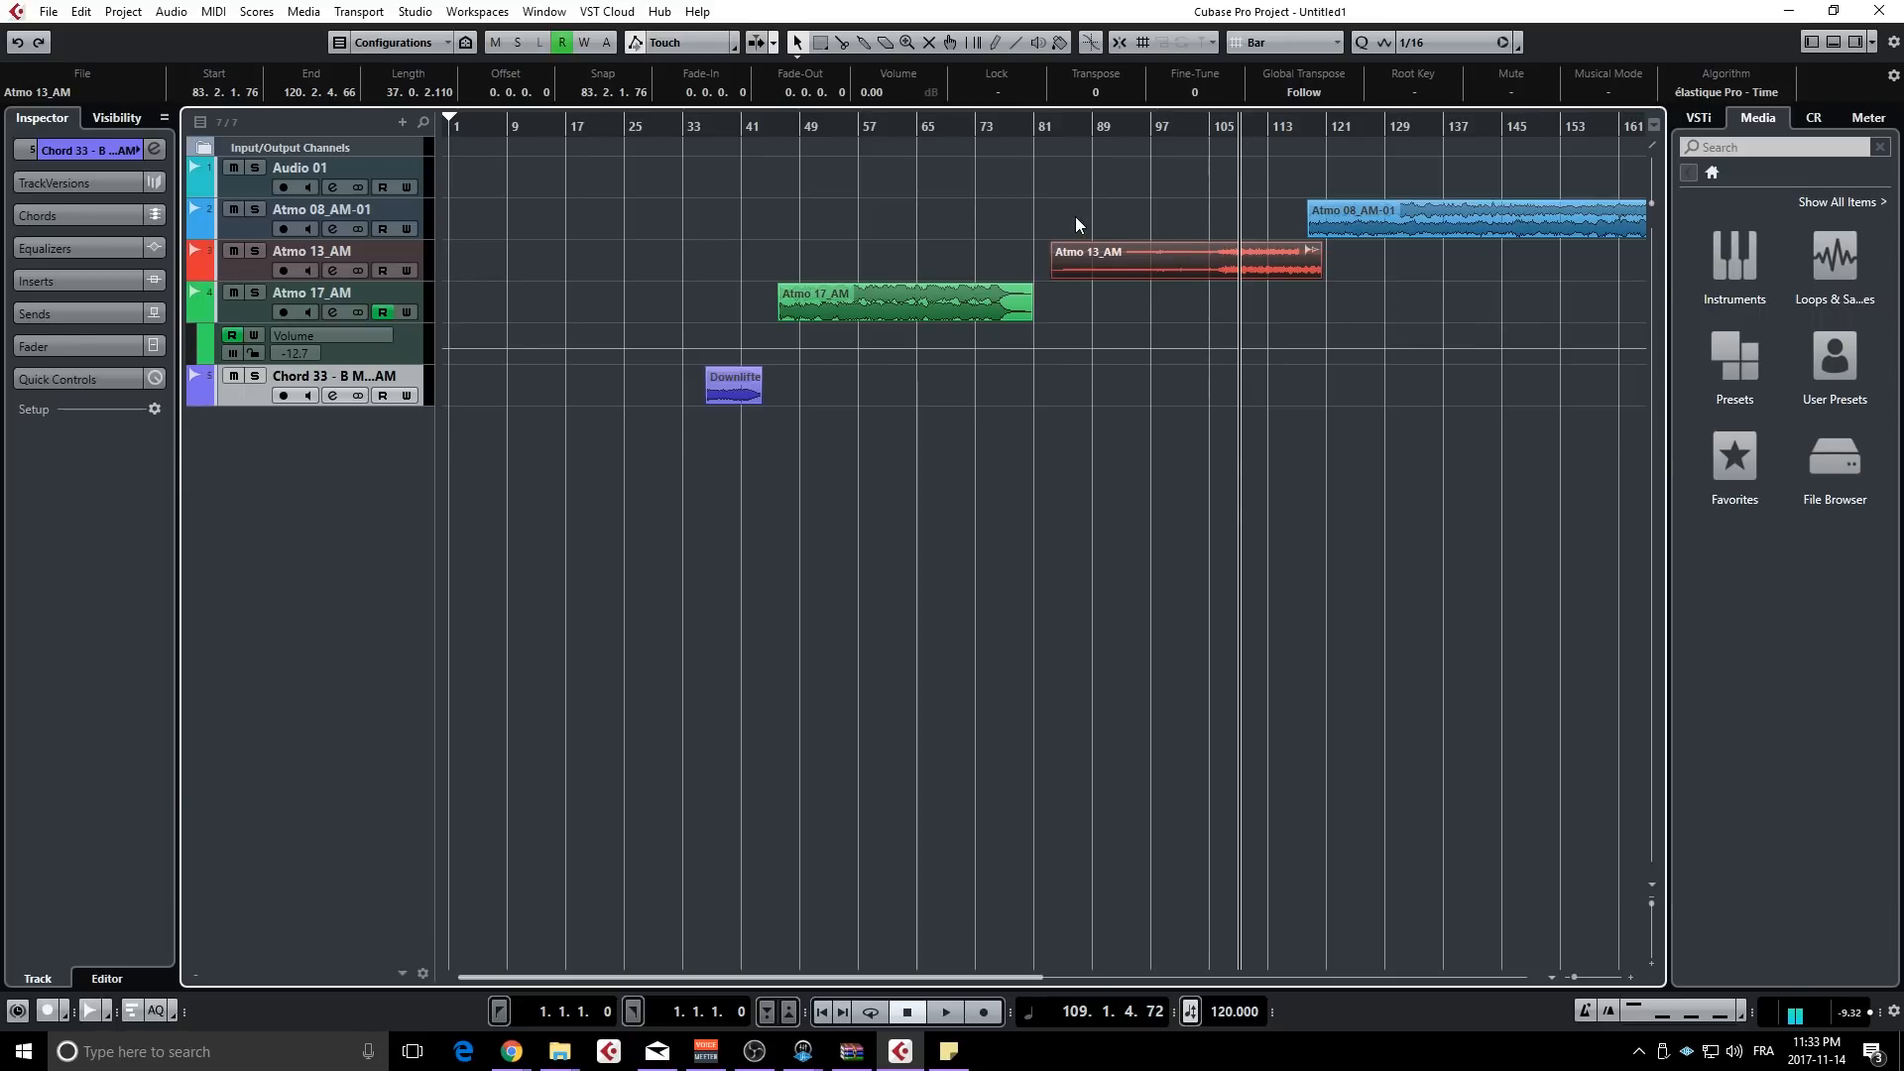
# - Enlarge the Atmo 13_AM track's height and briefly view its event in the Sample Editor
pyautogui.scroll(7, 1205, 295)
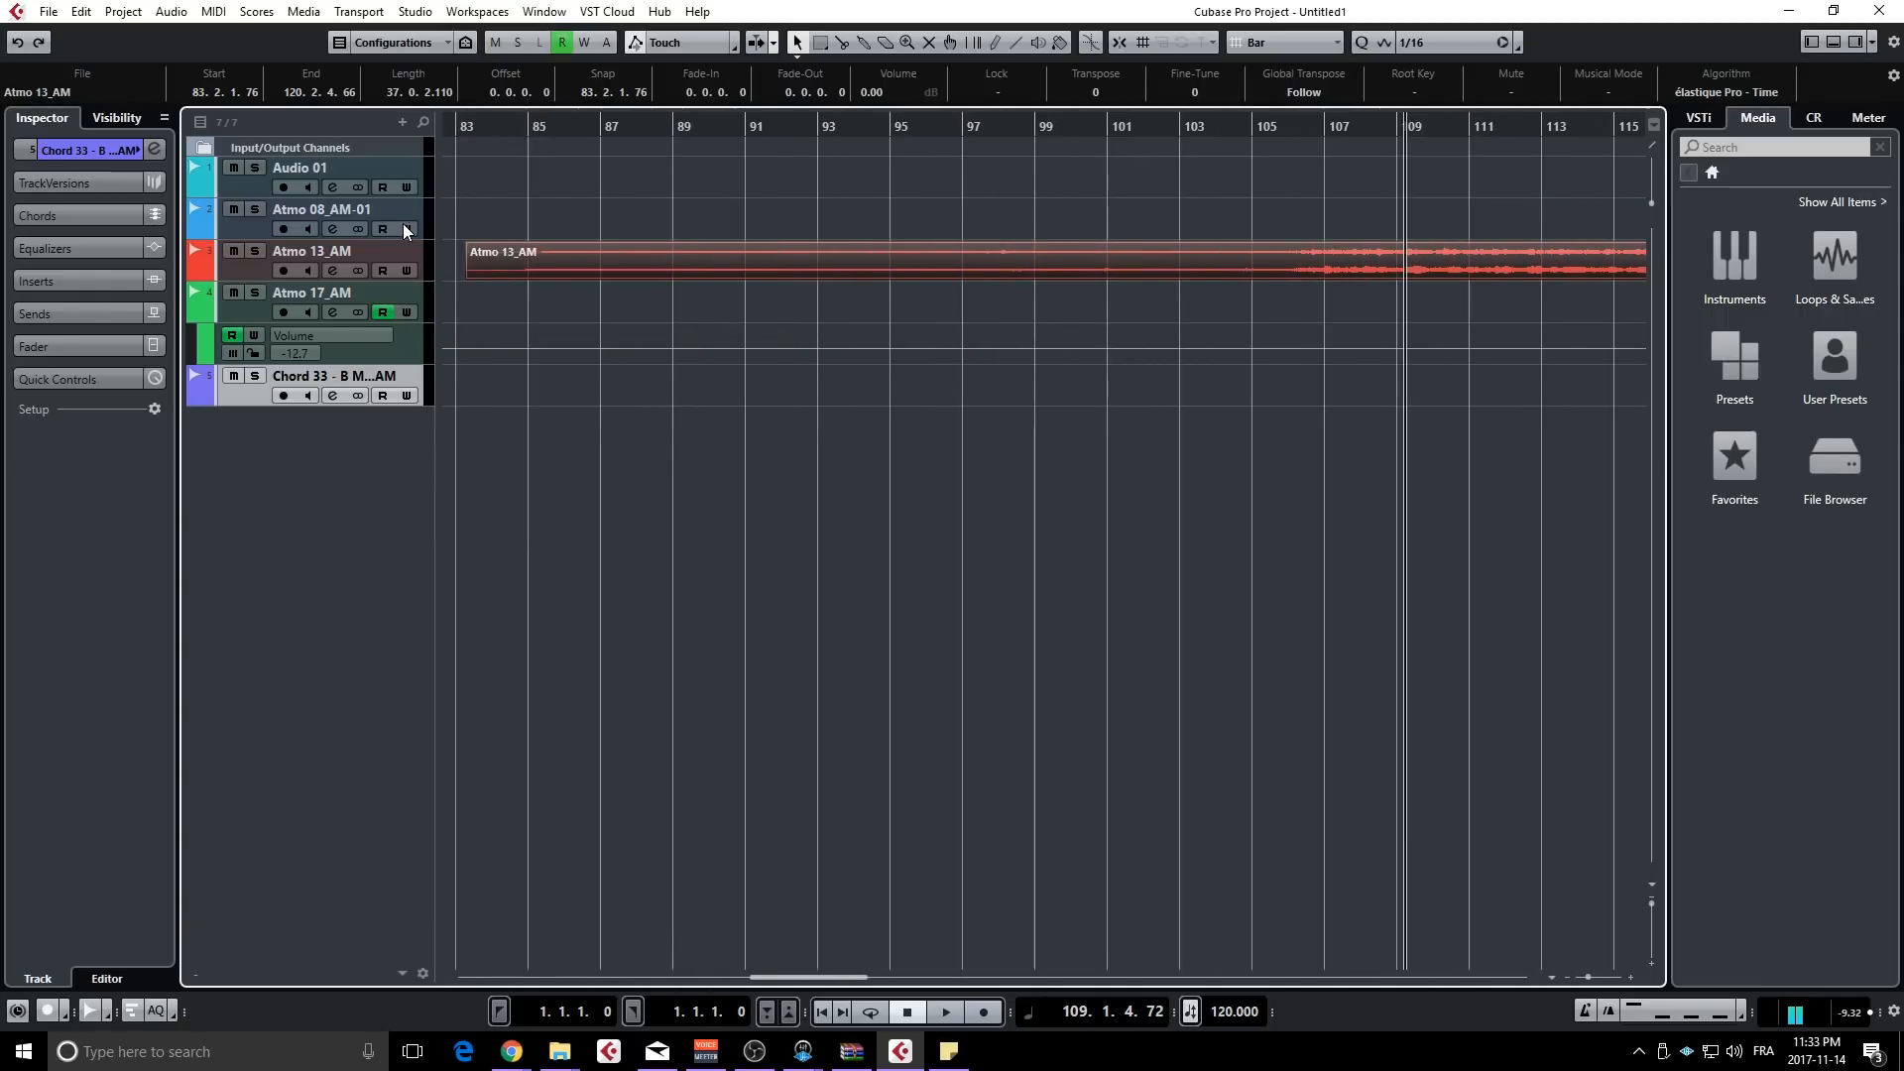
pyautogui.click(266, 280)
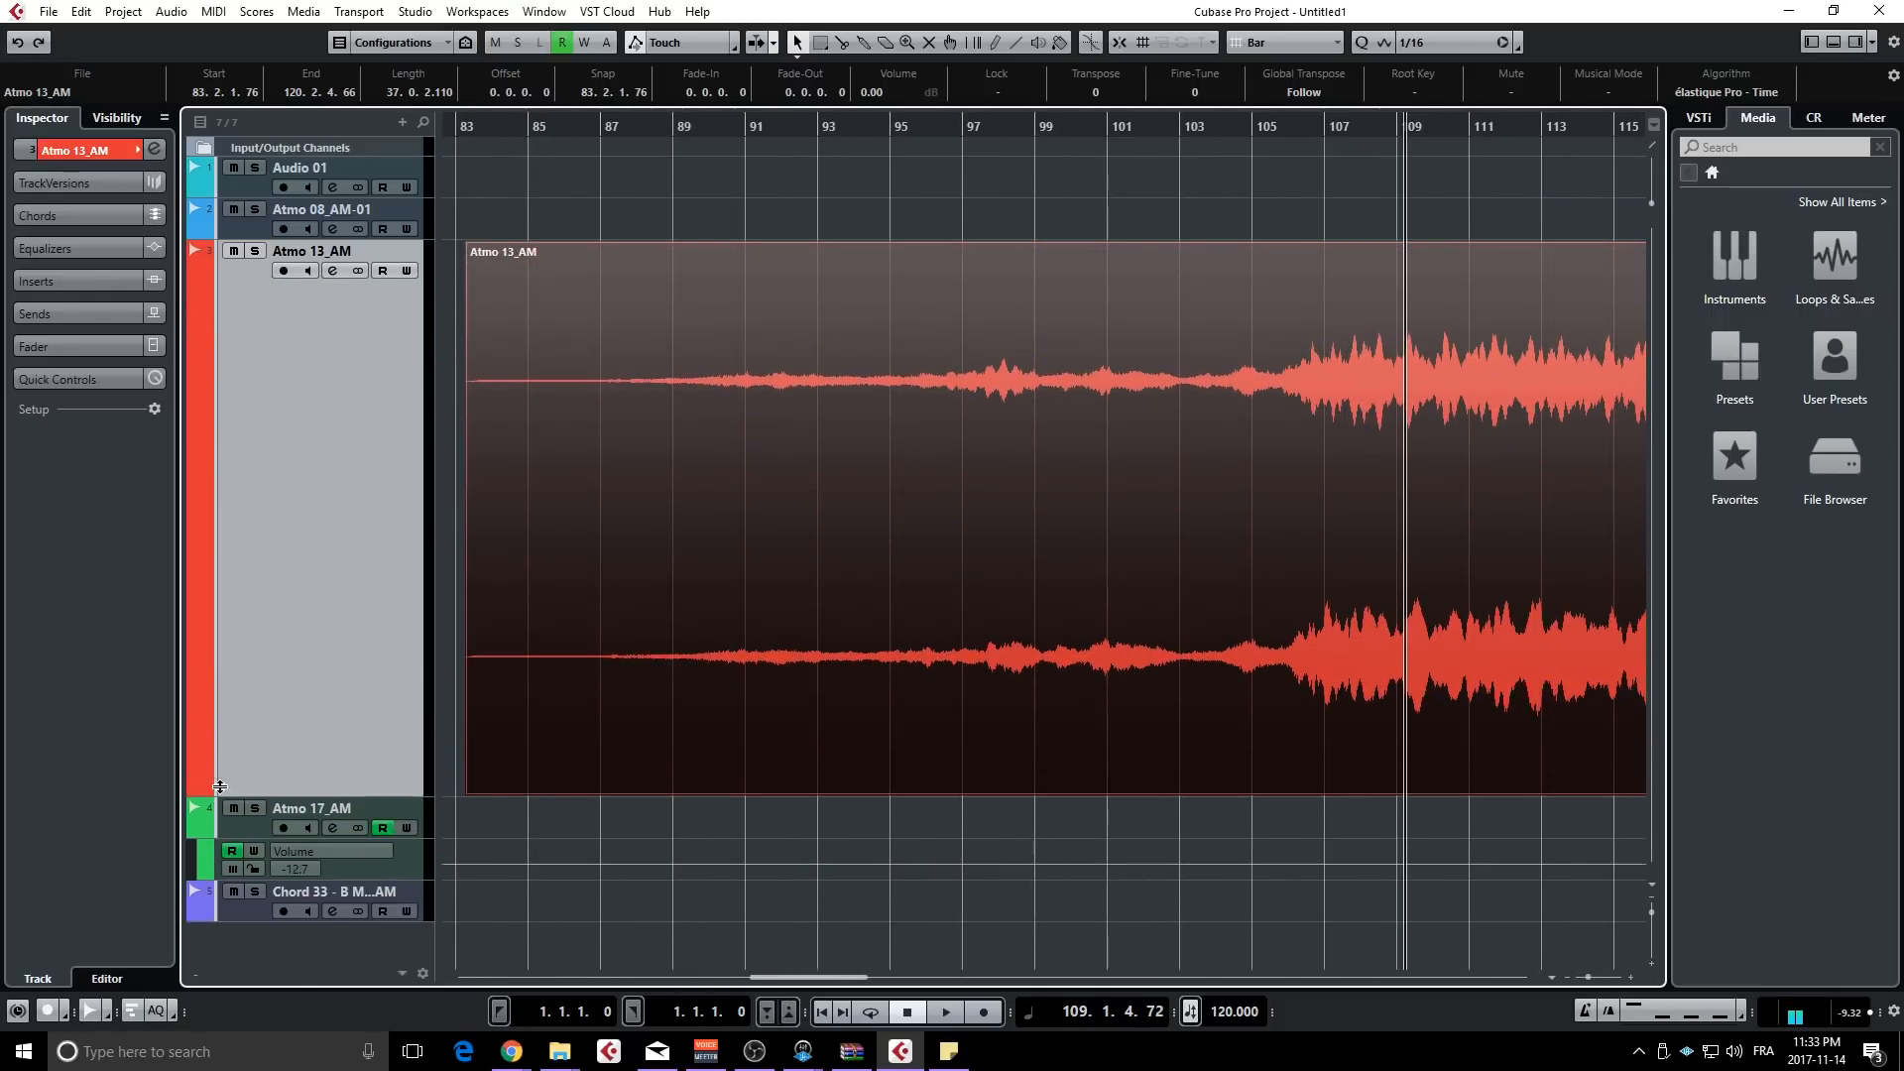
pyautogui.scroll(3, 942, 615)
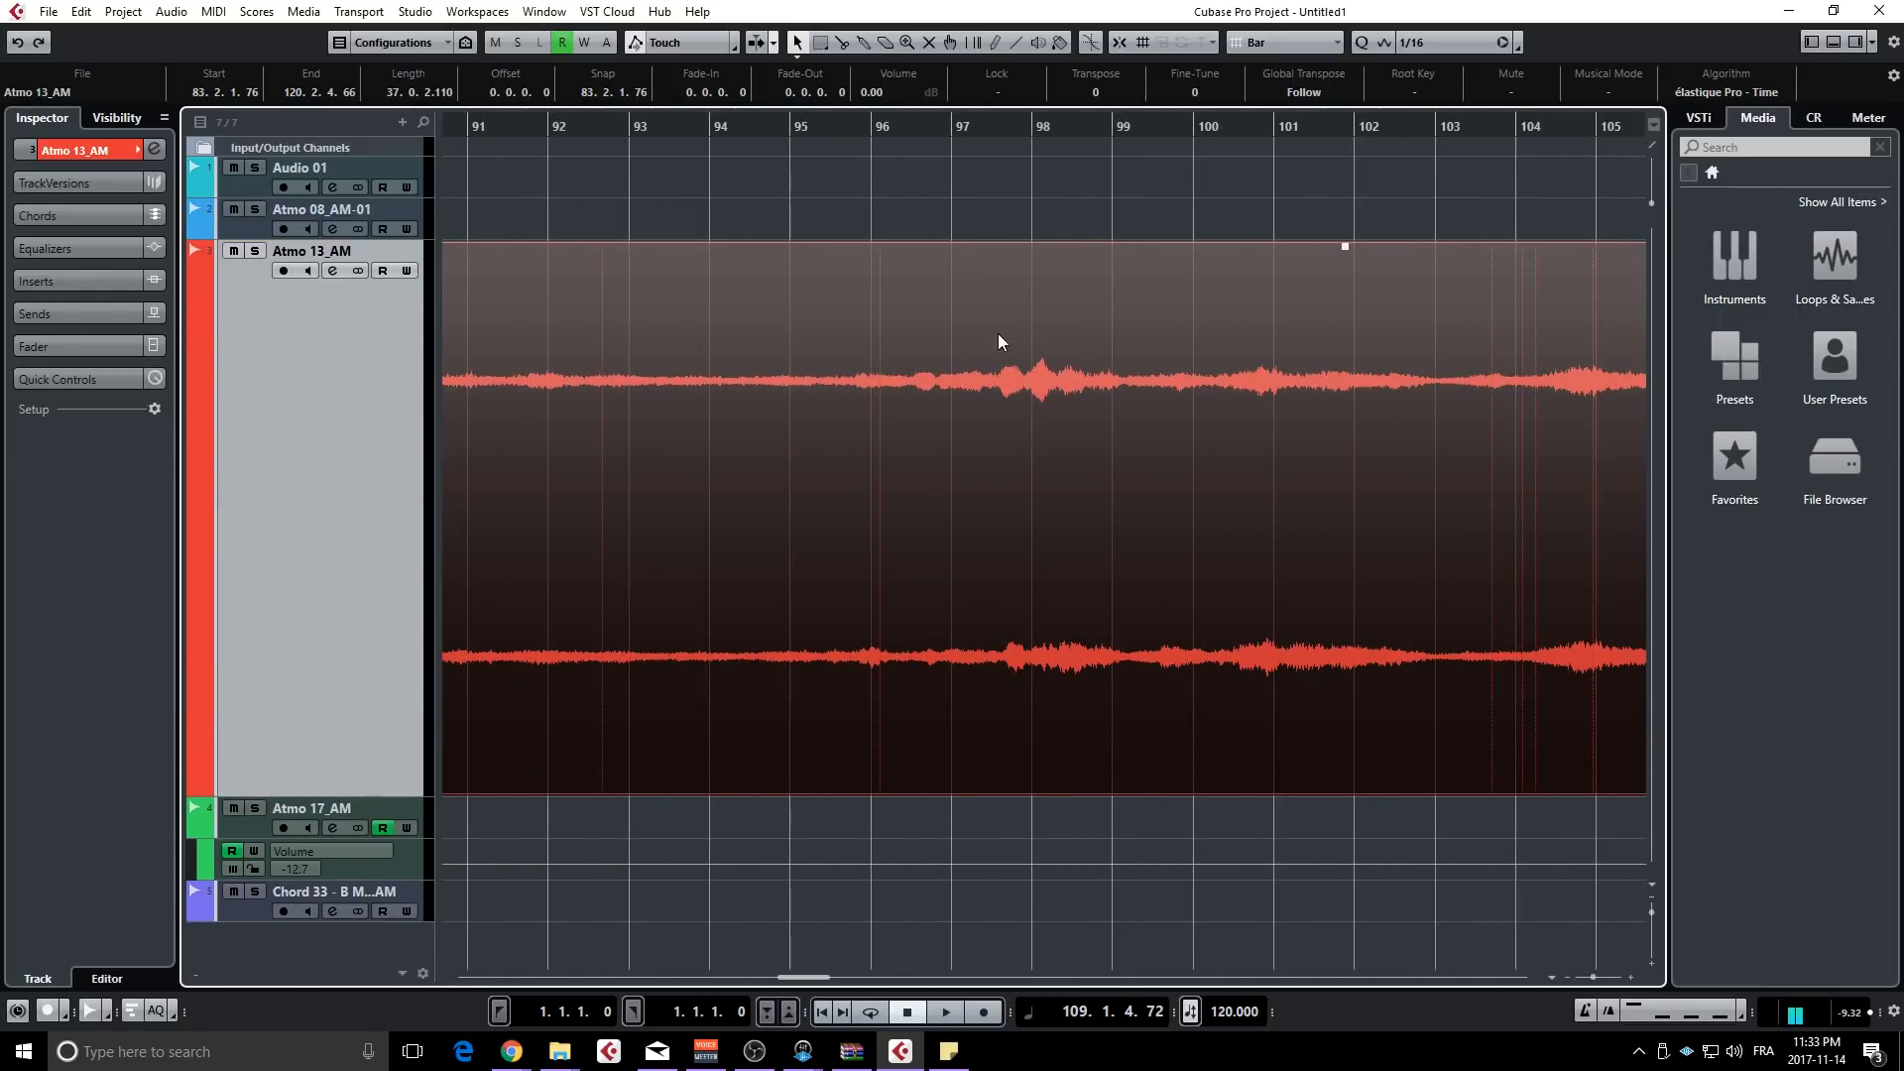
pyautogui.doubleClick(940, 458)
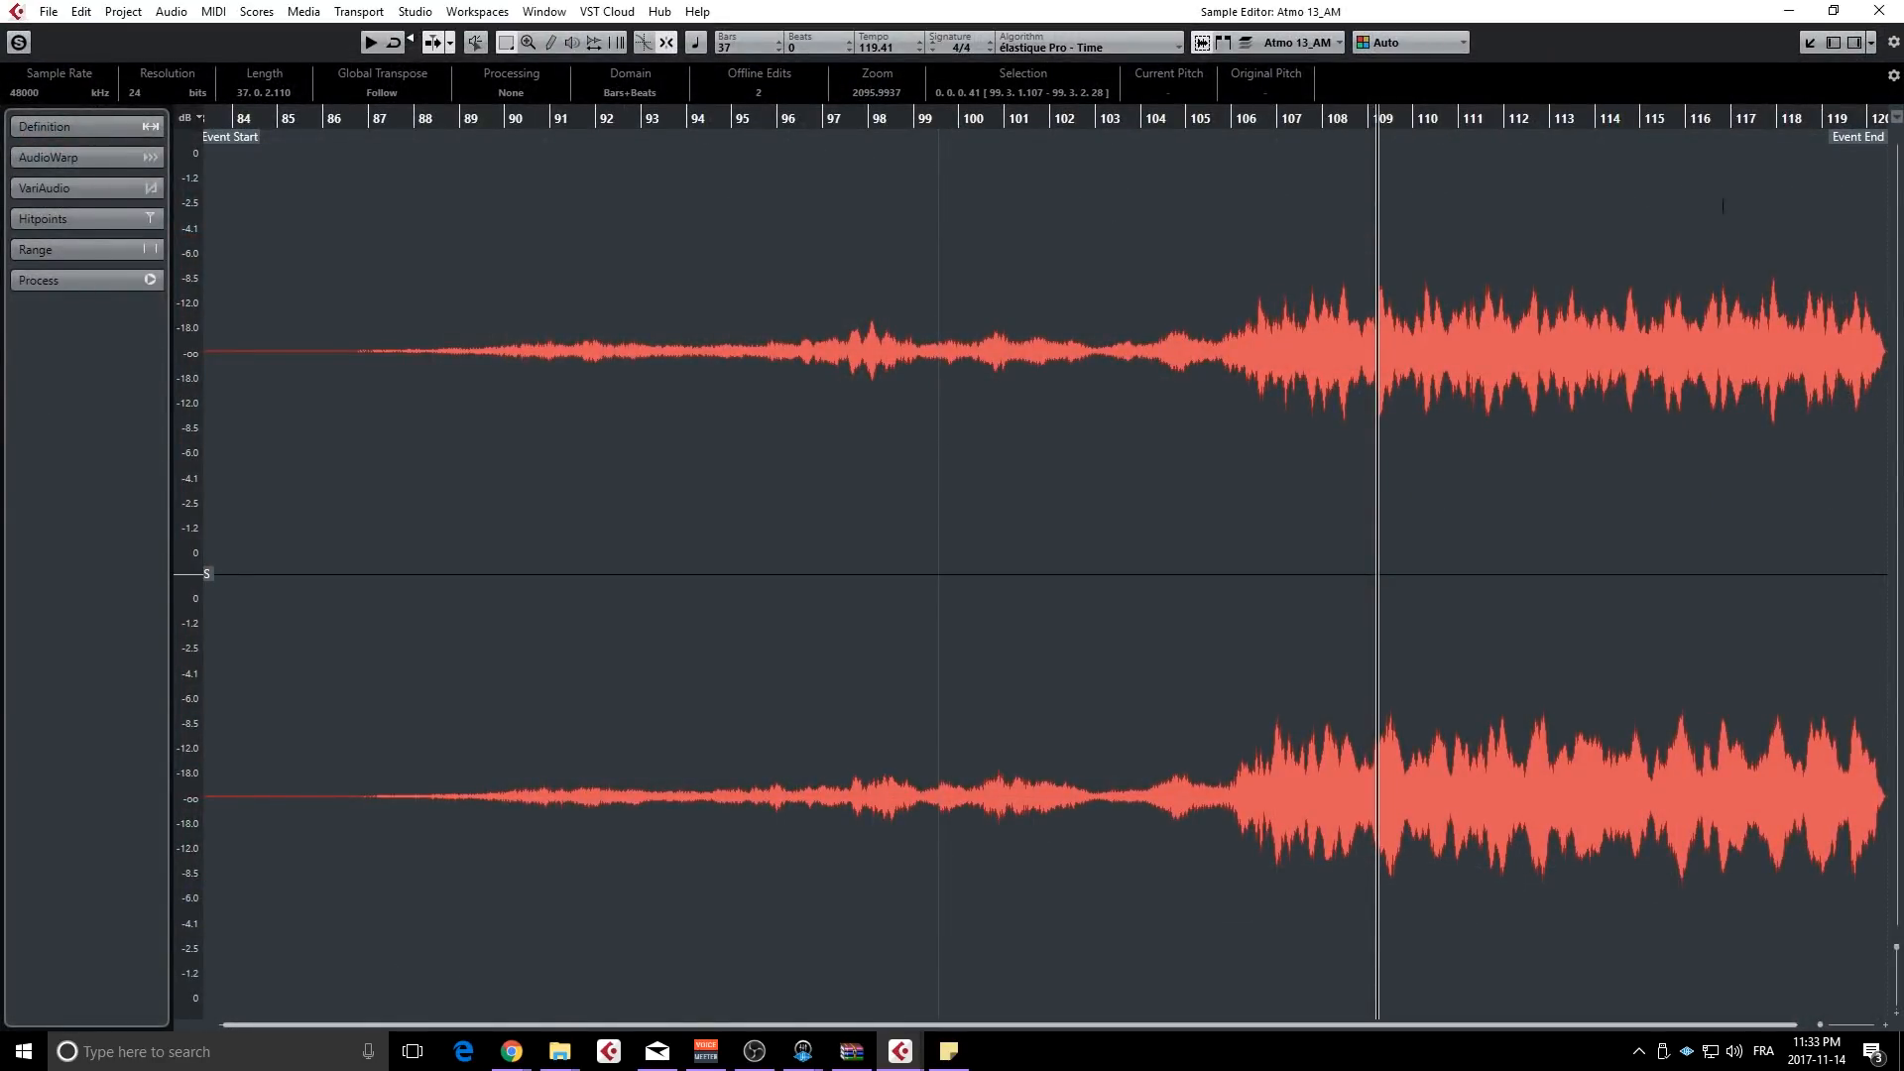
pyautogui.click(1879, 11)
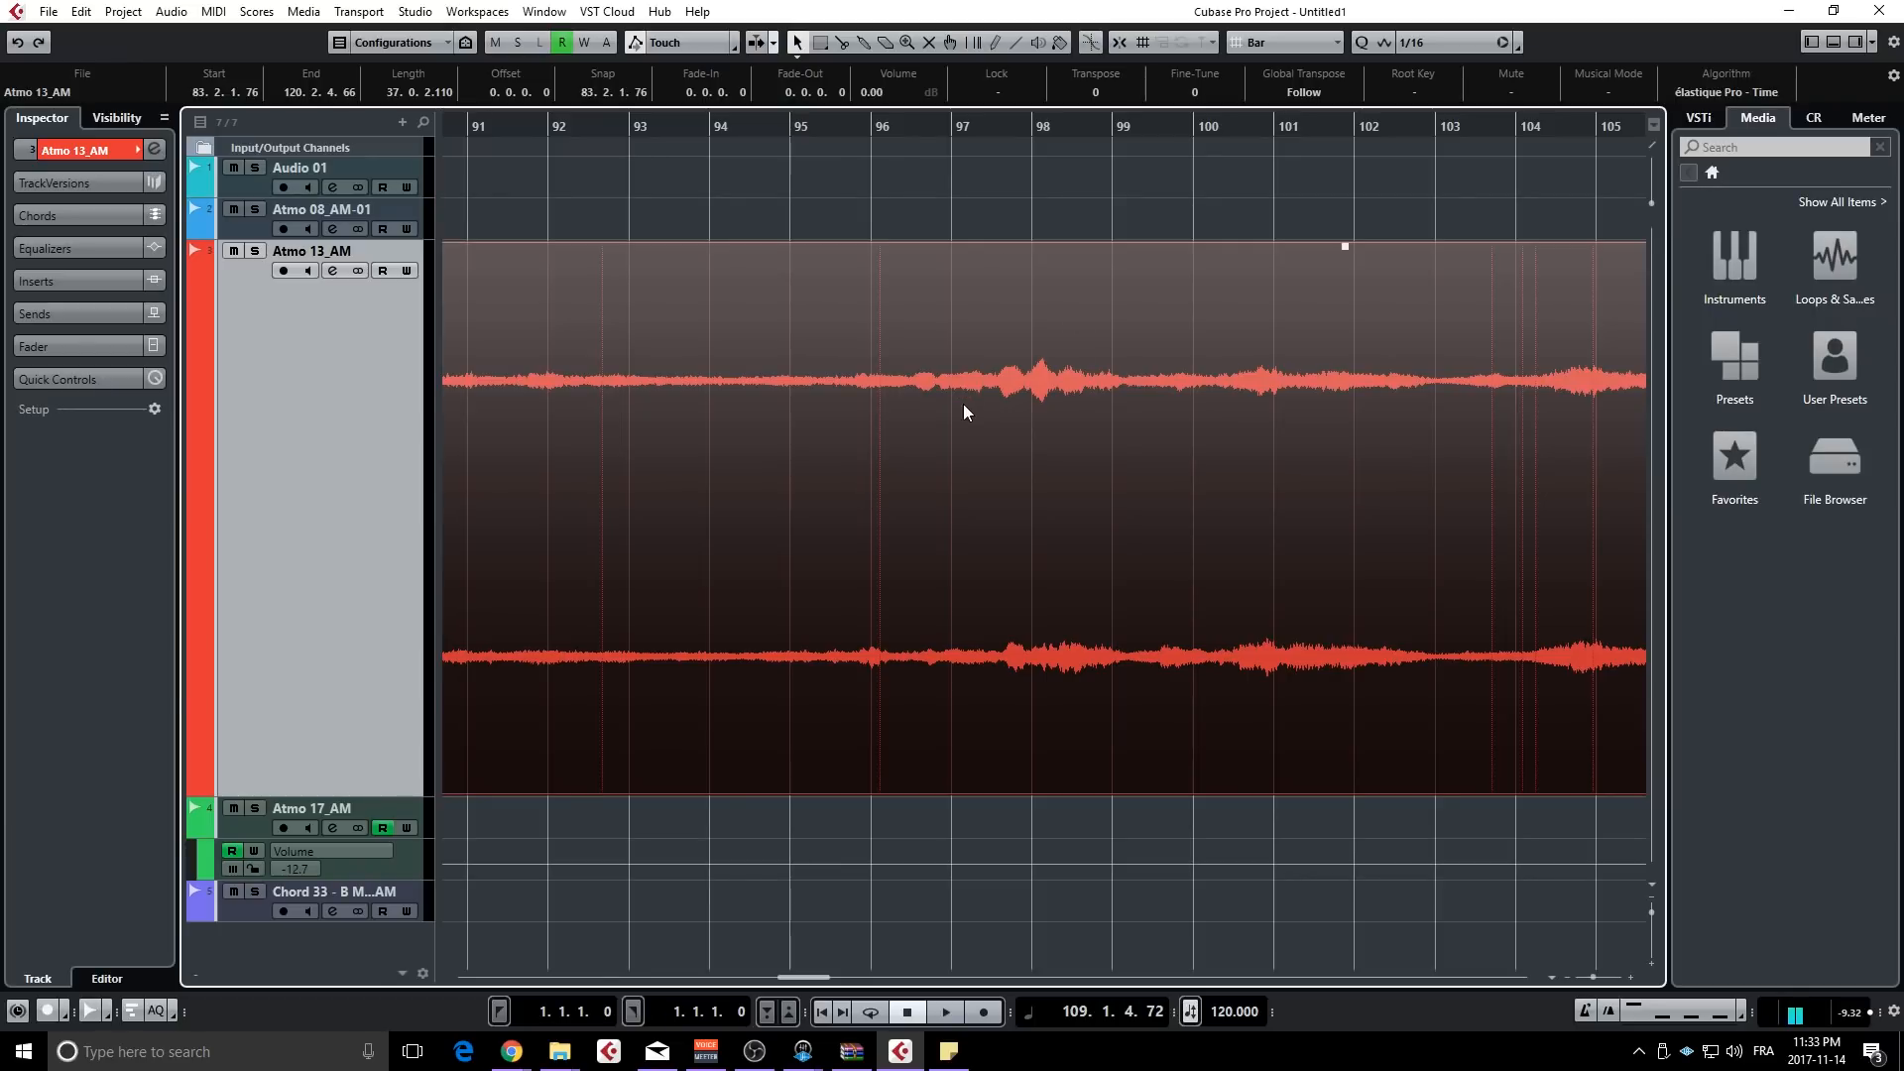
# - Reposition the project cursor across the Atmo 13_AM event, between bars 96 and 99 and back to about bar 93
pyautogui.moveTo(910, 131)
pyautogui.mouseDown()
pyautogui.moveTo(1052, 128)
pyautogui.moveTo(840, 136)
pyautogui.moveTo(986, 153)
pyautogui.moveTo(934, 158)
pyautogui.mouseUp()
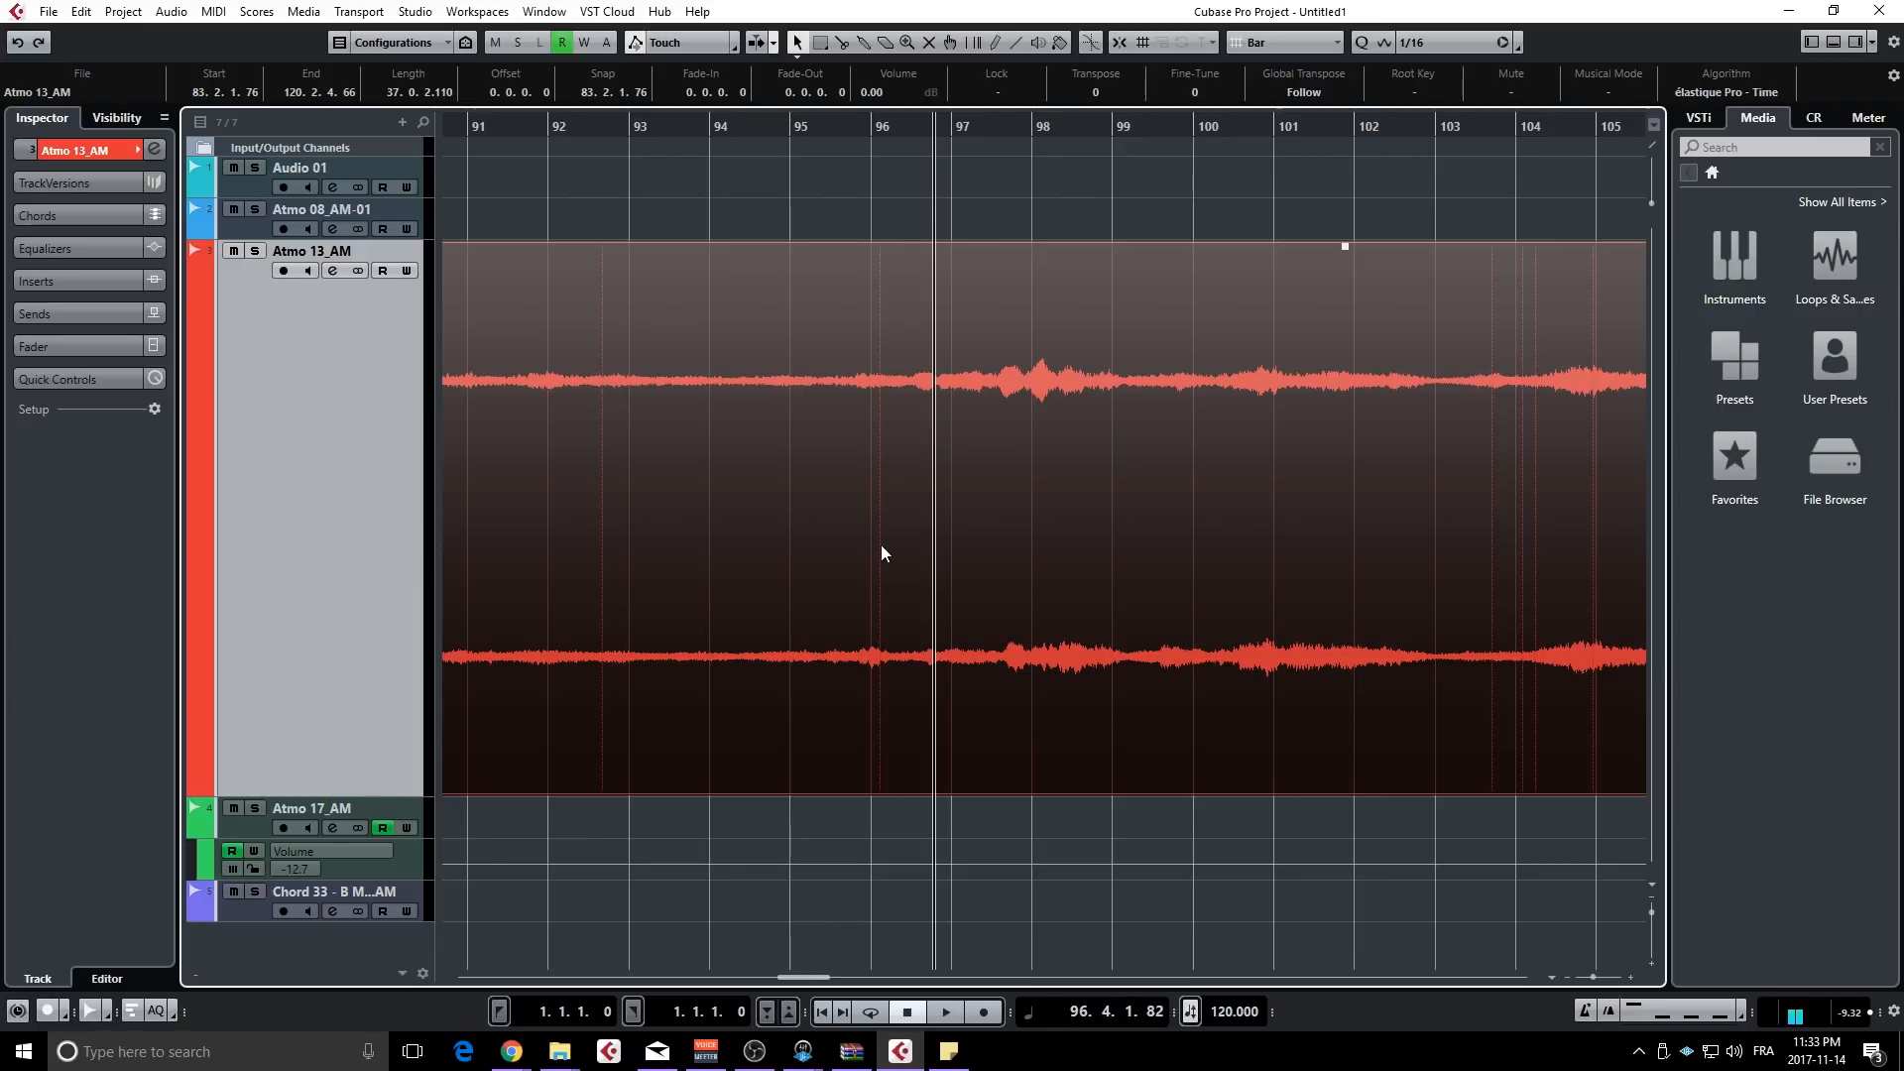
pyautogui.moveTo(881, 544); pyautogui.dragTo(976, 533)
pyautogui.keyDown('alt'); pyautogui.keyDown('shift'); pyautogui.click(1134, 542); pyautogui.keyUp('shift'); pyautogui.keyUp('alt')
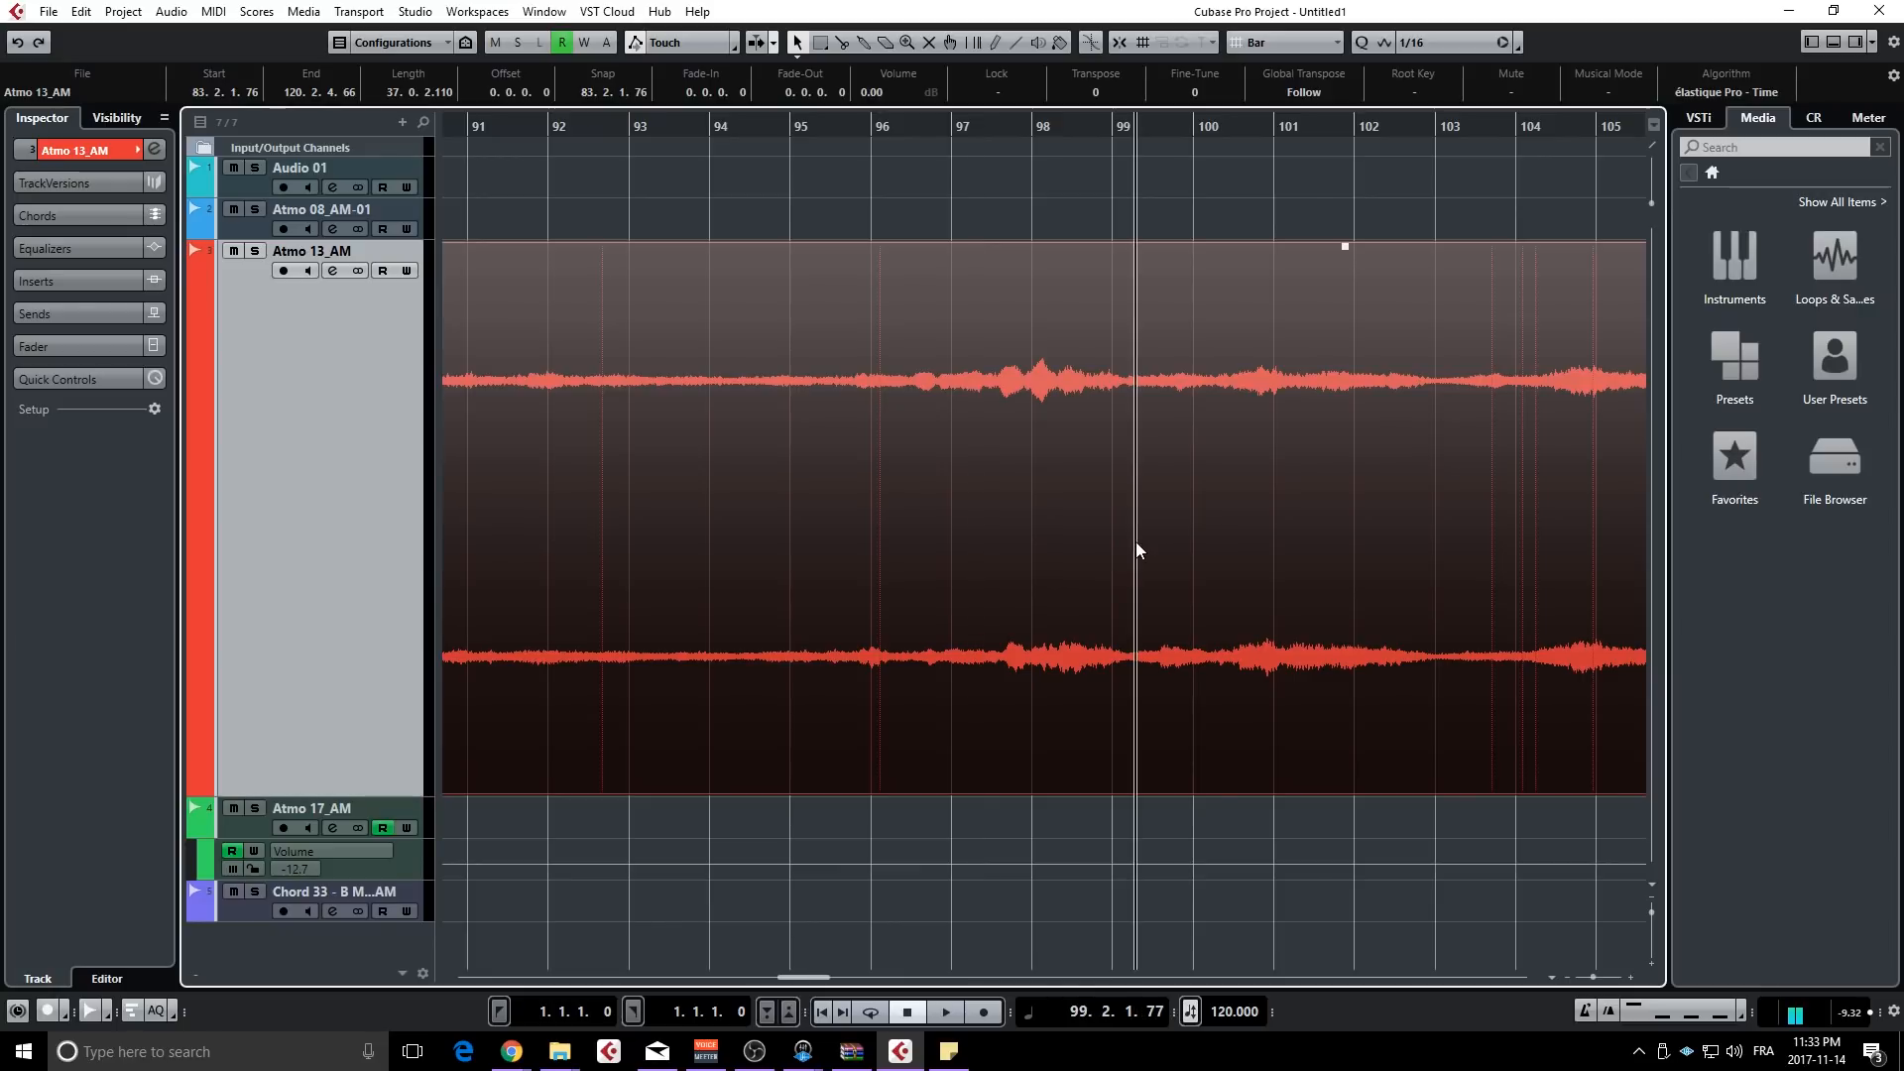
pyautogui.moveTo(1136, 543)
pyautogui.mouseDown()
pyautogui.moveTo(1058, 523)
pyautogui.moveTo(1054, 553)
pyautogui.moveTo(681, 535)
pyautogui.moveTo(1129, 544)
pyautogui.mouseUp()
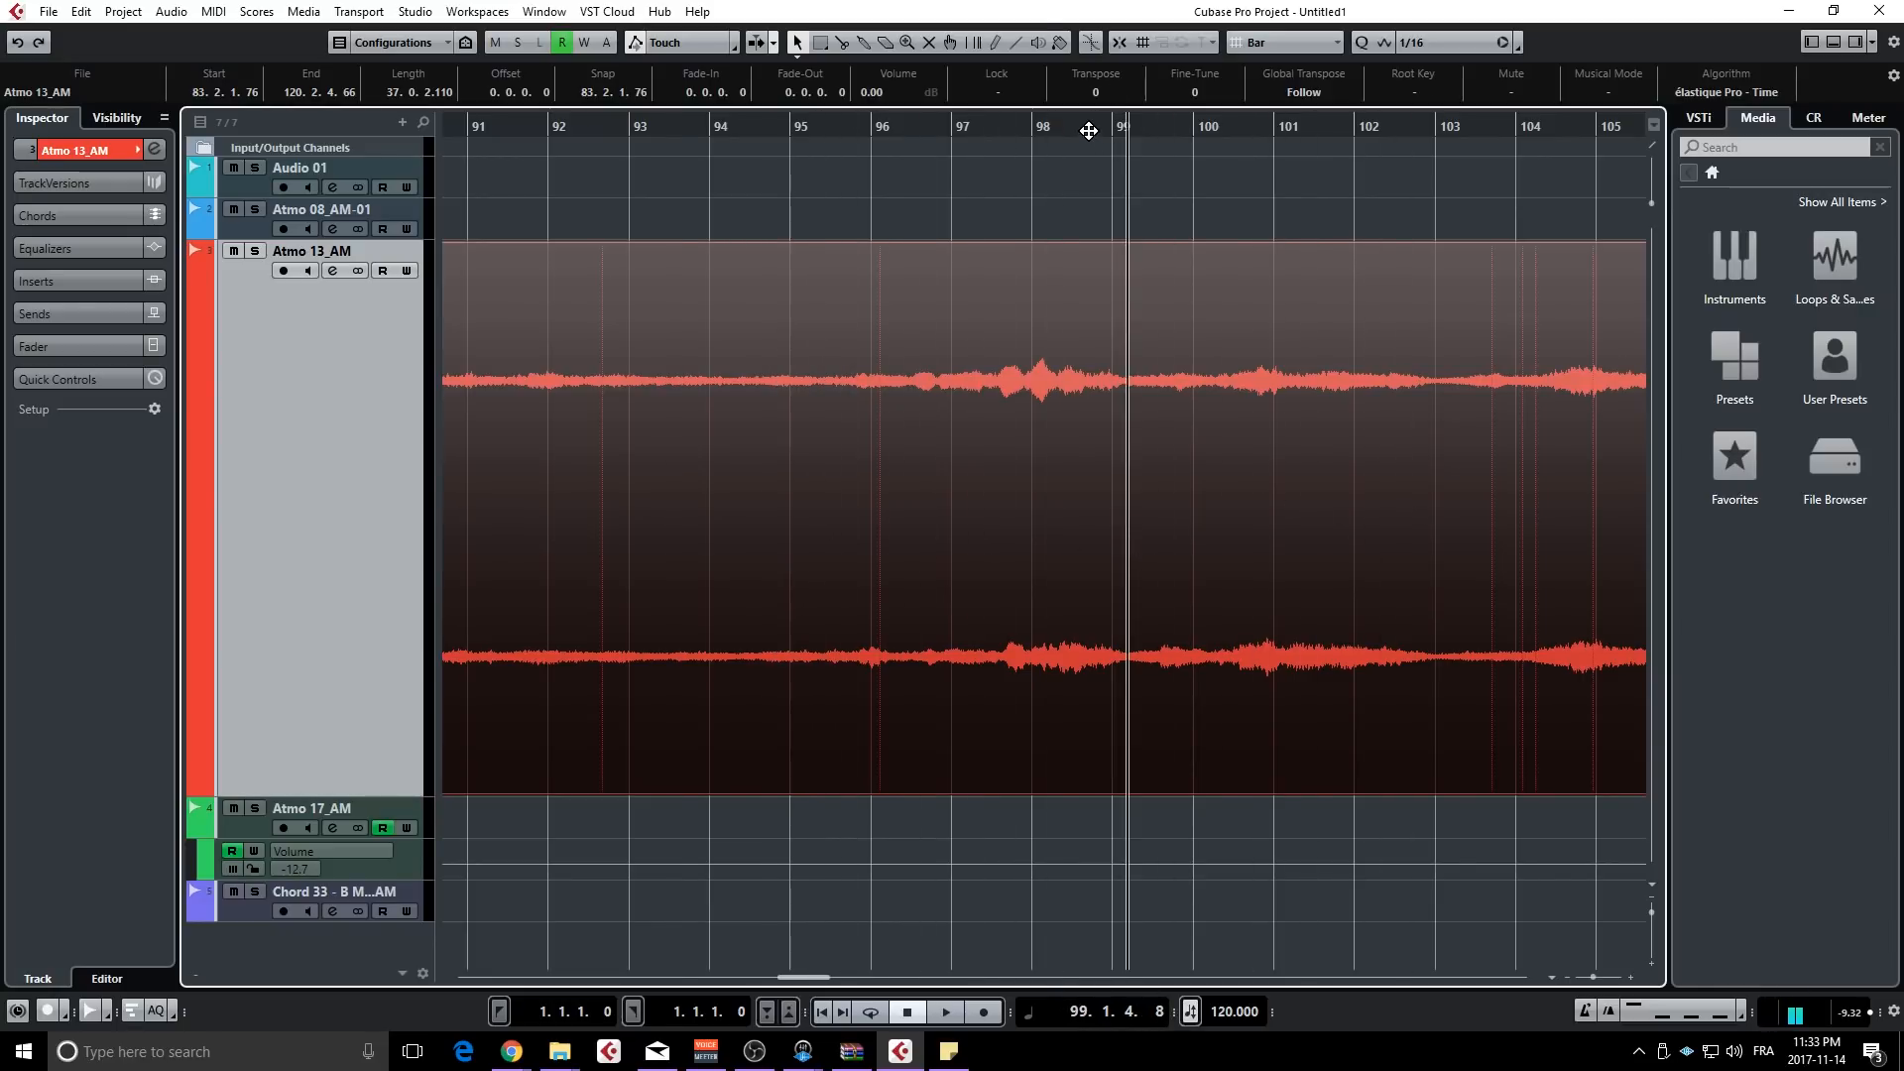
pyautogui.moveTo(1095, 137); pyautogui.dragTo(910, 135)
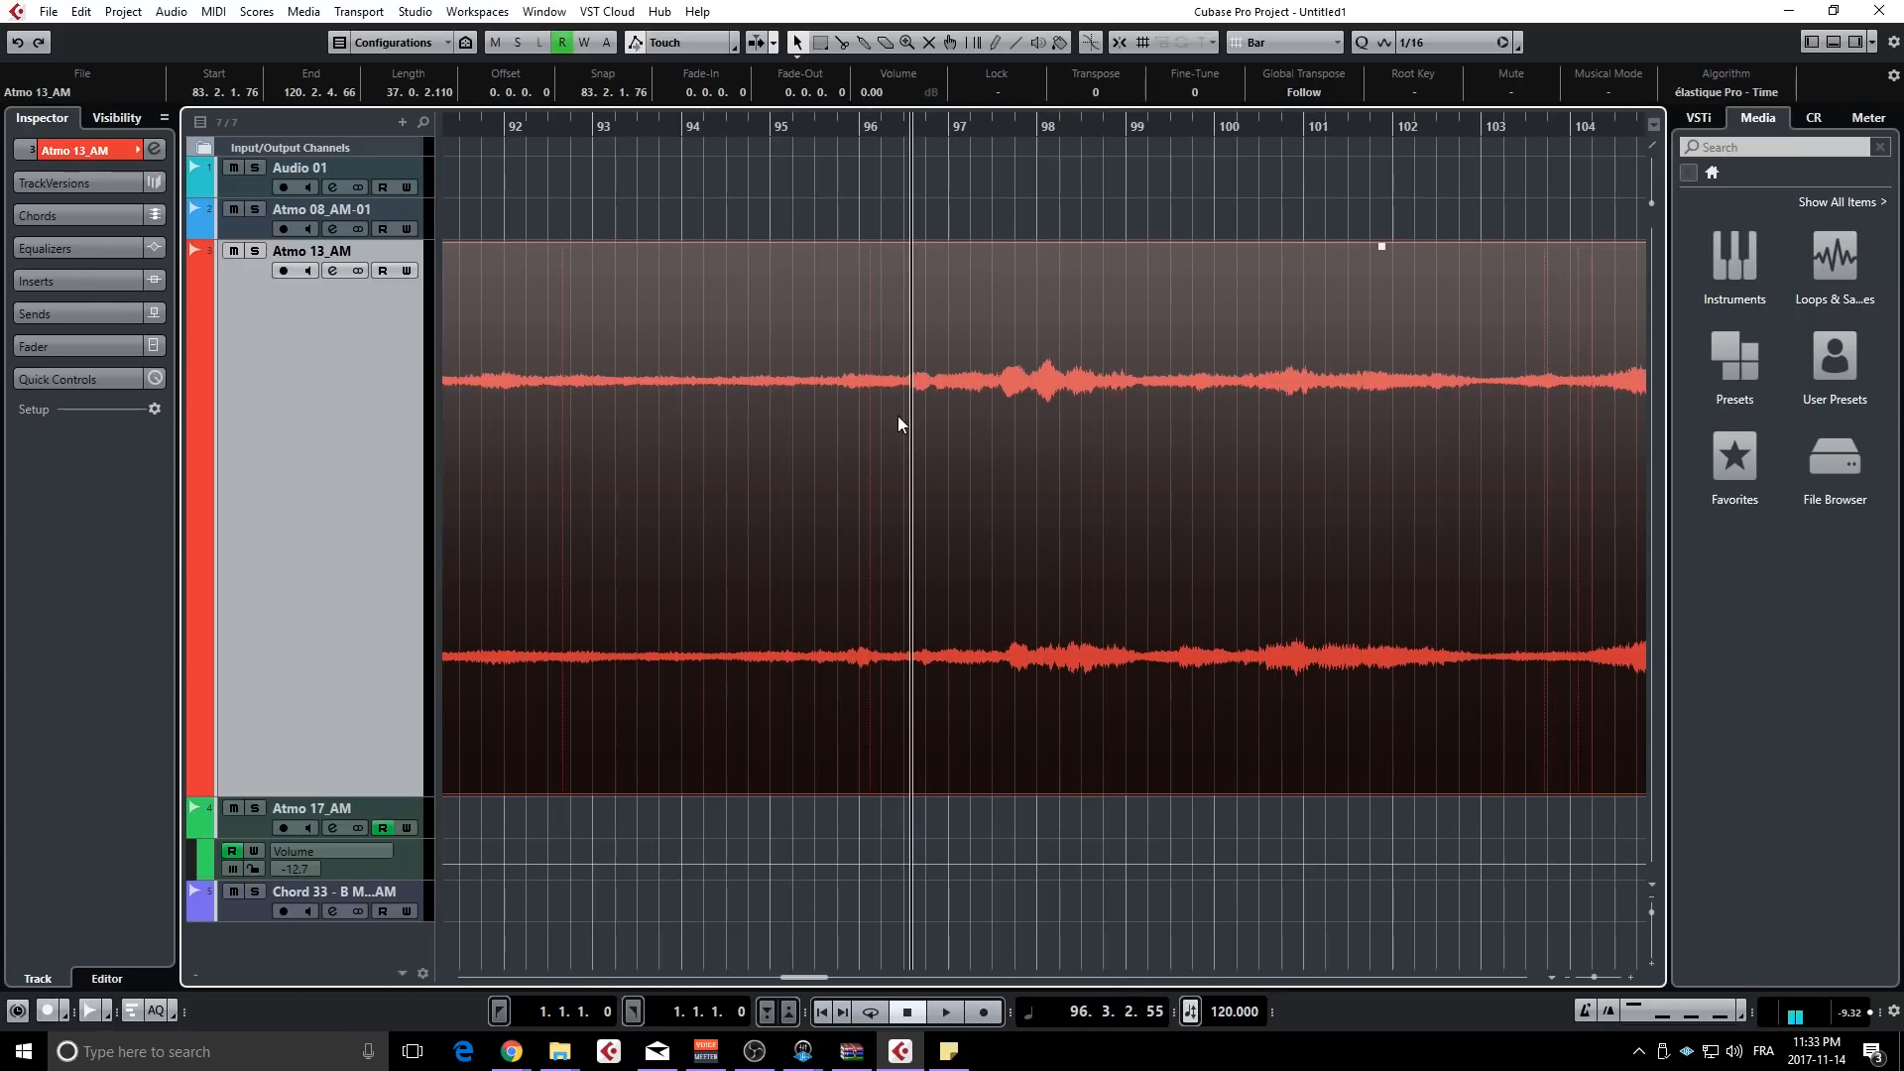
pyautogui.scroll(-5, 889, 430)
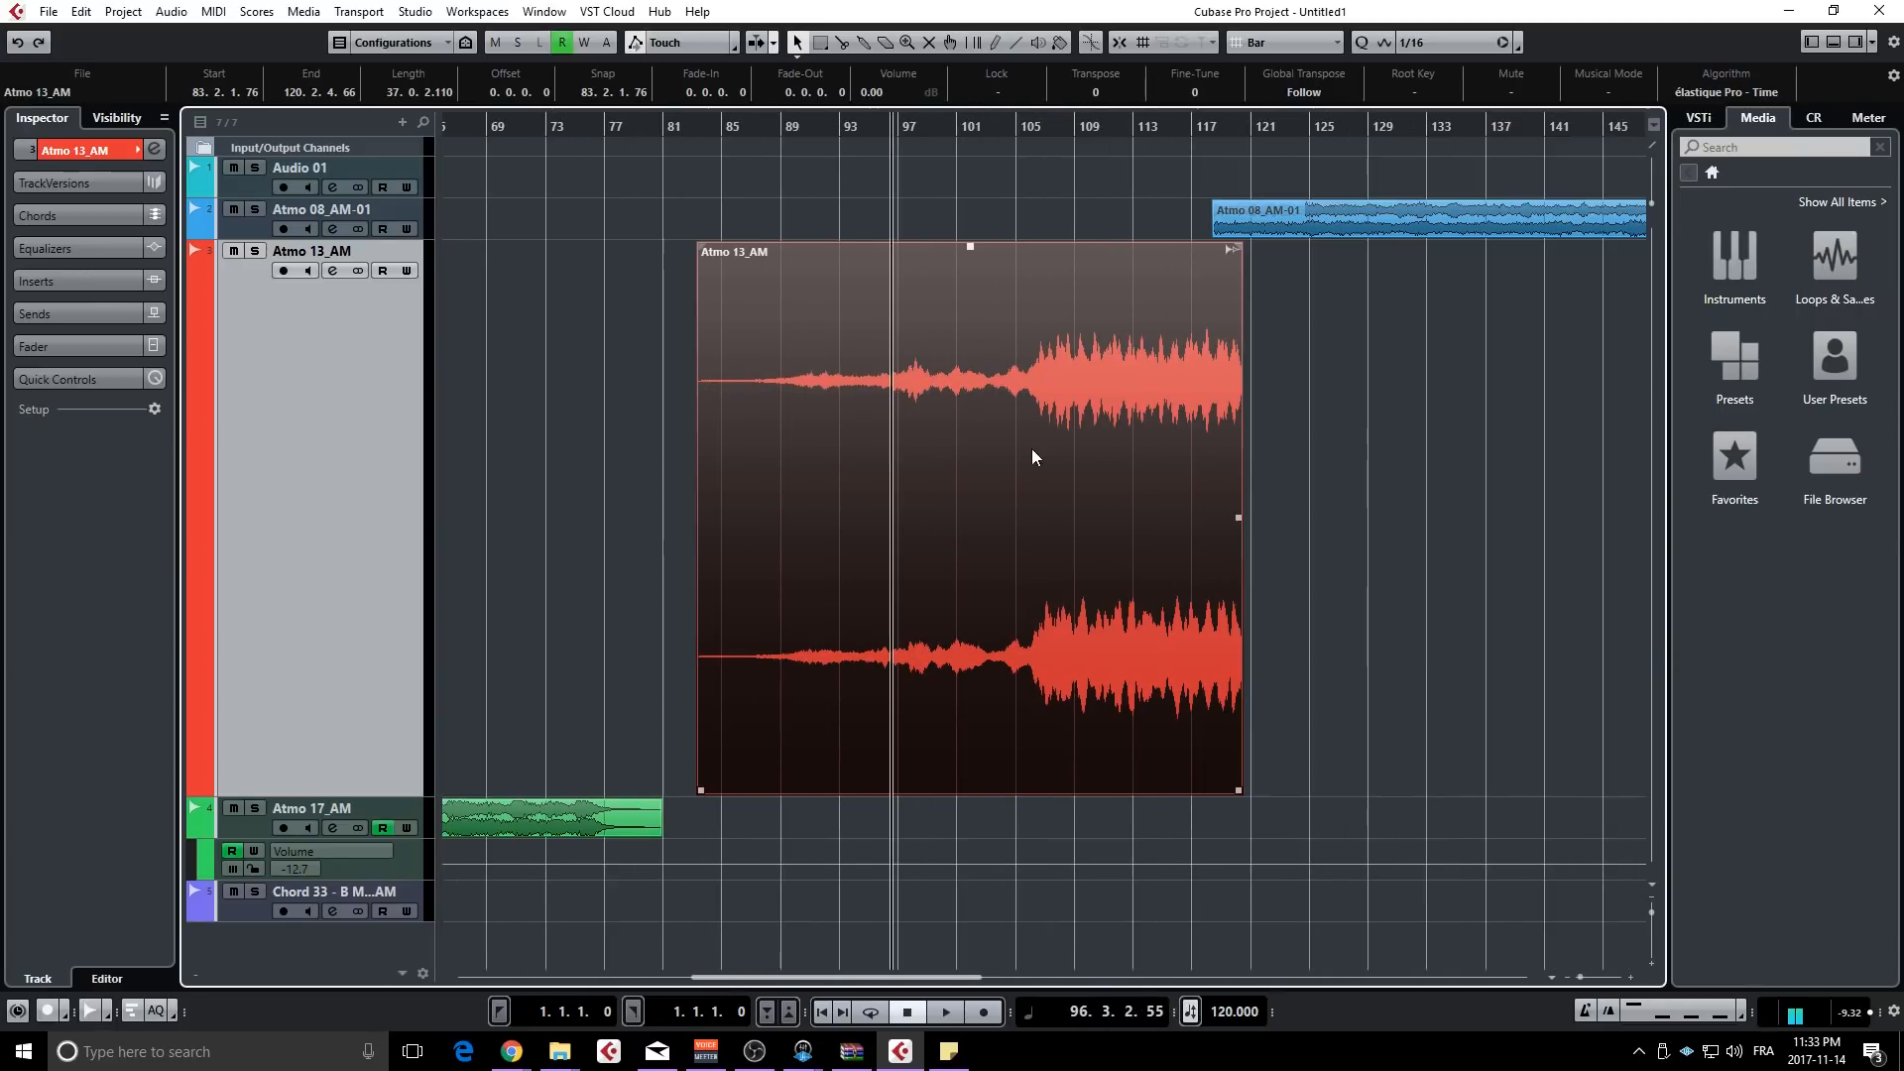
pyautogui.moveTo(1159, 127); pyautogui.dragTo(848, 129)
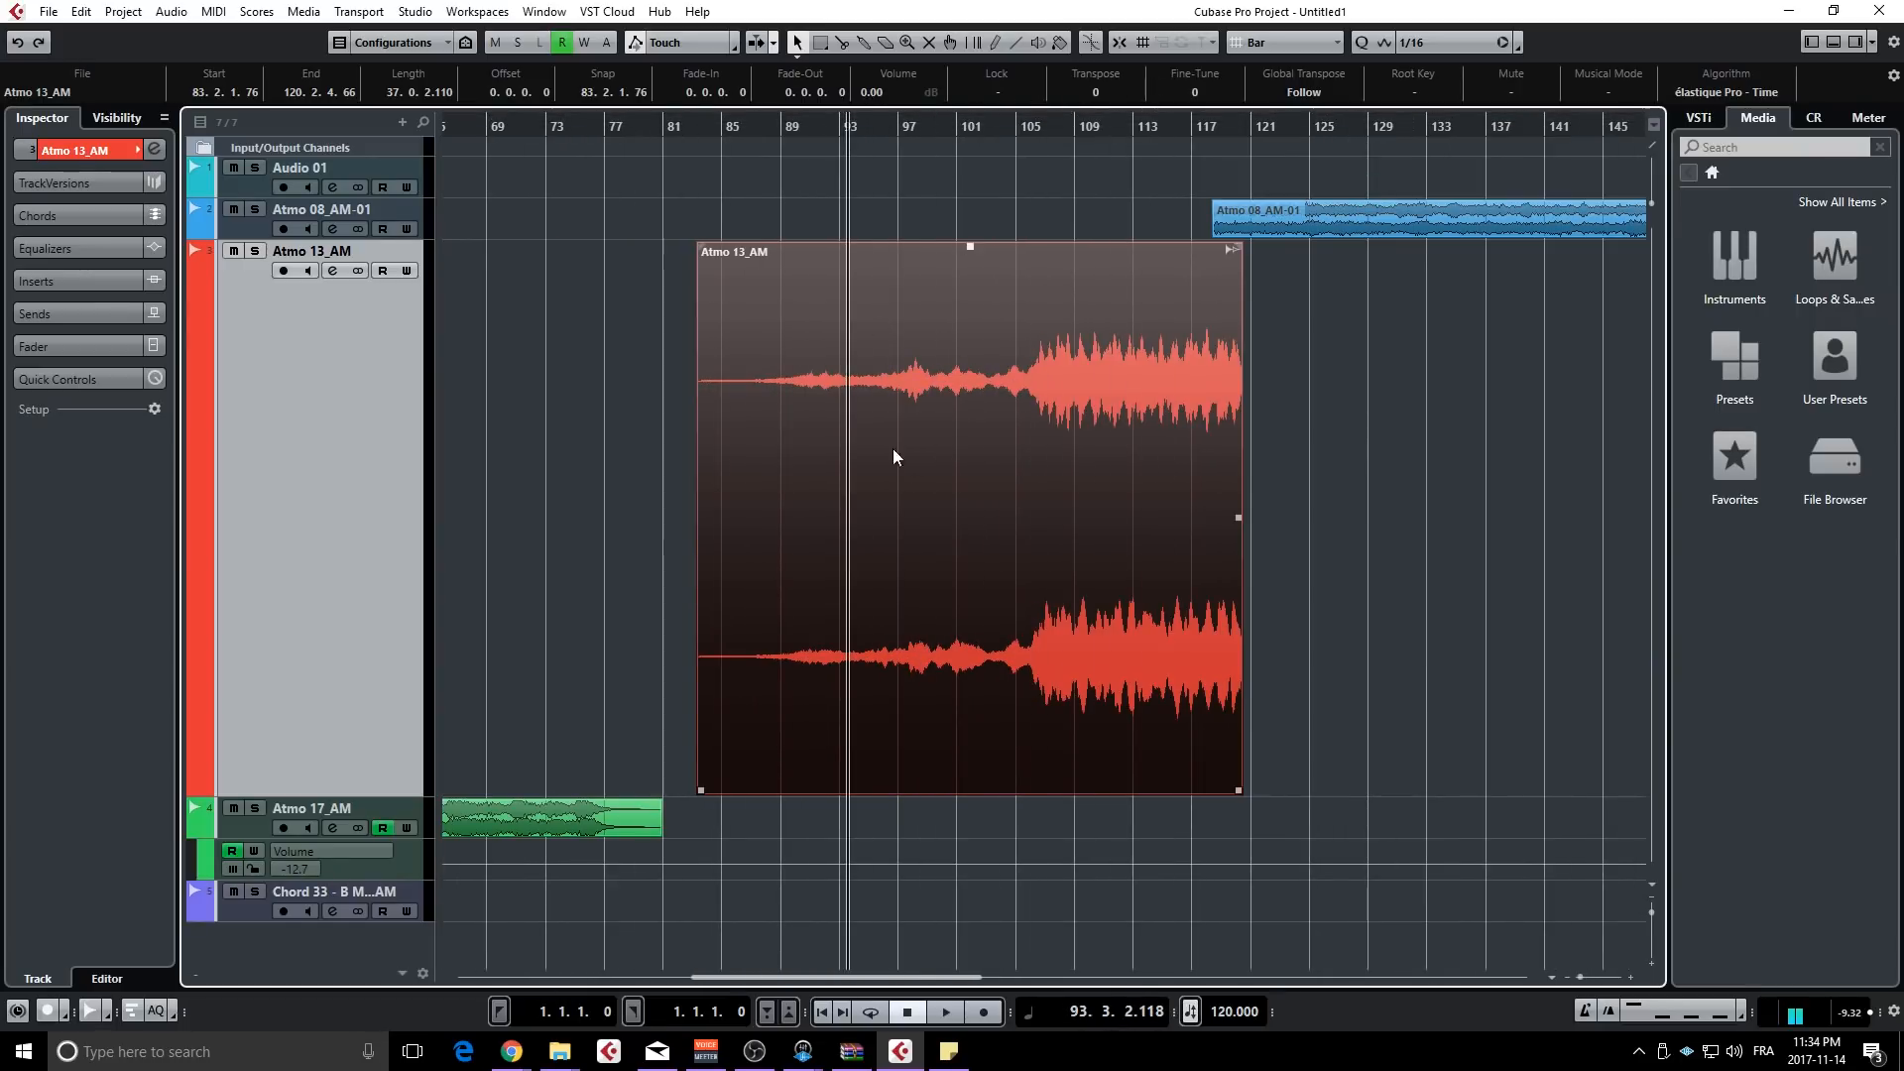
# - Play Atmo 13_AM while relocating the playback position directly on the event, ending near bar 116, and stop playback
pyautogui.hotkey('alt', 'shift')
pyautogui.press('space')
pyautogui.press('space')
pyautogui.keyDown('alt'); pyautogui.keyDown('shift'); pyautogui.click(1040, 606); pyautogui.keyUp('shift'); pyautogui.keyUp('alt')
pyautogui.press('space')
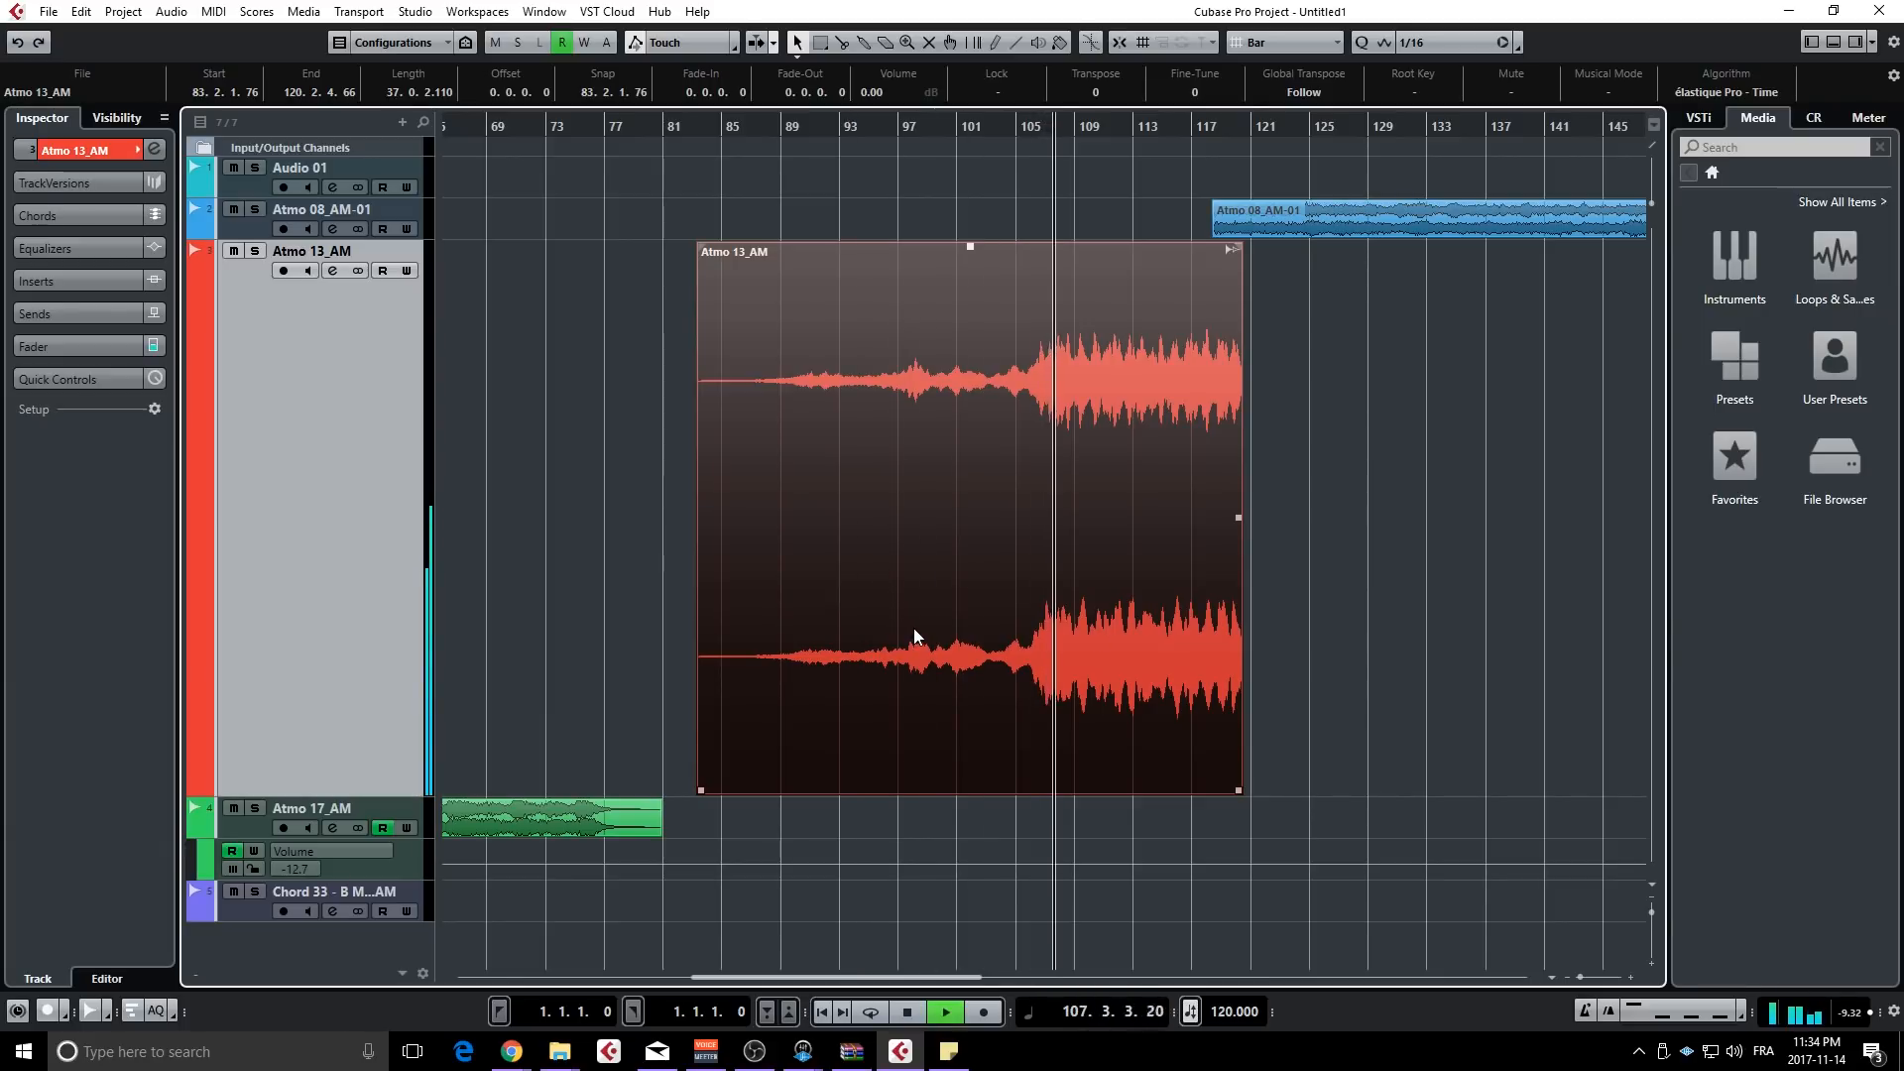
pyautogui.click(885, 632)
pyautogui.click(960, 635)
pyautogui.click(1086, 639)
pyautogui.click(1177, 645)
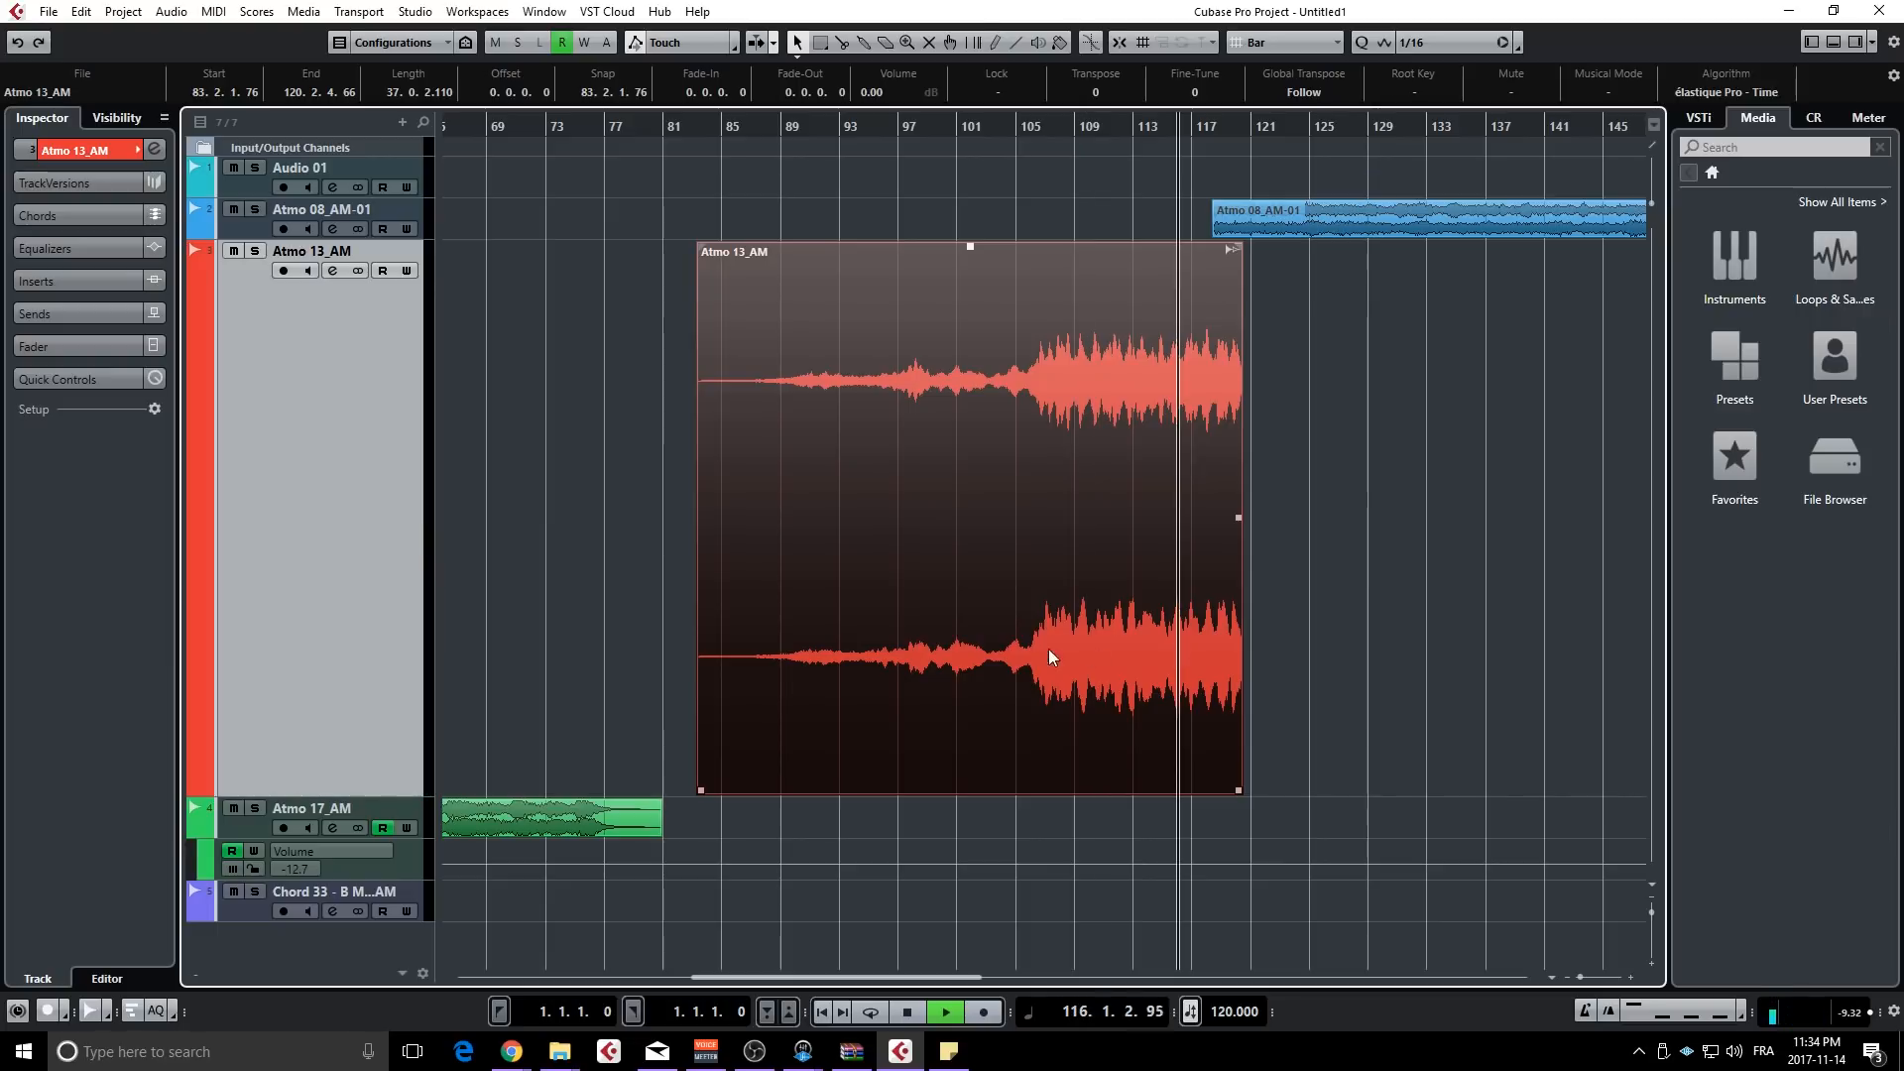
pyautogui.press('space')
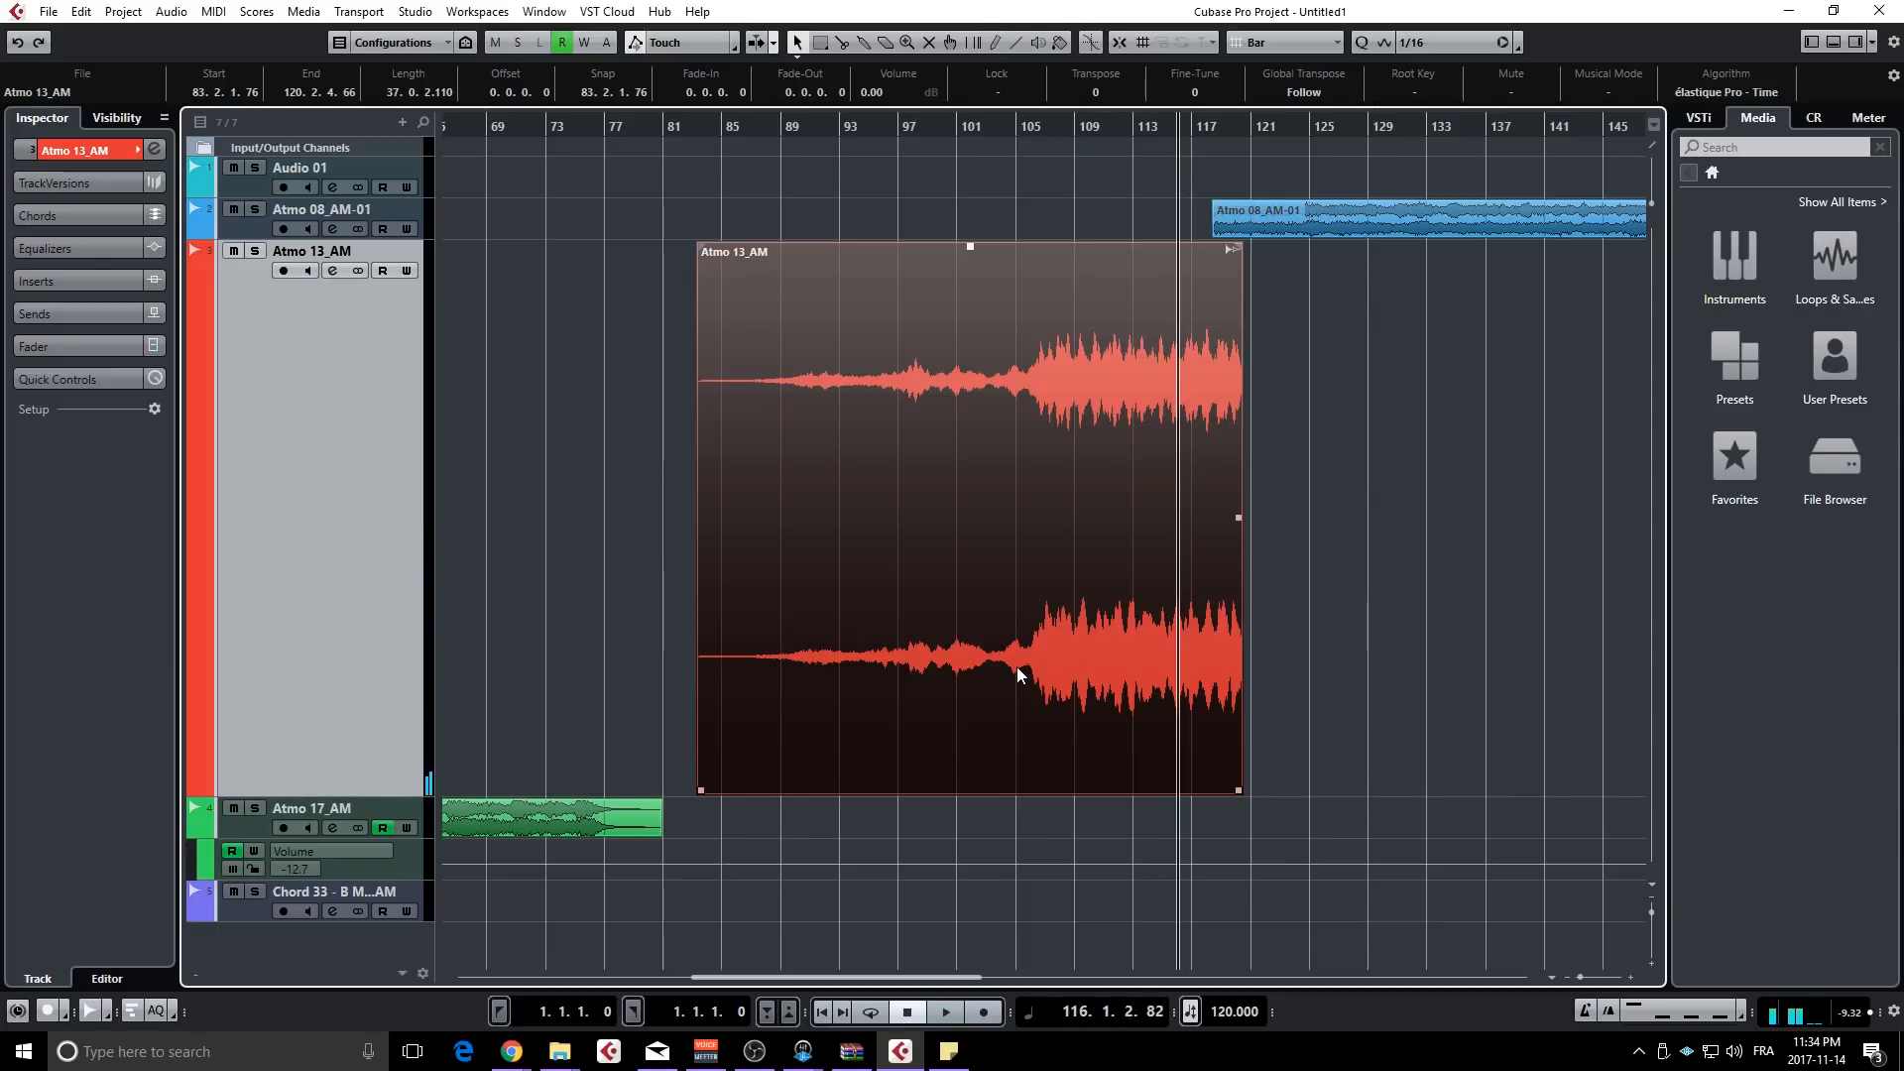
# - Show the Video Player, scrub the project cursor to about bar 110 and play from there, and close the player
pyautogui.press('F8')
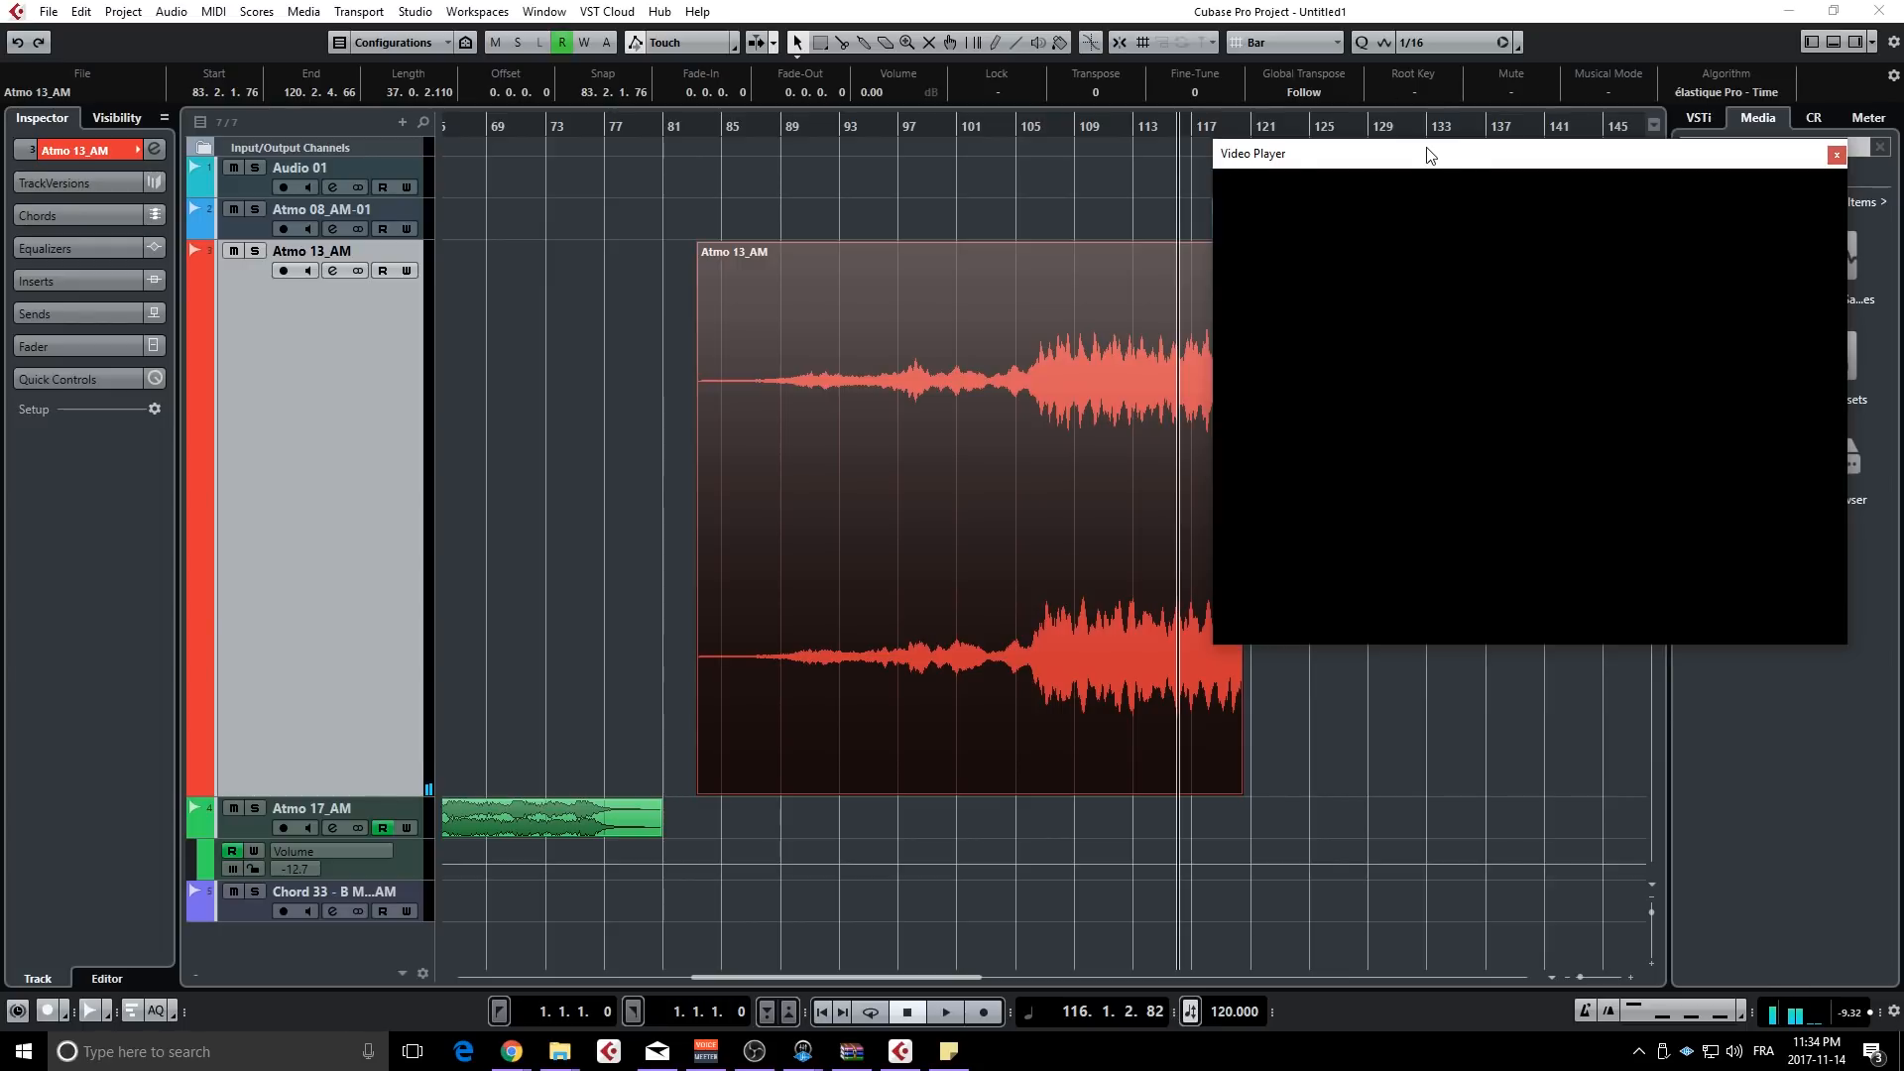
pyautogui.moveTo(1426, 147); pyautogui.dragTo(1453, 153)
pyautogui.click(1038, 413)
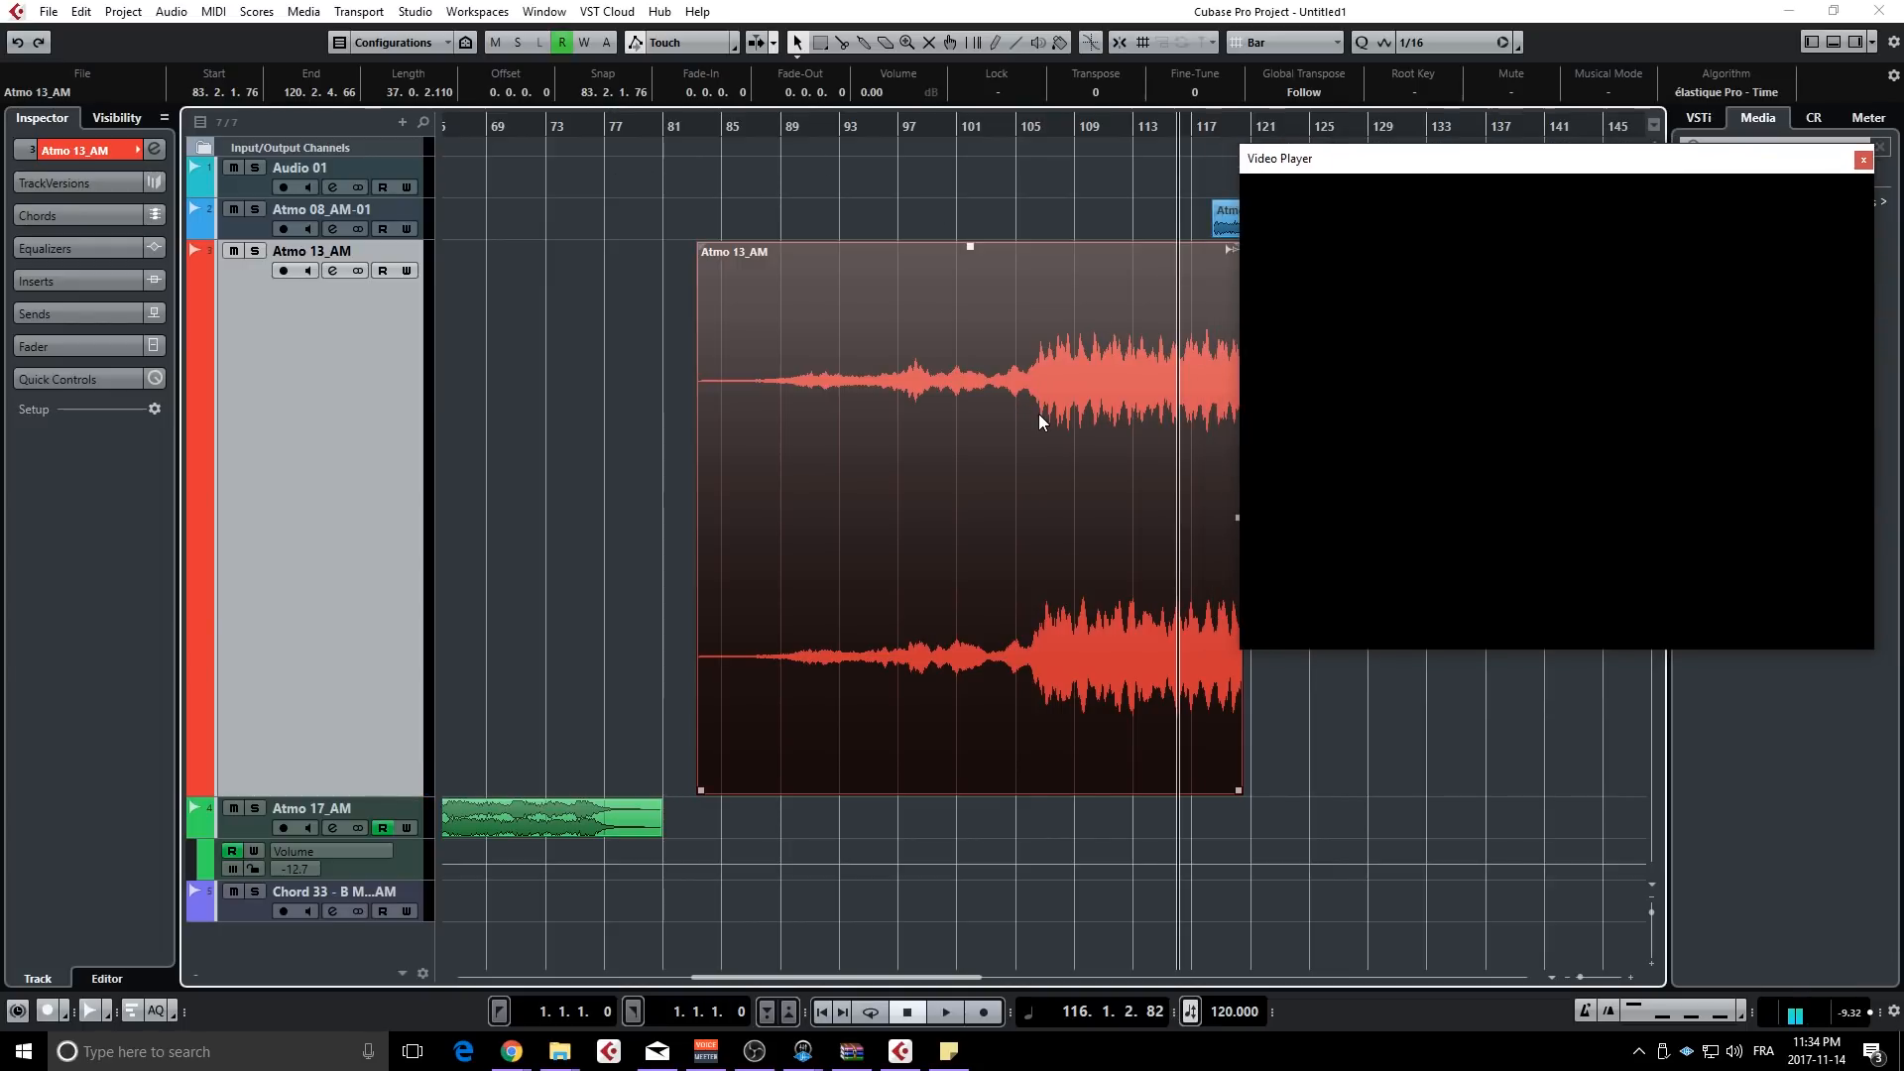
pyautogui.moveTo(1038, 414); pyautogui.dragTo(713, 401)
pyautogui.moveTo(819, 129); pyautogui.dragTo(775, 132)
pyautogui.moveTo(1310, 132); pyautogui.dragTo(1099, 466)
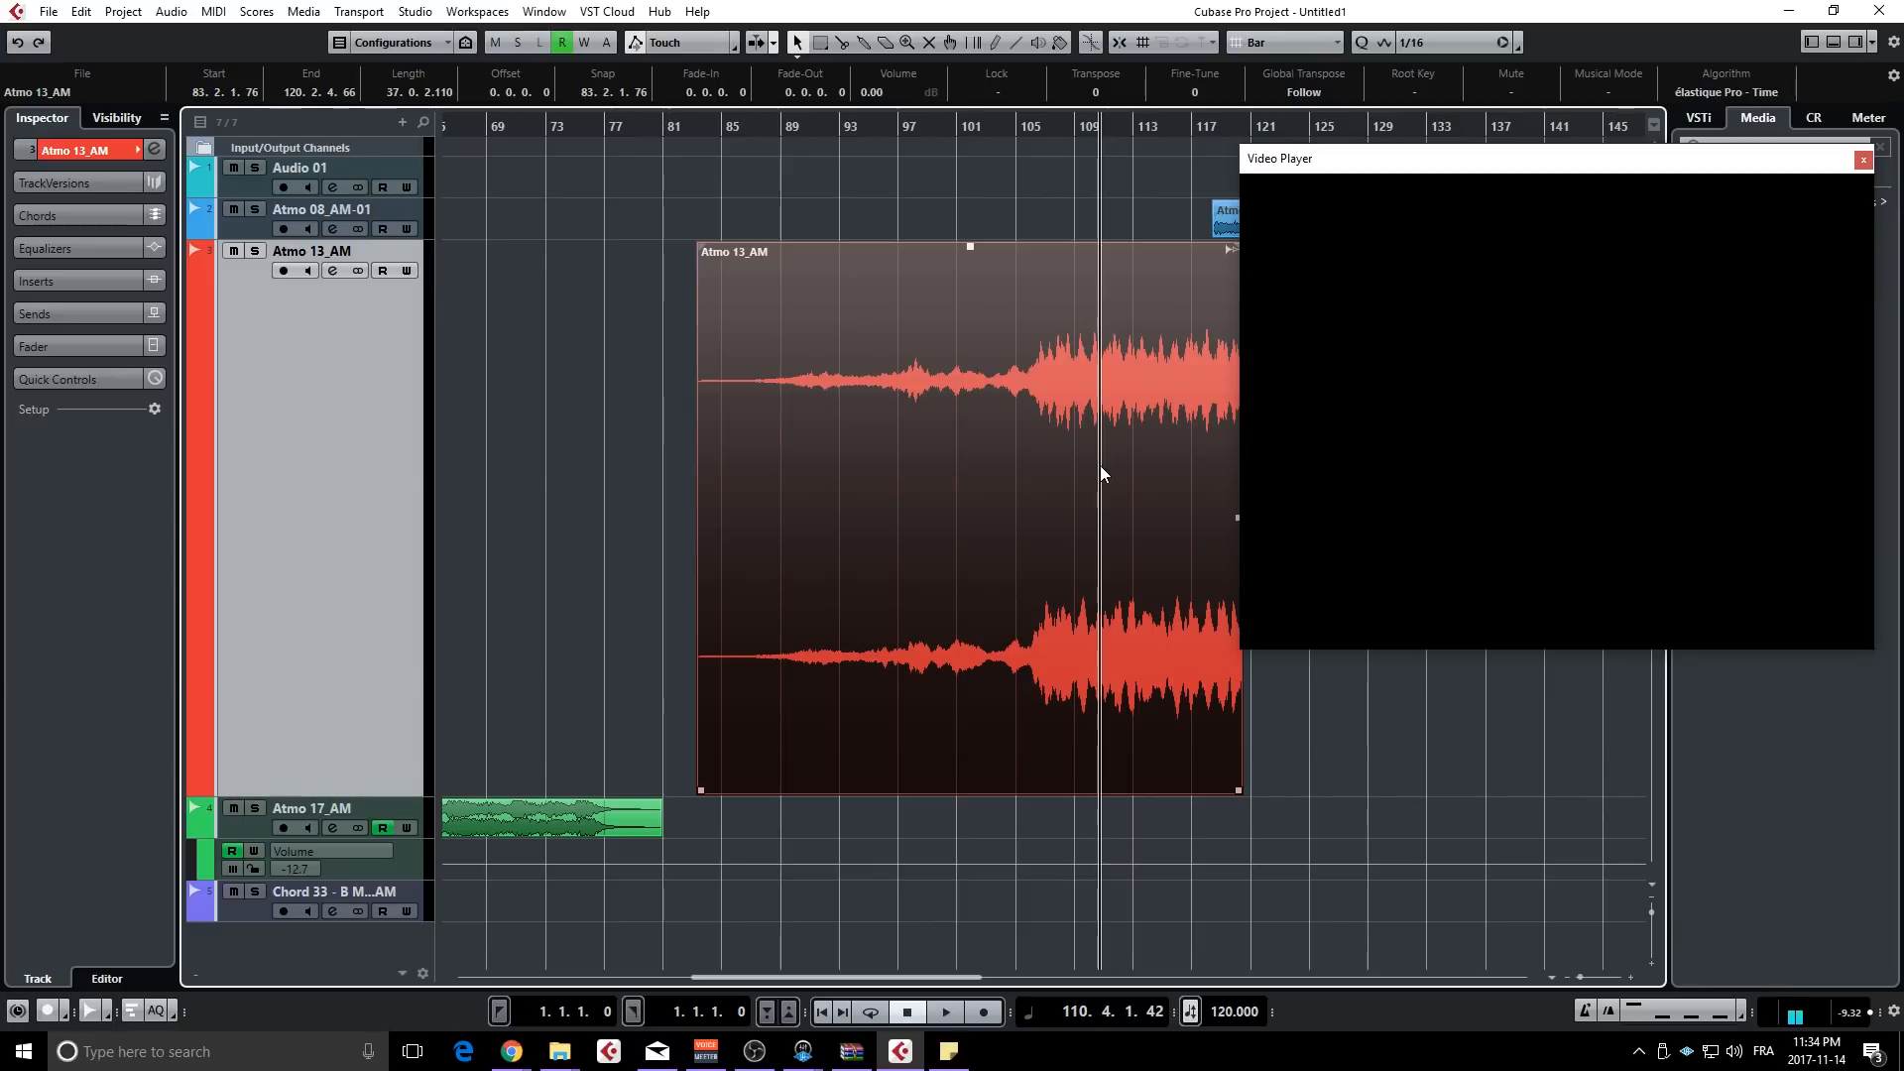
pyautogui.press('space')
pyautogui.press('space')
pyautogui.click(1863, 159)
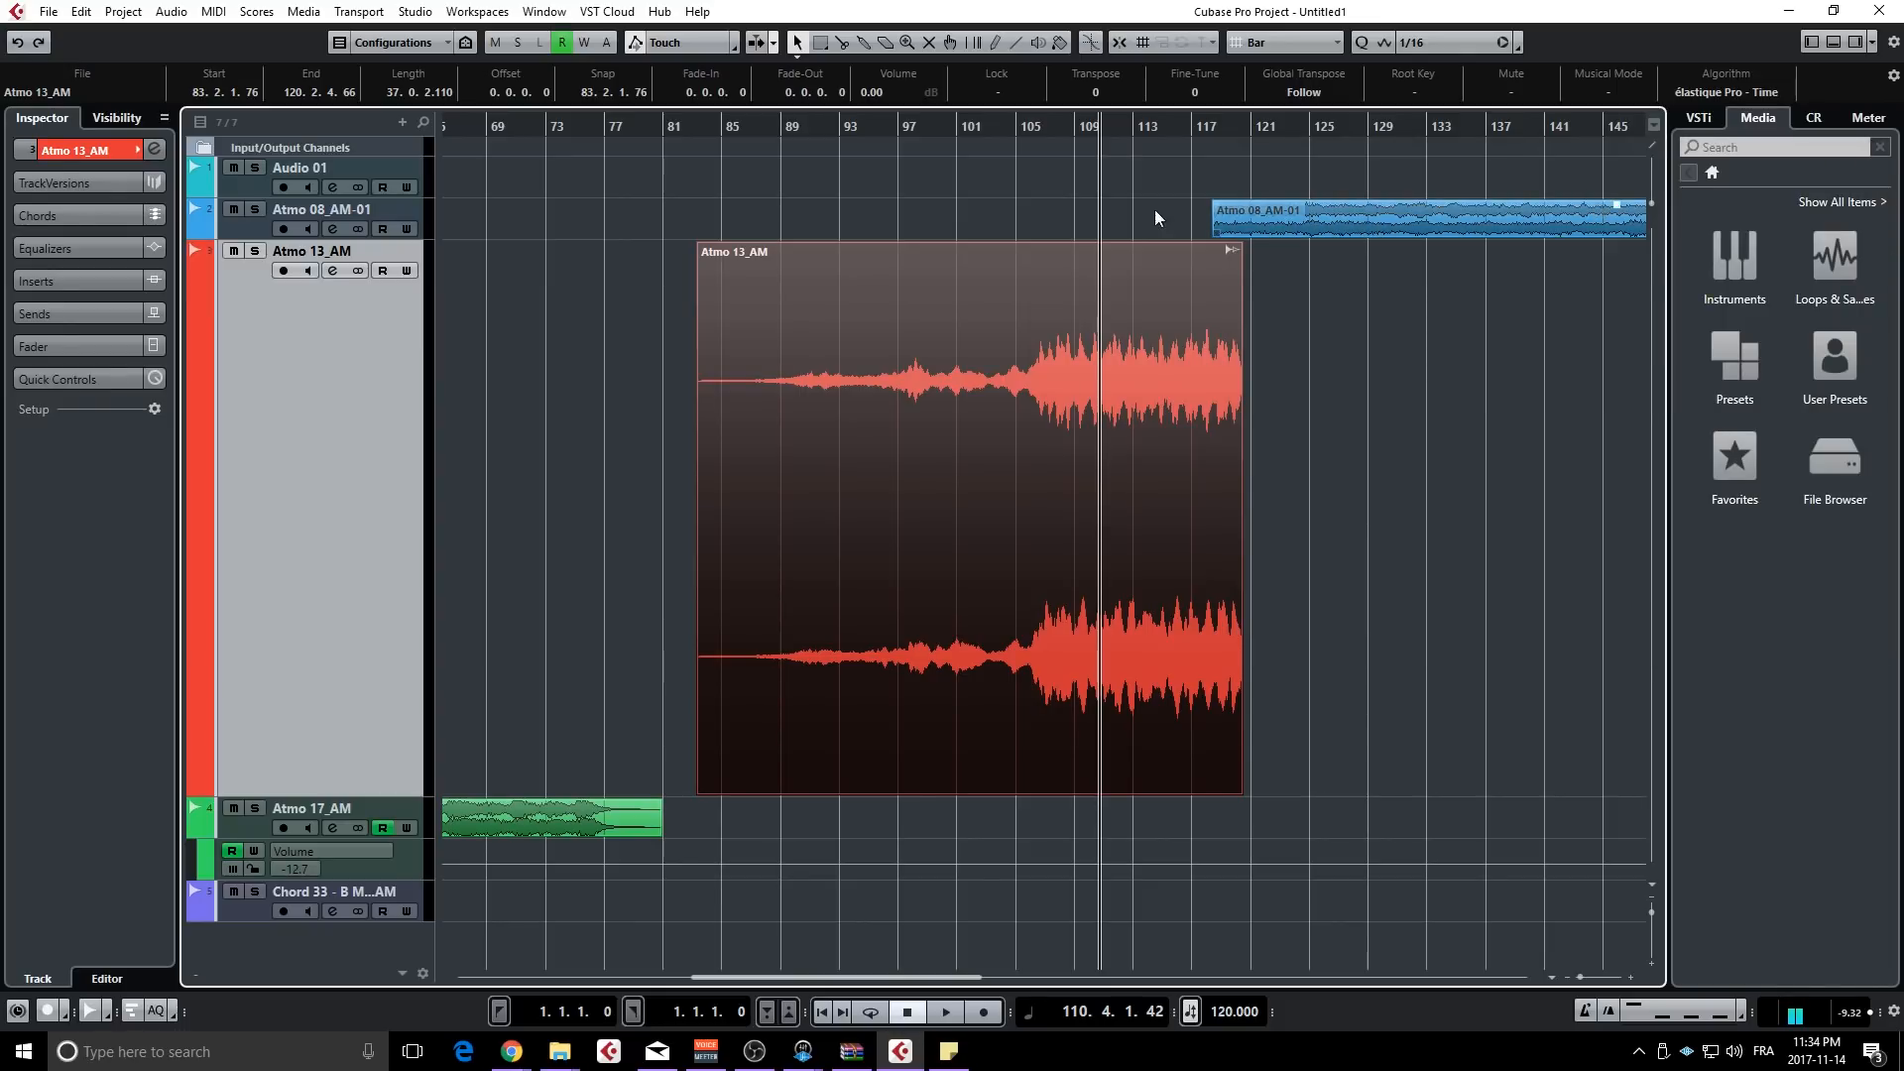
# - Load Tube Compressor in Atmo 13_AM's first insert slot and raise its Drive to 1.3 dB
pyautogui.click(99, 282)
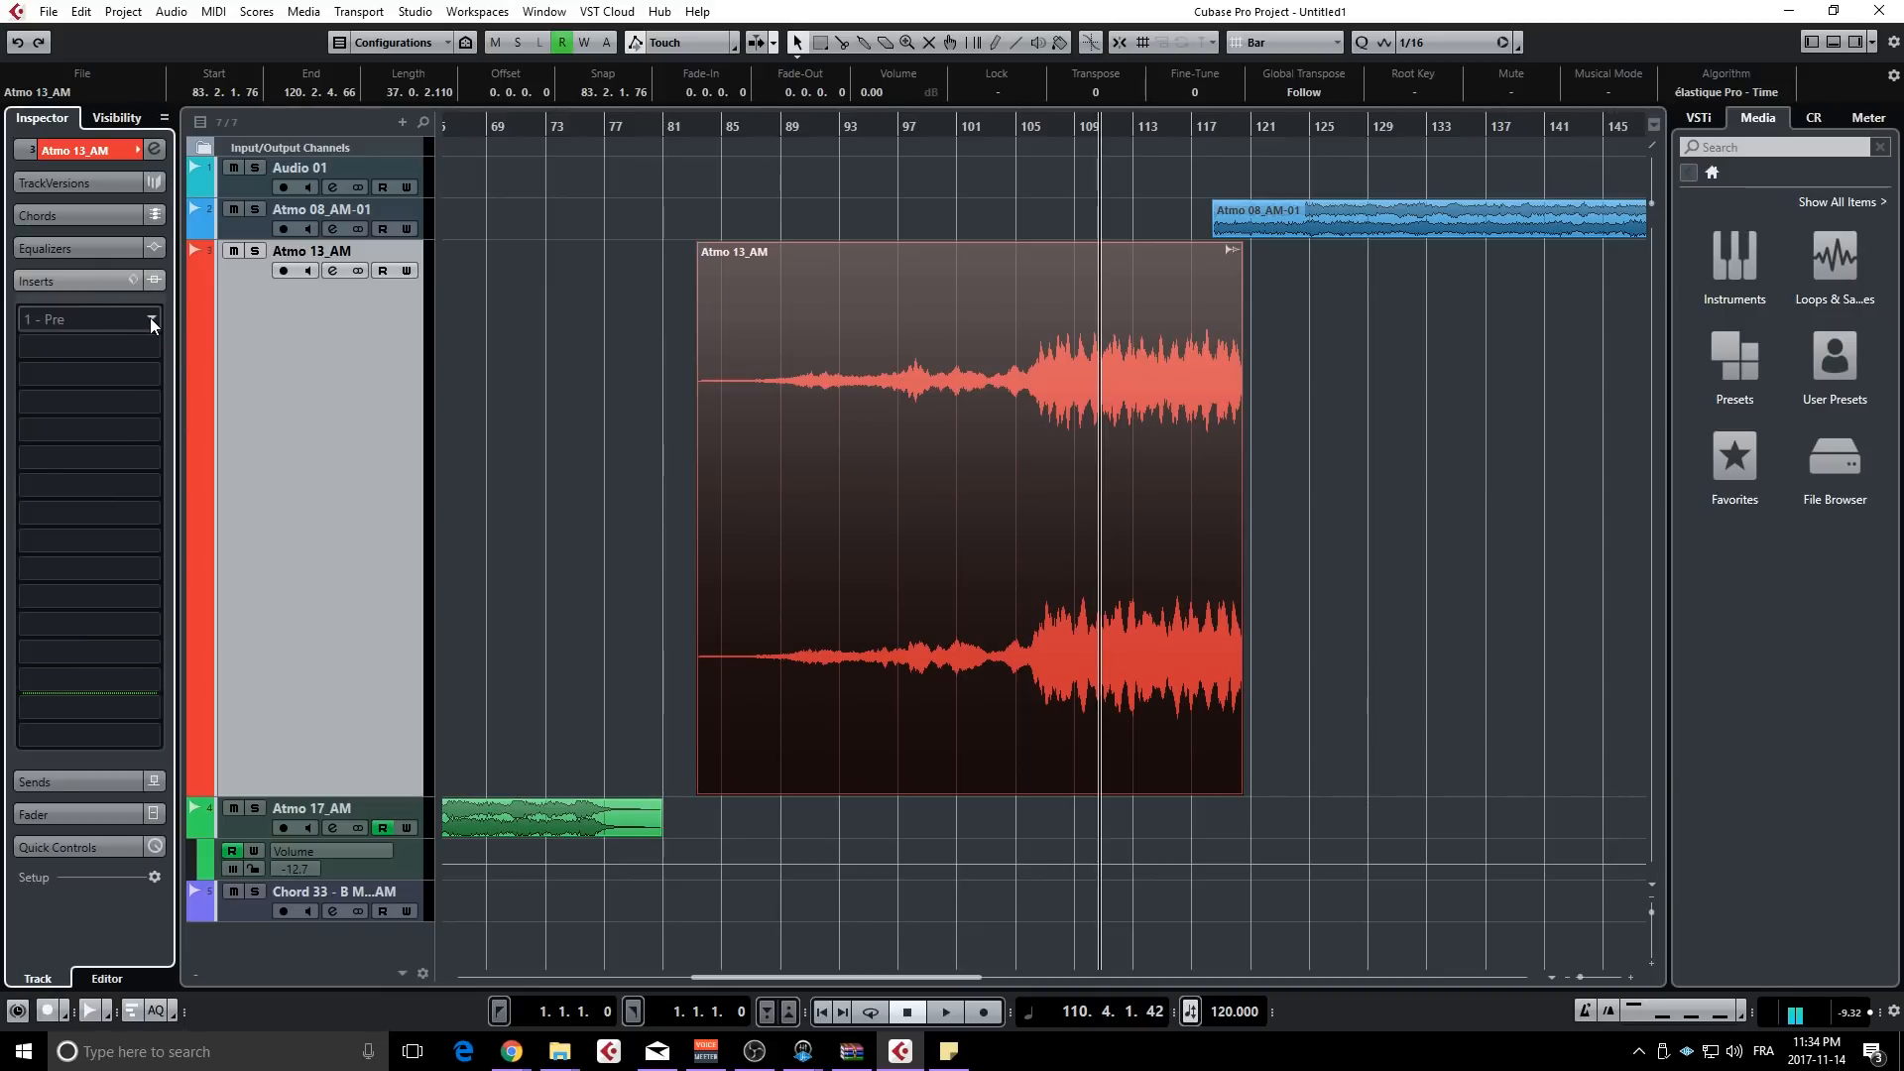
pyautogui.click(150, 318)
pyautogui.write('tub')
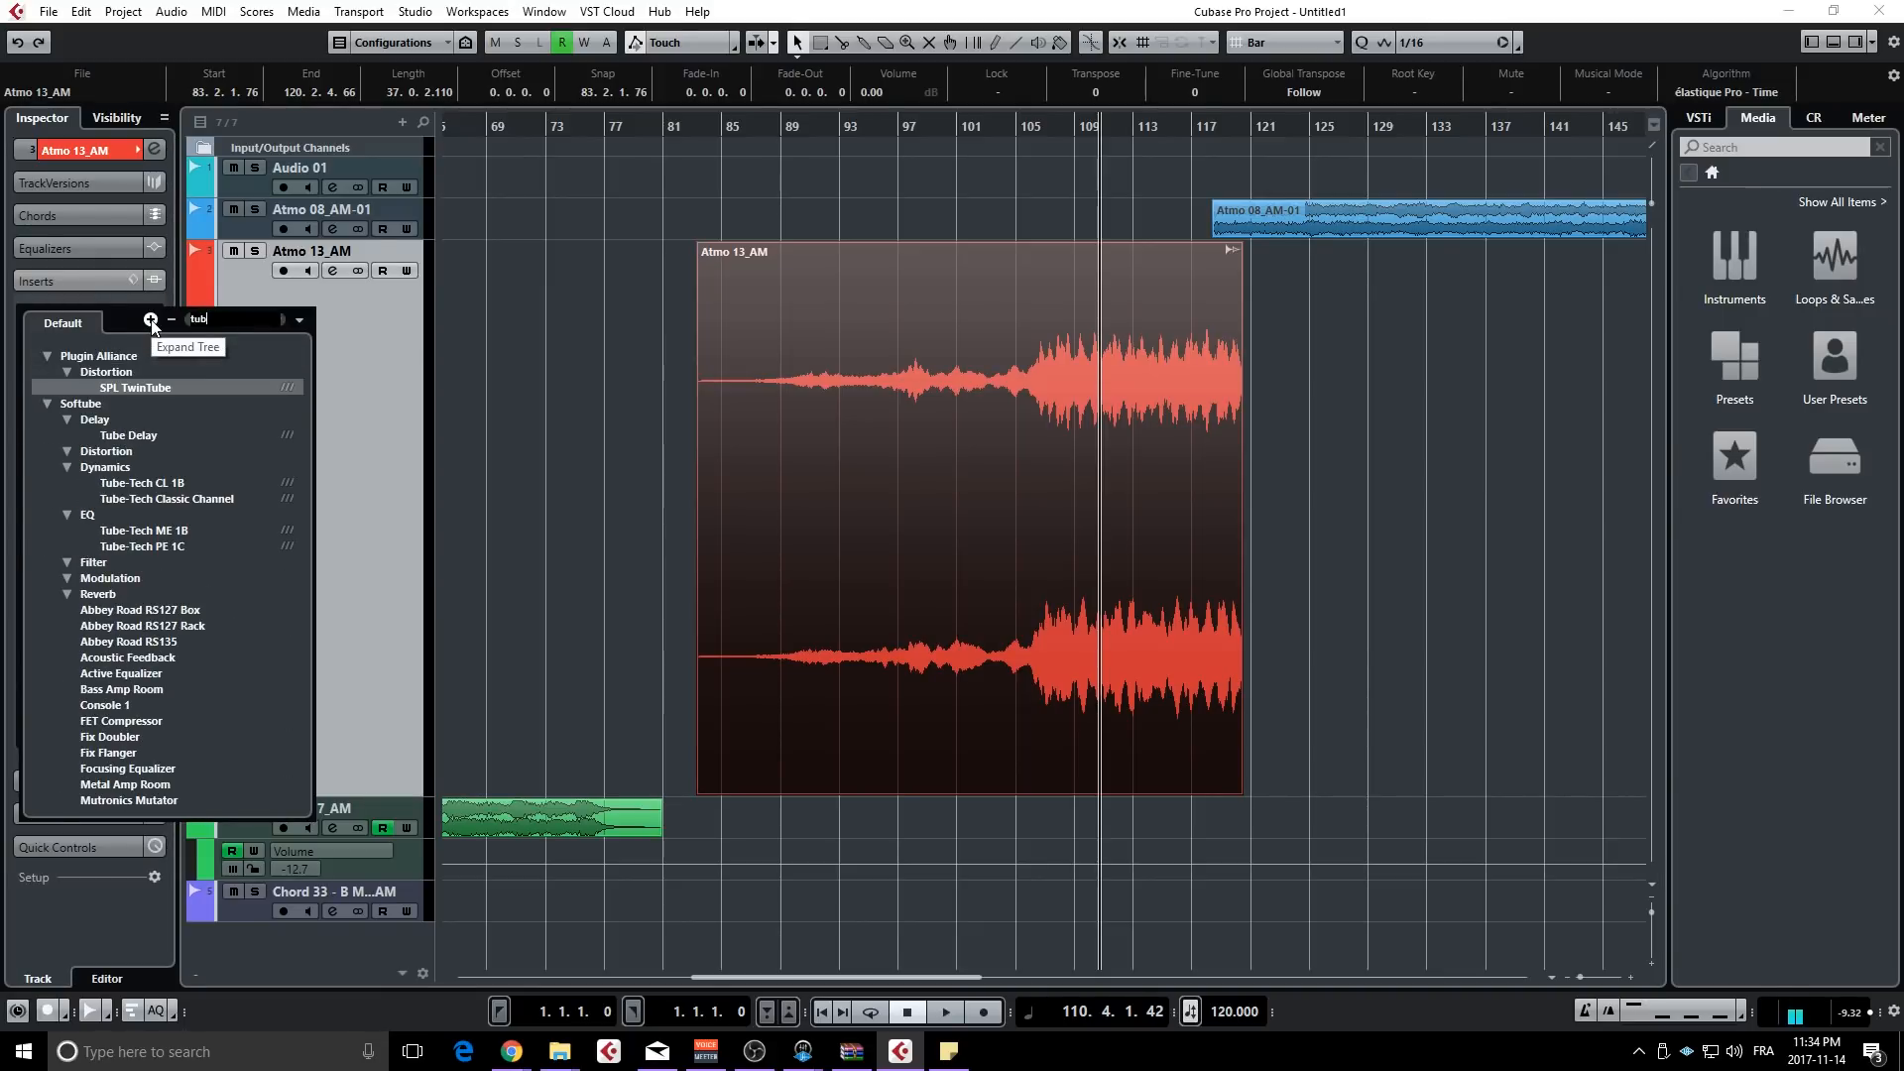
pyautogui.click(133, 490)
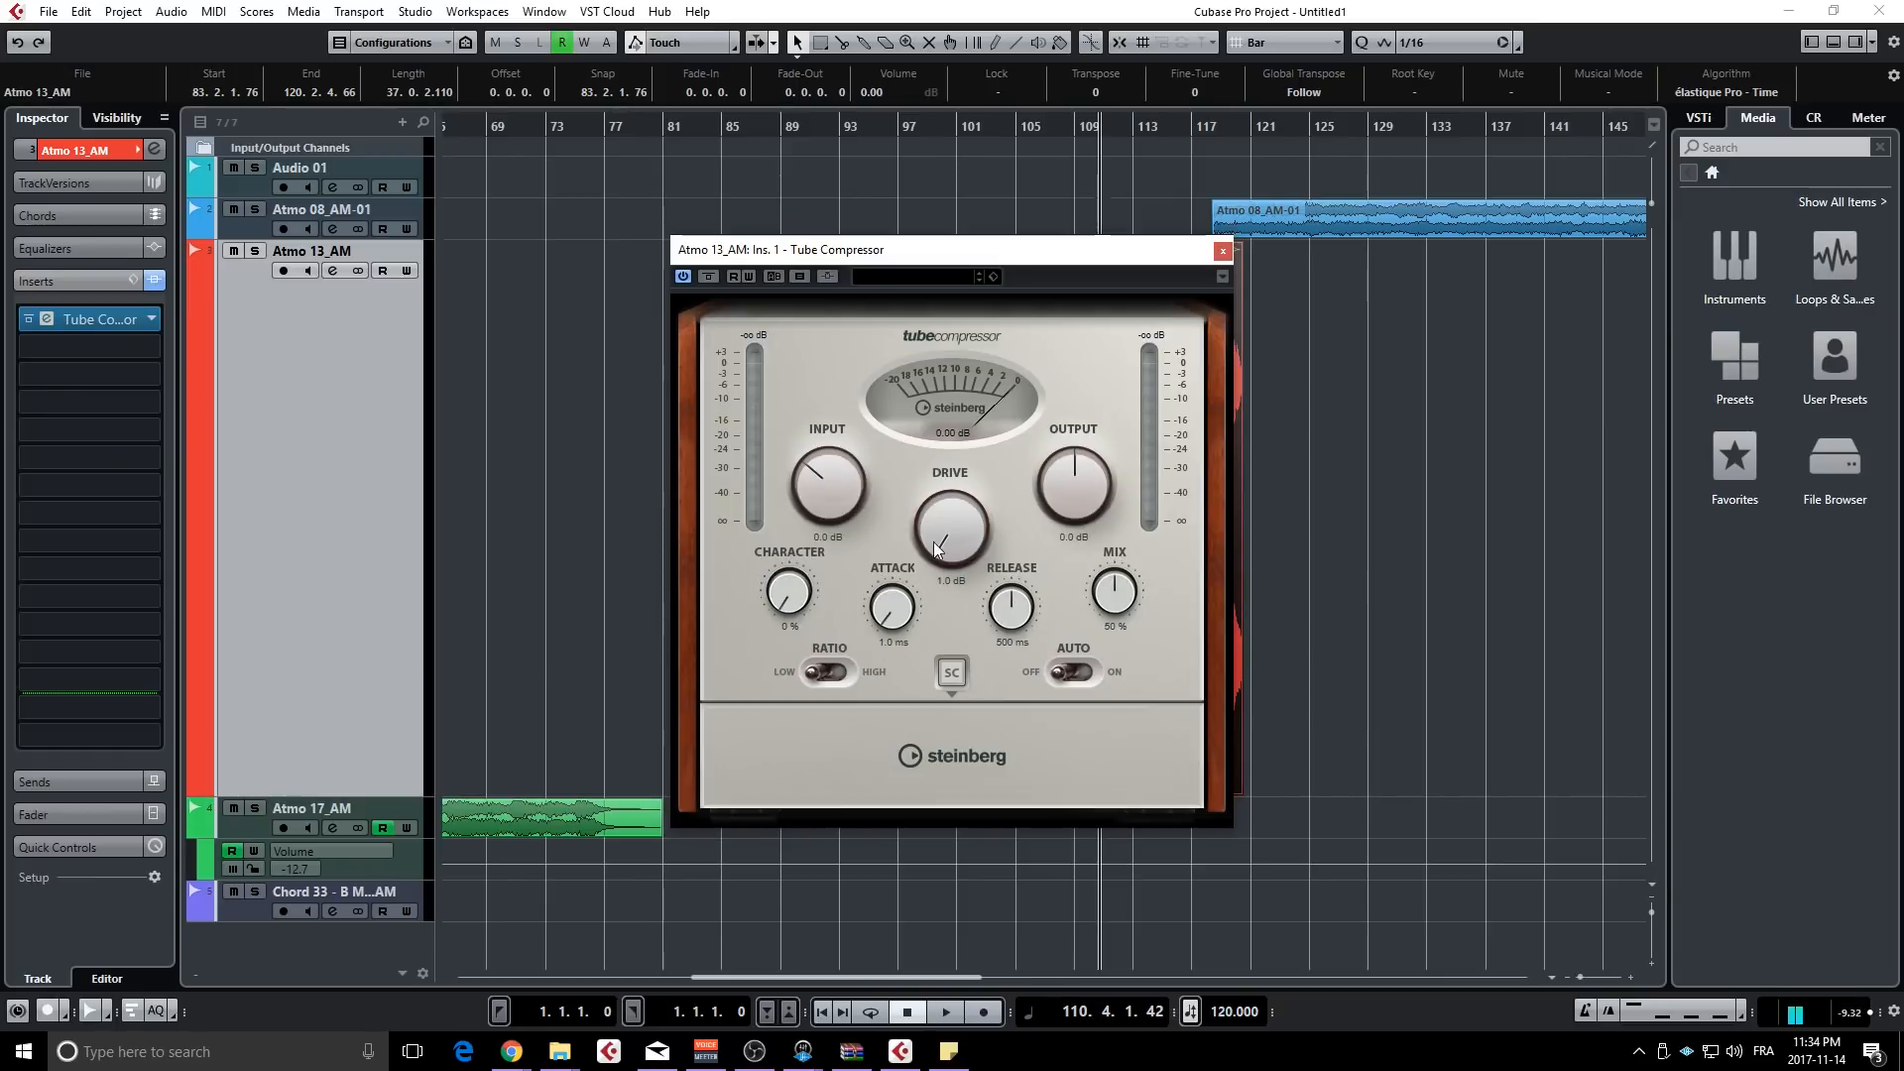
pyautogui.moveTo(949, 514); pyautogui.dragTo(949, 314)
# - Replace the plug-in in Atmo 13_AM's first insert slot with VintageCompressor and set its Input to -4.3
pyautogui.click(157, 314)
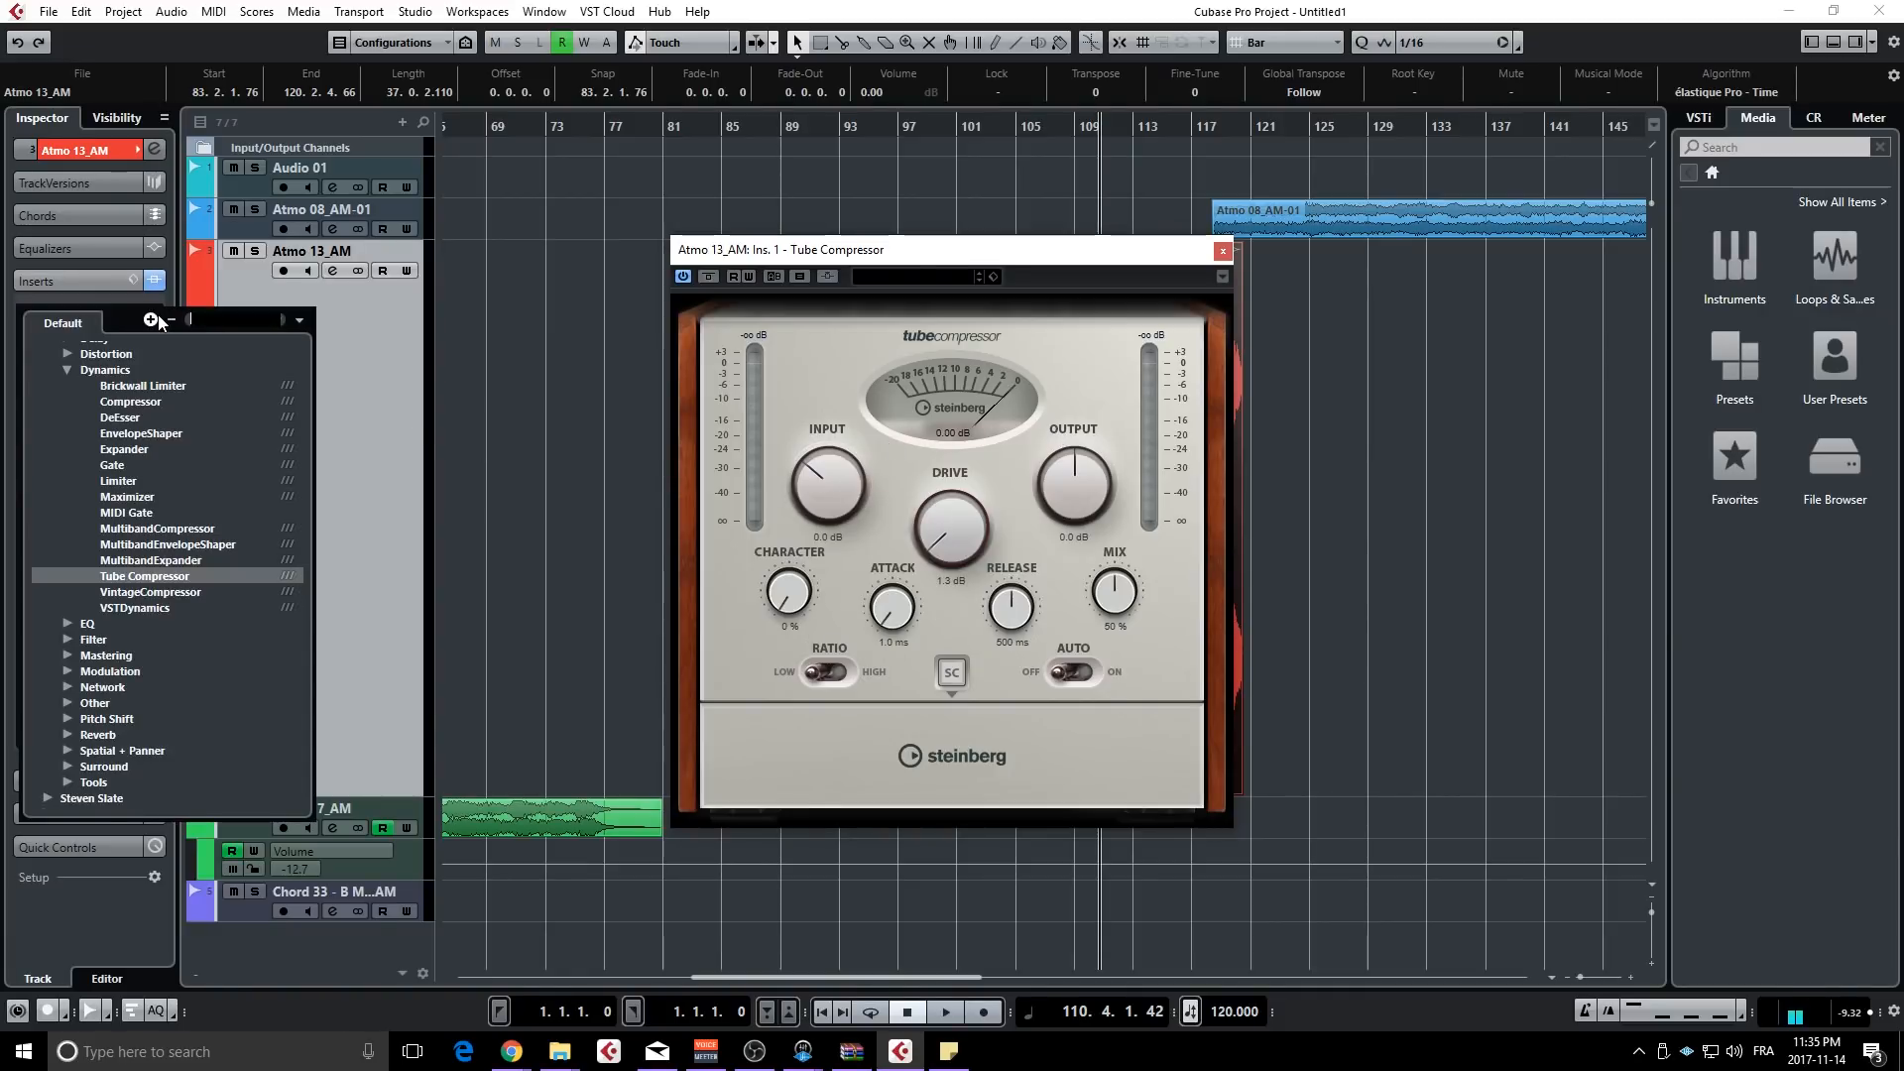
pyautogui.click(182, 594)
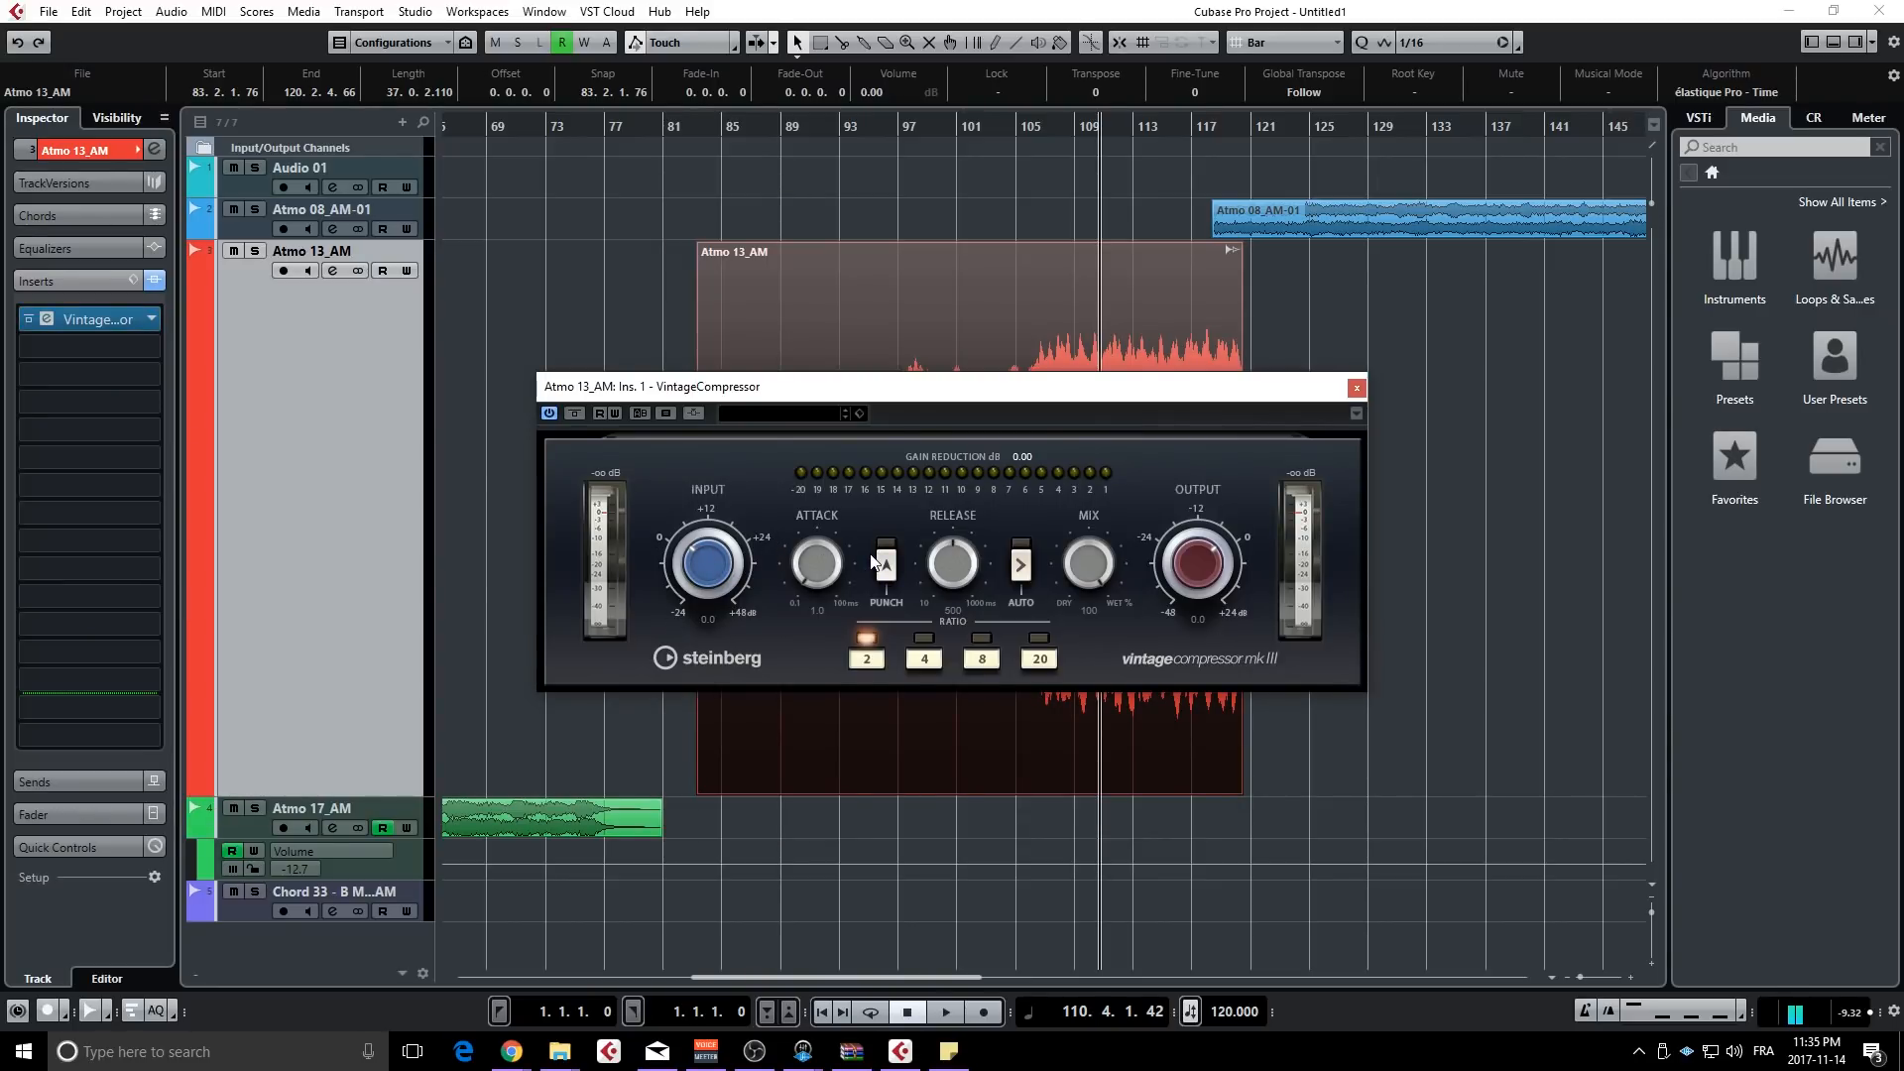
pyautogui.moveTo(706, 561)
pyautogui.mouseDown()
pyautogui.moveTo(710, 504)
pyautogui.moveTo(698, 551)
pyautogui.mouseUp()
# - Replace VintageCompressor in Atmo 13_AM's first insert slot with the Compressor plug-in
pyautogui.click(151, 318)
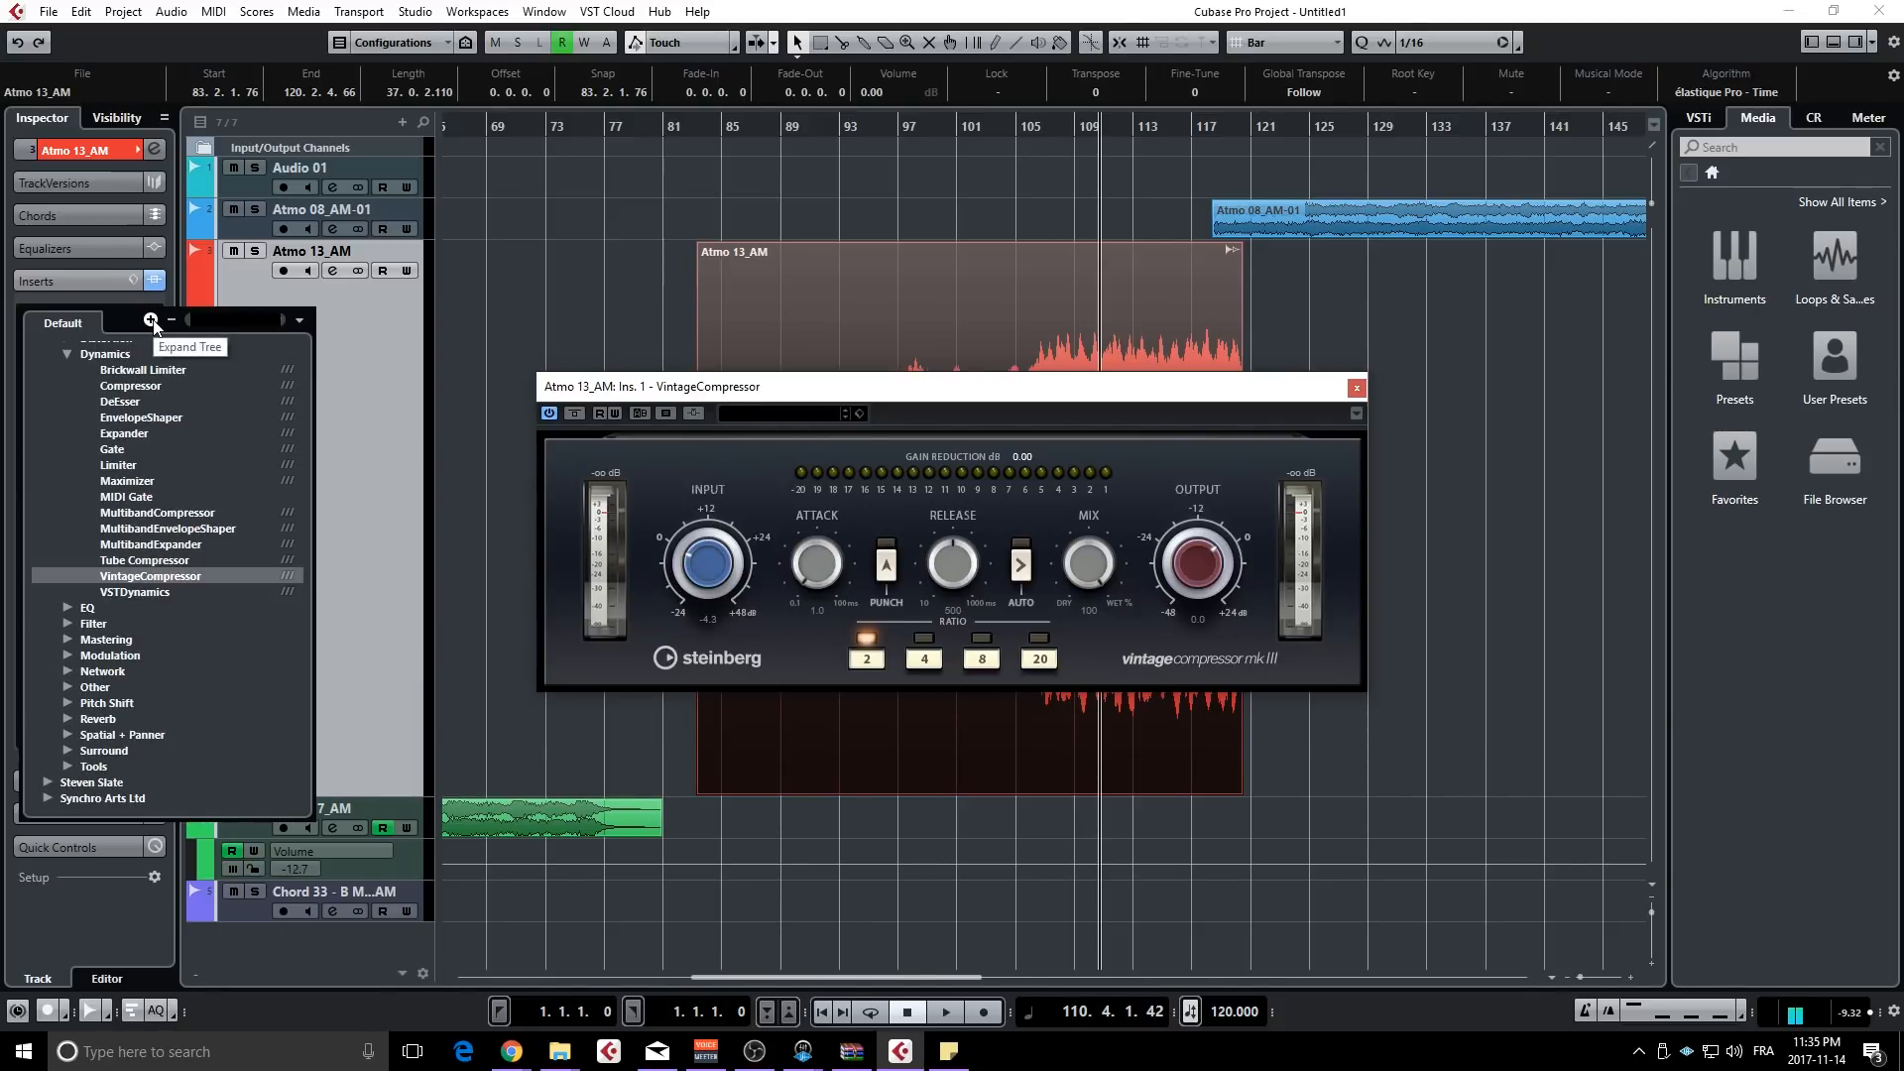
pyautogui.click(145, 384)
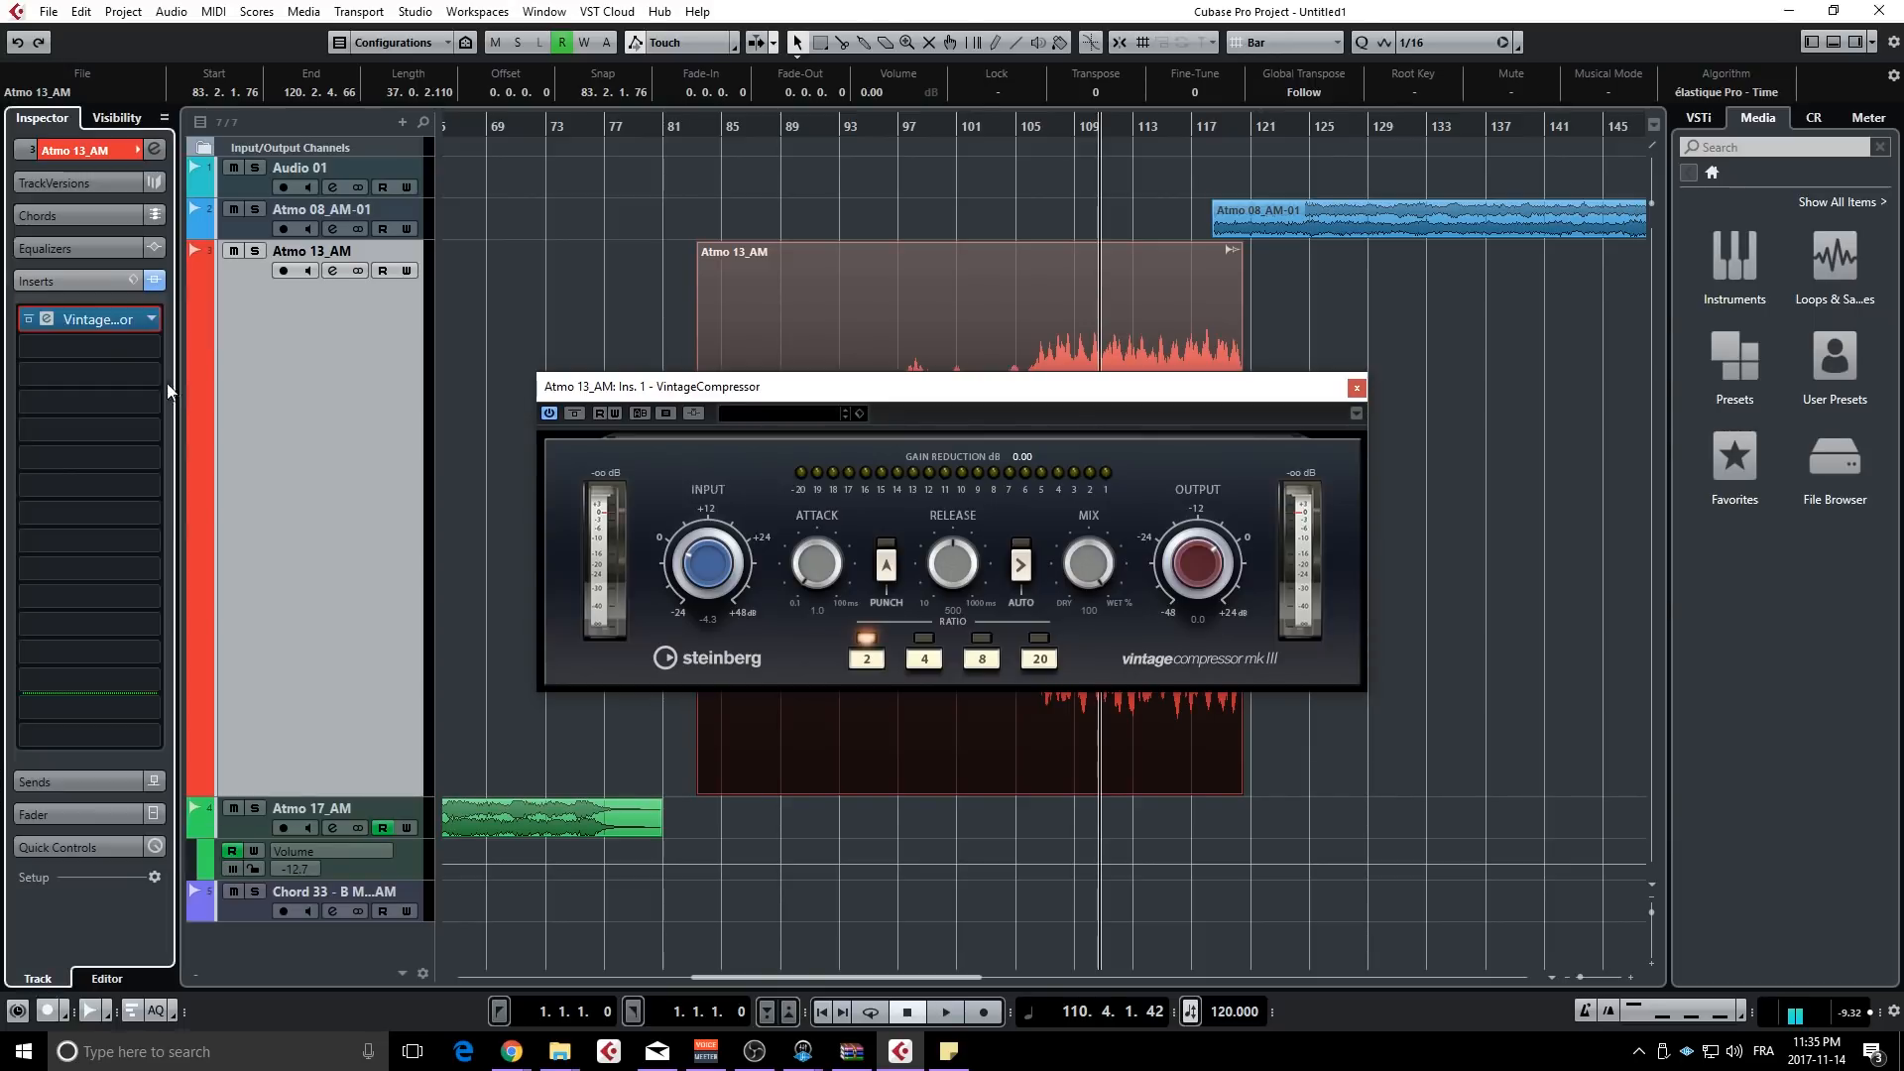